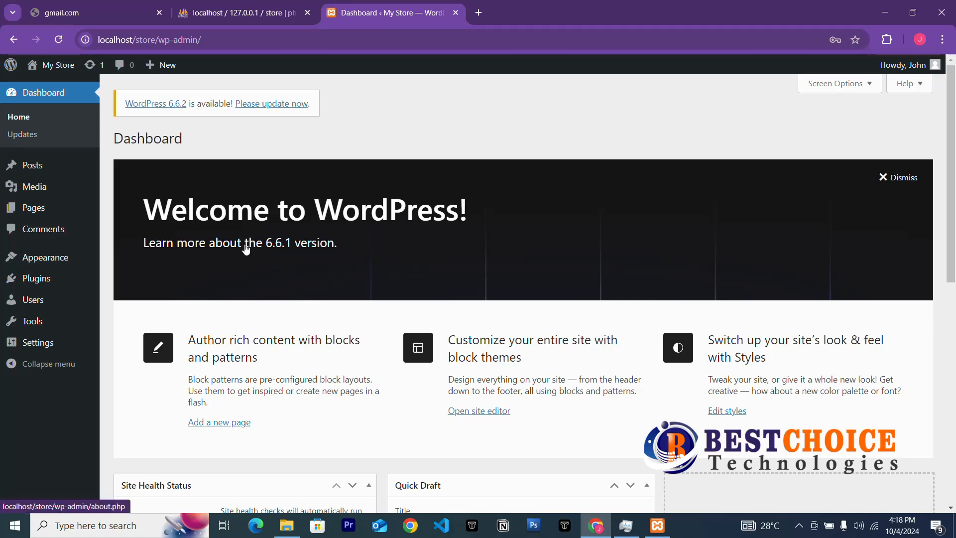
Bulk-trash the sample 'Hello world!' post from the All Posts list.
{"action": "mouse_move", "coordinate": [33, 169]}
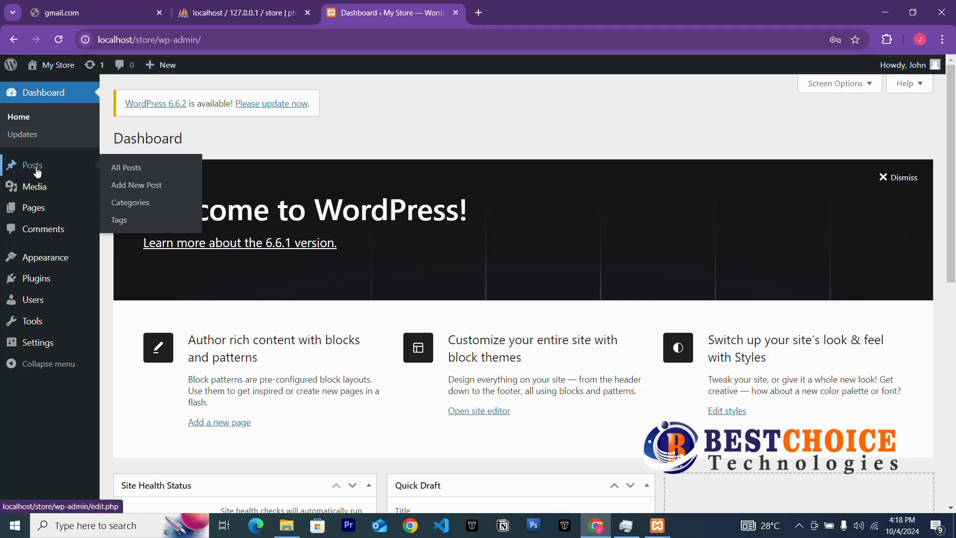
{"action": "left_click", "coordinate": [33, 170]}
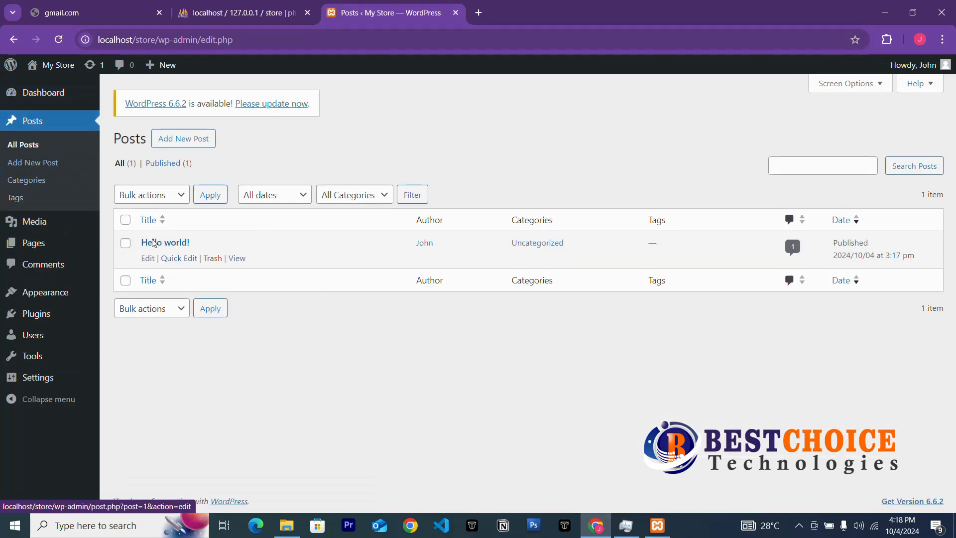
{"action": "left_click", "coordinate": [125, 220]}
{"action": "left_click", "coordinate": [135, 202]}
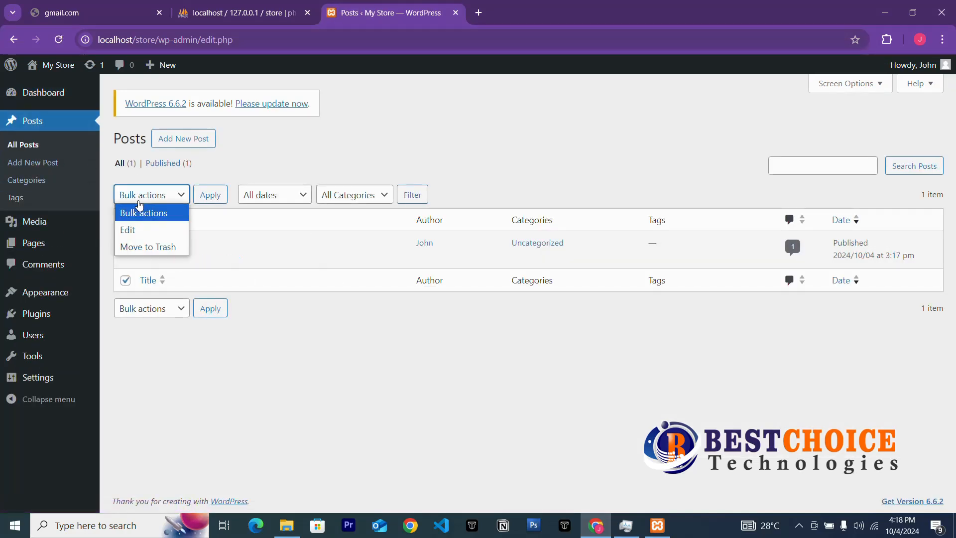
{"action": "left_click", "coordinate": [149, 245]}
{"action": "left_click", "coordinate": [220, 199]}
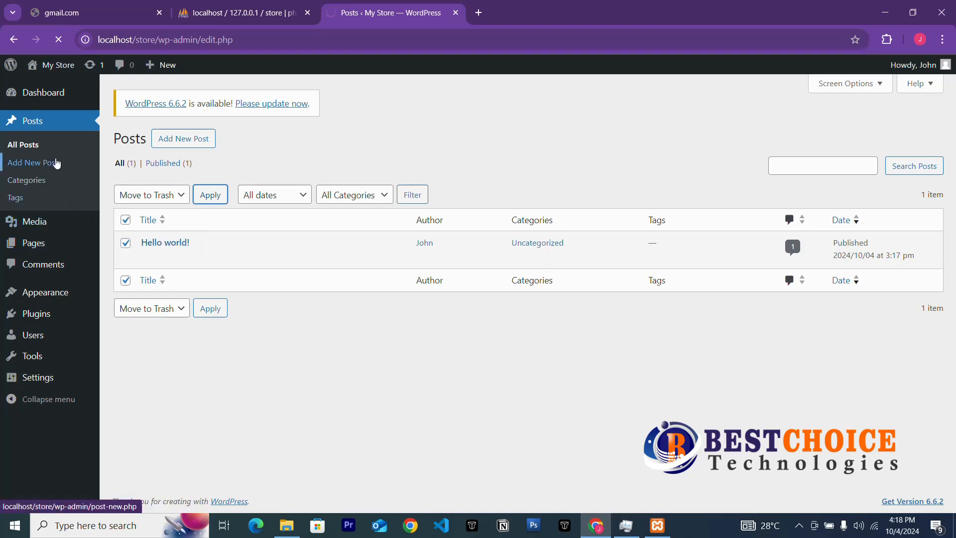
After checking Media, bulk-trash the Privacy Policy and Sample Page pages and view Comments.
{"action": "mouse_move", "coordinate": [32, 222]}
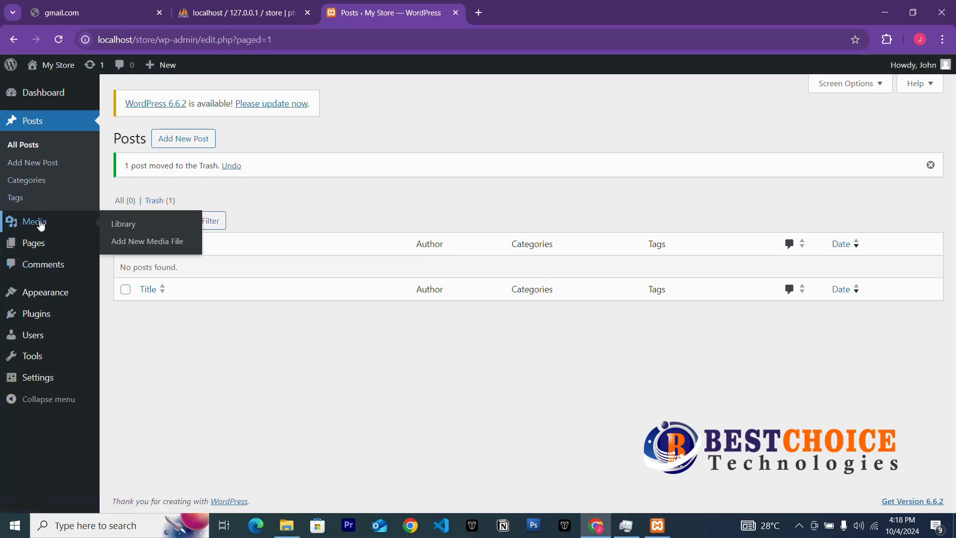
{"action": "left_click", "coordinate": [41, 225]}
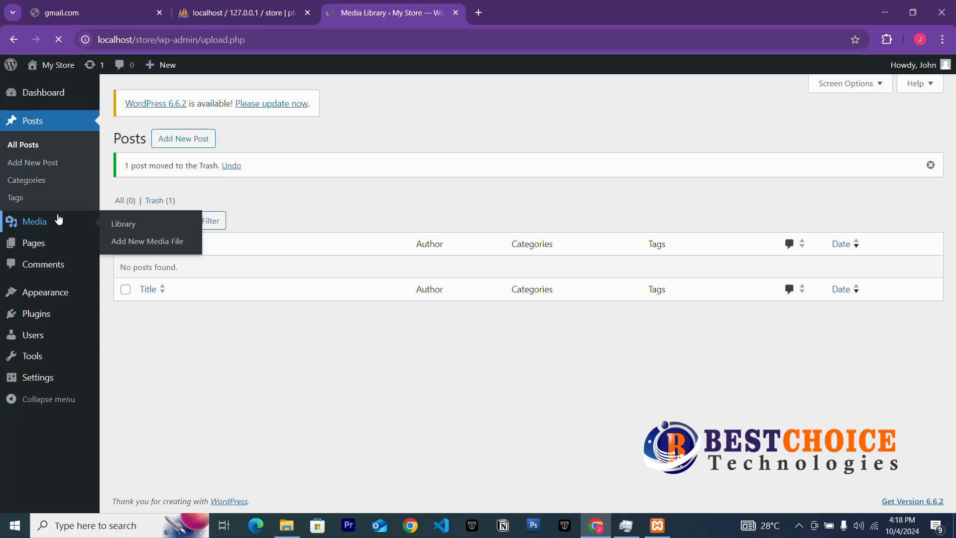
{"action": "mouse_move", "coordinate": [30, 214]}
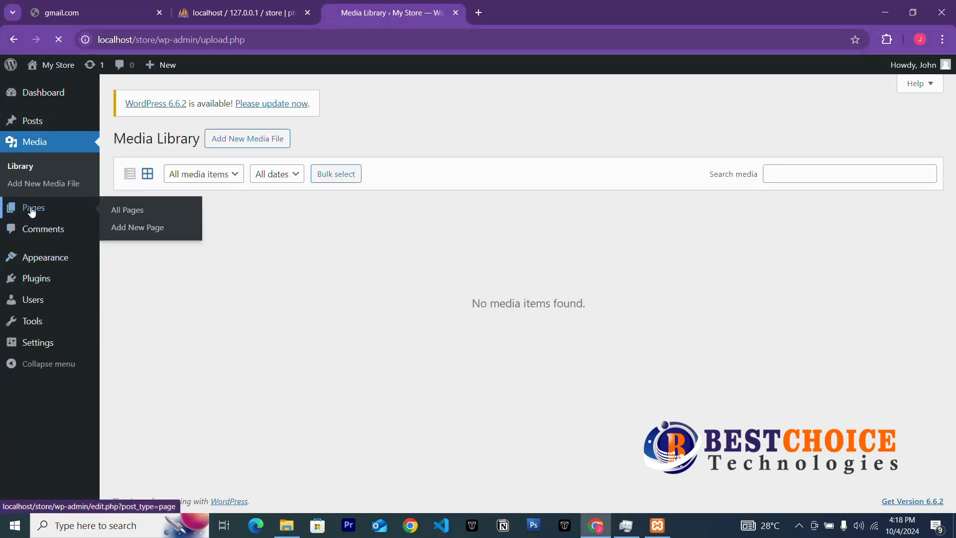
{"action": "left_click", "coordinate": [124, 210]}
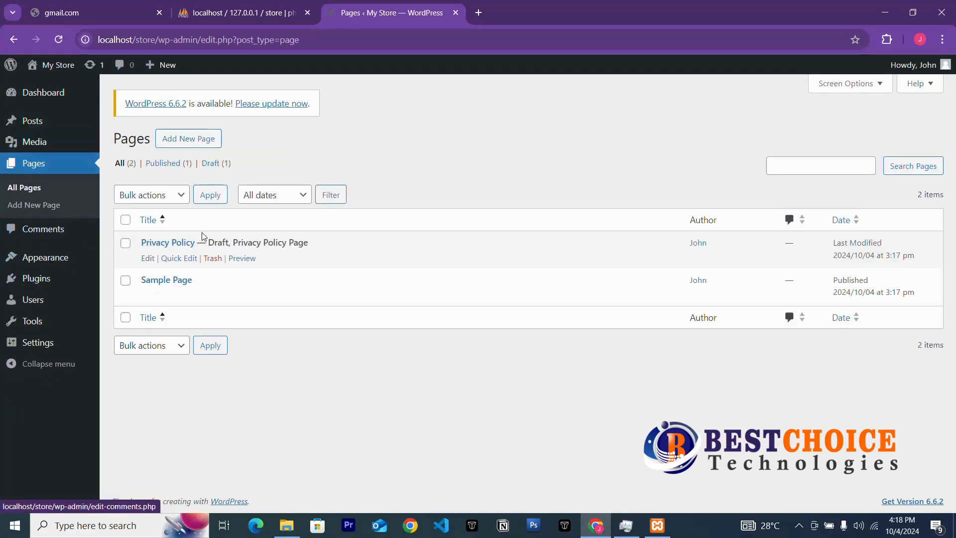
{"action": "left_click", "coordinate": [127, 222]}
{"action": "left_click", "coordinate": [152, 195]}
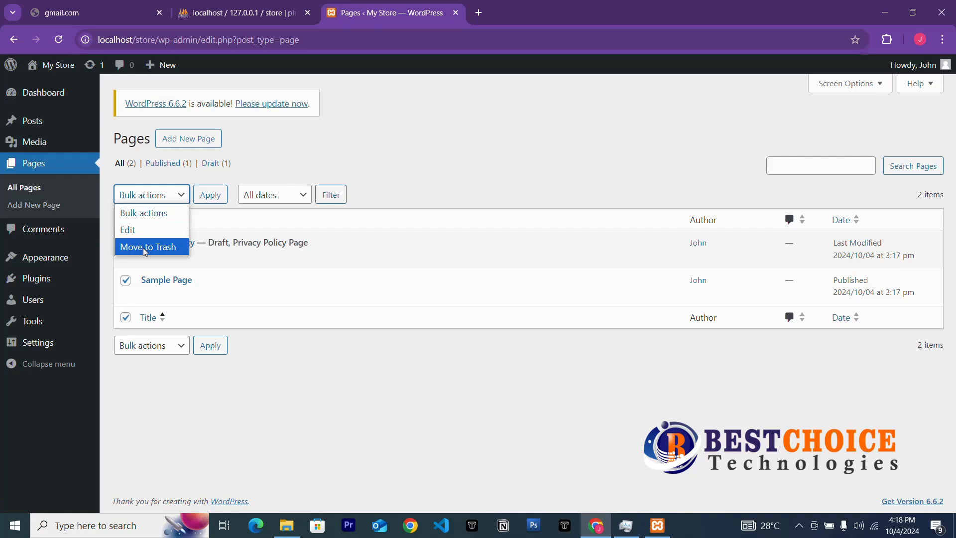
{"action": "left_click", "coordinate": [149, 246]}
{"action": "left_click", "coordinate": [204, 196]}
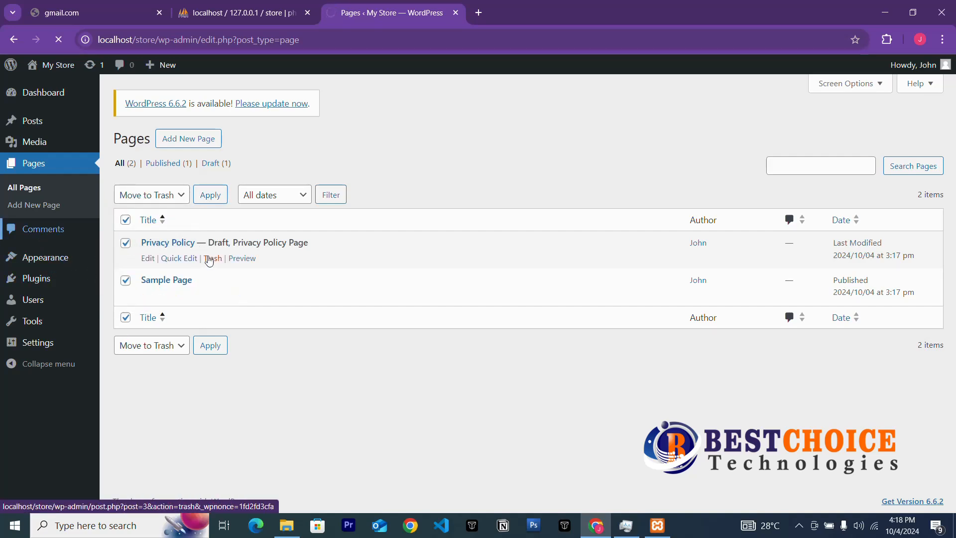
{"action": "left_click", "coordinate": [33, 231]}
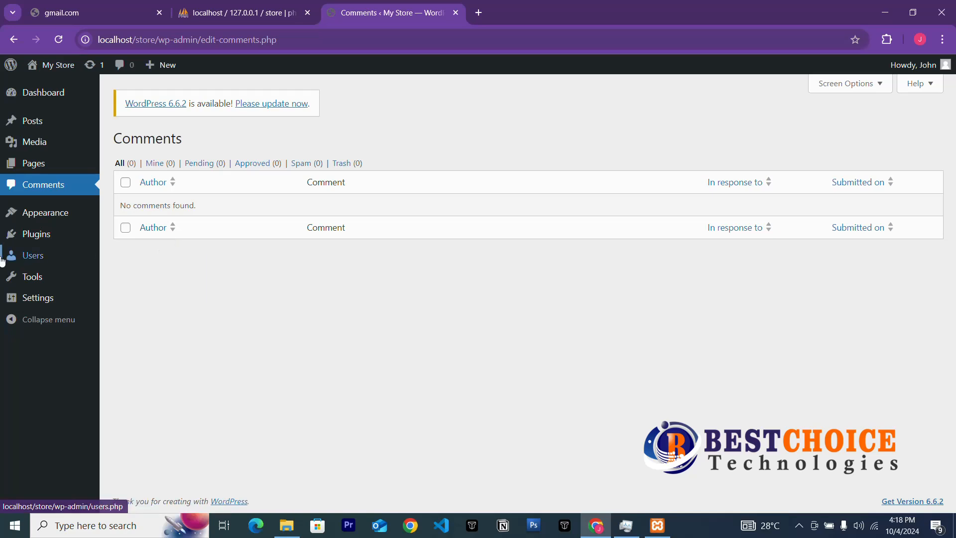
Delete the Twenty Twenty-Three theme from Appearance > Themes, confirming the deletion.
{"action": "mouse_move", "coordinate": [43, 215]}
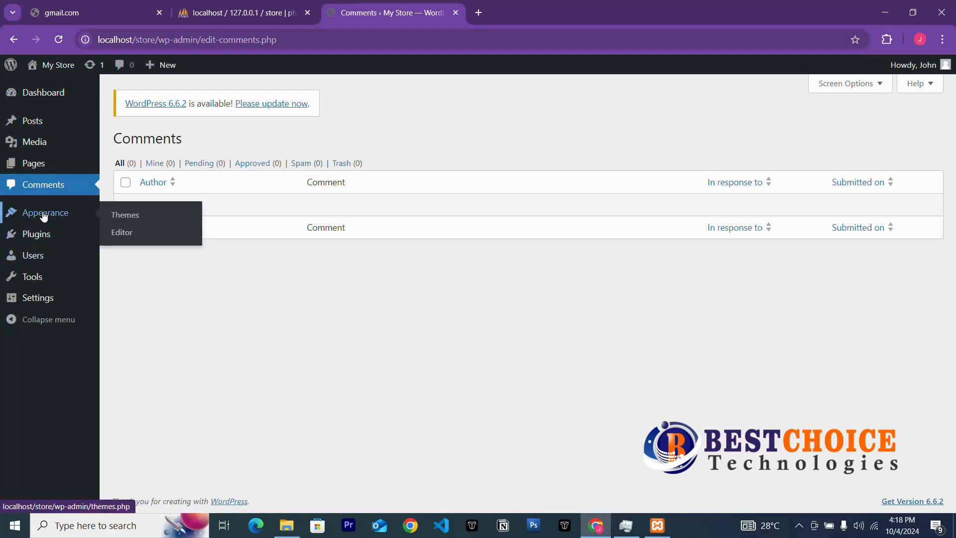
{"action": "left_click", "coordinate": [145, 215]}
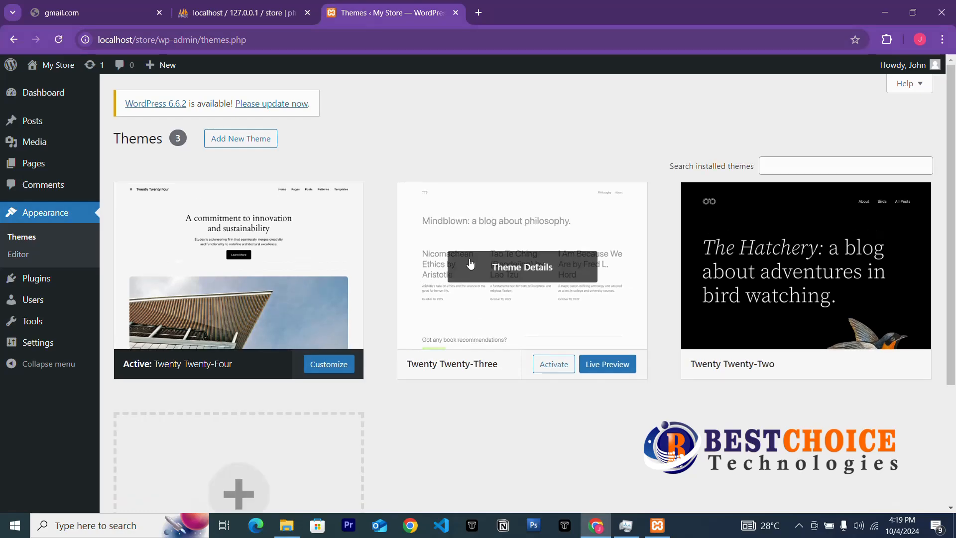
{"action": "left_click", "coordinate": [566, 310]}
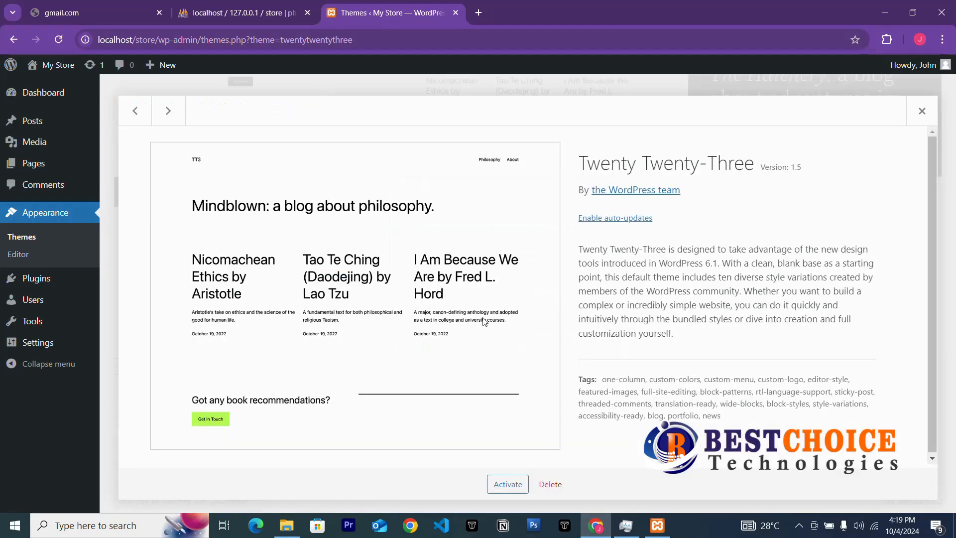
{"action": "left_click", "coordinate": [560, 482]}
{"action": "left_click", "coordinate": [532, 140]}
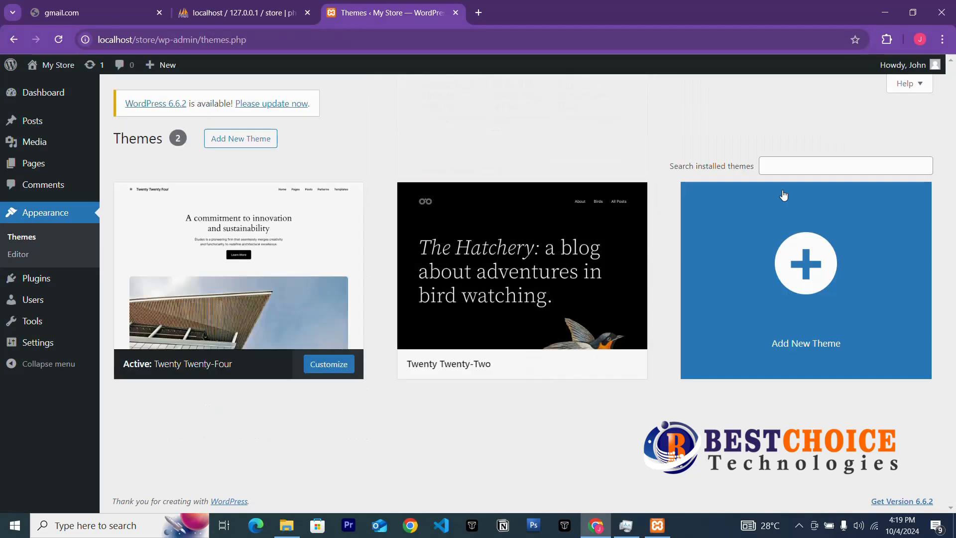
Delete the Twenty Twenty-Two theme, then view the Installed Plugins list.
{"action": "left_click", "coordinate": [494, 265]}
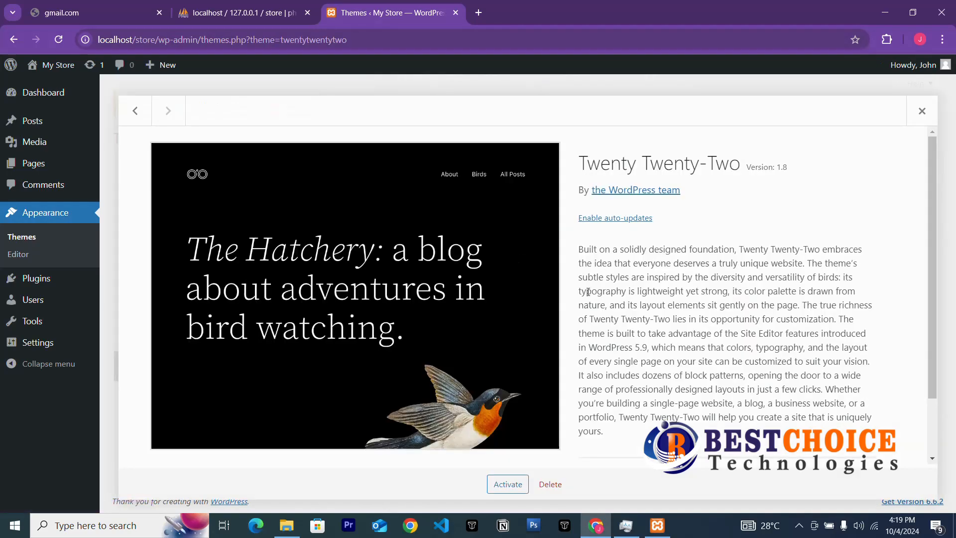
{"action": "left_click", "coordinate": [550, 483]}
{"action": "left_click", "coordinate": [532, 144]}
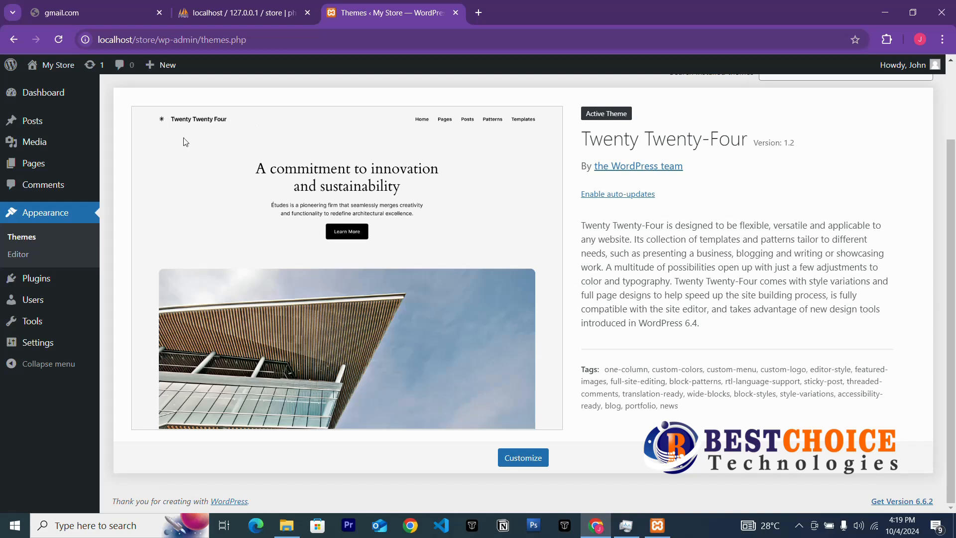
{"action": "left_click", "coordinate": [58, 278]}
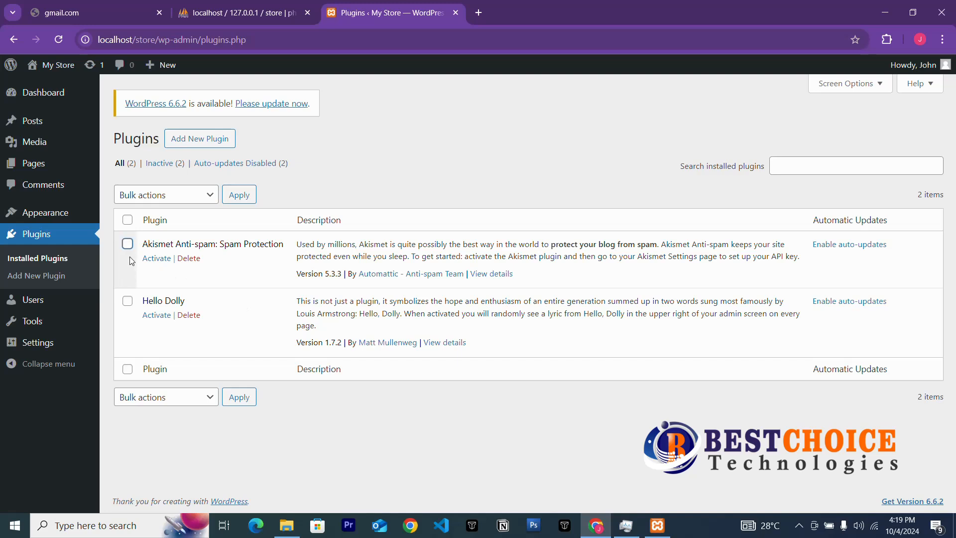
Bulk-delete Akismet Anti-spam and Hello Dolly, then go to Settings > General.
{"action": "left_click", "coordinate": [128, 219]}
{"action": "left_click", "coordinate": [175, 198]}
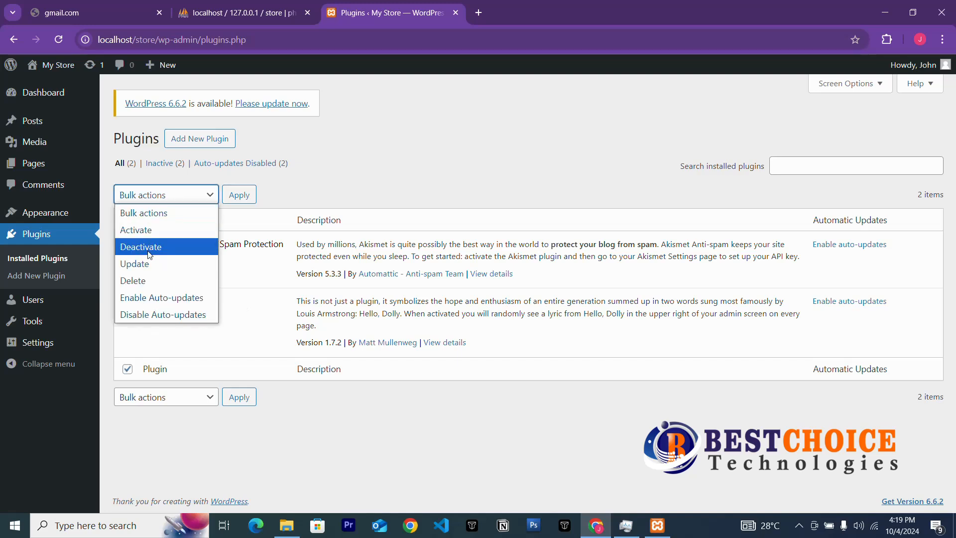
{"action": "left_click", "coordinate": [142, 281]}
{"action": "left_click", "coordinate": [239, 195]}
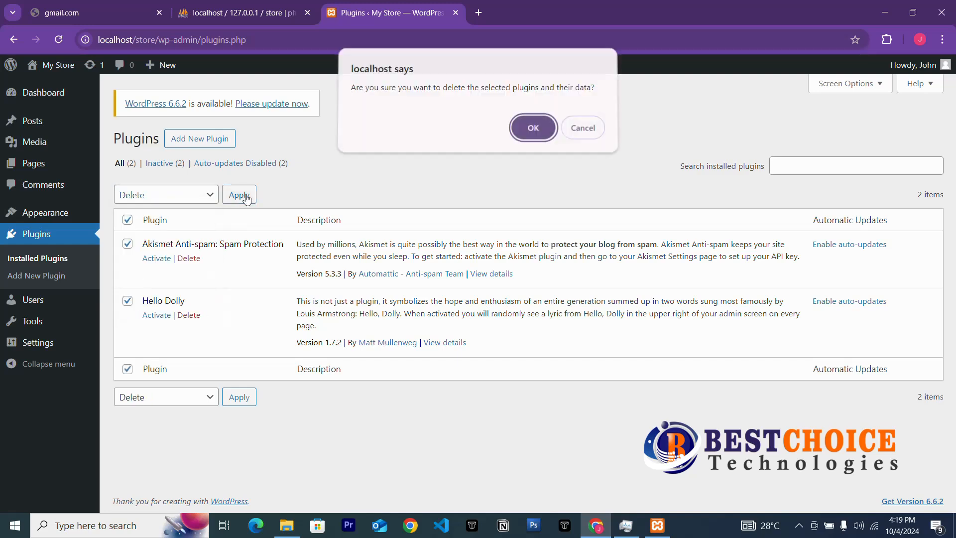
{"action": "left_click", "coordinate": [515, 129]}
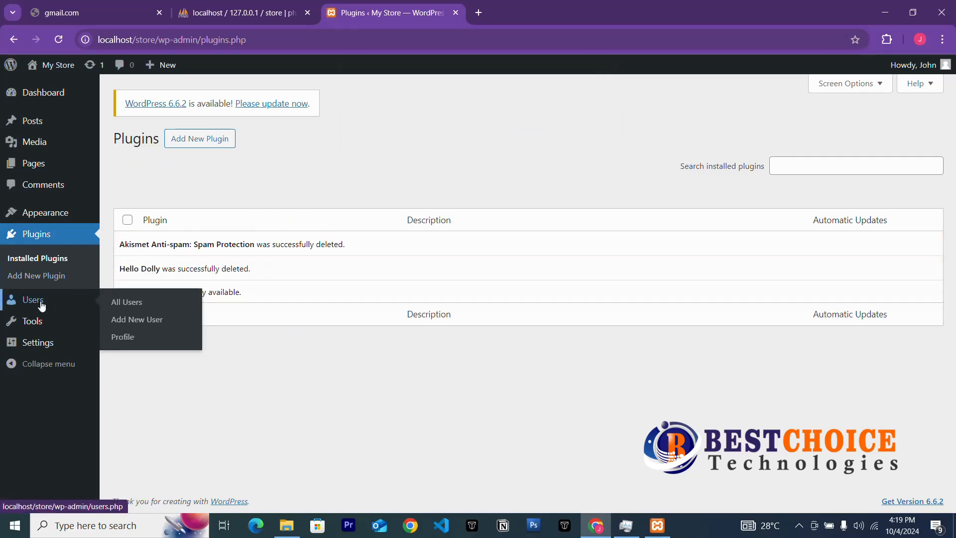
{"action": "left_click", "coordinate": [32, 350]}
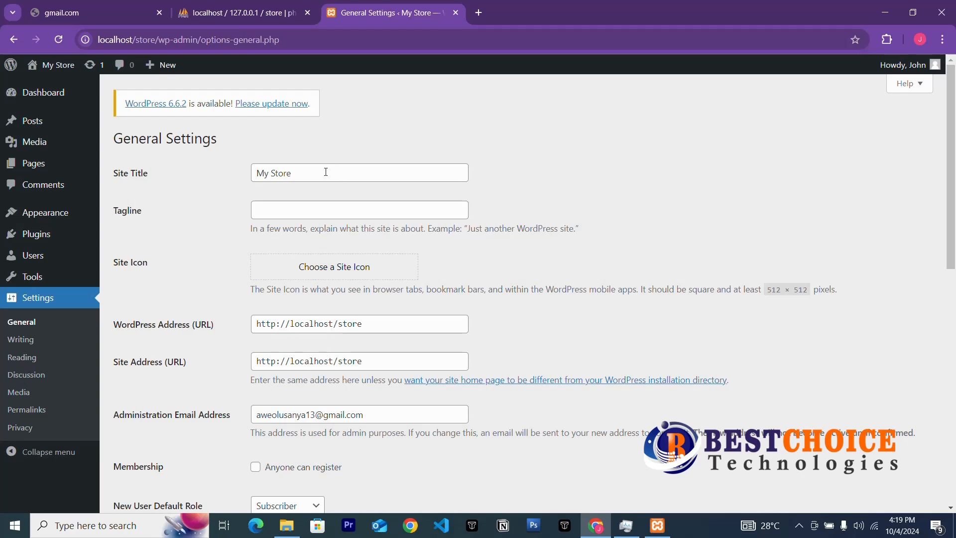
Change the site title from 'My Store' to 'Best Choice Store'.
{"action": "left_click", "coordinate": [337, 183]}
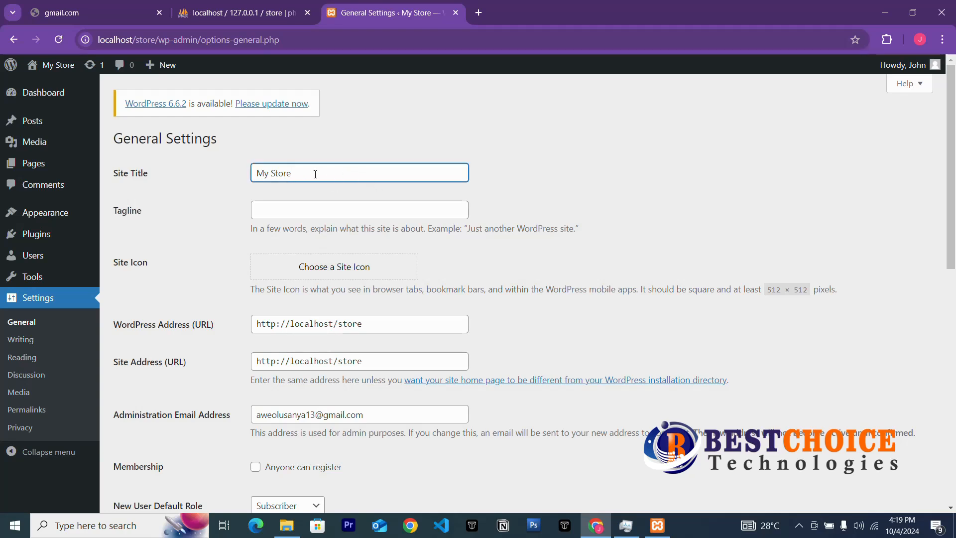
{"action": "left_click_drag", "start_coordinate": [315, 174], "coordinate": [180, 174]}
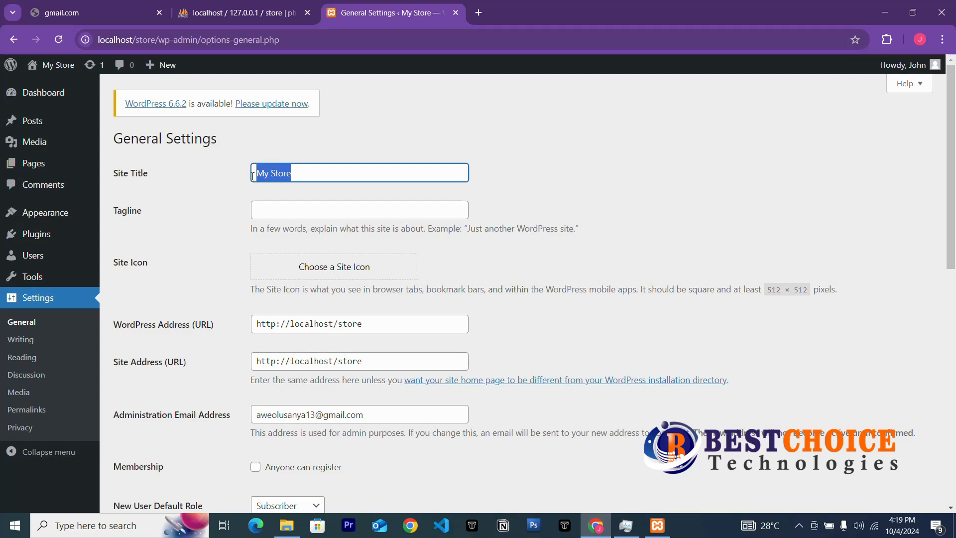
{"action": "left_click", "coordinate": [292, 176]}
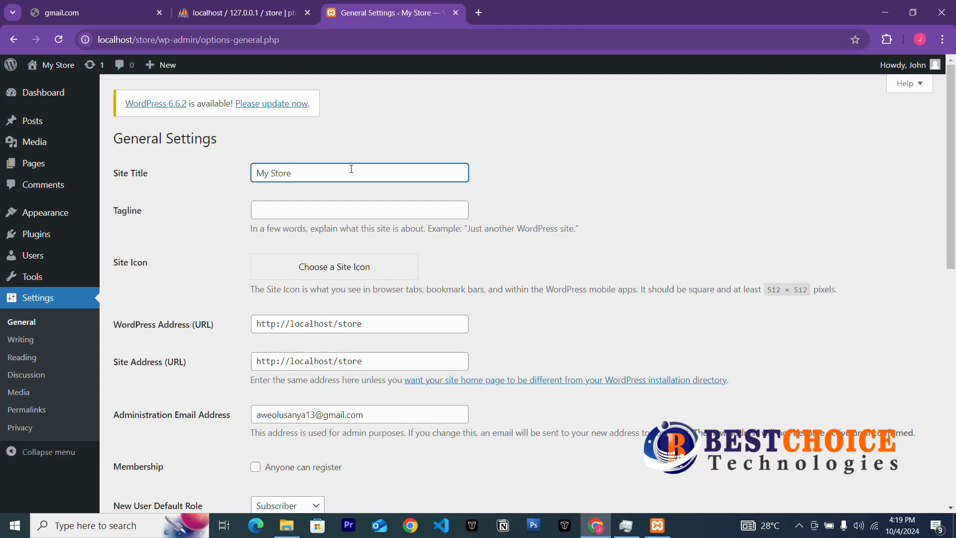
{"action": "key", "text": "Home"}
{"action": "type", "text": "Best C"}
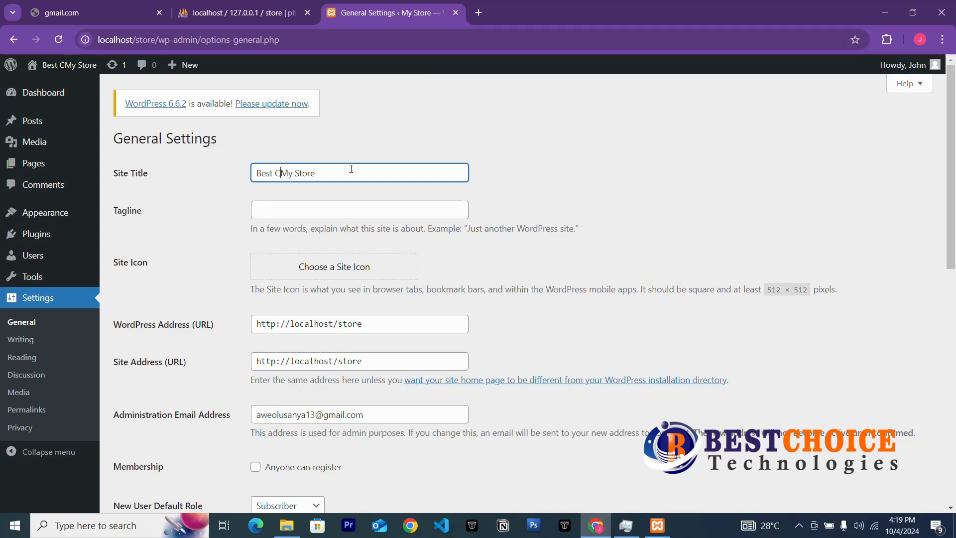
{"action": "type", "text": "hoic"}
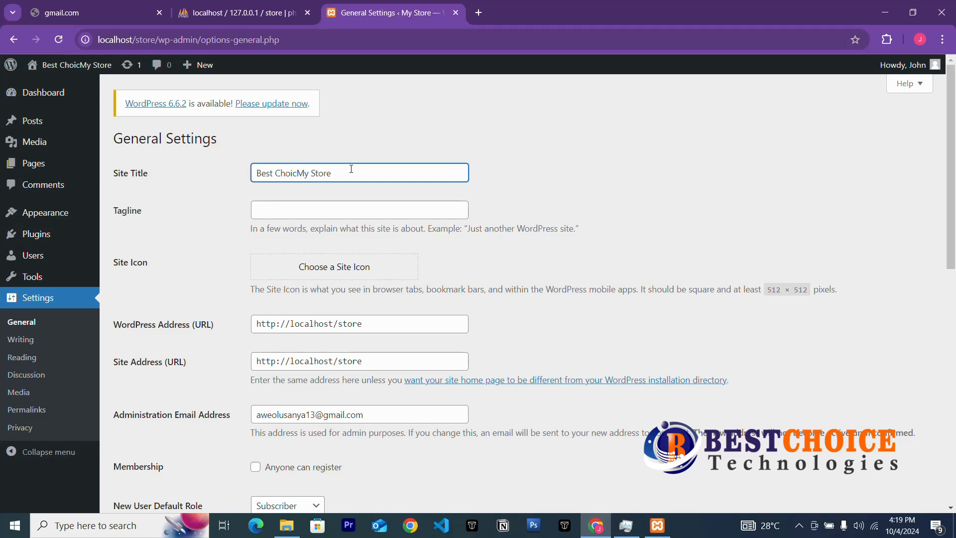
{"action": "type", "text": "e"}
{"action": "key", "text": "Delete"}
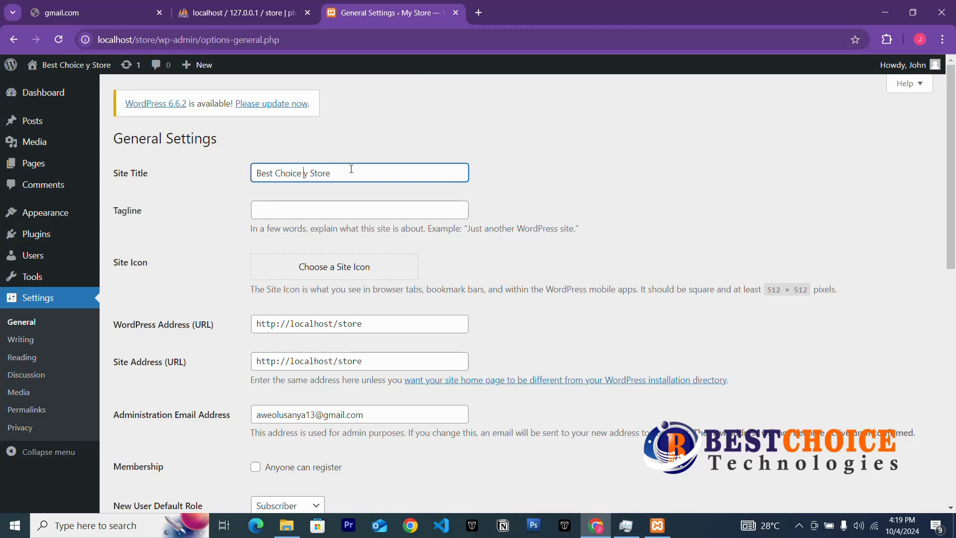
{"action": "key", "text": "Delete"}
{"action": "key", "text": "Delete"}
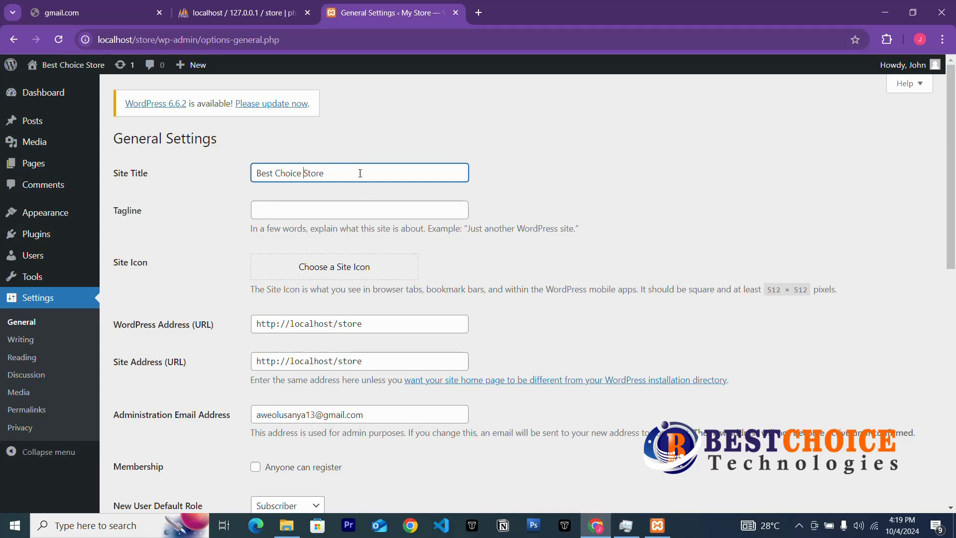
Enter 'best of its kinds' as the site tagline.
{"action": "left_click", "coordinate": [287, 212]}
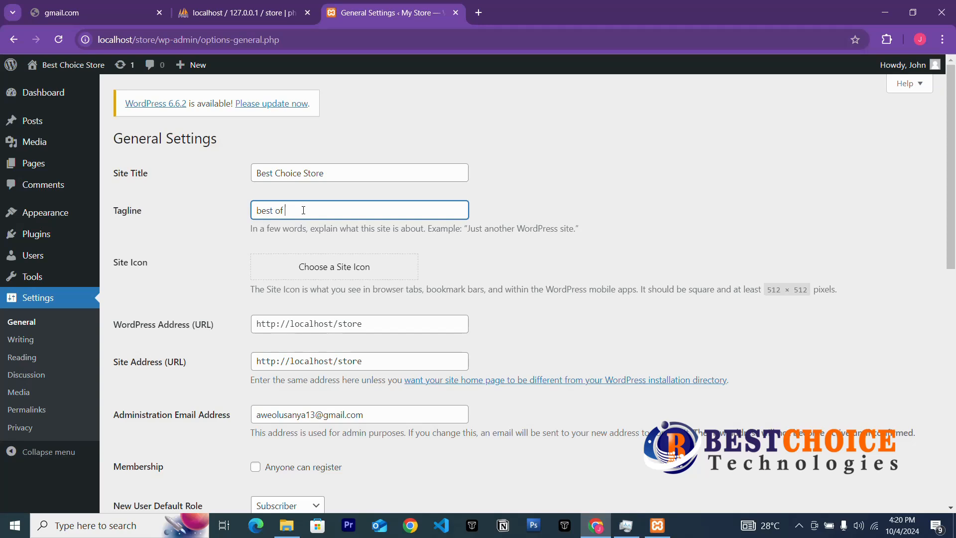
{"action": "type", "text": "best of its kinds"}
{"action": "left_click", "coordinate": [458, 257]}
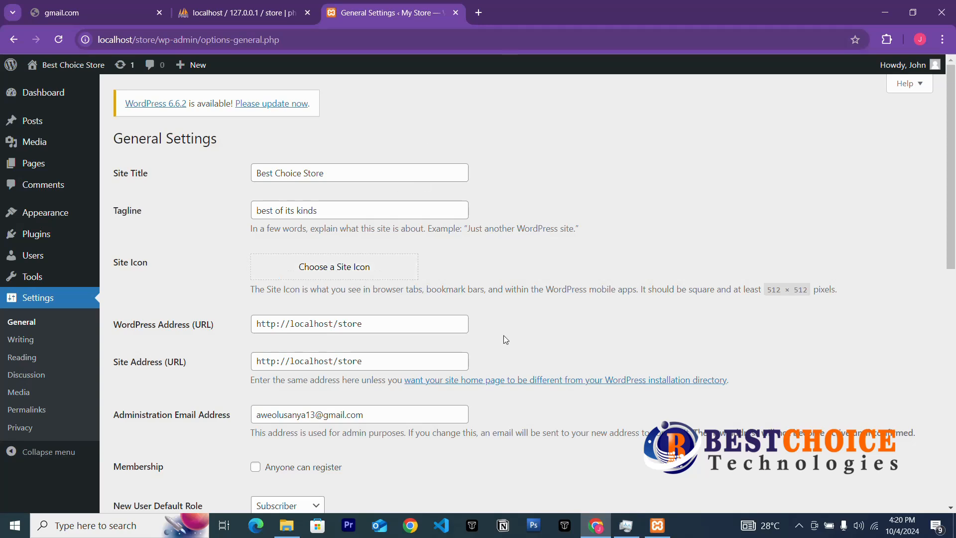
Launch Chrome on a chosen profile and go to canva.com from the address-bar suggestion.
{"action": "left_click", "coordinate": [411, 525]}
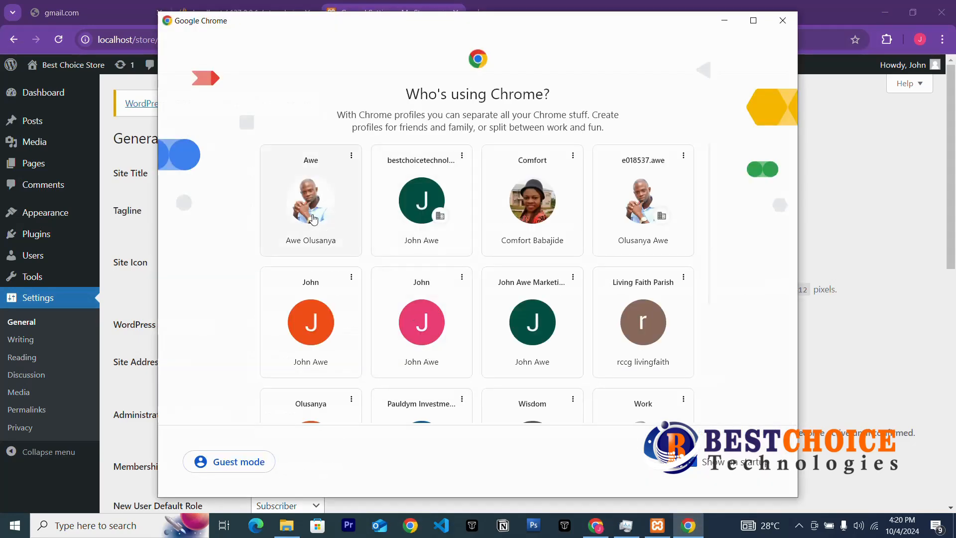
{"action": "left_click", "coordinate": [315, 216]}
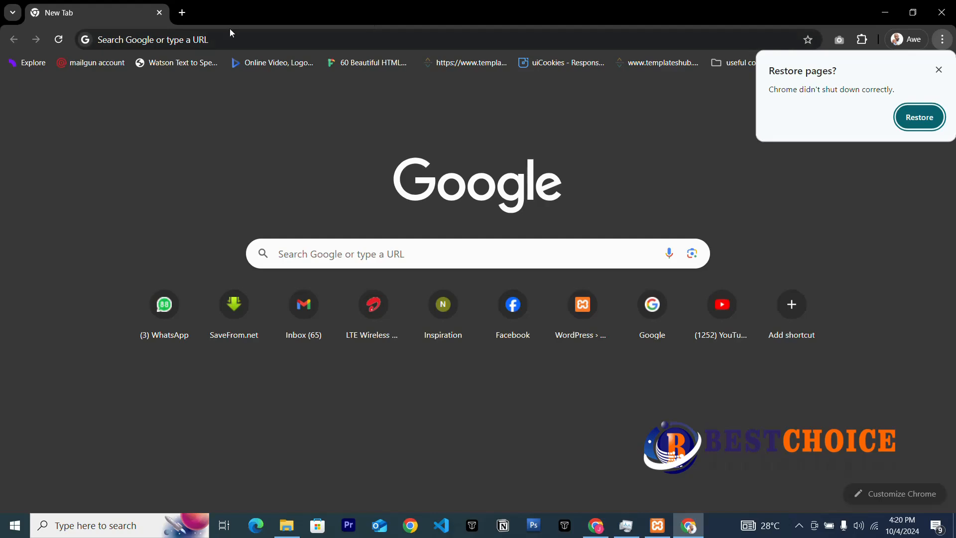
{"action": "type", "text": "can"}
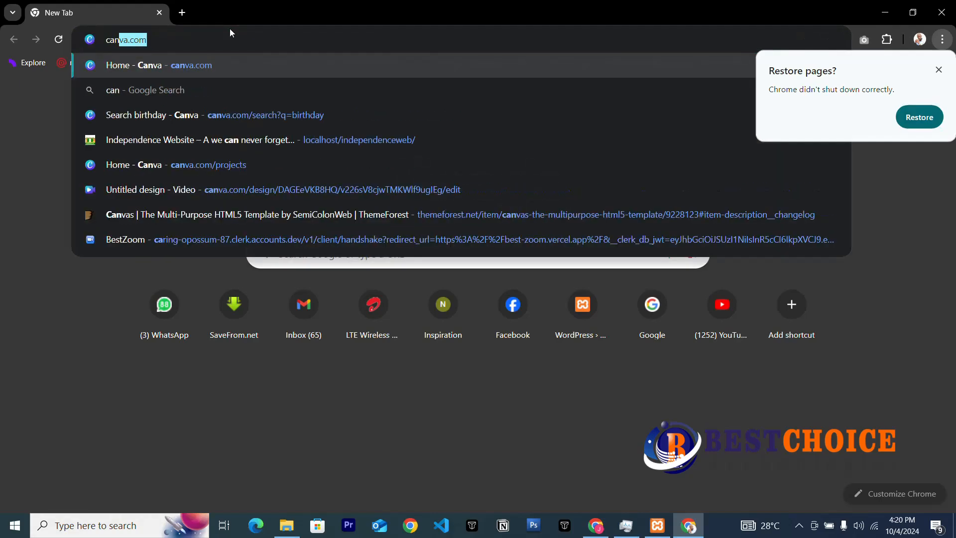
{"action": "left_click", "coordinate": [202, 69]}
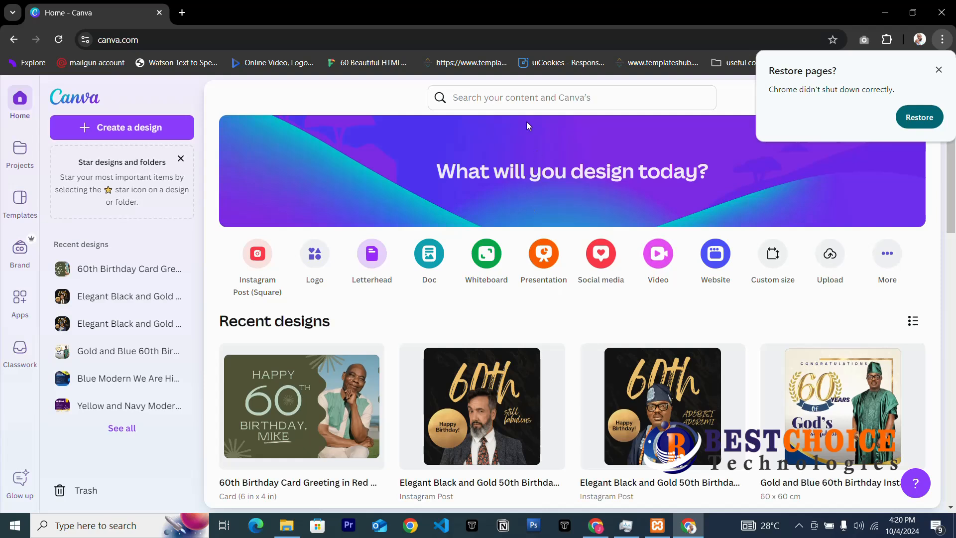
Search Canva for 'logo' and browse the template results.
{"action": "left_click", "coordinate": [504, 96]}
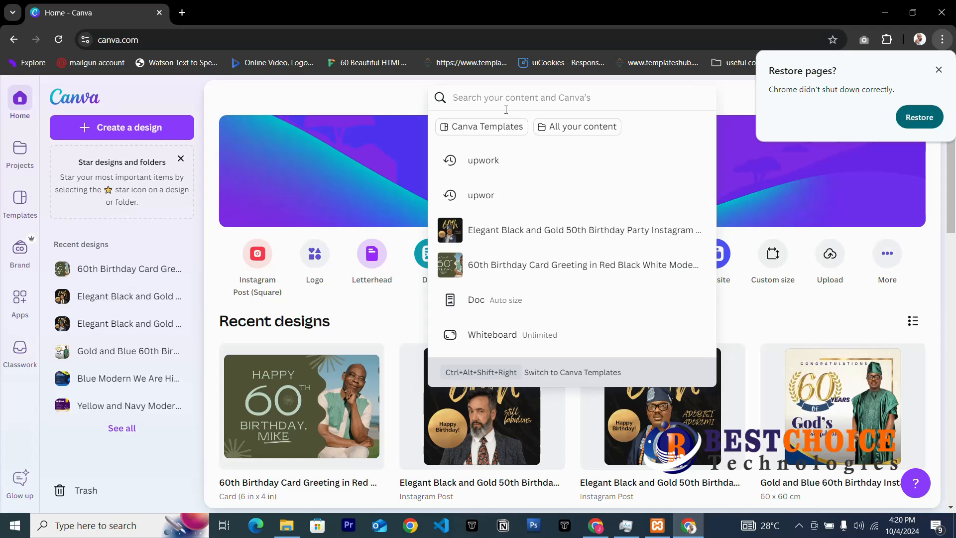
{"action": "type", "text": "logo"}
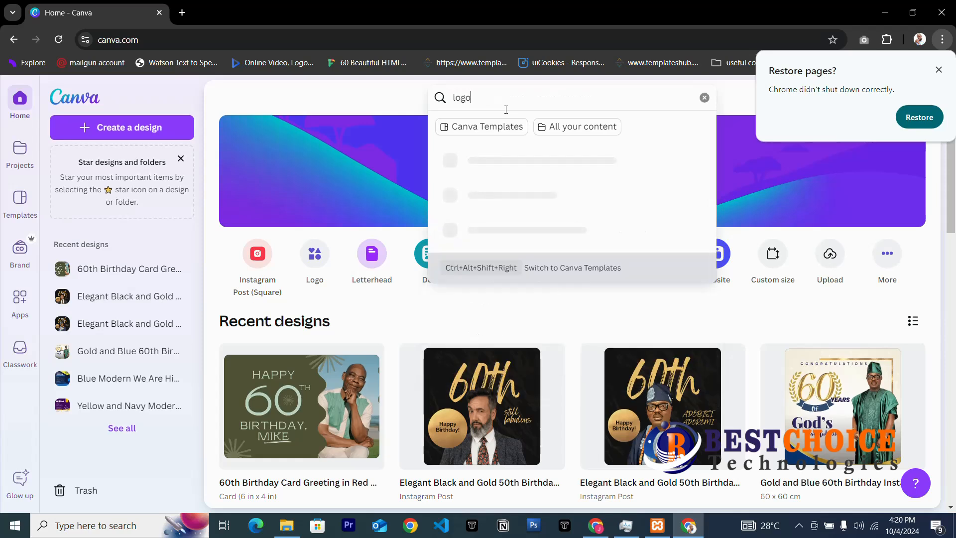
{"action": "key", "text": "Return"}
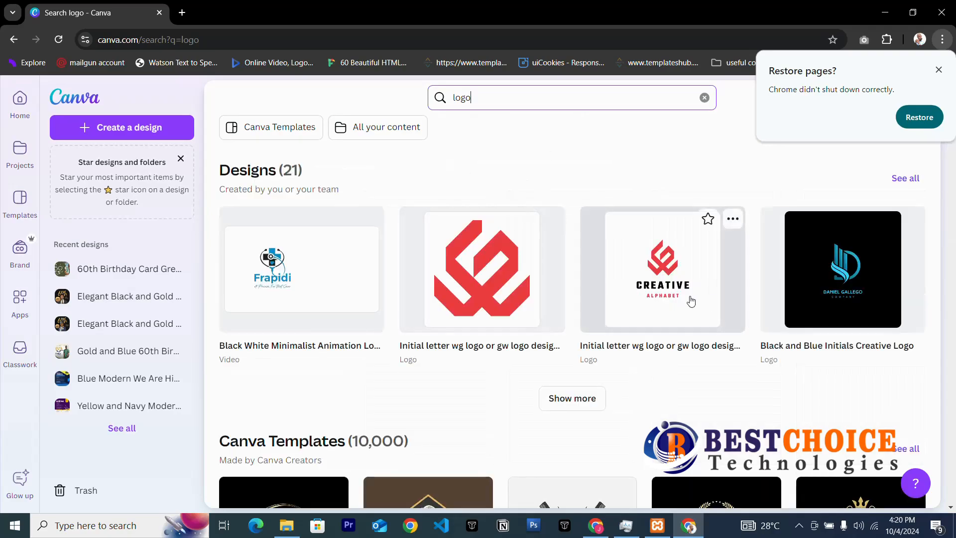
{"action": "scroll", "coordinate": [690, 302], "scroll_direction": "down", "scroll_amount": 3}
{"action": "scroll", "coordinate": [690, 301], "scroll_direction": "down", "scroll_amount": 8}
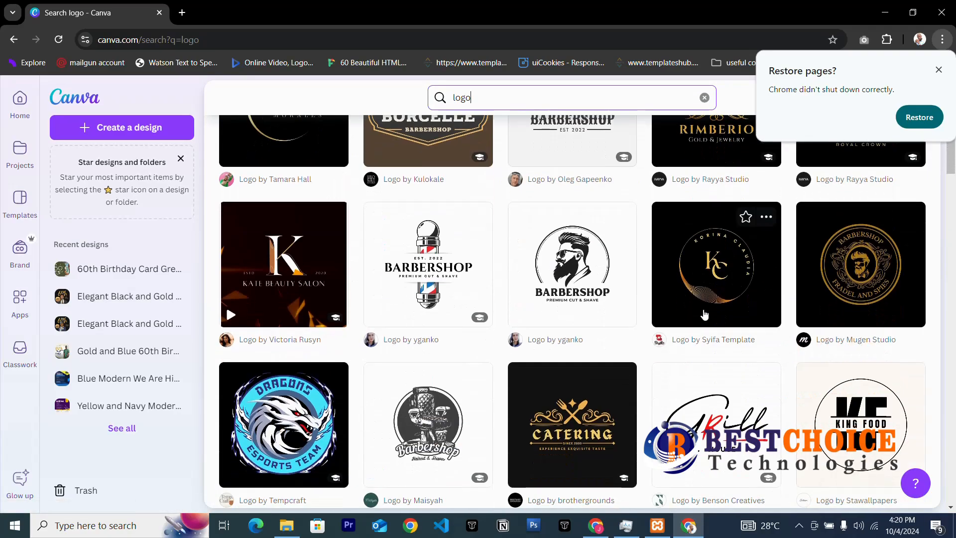
{"action": "scroll", "coordinate": [704, 315], "scroll_direction": "up", "scroll_amount": 15}
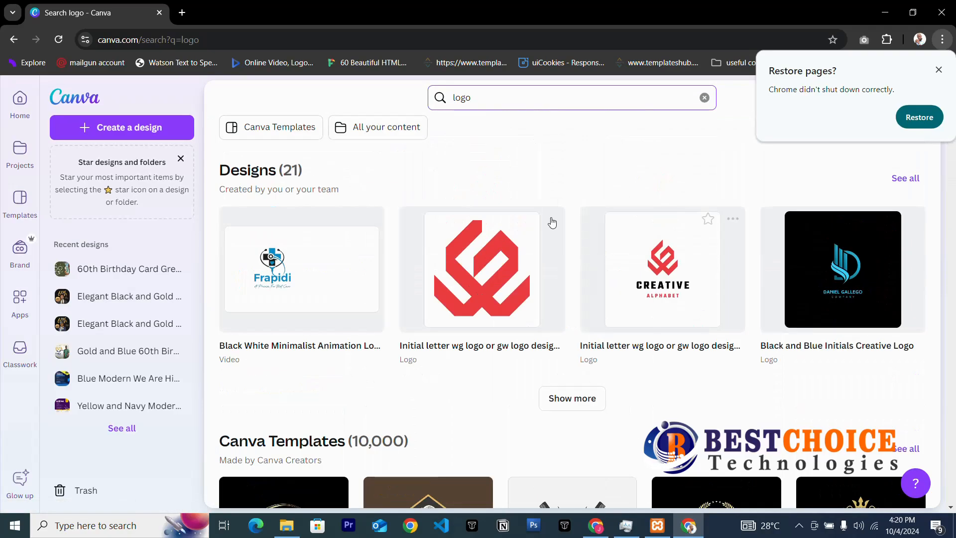
Refine the search to 'store logo' and preview the Shopability online store logo template.
{"action": "left_click", "coordinate": [453, 96]}
{"action": "type", "text": "store"}
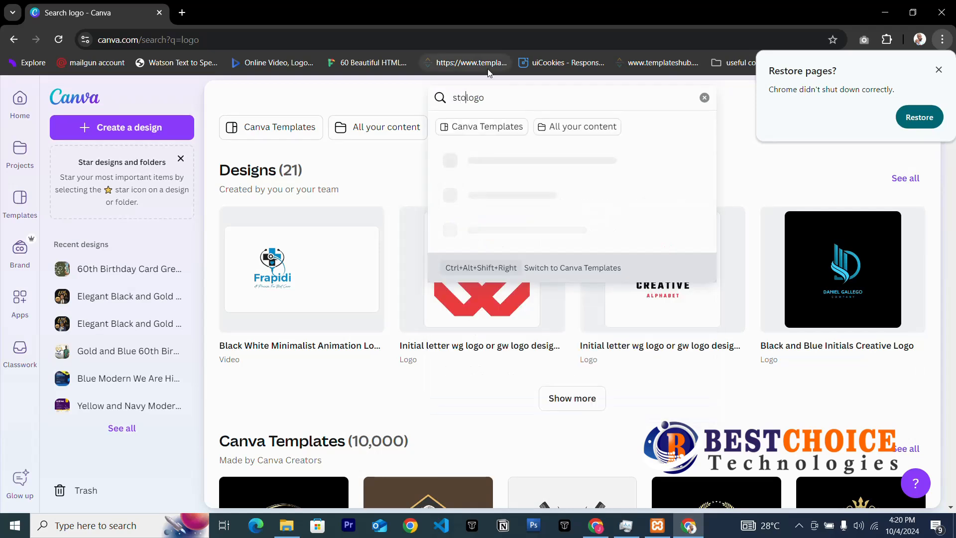
{"action": "key", "text": "Return"}
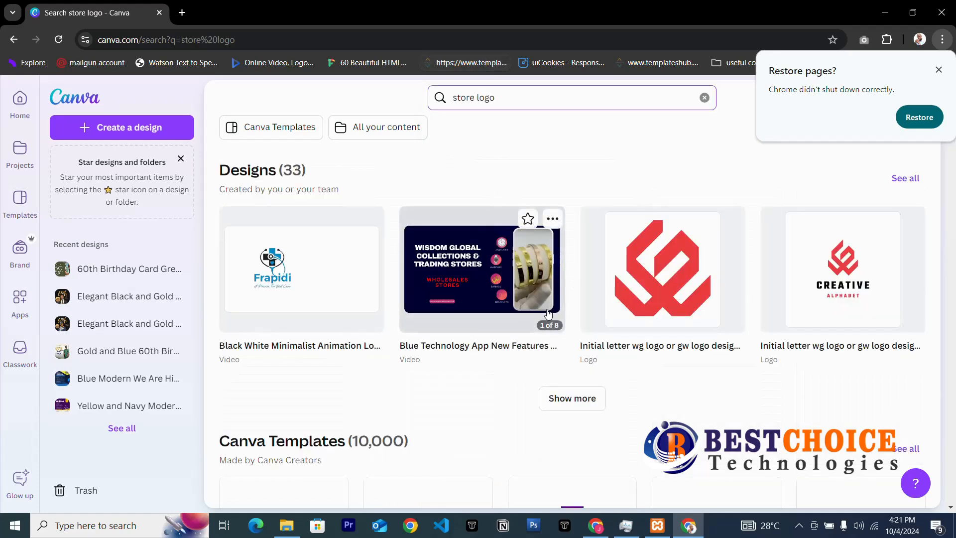
{"action": "scroll", "coordinate": [547, 315], "scroll_direction": "down", "scroll_amount": 3}
{"action": "scroll", "coordinate": [547, 314], "scroll_direction": "down", "scroll_amount": 5}
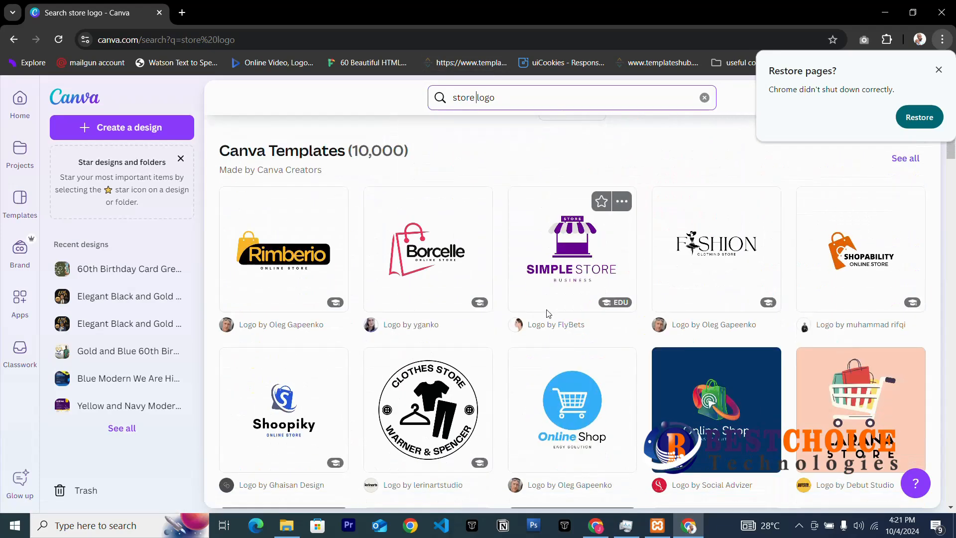
{"action": "scroll", "coordinate": [543, 312], "scroll_direction": "up", "scroll_amount": 2}
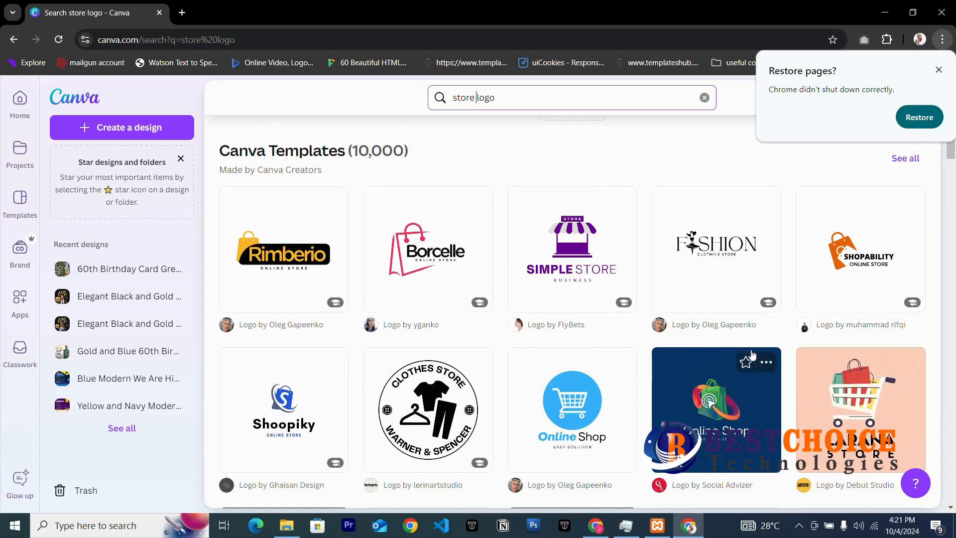
{"action": "left_click", "coordinate": [875, 271]}
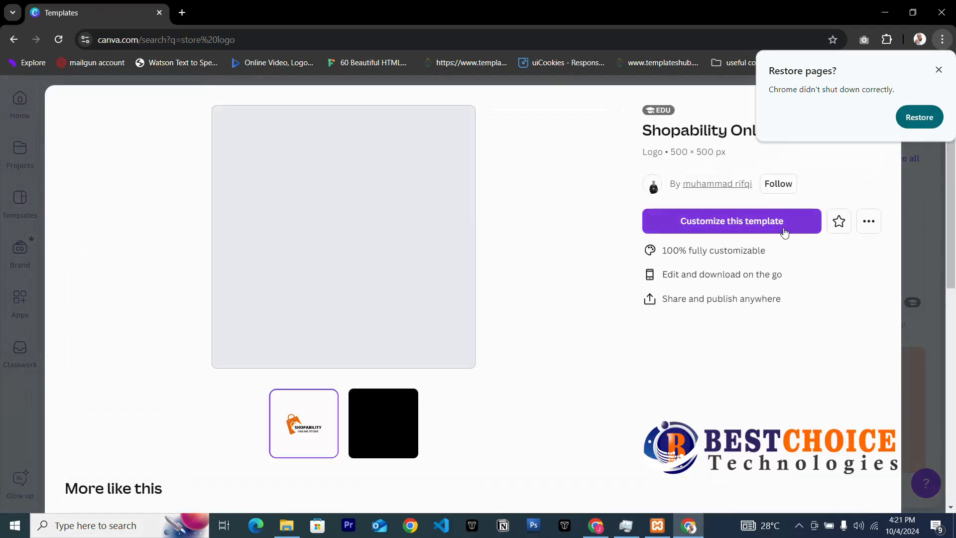
Customize the Shopability template and replace SHOPABILITY with BEST CHOICE on page 1.
{"action": "left_click", "coordinate": [767, 221]}
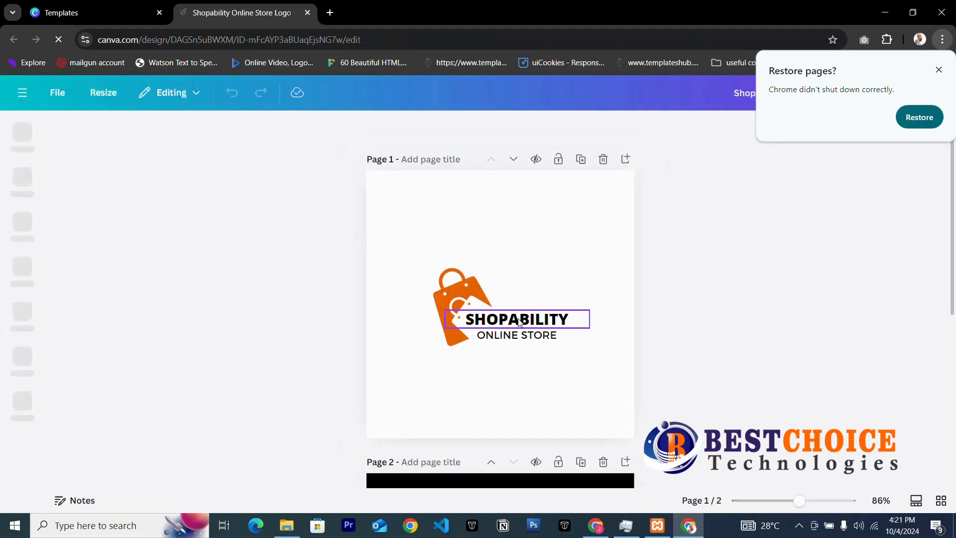
{"action": "left_click", "coordinate": [518, 321]}
{"action": "double_click", "coordinate": [518, 320]}
{"action": "type", "text": "B"}
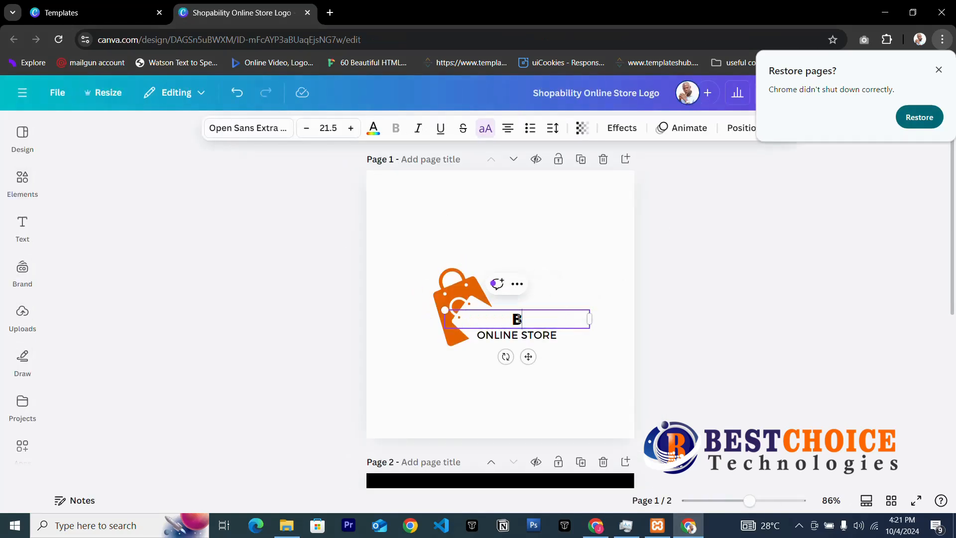
{"action": "type", "text": "EST C"}
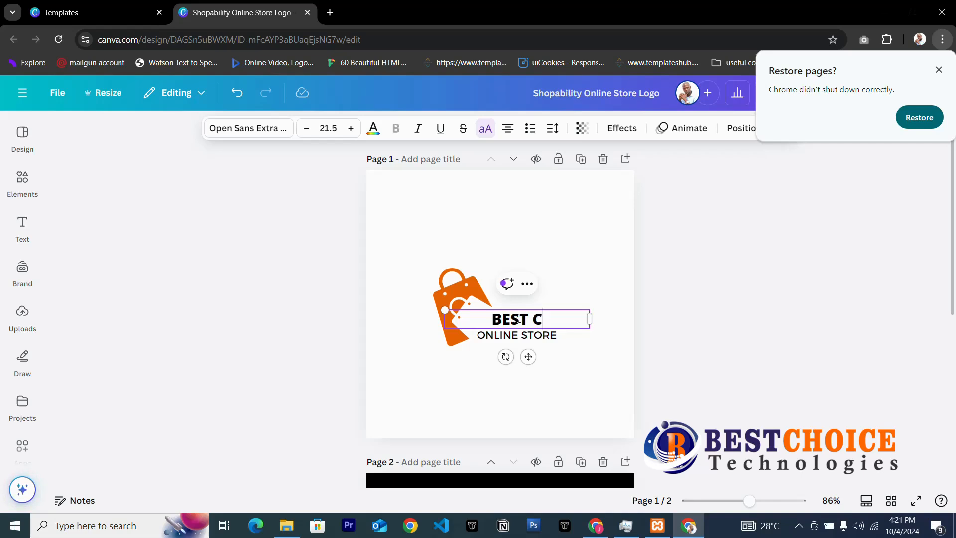
{"action": "type", "text": "HOICE"}
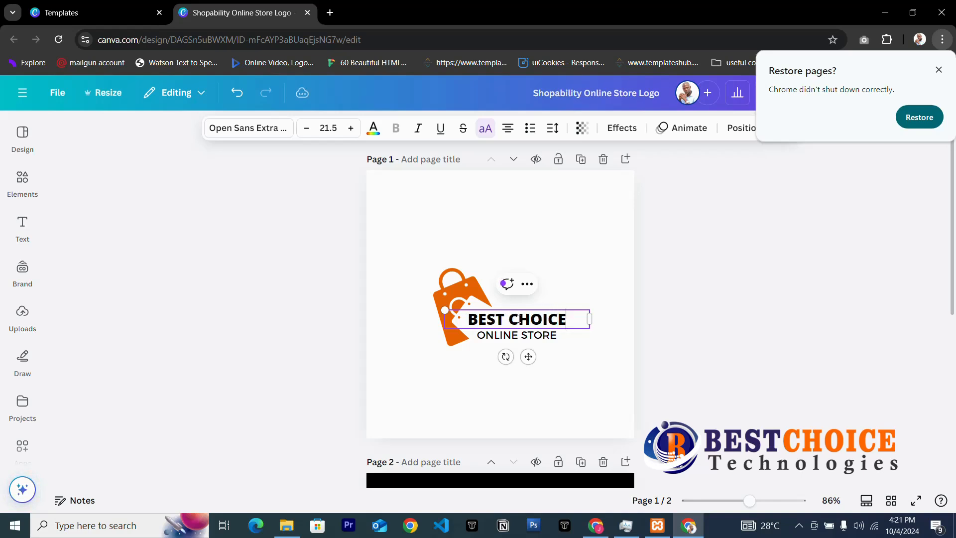
{"action": "left_click", "coordinate": [577, 347]}
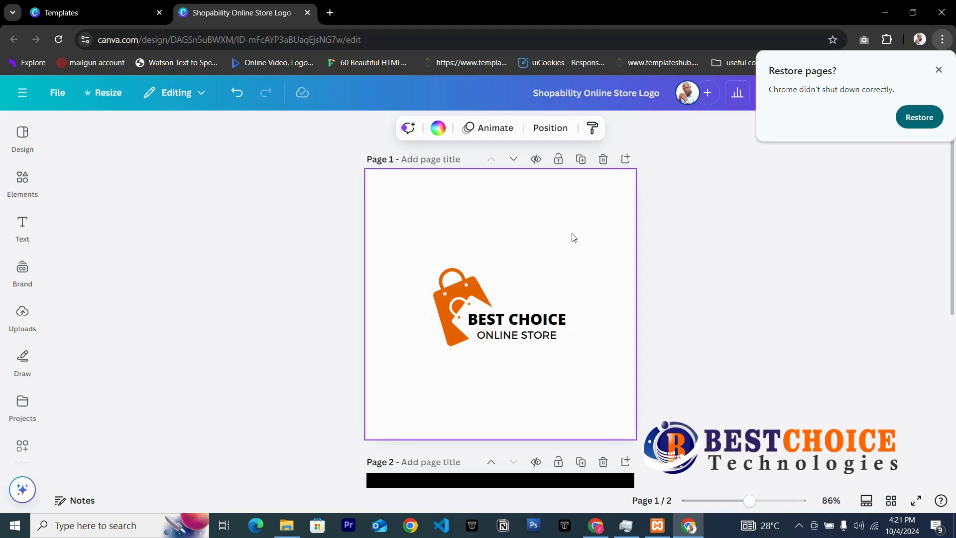
{"action": "scroll", "coordinate": [558, 417], "scroll_direction": "down", "scroll_amount": 6}
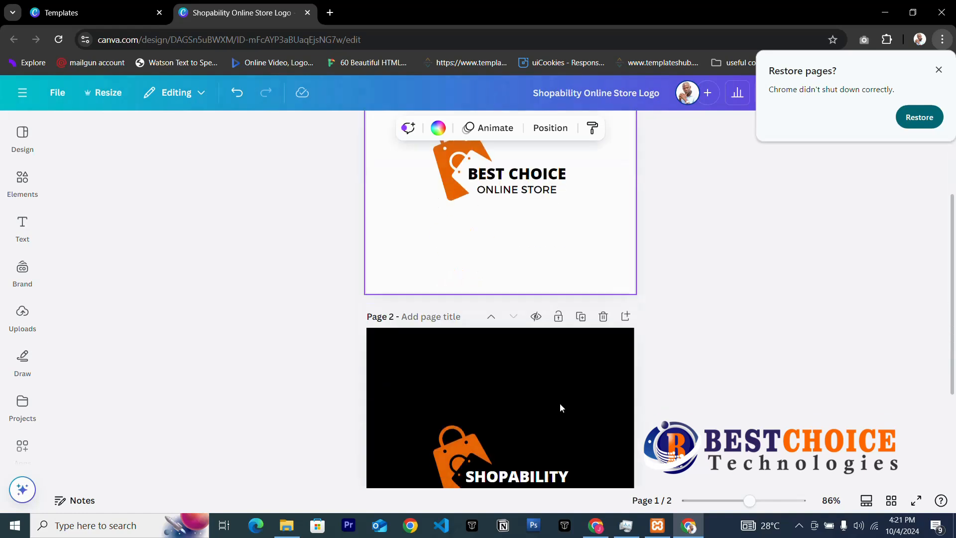
{"action": "scroll", "coordinate": [539, 351], "scroll_direction": "up", "scroll_amount": 6}
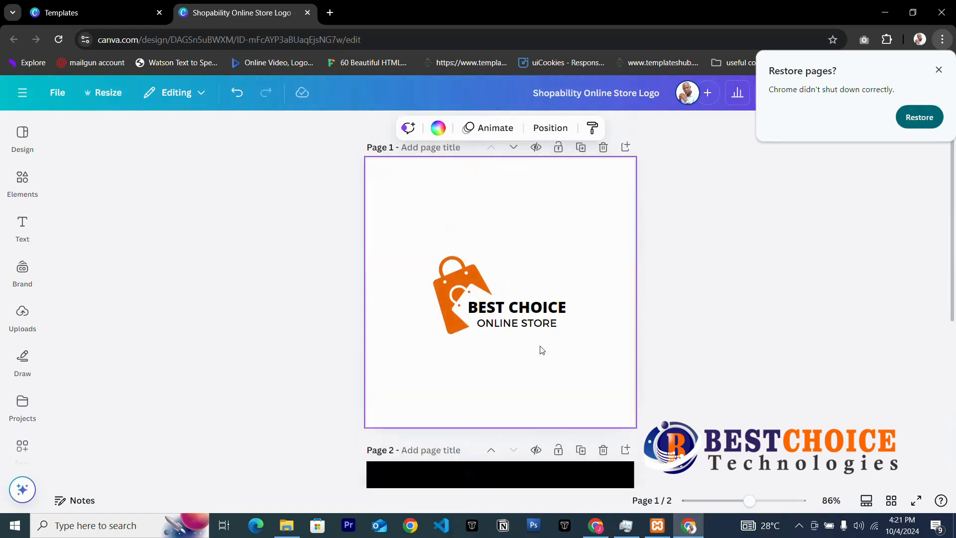
{"action": "scroll", "coordinate": [535, 358], "scroll_direction": "down", "scroll_amount": 6}
Remove page 2's black background, then enlarge its bag-and-text logo and shift it left.
{"action": "left_click", "coordinate": [564, 277]}
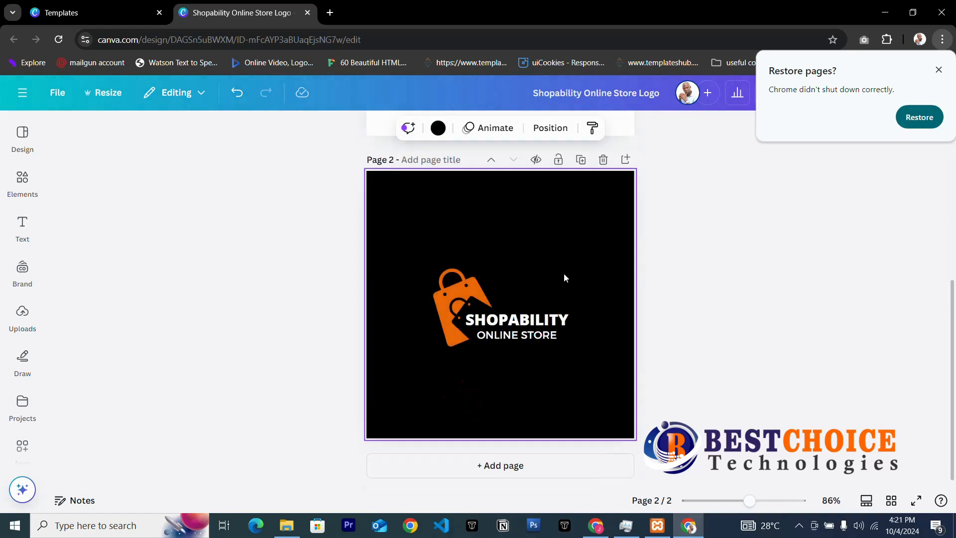
{"action": "key", "text": "Delete"}
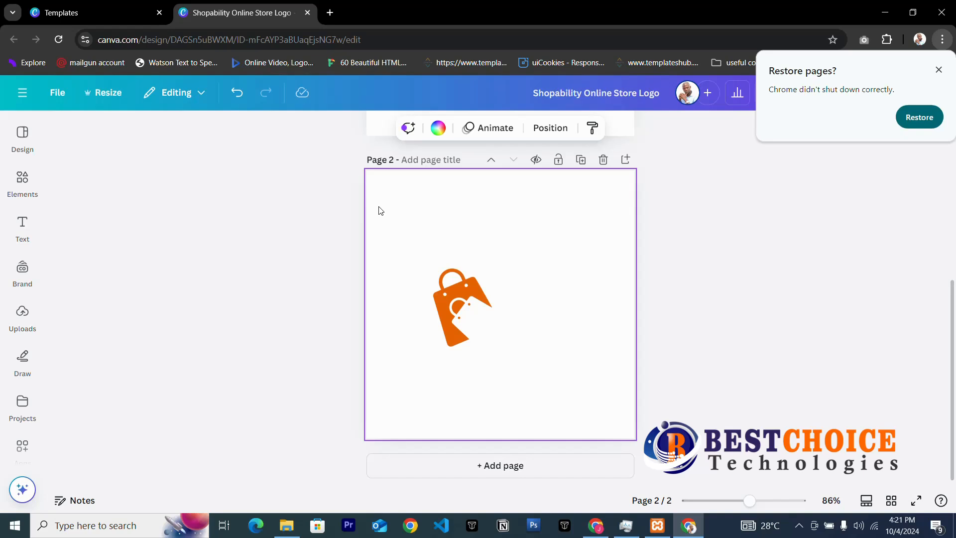
{"action": "left_click_drag", "start_coordinate": [379, 210], "coordinate": [631, 422]}
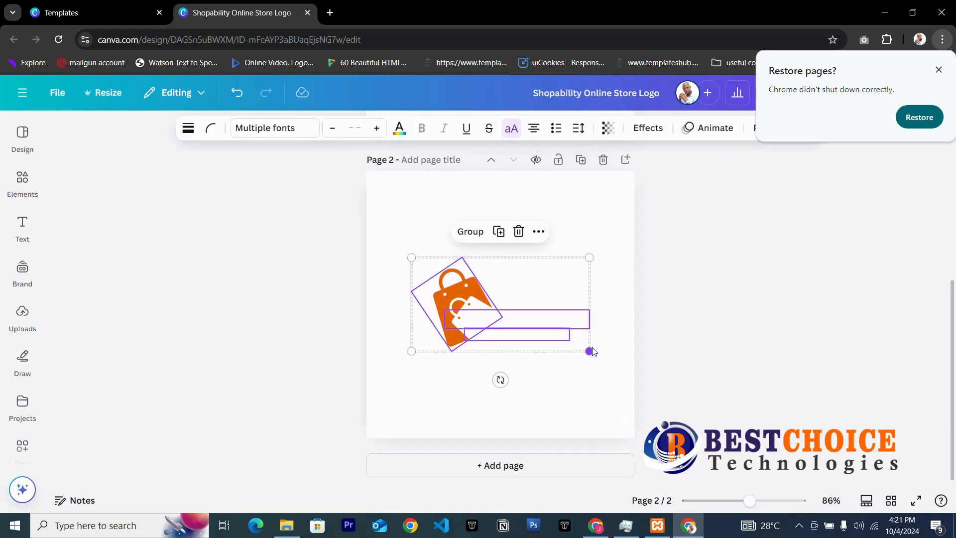
{"action": "left_click_drag", "start_coordinate": [588, 351], "coordinate": [614, 392]}
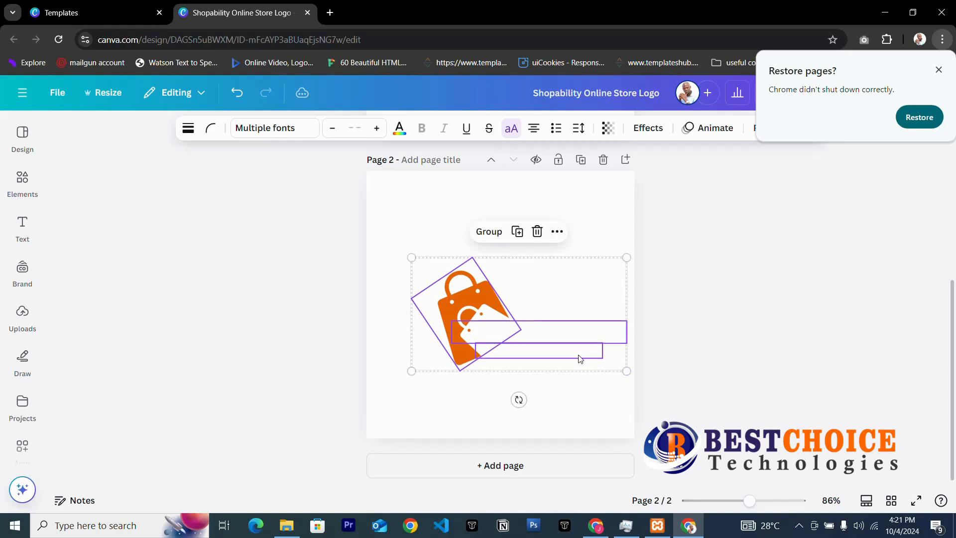
{"action": "left_click_drag", "start_coordinate": [574, 352], "coordinate": [558, 338]}
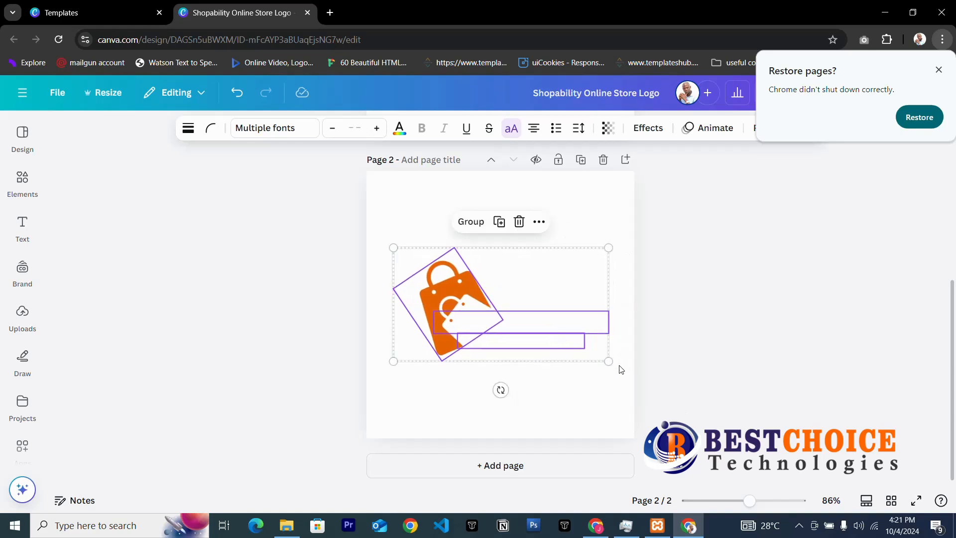
{"action": "left_click_drag", "start_coordinate": [609, 361], "coordinate": [623, 373]}
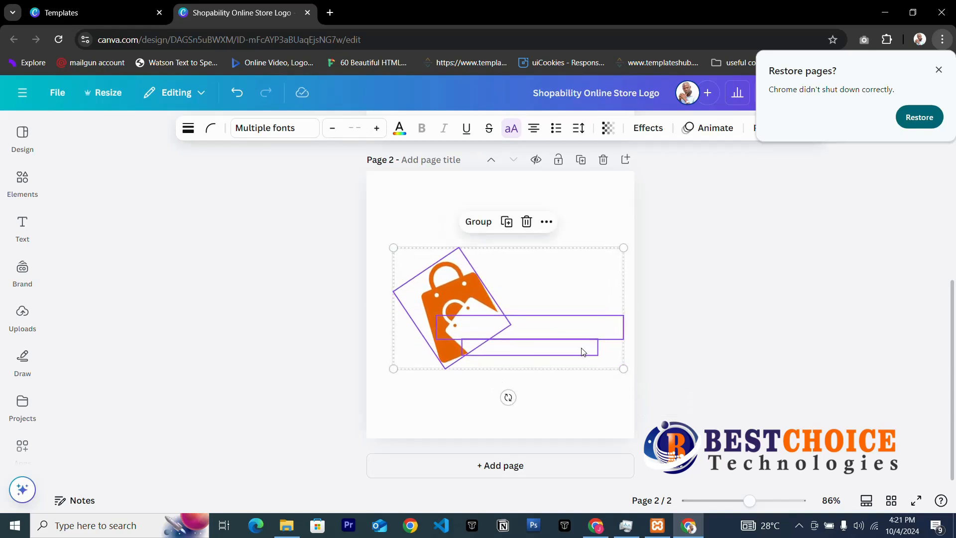
{"action": "left_click_drag", "start_coordinate": [583, 348], "coordinate": [561, 344]}
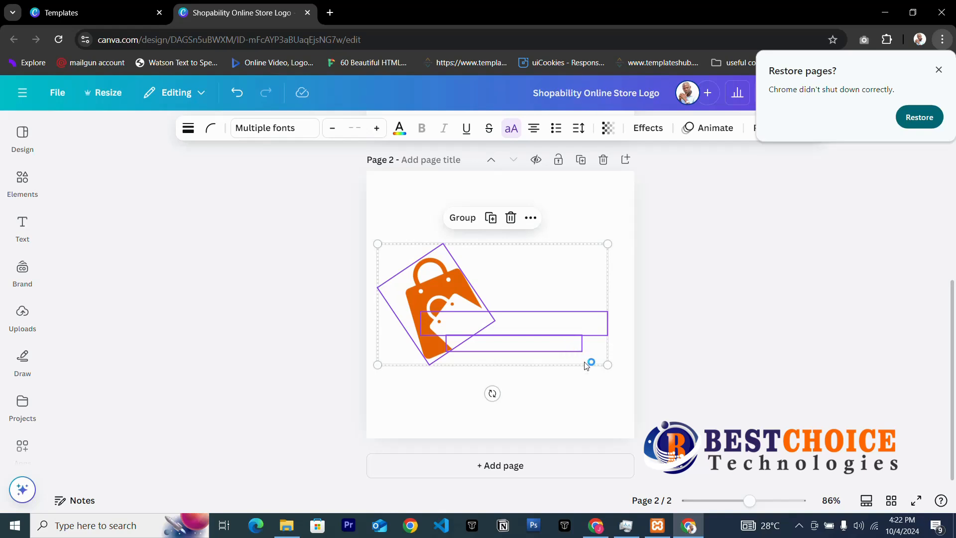
{"action": "left_click", "coordinate": [603, 399]}
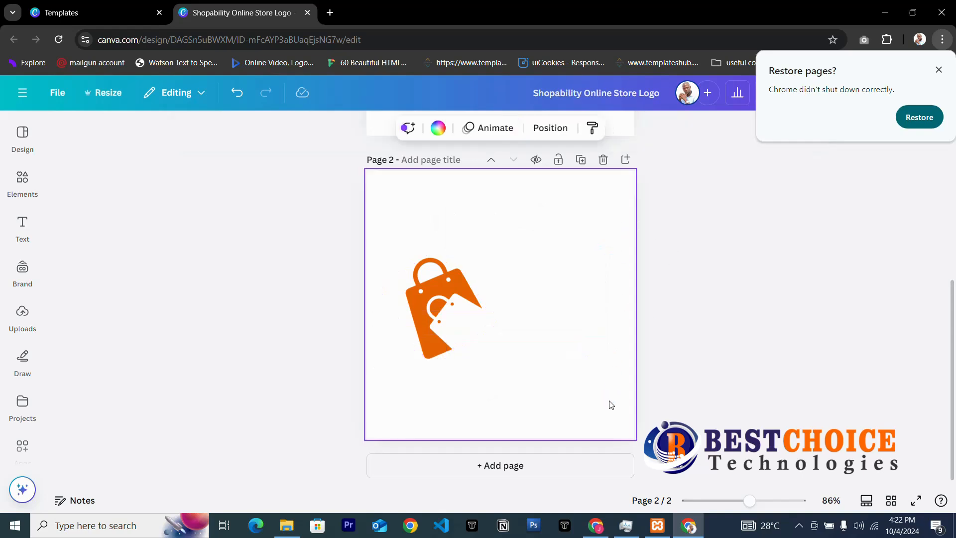
{"action": "left_click", "coordinate": [566, 351]}
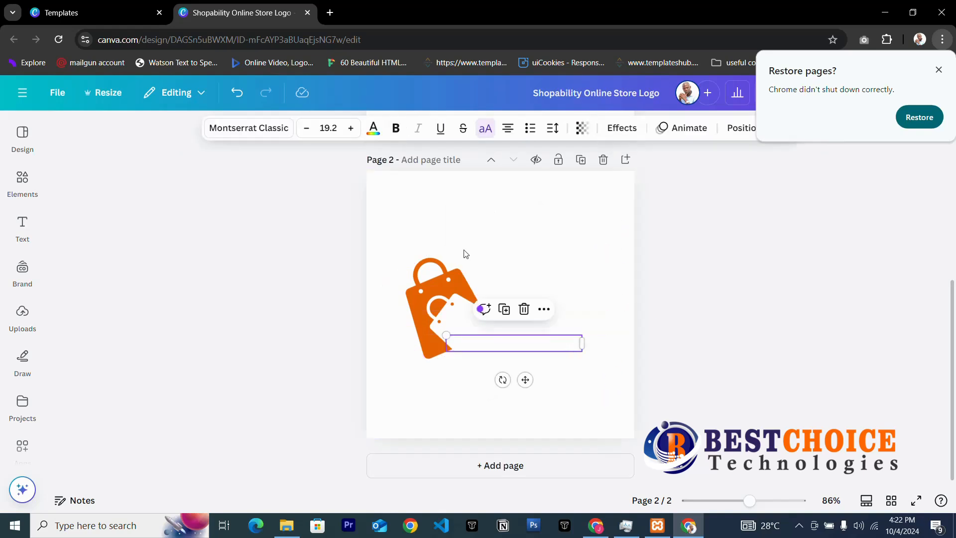
{"action": "left_click", "coordinate": [404, 229]}
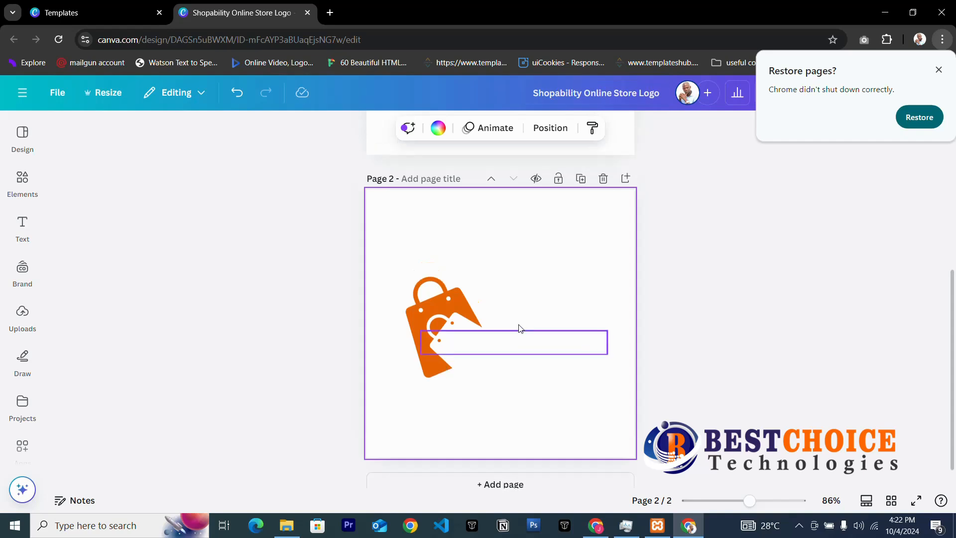
{"action": "scroll", "coordinate": [521, 331], "scroll_direction": "up", "scroll_amount": 5}
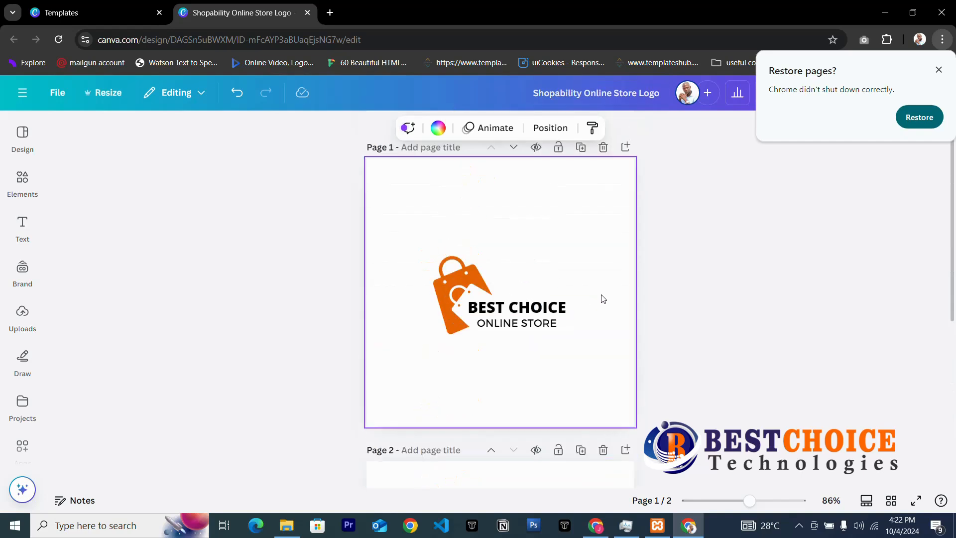
Enlarge page 1's bag, BEST CHOICE and ONLINE STORE logo group and nudge it to centre.
{"action": "left_click_drag", "start_coordinate": [422, 225], "coordinate": [602, 404]}
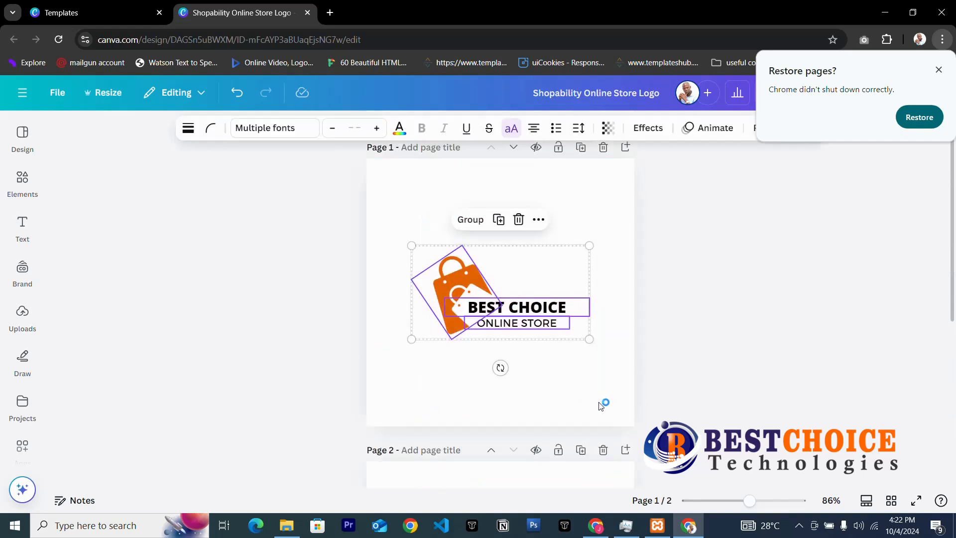
{"action": "left_click_drag", "start_coordinate": [588, 339], "coordinate": [634, 363]}
{"action": "left_click_drag", "start_coordinate": [411, 363], "coordinate": [393, 372]}
{"action": "left_click_drag", "start_coordinate": [506, 341], "coordinate": [493, 314]}
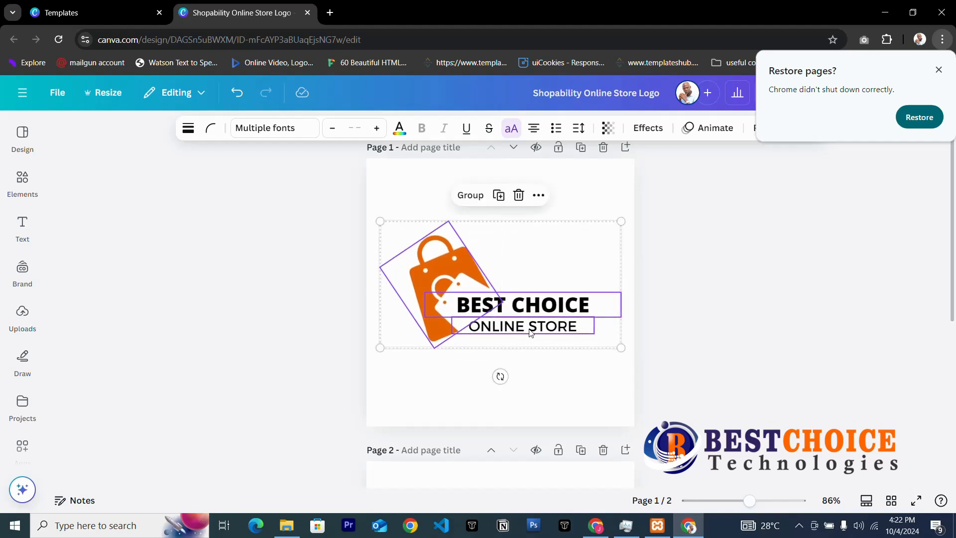
{"action": "left_click", "coordinate": [678, 343]}
{"action": "left_click", "coordinate": [568, 302]}
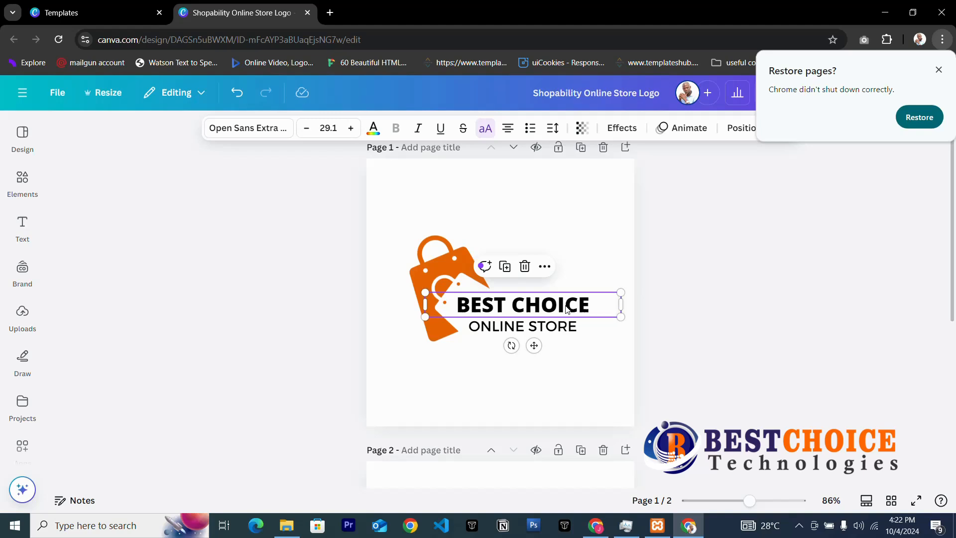
{"action": "left_click", "coordinate": [680, 267]}
{"action": "left_click", "coordinate": [565, 253]}
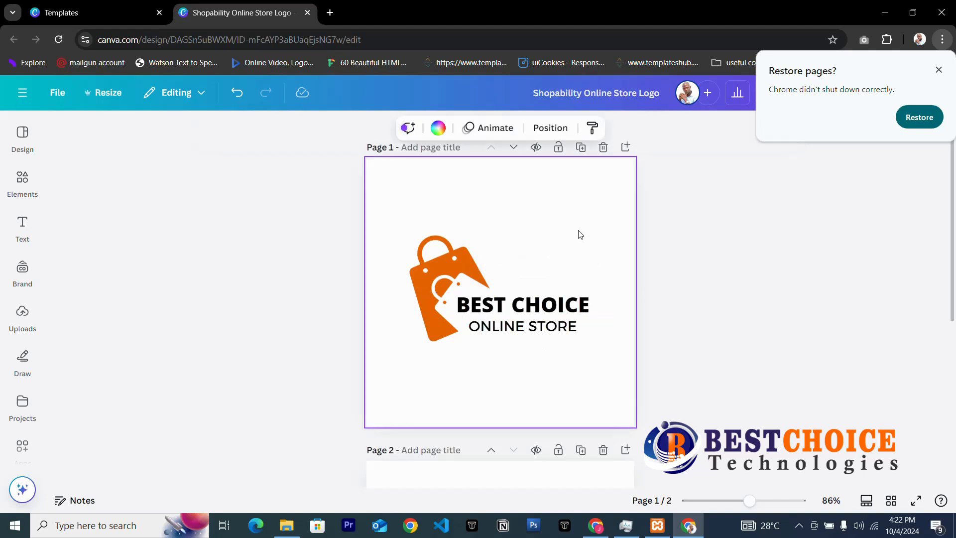
Download the Shopability Online Store Logo design from Canva as a transparent-background PNG.
{"action": "left_click", "coordinate": [939, 69]}
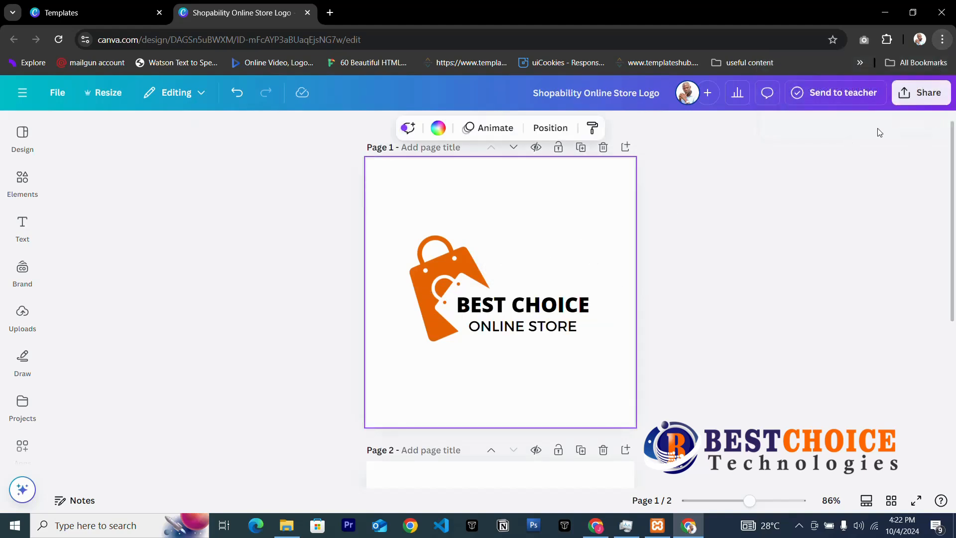
{"action": "left_click", "coordinate": [920, 92]}
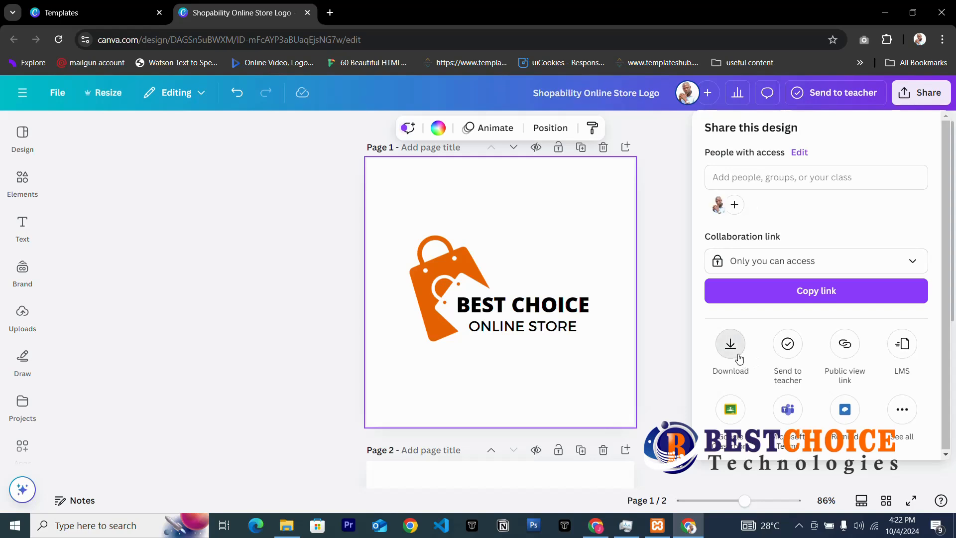
{"action": "left_click", "coordinate": [734, 355]}
{"action": "left_click", "coordinate": [827, 178]}
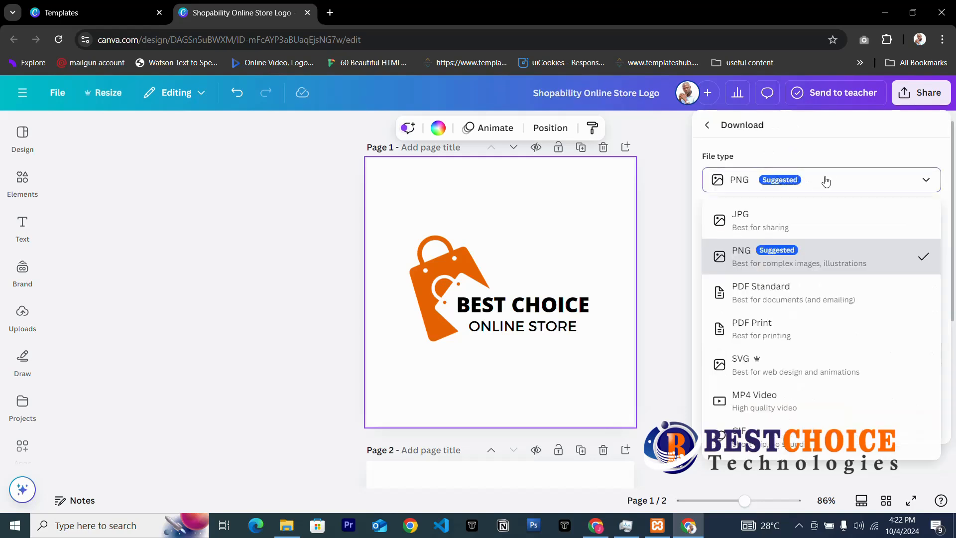
{"action": "left_click", "coordinate": [743, 178]}
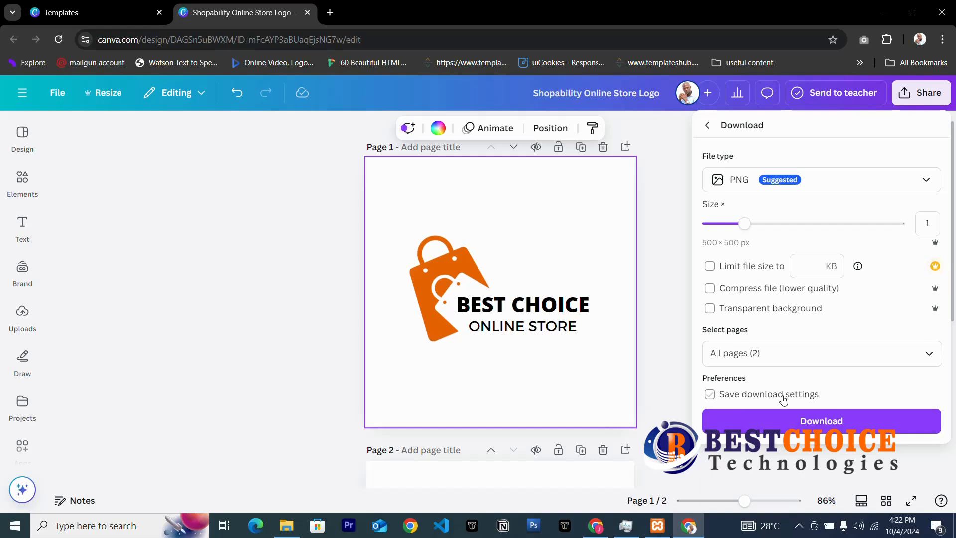
{"action": "left_click", "coordinate": [710, 309]}
{"action": "left_click", "coordinate": [825, 430]}
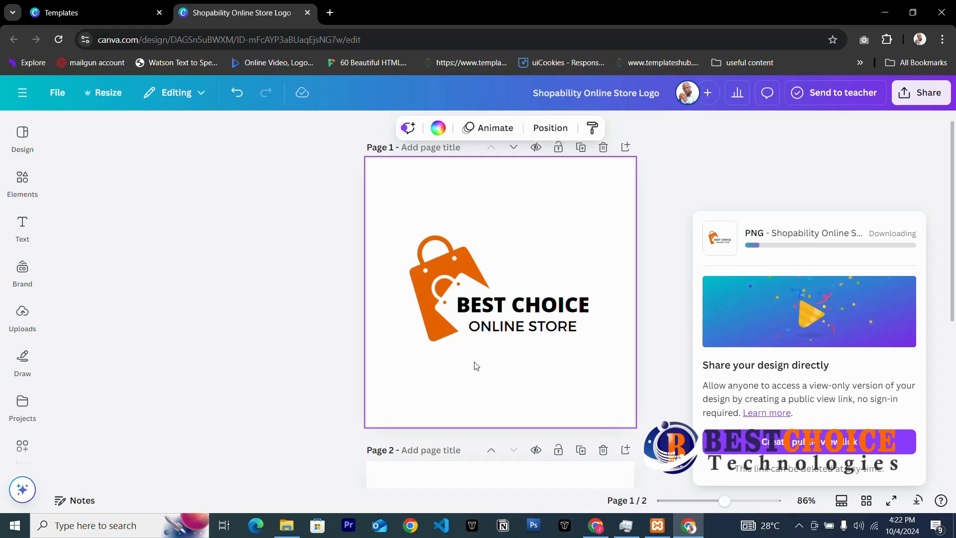
Check the Downloads folder in File Explorer, then return to WordPress and start a new page.
{"action": "left_click", "coordinate": [293, 529]}
{"action": "left_click", "coordinate": [51, 155]}
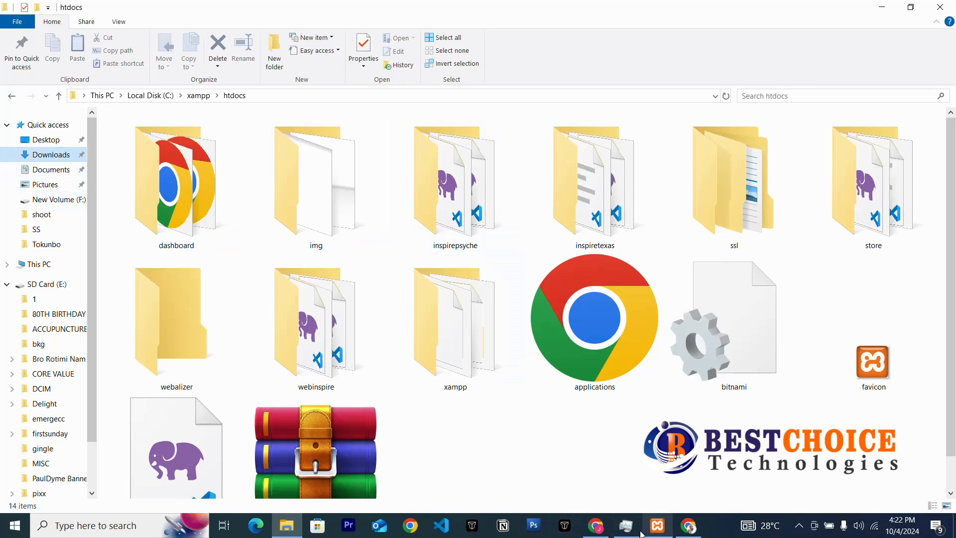
{"action": "left_click", "coordinate": [600, 533]}
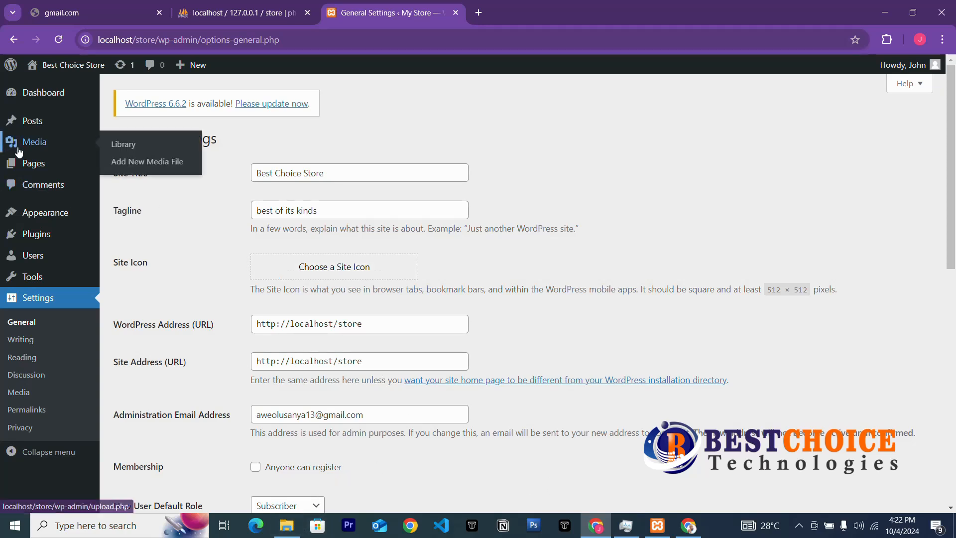
{"action": "left_click", "coordinate": [33, 166]}
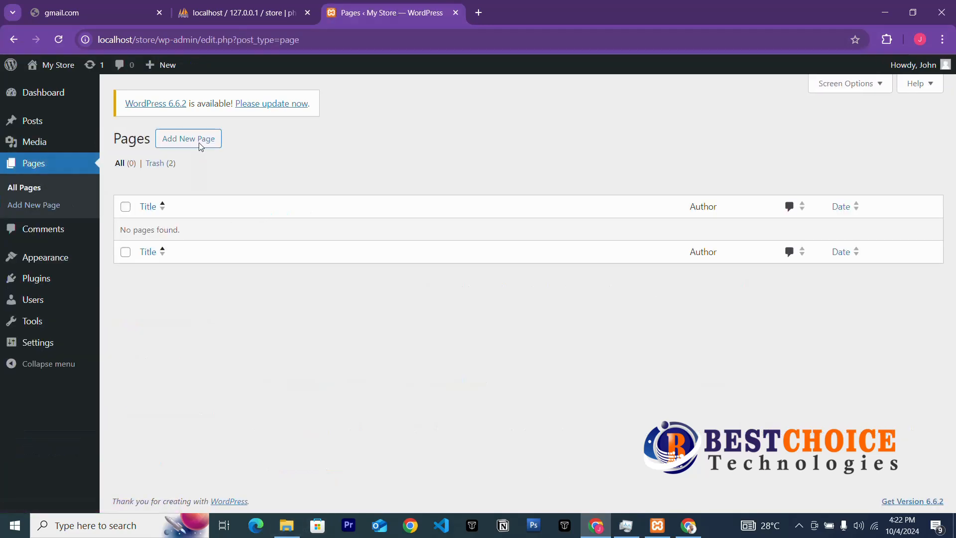
{"action": "left_click", "coordinate": [200, 142]}
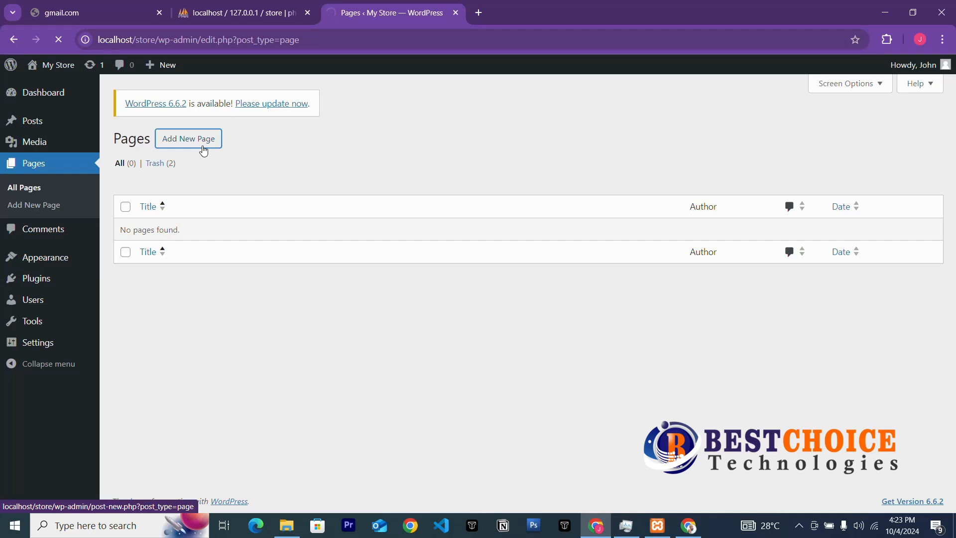
Go to Media > Library, reveal the Add New upload area and open the file chooser.
{"action": "mouse_move", "coordinate": [32, 143]}
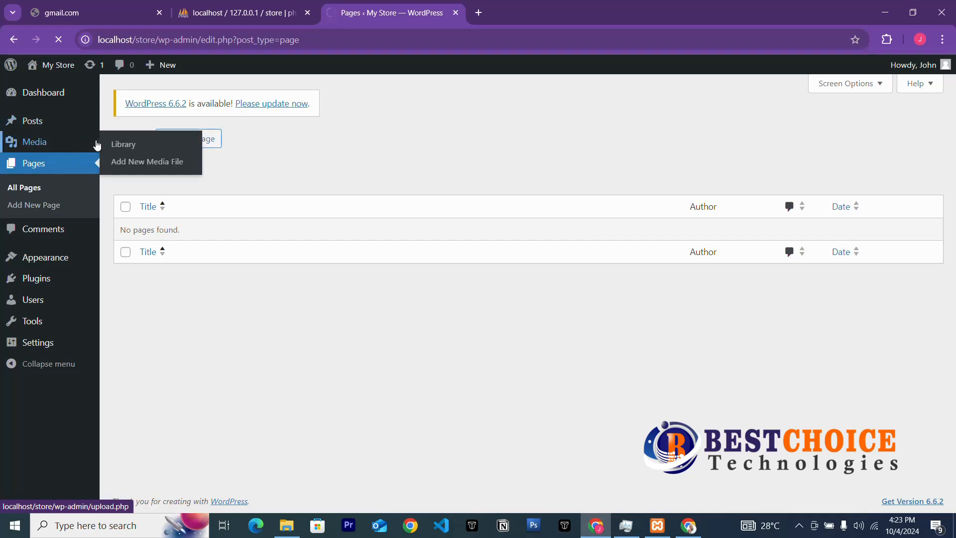
{"action": "left_click", "coordinate": [45, 146]}
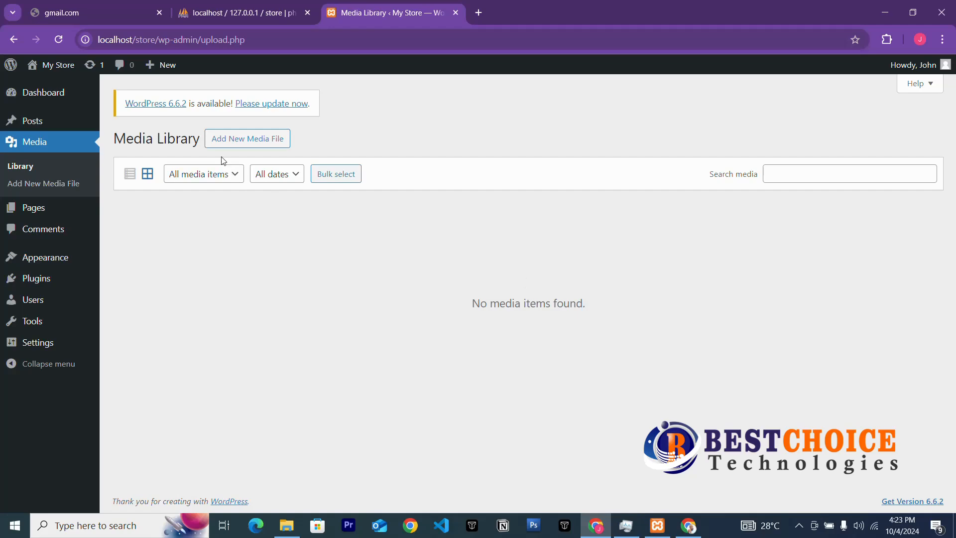
{"action": "left_click", "coordinate": [235, 141]}
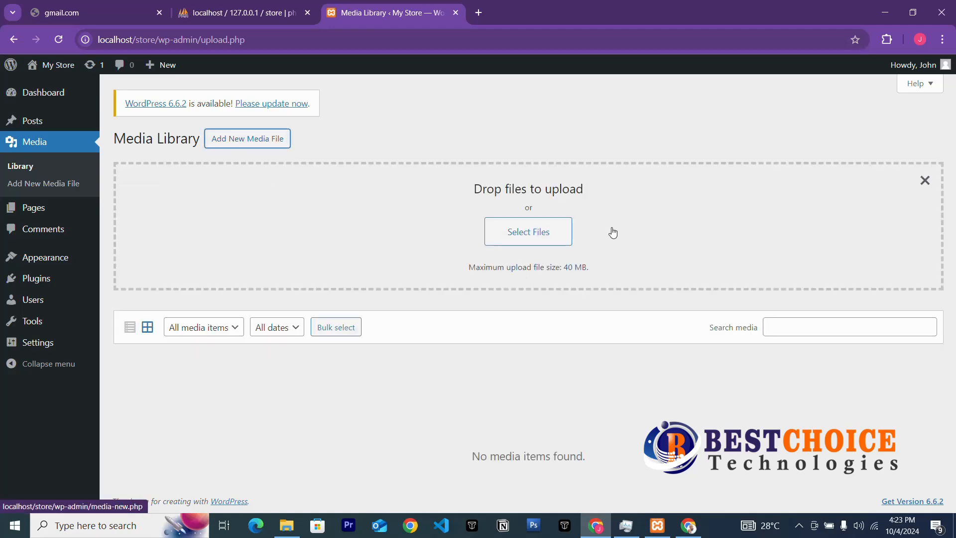
{"action": "left_click", "coordinate": [538, 232]}
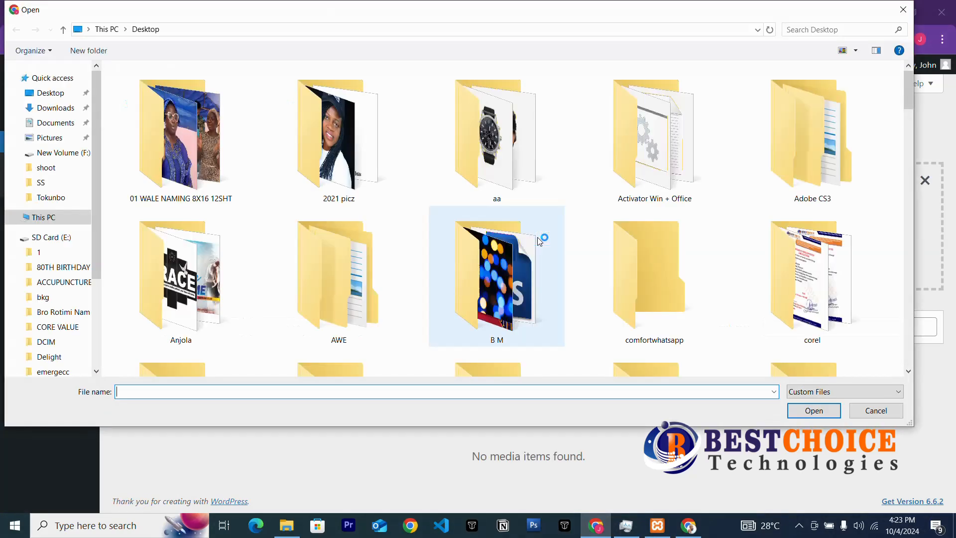
In the chooser's Downloads folder, refresh the listing and select the Shopability Online Store Logo archive.
{"action": "left_click", "coordinate": [59, 109]}
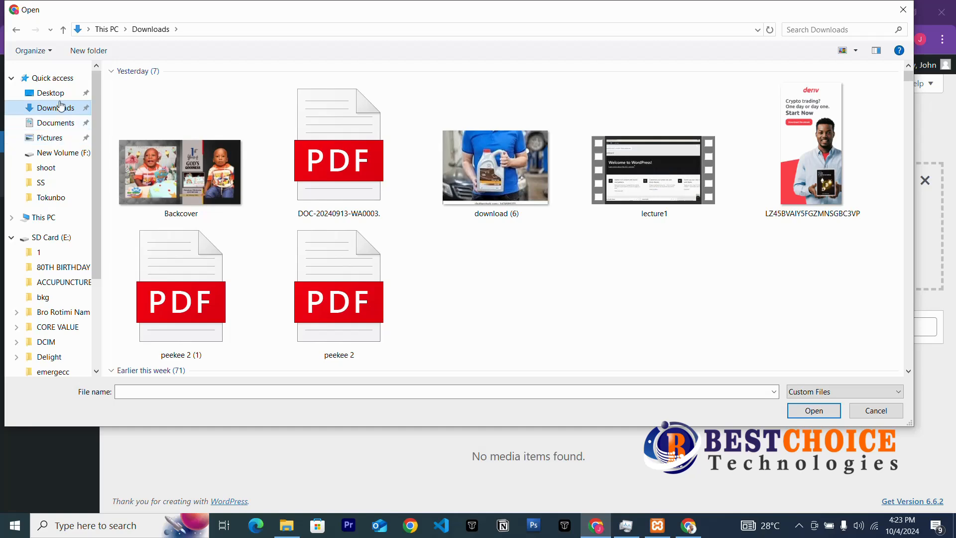
{"action": "scroll", "coordinate": [509, 301], "scroll_direction": "down", "scroll_amount": 5}
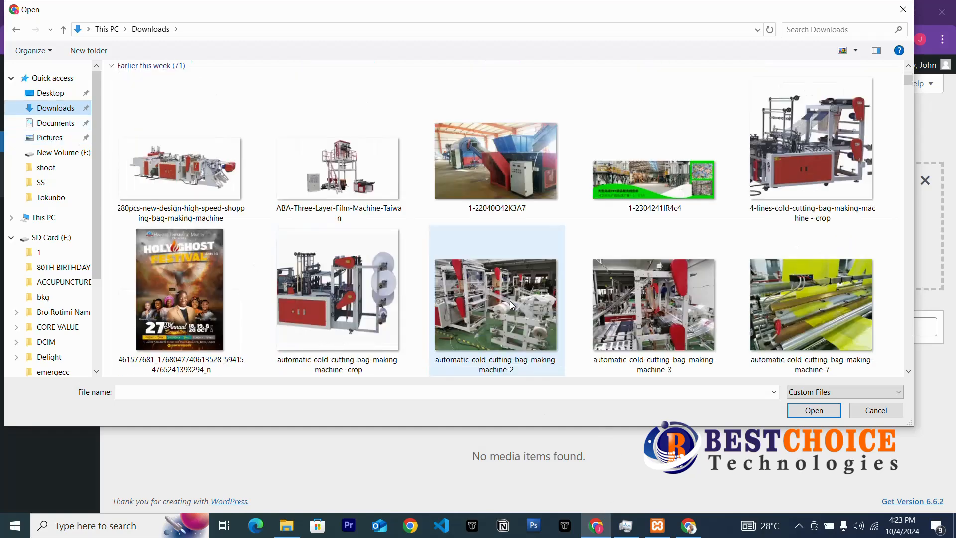
{"action": "scroll", "coordinate": [510, 301], "scroll_direction": "up", "scroll_amount": 5}
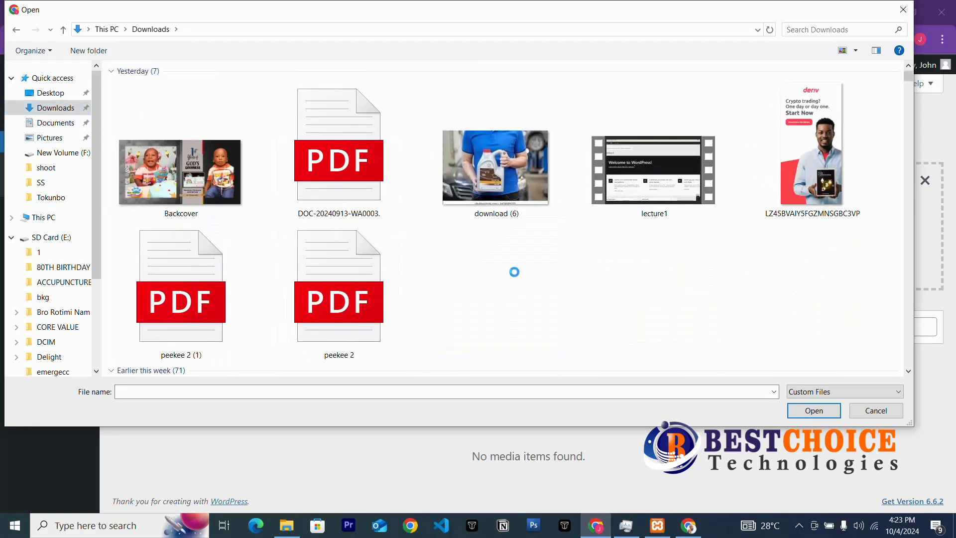
{"action": "right_click", "coordinate": [504, 278]}
{"action": "left_click", "coordinate": [548, 334]}
{"action": "scroll", "coordinate": [193, 159], "scroll_direction": "down", "scroll_amount": 2}
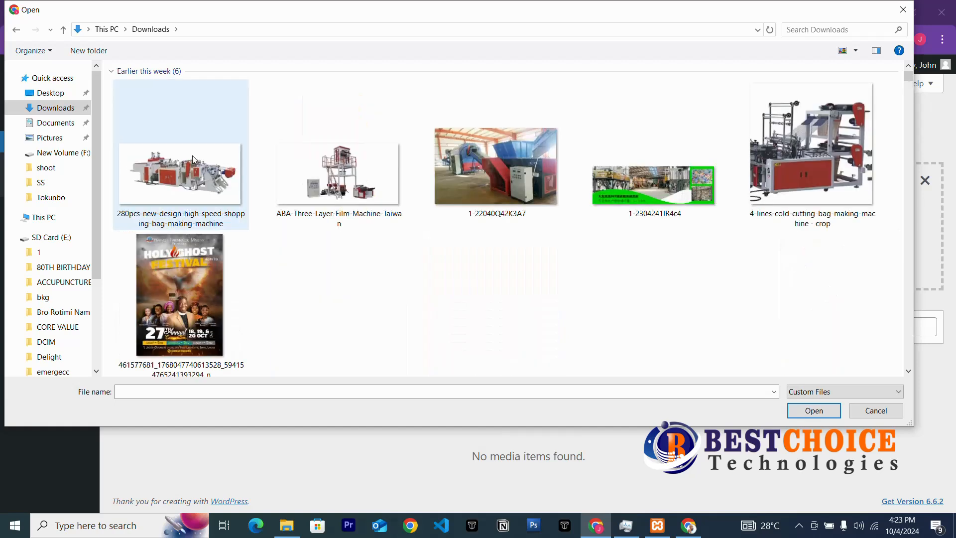
{"action": "scroll", "coordinate": [199, 160], "scroll_direction": "up", "scroll_amount": 1}
{"action": "left_click", "coordinate": [215, 164]}
{"action": "scroll", "coordinate": [328, 193], "scroll_direction": "up", "scroll_amount": 1}
{"action": "left_click", "coordinate": [177, 169]}
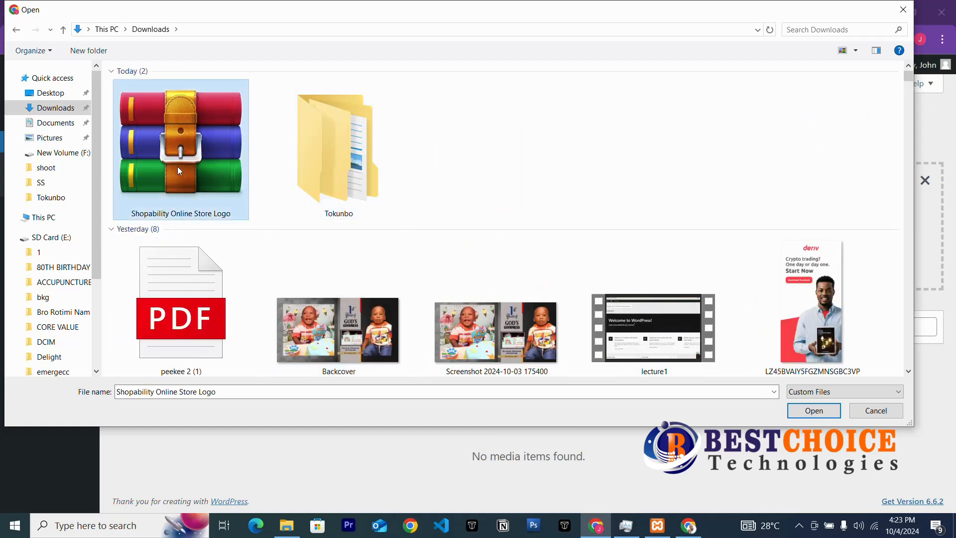
Extract the logo archive to its own folder and upload image 1 to the Media Library.
{"action": "right_click", "coordinate": [180, 171]}
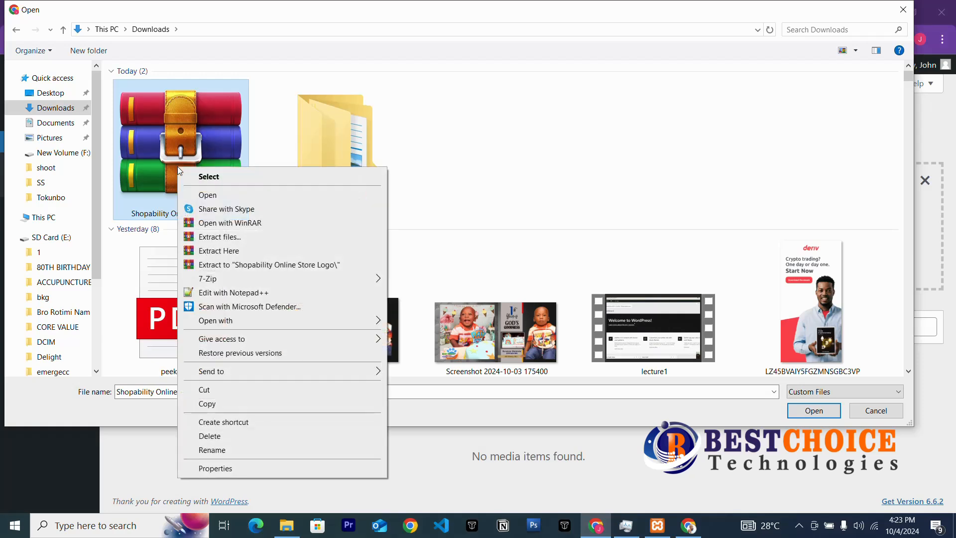
{"action": "left_click", "coordinate": [230, 267]}
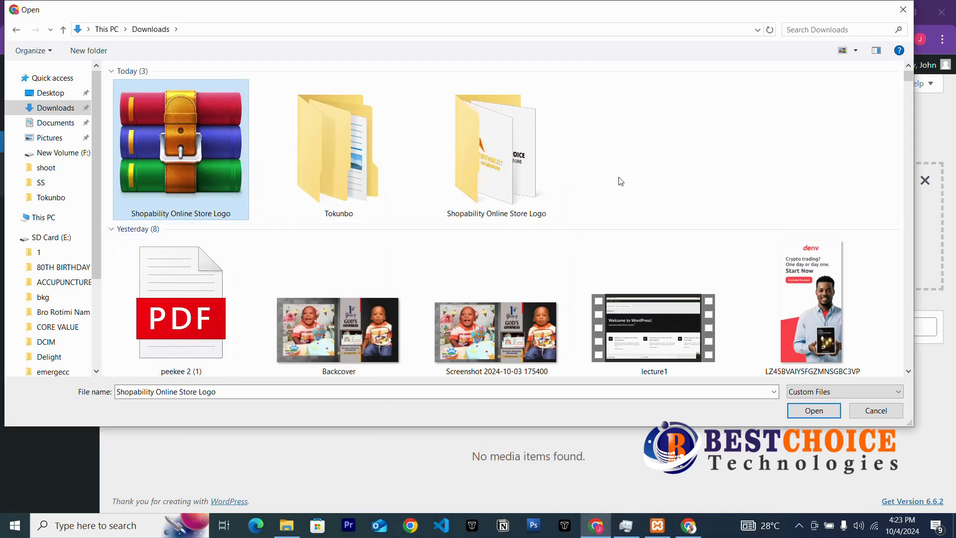
{"action": "double_click", "coordinate": [551, 167]}
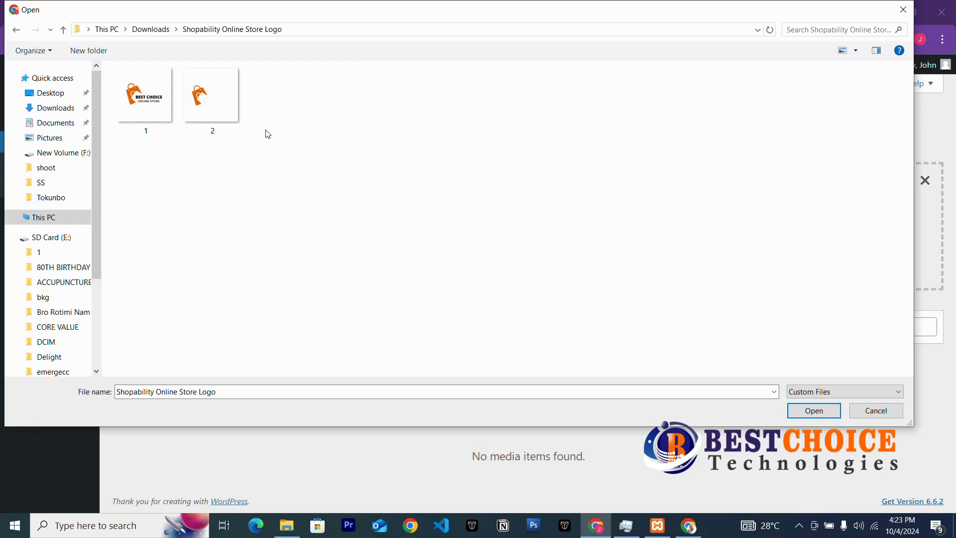
{"action": "right_click", "coordinate": [268, 135]}
{"action": "mouse_move", "coordinate": [359, 145]}
{"action": "left_click", "coordinate": [458, 144]}
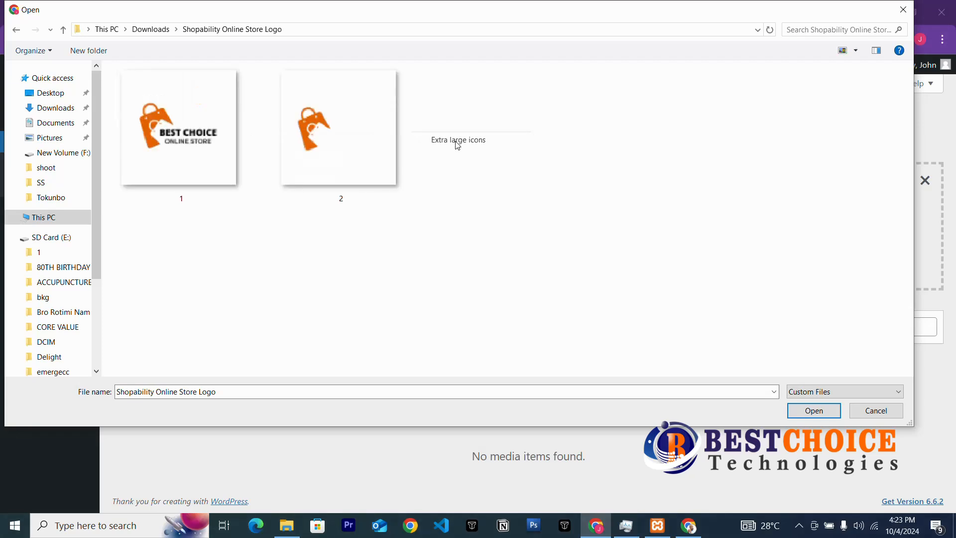
{"action": "left_click", "coordinate": [392, 189]}
{"action": "left_click", "coordinate": [180, 156]}
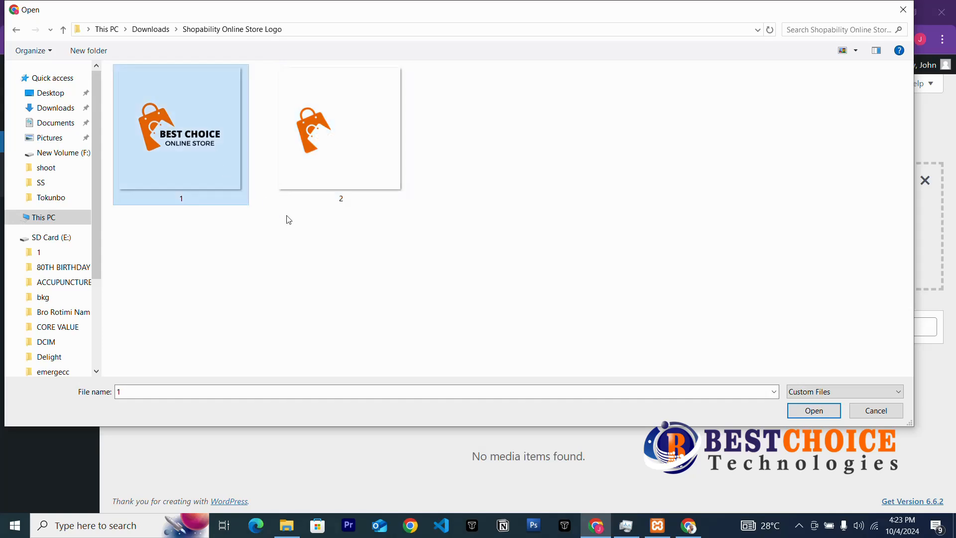
{"action": "double_click", "coordinate": [201, 148]}
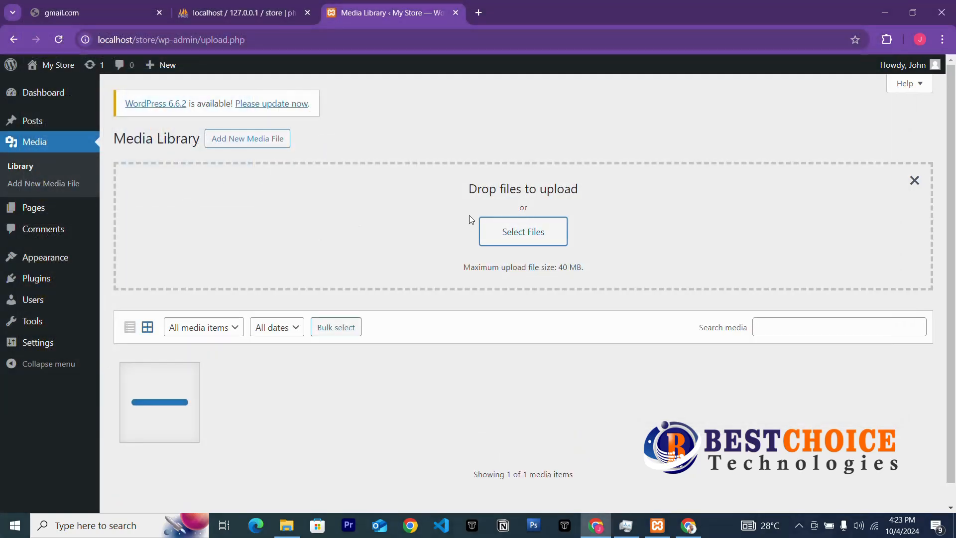
Reopen the file chooser, select image 2 but cancel without uploading, then switch to File Explorer.
{"action": "left_click", "coordinate": [518, 237]}
{"action": "left_click", "coordinate": [301, 170]}
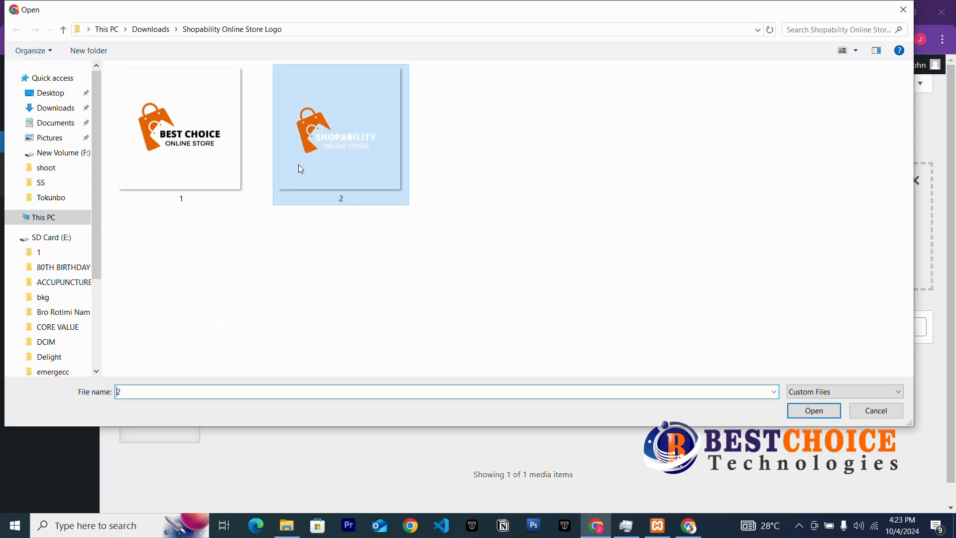
{"action": "left_click", "coordinate": [853, 409]}
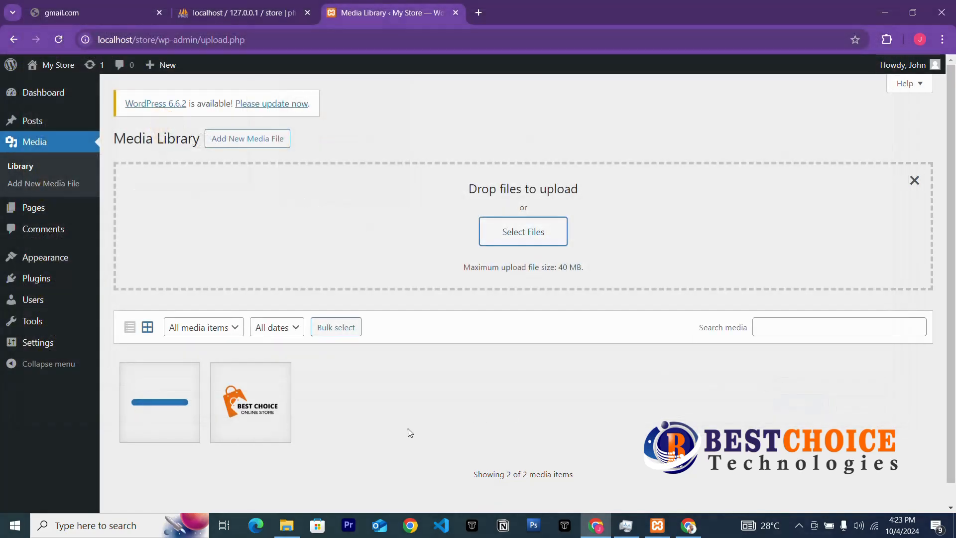
{"action": "left_click", "coordinate": [287, 525]}
Open the Shopability Online Store Logo folder in Downloads and preview logo 1 in Photos.
{"action": "left_click", "coordinate": [51, 153]}
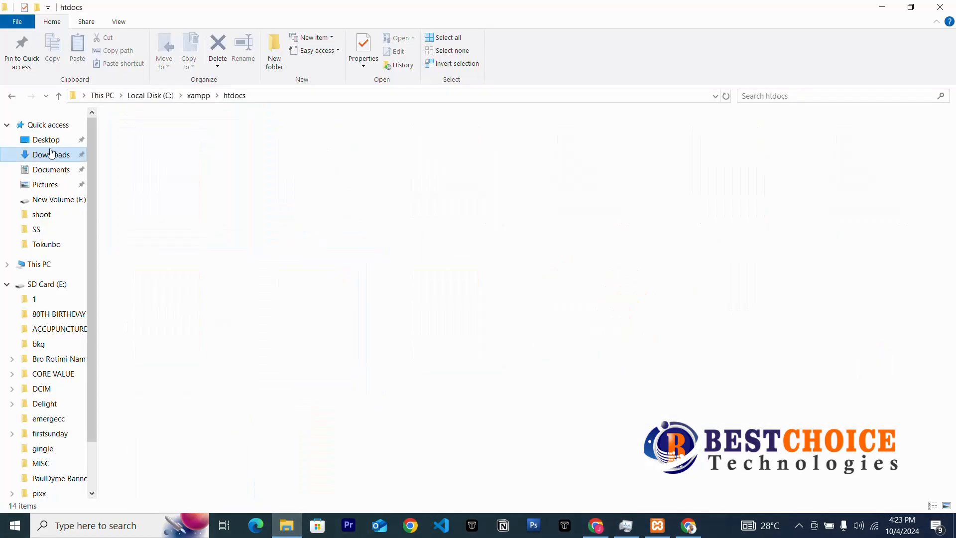
{"action": "double_click", "coordinate": [217, 207]}
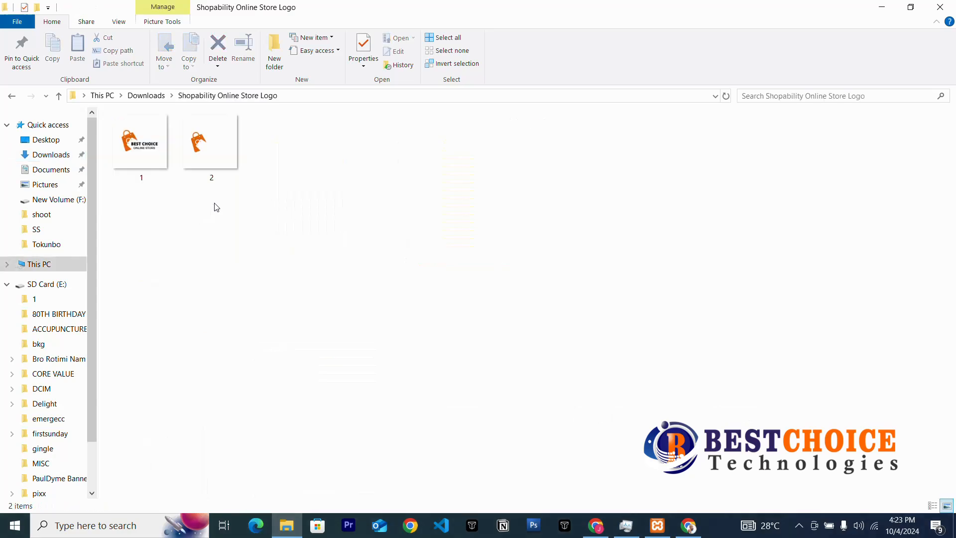
{"action": "left_click", "coordinate": [159, 143]}
{"action": "double_click", "coordinate": [159, 143]}
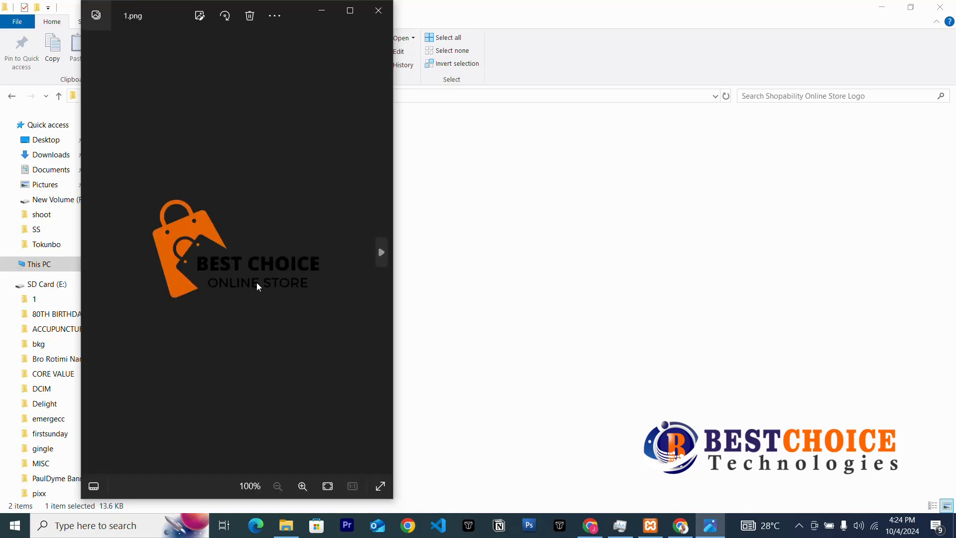
{"action": "scroll", "coordinate": [256, 279], "scroll_direction": "up", "scroll_amount": 3}
{"action": "scroll", "coordinate": [257, 239], "scroll_direction": "down", "scroll_amount": 3}
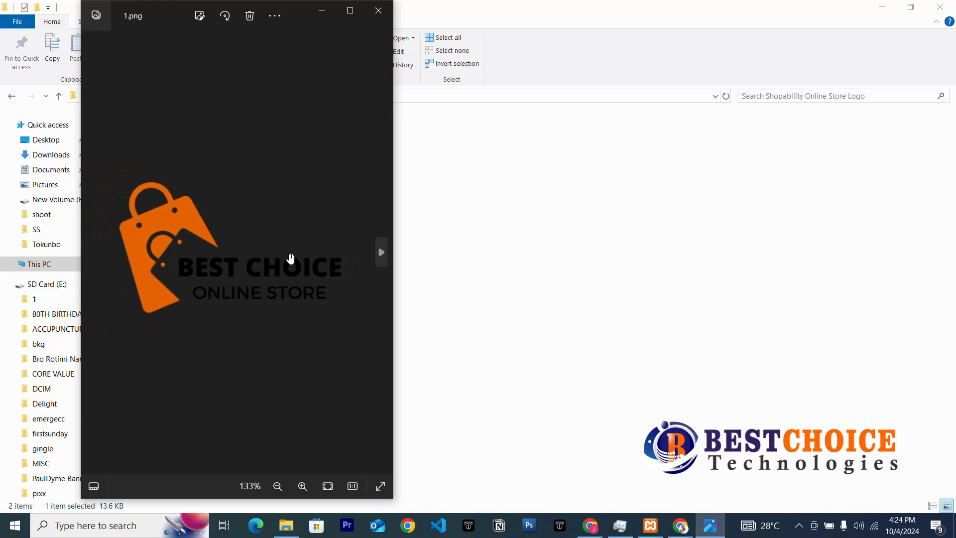
{"action": "left_click", "coordinate": [373, 15]}
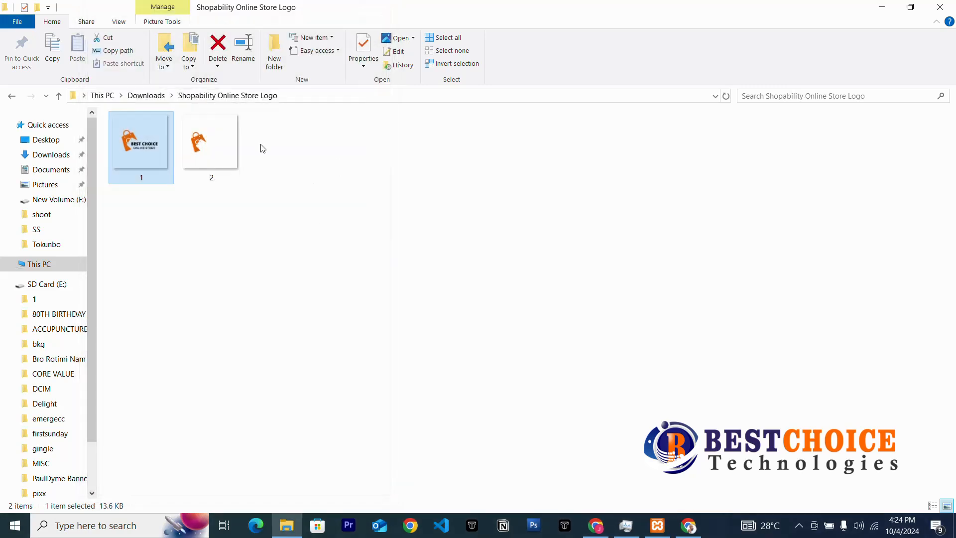
Preview logo 2 in Photos and close the viewer.
{"action": "left_click", "coordinate": [222, 142]}
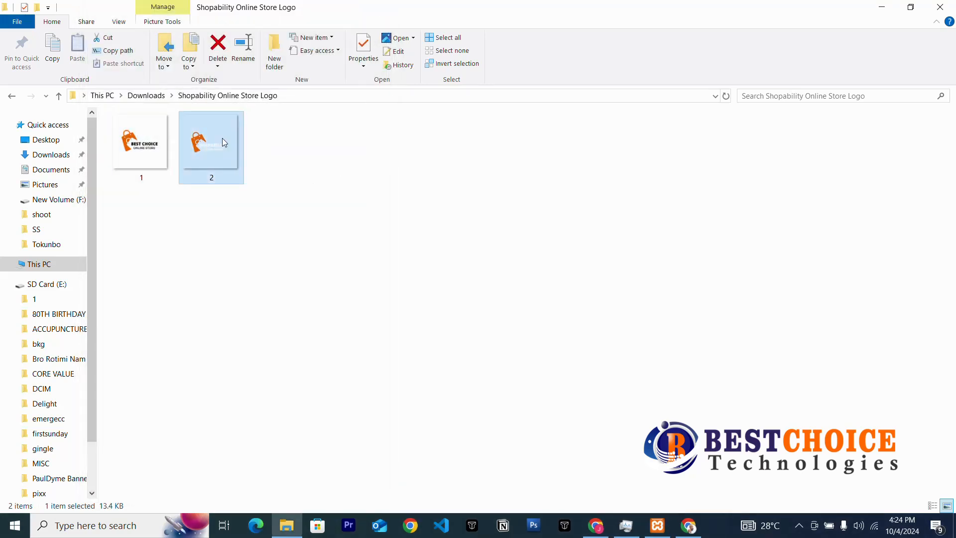
{"action": "double_click", "coordinate": [222, 142]}
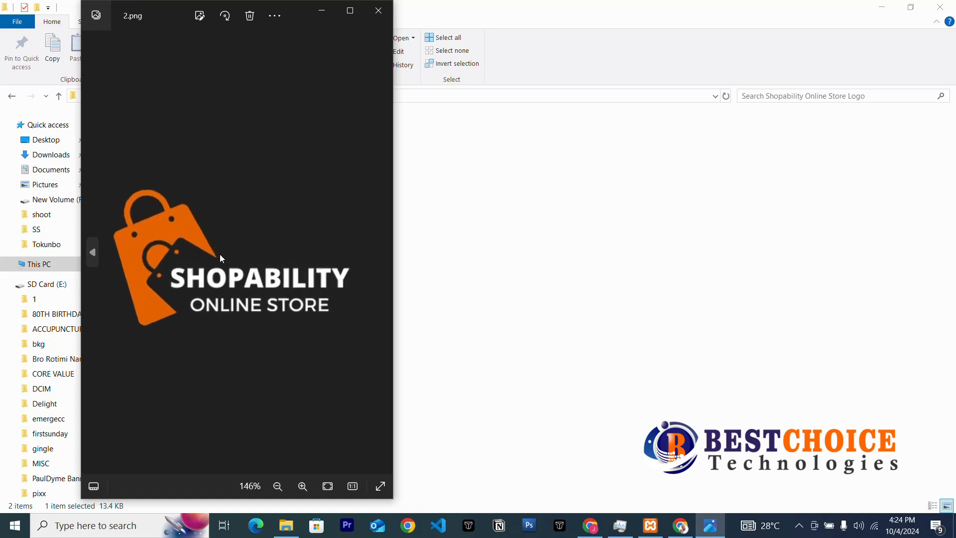
{"action": "scroll", "coordinate": [220, 255], "scroll_direction": "up", "scroll_amount": 3}
{"action": "scroll", "coordinate": [219, 255], "scroll_direction": "down", "scroll_amount": 7}
{"action": "scroll", "coordinate": [219, 255], "scroll_direction": "up", "scroll_amount": 2}
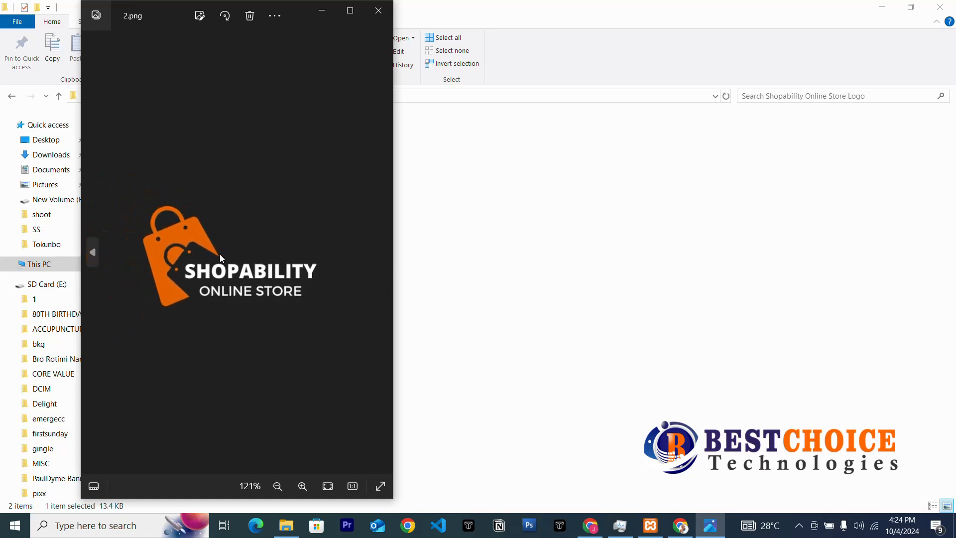
{"action": "scroll", "coordinate": [220, 254], "scroll_direction": "up", "scroll_amount": 1}
{"action": "left_click", "coordinate": [378, 10]}
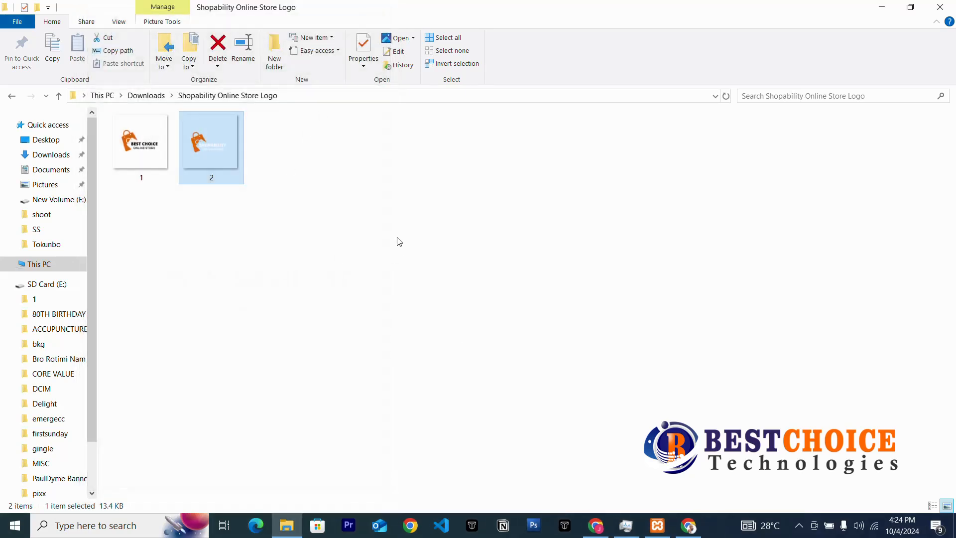
Glance at the Canva design, then switch back to the WordPress Media Library.
{"action": "left_click", "coordinate": [687, 527]}
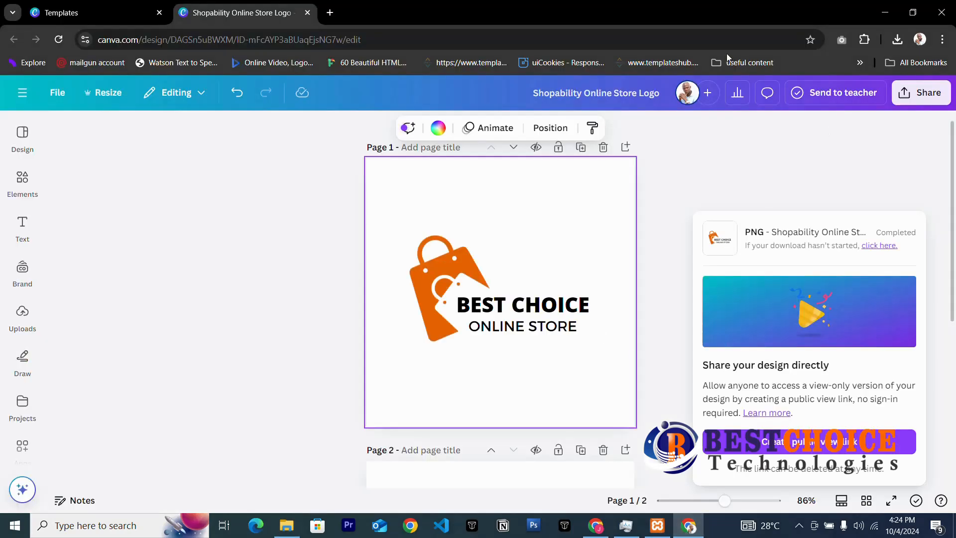
{"action": "left_click", "coordinate": [881, 15]}
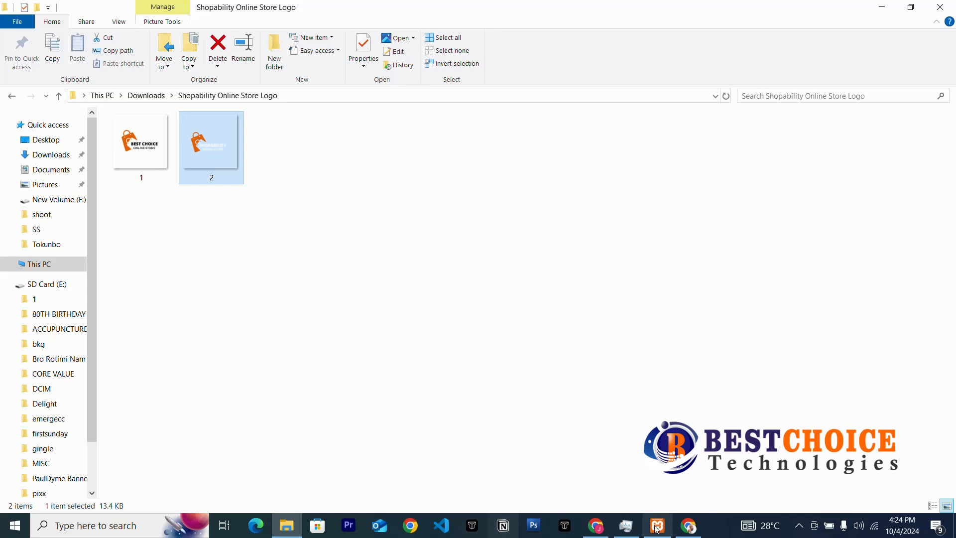
{"action": "left_click", "coordinate": [595, 523]}
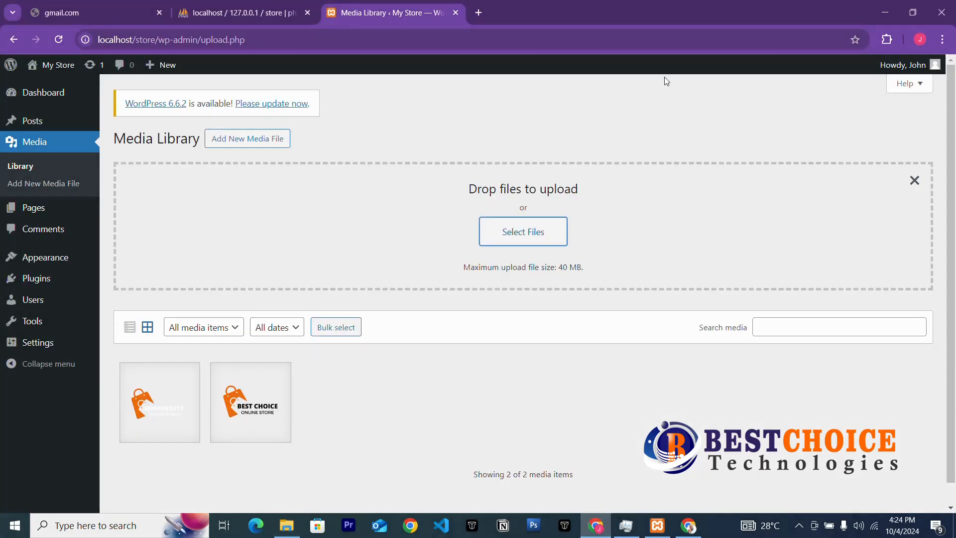
In Settings > General, choose a Site Icon and open logo file 1's actions in the file picker.
{"action": "left_click", "coordinate": [37, 343]}
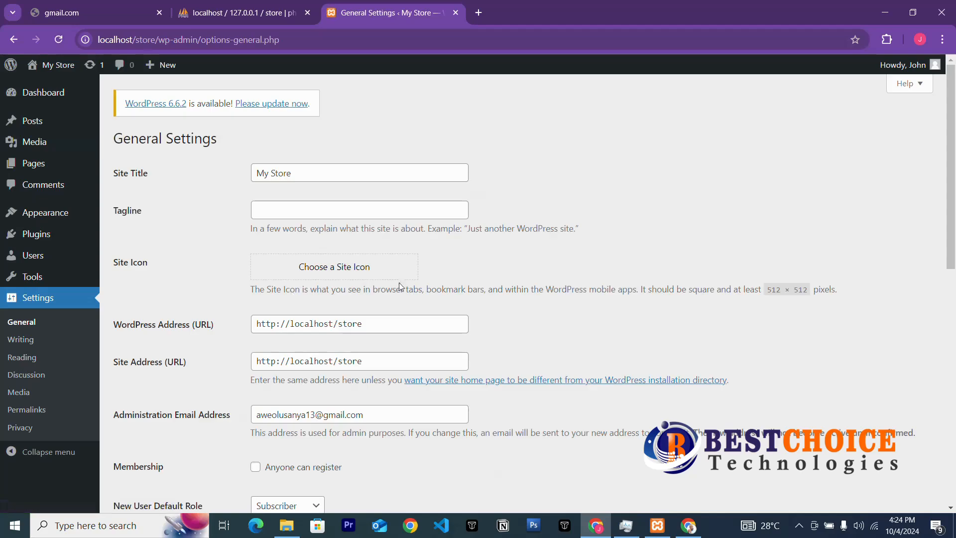
{"action": "left_click", "coordinate": [326, 273]}
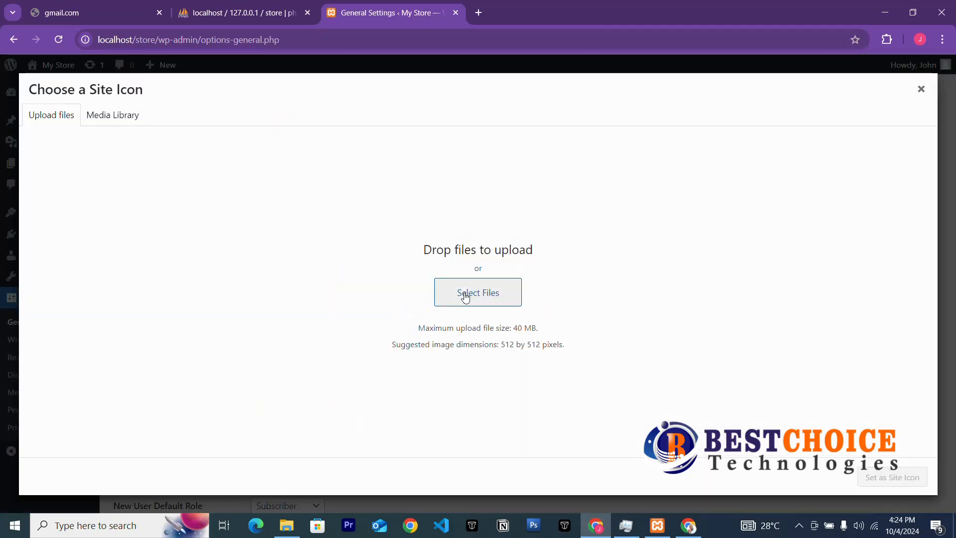
{"action": "left_click", "coordinate": [466, 293]}
{"action": "left_click", "coordinate": [199, 150]}
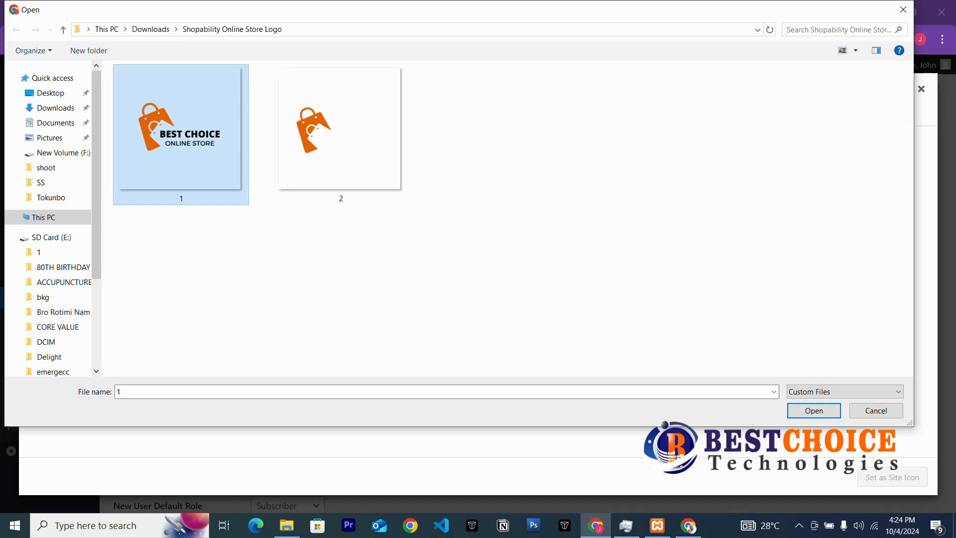
{"action": "right_click", "coordinate": [187, 142]}
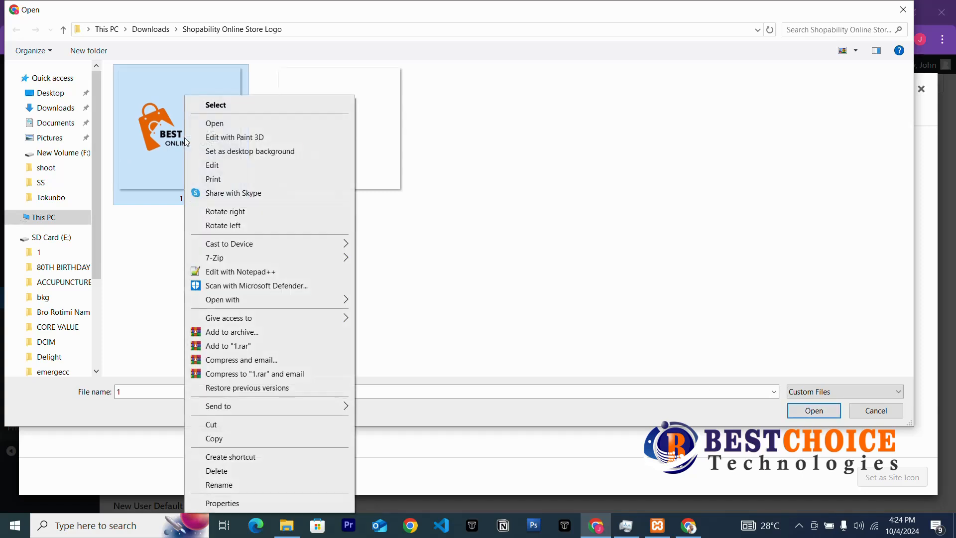
Open logo 1 in Paint and resize it to 512 × 512 pixels.
{"action": "left_click", "coordinate": [214, 166]}
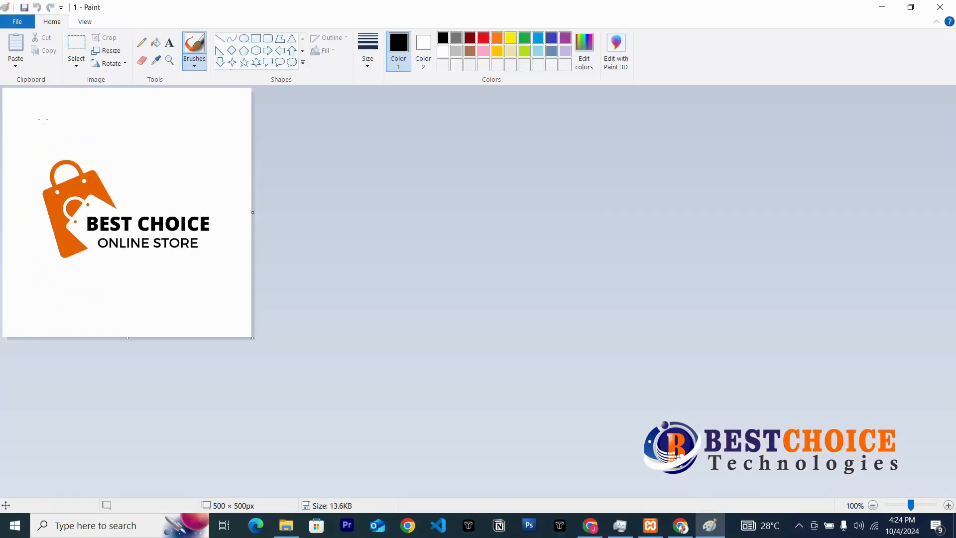
{"action": "left_click", "coordinate": [105, 50]}
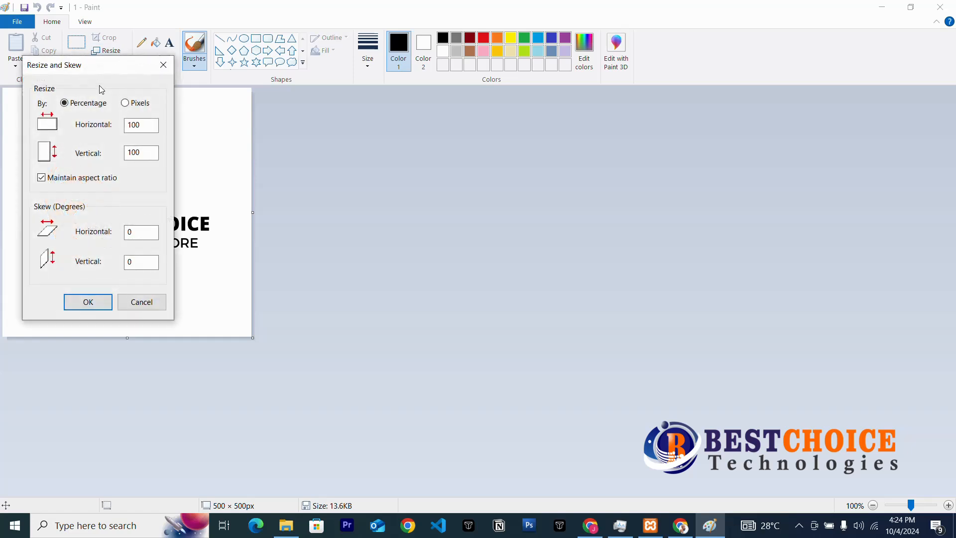
{"action": "left_click_drag", "start_coordinate": [145, 125], "coordinate": [104, 131]}
{"action": "type", "text": "5"}
{"action": "type", "text": "5"}
{"action": "left_click", "coordinate": [130, 103]}
{"action": "left_click_drag", "start_coordinate": [147, 125], "coordinate": [113, 129]}
{"action": "type", "text": "512"}
{"action": "key", "text": "Tab"}
{"action": "type", "text": "512"}
{"action": "left_click", "coordinate": [88, 303]}
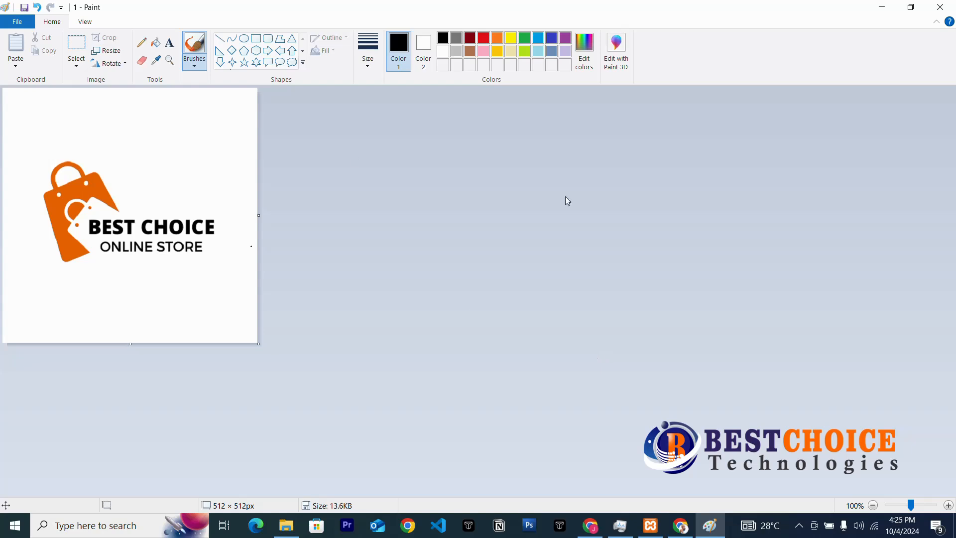
Save the resized image as the PNG 'sitelogo' in Downloads, accepting the transparency loss.
{"action": "left_click", "coordinate": [17, 21]}
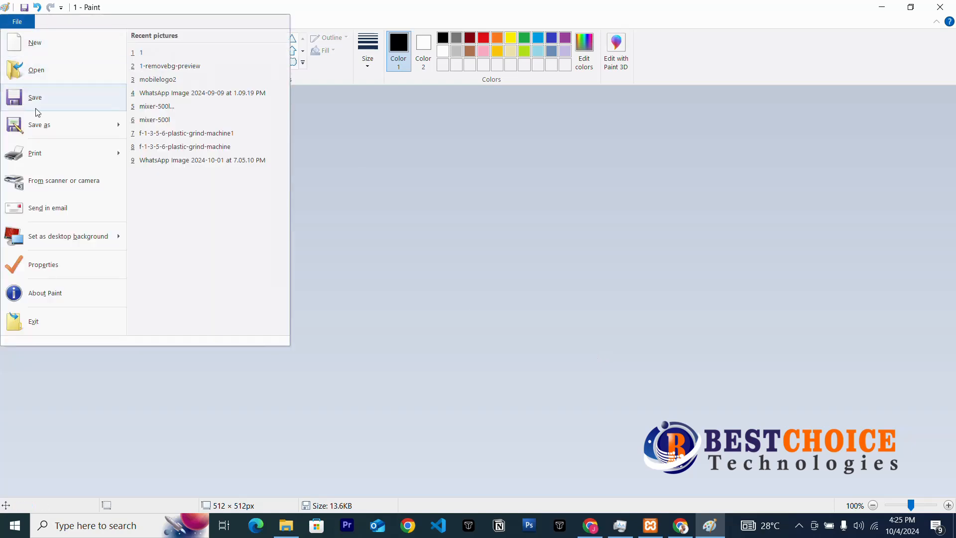
{"action": "left_click", "coordinate": [43, 127]}
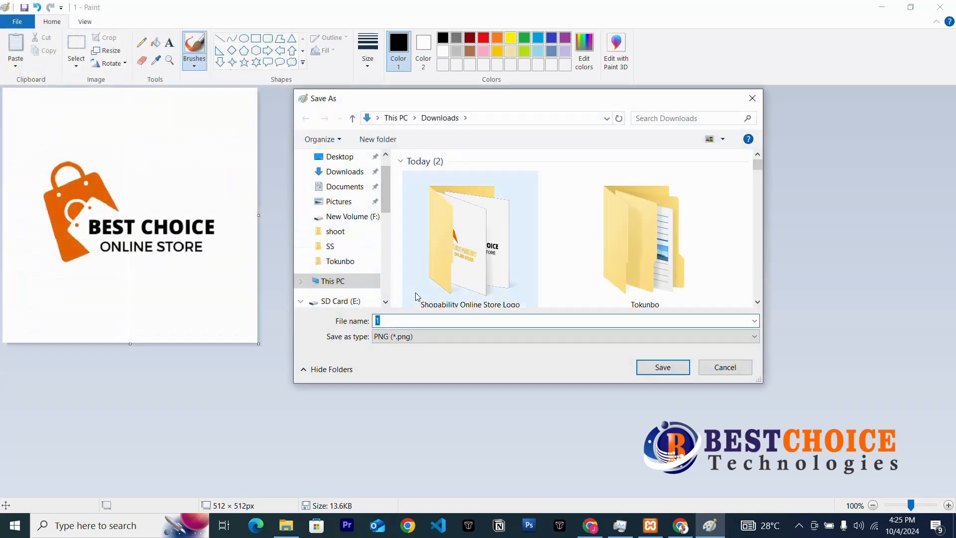
{"action": "type", "text": "sitelogo"}
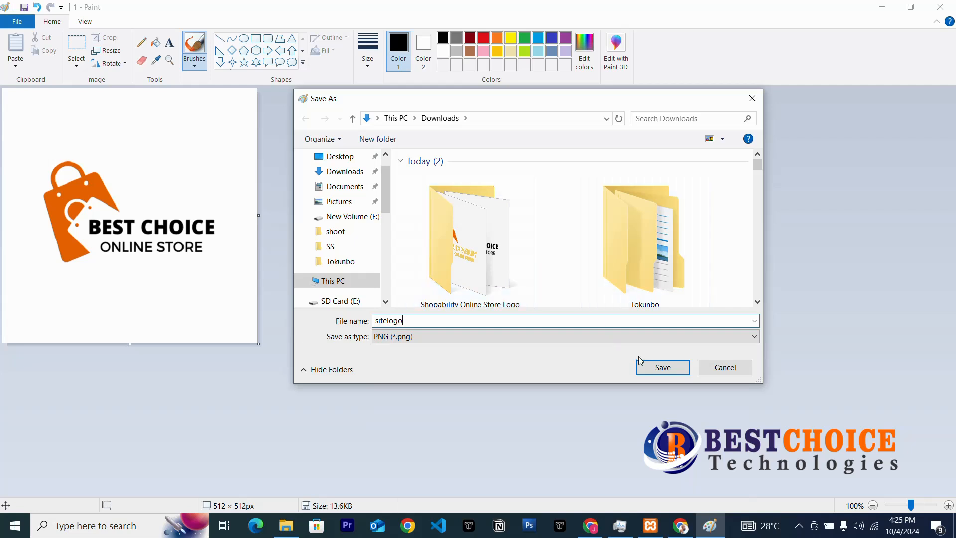
{"action": "left_click", "coordinate": [655, 368]}
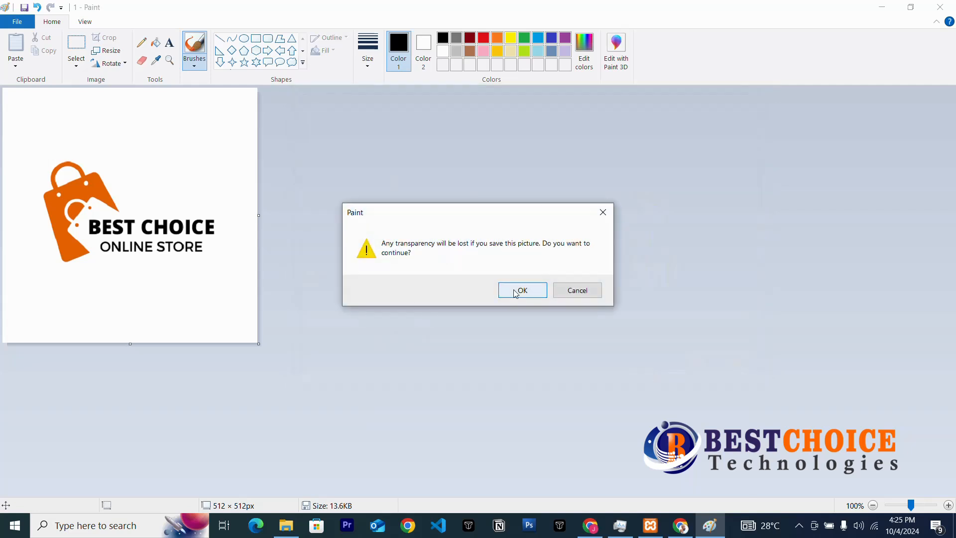
{"action": "left_click", "coordinate": [516, 292]}
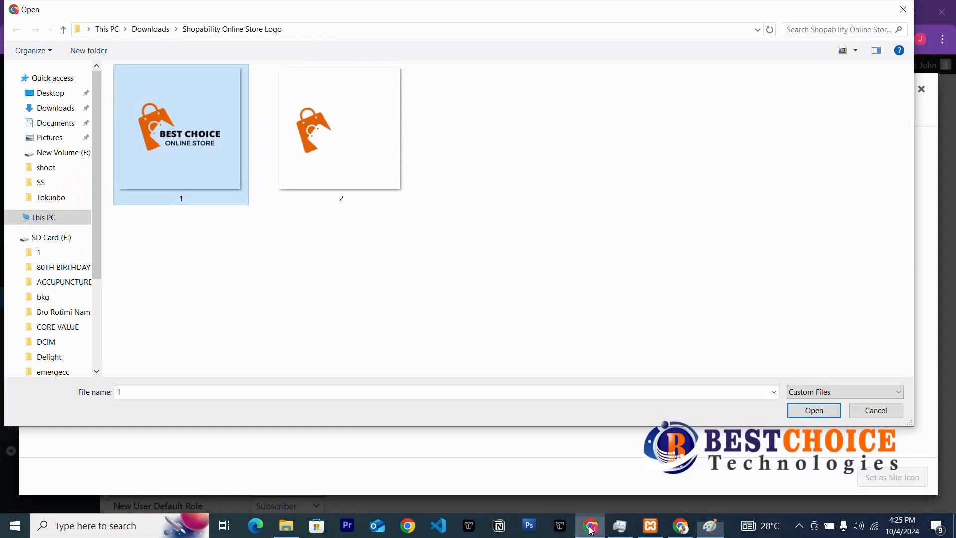
Upload sitelogo from Downloads in the site icon picker and set it as the Site Icon.
{"action": "left_click", "coordinate": [591, 525]}
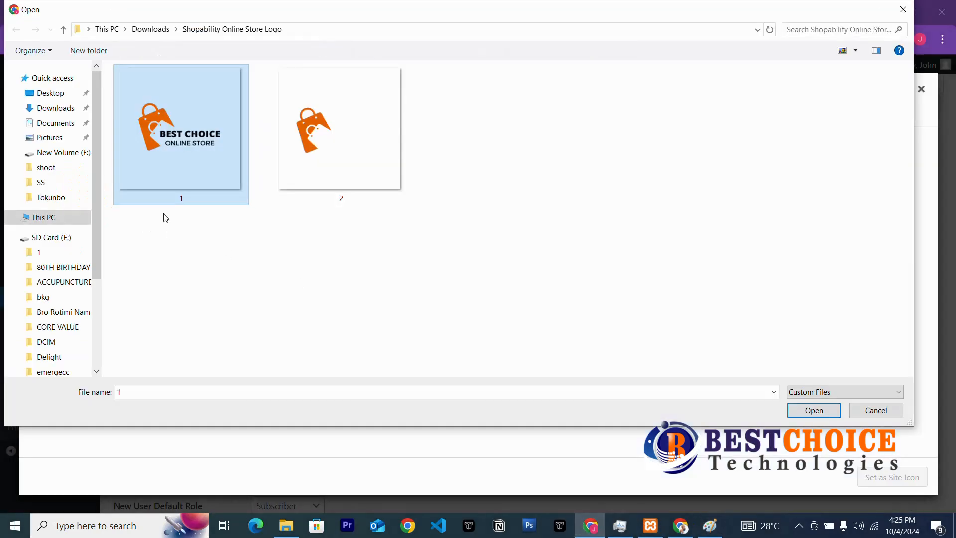
{"action": "left_click", "coordinate": [53, 107]}
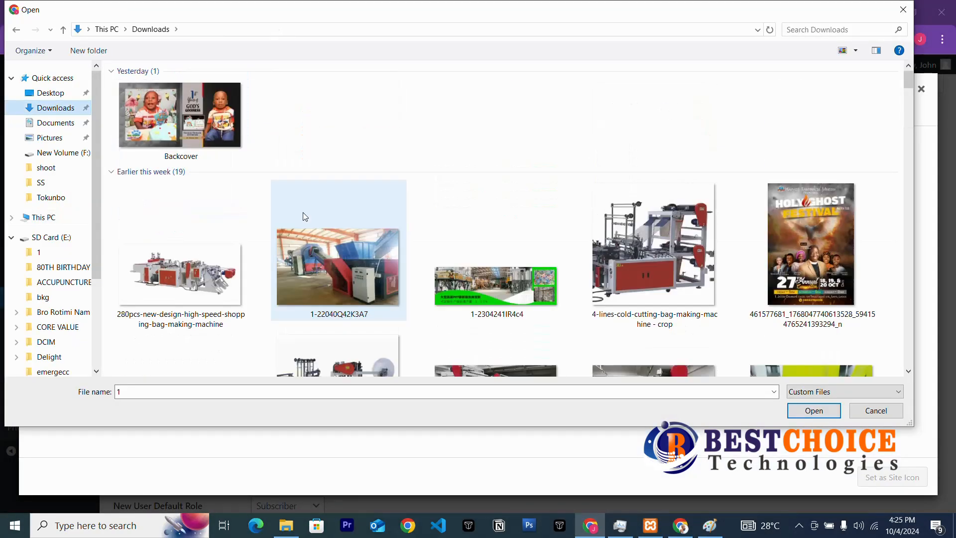
{"action": "left_click", "coordinate": [180, 150]}
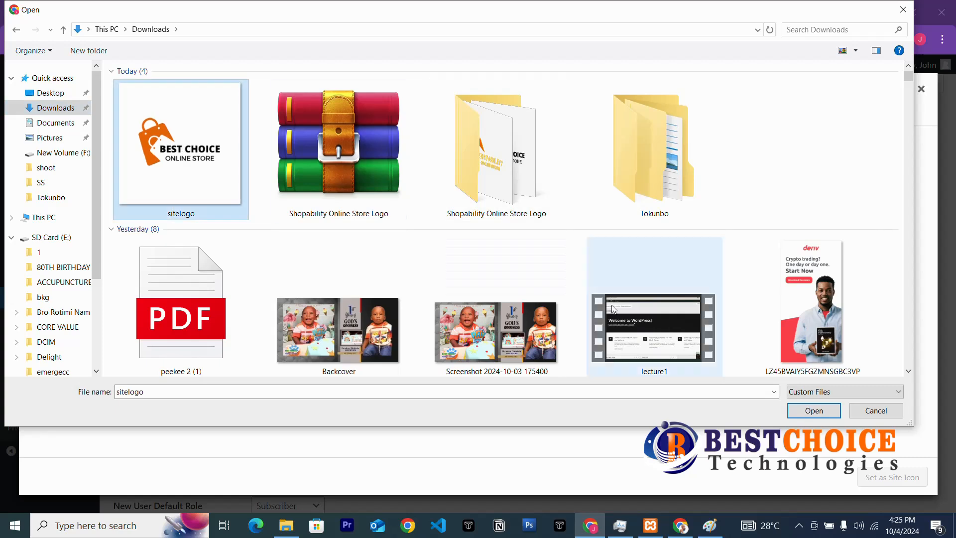
{"action": "left_click", "coordinate": [821, 413]}
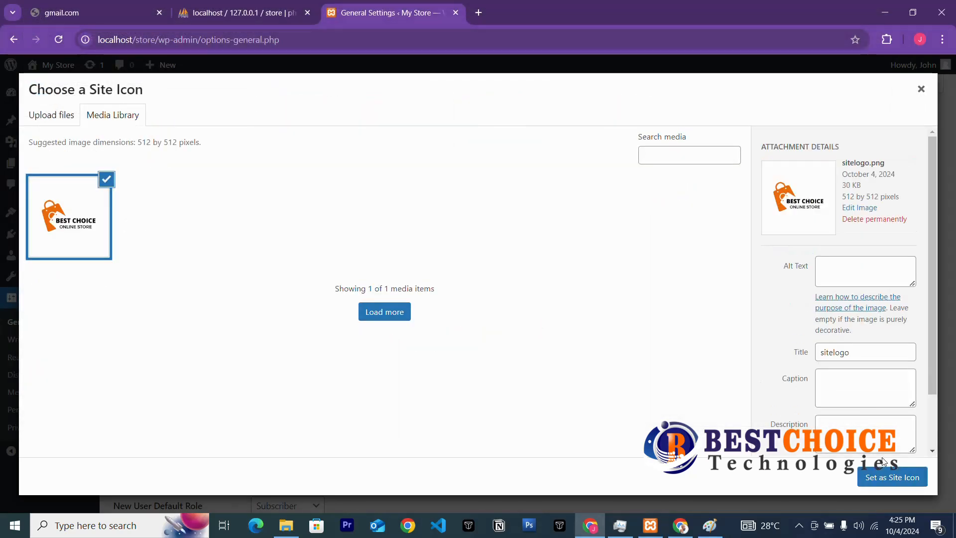
{"action": "left_click", "coordinate": [890, 477]}
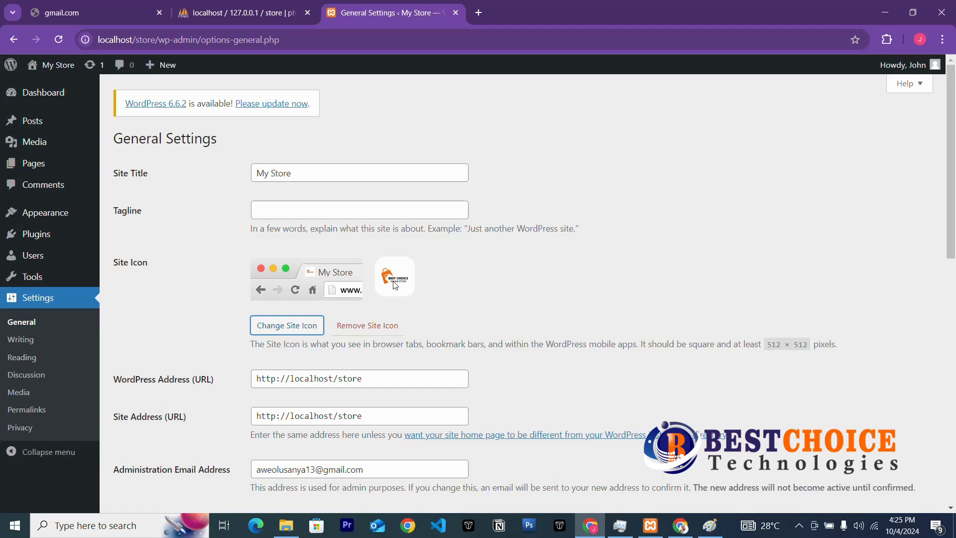
Change the site title from My Store to 'Best Choice Online Store'.
{"action": "scroll", "coordinate": [394, 250], "scroll_direction": "down", "scroll_amount": 3}
{"action": "scroll", "coordinate": [392, 193], "scroll_direction": "up", "scroll_amount": 3}
{"action": "scroll", "coordinate": [378, 298], "scroll_direction": "down", "scroll_amount": 3}
{"action": "scroll", "coordinate": [385, 304], "scroll_direction": "up", "scroll_amount": 3}
{"action": "left_click_drag", "start_coordinate": [289, 178], "coordinate": [245, 175]}
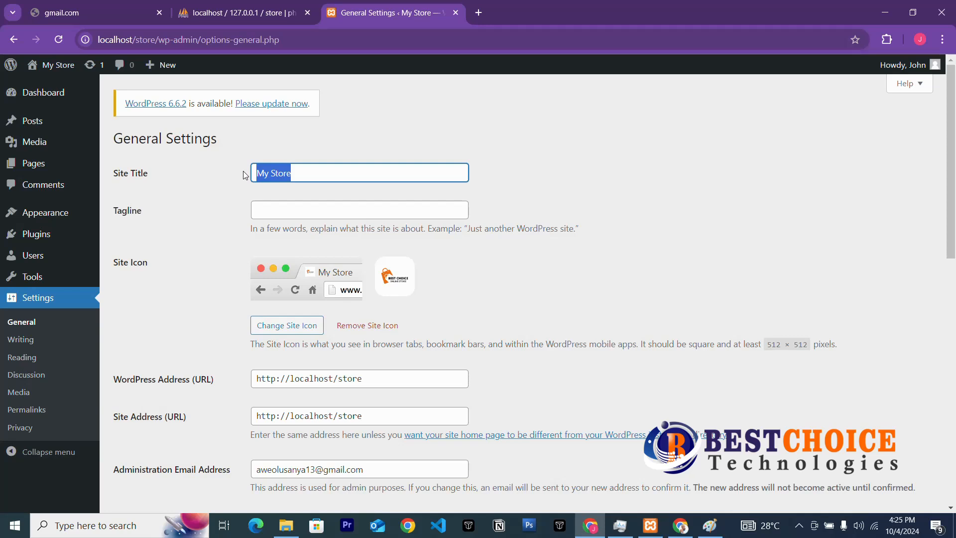
{"action": "type", "text": "Best "}
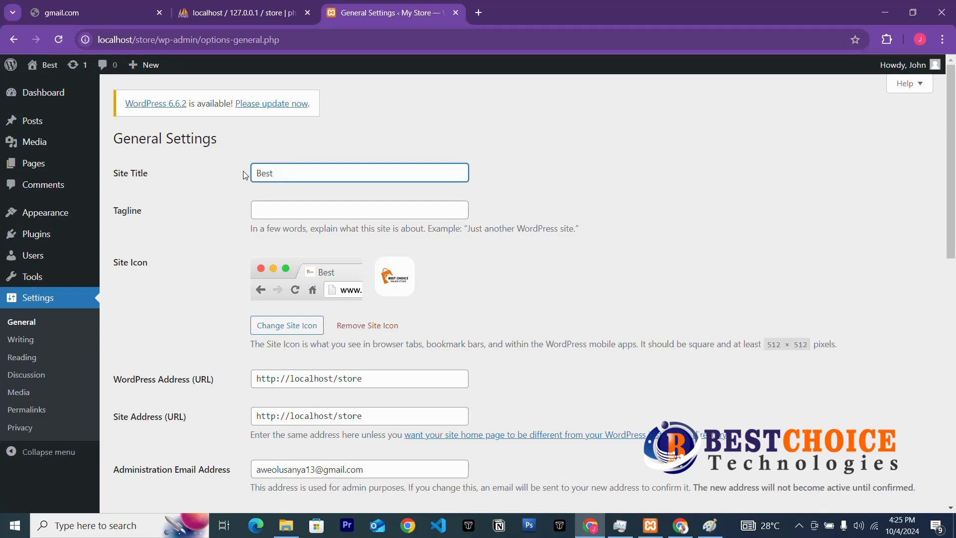
{"action": "type", "text": "Cj"}
{"action": "key", "text": "BackSpace"}
{"action": "type", "text": "hoice"}
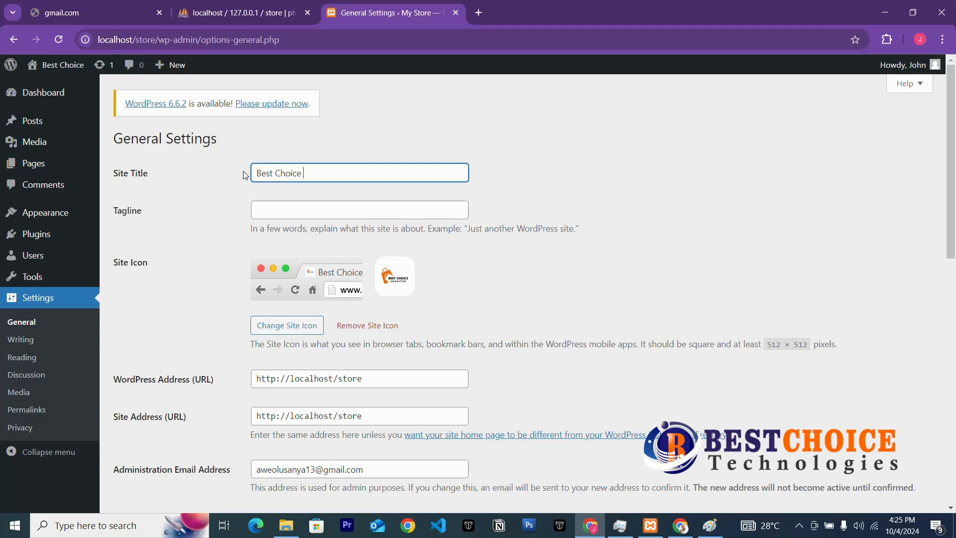
{"action": "type", "text": " Onli"}
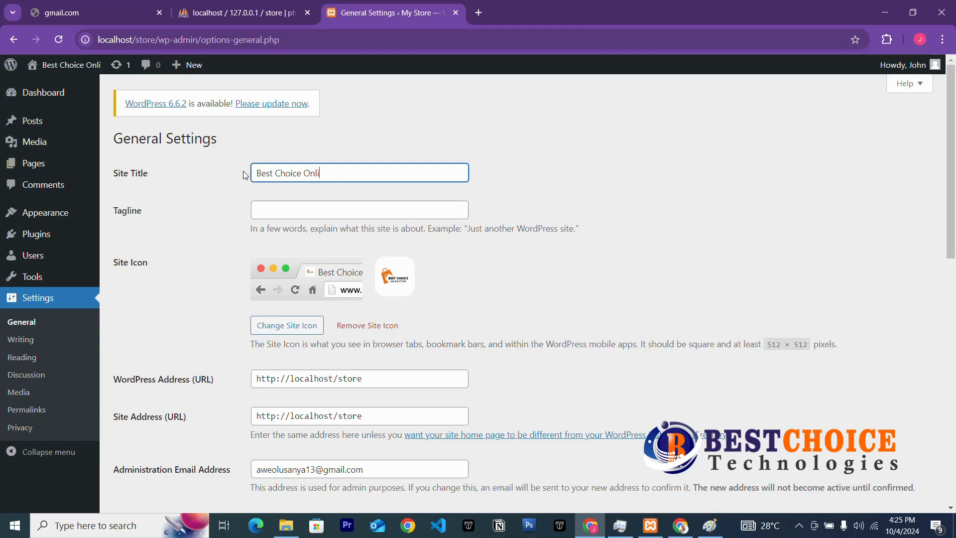
{"action": "type", "text": "ne Store"}
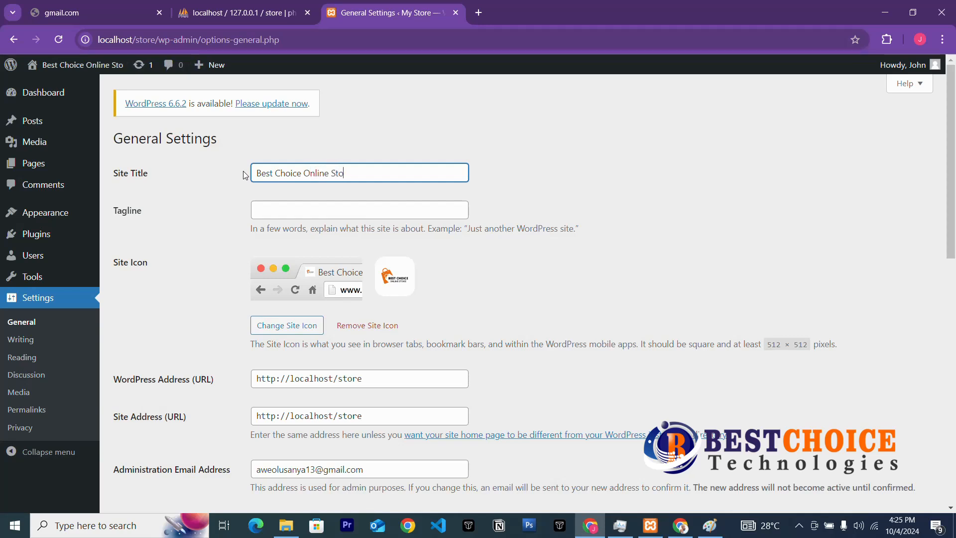
Enter the tagline 'shopping made easy' and save the general settings.
{"action": "left_click", "coordinate": [290, 217]}
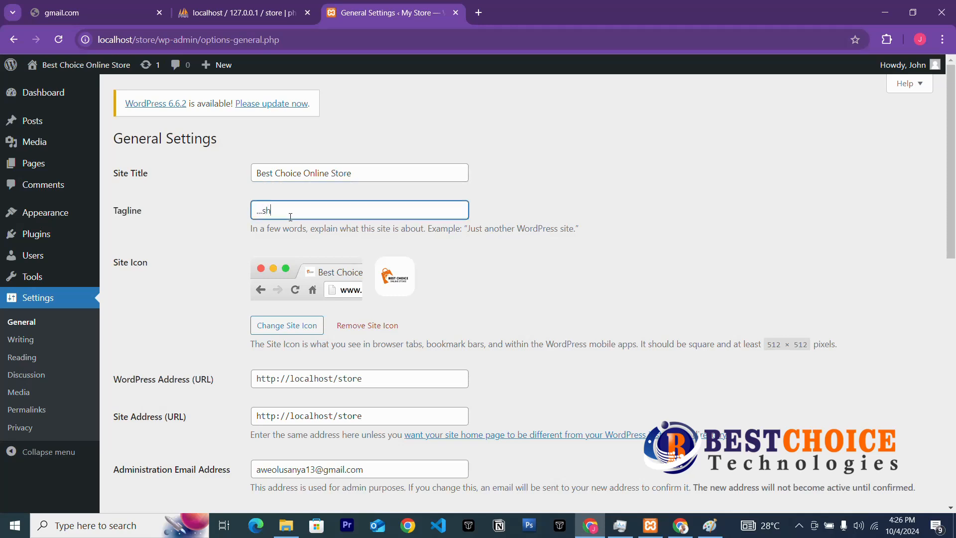
{"action": "type", "text": "...shopping"}
{"action": "key", "text": "BackSpace"}
{"action": "key", "text": "BackSpace"}
{"action": "key", "text": "BackSpace"}
{"action": "scroll", "coordinate": [276, 407], "scroll_direction": "down", "scroll_amount": 12}
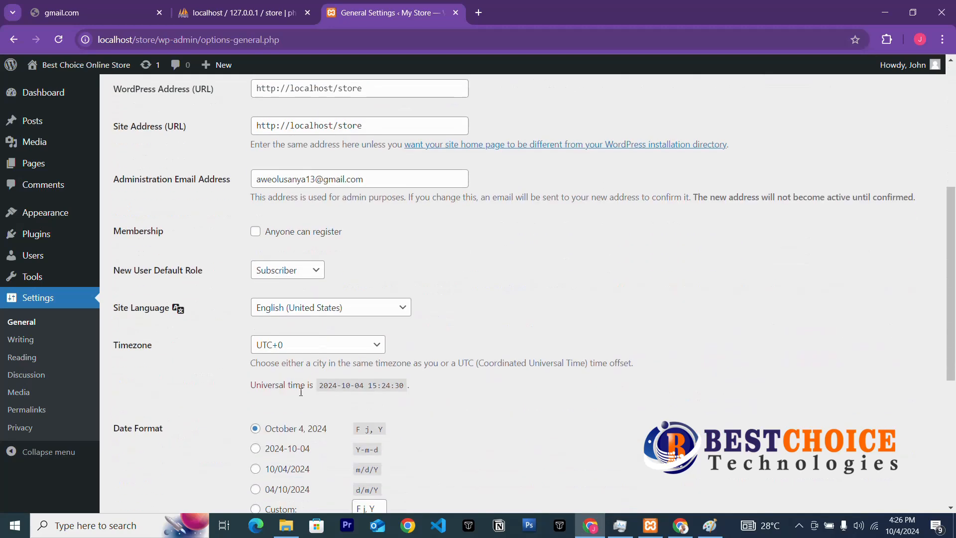
{"action": "left_click", "coordinate": [144, 451]}
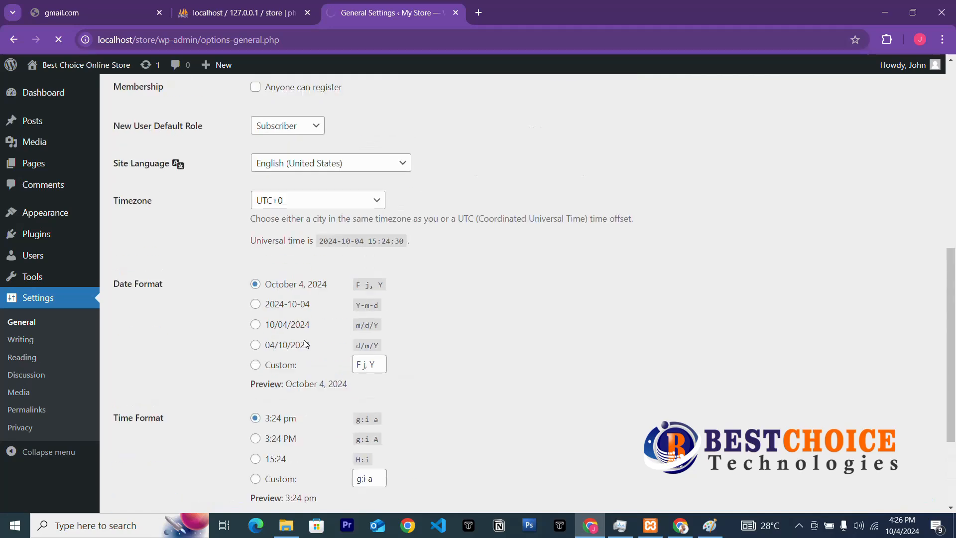
{"action": "scroll", "coordinate": [305, 344], "scroll_direction": "up", "scroll_amount": 3}
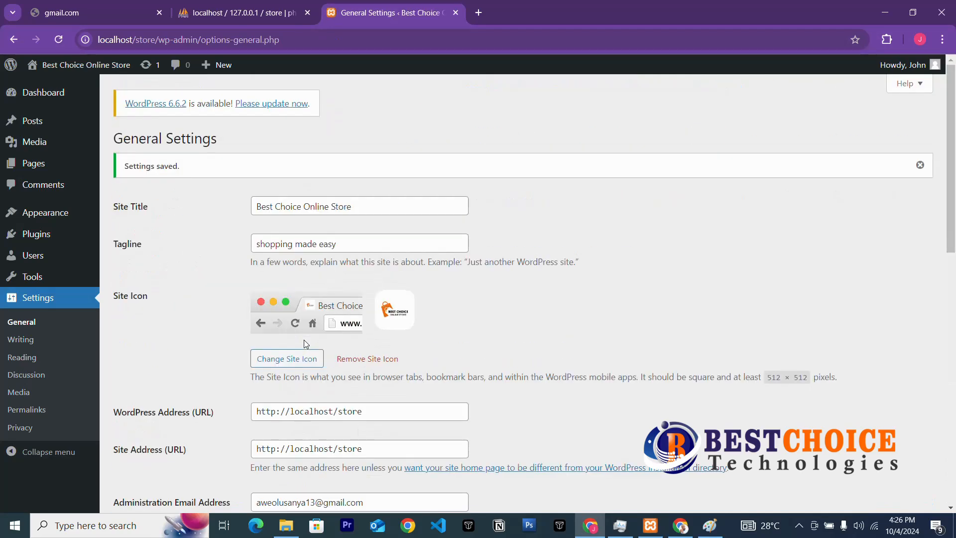
{"action": "scroll", "coordinate": [304, 340], "scroll_direction": "down", "scroll_amount": 5}
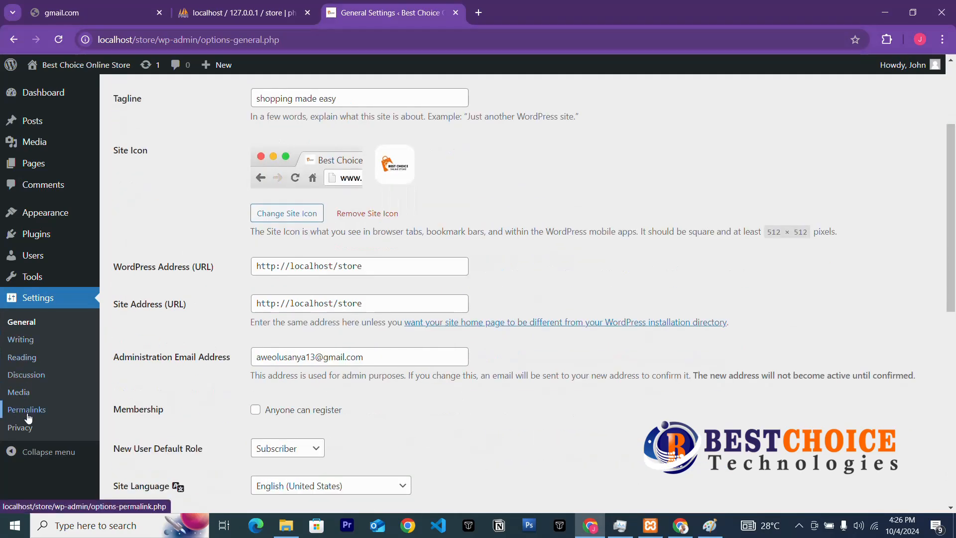
Set permalinks to the Post name structure (/%postname%/) and save the change.
{"action": "left_click", "coordinate": [37, 414]}
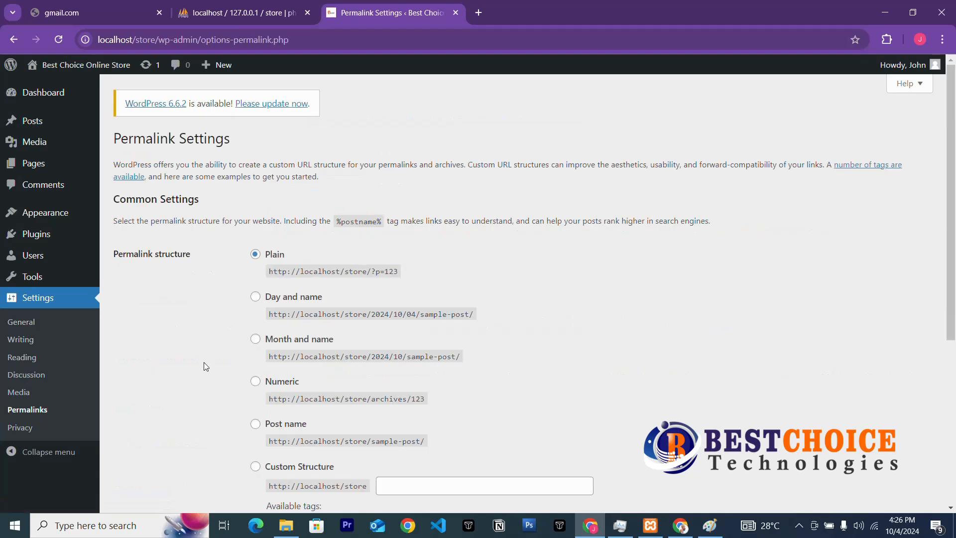
{"action": "left_click", "coordinate": [255, 425]}
{"action": "scroll", "coordinate": [294, 454], "scroll_direction": "down", "scroll_amount": 5}
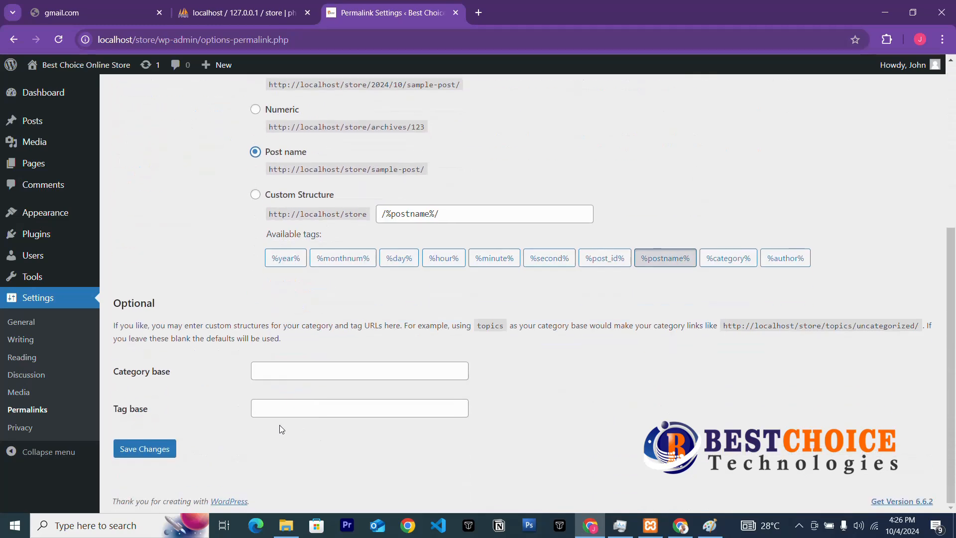
{"action": "left_click", "coordinate": [144, 453]}
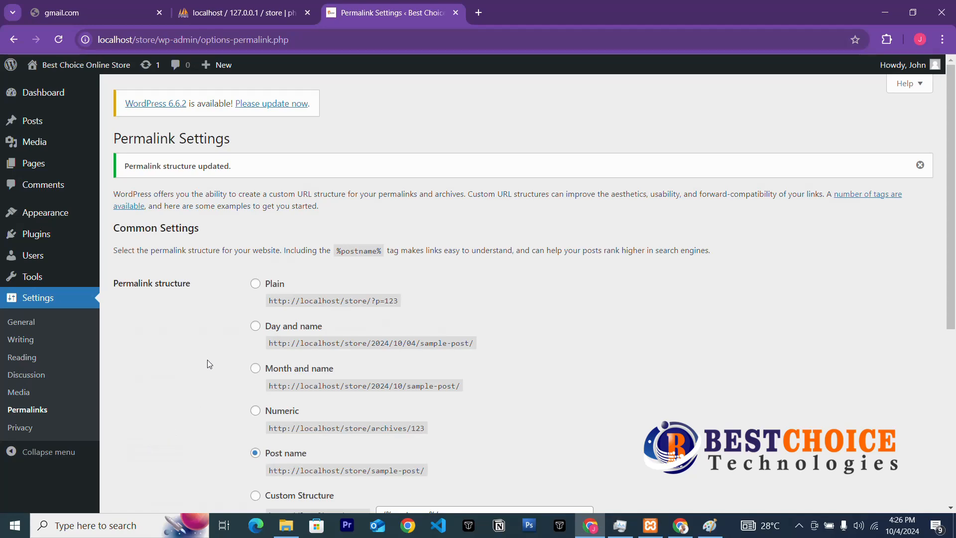
Open the live store homepage in a new tab, review it, and return to the admin tab.
{"action": "scroll", "coordinate": [339, 384], "scroll_direction": "down", "scroll_amount": 3}
{"action": "scroll", "coordinate": [84, 362], "scroll_direction": "up", "scroll_amount": 3}
{"action": "mouse_move", "coordinate": [47, 75]}
{"action": "right_click", "coordinate": [39, 98]}
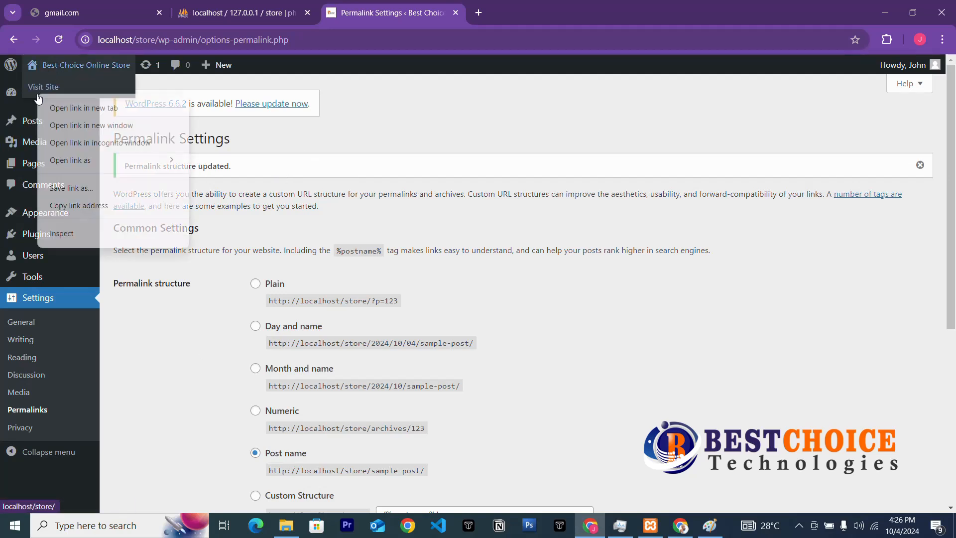
{"action": "left_click", "coordinate": [104, 107]}
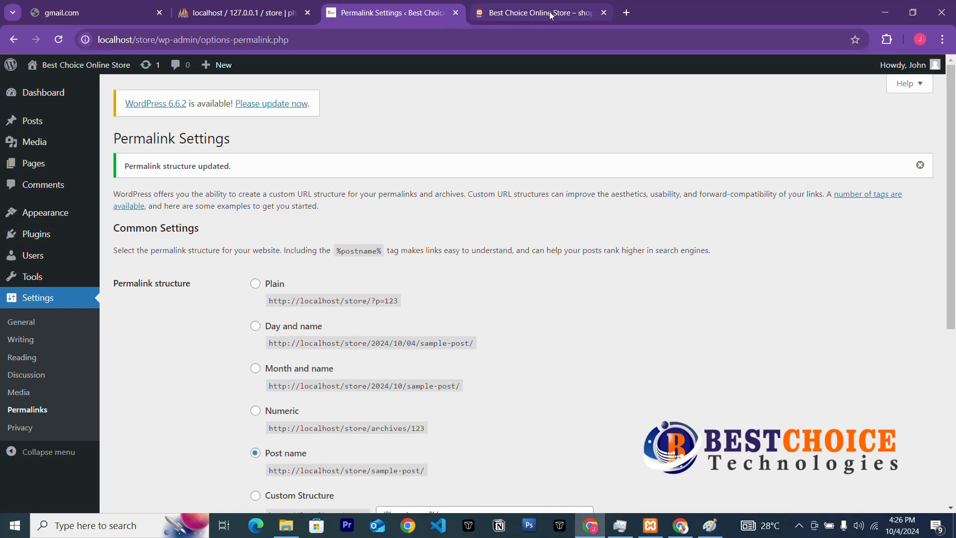
{"action": "left_click", "coordinate": [551, 16]}
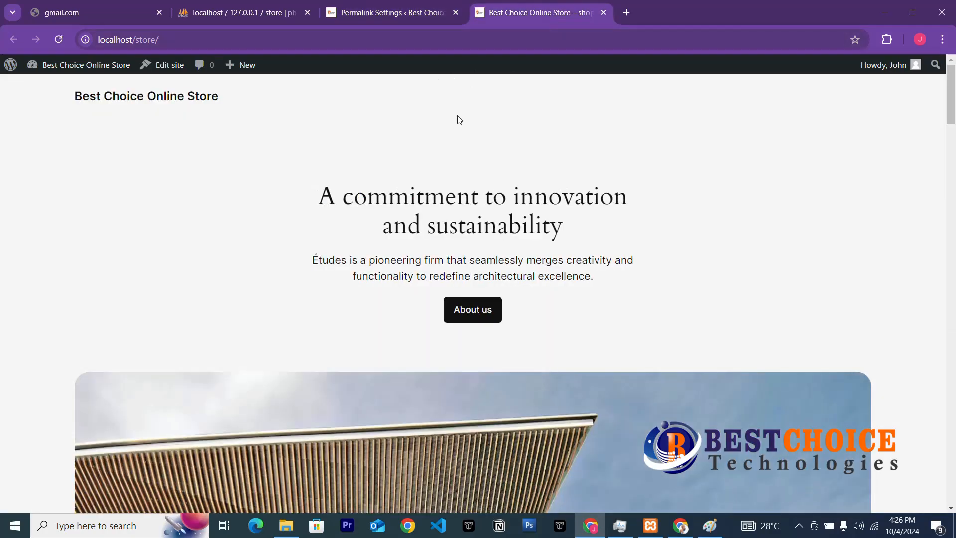
{"action": "scroll", "coordinate": [431, 246], "scroll_direction": "down", "scroll_amount": 15}
{"action": "scroll", "coordinate": [431, 246], "scroll_direction": "up", "scroll_amount": 15}
{"action": "left_click", "coordinate": [381, 12]}
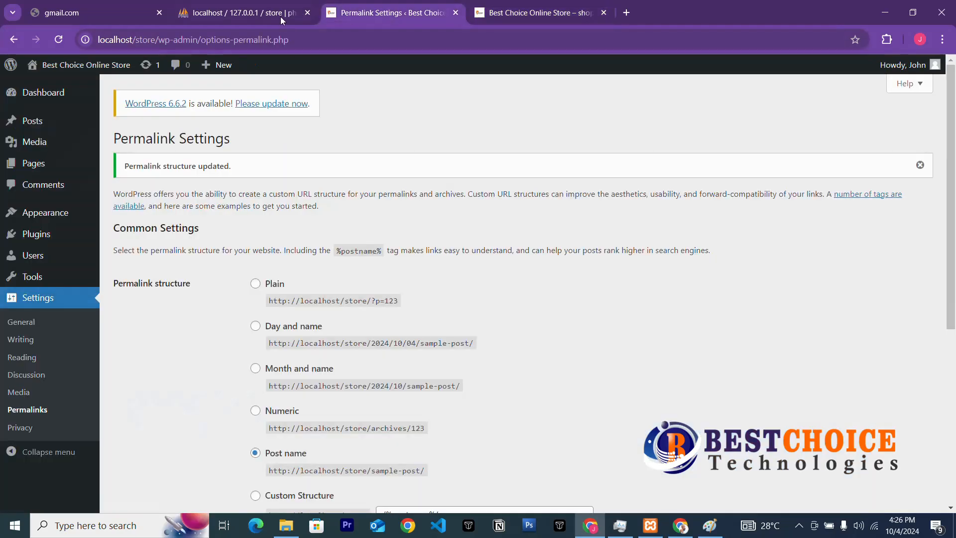
{"action": "left_click", "coordinate": [542, 13]}
{"action": "left_click", "coordinate": [414, 20]}
Go to the Themes page listing the installed themes.
{"action": "mouse_move", "coordinate": [65, 214]}
{"action": "left_click", "coordinate": [109, 220]}
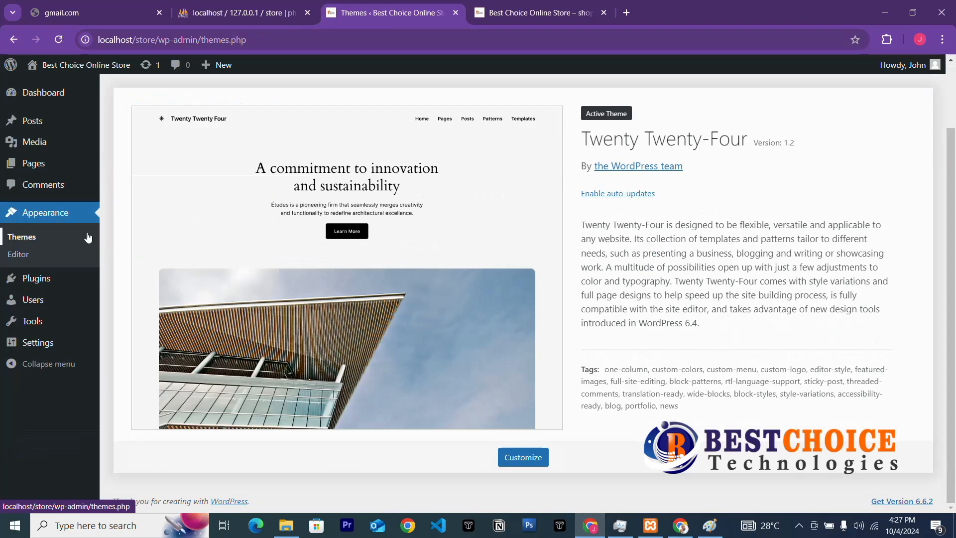
{"action": "scroll", "coordinate": [551, 216], "scroll_direction": "up", "scroll_amount": 2}
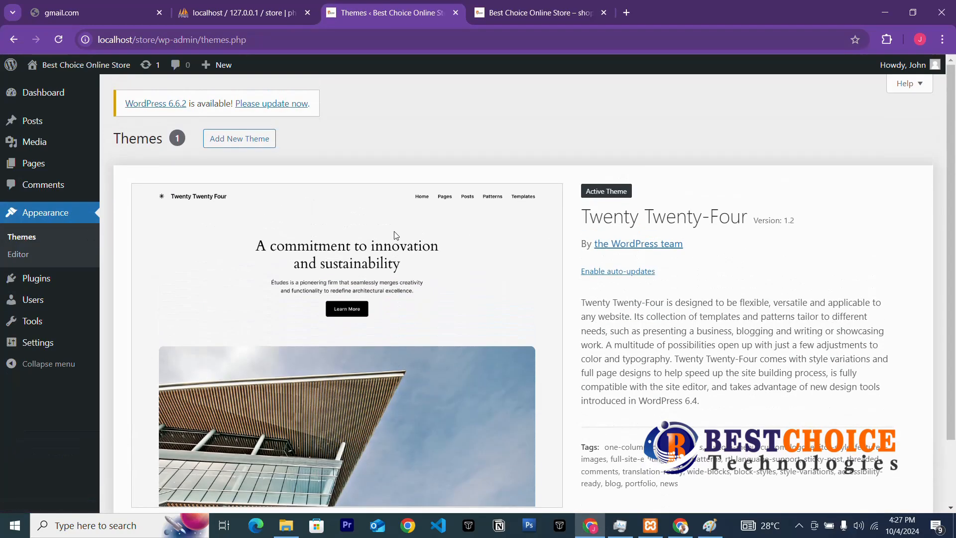
{"action": "scroll", "coordinate": [395, 235], "scroll_direction": "down", "scroll_amount": 2}
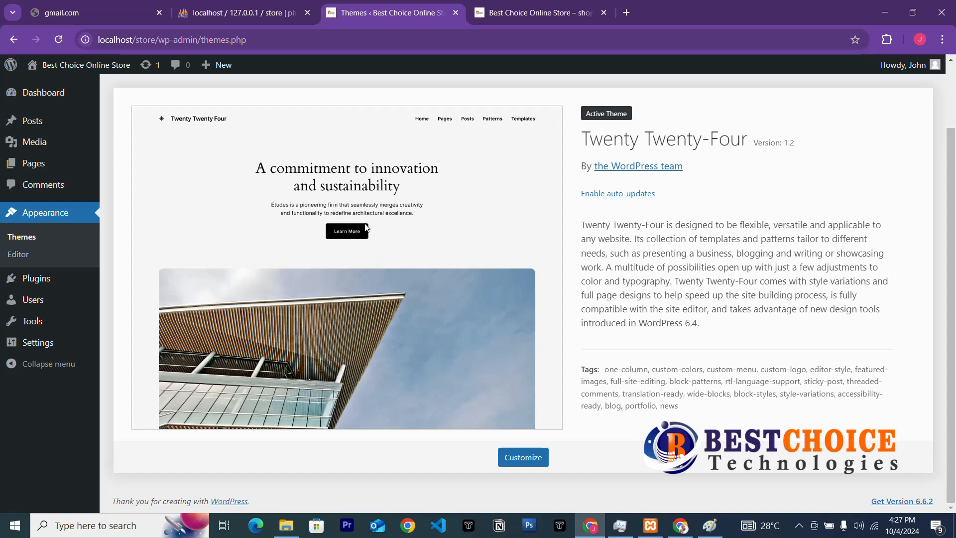
{"action": "scroll", "coordinate": [298, 189], "scroll_direction": "up", "scroll_amount": 2}
Open Add New Theme and browse the Popular themes, including Hello Elementor, Astra and OceanWP.
{"action": "left_click", "coordinate": [229, 140]}
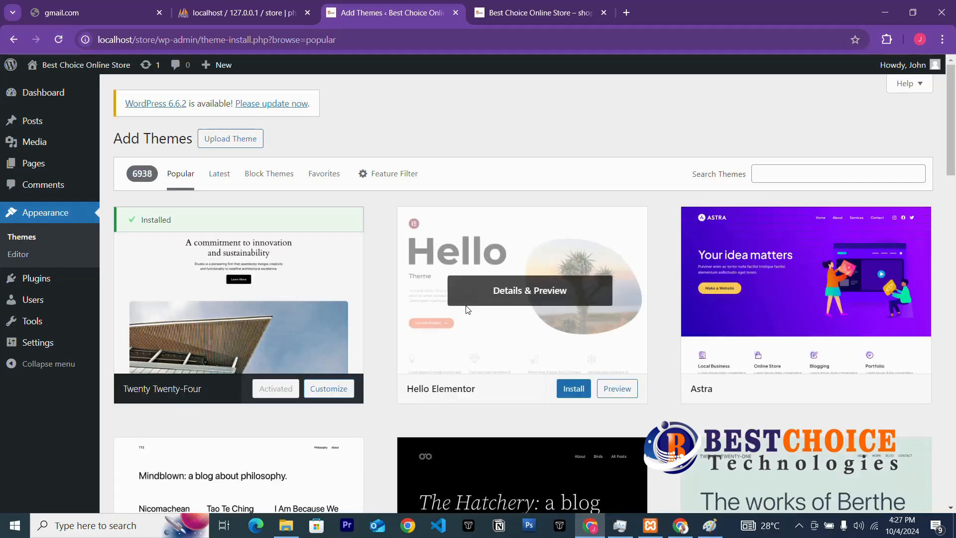
{"action": "scroll", "coordinate": [468, 310], "scroll_direction": "down", "scroll_amount": 3}
{"action": "scroll", "coordinate": [467, 311], "scroll_direction": "down", "scroll_amount": 7}
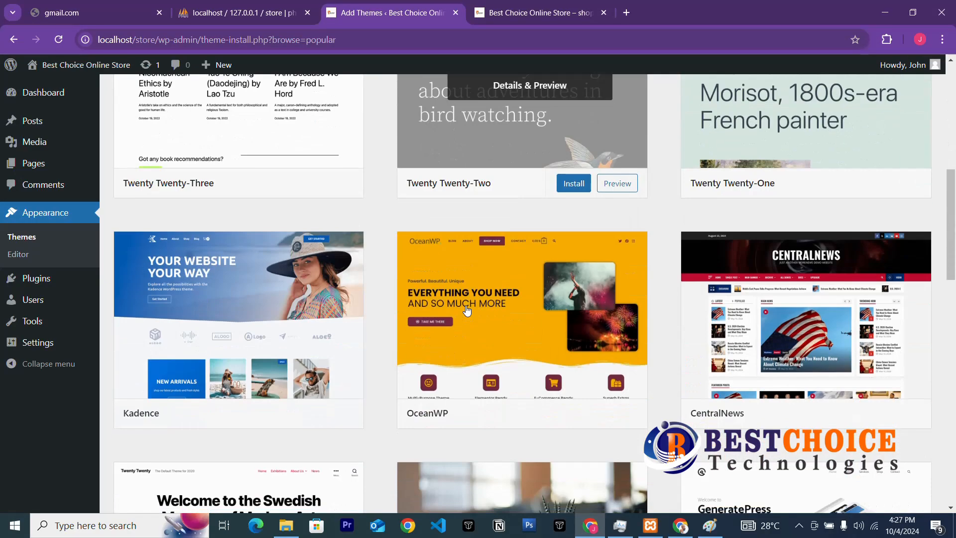
{"action": "scroll", "coordinate": [467, 310], "scroll_direction": "up", "scroll_amount": 7}
{"action": "scroll", "coordinate": [467, 311], "scroll_direction": "up", "scroll_amount": 3}
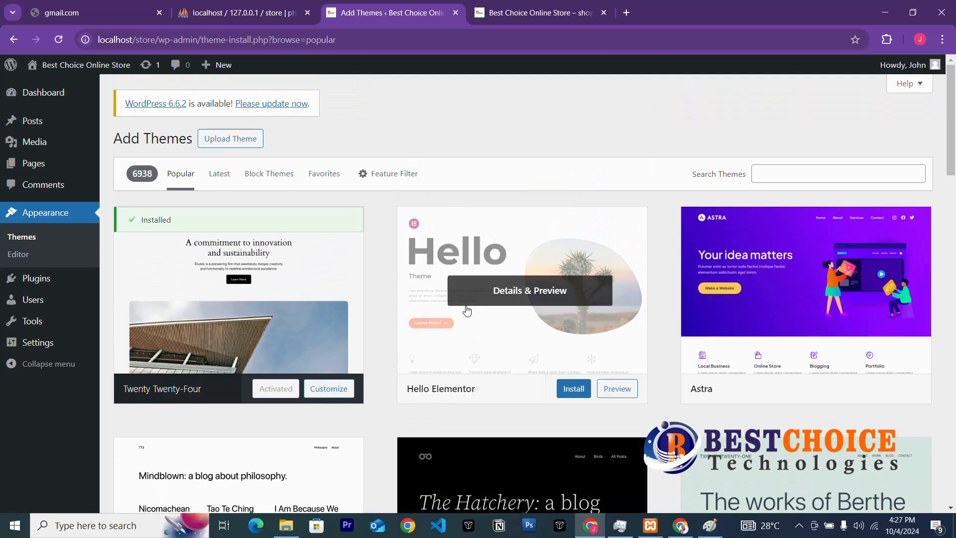
{"action": "scroll", "coordinate": [467, 310], "scroll_direction": "down", "scroll_amount": 9}
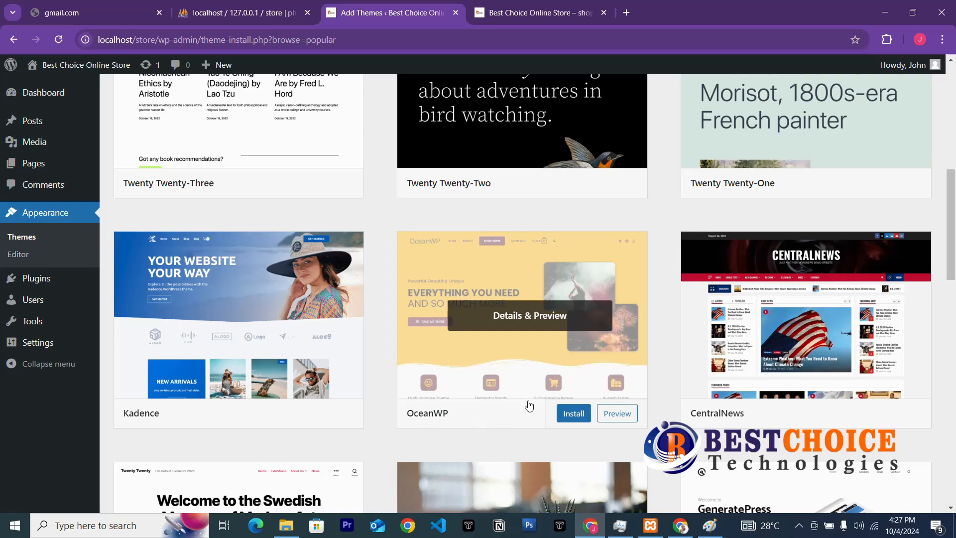
{"action": "scroll", "coordinate": [457, 408], "scroll_direction": "up", "scroll_amount": 2}
{"action": "scroll", "coordinate": [457, 407], "scroll_direction": "down", "scroll_amount": 2}
{"action": "scroll", "coordinate": [488, 358], "scroll_direction": "up", "scroll_amount": 10}
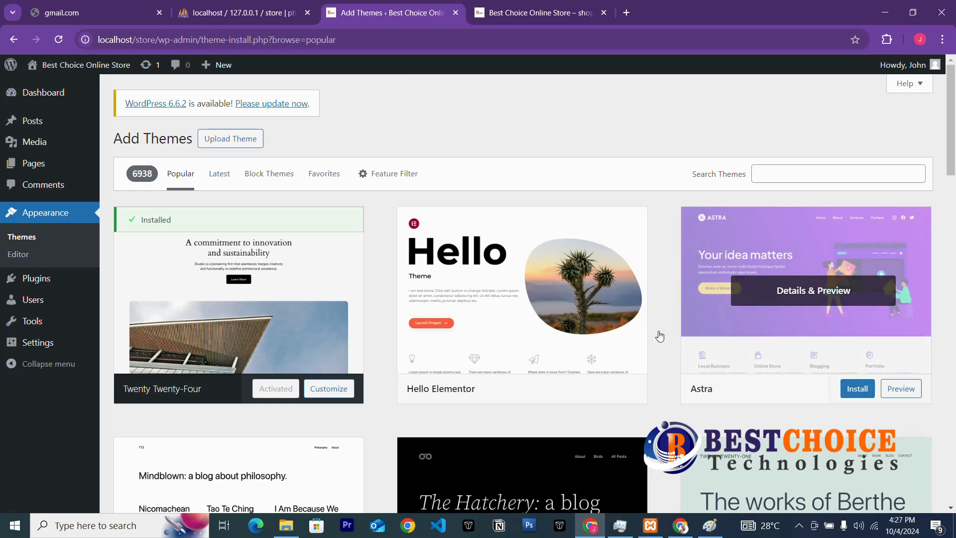
{"action": "scroll", "coordinate": [231, 343], "scroll_direction": "down", "scroll_amount": 3}
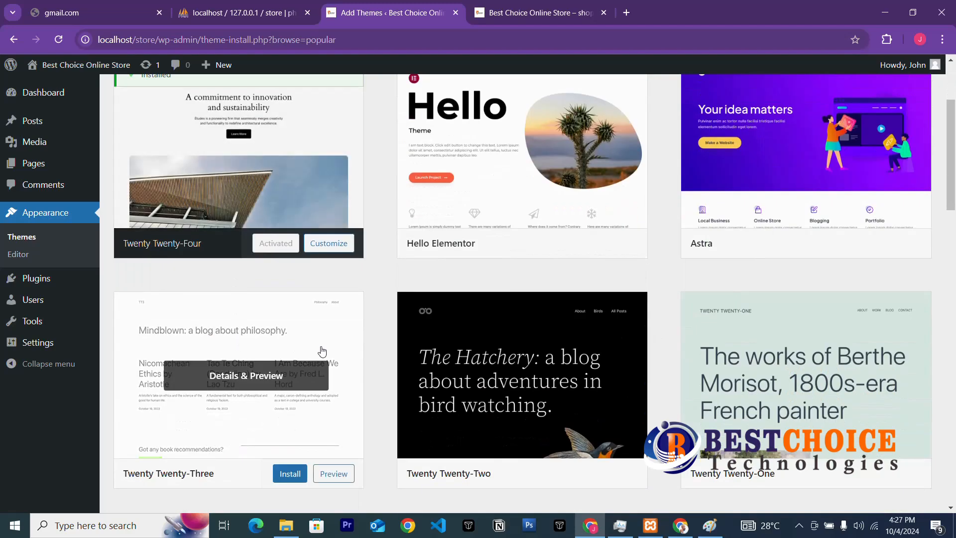
{"action": "scroll", "coordinate": [557, 370], "scroll_direction": "up", "scroll_amount": 3}
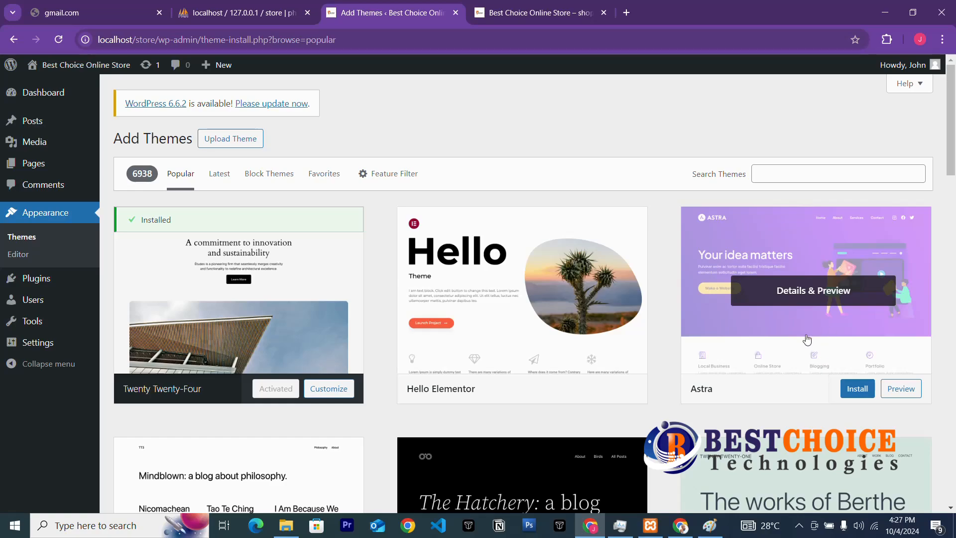
{"action": "scroll", "coordinate": [516, 463], "scroll_direction": "down", "scroll_amount": 1}
{"action": "scroll", "coordinate": [516, 464], "scroll_direction": "down", "scroll_amount": 10}
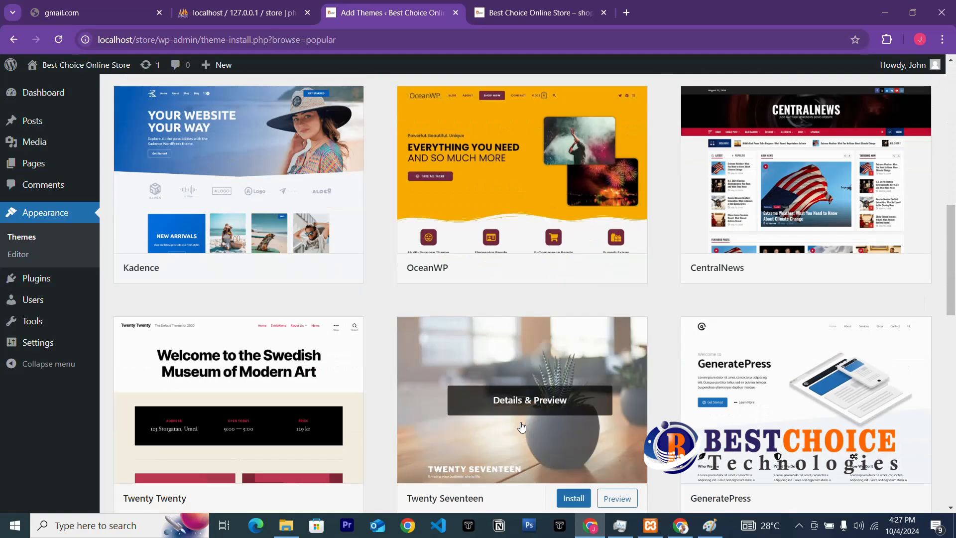
{"action": "scroll", "coordinate": [520, 451], "scroll_direction": "up", "scroll_amount": 6}
{"action": "scroll", "coordinate": [523, 448], "scroll_direction": "down", "scroll_amount": 3}
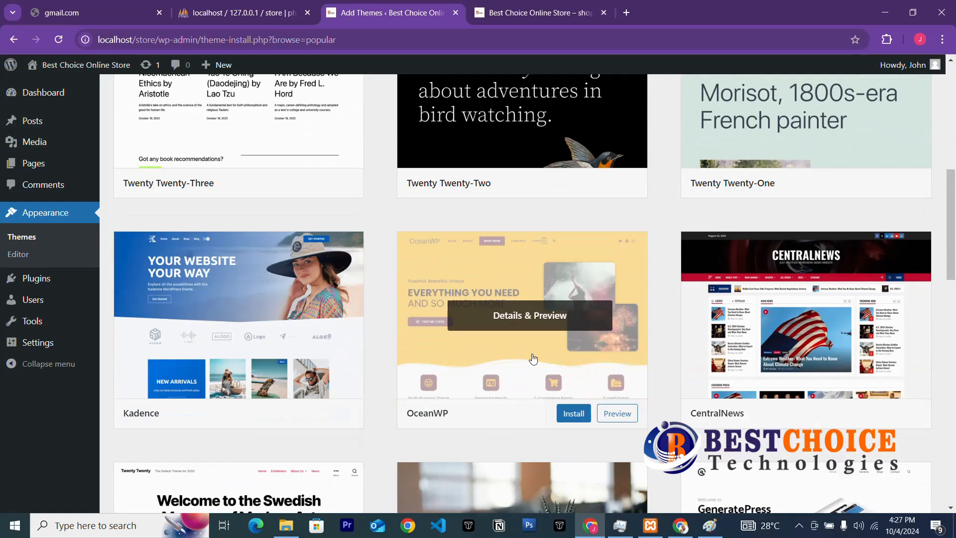
{"action": "scroll", "coordinate": [519, 398], "scroll_direction": "up", "scroll_amount": 6}
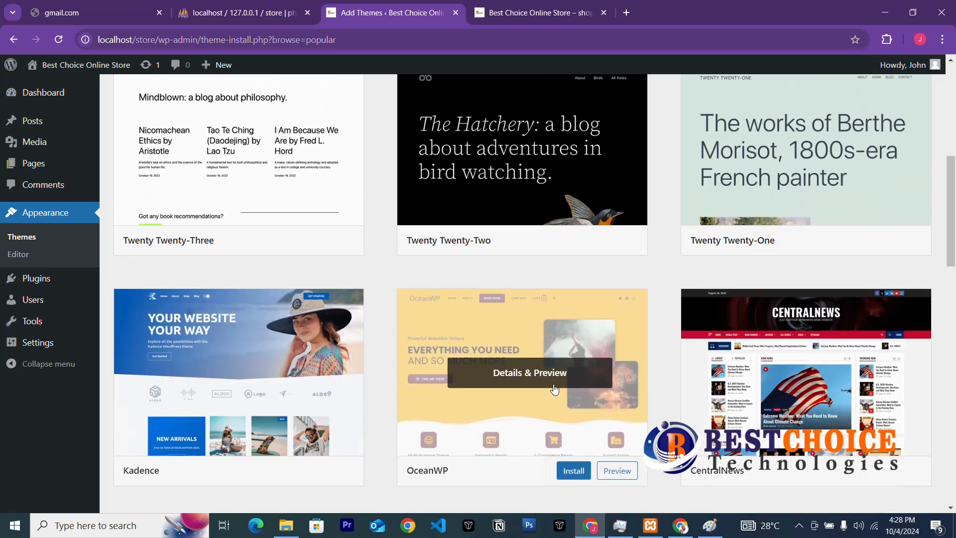
{"action": "scroll", "coordinate": [722, 218], "scroll_direction": "up", "scroll_amount": 3}
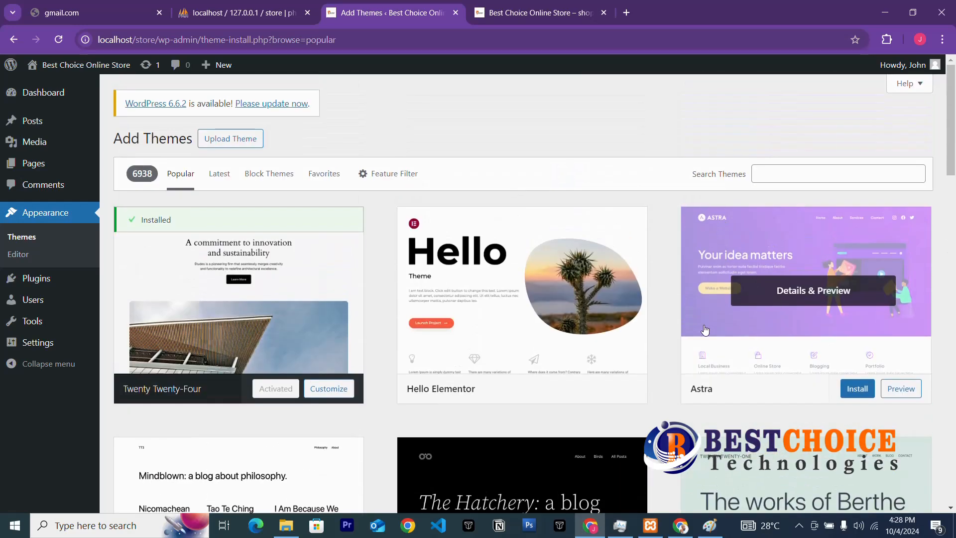
Install the Astra theme from the Popular grid and activate it.
{"action": "left_click", "coordinate": [855, 393]}
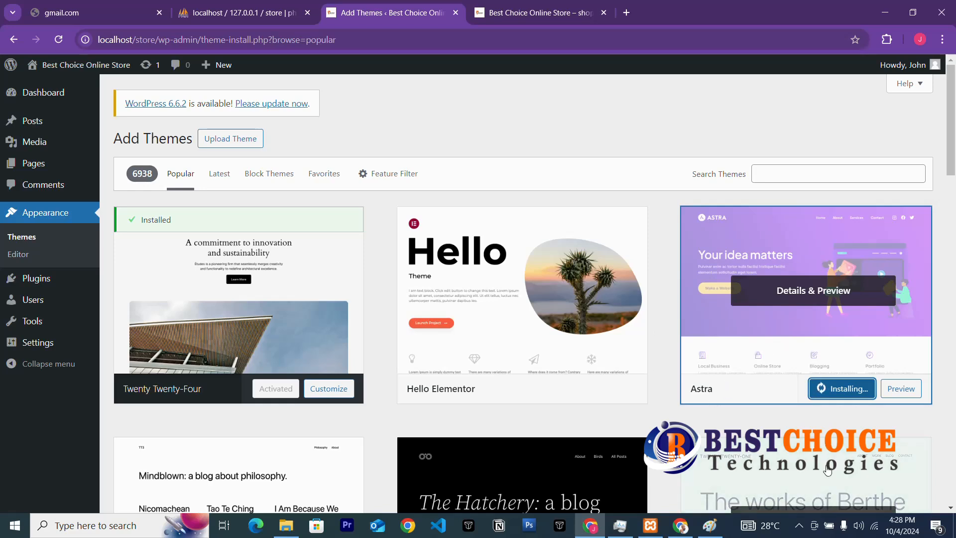
{"action": "left_click", "coordinate": [798, 526]}
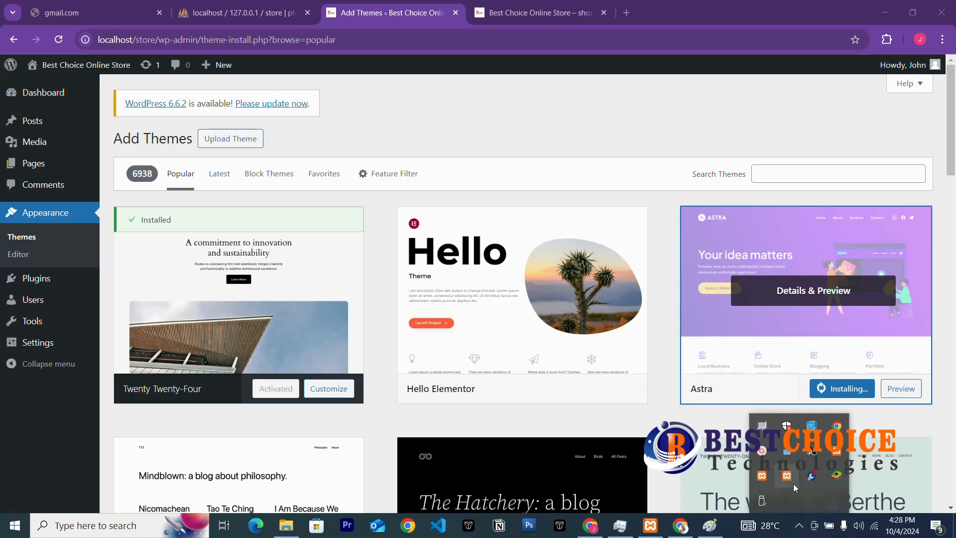
{"action": "left_click", "coordinate": [763, 452]}
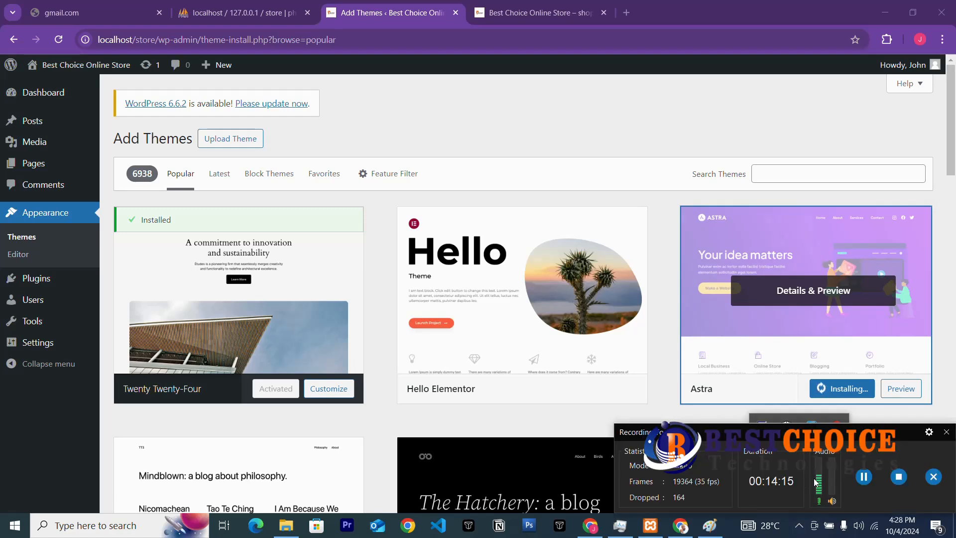
{"action": "left_click", "coordinate": [946, 432]}
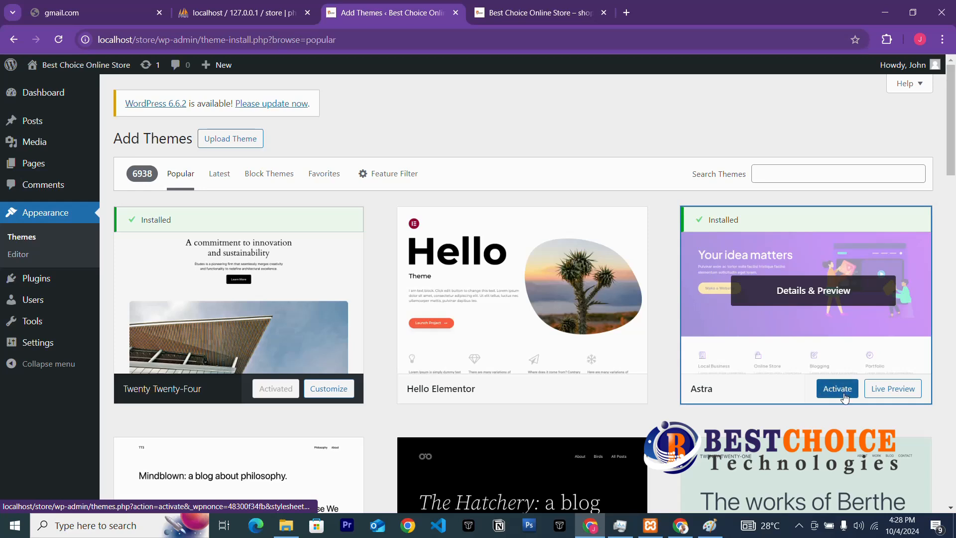
{"action": "left_click", "coordinate": [838, 398]}
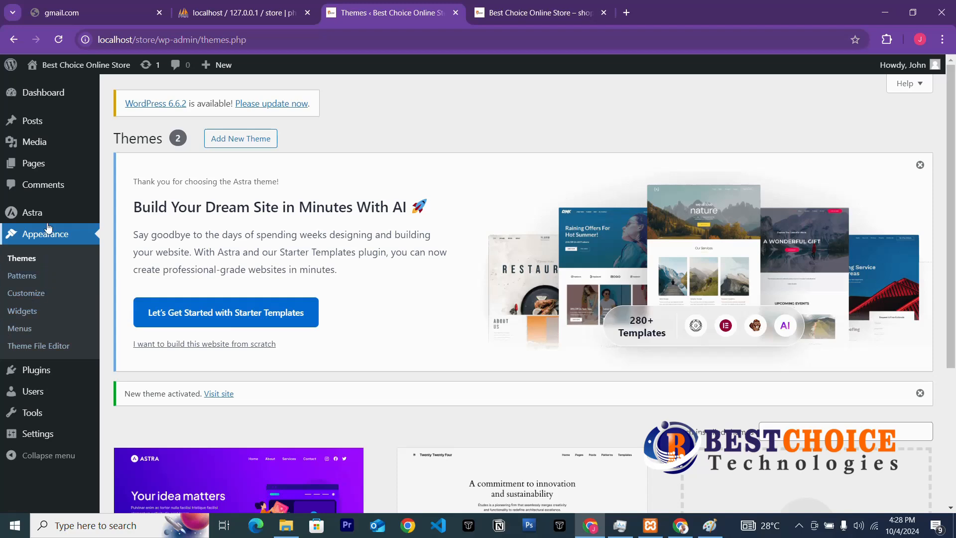
Delete the Twenty Twenty-Four theme from its Theme Details and confirm.
{"action": "left_click", "coordinate": [41, 237]}
{"action": "scroll", "coordinate": [364, 357], "scroll_direction": "down", "scroll_amount": 3}
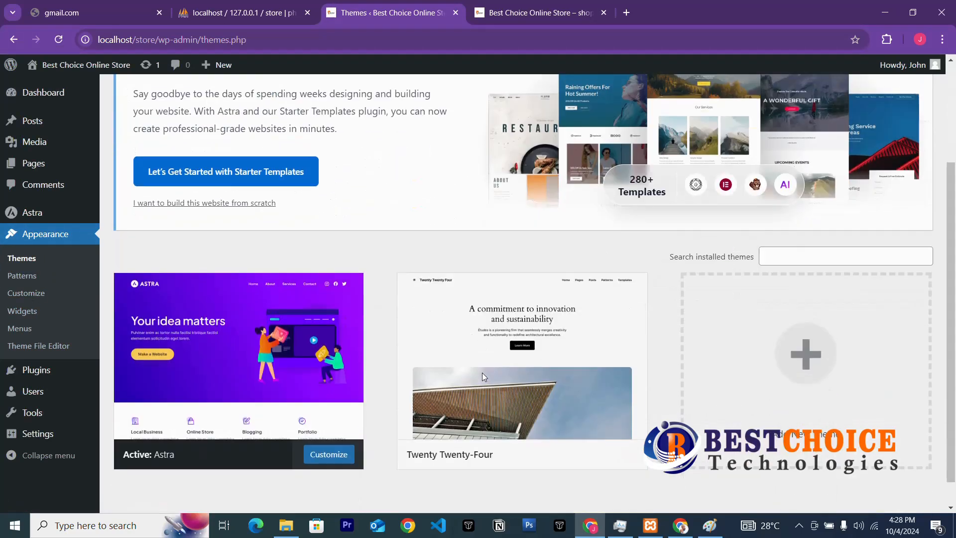
{"action": "left_click", "coordinate": [605, 388]}
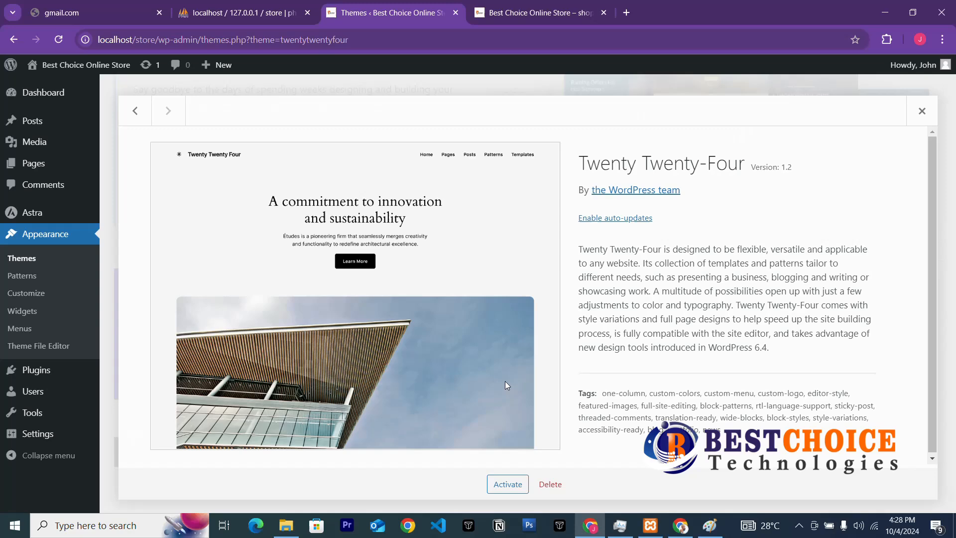
{"action": "left_click", "coordinate": [550, 483]}
{"action": "left_click", "coordinate": [532, 145]}
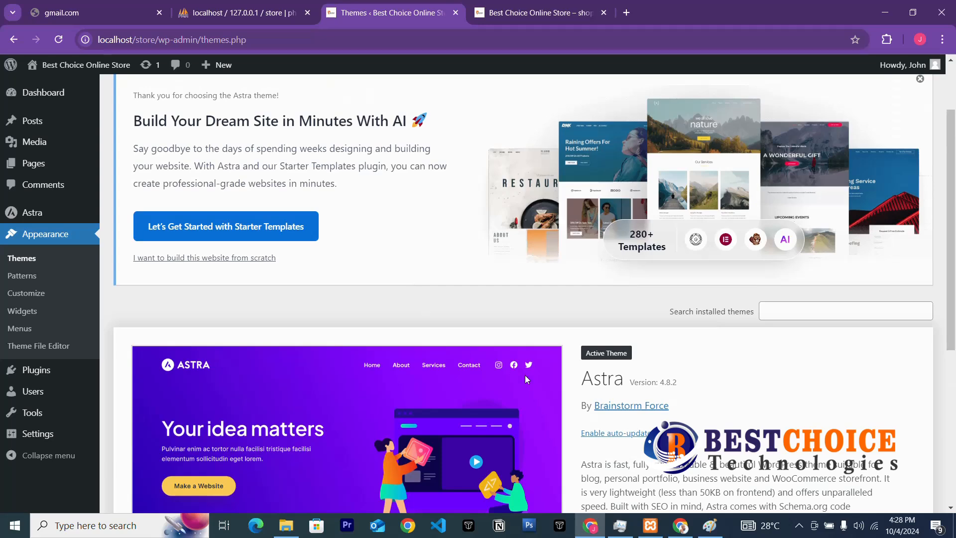
Enable auto-updates for the active Astra theme (version 4.8.2).
{"action": "scroll", "coordinate": [477, 375], "scroll_direction": "down", "scroll_amount": 3}
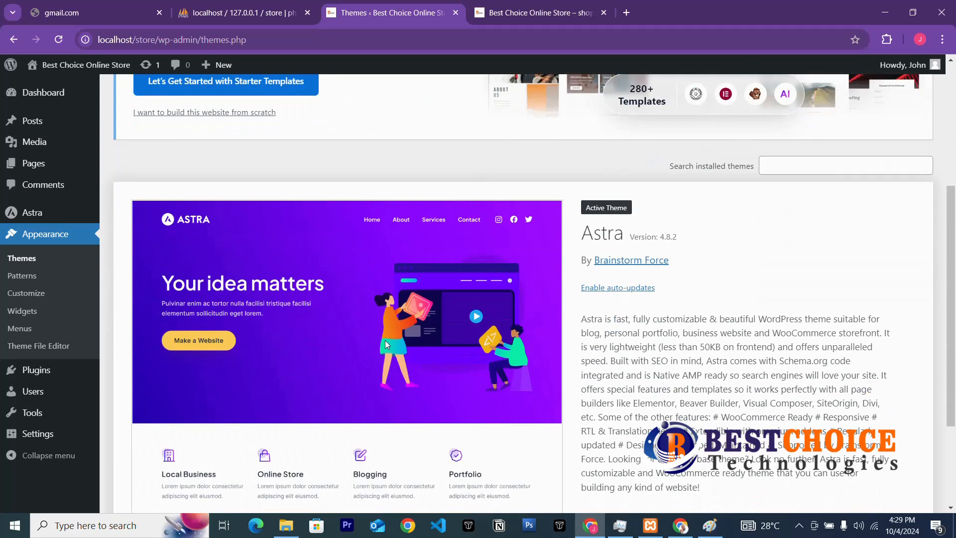
{"action": "scroll", "coordinate": [385, 341], "scroll_direction": "up", "scroll_amount": 5}
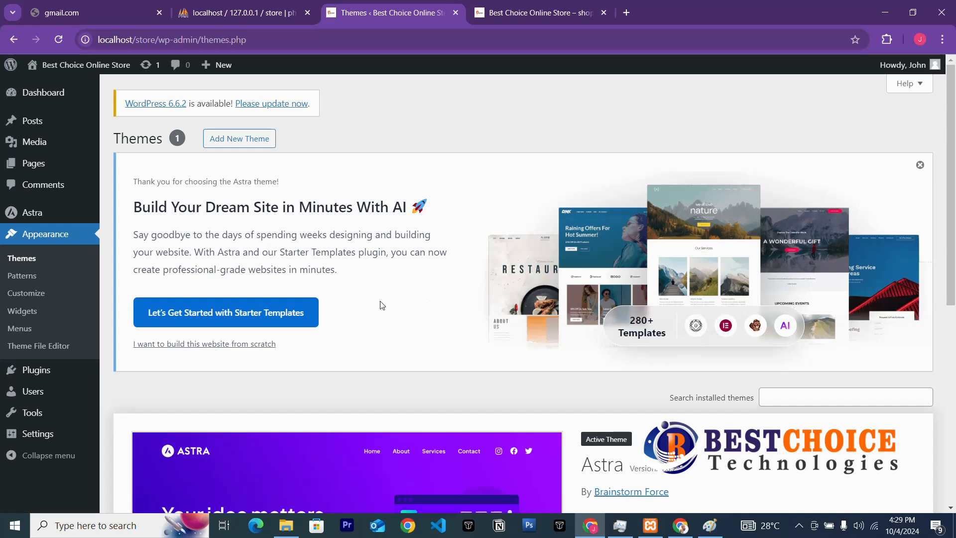
{"action": "scroll", "coordinate": [418, 184], "scroll_direction": "down", "scroll_amount": 3}
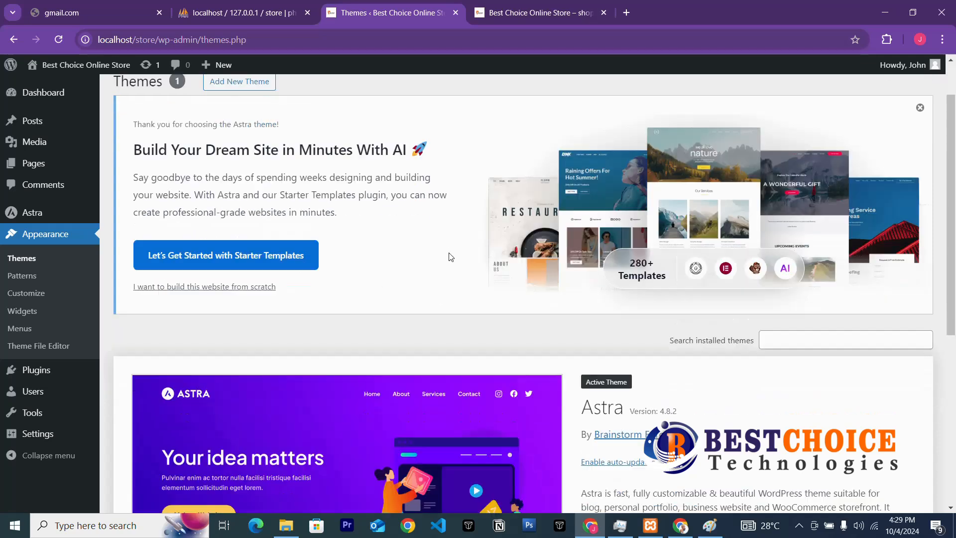
{"action": "left_click", "coordinate": [602, 377]}
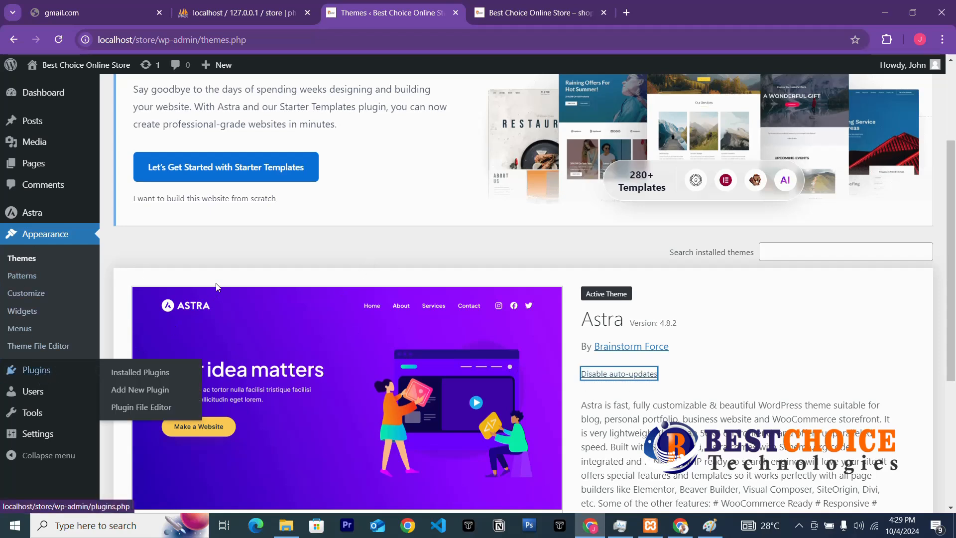
Preview the live storefront in a separate tab, then go to Installed Plugins, which is empty.
{"action": "mouse_move", "coordinate": [47, 65]}
{"action": "right_click", "coordinate": [49, 89]}
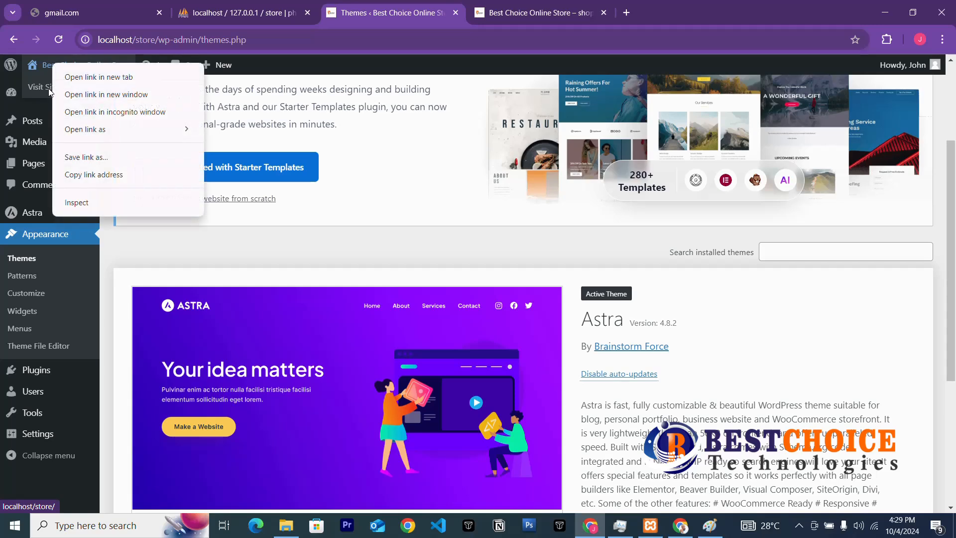
{"action": "left_click", "coordinate": [543, 15]}
{"action": "left_click", "coordinate": [53, 42]}
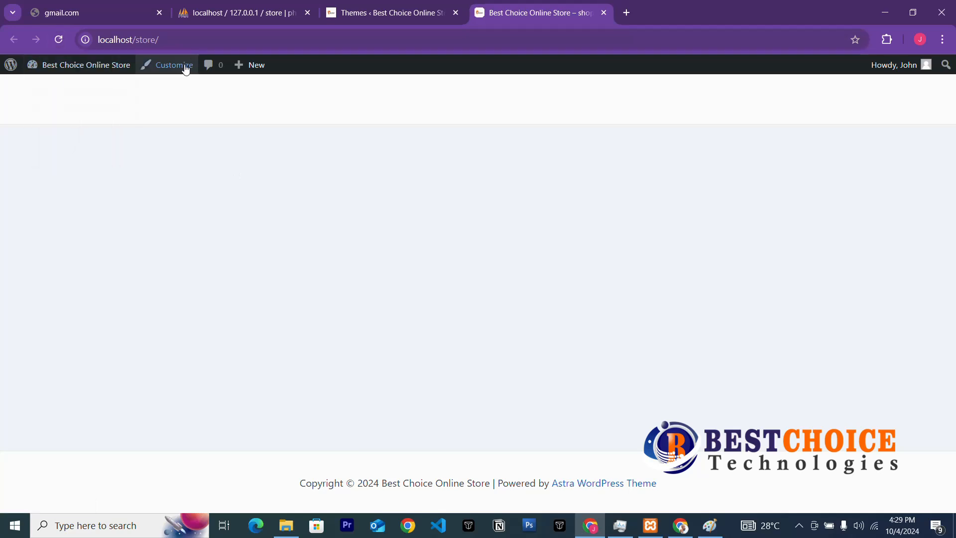
{"action": "left_click", "coordinate": [393, 14]}
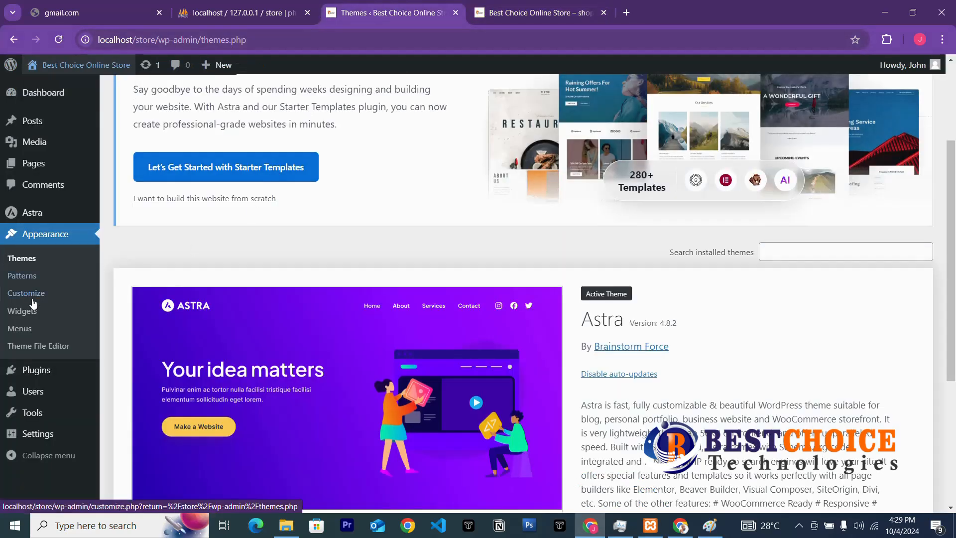
{"action": "left_click", "coordinate": [45, 373]}
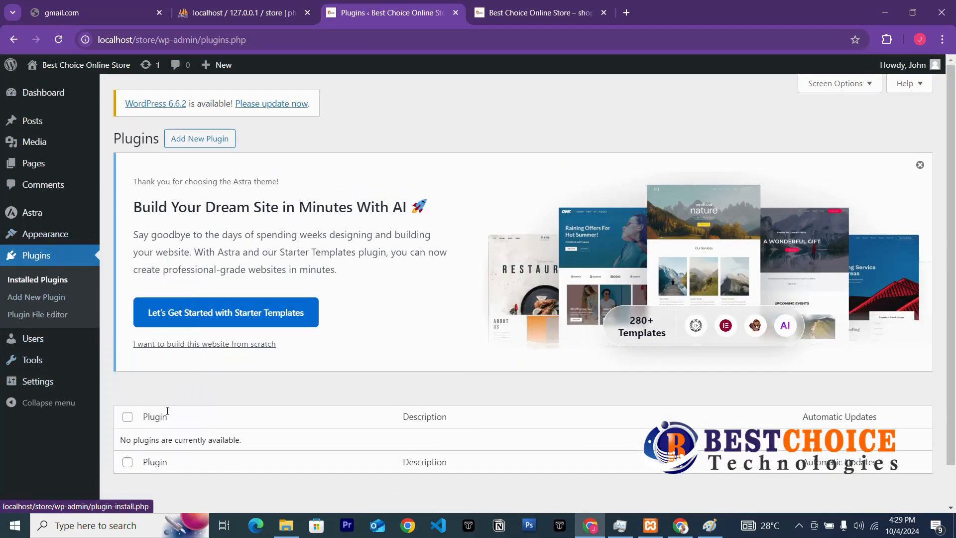
Install and activate Classic Editor 1.6.5, then return to Add New Plugin.
{"action": "left_click", "coordinate": [184, 141]}
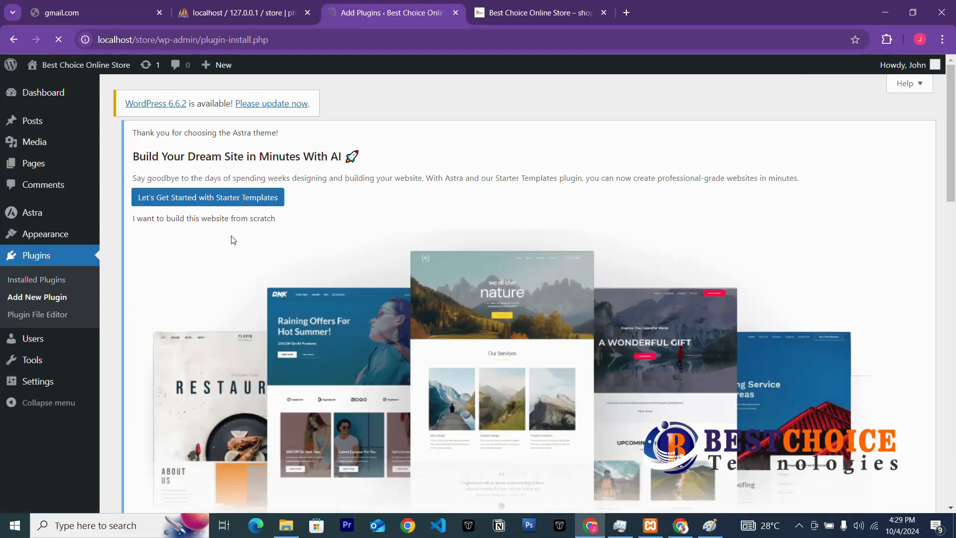
{"action": "scroll", "coordinate": [375, 362], "scroll_direction": "down", "scroll_amount": 3}
{"action": "scroll", "coordinate": [375, 362], "scroll_direction": "down", "scroll_amount": 5}
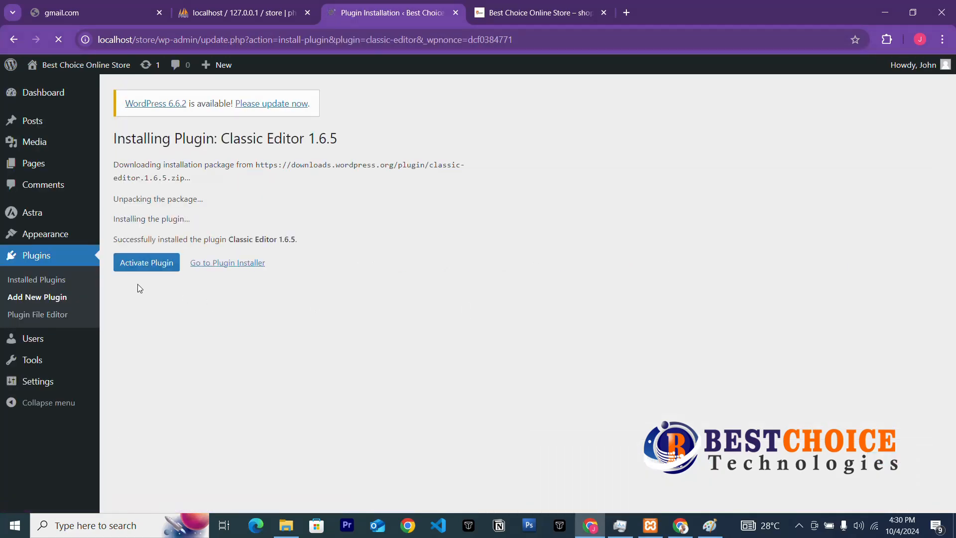
{"action": "left_click", "coordinate": [162, 266]}
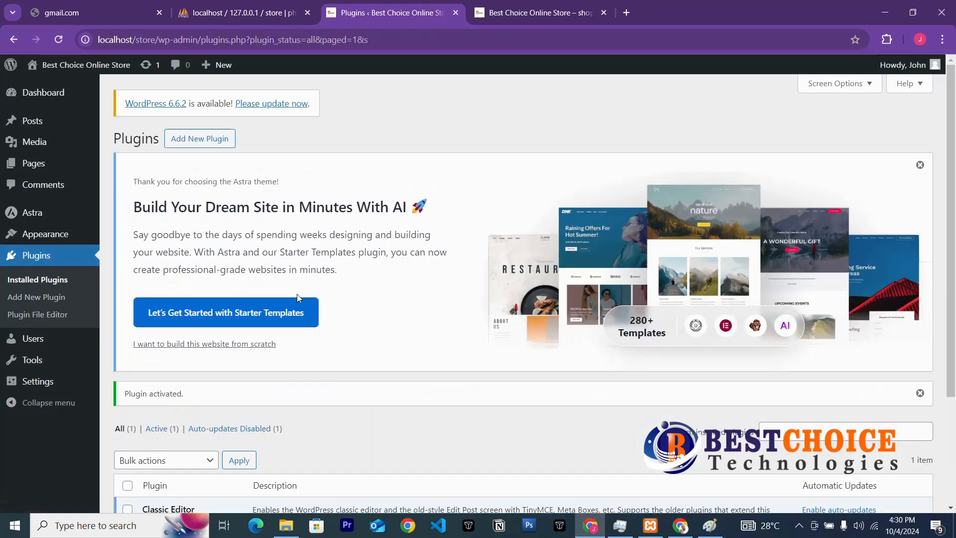
{"action": "scroll", "coordinate": [290, 425], "scroll_direction": "down", "scroll_amount": 3}
{"action": "scroll", "coordinate": [292, 427], "scroll_direction": "up", "scroll_amount": 3}
{"action": "left_click", "coordinate": [214, 139]}
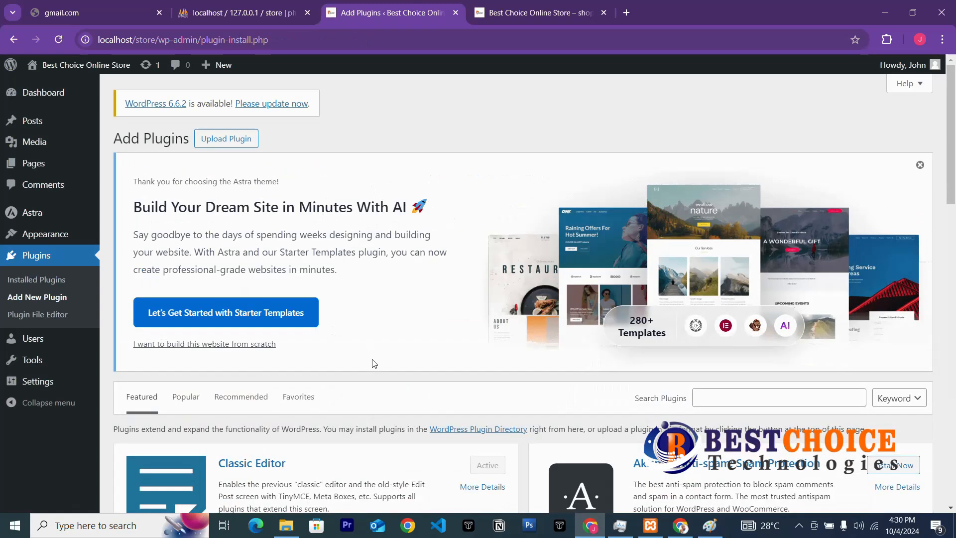
Search the plugin directory for 'contact', install Contact Form 7 and activate it.
{"action": "left_click", "coordinate": [720, 402]}
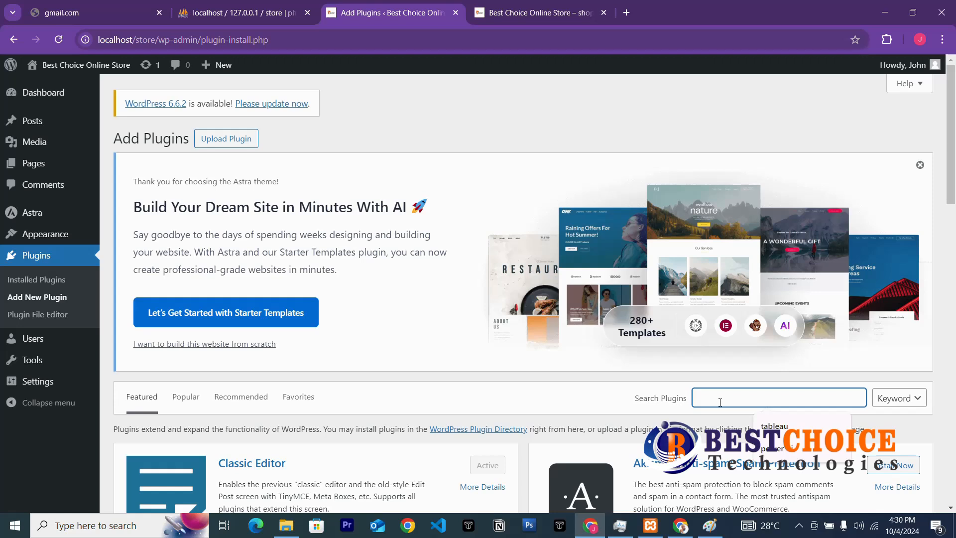
{"action": "type", "text": "conta"}
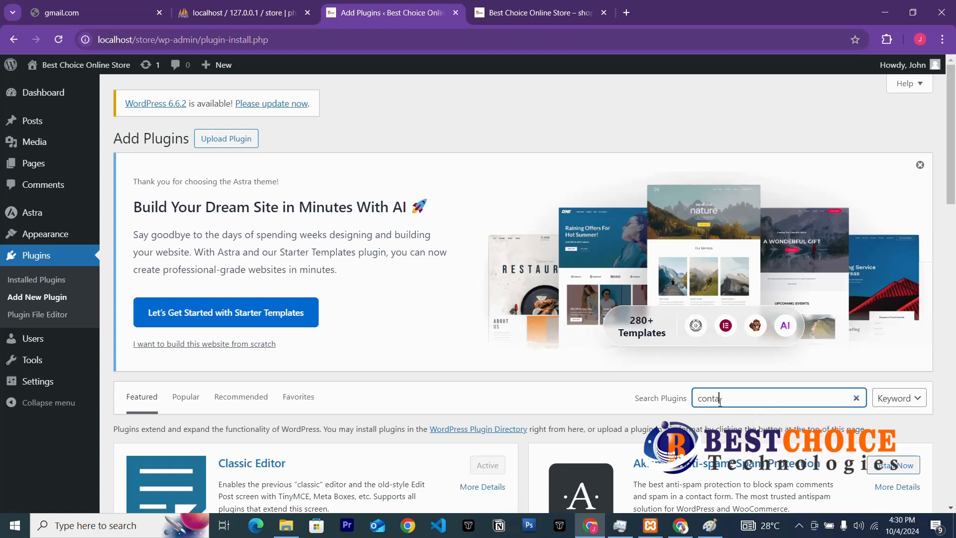
{"action": "type", "text": "ct"}
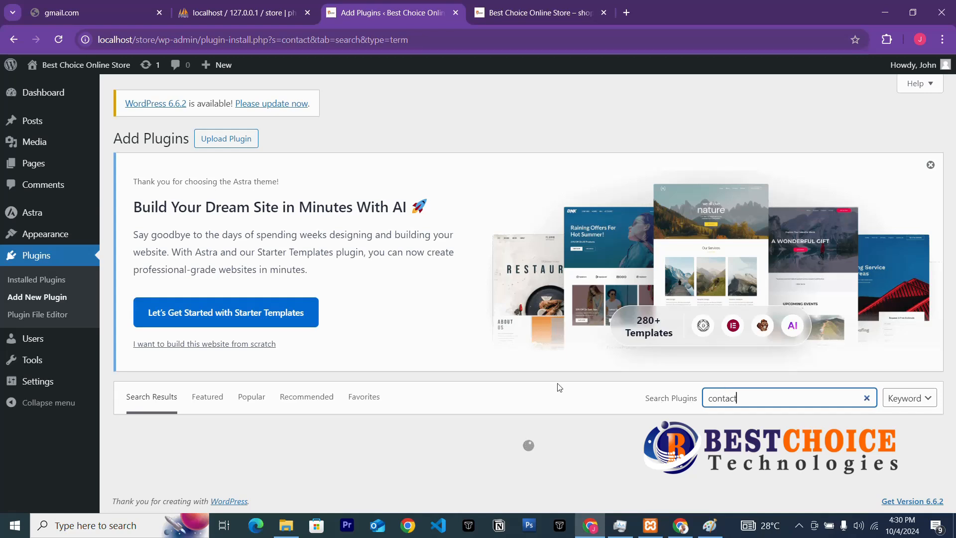
{"action": "scroll", "coordinate": [441, 416], "scroll_direction": "down", "scroll_amount": 3}
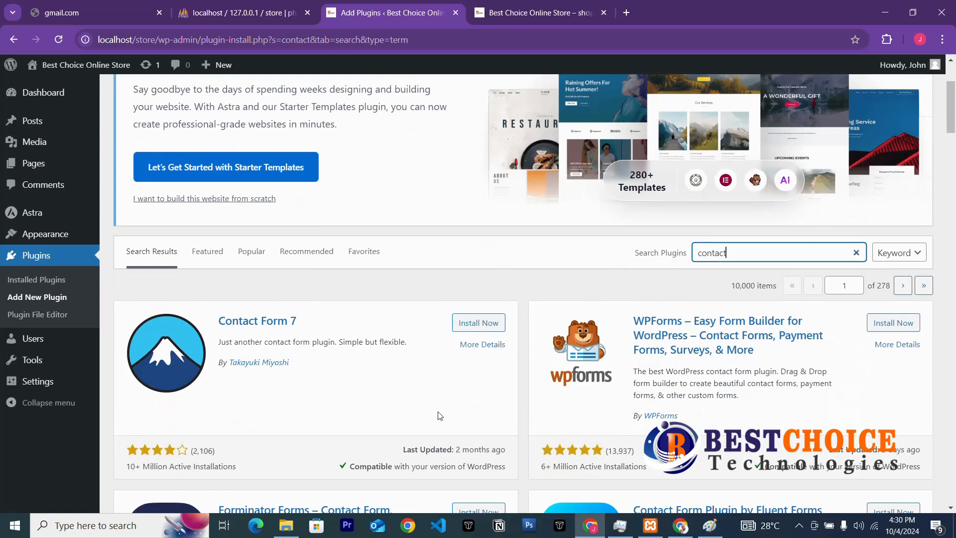
{"action": "left_click", "coordinate": [478, 327]}
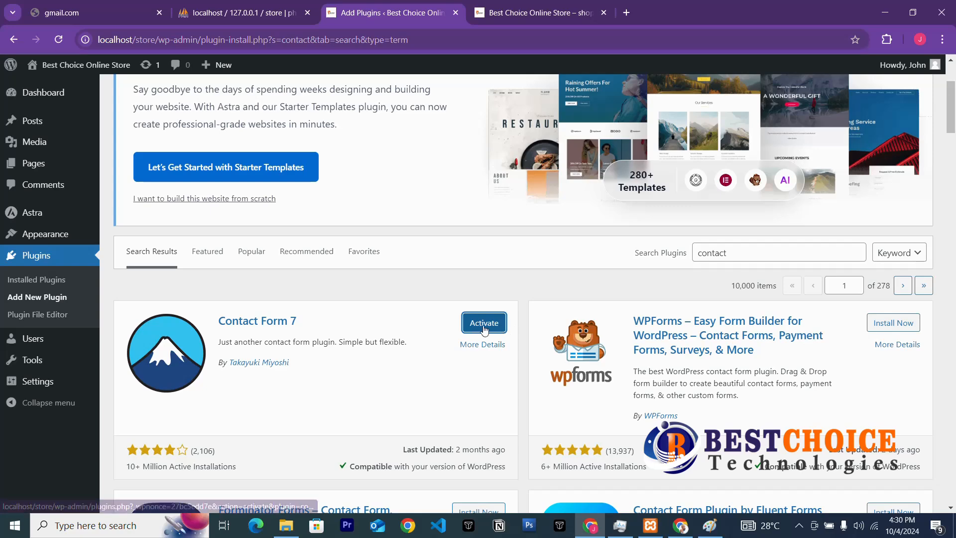
{"action": "left_click", "coordinate": [501, 323]}
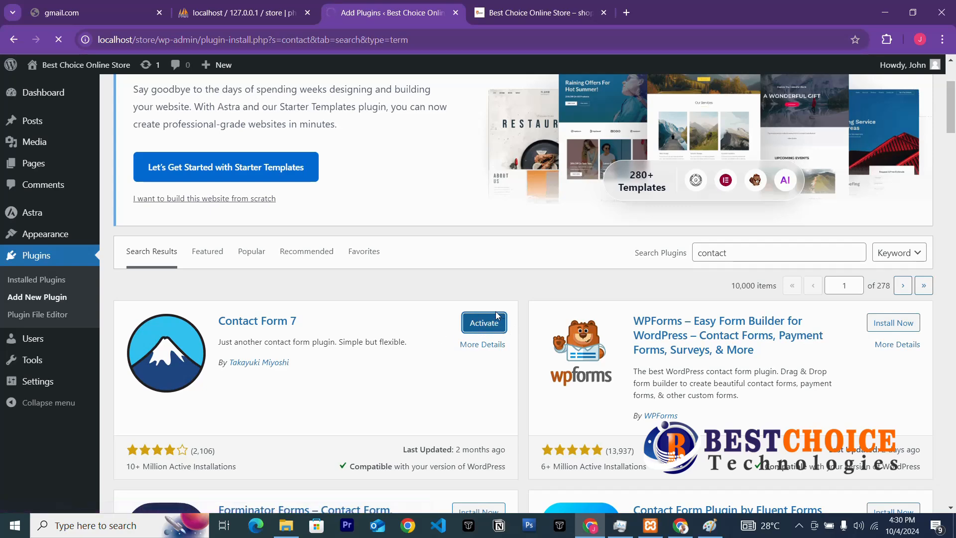
Confirm Contact Form 7 is activated and go back to Add New Plugin.
{"action": "scroll", "coordinate": [350, 192], "scroll_direction": "up", "scroll_amount": 3}
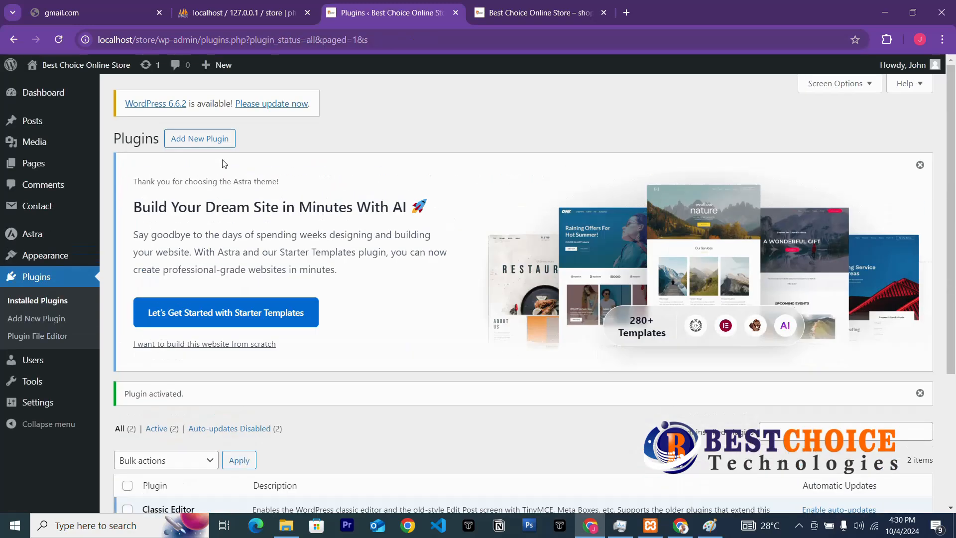
{"action": "left_click", "coordinate": [195, 144]}
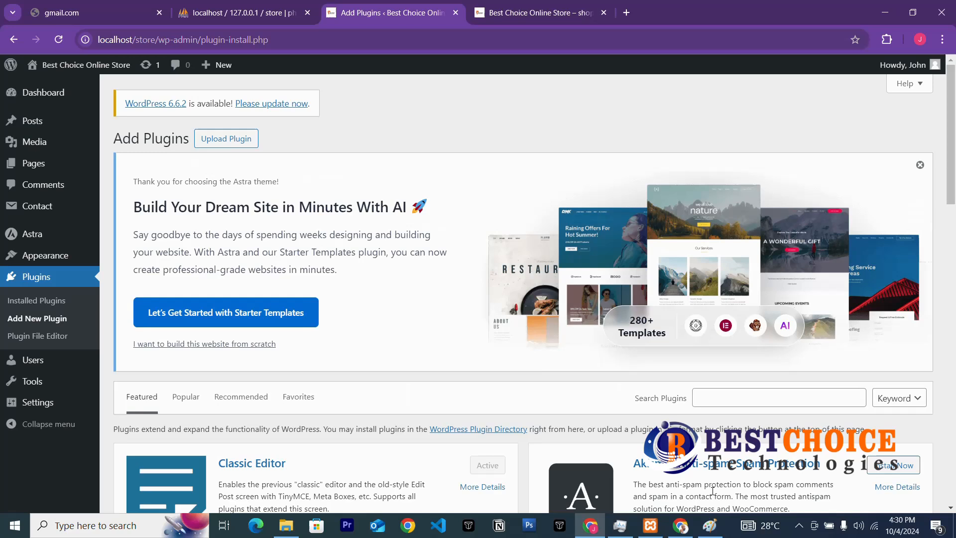
Search plugins for 'social' and locate the Social Media Share Buttons & Social Sharing Icons card.
{"action": "left_click", "coordinate": [717, 403]}
{"action": "type", "text": "social"}
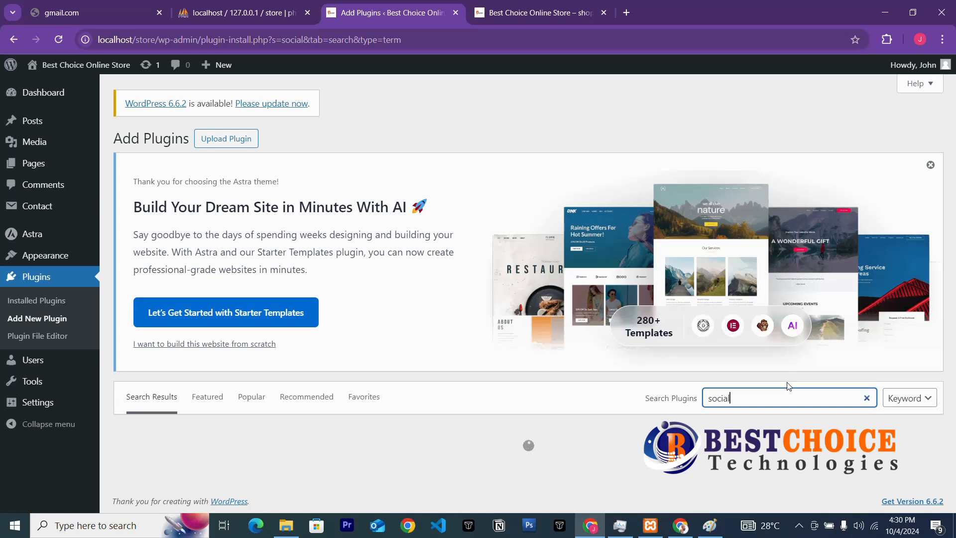
{"action": "scroll", "coordinate": [791, 387], "scroll_direction": "down", "scroll_amount": 3}
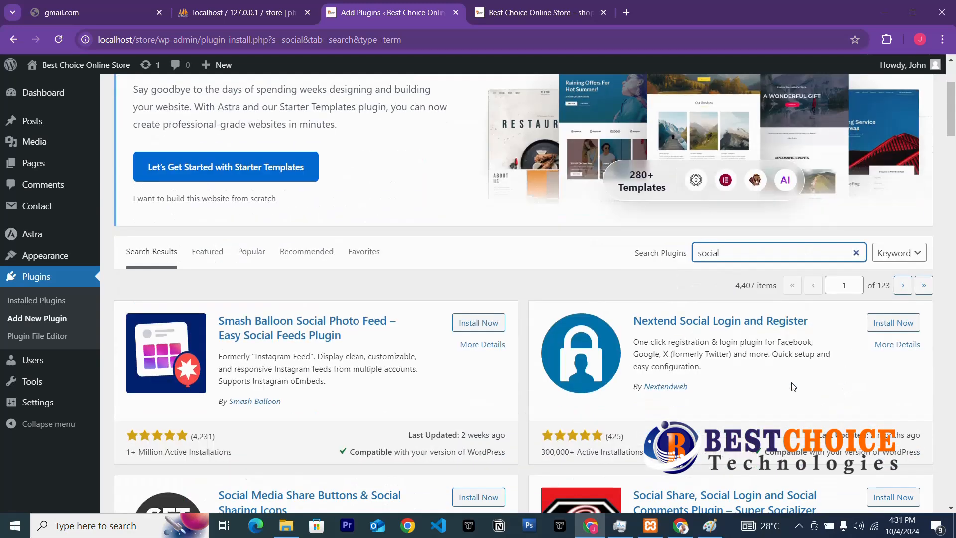
{"action": "scroll", "coordinate": [583, 378], "scroll_direction": "down", "scroll_amount": 3}
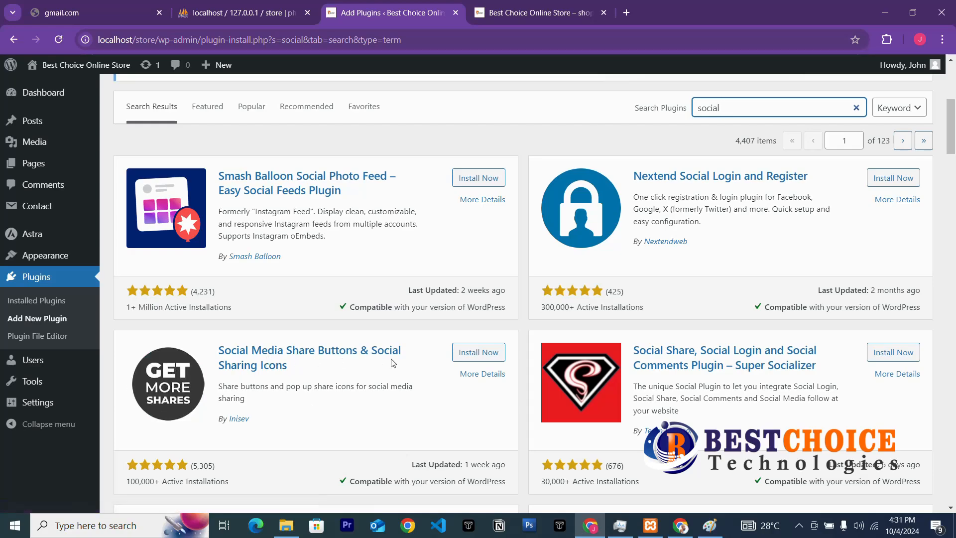
{"action": "scroll", "coordinate": [393, 363], "scroll_direction": "down", "scroll_amount": 3}
{"action": "scroll", "coordinate": [361, 382], "scroll_direction": "down", "scroll_amount": 4}
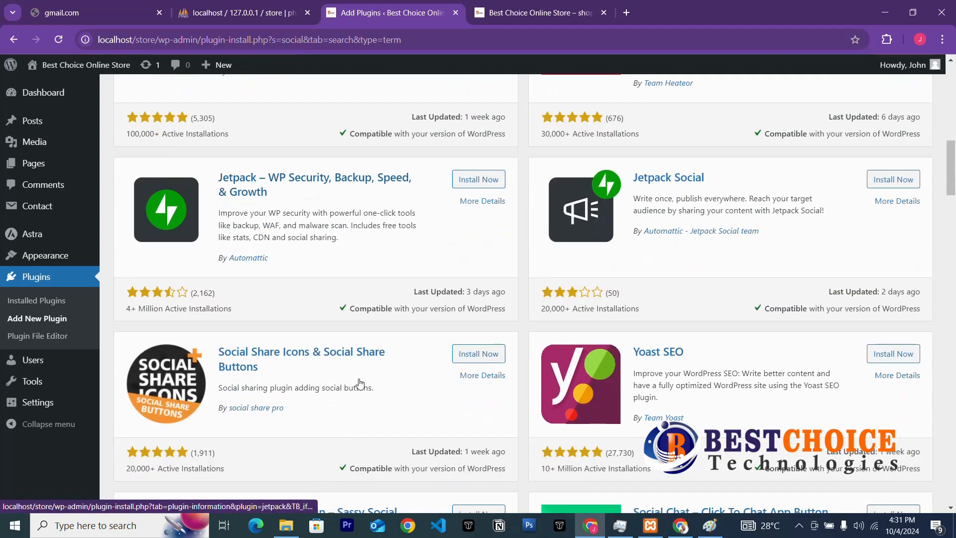
{"action": "scroll", "coordinate": [361, 383], "scroll_direction": "down", "scroll_amount": 2}
{"action": "scroll", "coordinate": [359, 379], "scroll_direction": "up", "scroll_amount": 7}
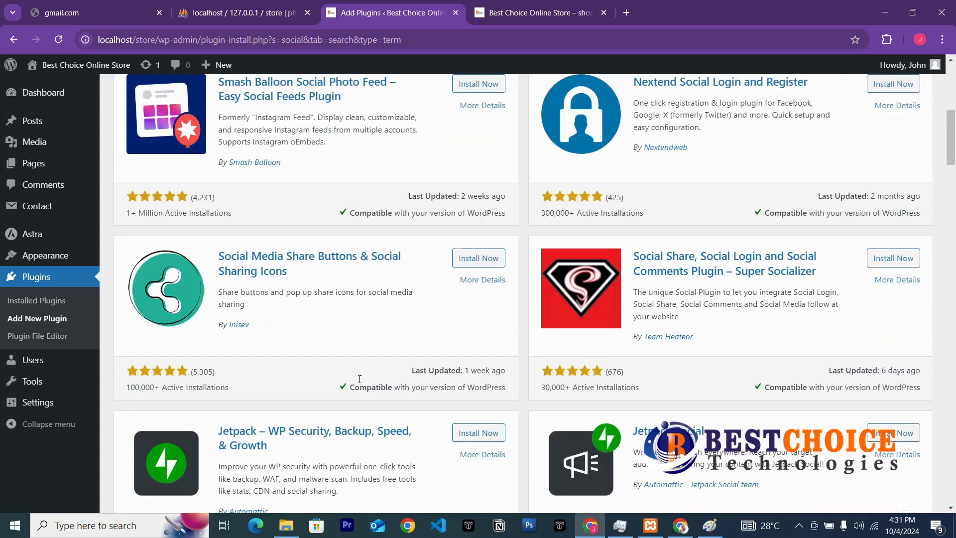
{"action": "scroll", "coordinate": [360, 378], "scroll_direction": "up", "scroll_amount": 1}
{"action": "scroll", "coordinate": [356, 384], "scroll_direction": "down", "scroll_amount": 3}
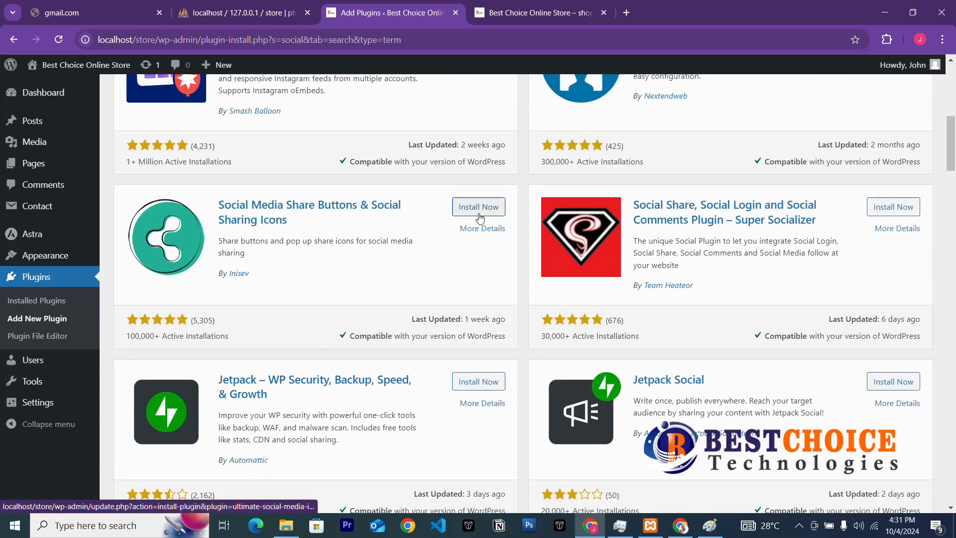
{"action": "scroll", "coordinate": [477, 222], "scroll_direction": "up", "scroll_amount": 3}
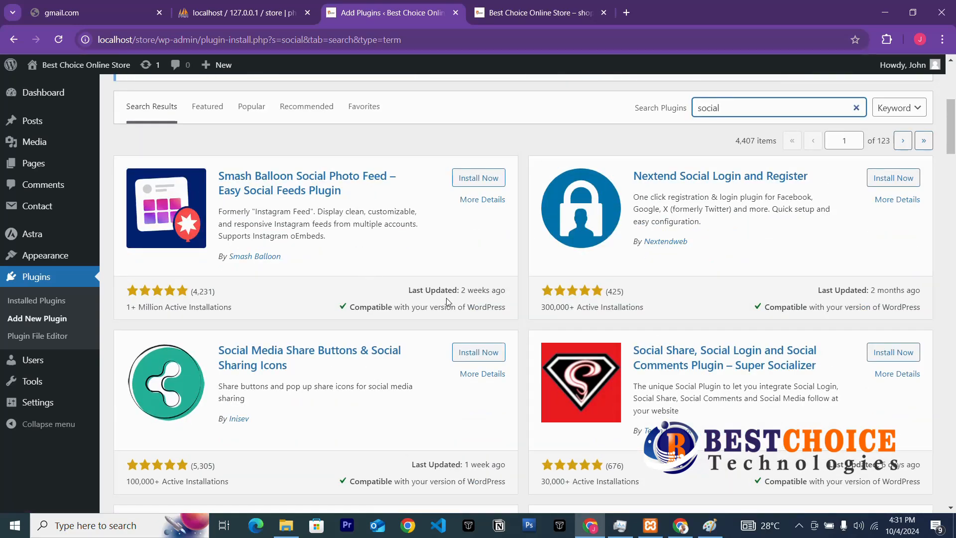
{"action": "scroll", "coordinate": [447, 297], "scroll_direction": "down", "scroll_amount": 10}
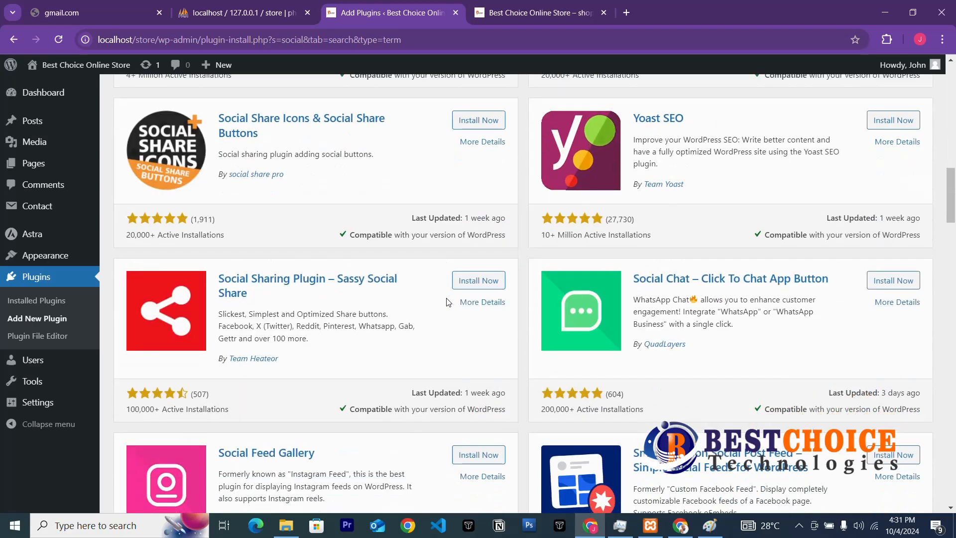
{"action": "scroll", "coordinate": [447, 301], "scroll_direction": "down", "scroll_amount": 3}
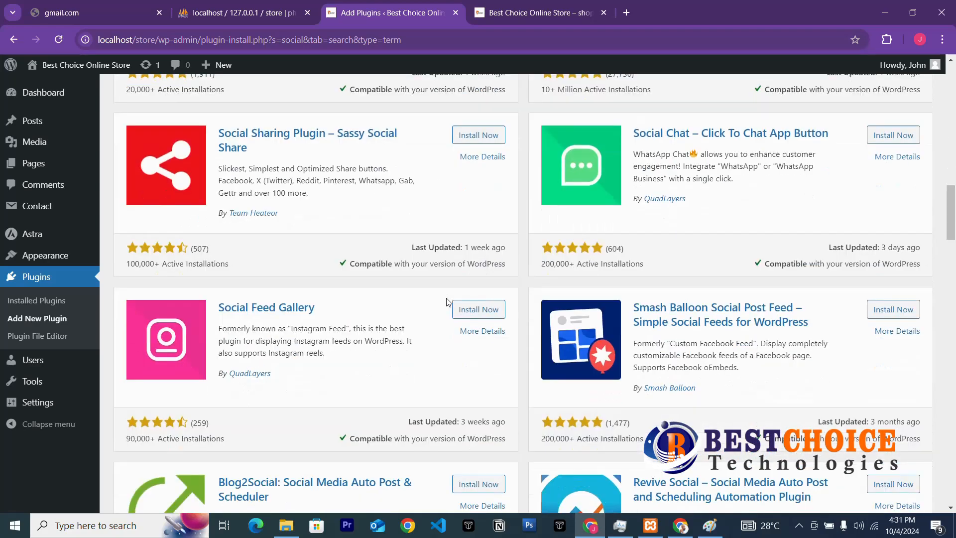
{"action": "scroll", "coordinate": [447, 299], "scroll_direction": "down", "scroll_amount": 3}
{"action": "scroll", "coordinate": [447, 297], "scroll_direction": "up", "scroll_amount": 1}
{"action": "scroll", "coordinate": [446, 298], "scroll_direction": "up", "scroll_amount": 10}
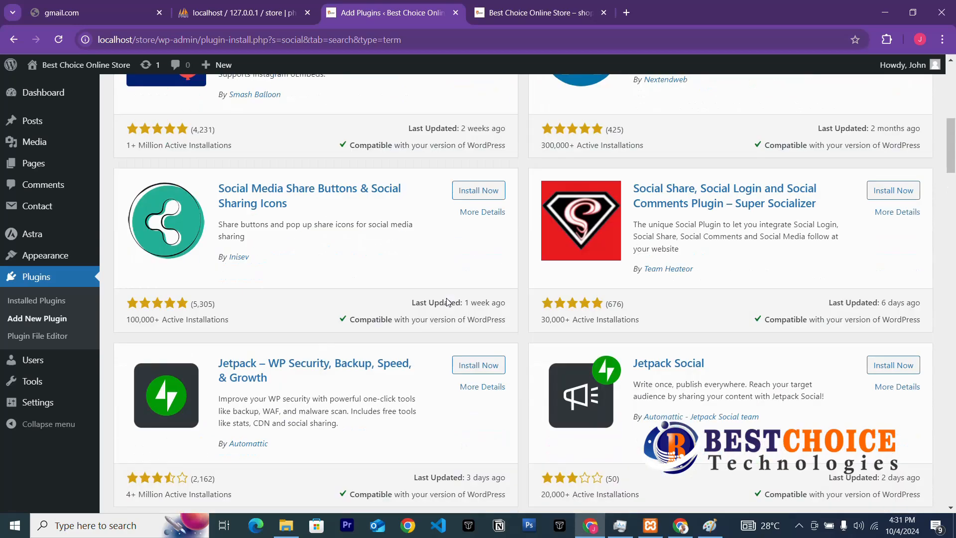
Install and activate Social Media Share Buttons & Social Sharing Icons, making 3 active plugins.
{"action": "left_click", "coordinate": [477, 213]}
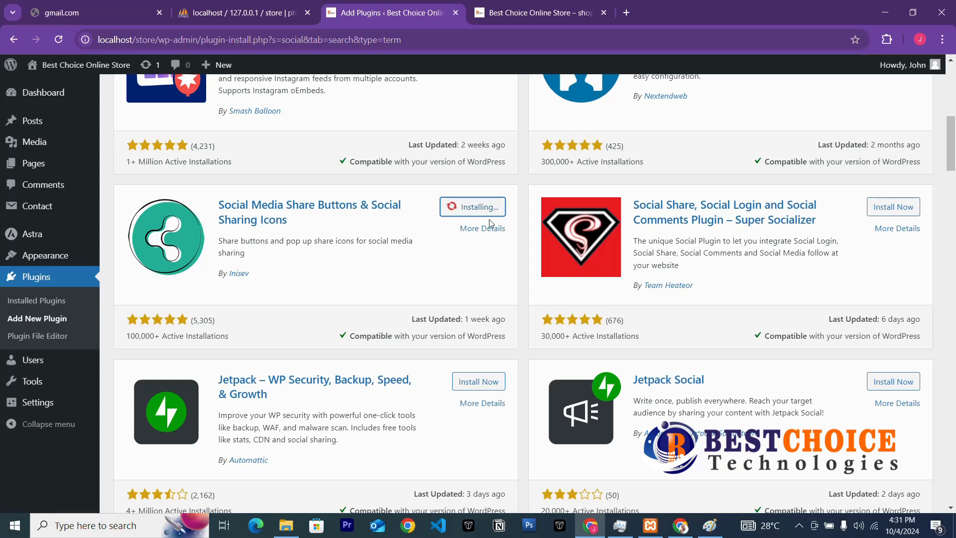
{"action": "scroll", "coordinate": [490, 292], "scroll_direction": "up", "scroll_amount": 8}
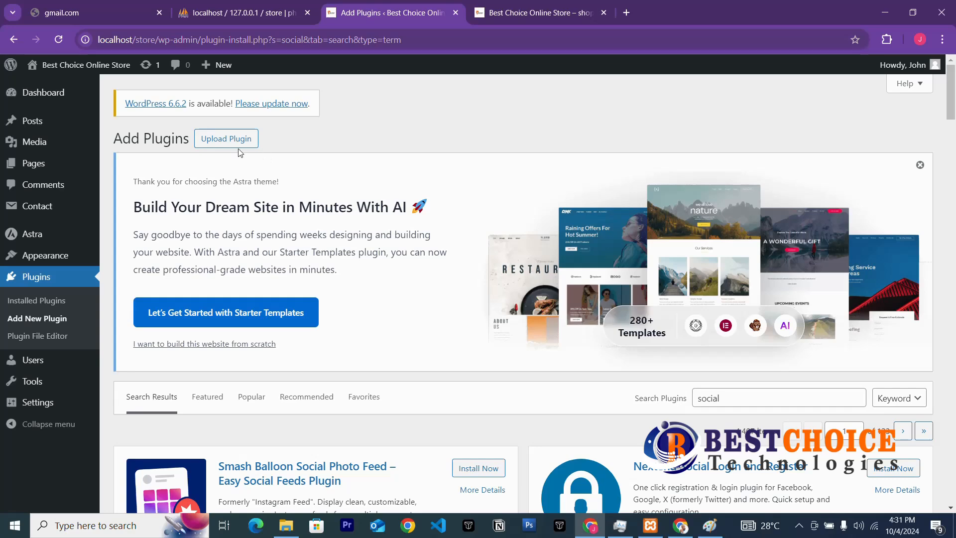
{"action": "scroll", "coordinate": [423, 297], "scroll_direction": "down", "scroll_amount": 6}
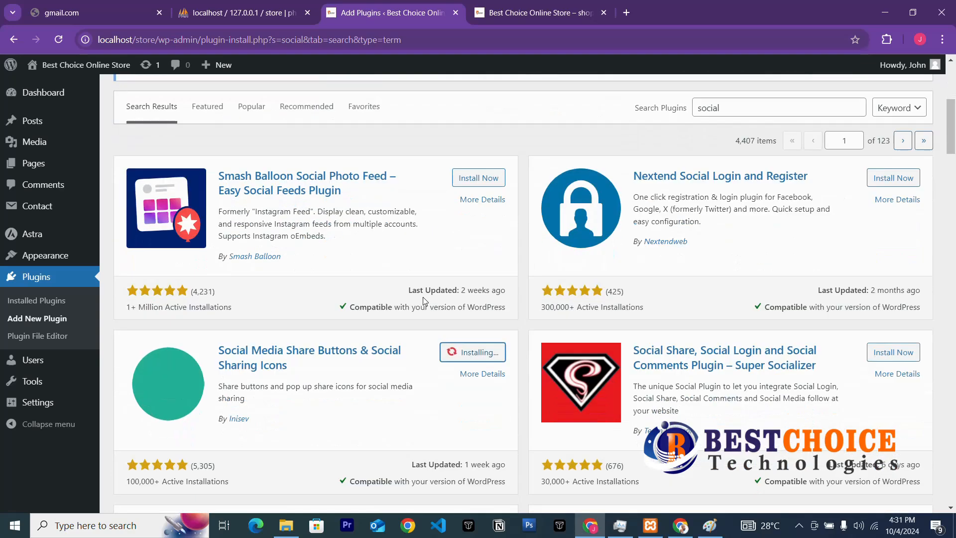
{"action": "scroll", "coordinate": [423, 296], "scroll_direction": "up", "scroll_amount": 3}
{"action": "scroll", "coordinate": [424, 301], "scroll_direction": "down", "scroll_amount": 3}
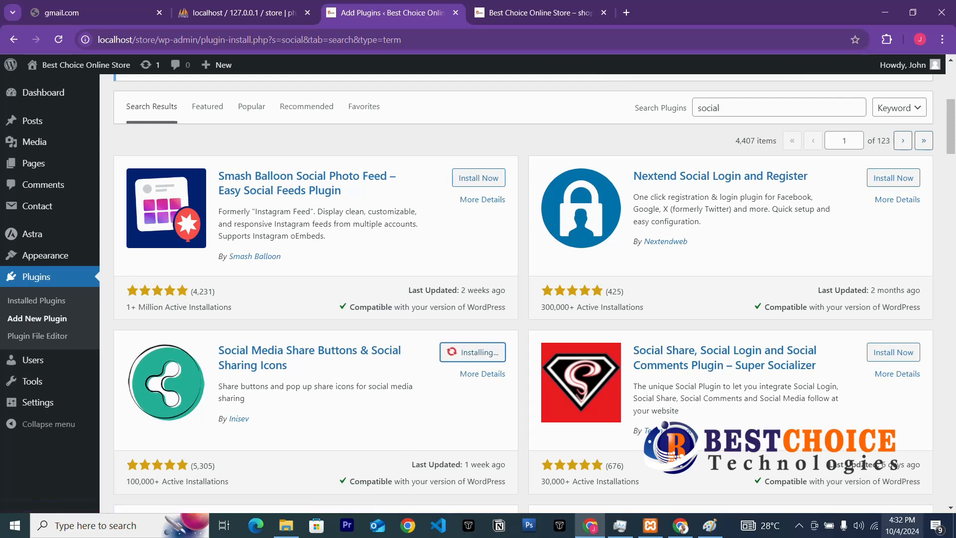
{"action": "left_click", "coordinate": [799, 526]}
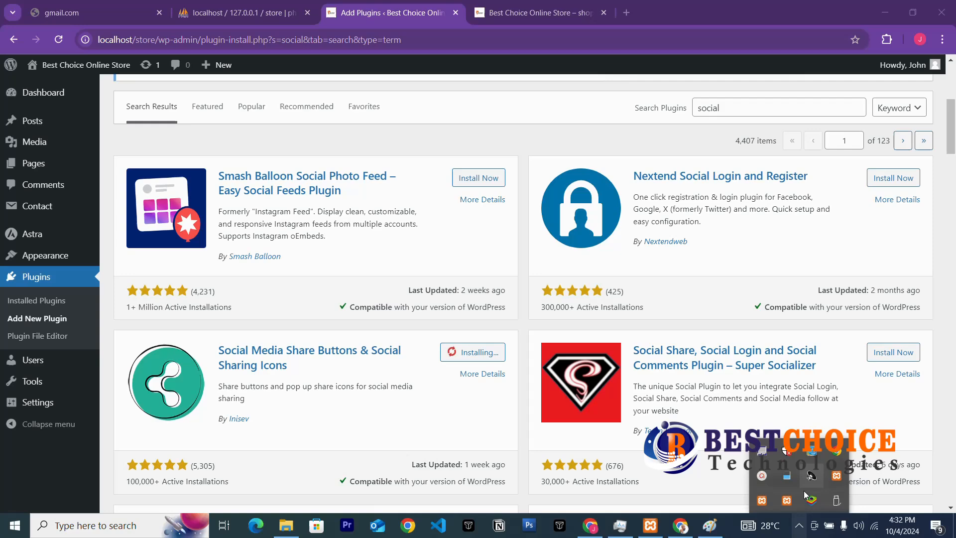
{"action": "left_click", "coordinate": [765, 476]}
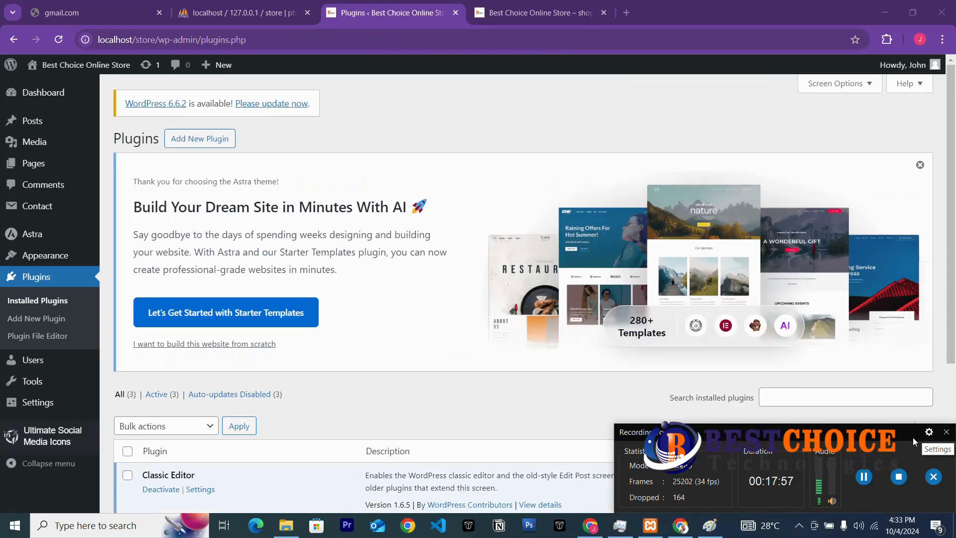
Search the installed plugins for 'seo' and confirm no matches exist.
{"action": "left_click", "coordinate": [946, 431]}
{"action": "scroll", "coordinate": [423, 373], "scroll_direction": "down", "scroll_amount": 4}
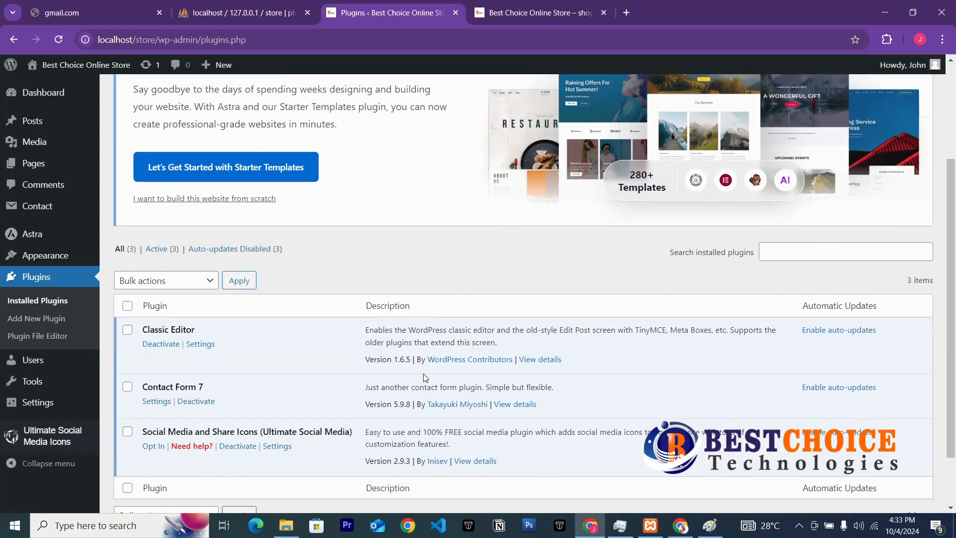
{"action": "scroll", "coordinate": [768, 398], "scroll_direction": "up", "scroll_amount": 4}
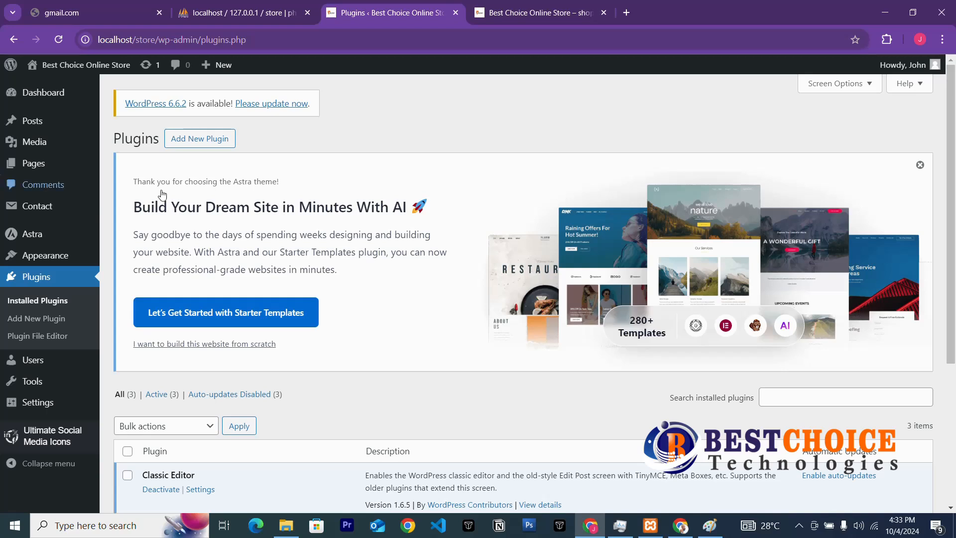
{"action": "left_click", "coordinate": [803, 402]}
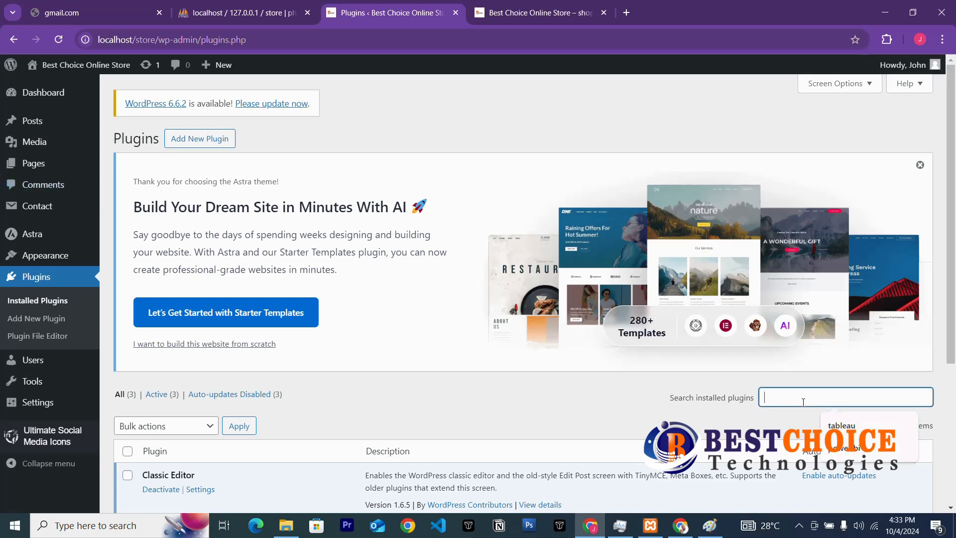
{"action": "type", "text": "se"}
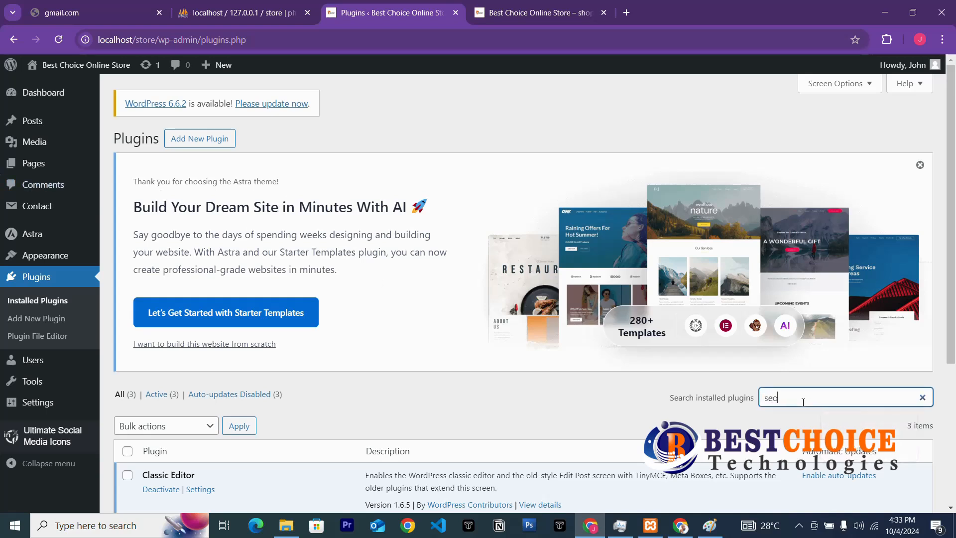
{"action": "type", "text": "o"}
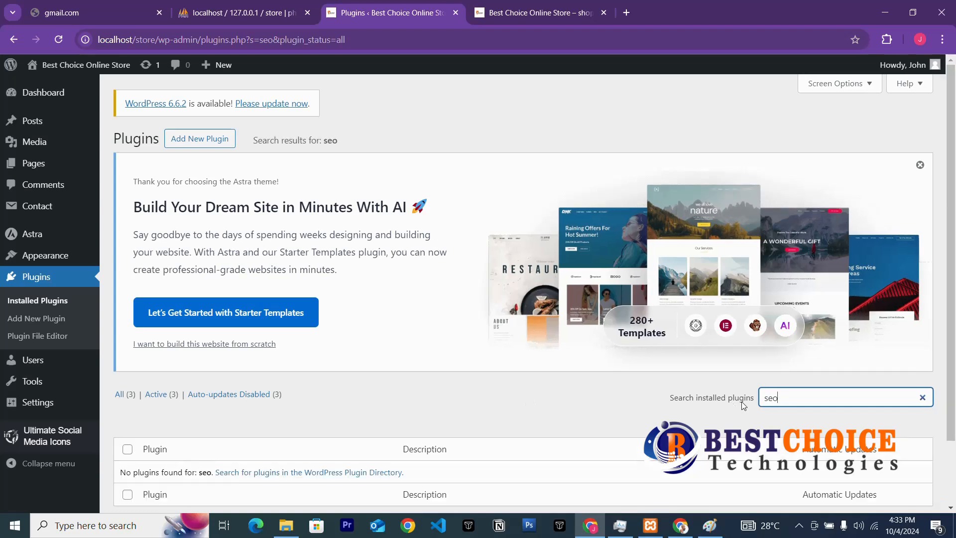
{"action": "scroll", "coordinate": [742, 402], "scroll_direction": "down", "scroll_amount": 2}
{"action": "scroll", "coordinate": [741, 397], "scroll_direction": "up", "scroll_amount": 2}
Search the Add Plugins directory for 'yoast seo' to bring up the Yoast SEO card.
{"action": "left_click", "coordinate": [185, 139]}
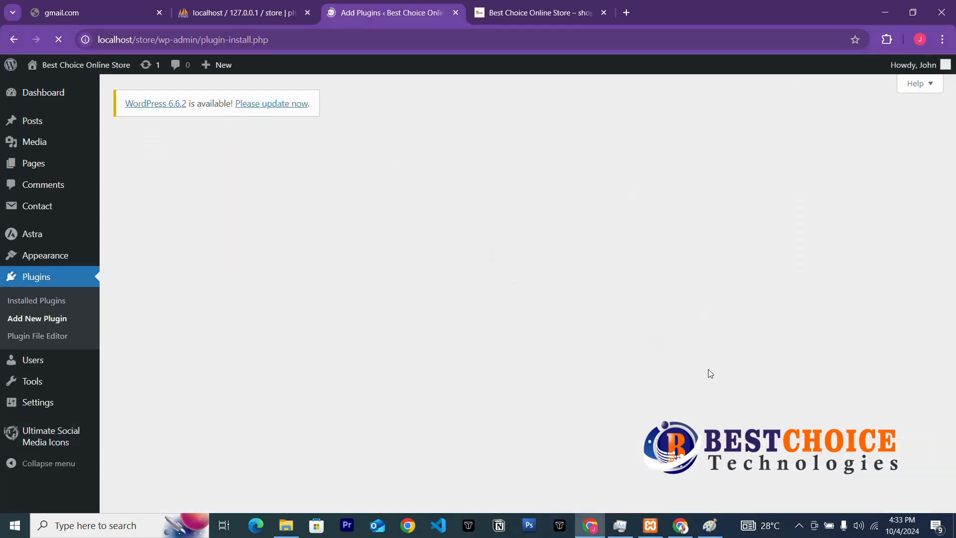
{"action": "scroll", "coordinate": [611, 350], "scroll_direction": "down", "scroll_amount": 15}
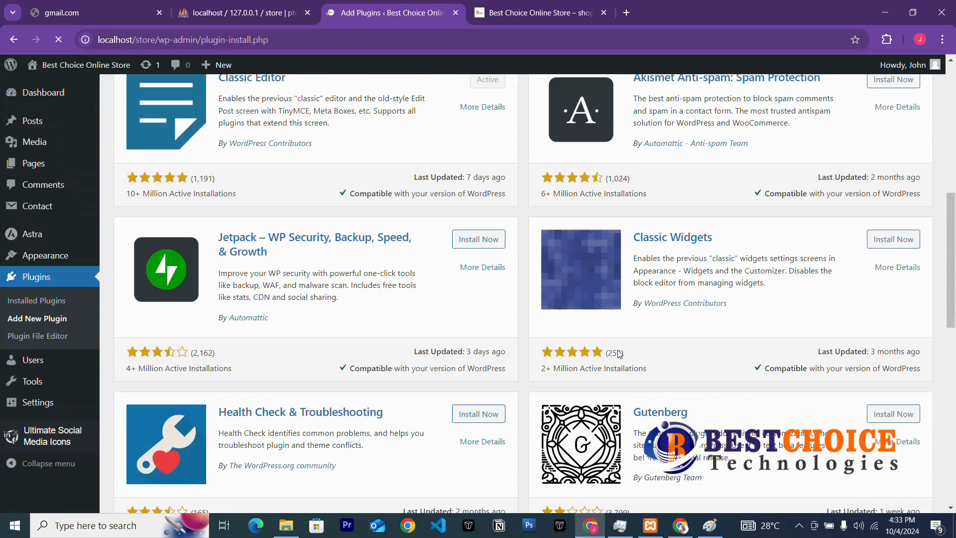
{"action": "scroll", "coordinate": [697, 303], "scroll_direction": "up", "scroll_amount": 6}
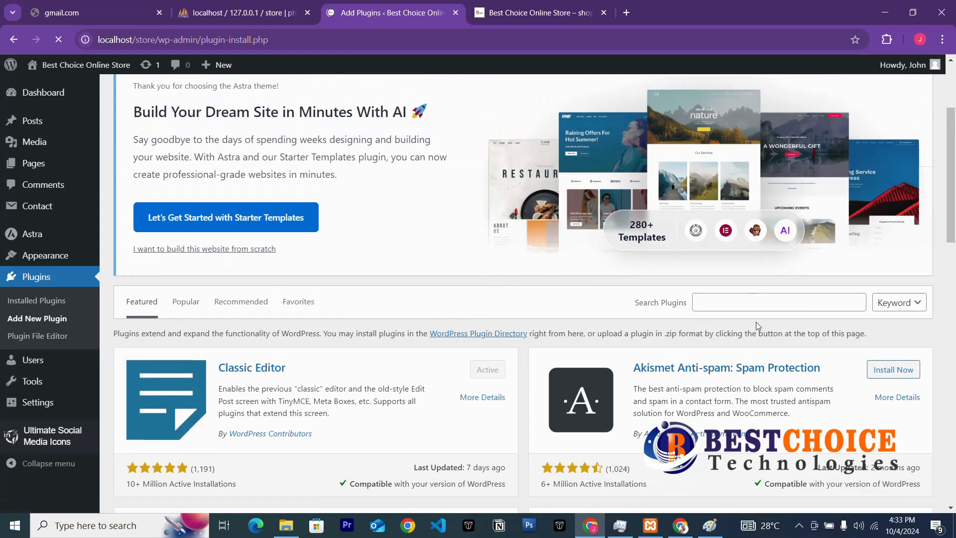
{"action": "left_click", "coordinate": [732, 298]}
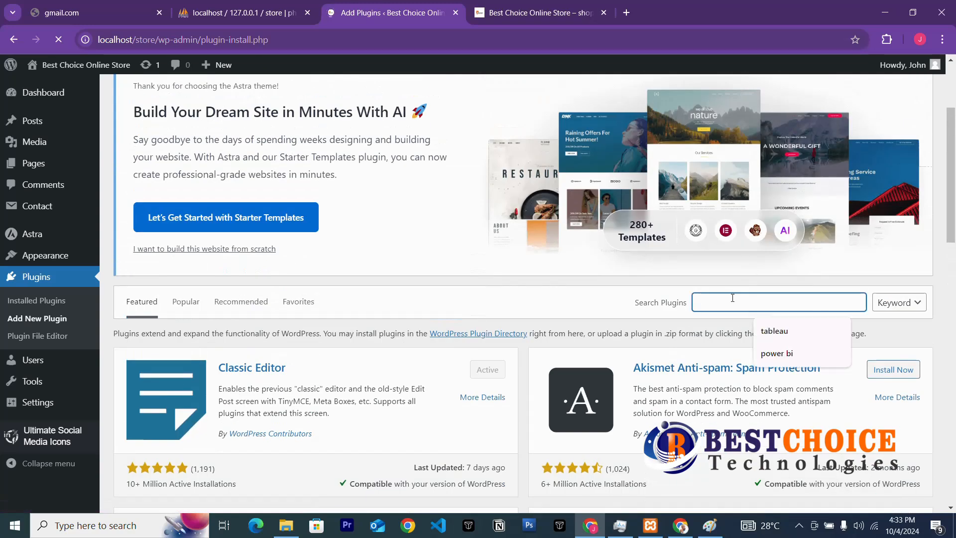
{"action": "type", "text": "yoast"}
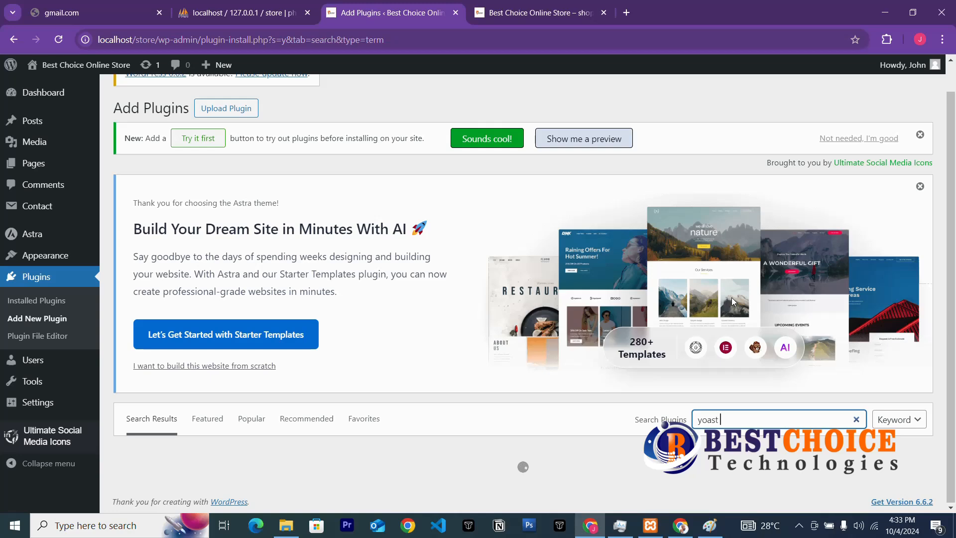
{"action": "type", "text": " seo"}
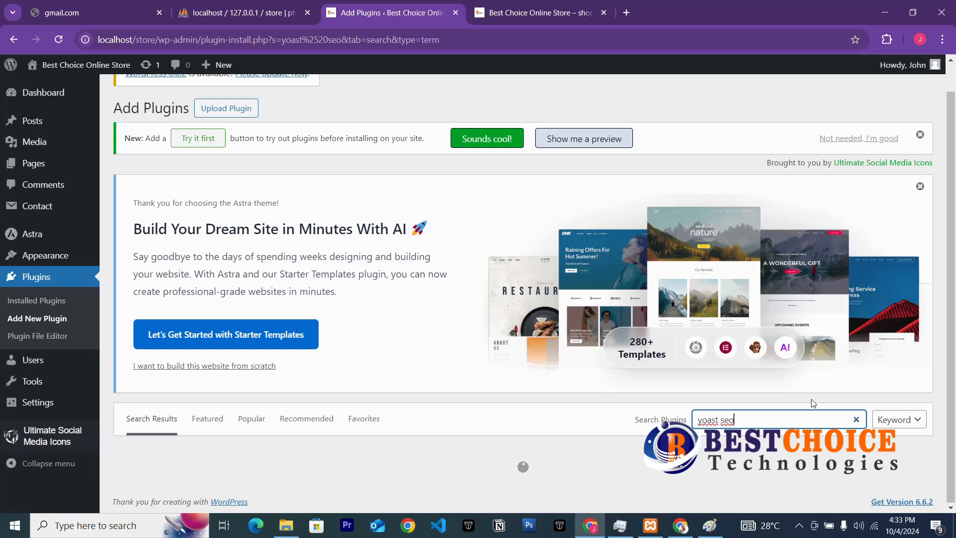
{"action": "scroll", "coordinate": [742, 428], "scroll_direction": "down", "scroll_amount": 2}
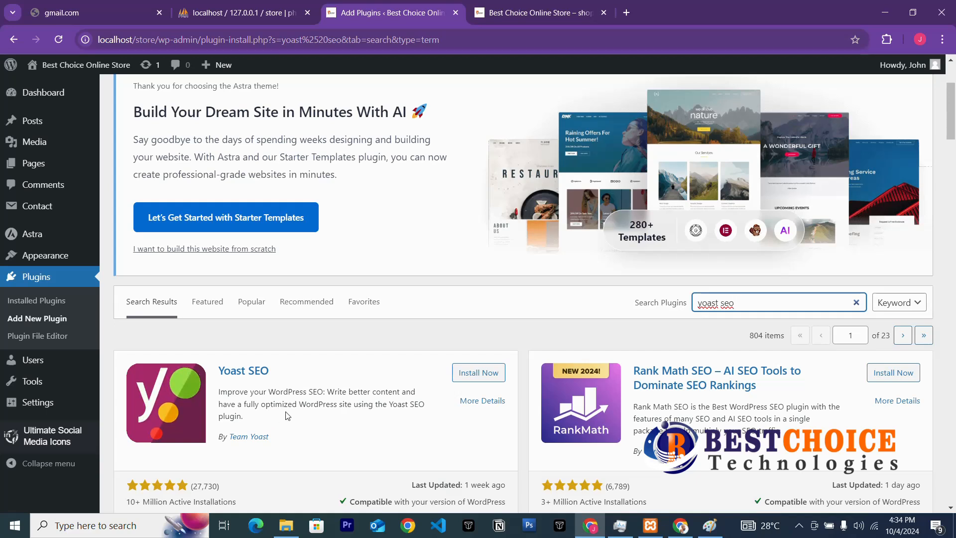
Install Yoast SEO from its card in the search results.
{"action": "left_click", "coordinate": [473, 381]}
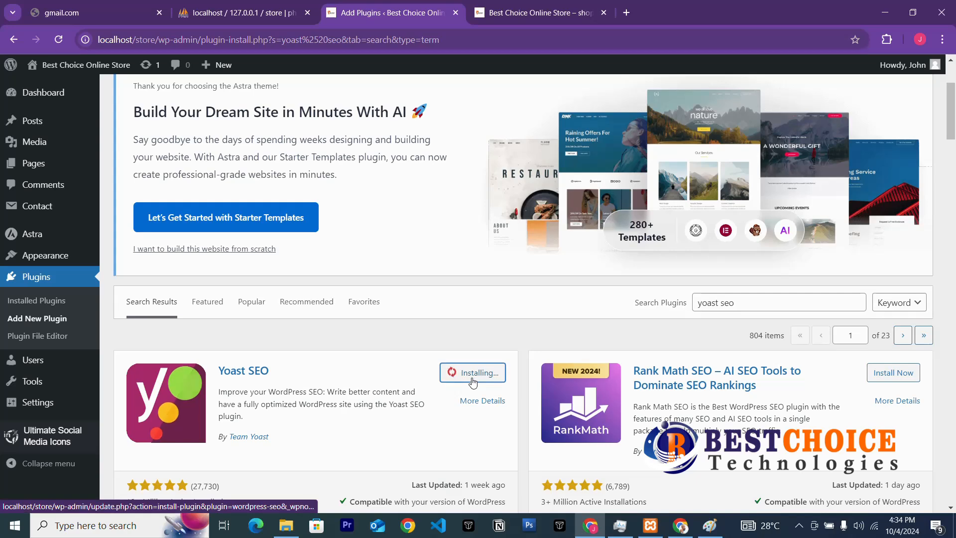
{"action": "scroll", "coordinate": [472, 386], "scroll_direction": "down", "scroll_amount": 3}
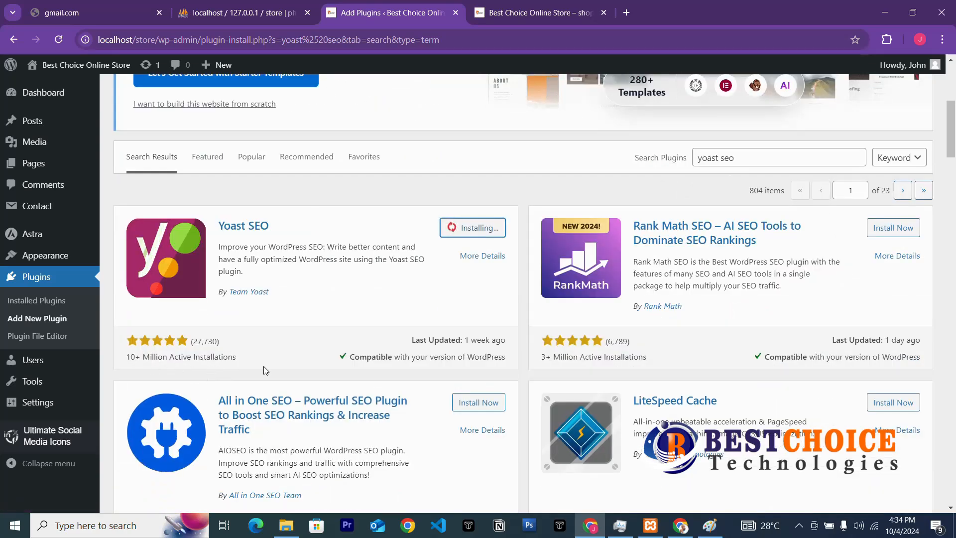
{"action": "scroll", "coordinate": [371, 367], "scroll_direction": "down", "scroll_amount": 3}
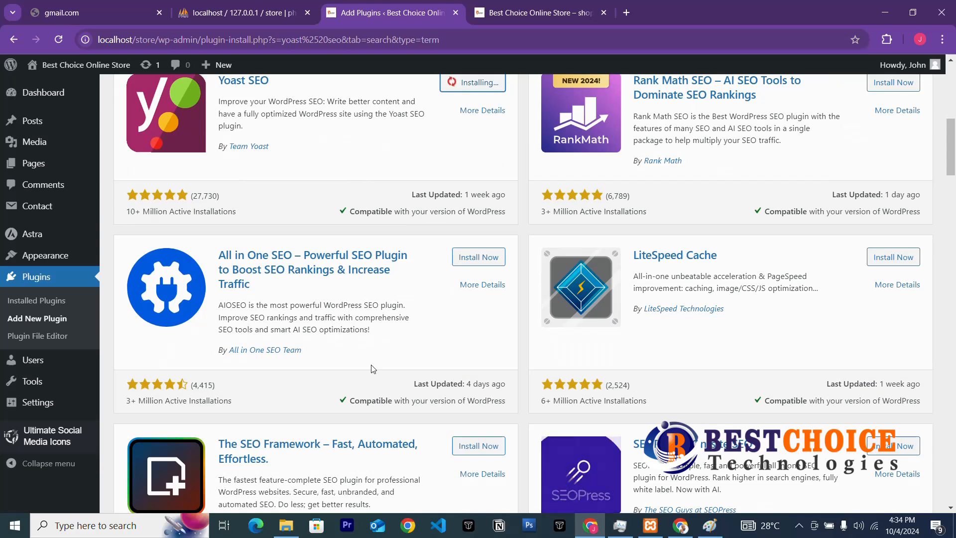
{"action": "scroll", "coordinate": [371, 368], "scroll_direction": "up", "scroll_amount": 6}
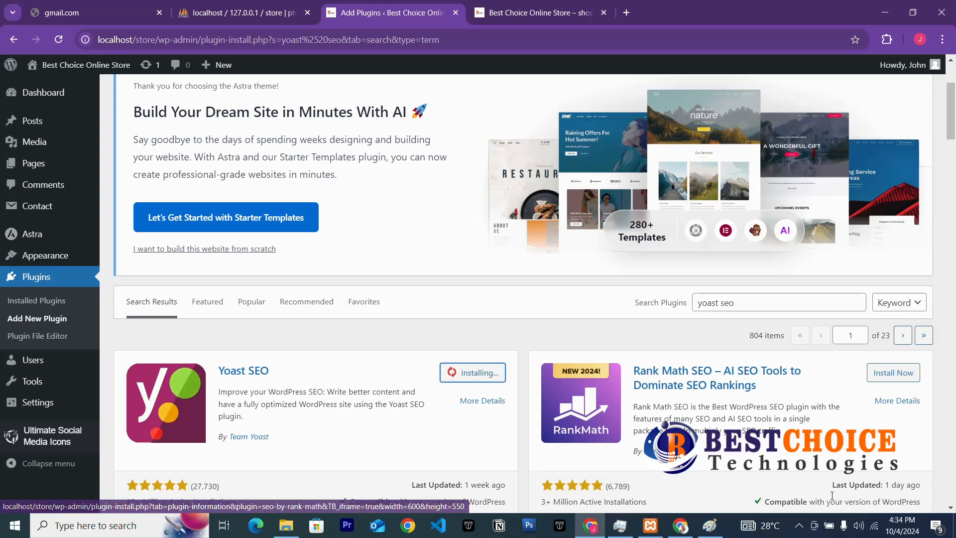
Activate the newly installed Yoast SEO plugin.
{"action": "left_click", "coordinate": [799, 525]}
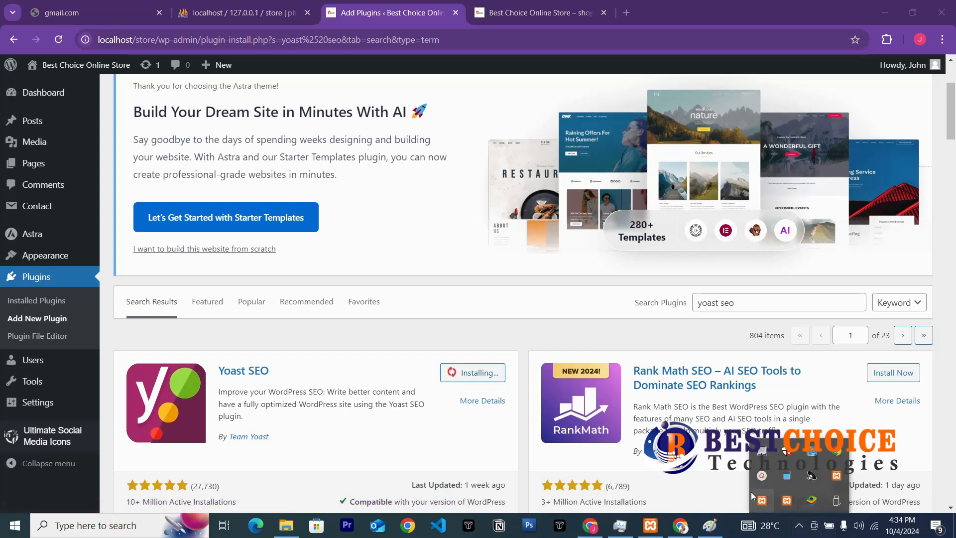
{"action": "left_click", "coordinate": [763, 480]}
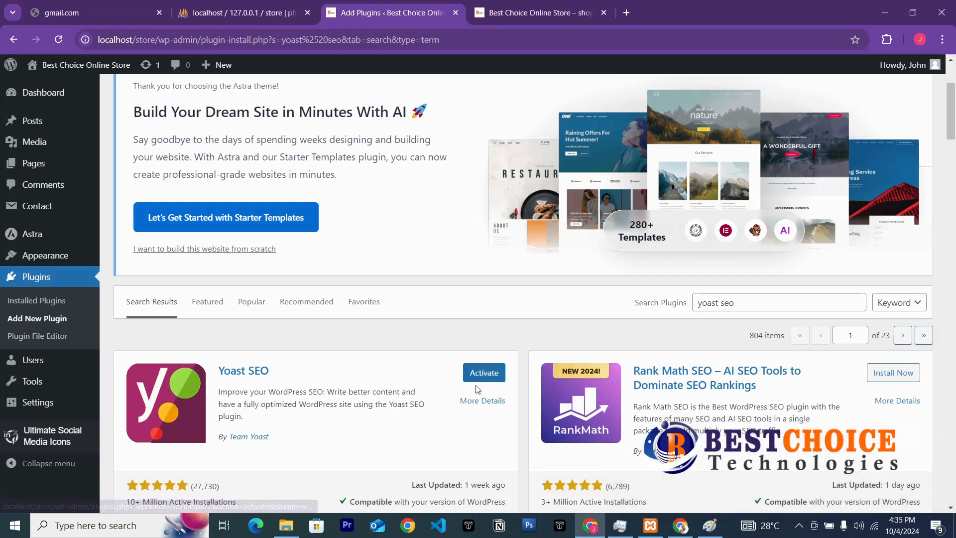
{"action": "left_click", "coordinate": [500, 381]}
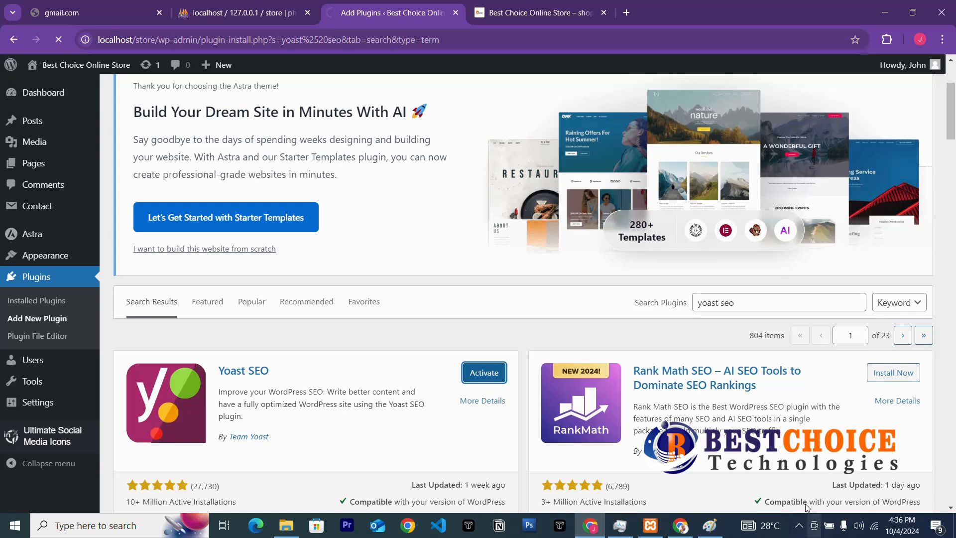
Activate Yoast SEO 23.5, the fourth plugin on the Installed Plugins list.
{"action": "left_click", "coordinate": [799, 525]}
{"action": "left_click", "coordinate": [773, 473]}
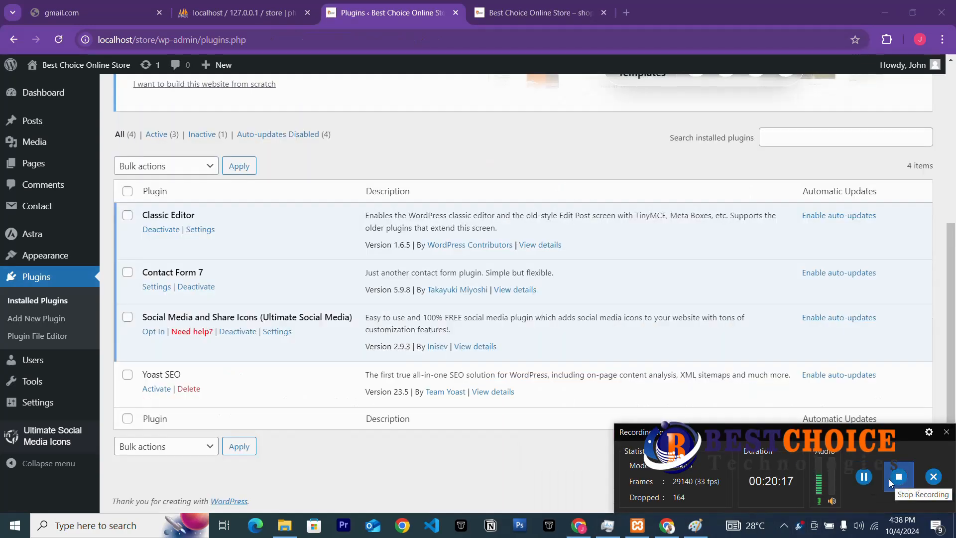
{"action": "left_click", "coordinate": [946, 432]}
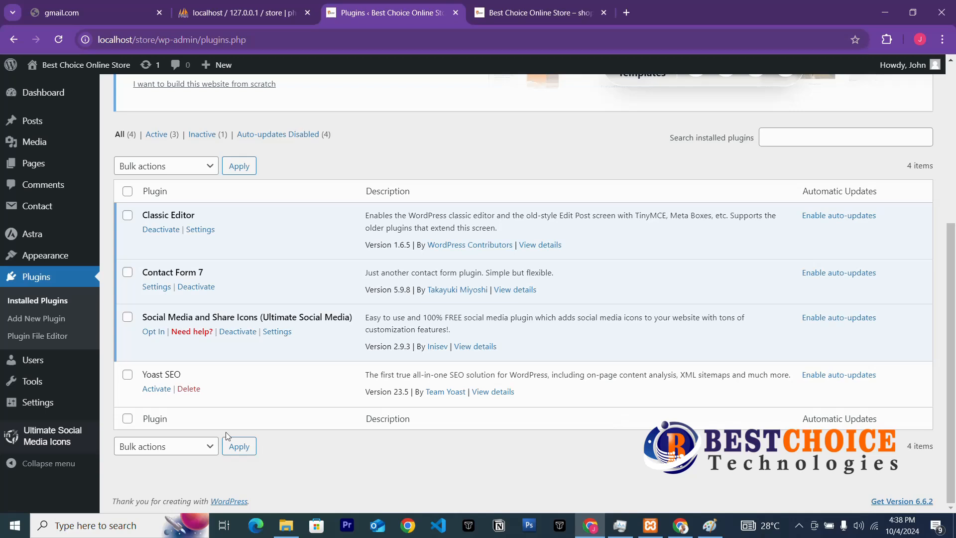
{"action": "left_click", "coordinate": [162, 390]}
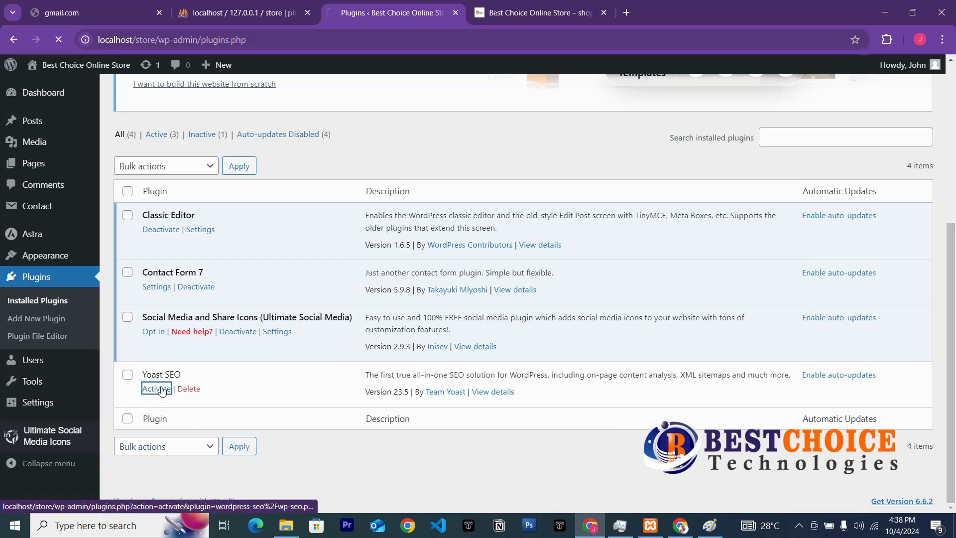
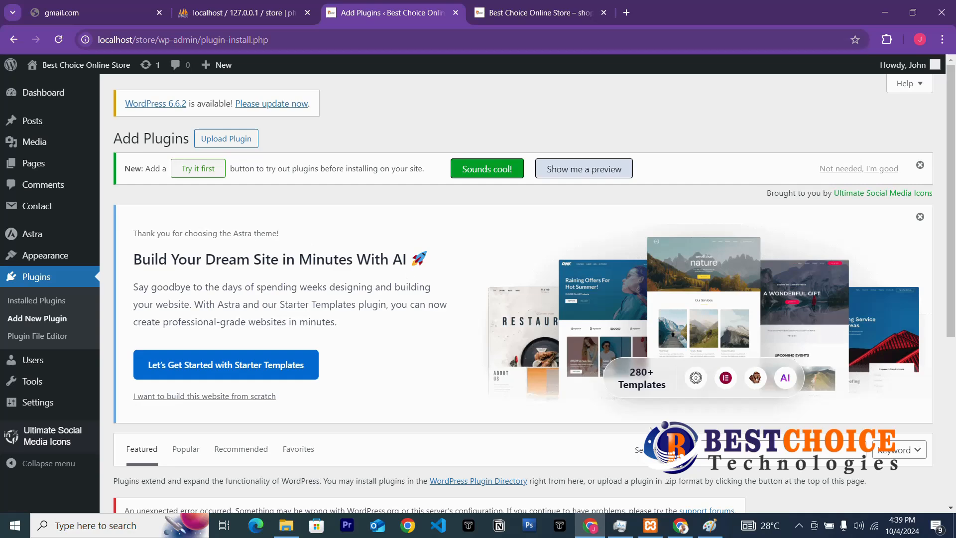
Search the plugin directory for 'hustle' and install the Hustle plugin.
{"action": "scroll", "coordinate": [650, 429], "scroll_direction": "down", "scroll_amount": 3}
{"action": "left_click", "coordinate": [708, 302]}
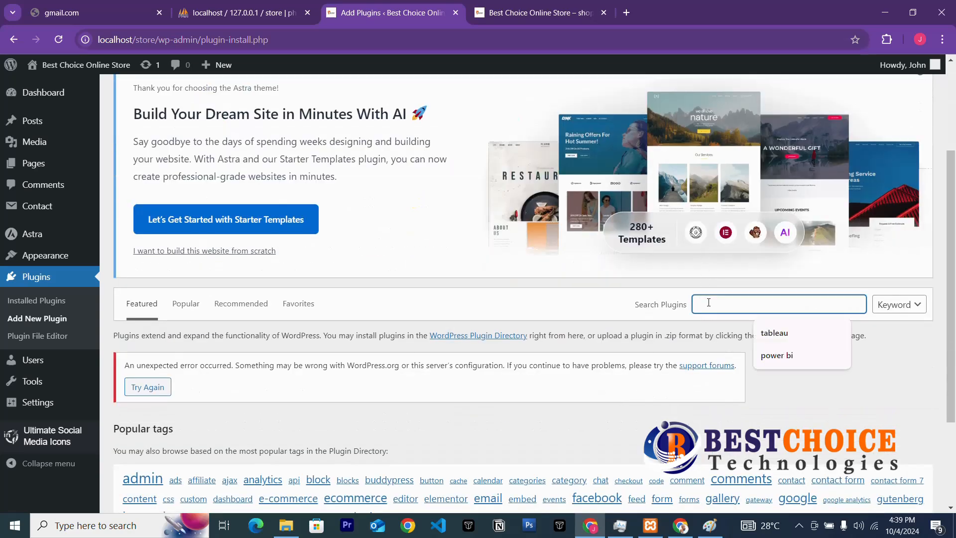
{"action": "type", "text": "hustle"}
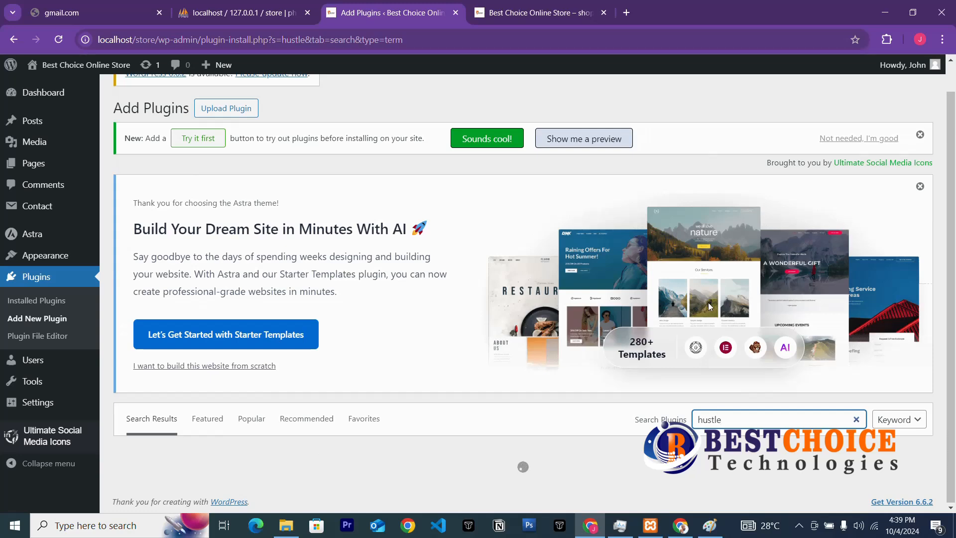
{"action": "scroll", "coordinate": [708, 303], "scroll_direction": "down", "scroll_amount": 2}
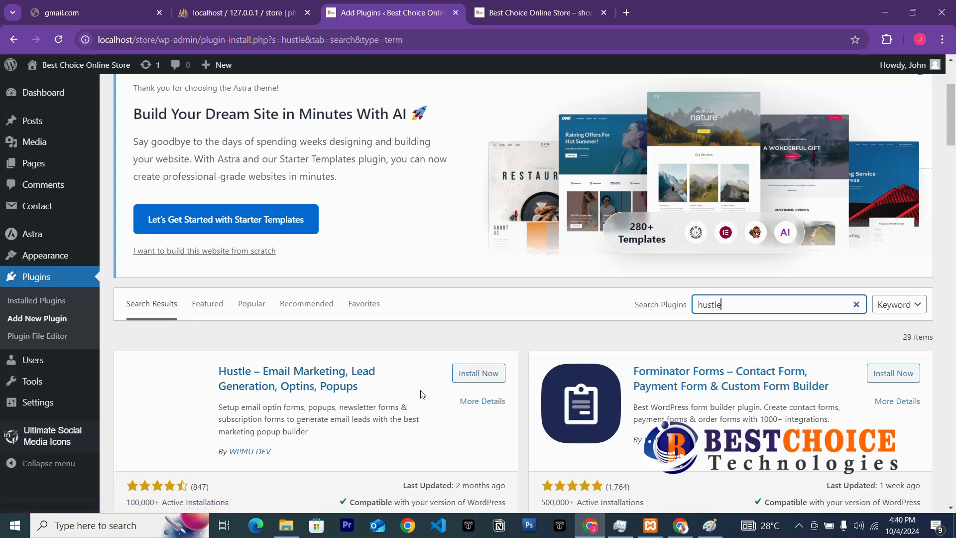
{"action": "left_click", "coordinate": [479, 379]}
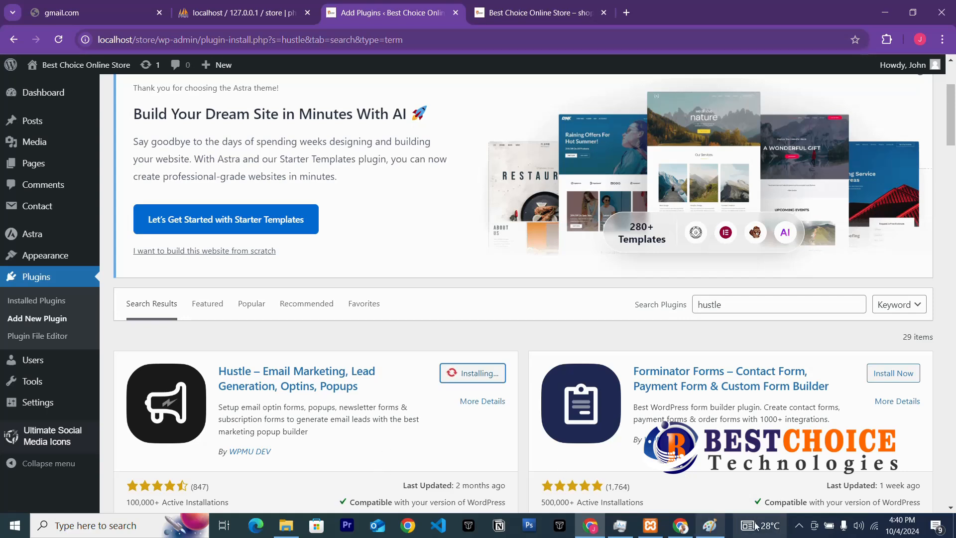
Activate the newly installed Hustle plugin.
{"action": "left_click", "coordinate": [796, 526]}
{"action": "left_click", "coordinate": [766, 453]}
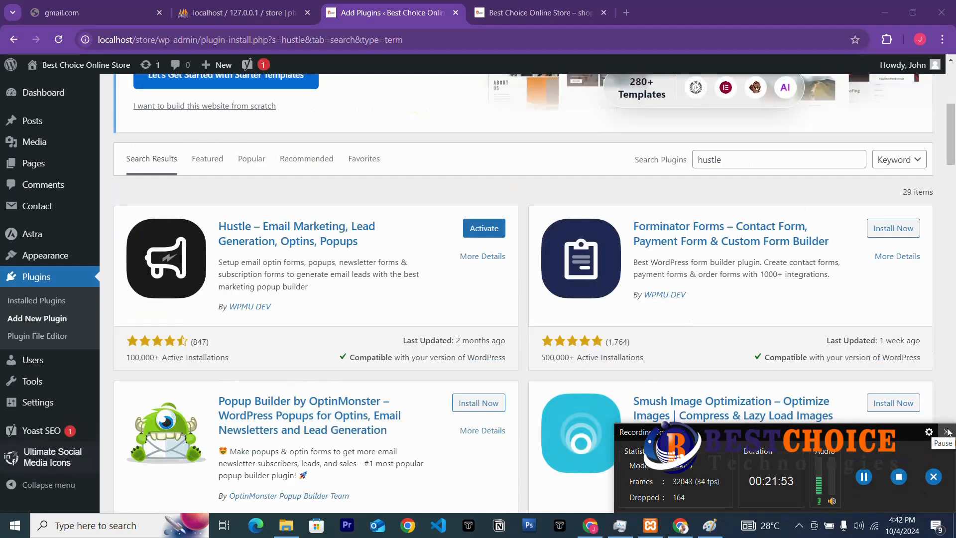
{"action": "left_click", "coordinate": [946, 431]}
{"action": "left_click", "coordinate": [485, 233]}
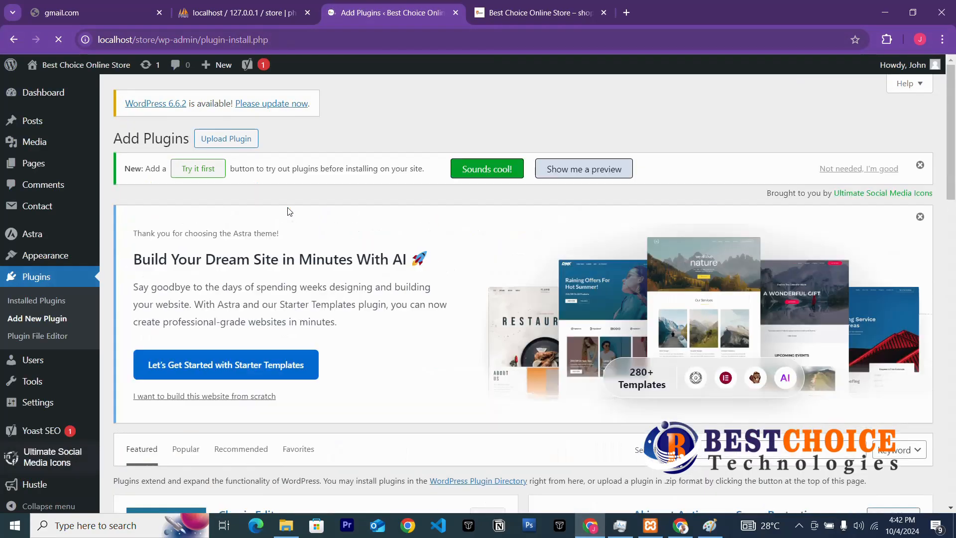
Search the plugin directory for 'mailchimp'.
{"action": "scroll", "coordinate": [323, 311], "scroll_direction": "down", "scroll_amount": 5}
{"action": "scroll", "coordinate": [327, 311], "scroll_direction": "up", "scroll_amount": 5}
{"action": "scroll", "coordinate": [677, 395], "scroll_direction": "down", "scroll_amount": 3}
{"action": "left_click", "coordinate": [730, 299]}
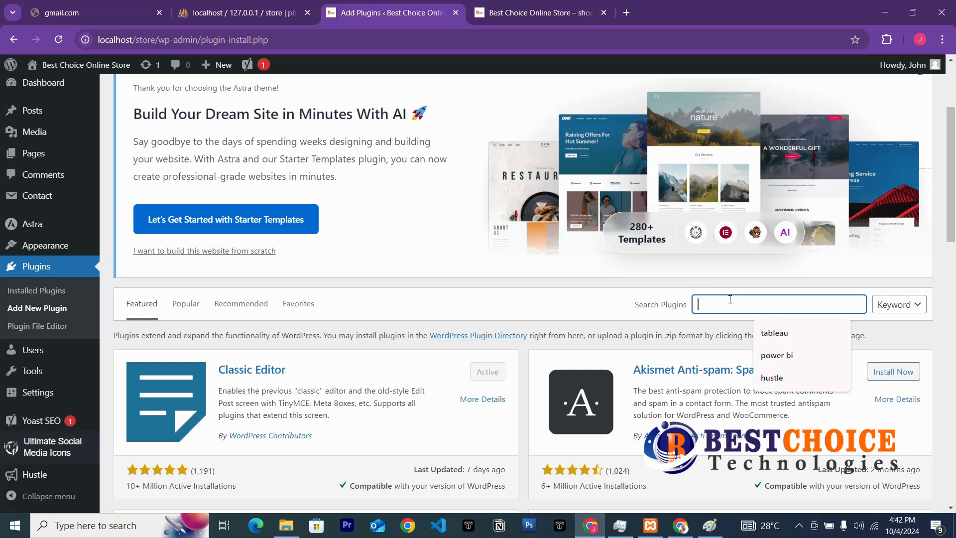
{"action": "type", "text": "wp"}
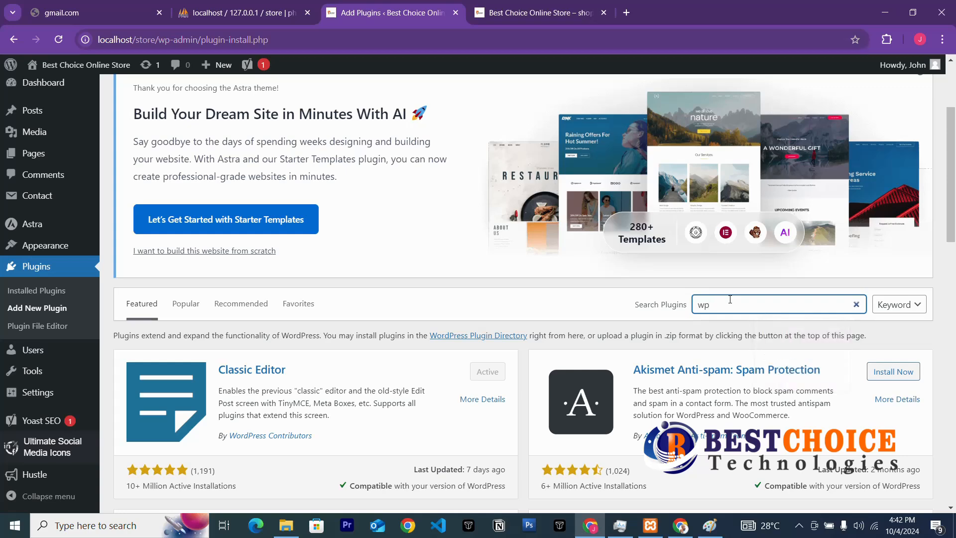
{"action": "key", "text": "BackSpace"}
{"action": "key", "text": "BackSpace"}
{"action": "type", "text": "mai"}
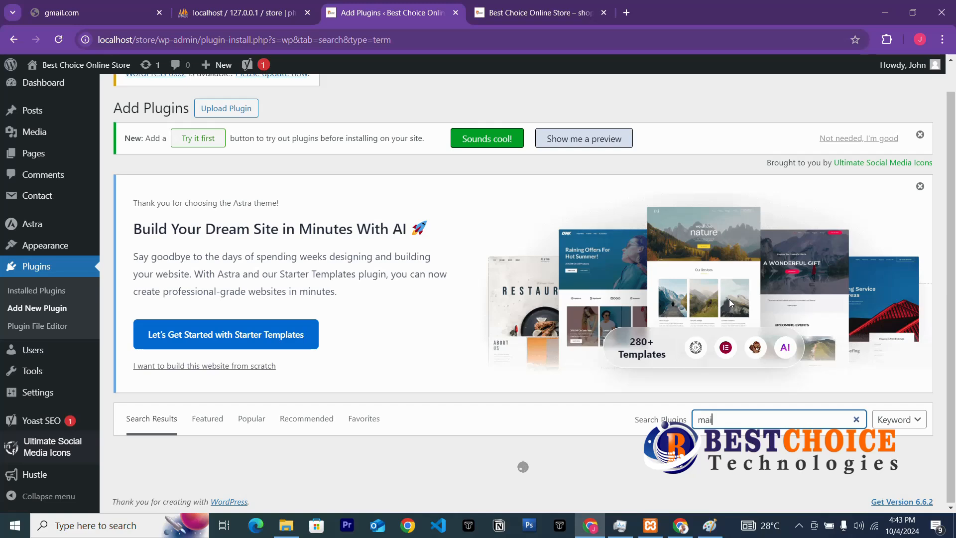
{"action": "type", "text": "lchim"}
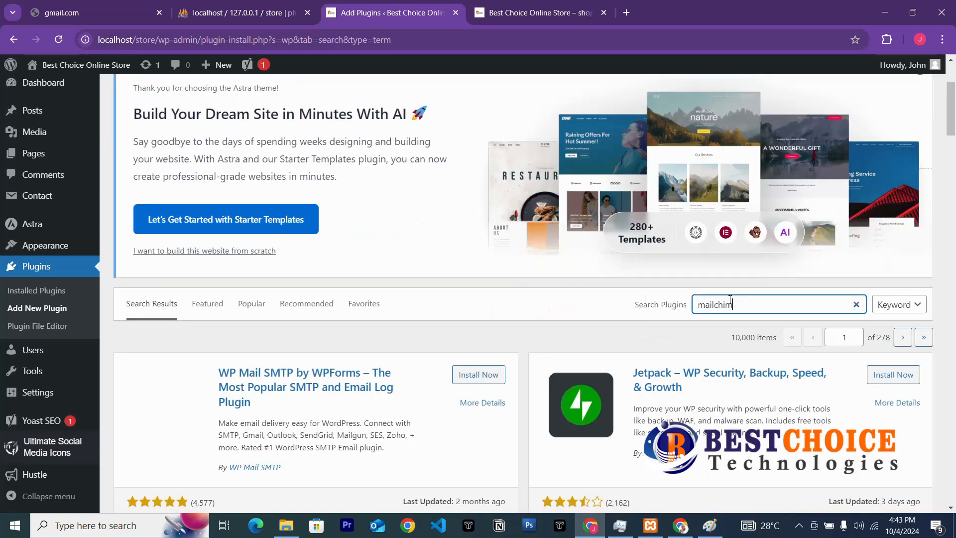
{"action": "type", "text": "p"}
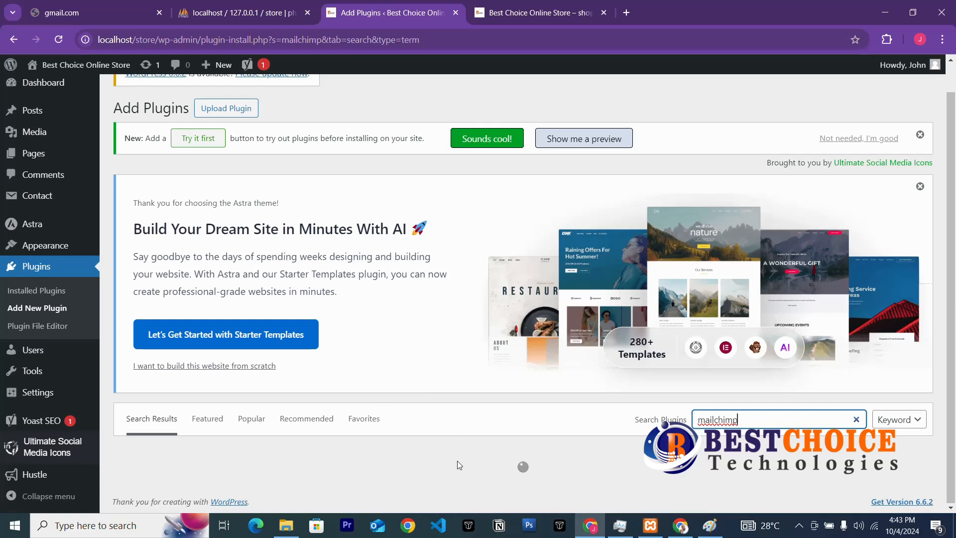
Install and activate MC4WP: Mailchimp for WordPress.
{"action": "scroll", "coordinate": [441, 462], "scroll_direction": "down", "scroll_amount": 2}
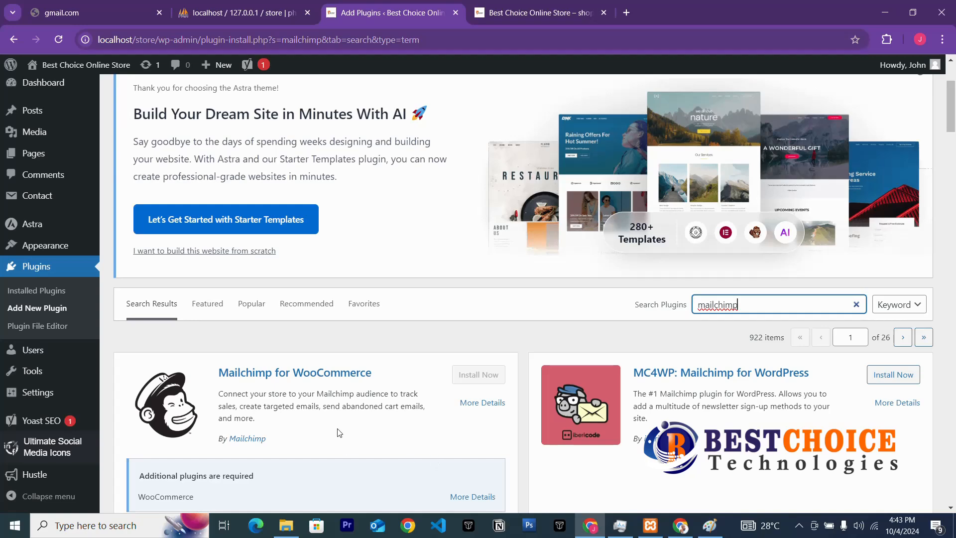
{"action": "scroll", "coordinate": [880, 384], "scroll_direction": "down", "scroll_amount": 3}
{"action": "scroll", "coordinate": [802, 348], "scroll_direction": "up", "scroll_amount": 3}
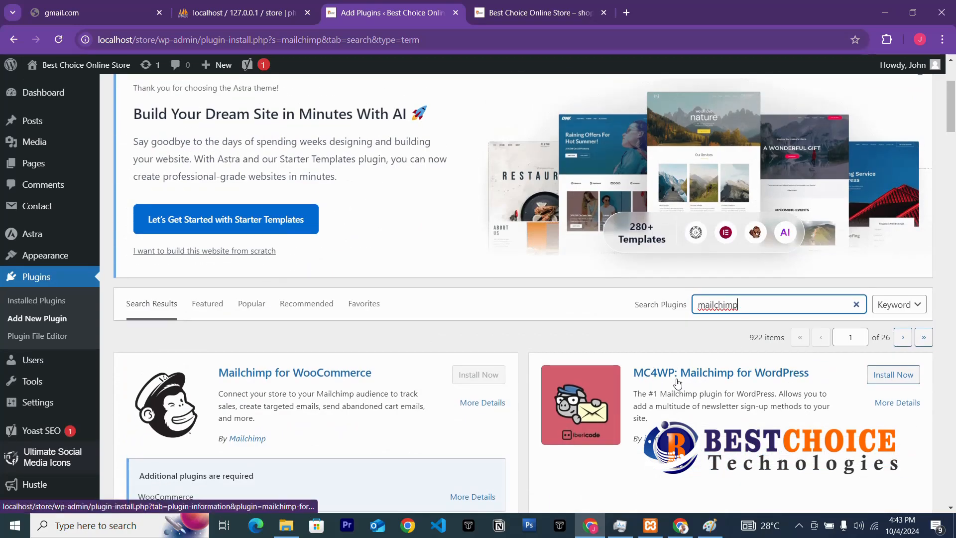
{"action": "left_click", "coordinate": [884, 380]}
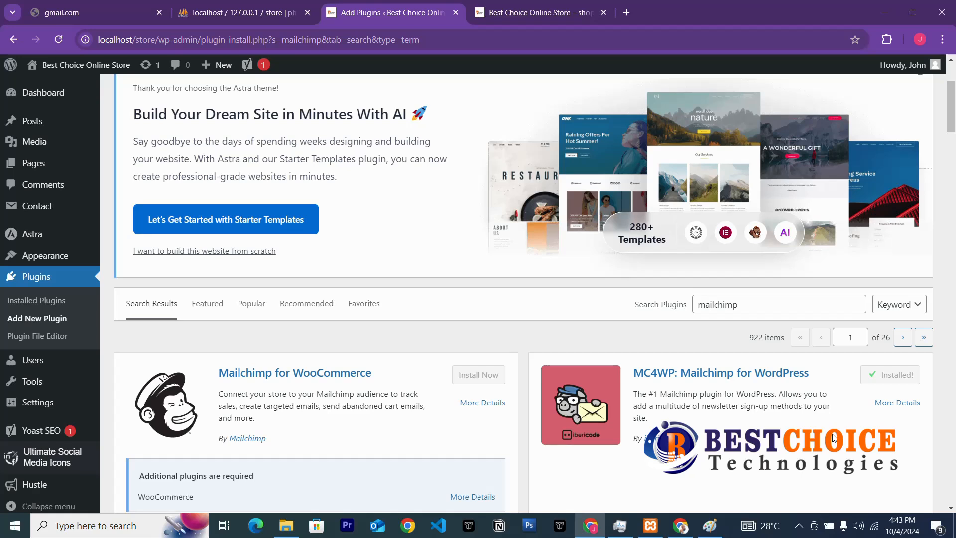
{"action": "left_click", "coordinate": [907, 377]}
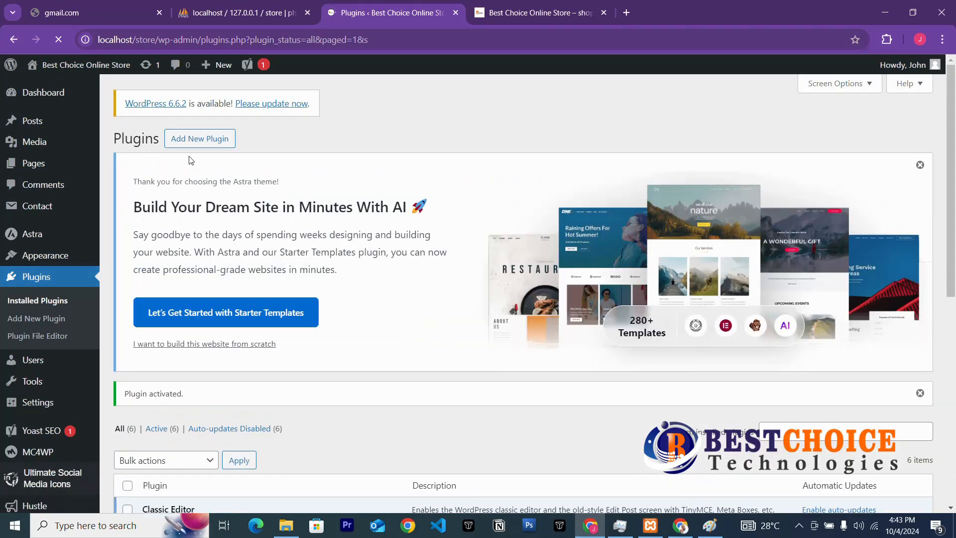
Search the Add Plugins page for 'elementor'.
{"action": "left_click", "coordinate": [197, 141]}
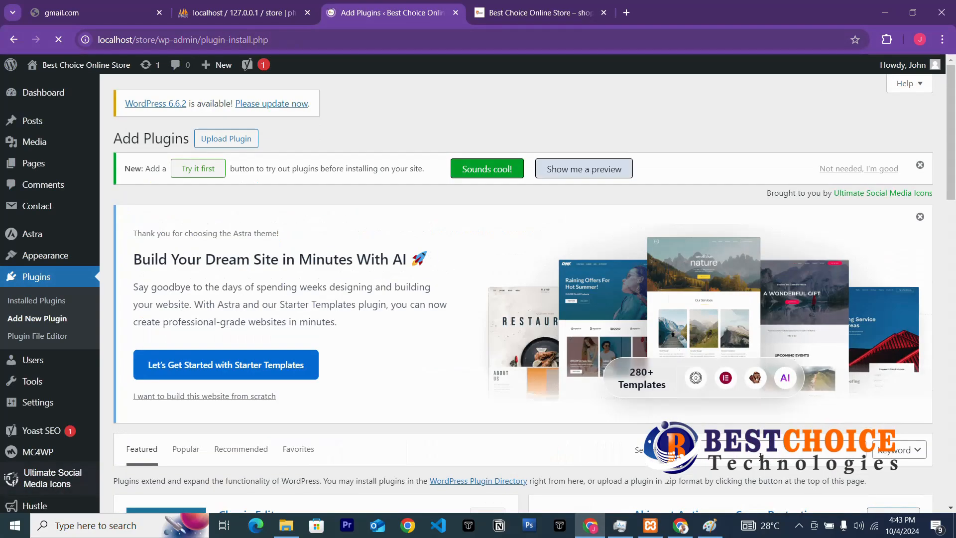
{"action": "left_click", "coordinate": [759, 452]}
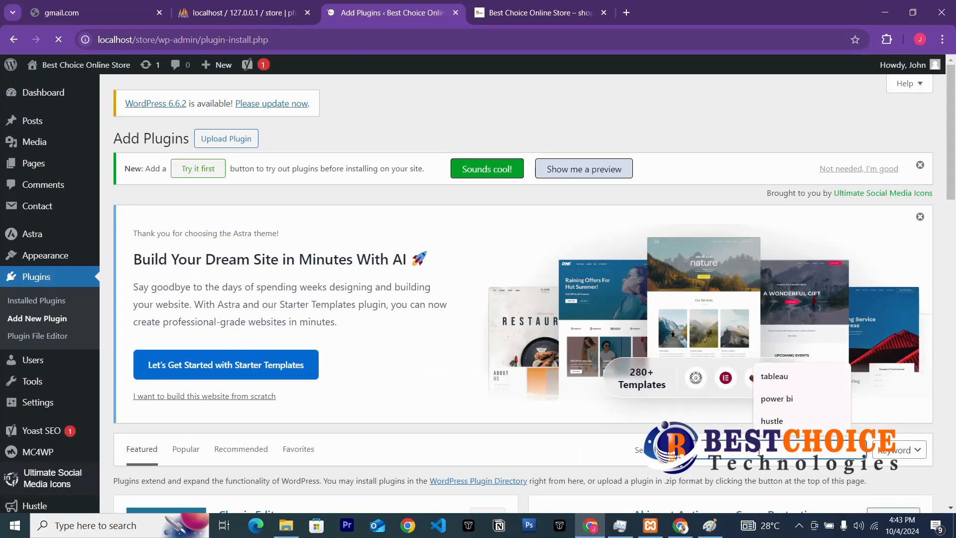
{"action": "type", "text": "pa"}
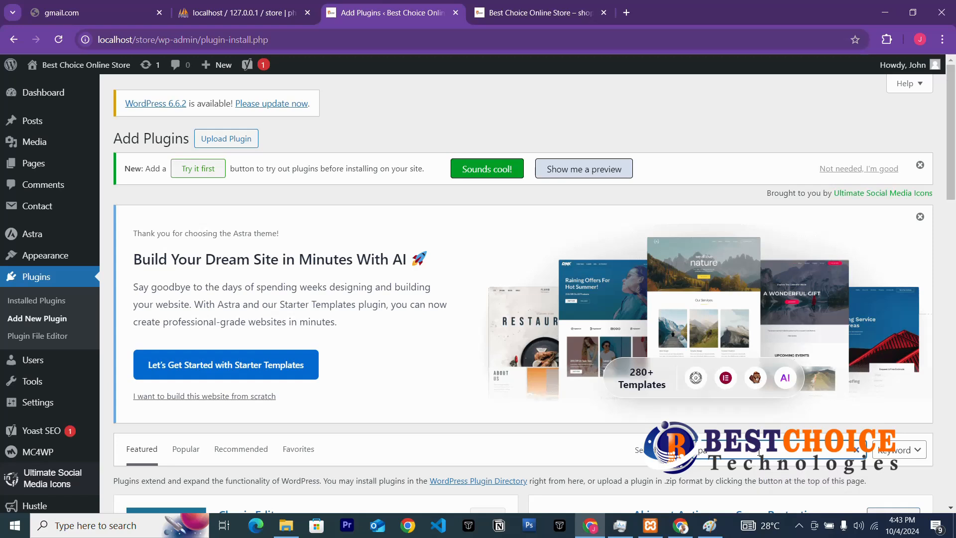
{"action": "key", "text": "BackSpace"}
{"action": "key", "text": "BackSpace"}
{"action": "type", "text": "elementor"}
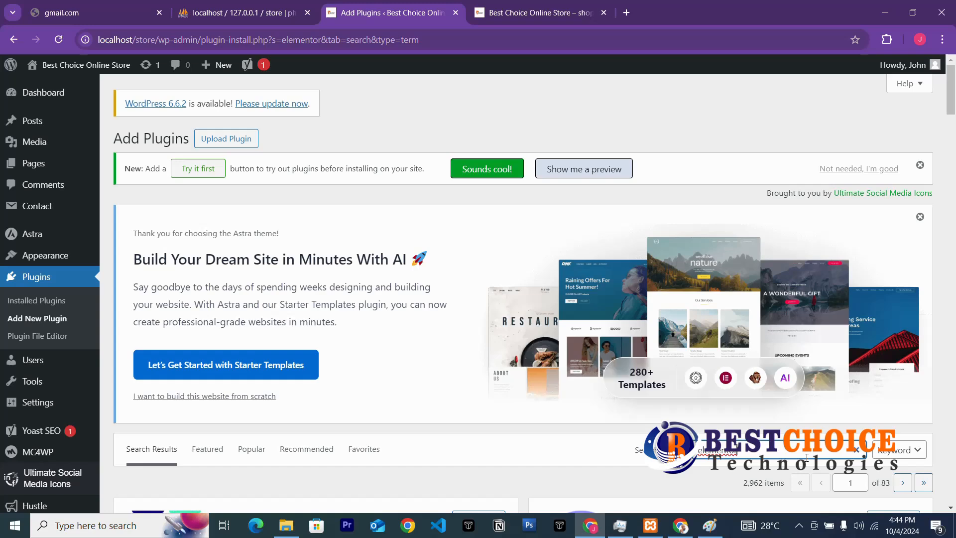
Activate the Elementor Website Builder plugin.
{"action": "left_click", "coordinate": [799, 525]}
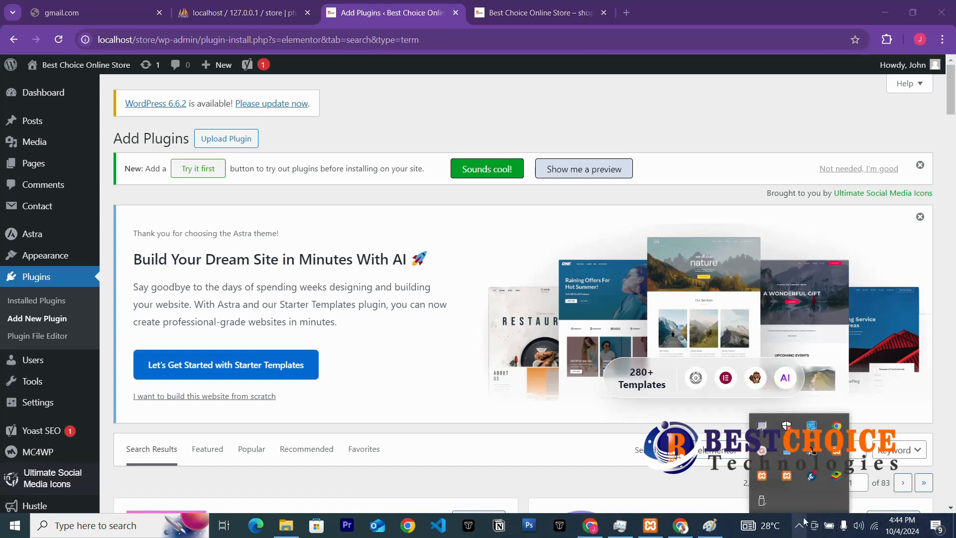
{"action": "left_click", "coordinate": [761, 452]}
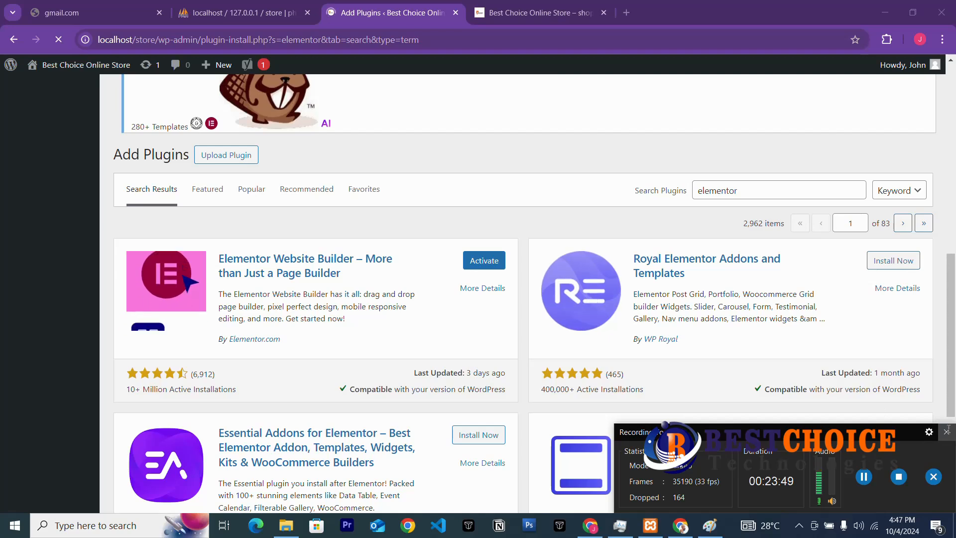
{"action": "left_click", "coordinate": [946, 431]}
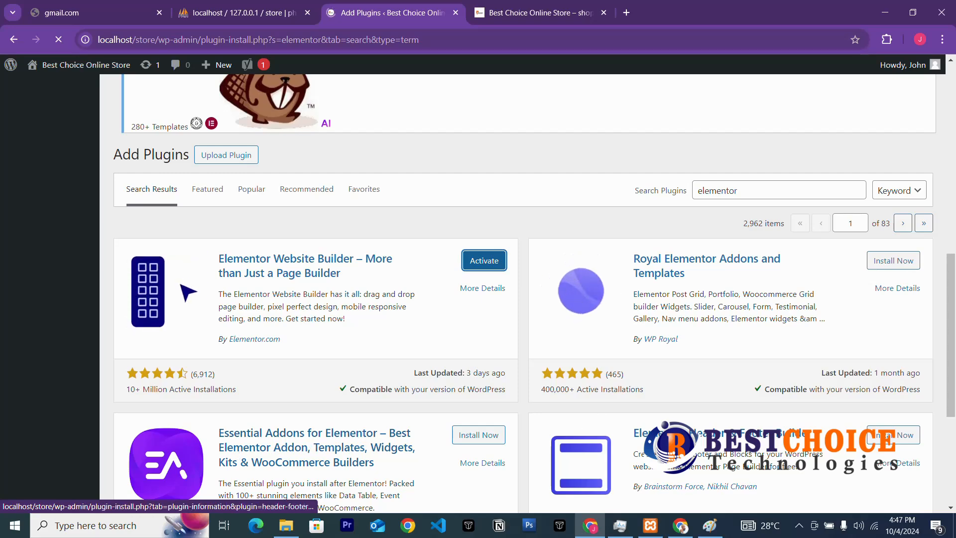
{"action": "scroll", "coordinate": [845, 451], "scroll_direction": "down", "scroll_amount": 3}
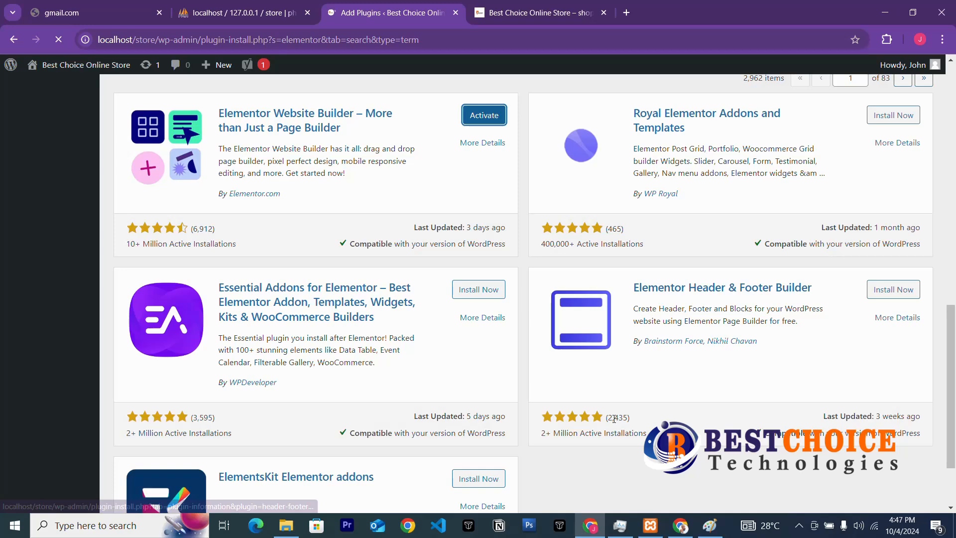
{"action": "scroll", "coordinate": [572, 417], "scroll_direction": "up", "scroll_amount": 6}
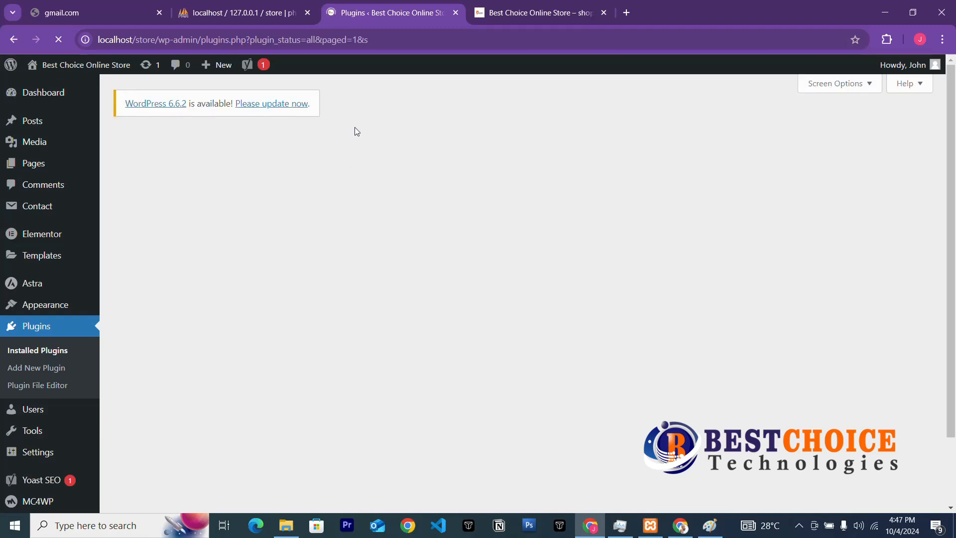
Scroll through the Installed Plugins list to review the seven active plugins.
{"action": "scroll", "coordinate": [387, 336], "scroll_direction": "down", "scroll_amount": 2}
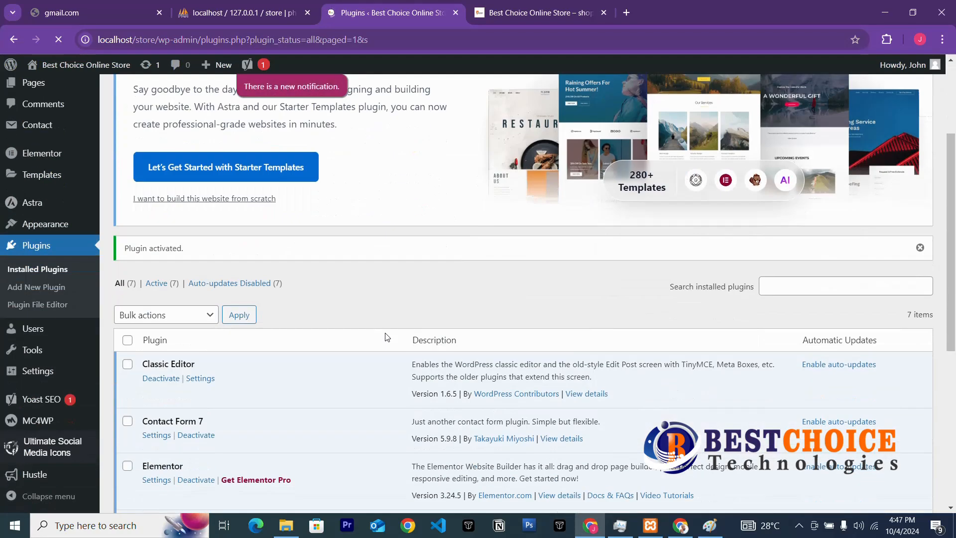
{"action": "scroll", "coordinate": [346, 308], "scroll_direction": "down", "scroll_amount": 3}
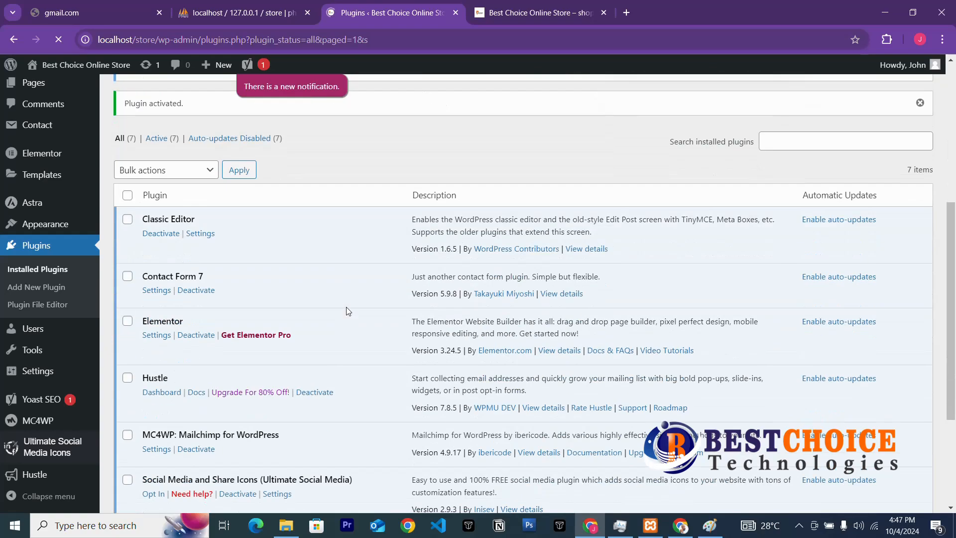
{"action": "scroll", "coordinate": [345, 307], "scroll_direction": "up", "scroll_amount": 5}
{"action": "scroll", "coordinate": [338, 320], "scroll_direction": "down", "scroll_amount": 4}
{"action": "scroll", "coordinate": [339, 324], "scroll_direction": "down", "scroll_amount": 3}
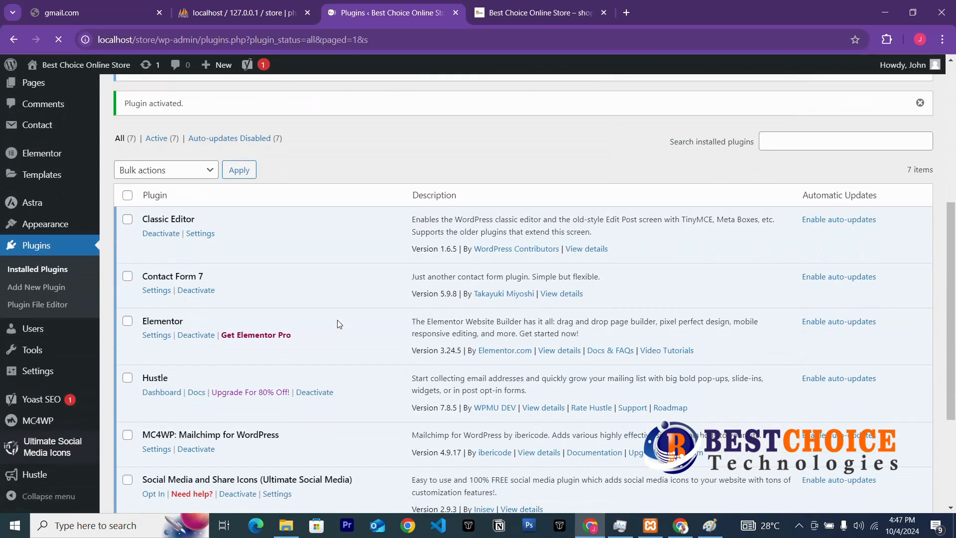
{"action": "scroll", "coordinate": [339, 324], "scroll_direction": "up", "scroll_amount": 6}
{"action": "scroll", "coordinate": [273, 291], "scroll_direction": "up", "scroll_amount": 3}
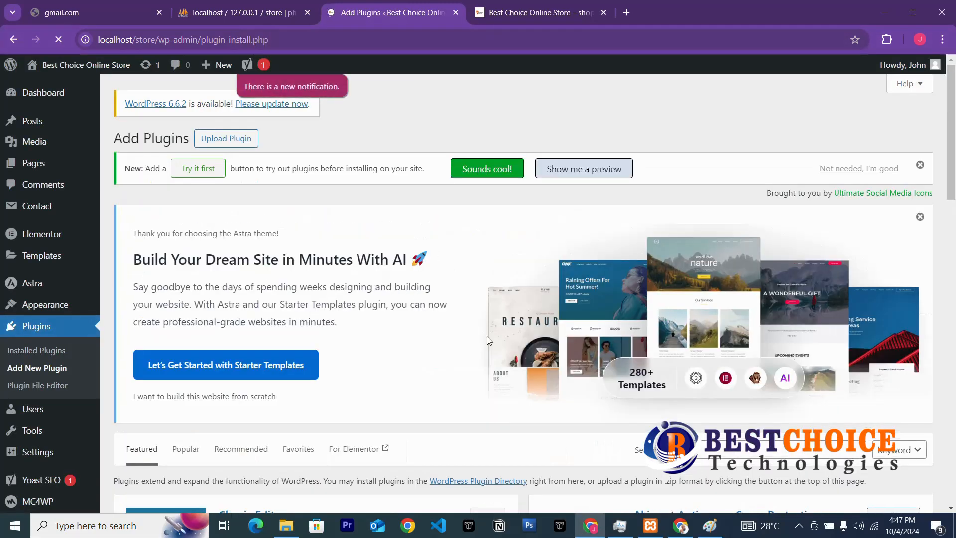
Search plugins for 'elementor' and activate Essential Addons for Elementor.
{"action": "scroll", "coordinate": [487, 336], "scroll_direction": "down", "scroll_amount": 3}
{"action": "left_click", "coordinate": [748, 299]}
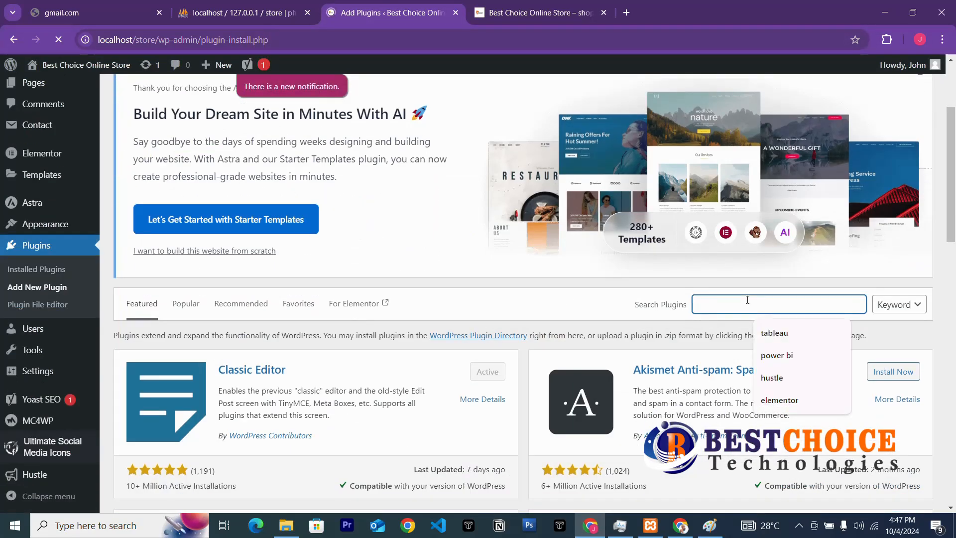
{"action": "type", "text": "ele"}
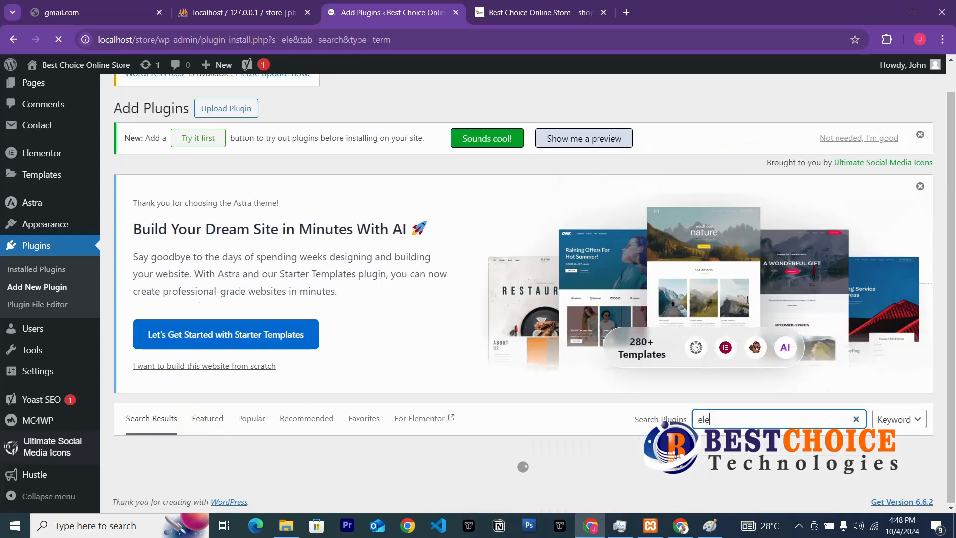
{"action": "type", "text": "mentor"}
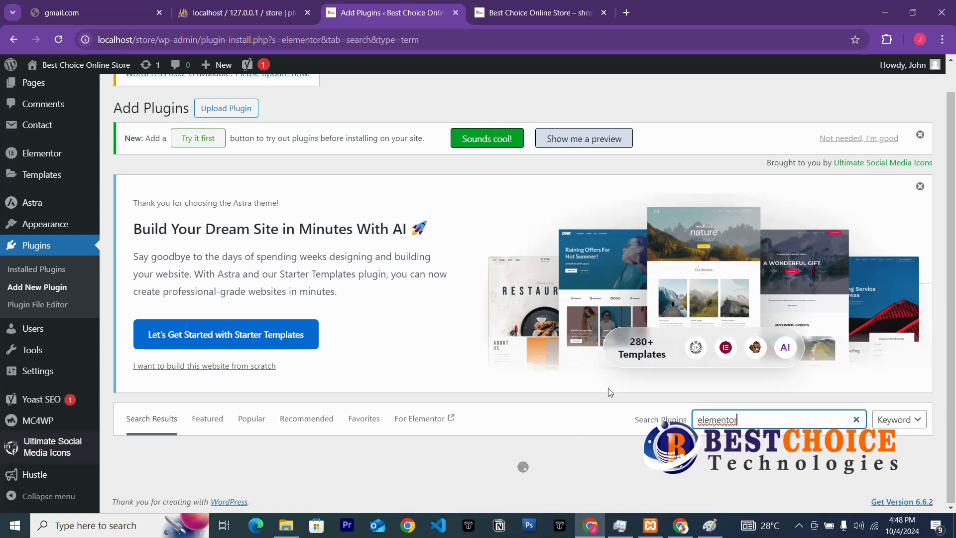
{"action": "scroll", "coordinate": [413, 405], "scroll_direction": "down", "scroll_amount": 3}
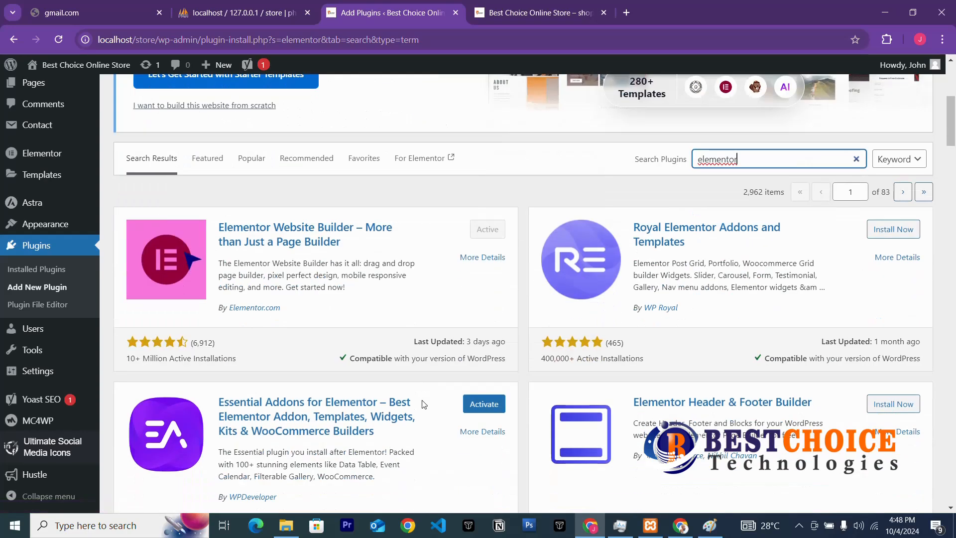
{"action": "left_click", "coordinate": [482, 404]}
Install Premium Addons for Elementor, then activate Essential Addons and confirm leaving the page.
{"action": "scroll", "coordinate": [695, 423], "scroll_direction": "down", "scroll_amount": 6}
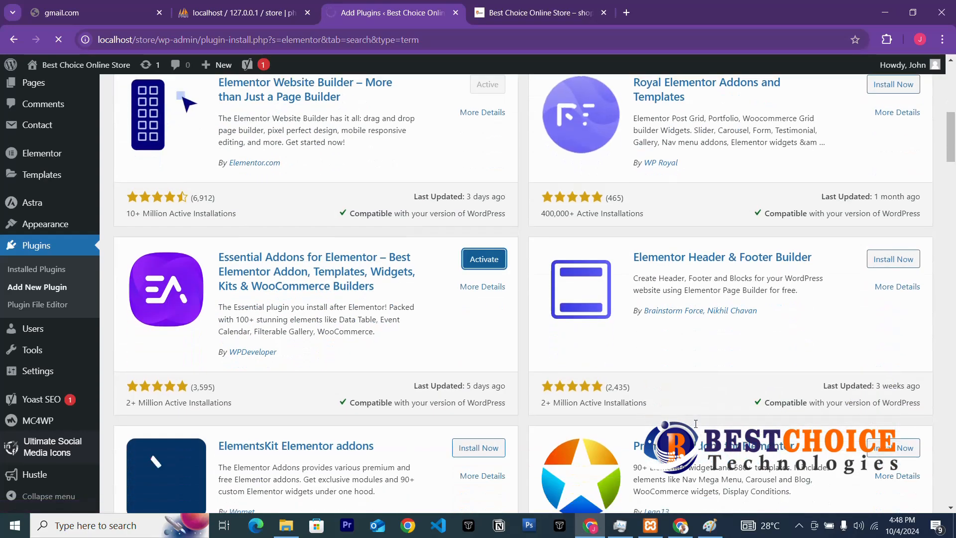
{"action": "left_click", "coordinate": [907, 304]}
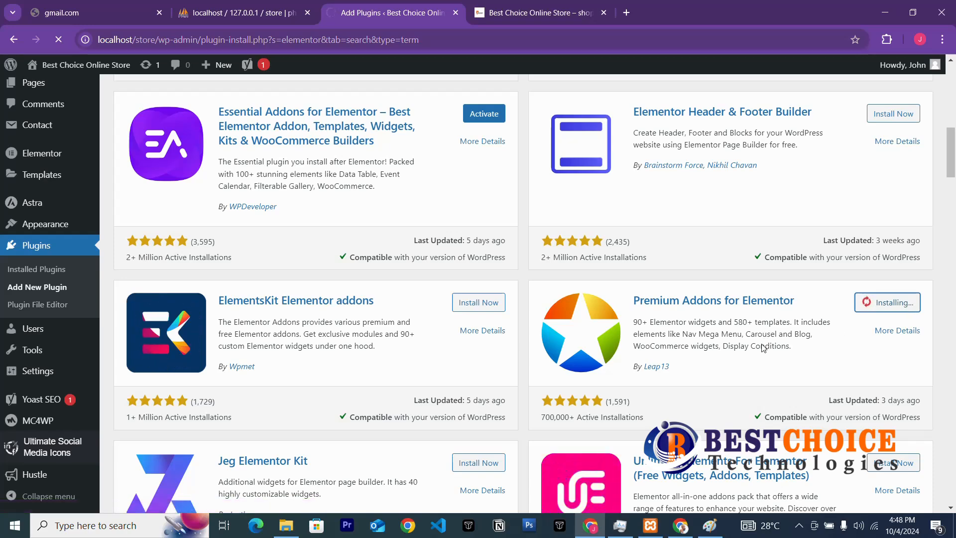
{"action": "scroll", "coordinate": [511, 301], "scroll_direction": "up", "scroll_amount": 3}
{"action": "left_click", "coordinate": [479, 259]}
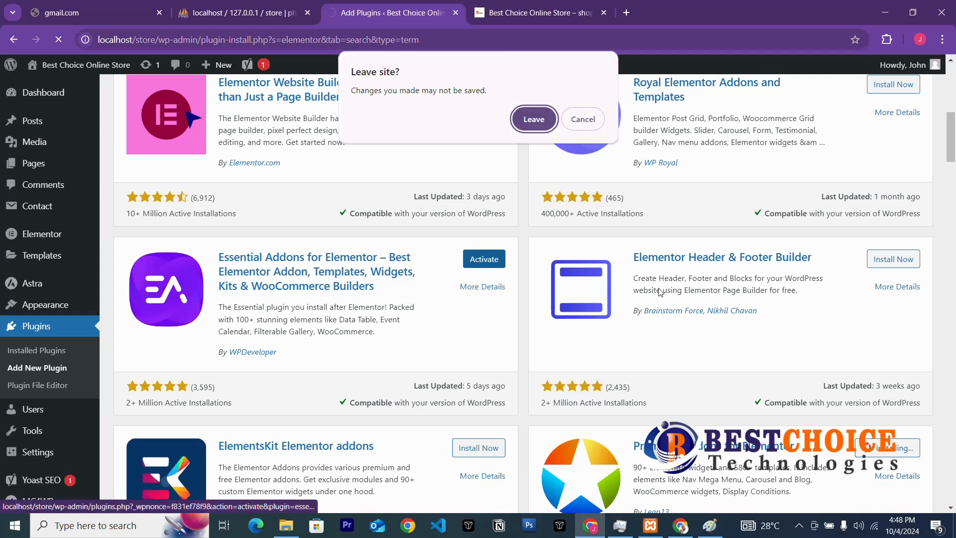
{"action": "left_click", "coordinate": [533, 119]}
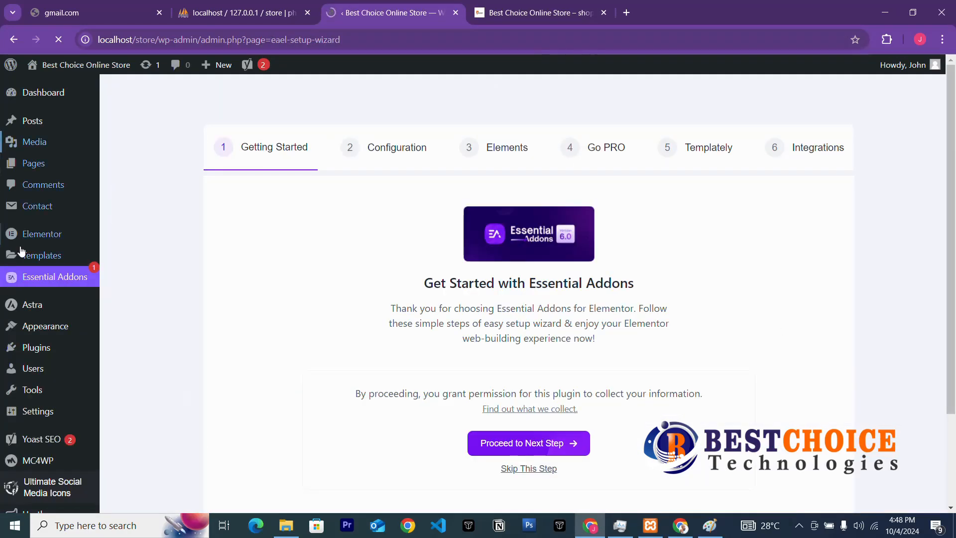
Finish the Essential Addons wizard in Basic mode with default elements, skipping data sharing and templates.
{"action": "mouse_move", "coordinate": [24, 348]}
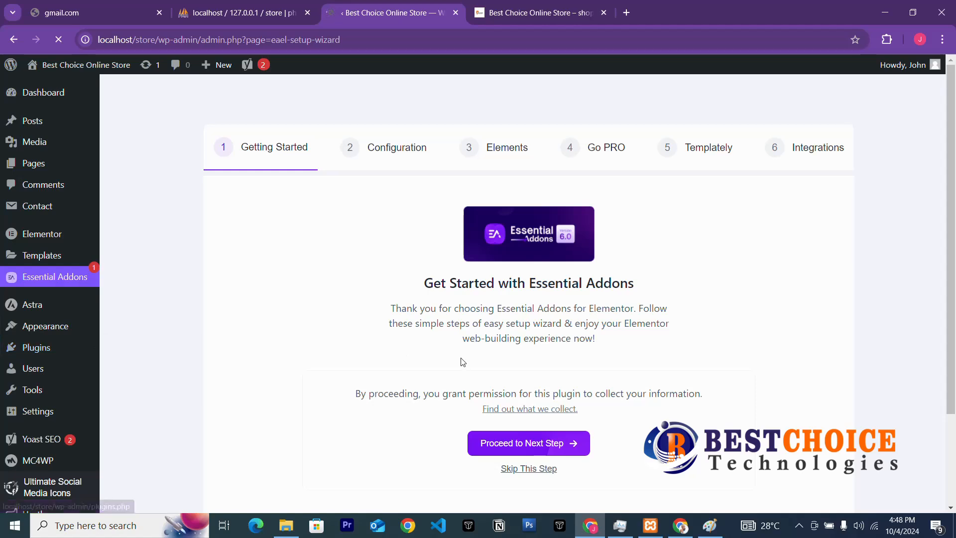
{"action": "scroll", "coordinate": [463, 361], "scroll_direction": "down", "scroll_amount": 3}
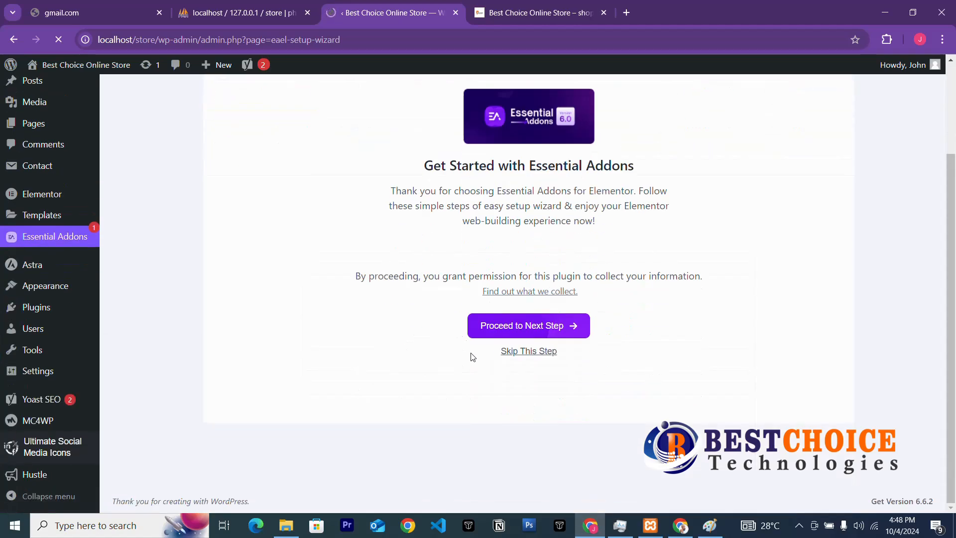
{"action": "left_click", "coordinate": [518, 352]}
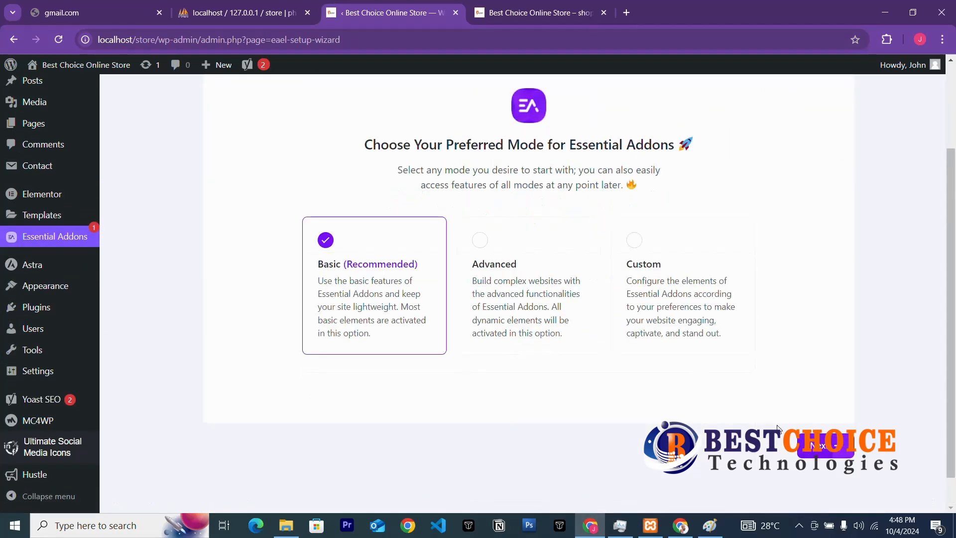
{"action": "left_click", "coordinate": [824, 445]}
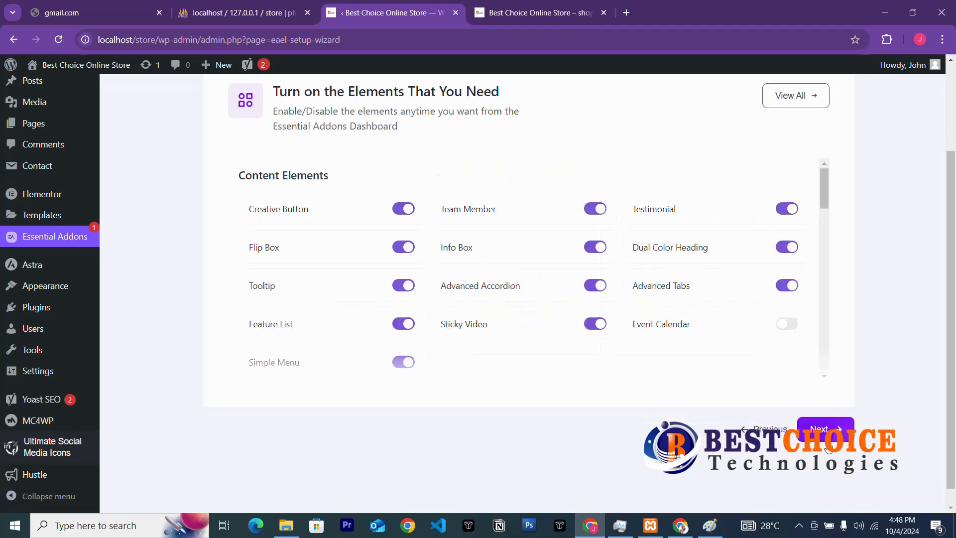
{"action": "left_click", "coordinate": [850, 426]}
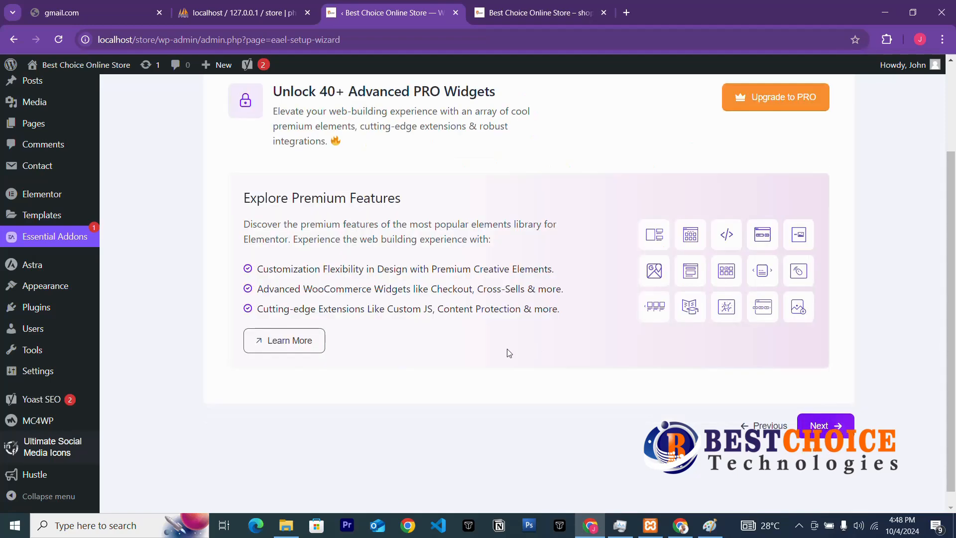
{"action": "left_click", "coordinate": [803, 426]}
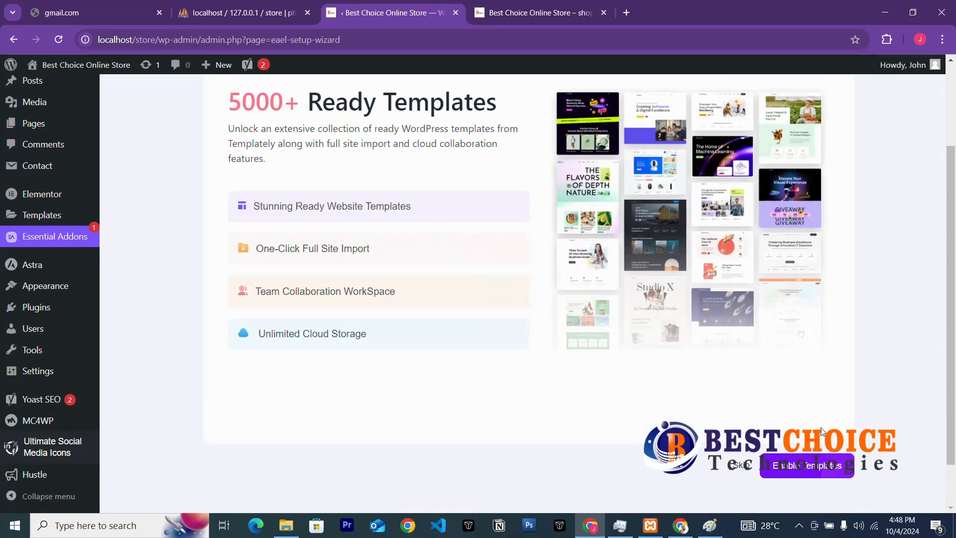
{"action": "left_click", "coordinate": [743, 466]}
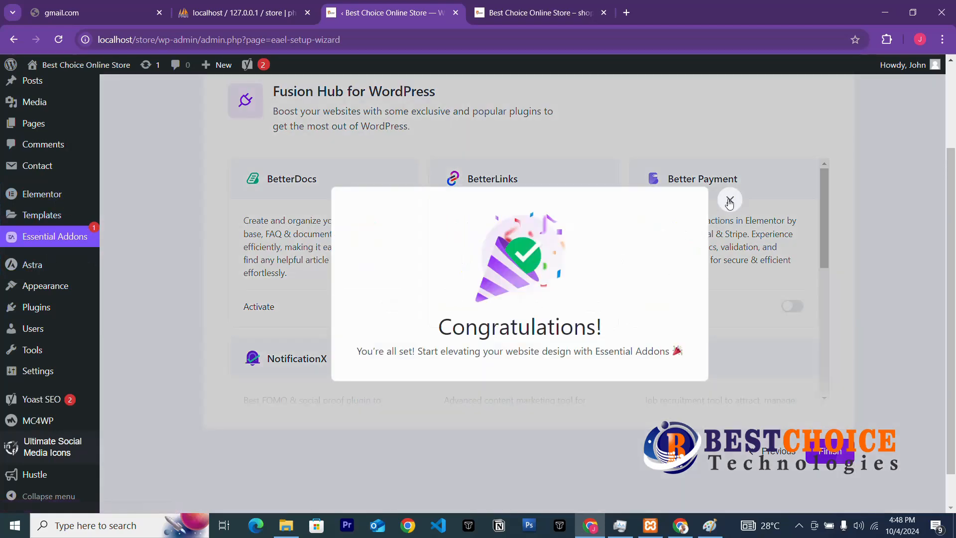
{"action": "left_click", "coordinate": [730, 202]}
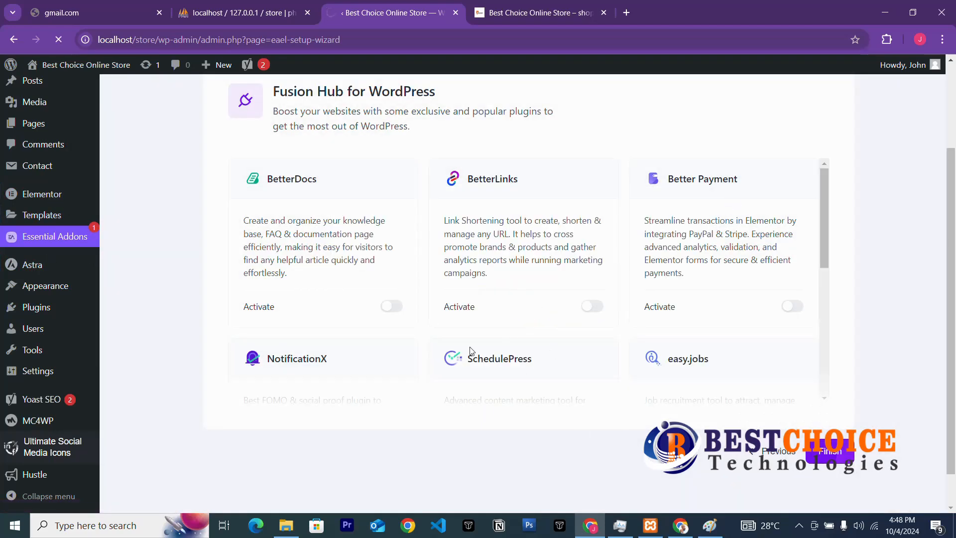
{"action": "scroll", "coordinate": [471, 351], "scroll_direction": "down", "scroll_amount": 3}
{"action": "scroll", "coordinate": [465, 359], "scroll_direction": "up", "scroll_amount": 3}
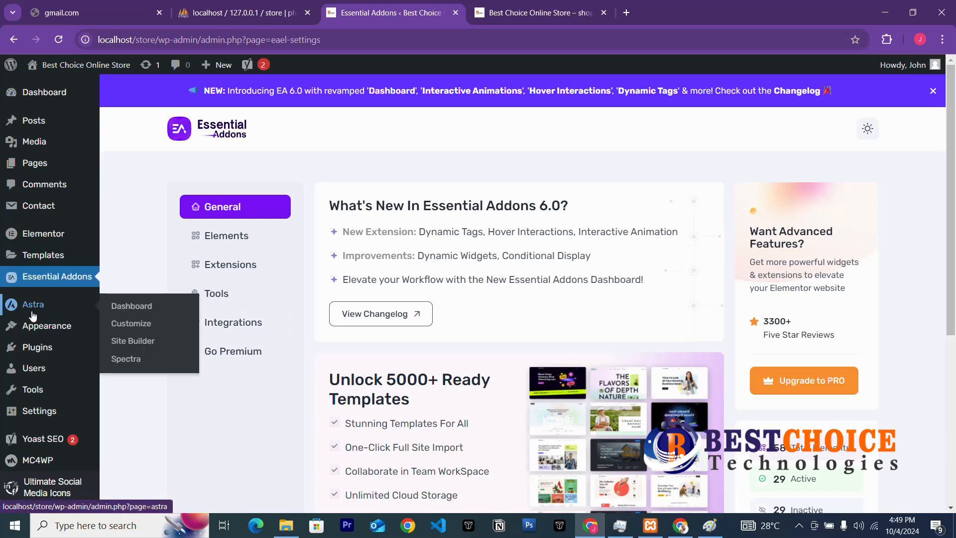
Activate Premium Addons for Elementor from the Installed Plugins list.
{"action": "mouse_move", "coordinate": [33, 368]}
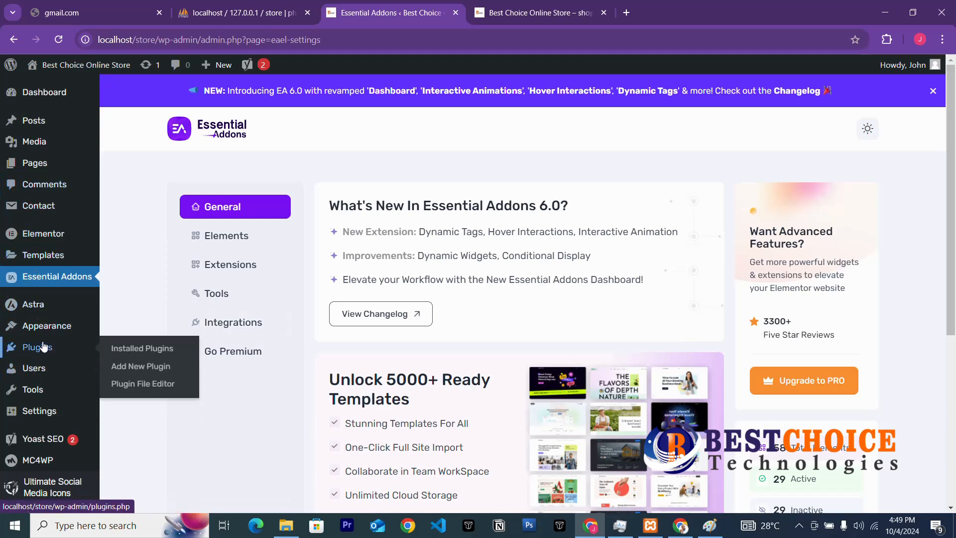
{"action": "left_click", "coordinate": [34, 347]}
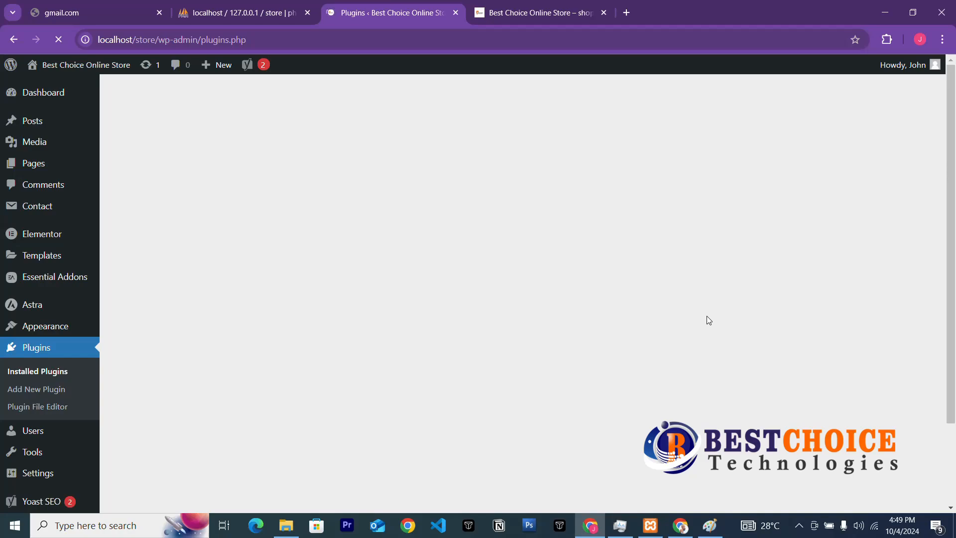
{"action": "scroll", "coordinate": [707, 317], "scroll_direction": "down", "scroll_amount": 8}
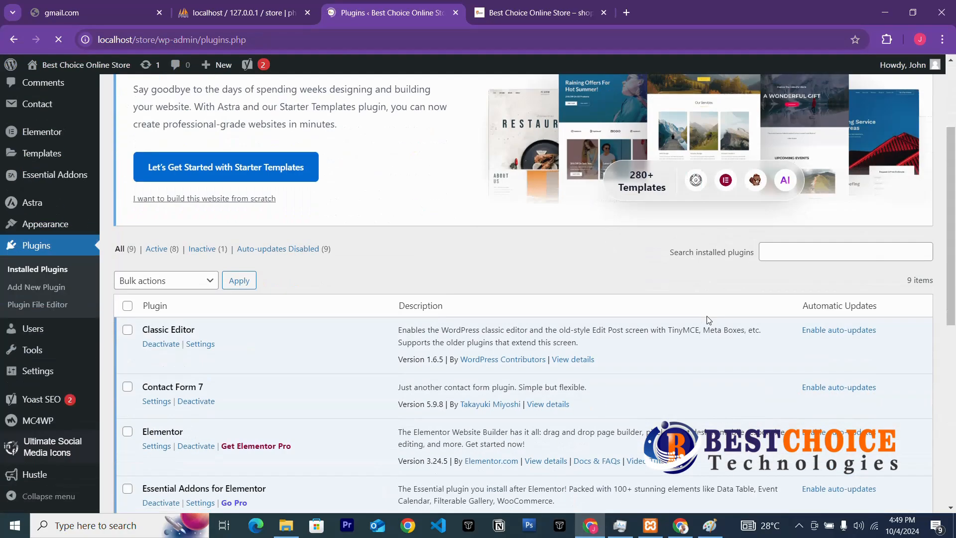
{"action": "scroll", "coordinate": [708, 319], "scroll_direction": "down", "scroll_amount": 3}
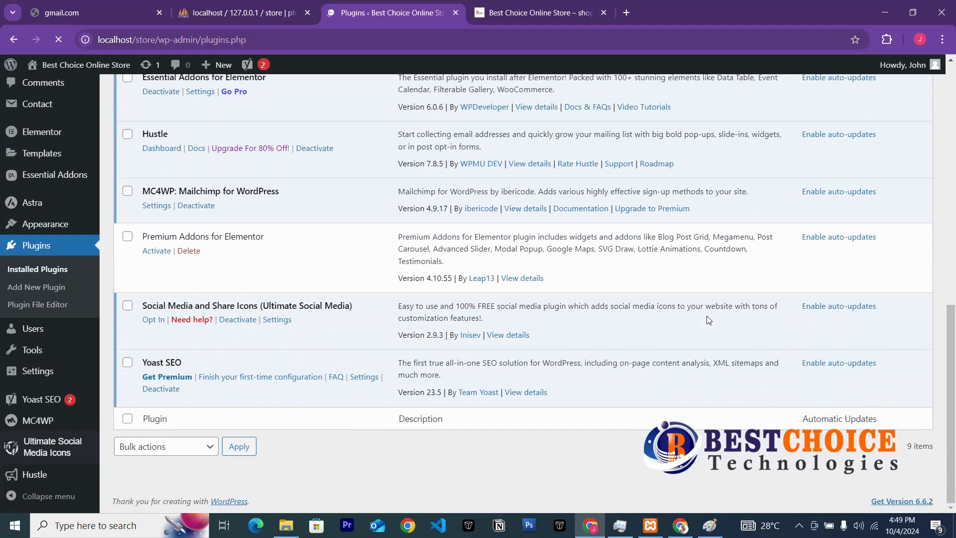
{"action": "scroll", "coordinate": [708, 320], "scroll_direction": "up", "scroll_amount": 3}
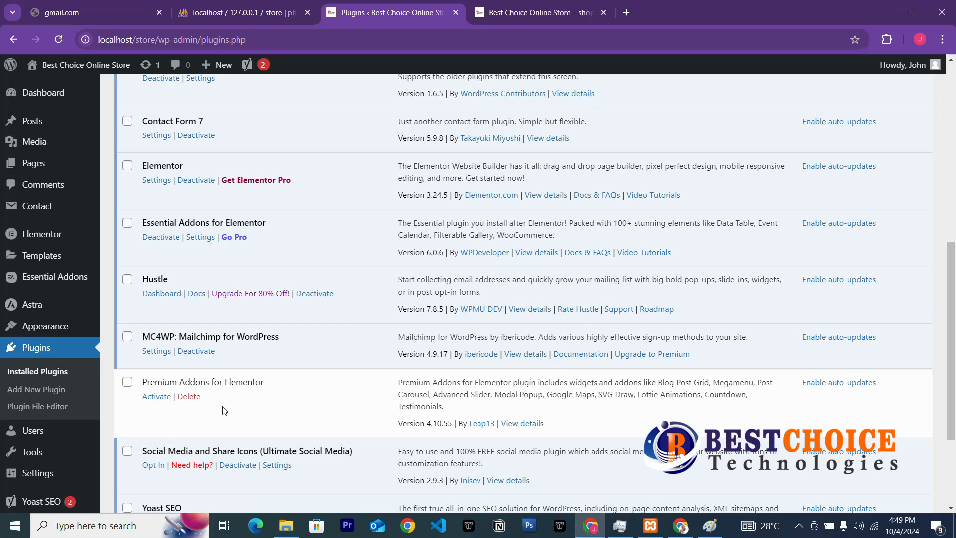
{"action": "left_click", "coordinate": [156, 396]}
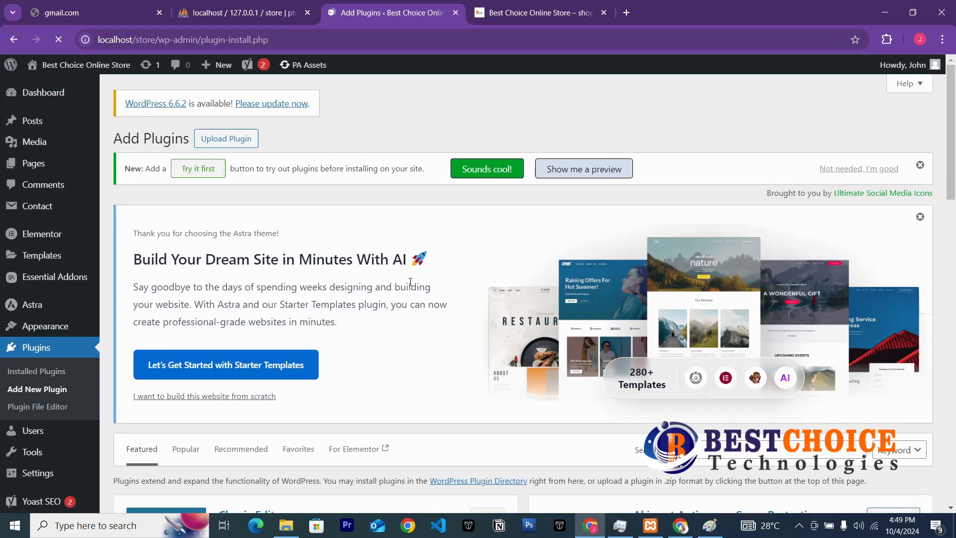
Search plugins for 'weocomm' (WooCommerce) and open a new blank Chrome tab.
{"action": "left_click", "coordinate": [752, 446]}
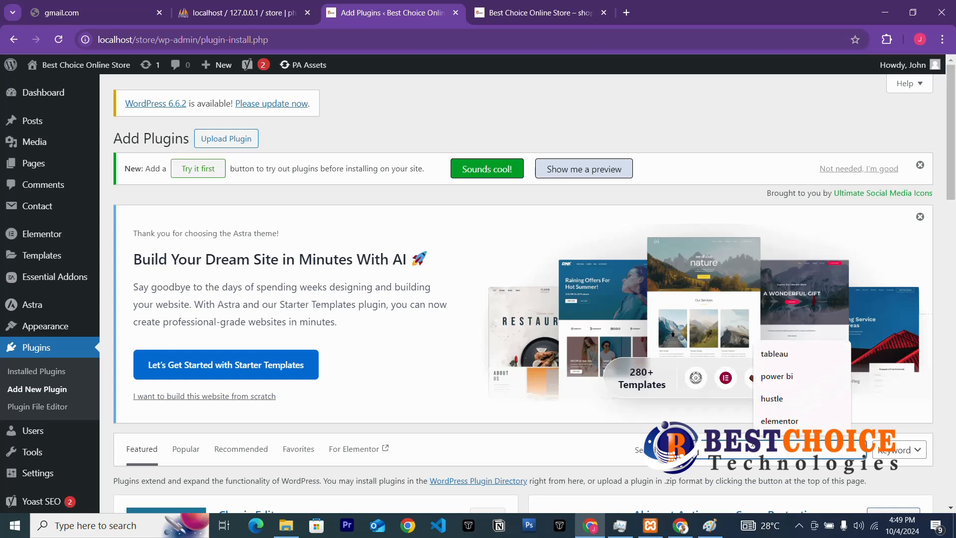
{"action": "type", "text": "we"}
{"action": "type", "text": "oco"}
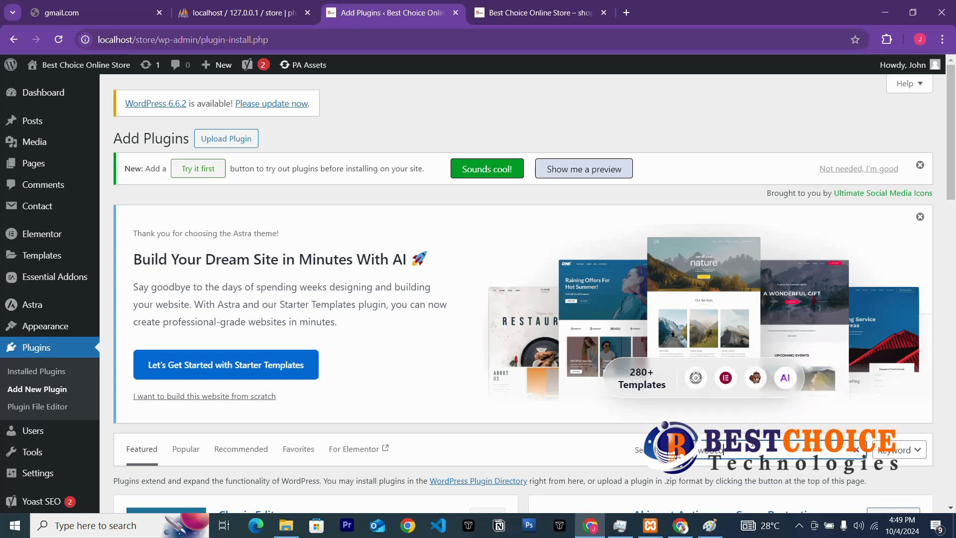
{"action": "type", "text": "mmerce"}
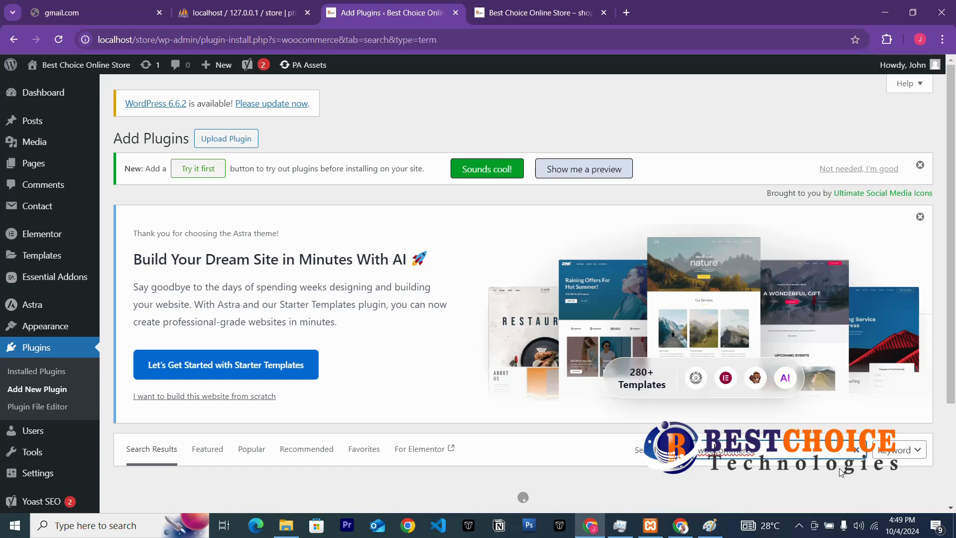
{"action": "scroll", "coordinate": [782, 433], "scroll_direction": "down", "scroll_amount": 1}
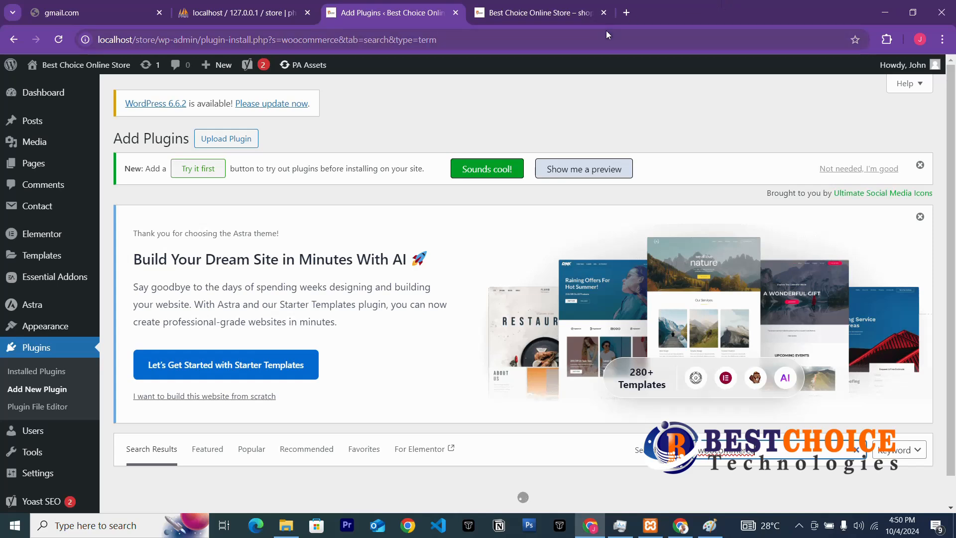
{"action": "left_click", "coordinate": [625, 14]}
{"action": "left_click", "coordinate": [617, 43]}
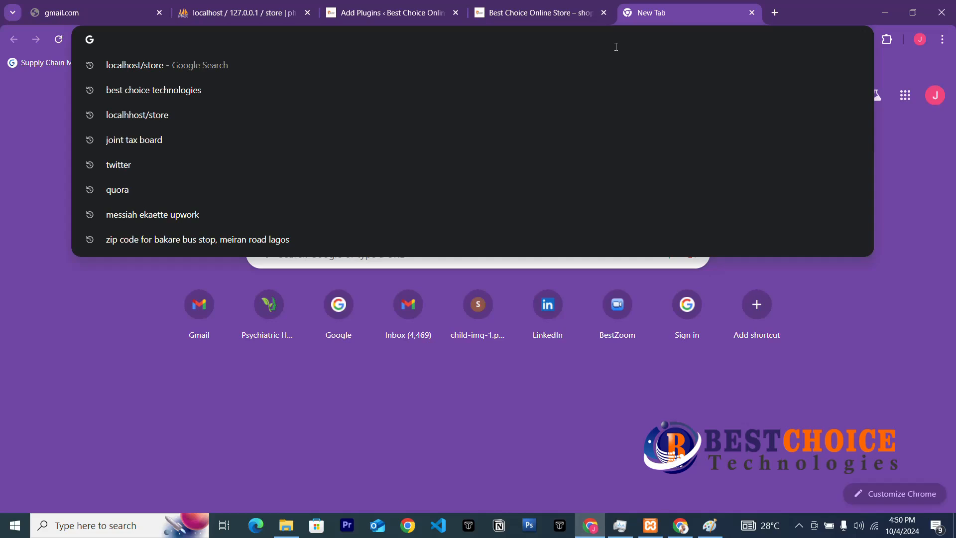
Search Google for 'paystack' from the new tab's address bar.
{"action": "type", "text": "l"}
{"action": "key", "text": "BackSpace"}
{"action": "type", "text": "pay"}
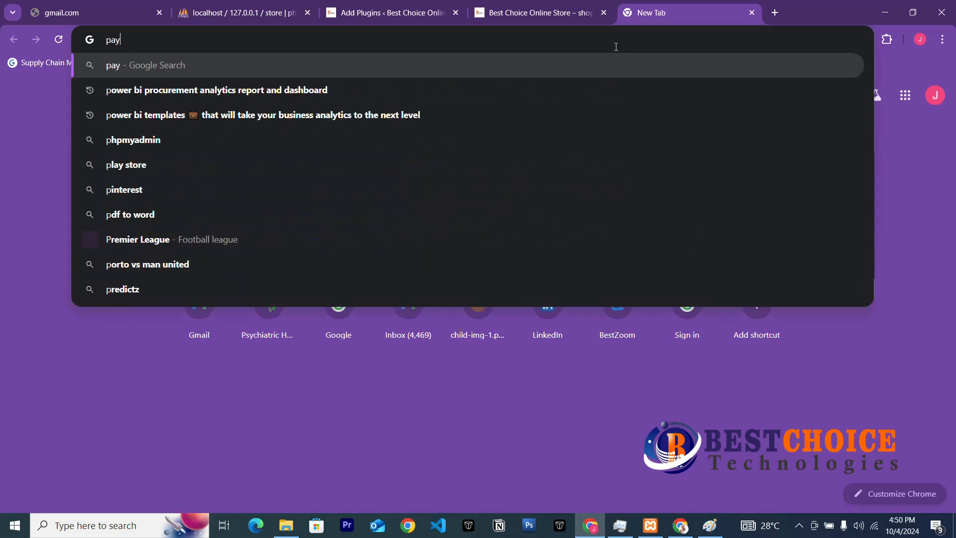
{"action": "type", "text": "stack"}
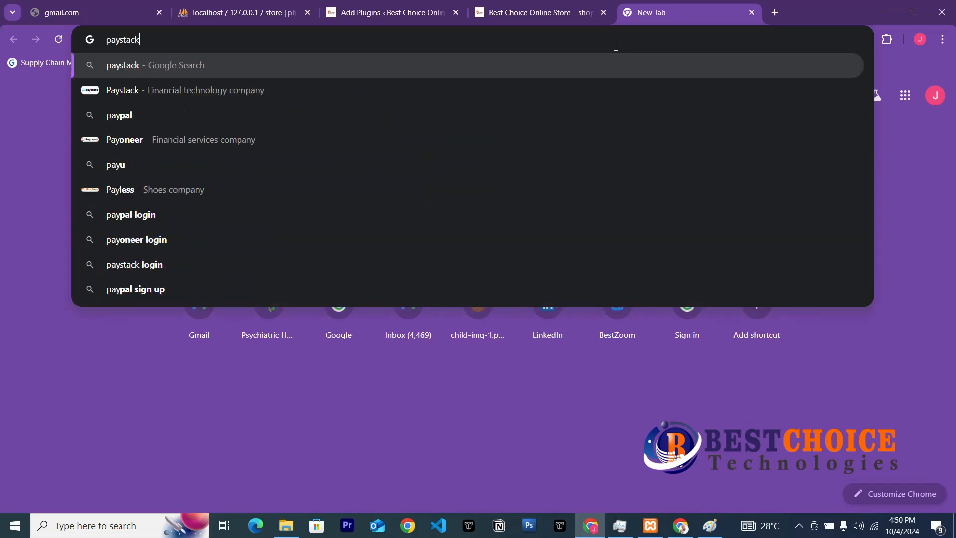
{"action": "key", "text": "Return"}
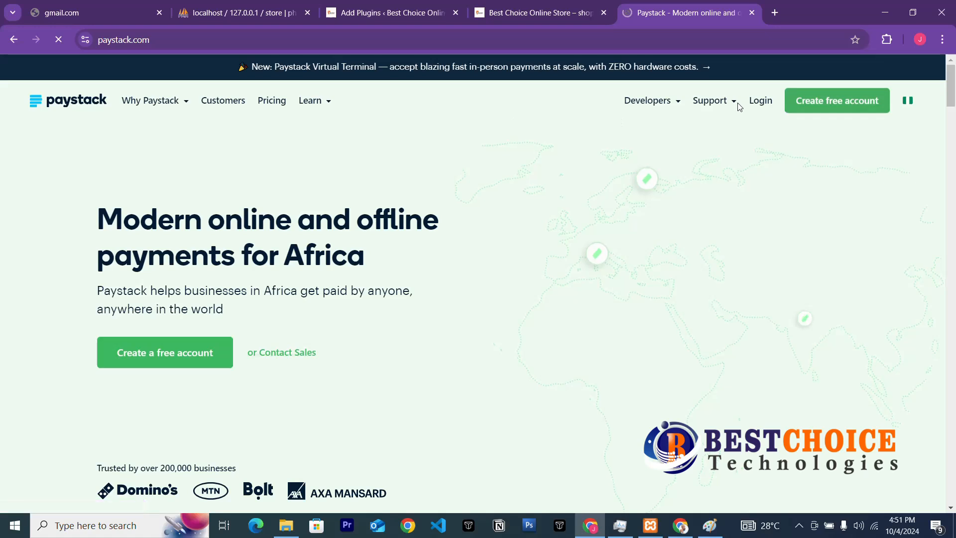
Open Paystack's free account signup form, then start installing WooCommerce in the plugins tab.
{"action": "left_click", "coordinate": [798, 104]}
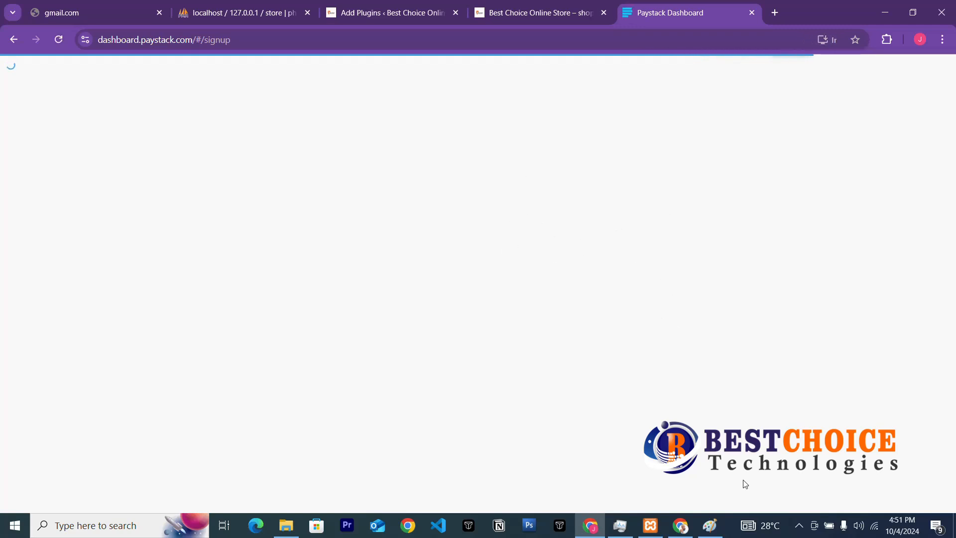
{"action": "left_click", "coordinate": [799, 526]}
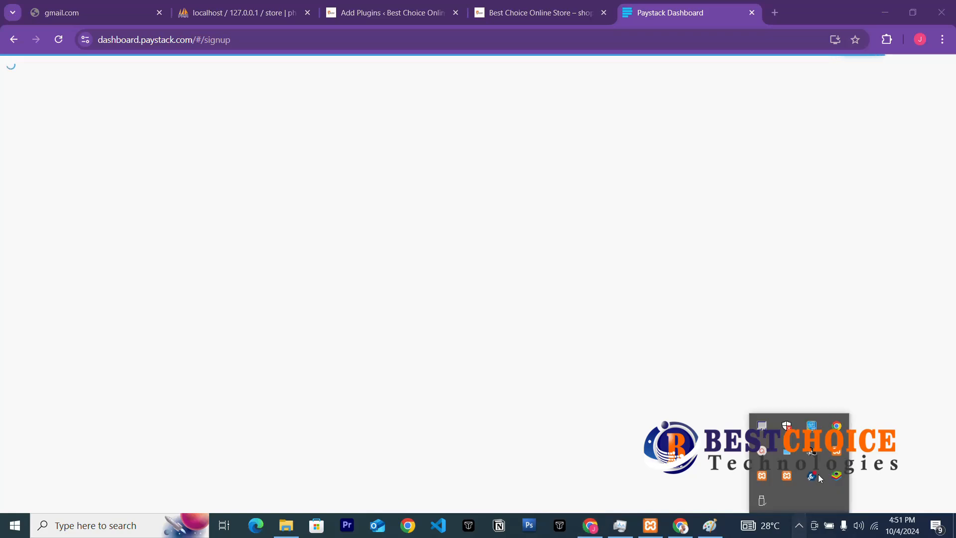
{"action": "left_click", "coordinate": [756, 455]}
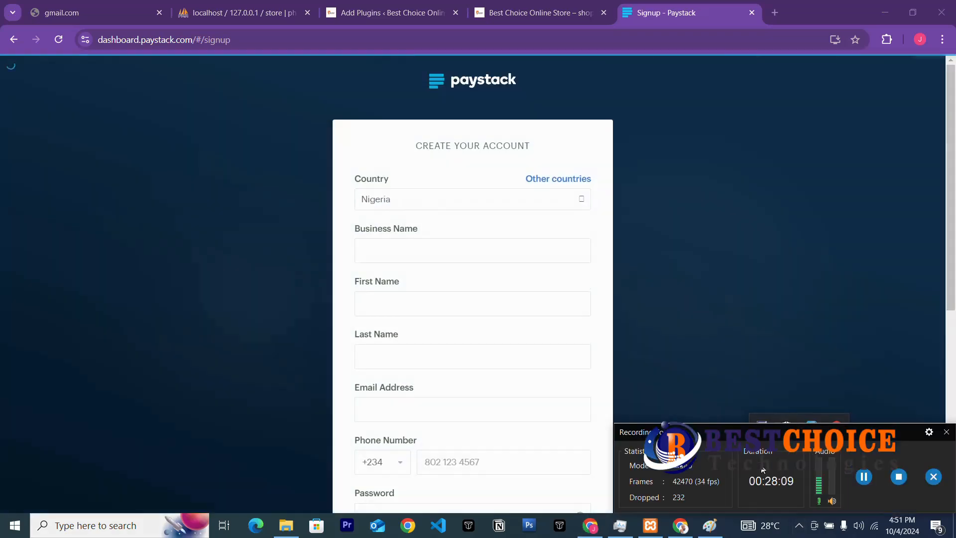
{"action": "left_click", "coordinate": [865, 477]}
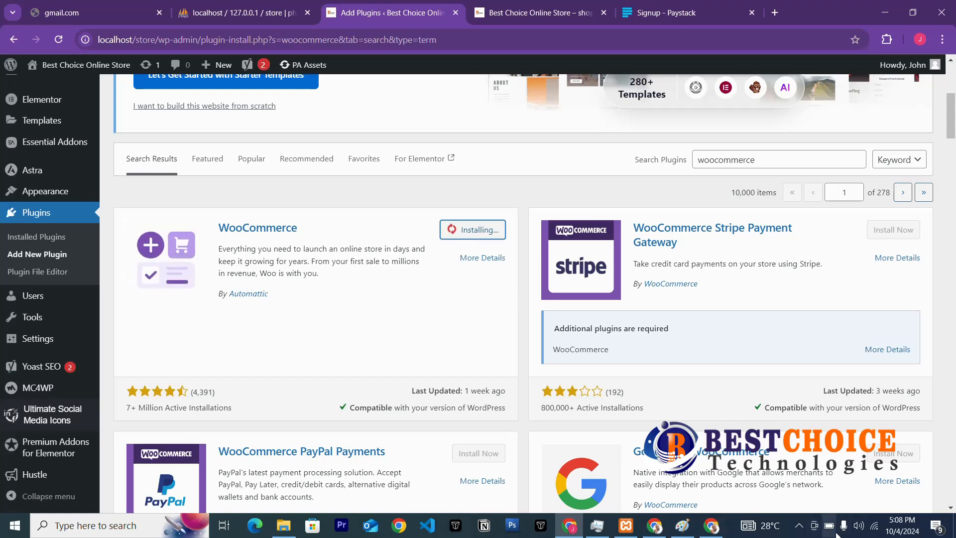
Once WooCommerce finishes installing, activate it from the Add Plugins page.
{"action": "left_click", "coordinate": [799, 525]}
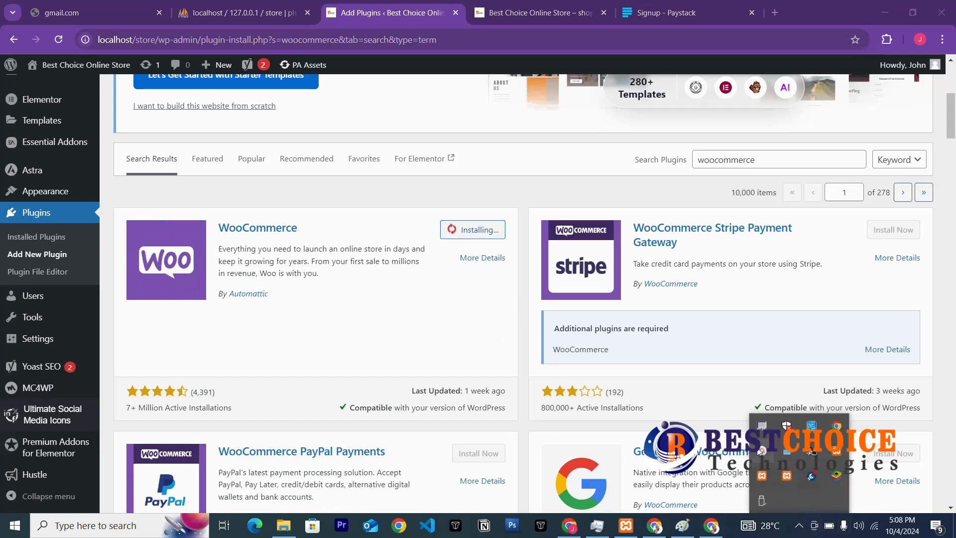
{"action": "left_click", "coordinate": [786, 449]}
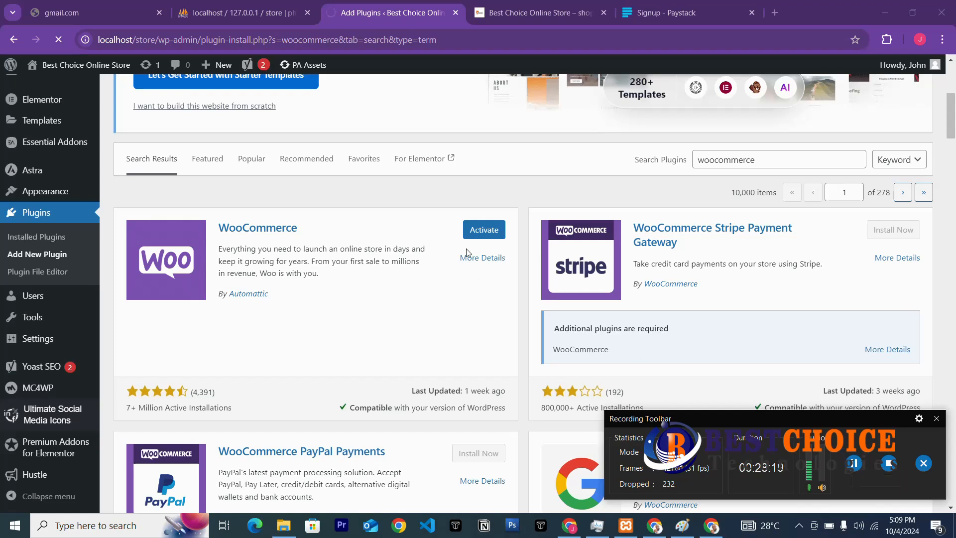
{"action": "left_click", "coordinate": [481, 234]}
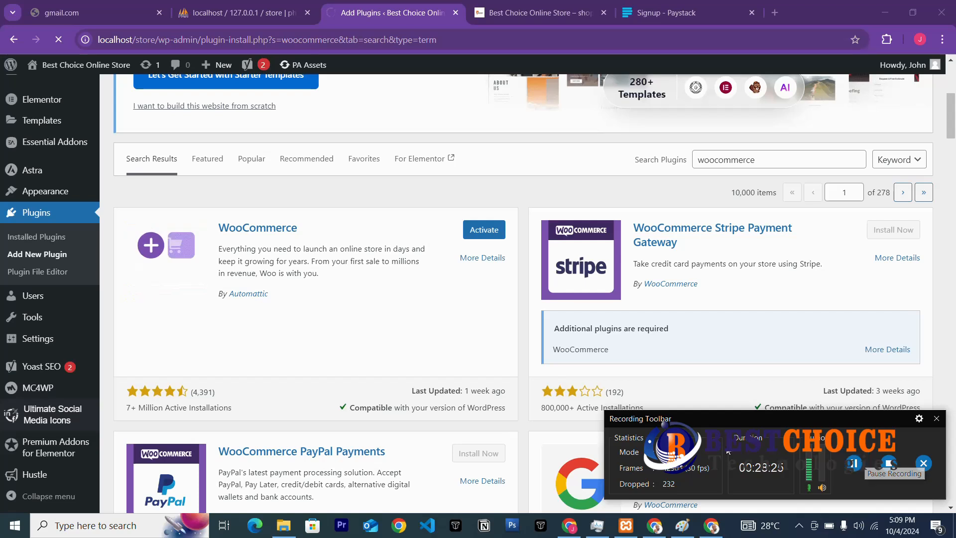
{"action": "left_click", "coordinate": [484, 230]}
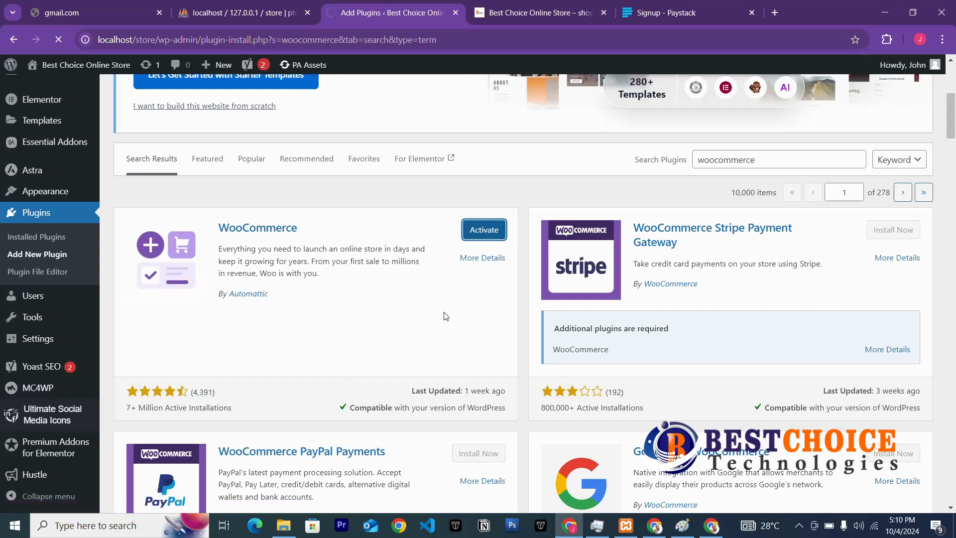
{"action": "scroll", "coordinate": [445, 316], "scroll_direction": "up", "scroll_amount": 3}
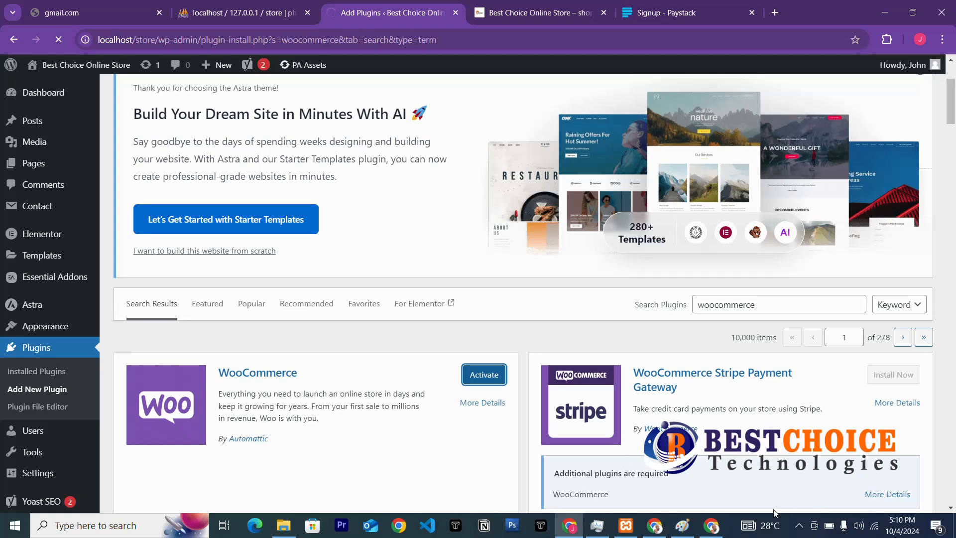
Complete WooCommerce activation so Installed Plugins shows the 'Plugin activated' notice and store menus.
{"action": "left_click", "coordinate": [795, 528]}
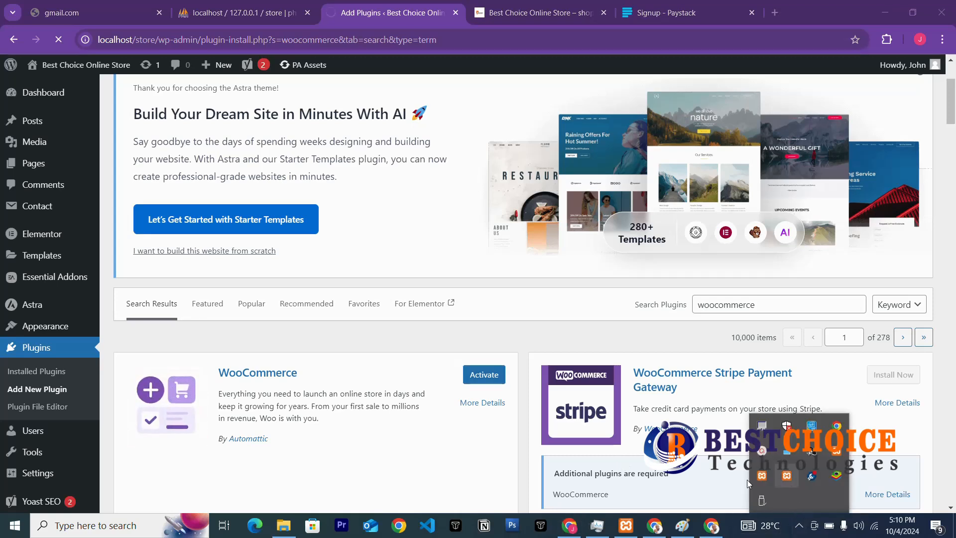
{"action": "left_click", "coordinate": [761, 450]}
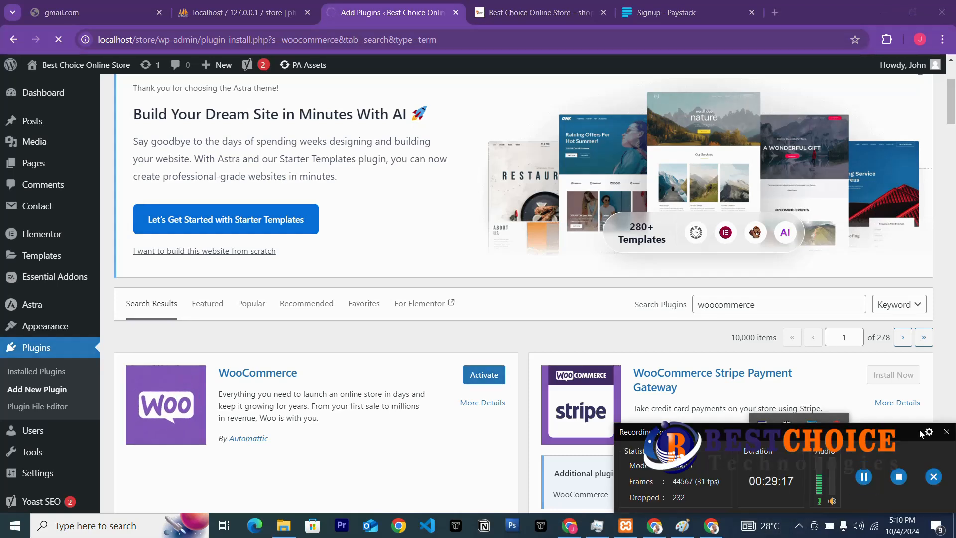
{"action": "left_click", "coordinate": [946, 431]}
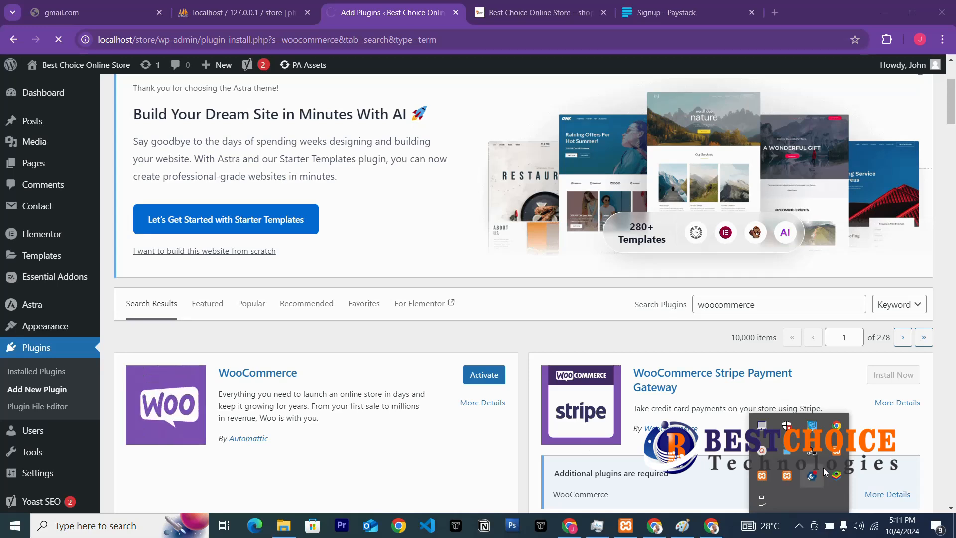
{"action": "left_click", "coordinate": [762, 450]}
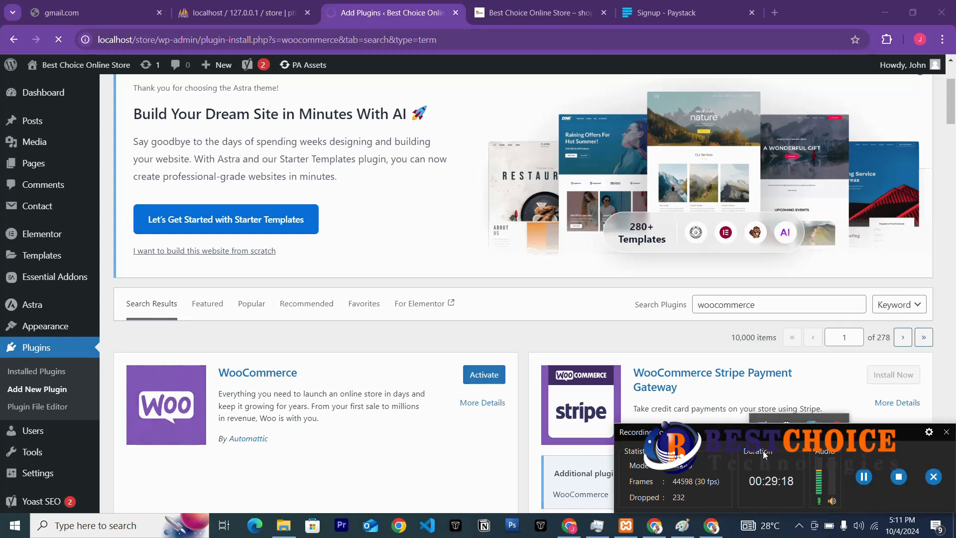
{"action": "left_click", "coordinate": [947, 431]}
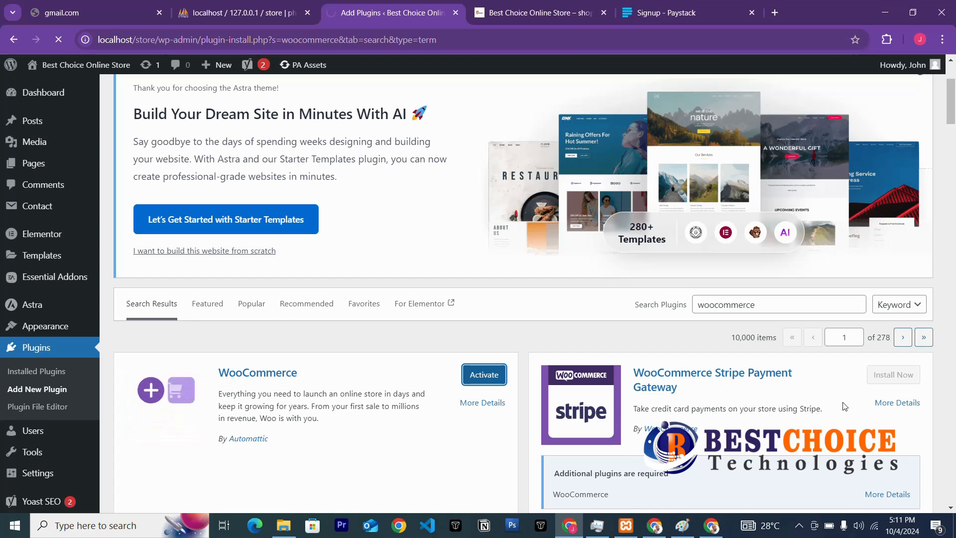
{"action": "left_click", "coordinate": [797, 526]}
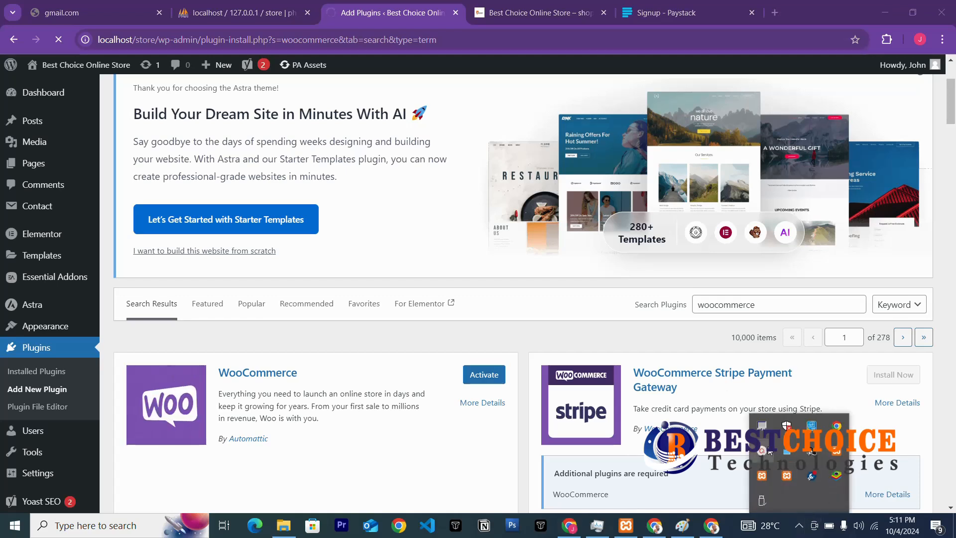
{"action": "left_click", "coordinate": [785, 453]}
{"action": "left_click", "coordinate": [864, 475]}
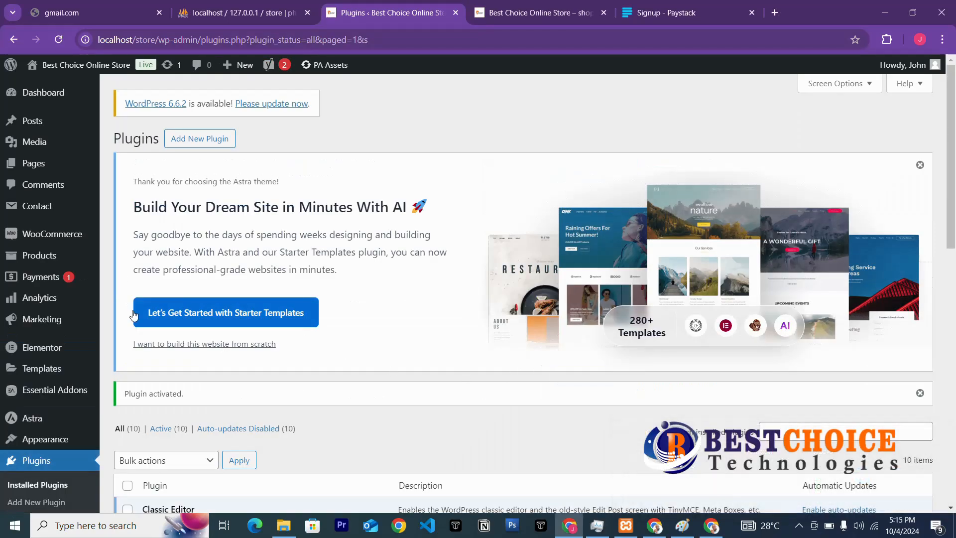
{"action": "mouse_move", "coordinate": [54, 238]}
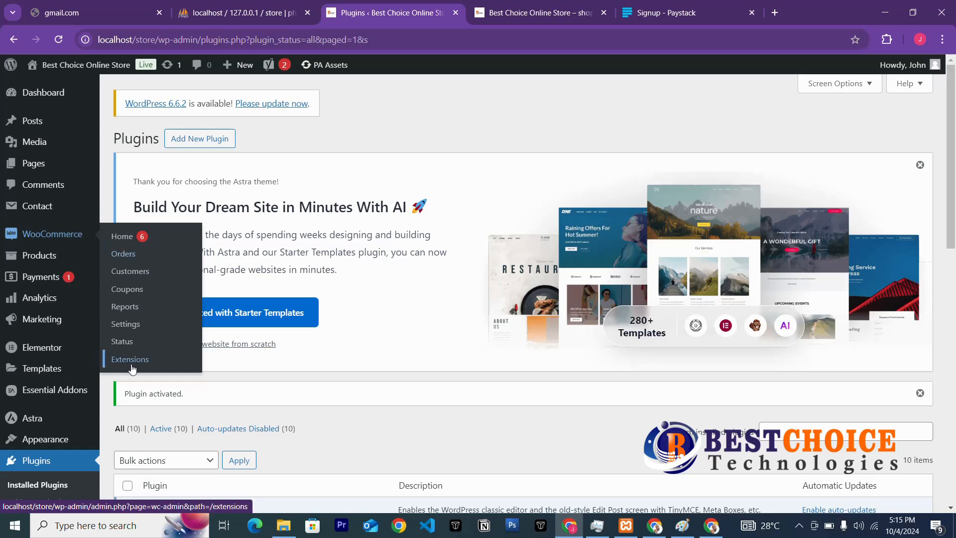
Open the admin Pages list in a new browser tab.
{"action": "right_click", "coordinate": [31, 164]}
{"action": "left_click", "coordinate": [79, 176]}
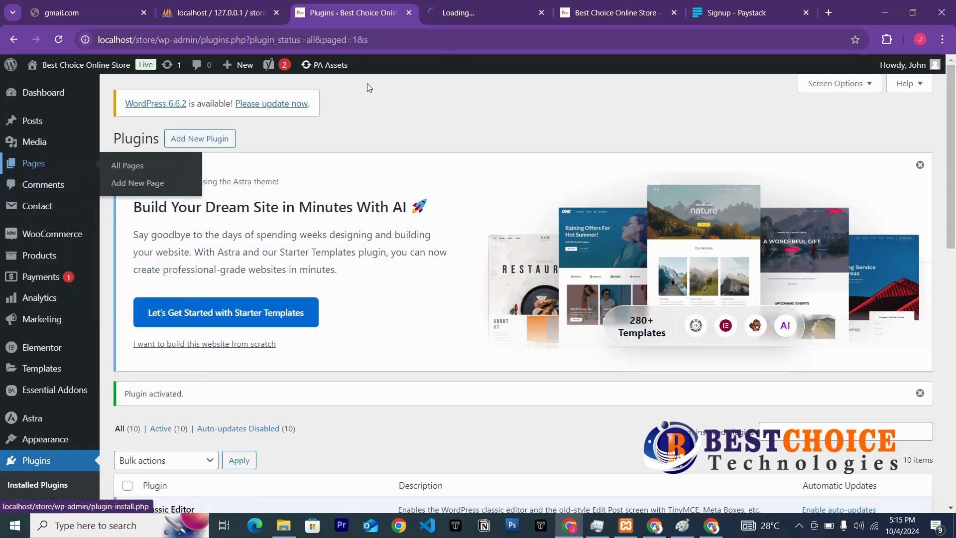
{"action": "left_click", "coordinate": [473, 17]}
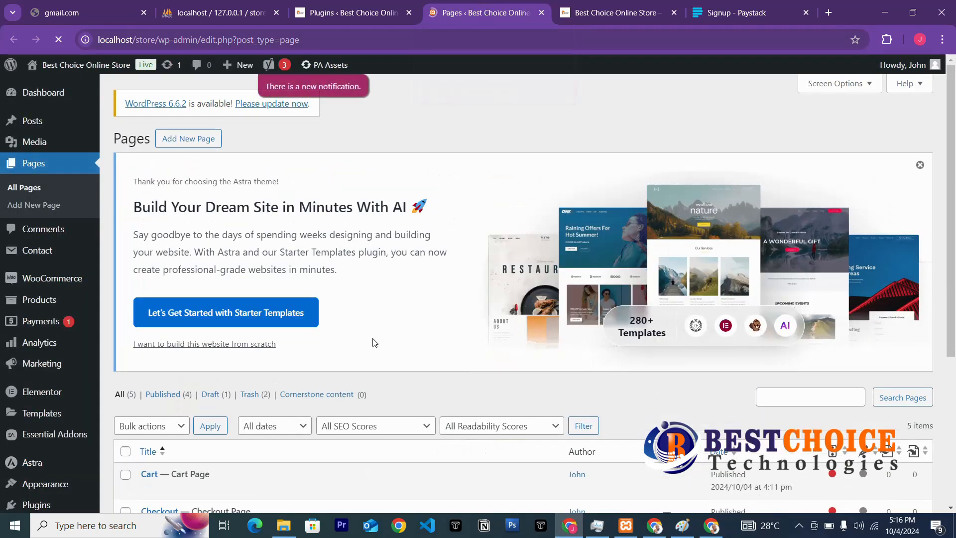
Open the Shop page's public view in its own tab, showing no products found.
{"action": "scroll", "coordinate": [368, 340], "scroll_direction": "down", "scroll_amount": 5}
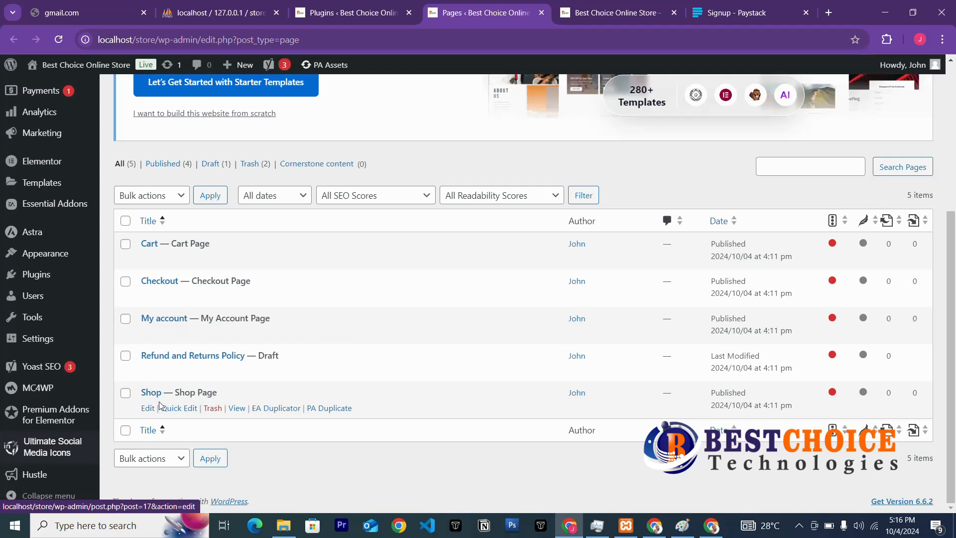
{"action": "right_click", "coordinate": [237, 408]}
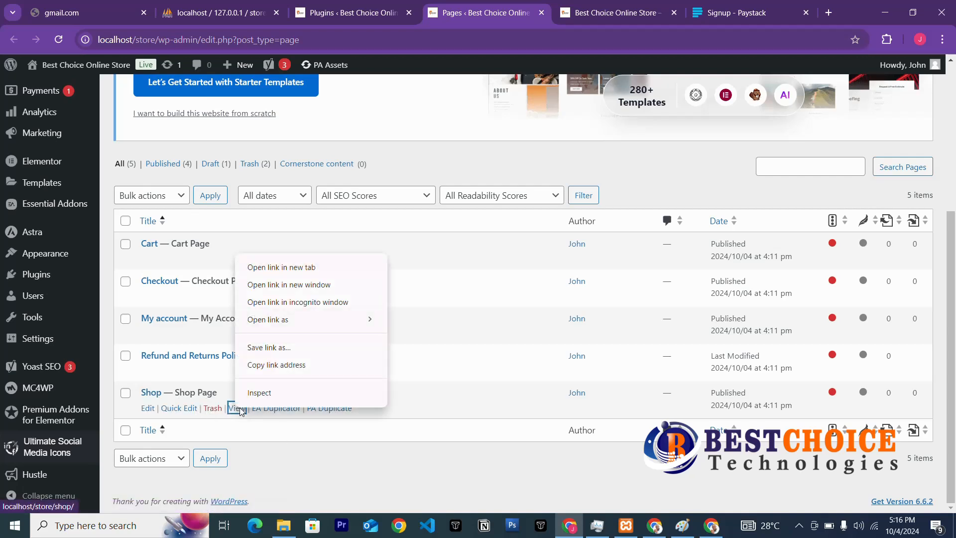
{"action": "left_click", "coordinate": [287, 267]}
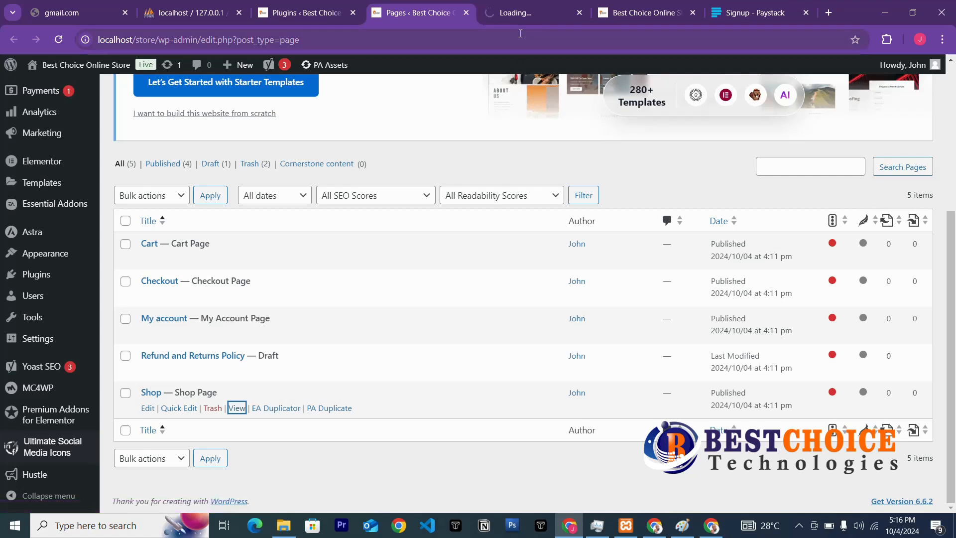
{"action": "key", "text": "ctrl+Tab"}
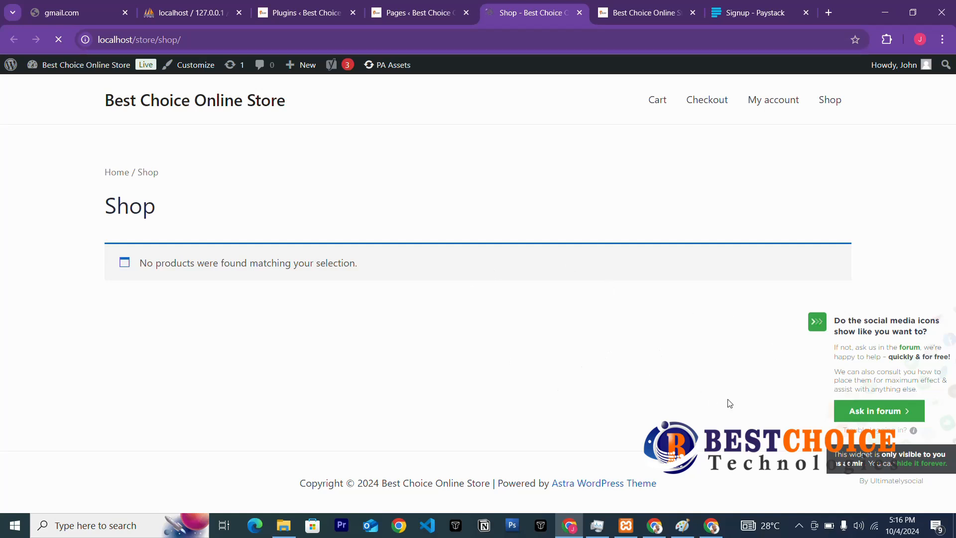
{"action": "mouse_move", "coordinate": [913, 430]}
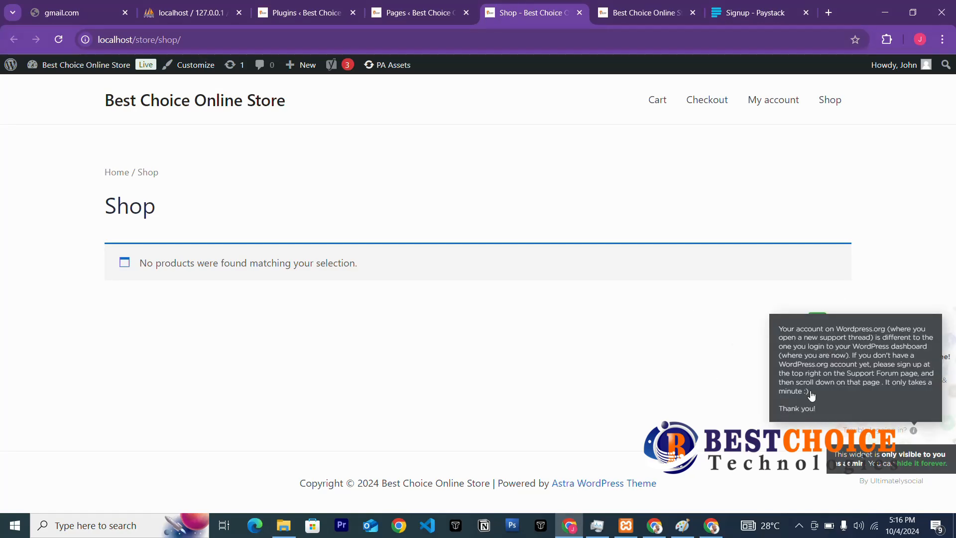
Deactivate Social Media and Share Icons from the Installed Plugins list.
{"action": "left_click", "coordinate": [295, 13]}
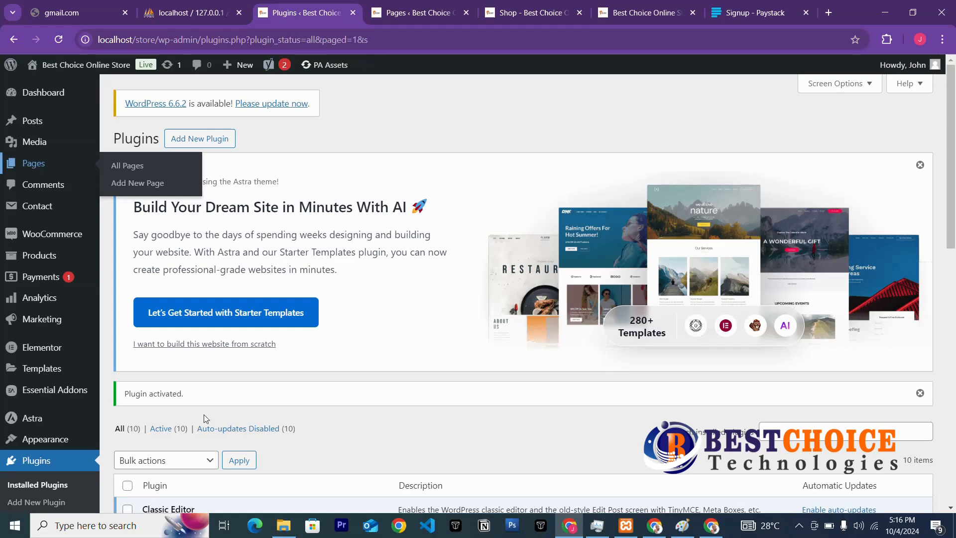
{"action": "scroll", "coordinate": [204, 418], "scroll_direction": "down", "scroll_amount": 5}
{"action": "scroll", "coordinate": [209, 403], "scroll_direction": "down", "scroll_amount": 5}
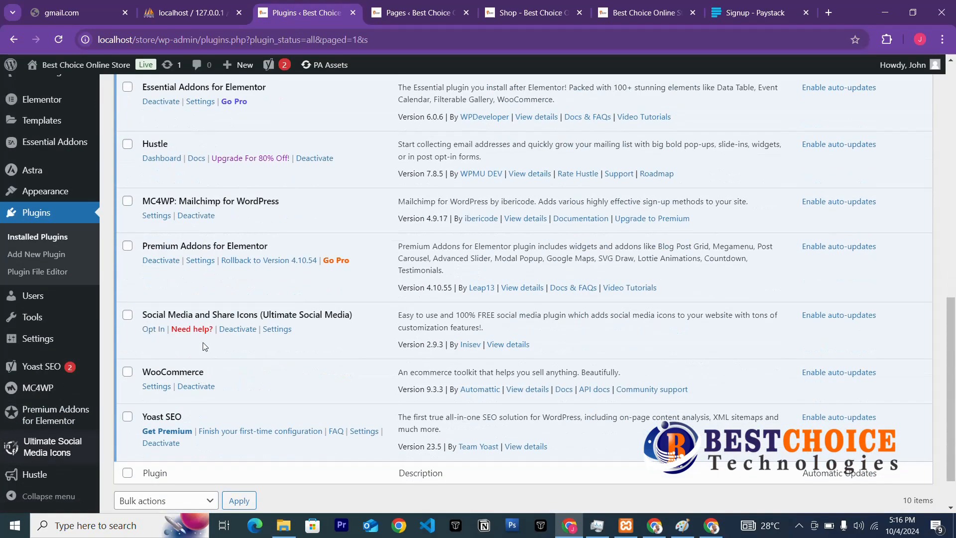
{"action": "left_click", "coordinate": [241, 330]}
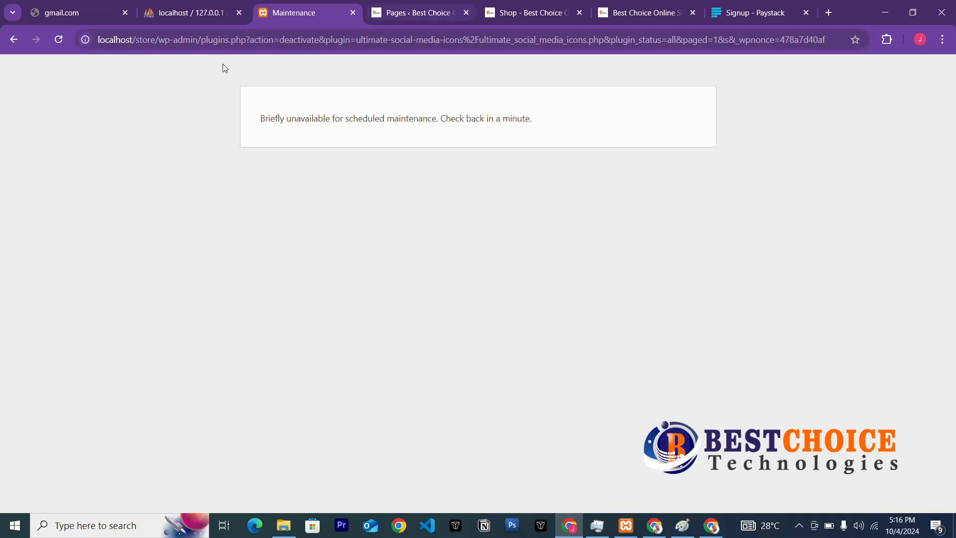
Reload the Pages tab and the plugins tab, which stays stuck on 'Briefly unavailable for scheduled maintenance'.
{"action": "left_click", "coordinate": [413, 15]}
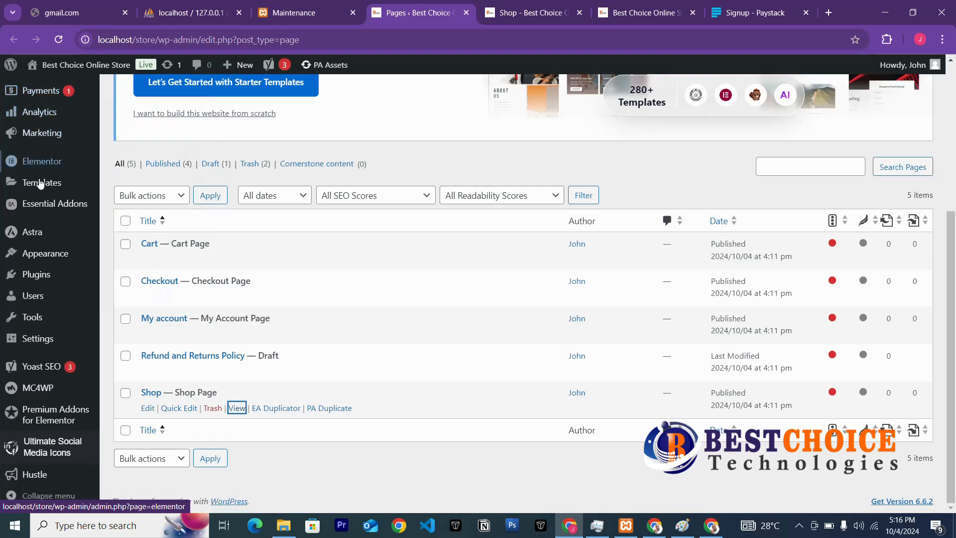
{"action": "left_click", "coordinate": [60, 39]}
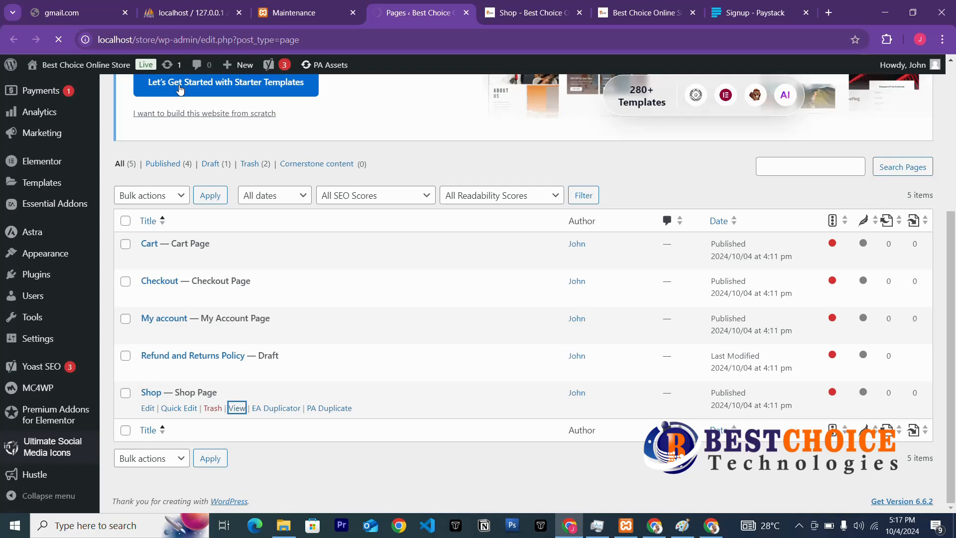
{"action": "left_click", "coordinate": [286, 13]}
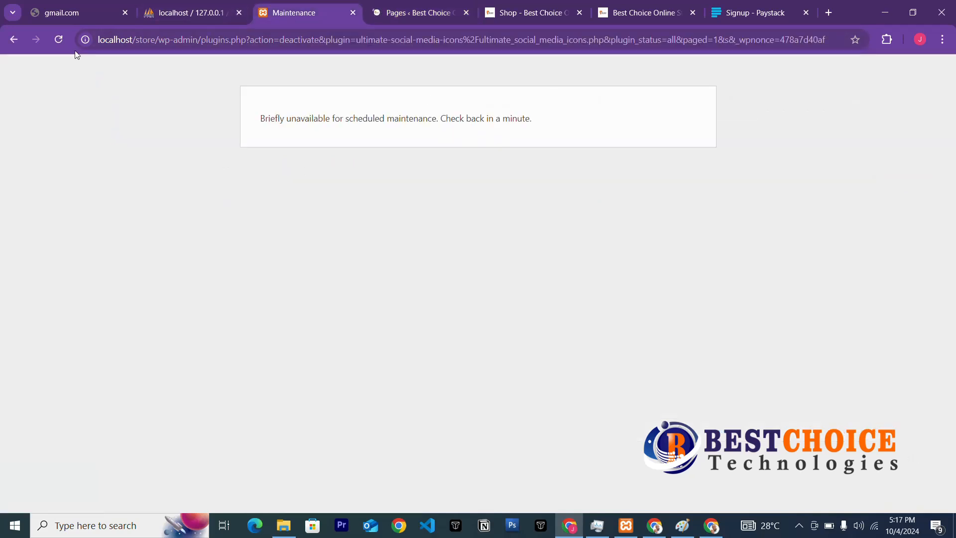
{"action": "left_click", "coordinate": [60, 39]}
{"action": "left_click", "coordinate": [412, 20]}
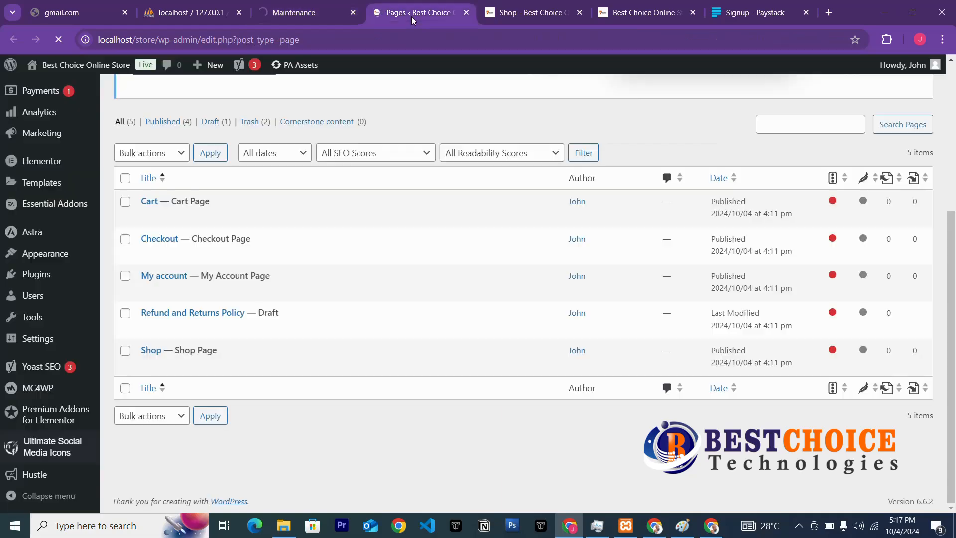
{"action": "scroll", "coordinate": [266, 185], "scroll_direction": "up", "scroll_amount": 5}
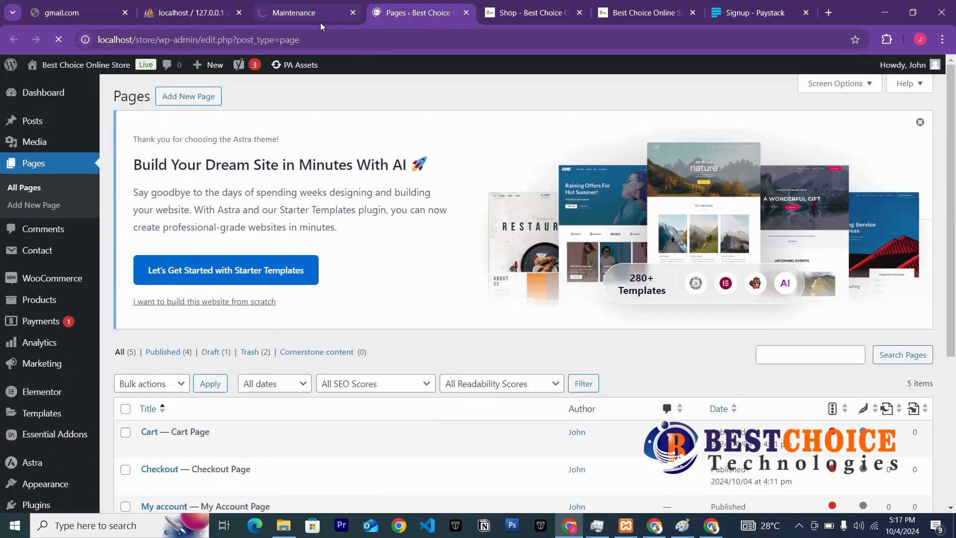
{"action": "left_click", "coordinate": [293, 14]}
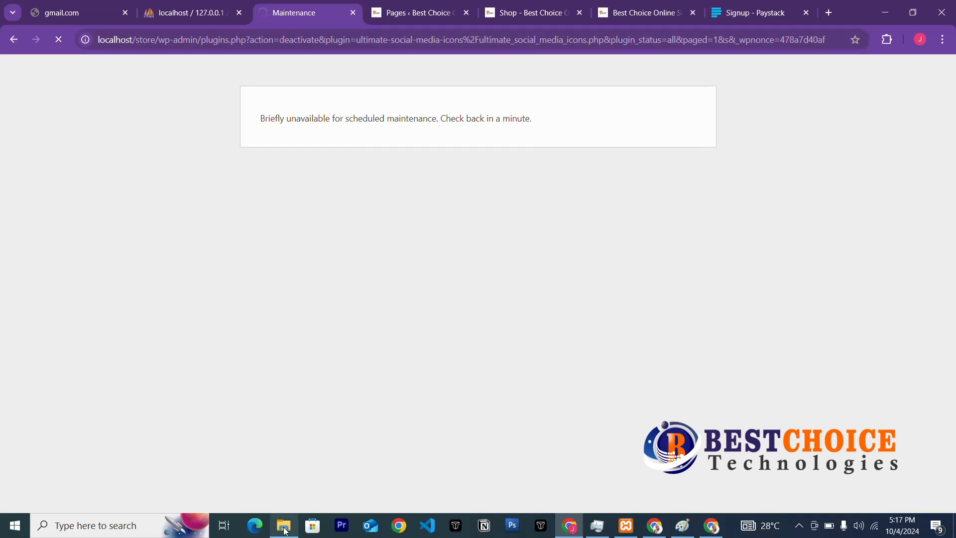
{"action": "mouse_move", "coordinate": [285, 531]}
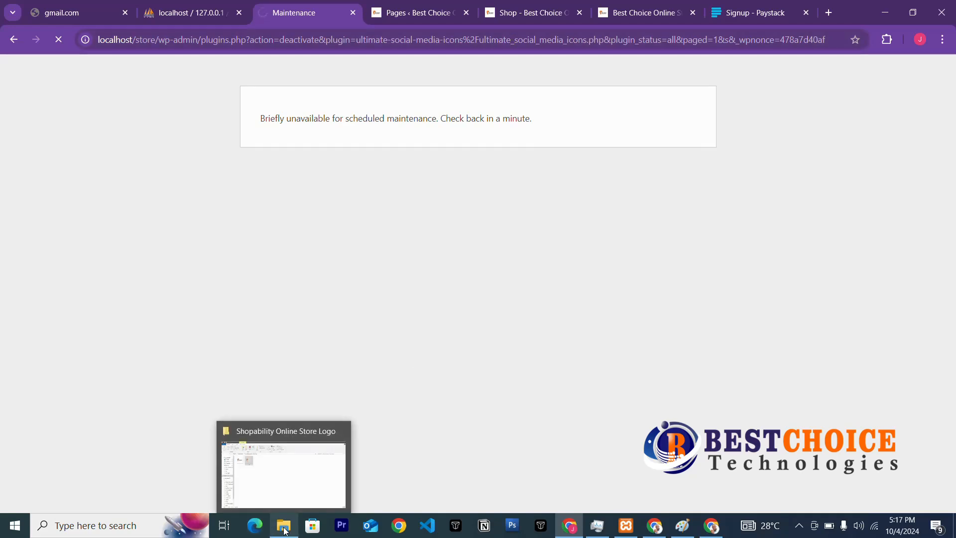
Browse File Explorer to C:\xampp\htdocs\store\wp-content\plugins.
{"action": "left_click", "coordinate": [286, 531]}
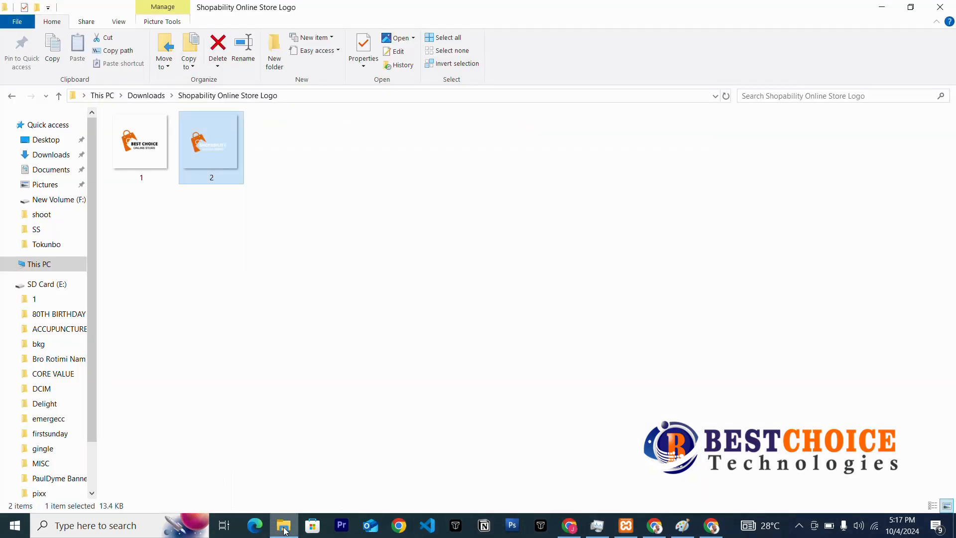
{"action": "left_click", "coordinate": [45, 142]}
{"action": "left_click", "coordinate": [50, 155]}
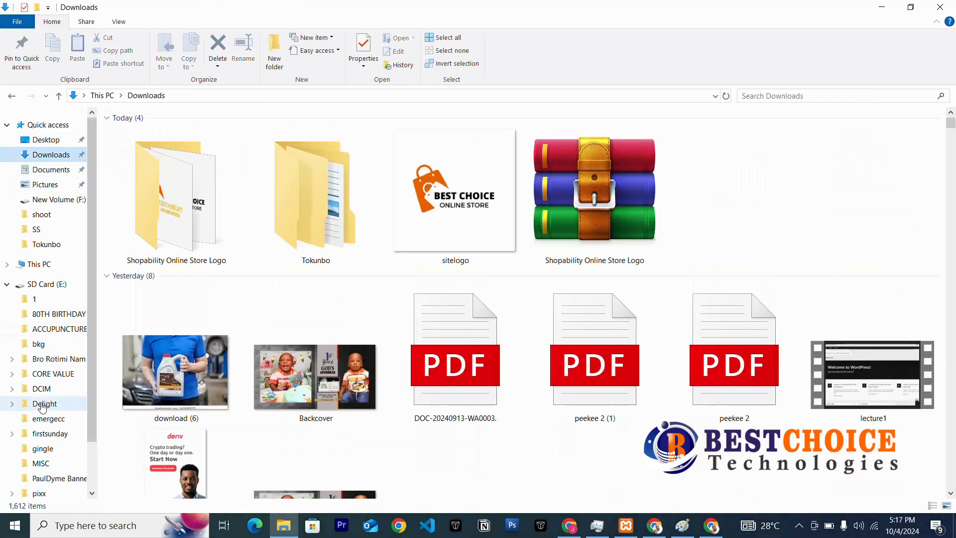
{"action": "left_click", "coordinate": [45, 265]}
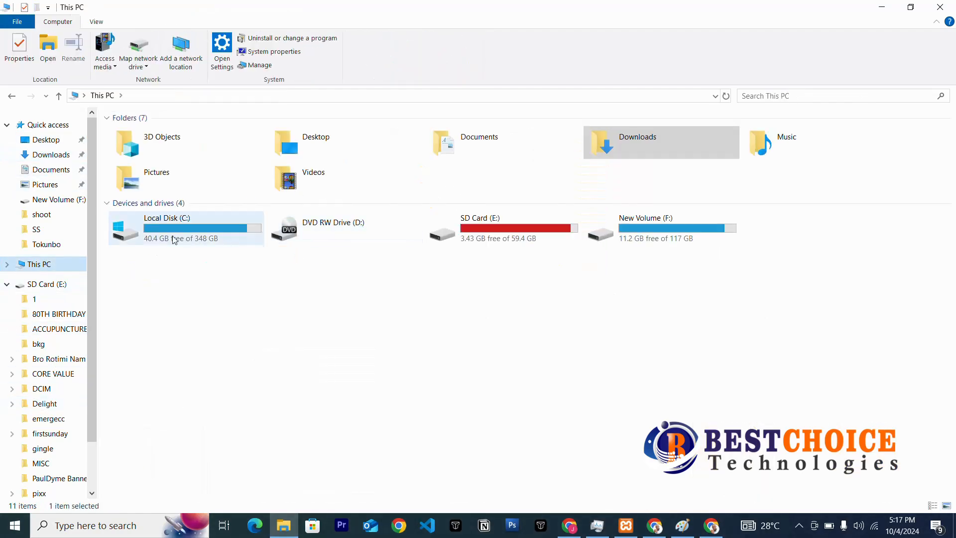
{"action": "left_click", "coordinate": [179, 235]}
{"action": "double_click", "coordinate": [179, 219]}
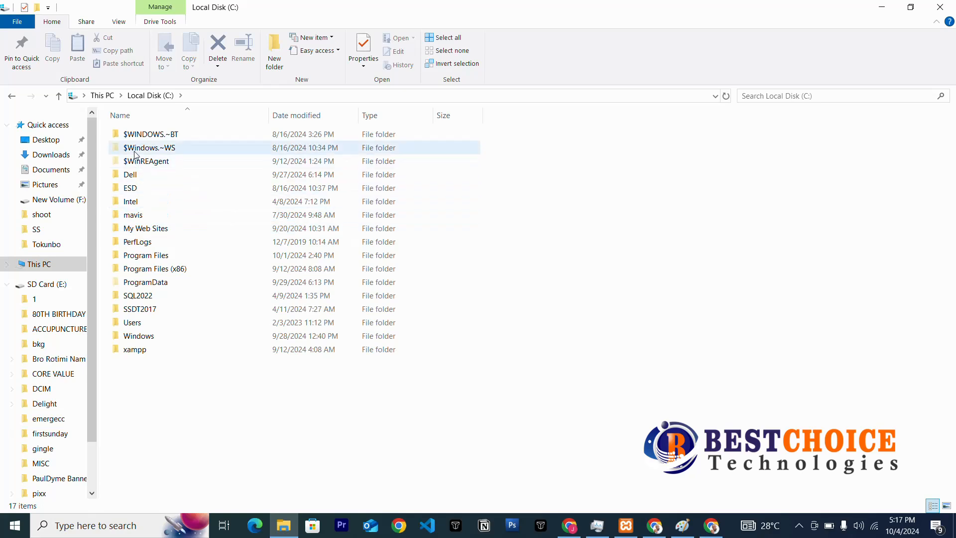
{"action": "double_click", "coordinate": [136, 350]}
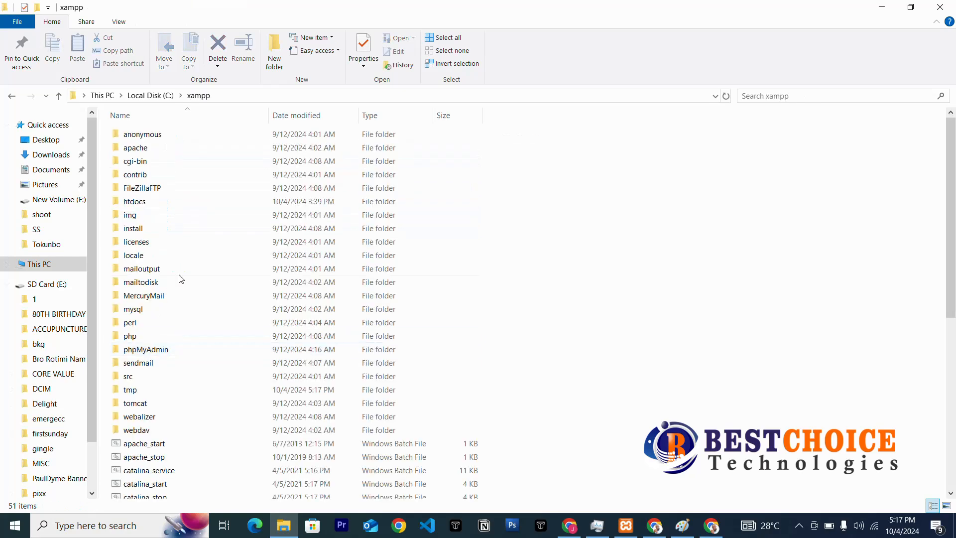
{"action": "double_click", "coordinate": [143, 204]}
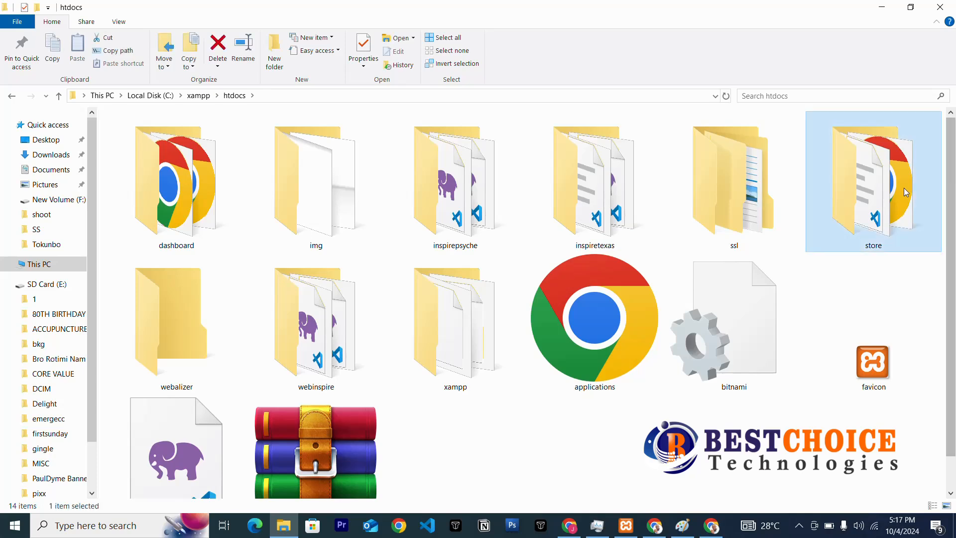
{"action": "double_click", "coordinate": [901, 187]}
{"action": "double_click", "coordinate": [186, 147]}
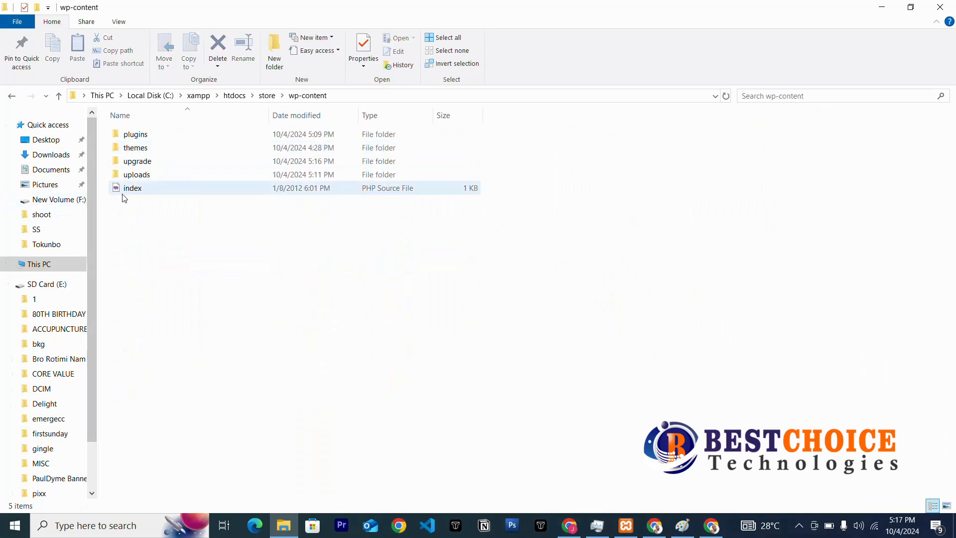
{"action": "double_click", "coordinate": [132, 136]}
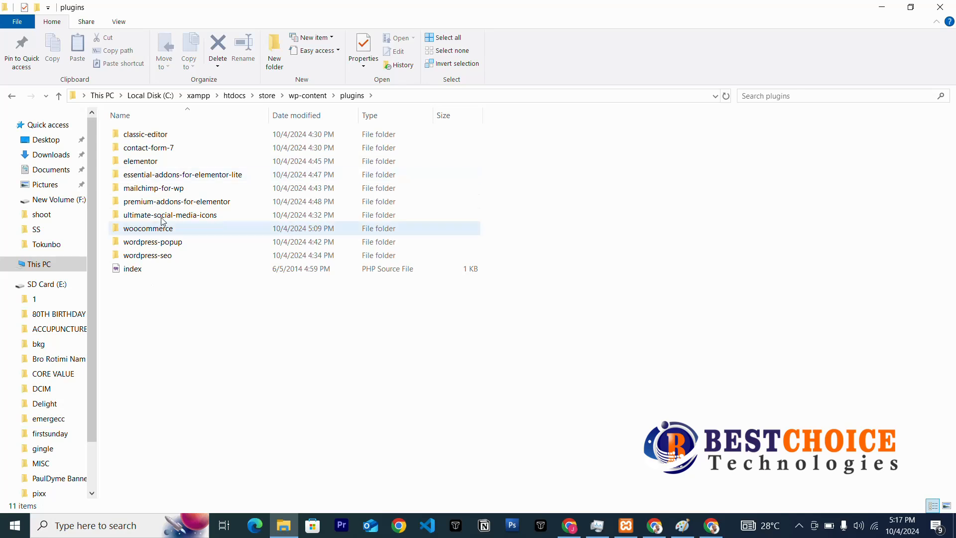
Permanently delete the ultimate-social-media-icons folder with Shift+Delete.
{"action": "left_click", "coordinate": [157, 217]}
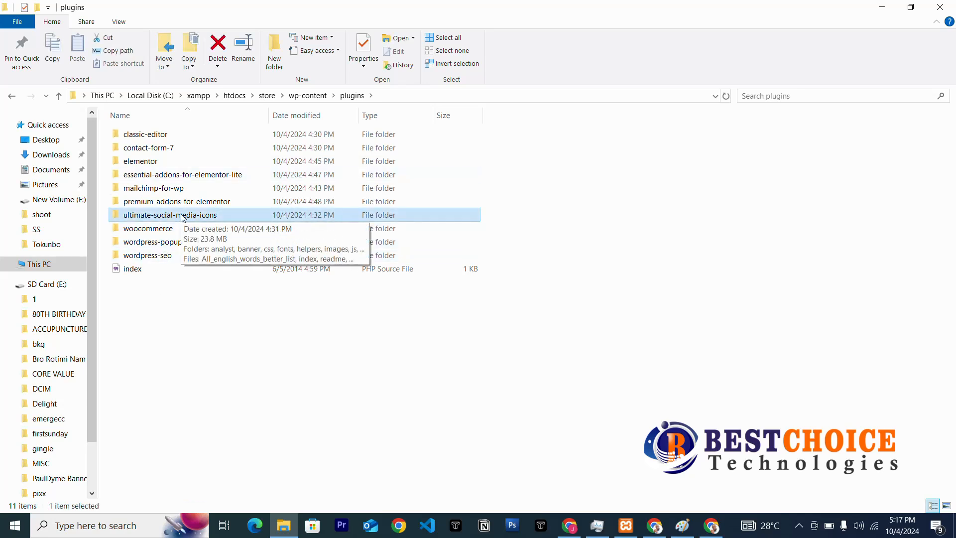
{"action": "key", "text": "shift+Delete"}
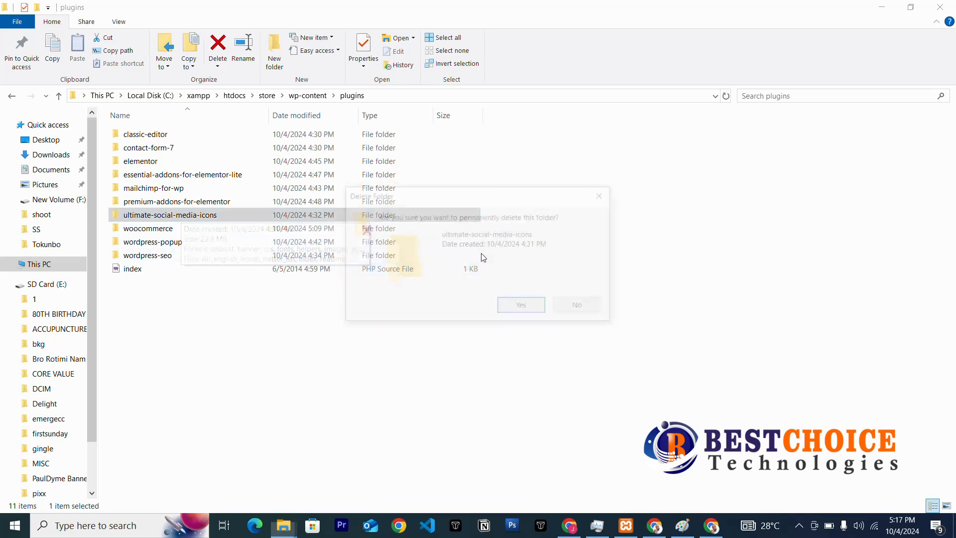
{"action": "left_click", "coordinate": [532, 310]}
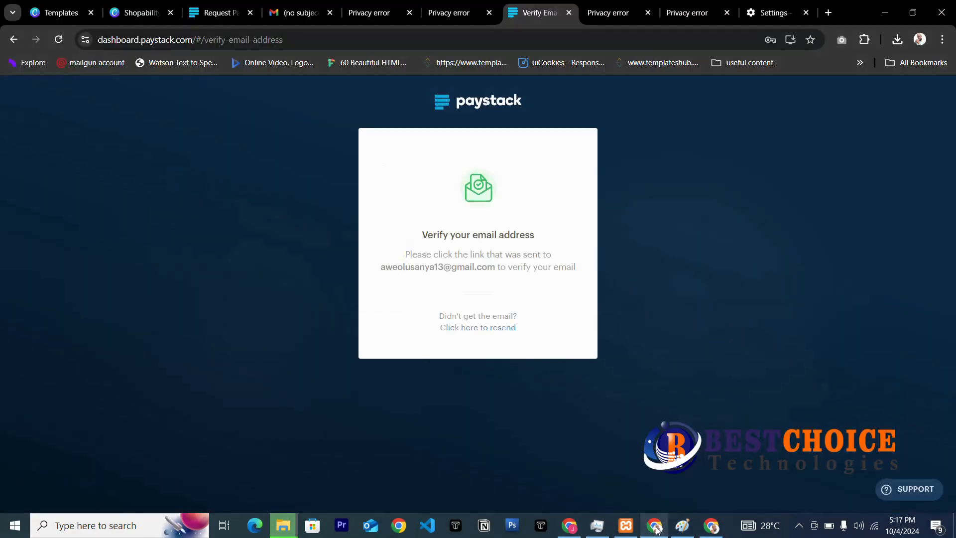
Reload Installed Plugins in Chrome and confirm 9 active plugins, with no social icons plugin.
{"action": "left_click", "coordinate": [654, 526]}
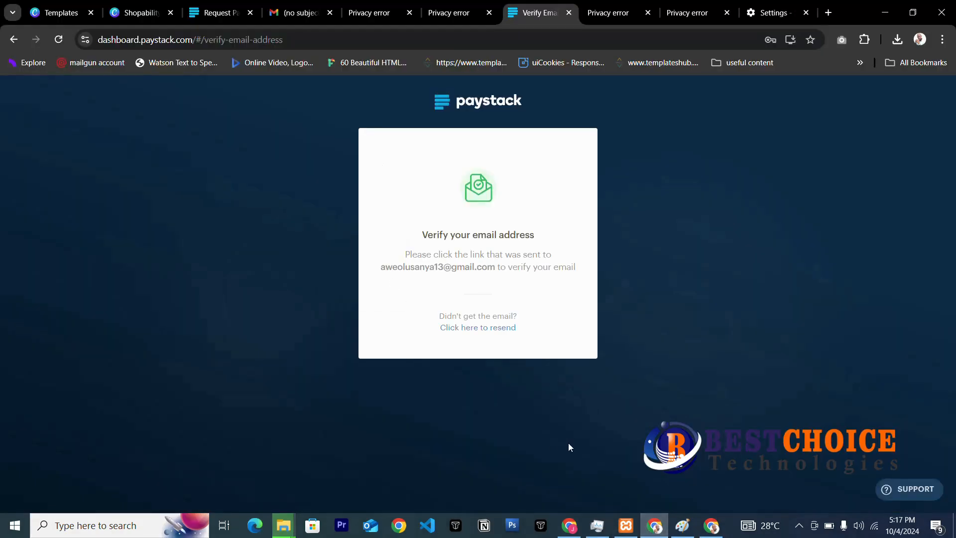
{"action": "left_click", "coordinate": [648, 522]}
{"action": "mouse_move", "coordinate": [568, 528]}
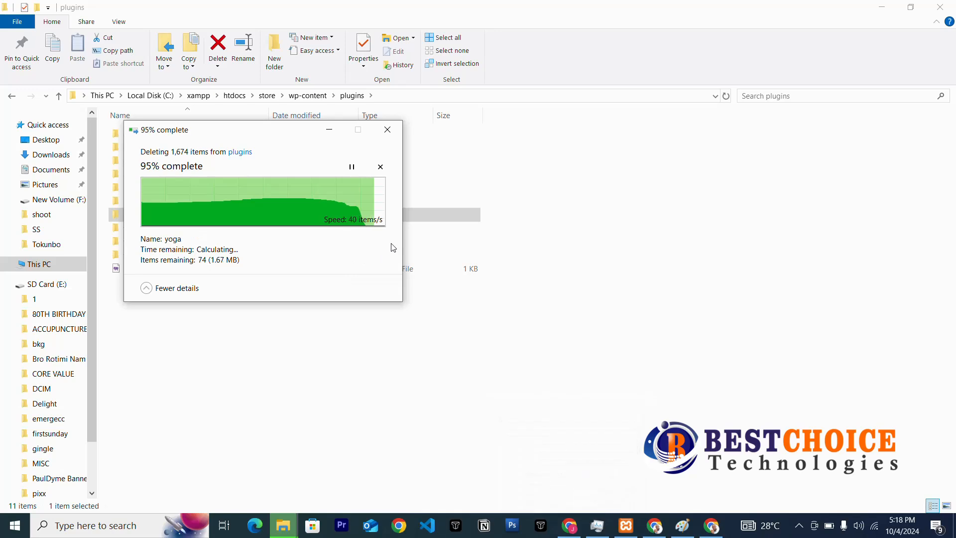
{"action": "left_click", "coordinate": [566, 529]}
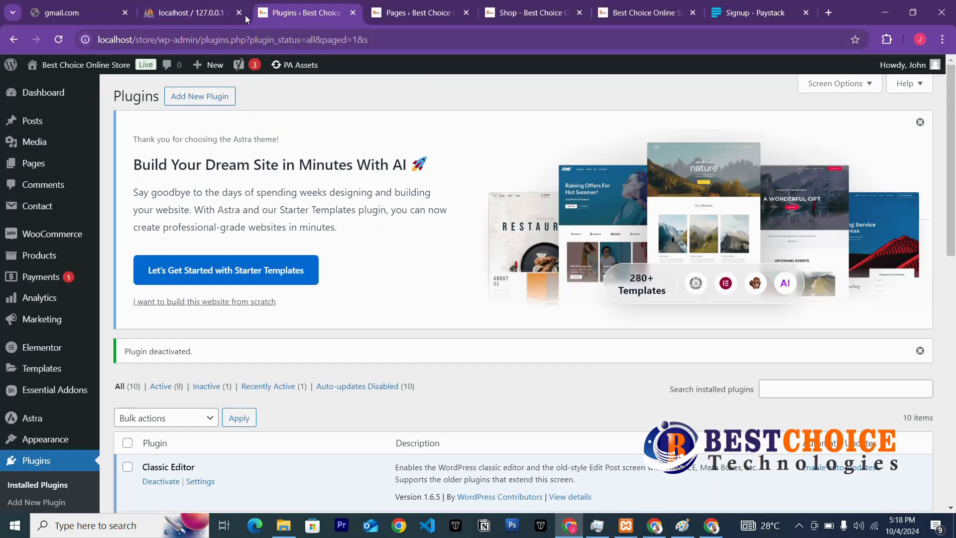
{"action": "left_click", "coordinate": [58, 39]}
{"action": "scroll", "coordinate": [350, 290], "scroll_direction": "down", "scroll_amount": 4}
{"action": "scroll", "coordinate": [350, 291], "scroll_direction": "down", "scroll_amount": 3}
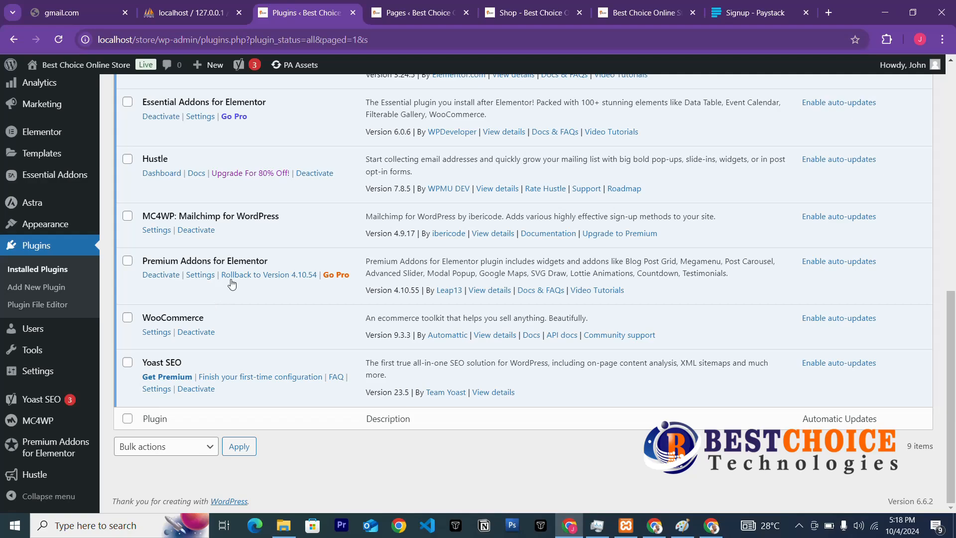
{"action": "scroll", "coordinate": [232, 280], "scroll_direction": "up", "scroll_amount": 2}
{"action": "scroll", "coordinate": [232, 280], "scroll_direction": "up", "scroll_amount": 6}
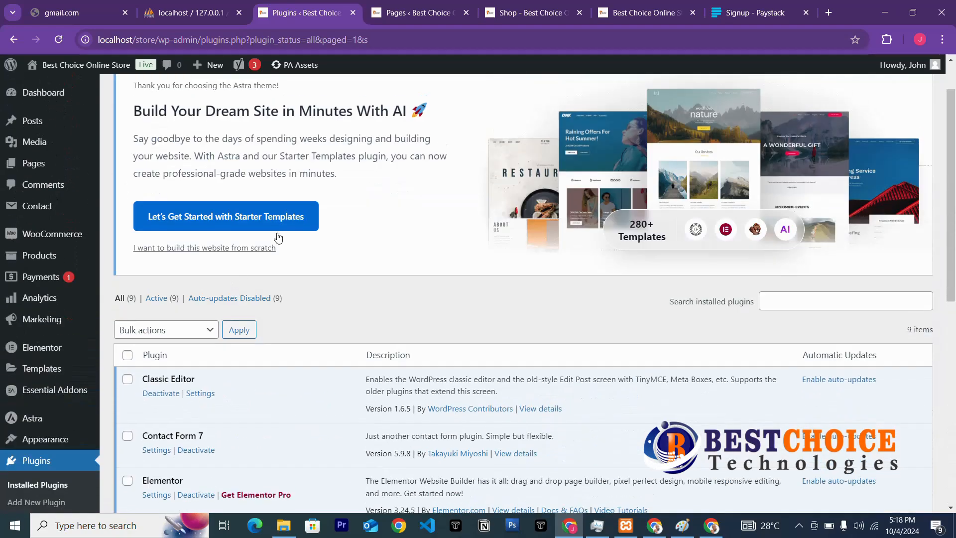
{"action": "scroll", "coordinate": [354, 215], "scroll_direction": "down", "scroll_amount": 3}
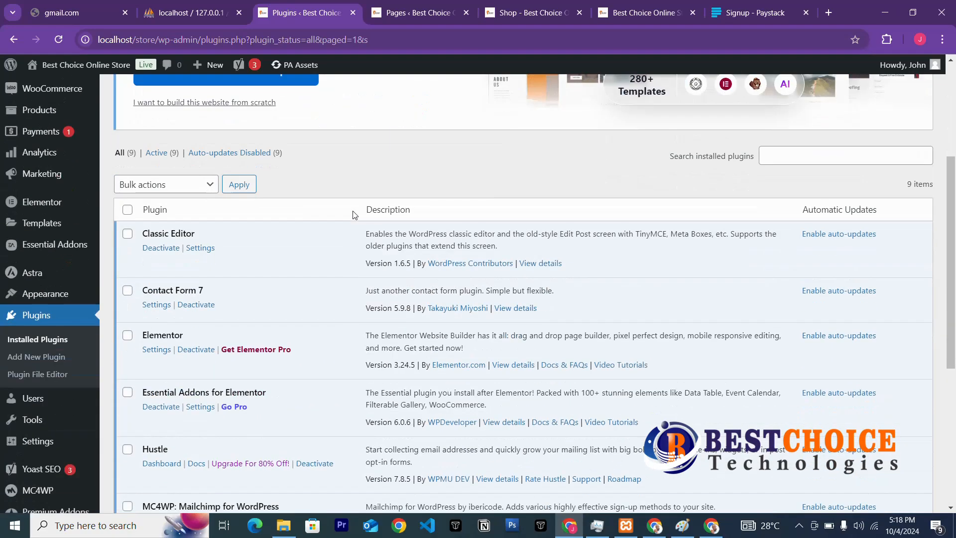
{"action": "scroll", "coordinate": [354, 215], "scroll_direction": "up", "scroll_amount": 3}
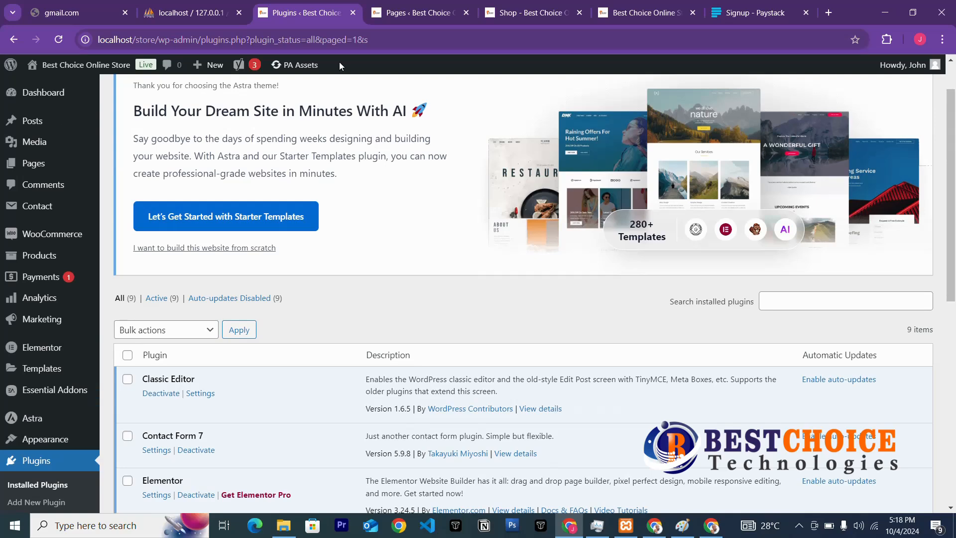
Load the store home page from the Shop tab, showing Cart, Checkout, My account and Shop links.
{"action": "left_click", "coordinate": [543, 13]}
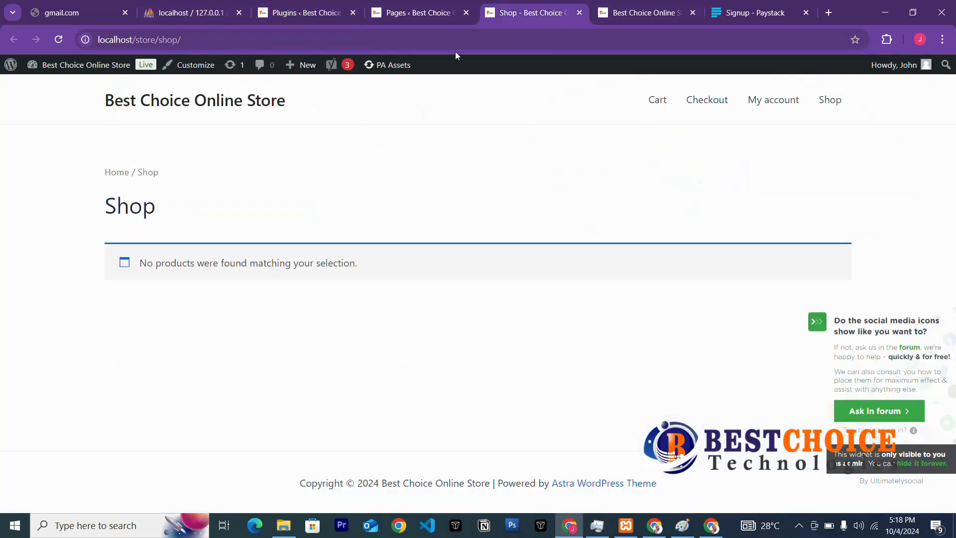
{"action": "left_click", "coordinate": [184, 104]}
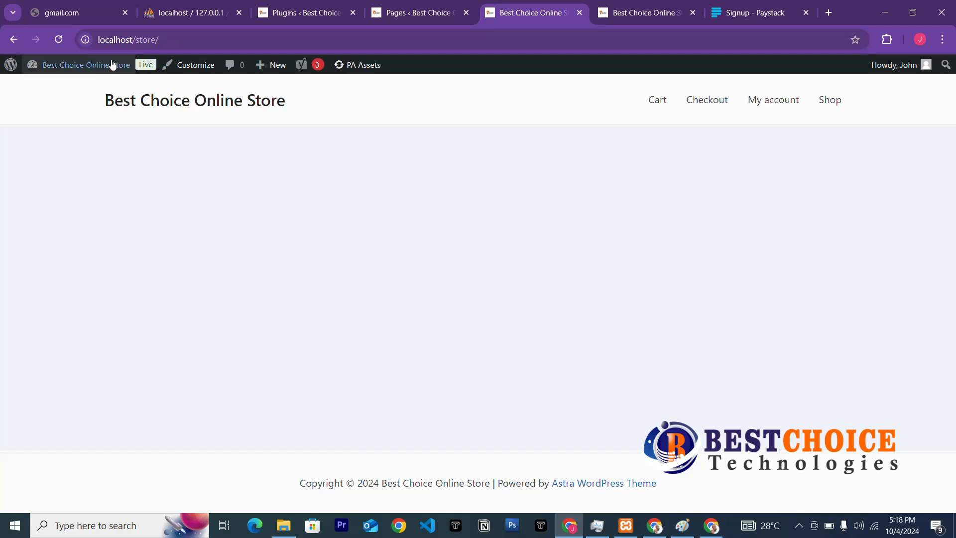
Create and publish a page titled 'Home' at /store/home/.
{"action": "left_click", "coordinate": [430, 18]}
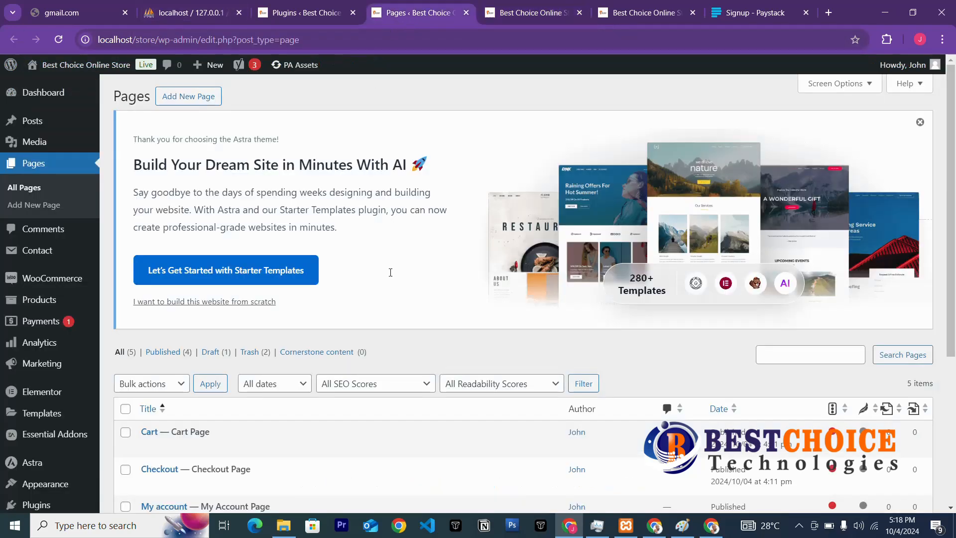
{"action": "left_click", "coordinate": [199, 97]}
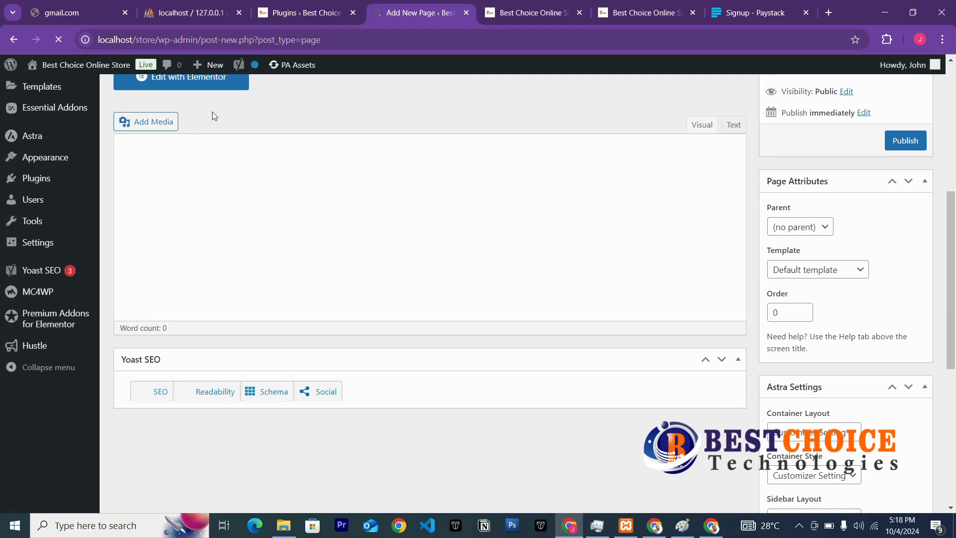
{"action": "scroll", "coordinate": [212, 116], "scroll_direction": "up", "scroll_amount": 3}
{"action": "left_click", "coordinate": [207, 168]}
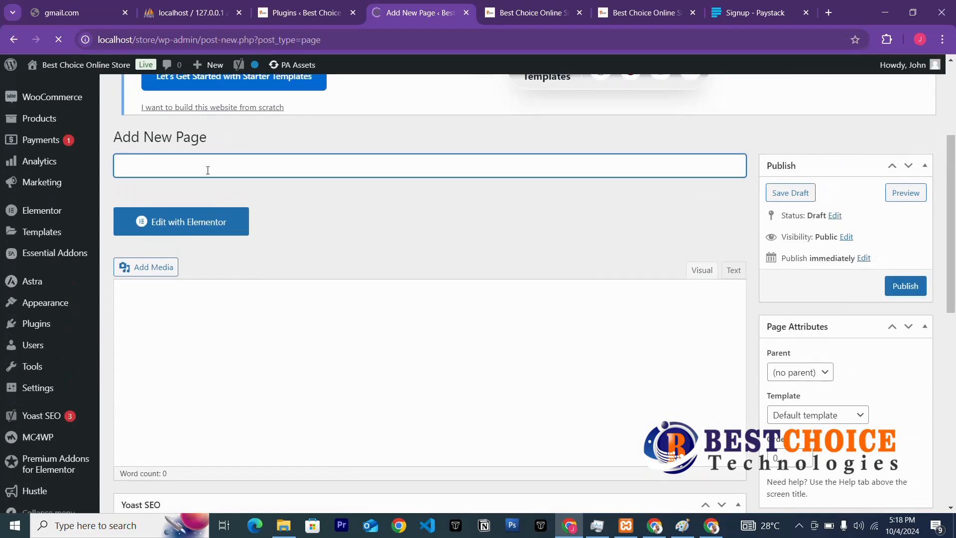
{"action": "type", "text": "Home"}
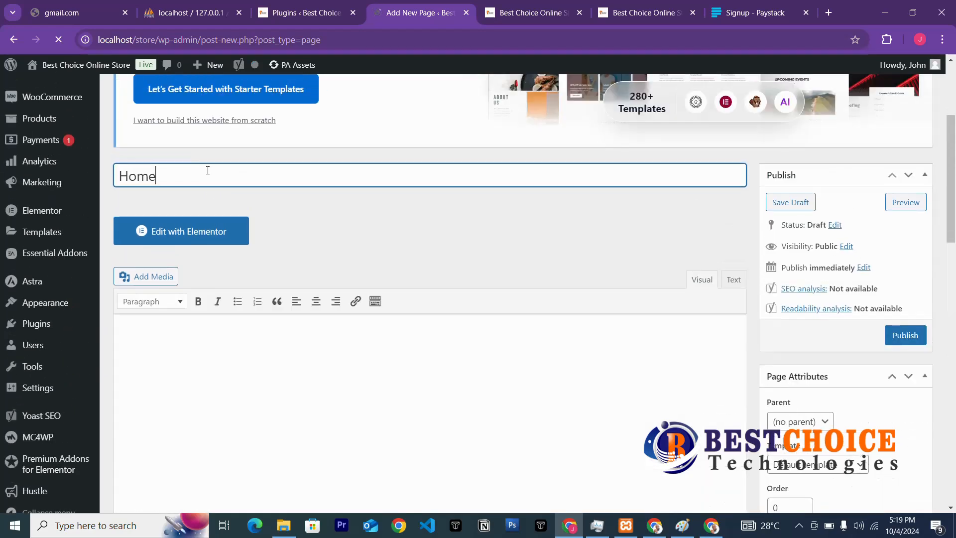
{"action": "scroll", "coordinate": [424, 319], "scroll_direction": "down", "scroll_amount": 2}
{"action": "scroll", "coordinate": [425, 320], "scroll_direction": "down", "scroll_amount": 1}
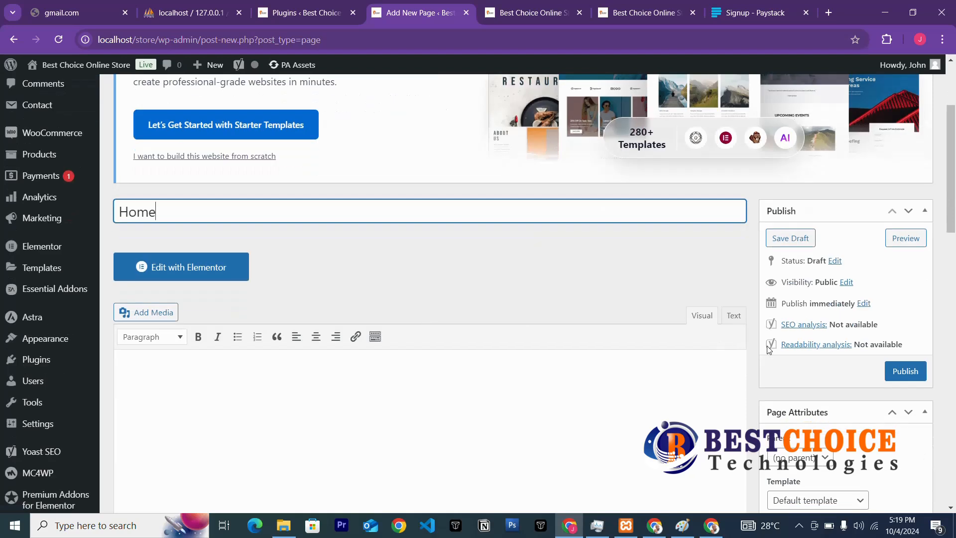
{"action": "left_click", "coordinate": [899, 373]}
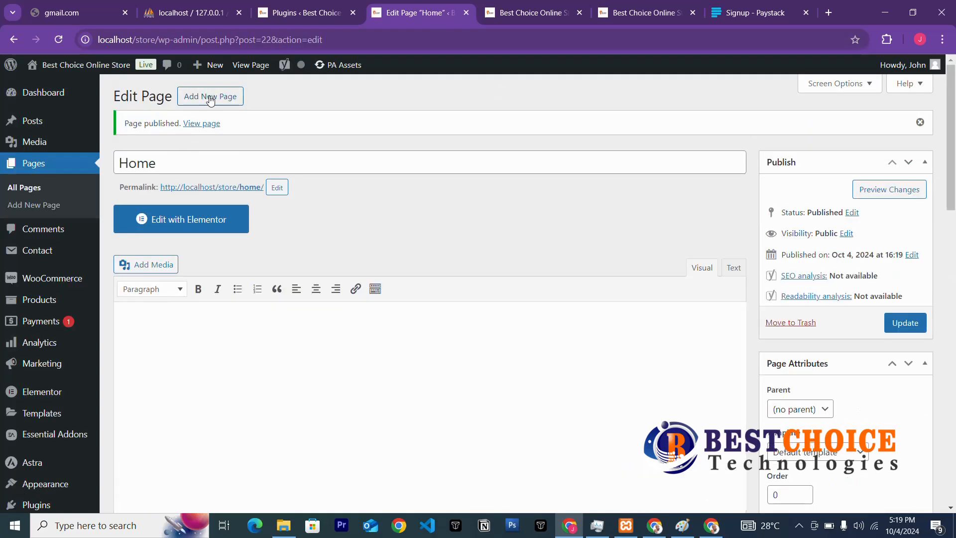
{"action": "left_click", "coordinate": [210, 100]}
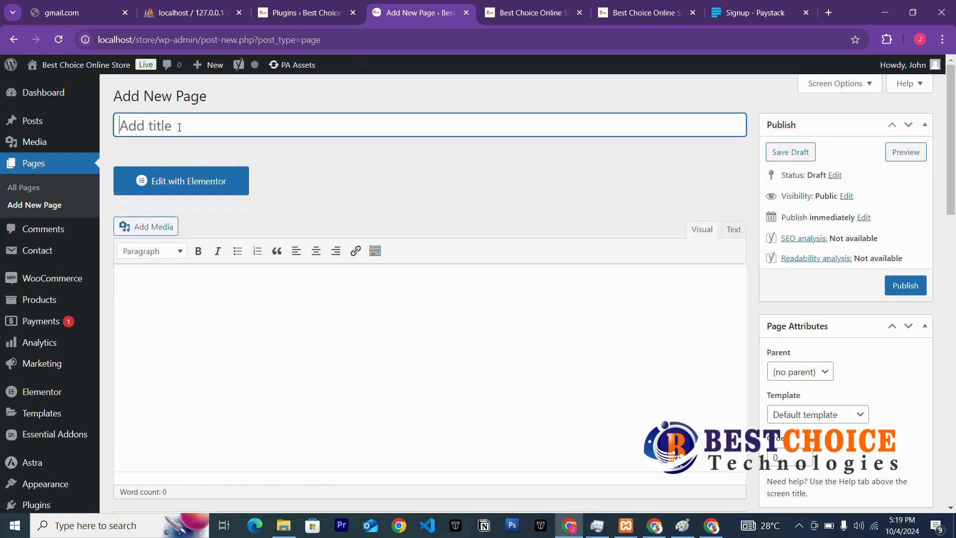
Publish an 'About' page, then a 'Contact' page at /store/contact/.
{"action": "type", "text": "Abo"}
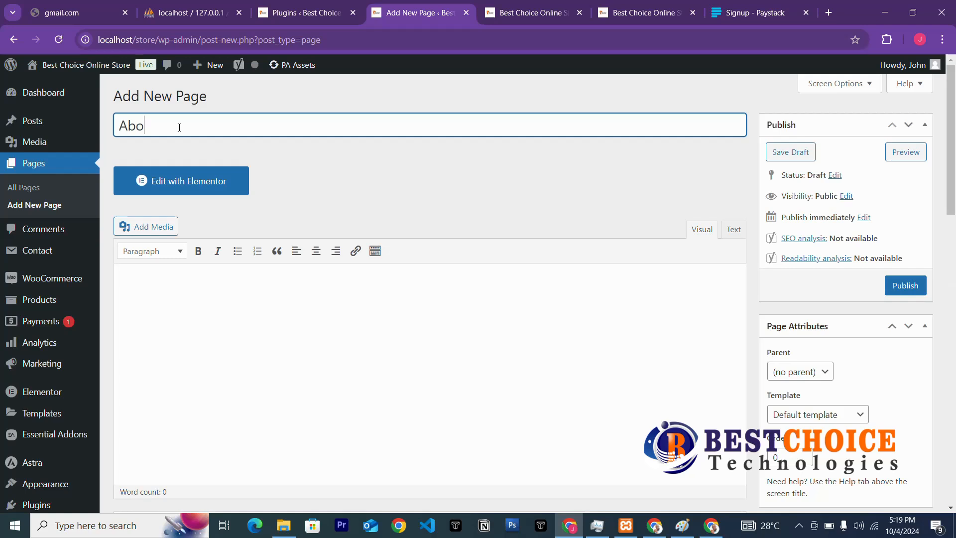
{"action": "type", "text": "ut"}
{"action": "left_click", "coordinate": [894, 287]}
{"action": "type", "text": "Contact"}
{"action": "left_click", "coordinate": [916, 288]}
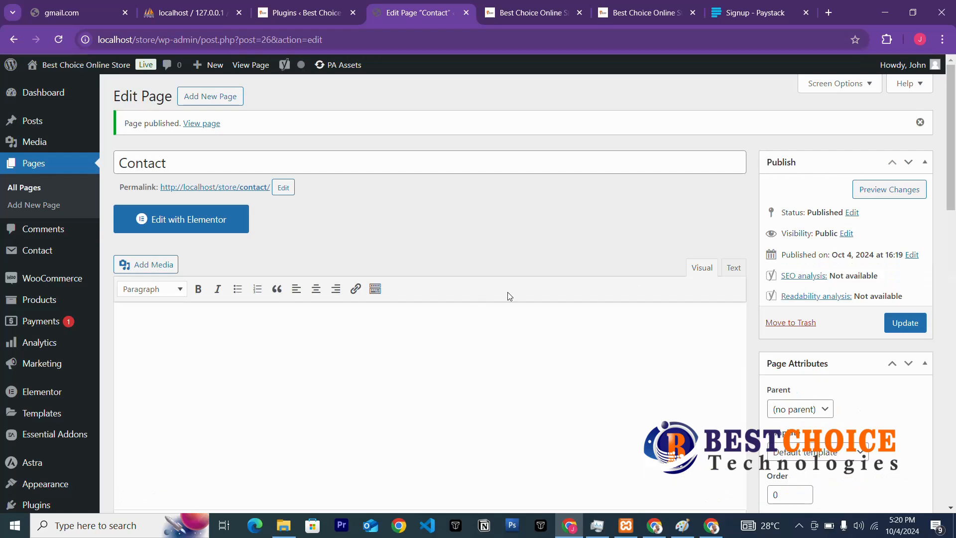
Publish a new page titled 'Blogs', then reload the store's home page.
{"action": "left_click", "coordinate": [215, 97]}
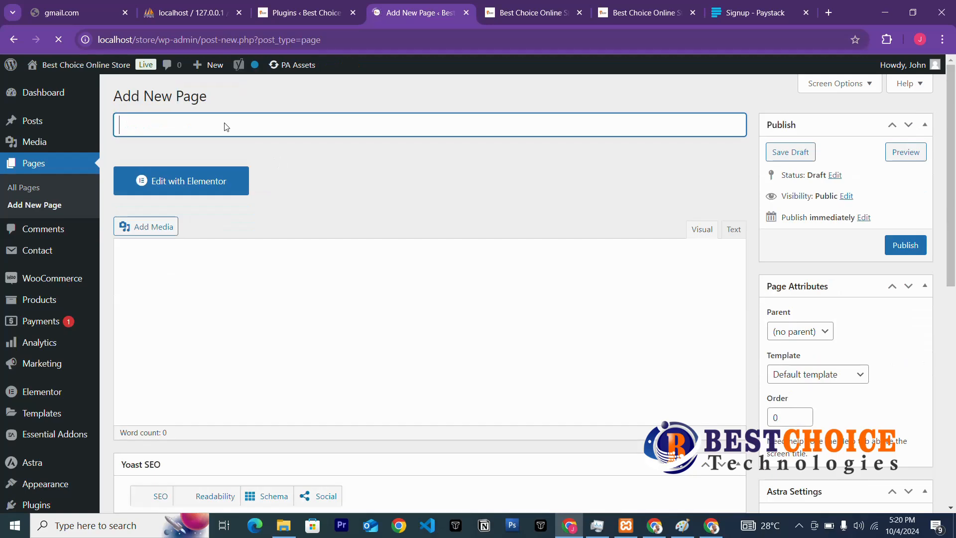
{"action": "type", "text": "S"}
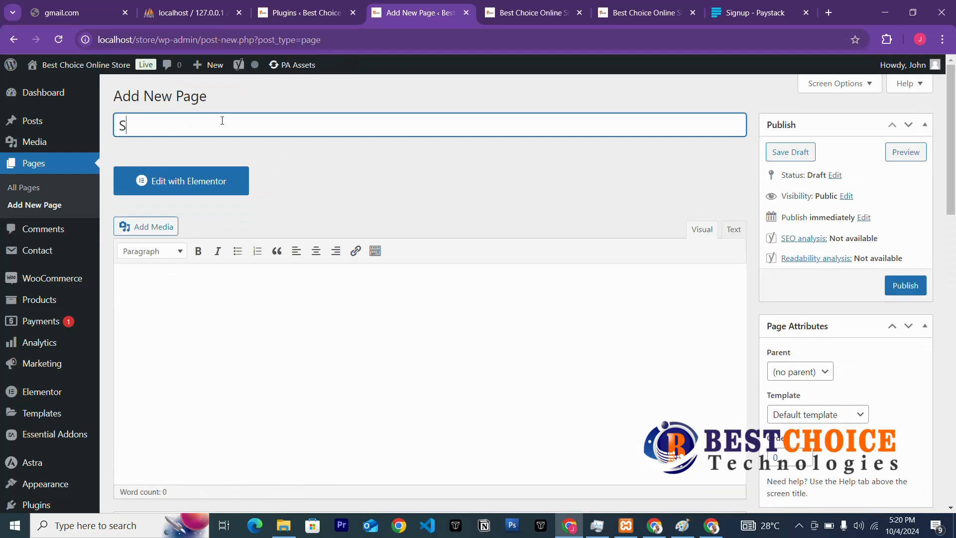
{"action": "type", "text": "ervices"}
{"action": "key", "text": "BackSpace"}
{"action": "key", "text": "BackSpace"}
{"action": "key", "text": "BackSpace"}
{"action": "key", "text": "BackSpace"}
{"action": "key", "text": "BackSpace"}
{"action": "key", "text": "BackSpace"}
{"action": "key", "text": "BackSpace"}
{"action": "key", "text": "BackSpace"}
{"action": "type", "text": "Blogs"}
{"action": "left_click", "coordinate": [914, 285]}
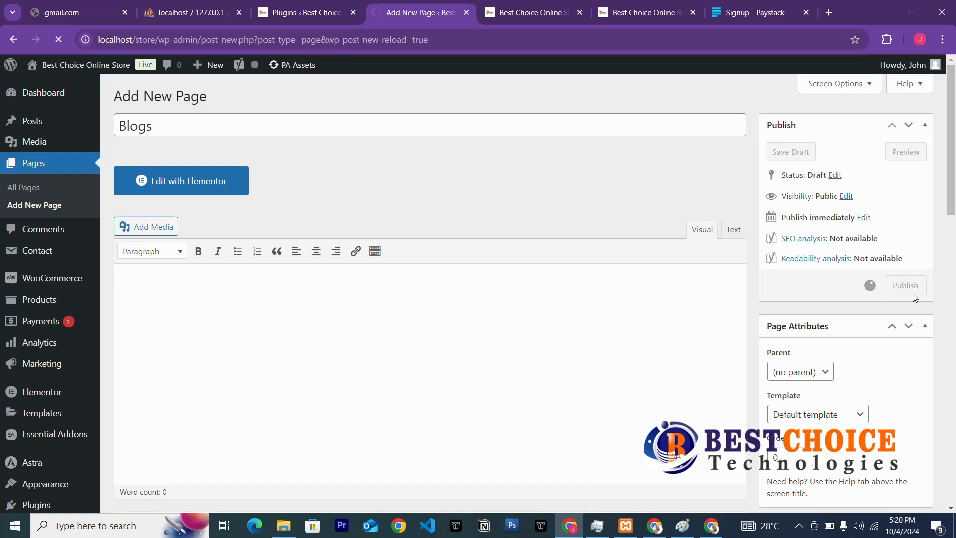
{"action": "left_click", "coordinate": [509, 18]}
{"action": "left_click", "coordinate": [252, 102]}
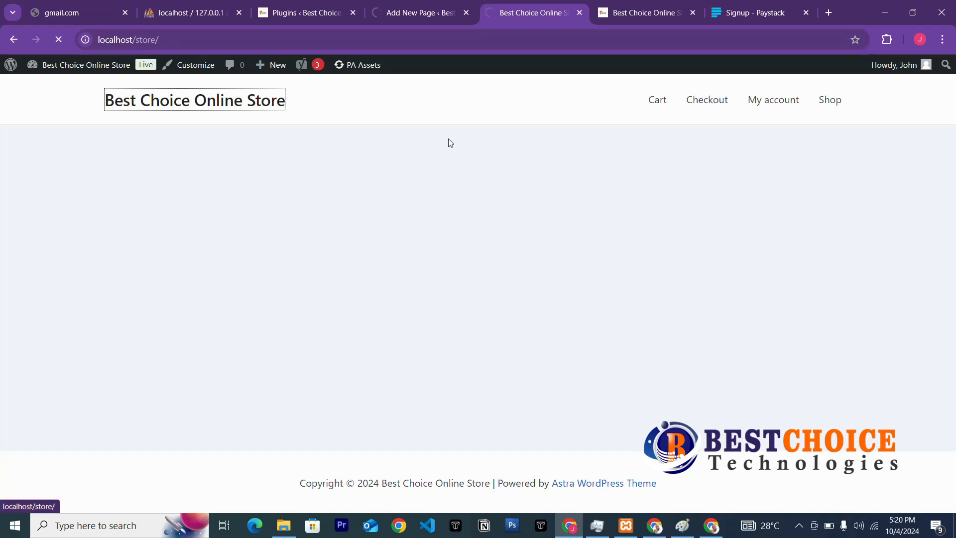
Open the store's Checkout page, then its My account page.
{"action": "left_click", "coordinate": [694, 104]}
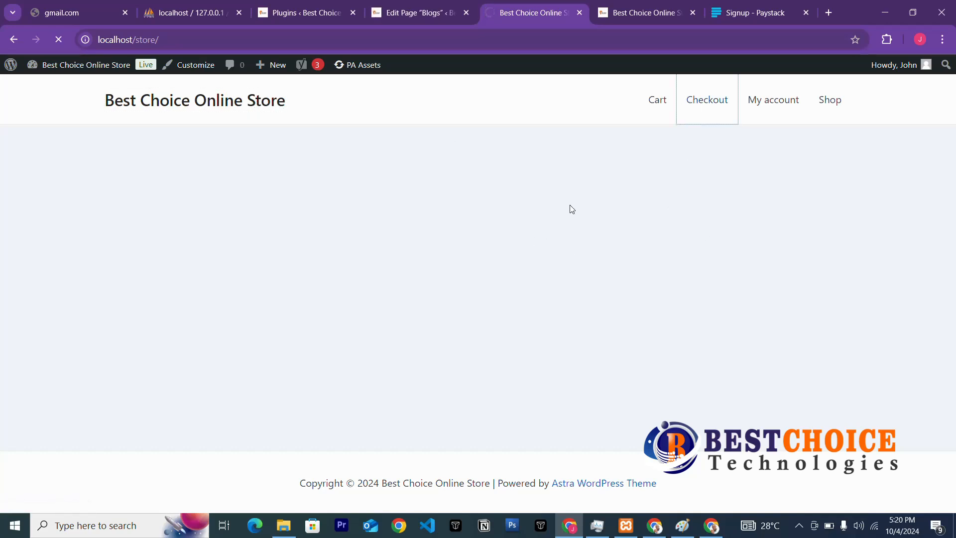
{"action": "left_click", "coordinate": [771, 105]}
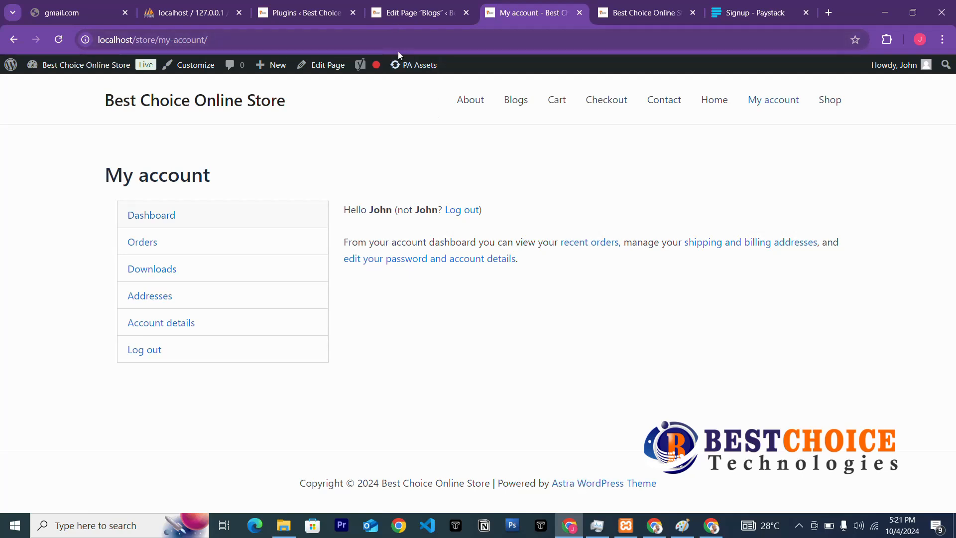
Create a menu named 'Main Menu' in Appearance > Menus, assigned to the Primary Menu location.
{"action": "left_click", "coordinate": [430, 15]}
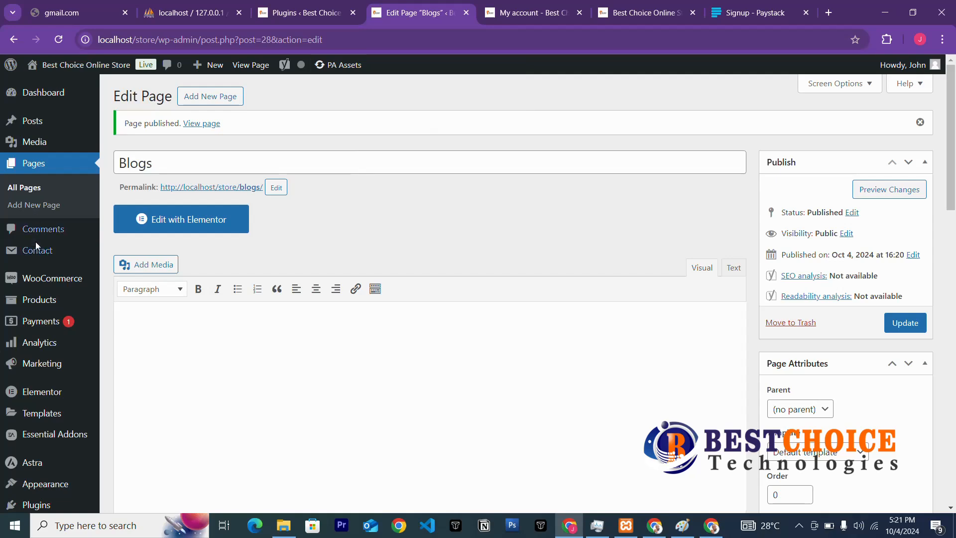
{"action": "mouse_move", "coordinate": [67, 407]}
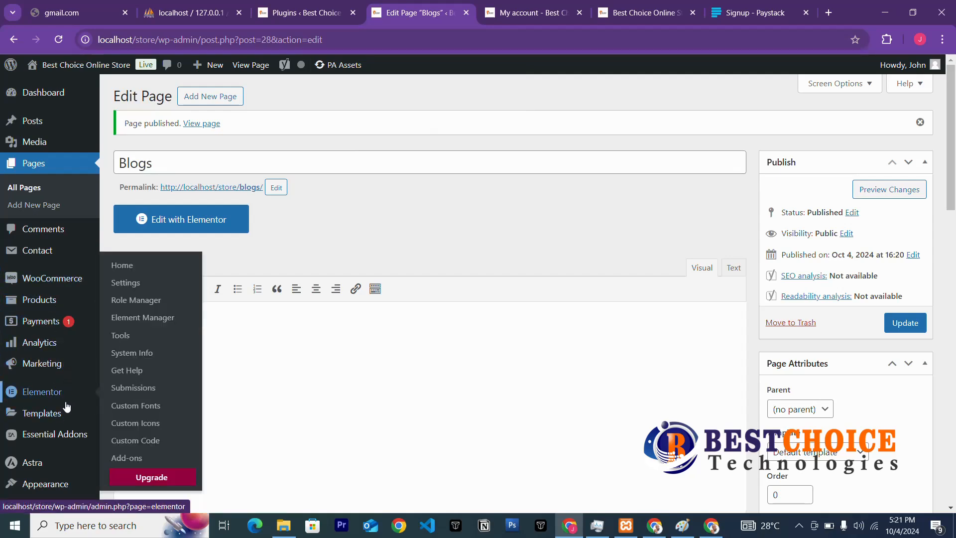
{"action": "scroll", "coordinate": [67, 406], "scroll_direction": "down", "scroll_amount": 5}
{"action": "mouse_move", "coordinate": [50, 286]}
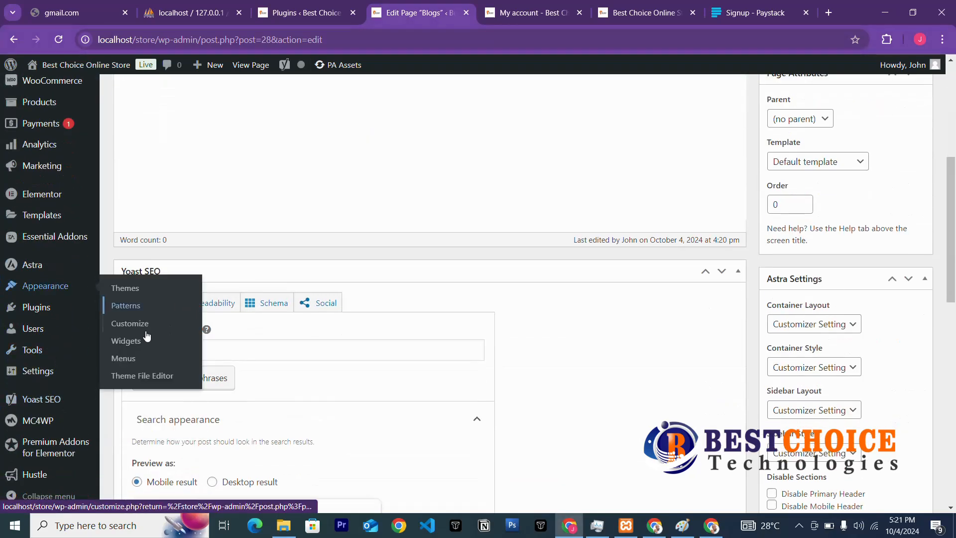
{"action": "left_click", "coordinate": [123, 359]}
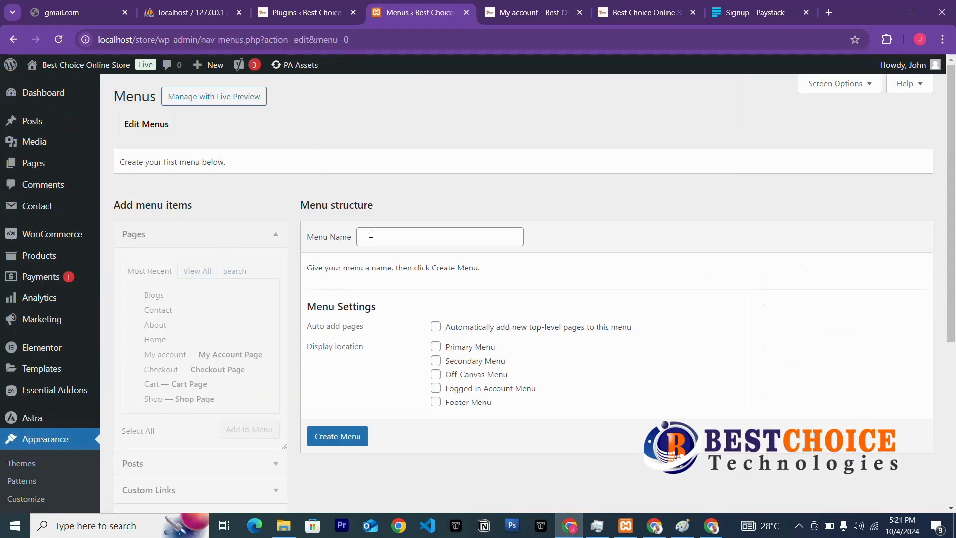
{"action": "left_click", "coordinate": [379, 229]}
{"action": "type", "text": "Main Menu"}
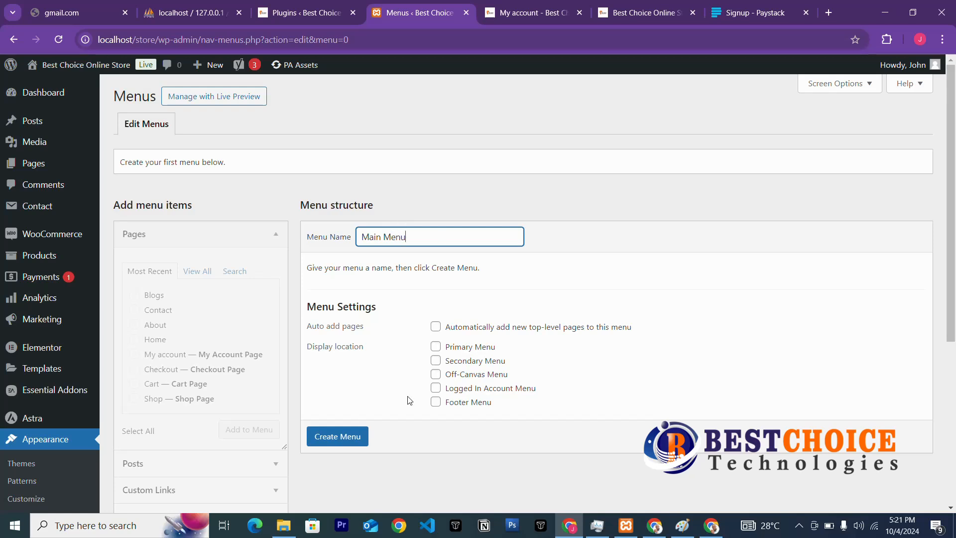
{"action": "left_click", "coordinate": [435, 346]}
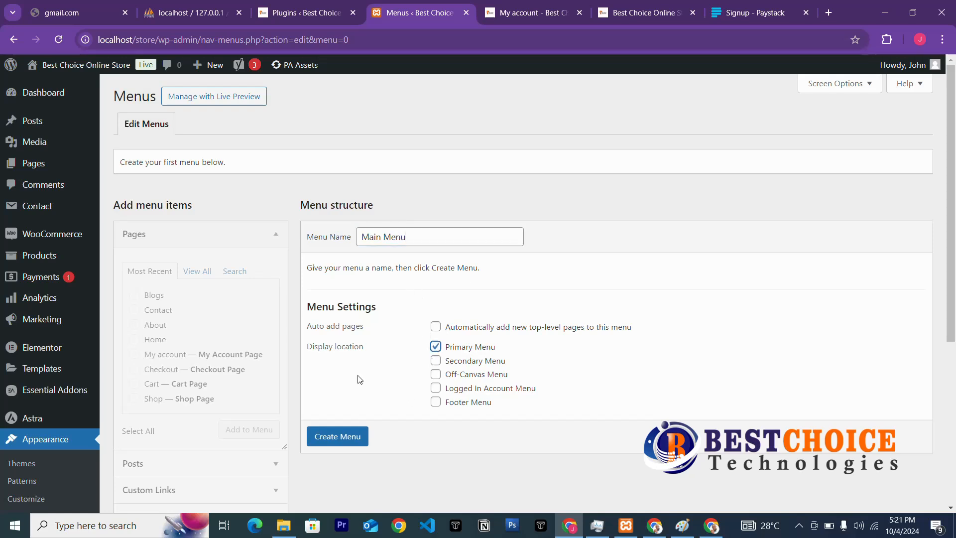
{"action": "left_click", "coordinate": [330, 437]}
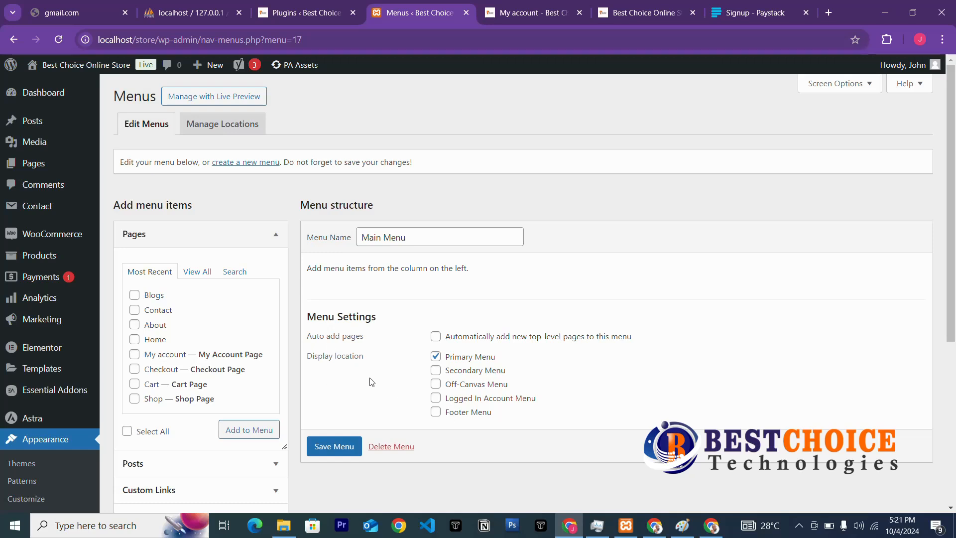
Add the Home, About, Blogs, Contact and Shop pages to Main Menu.
{"action": "left_click", "coordinate": [198, 271]}
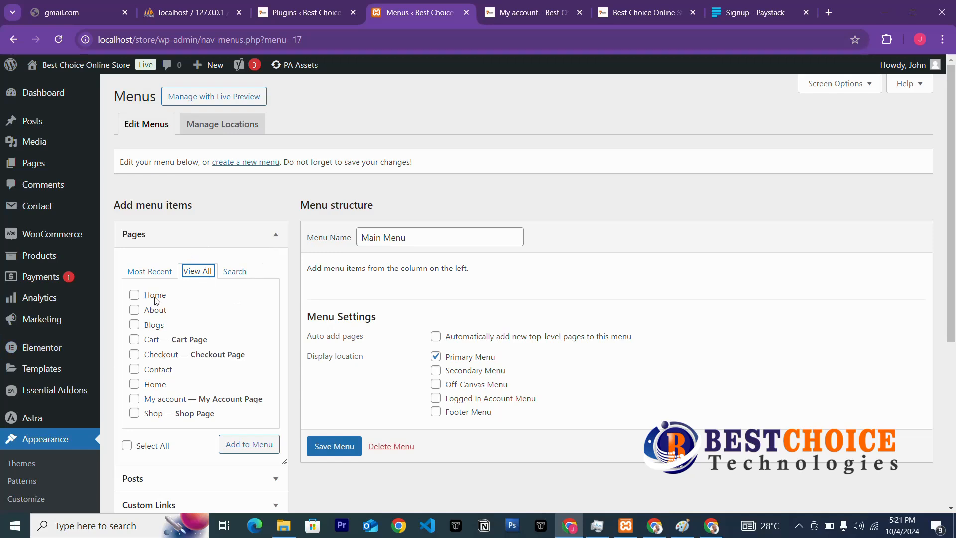
{"action": "left_click", "coordinate": [140, 296]}
{"action": "left_click", "coordinate": [156, 310]}
{"action": "left_click", "coordinate": [154, 326]}
{"action": "left_click", "coordinate": [155, 370]}
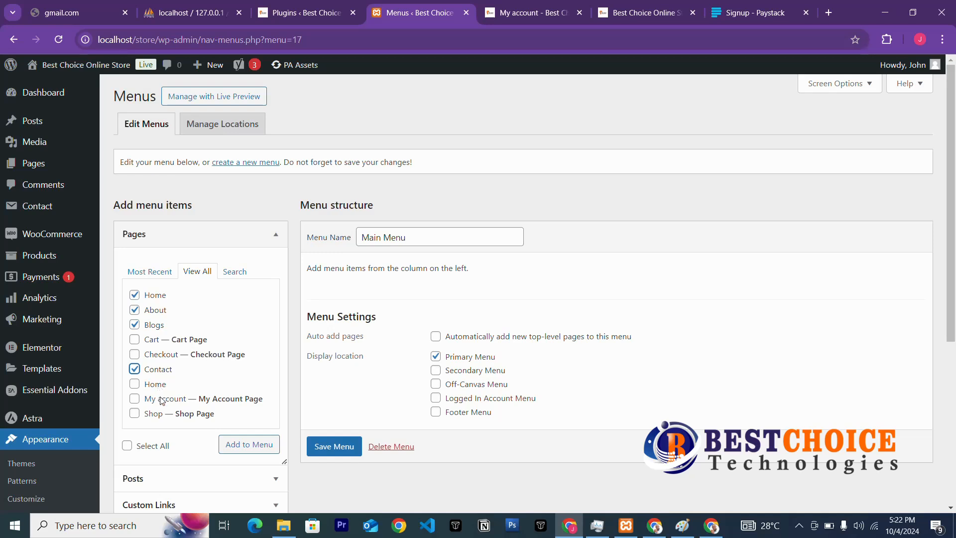
{"action": "left_click", "coordinate": [151, 414]}
{"action": "left_click", "coordinate": [252, 443]}
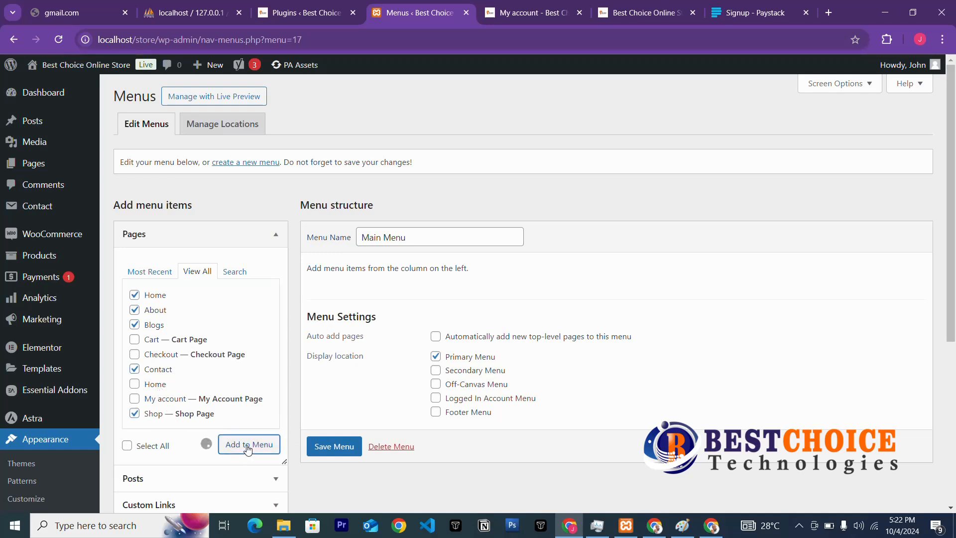
{"action": "left_click", "coordinate": [158, 387]}
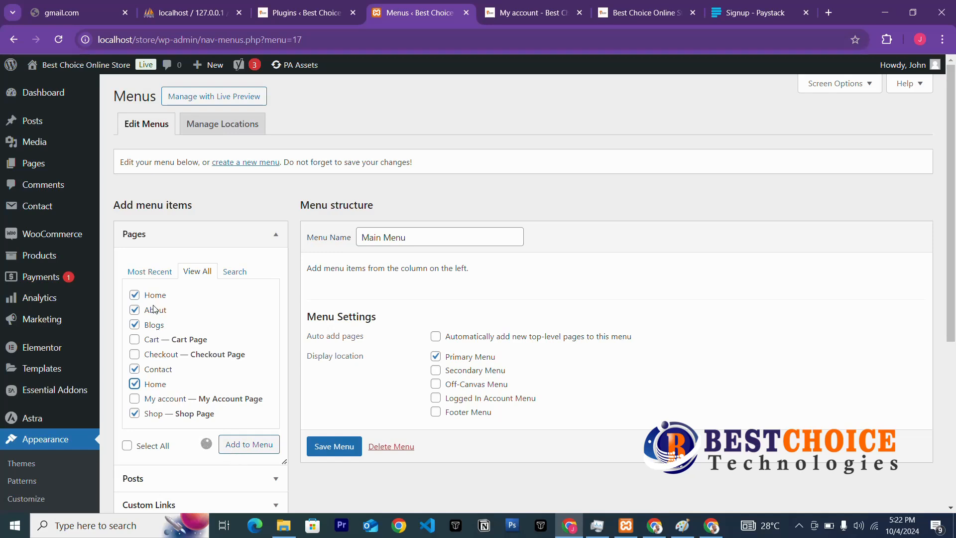
{"action": "left_click", "coordinate": [155, 387]}
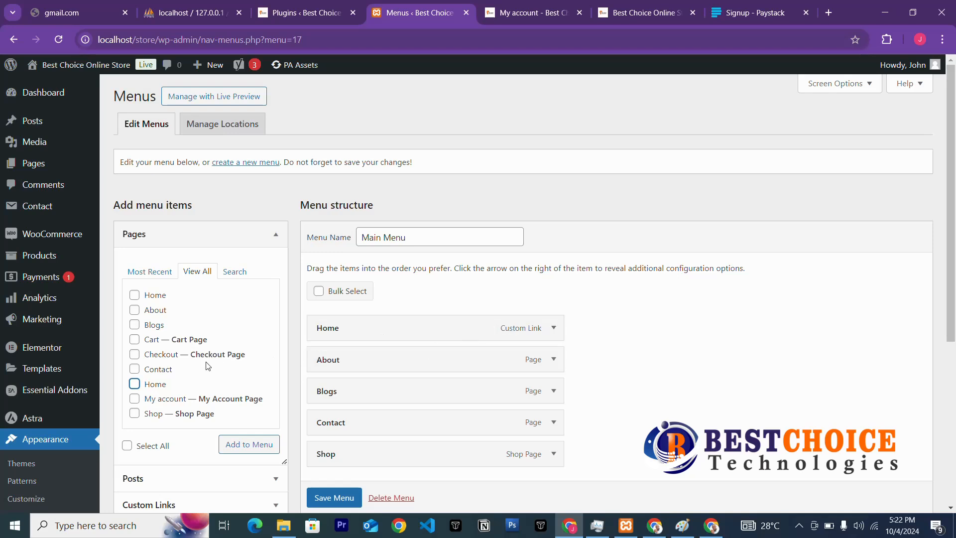
Replace the Home custom link in Main Menu with the Home page item.
{"action": "left_click", "coordinate": [149, 384]}
{"action": "left_click", "coordinate": [233, 445]}
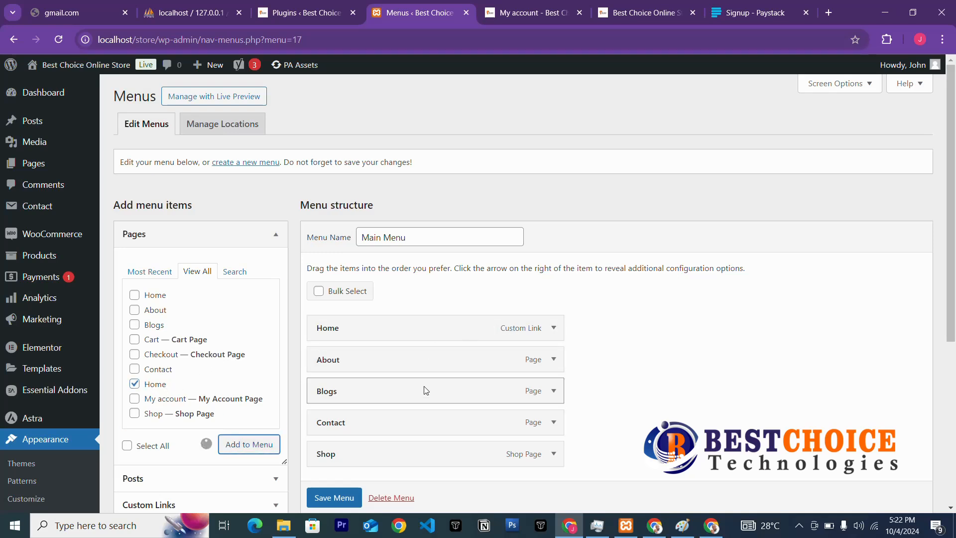
{"action": "scroll", "coordinate": [495, 387], "scroll_direction": "down", "scroll_amount": 3}
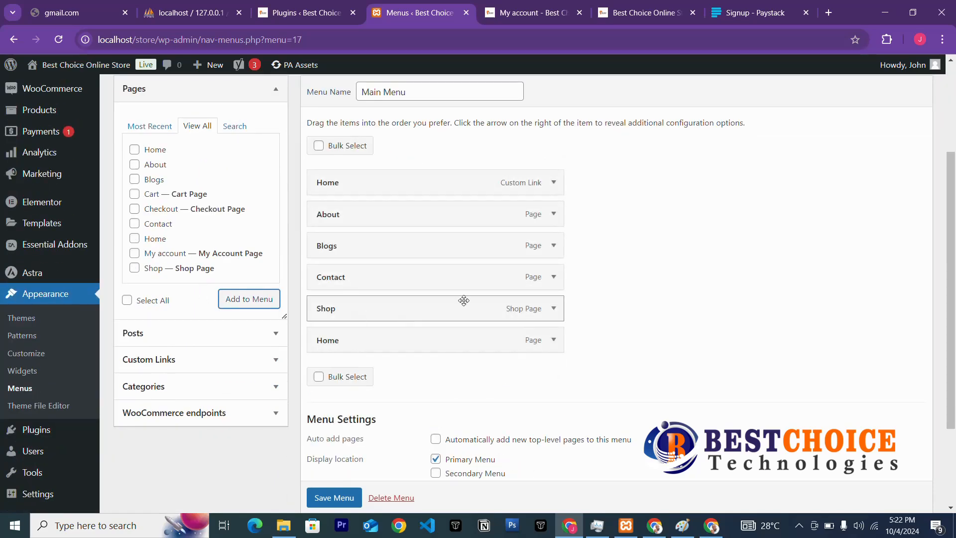
{"action": "left_click", "coordinate": [554, 183]}
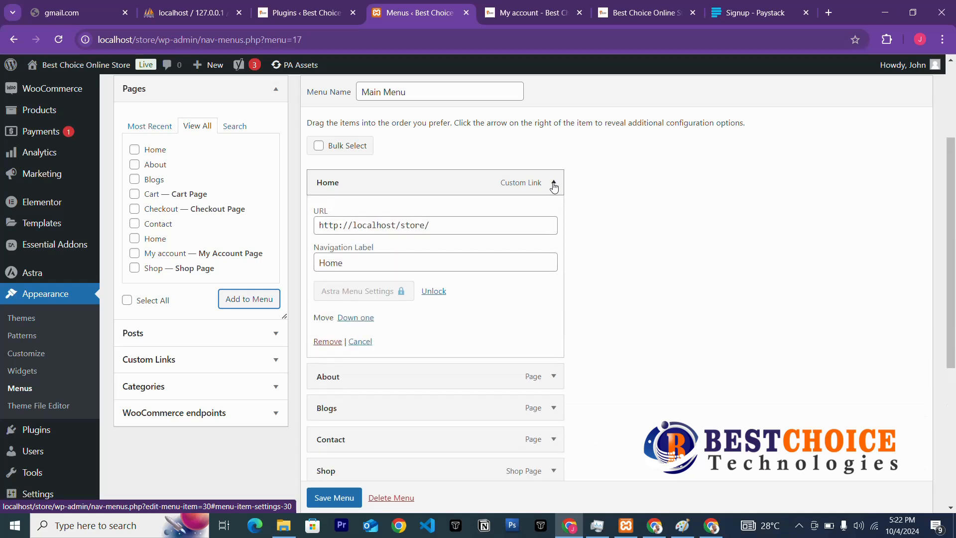
{"action": "left_click", "coordinate": [326, 342]}
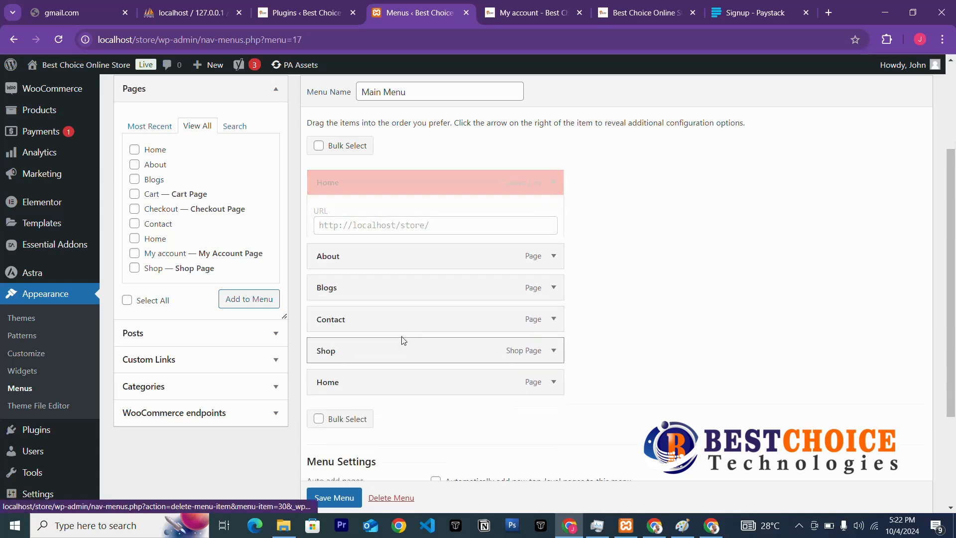
Drag the menu items into the order Home, About, Shop, Blogs, Contact.
{"action": "left_click_drag", "start_coordinate": [348, 312], "coordinate": [355, 201]}
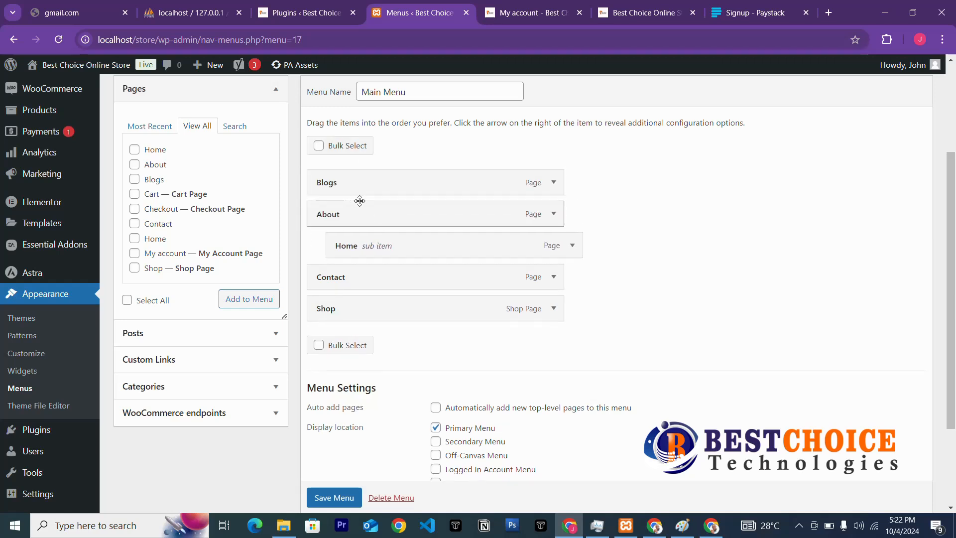
{"action": "left_click_drag", "start_coordinate": [348, 245], "coordinate": [322, 188]}
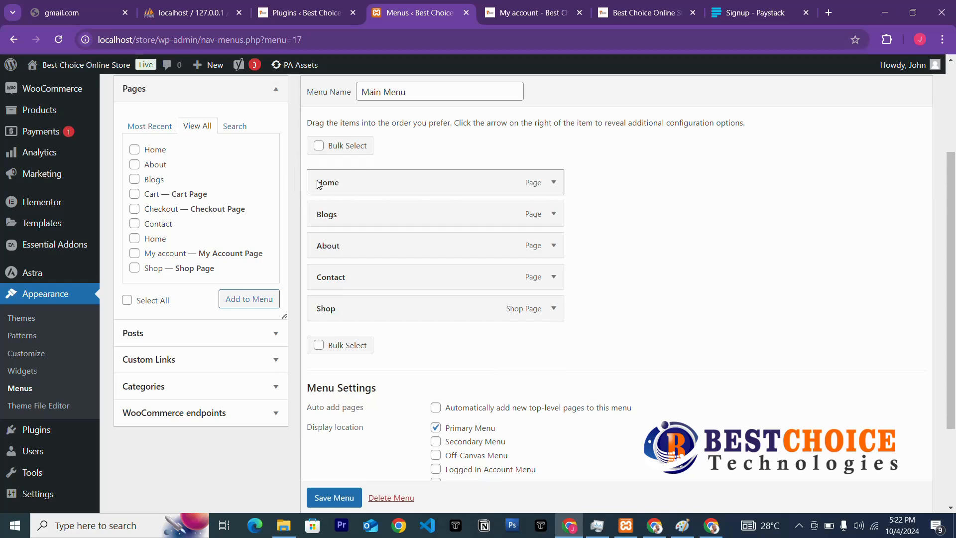
{"action": "left_click_drag", "start_coordinate": [371, 237], "coordinate": [348, 218]}
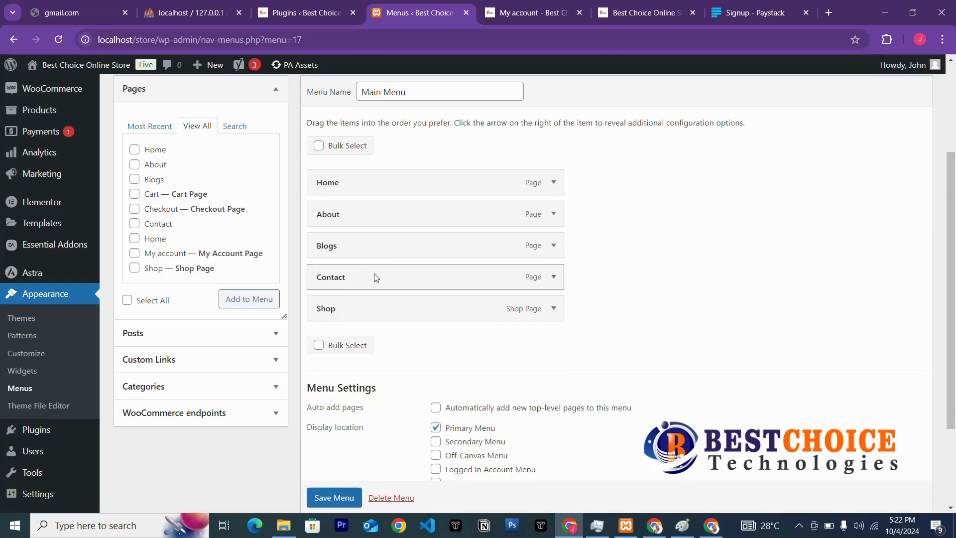
{"action": "left_click_drag", "start_coordinate": [367, 306], "coordinate": [361, 257]}
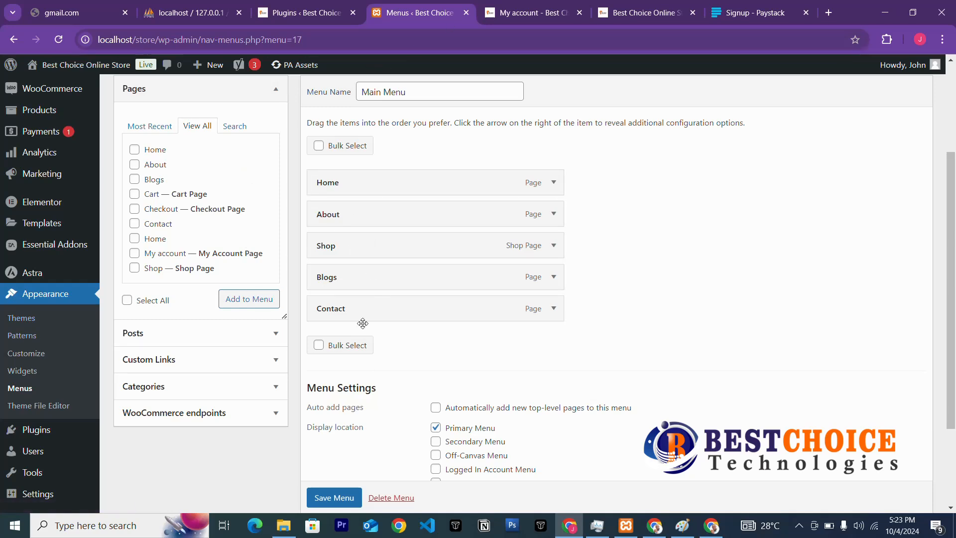
Save Main Menu and start a blank new menu.
{"action": "left_click", "coordinate": [327, 499]}
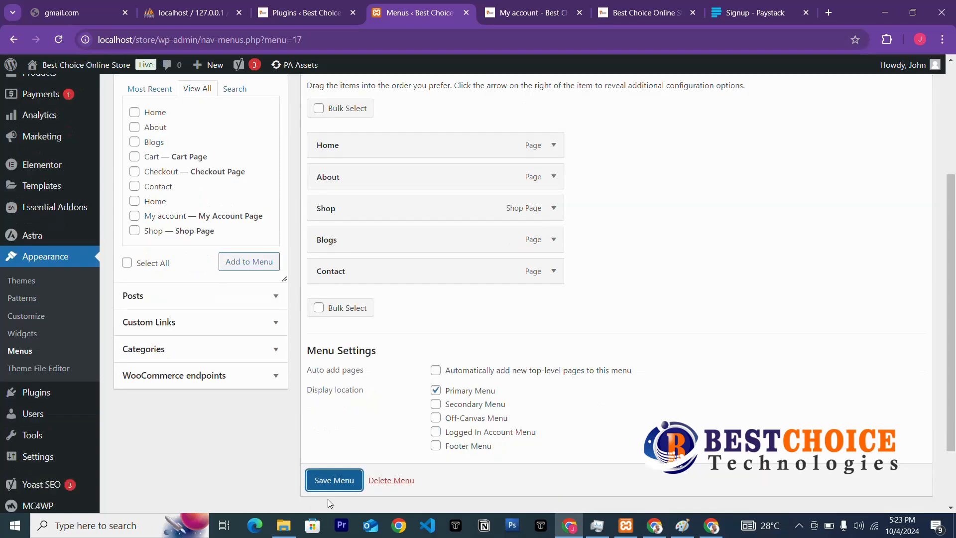
{"action": "left_click", "coordinate": [342, 479]}
{"action": "left_click", "coordinate": [798, 526]}
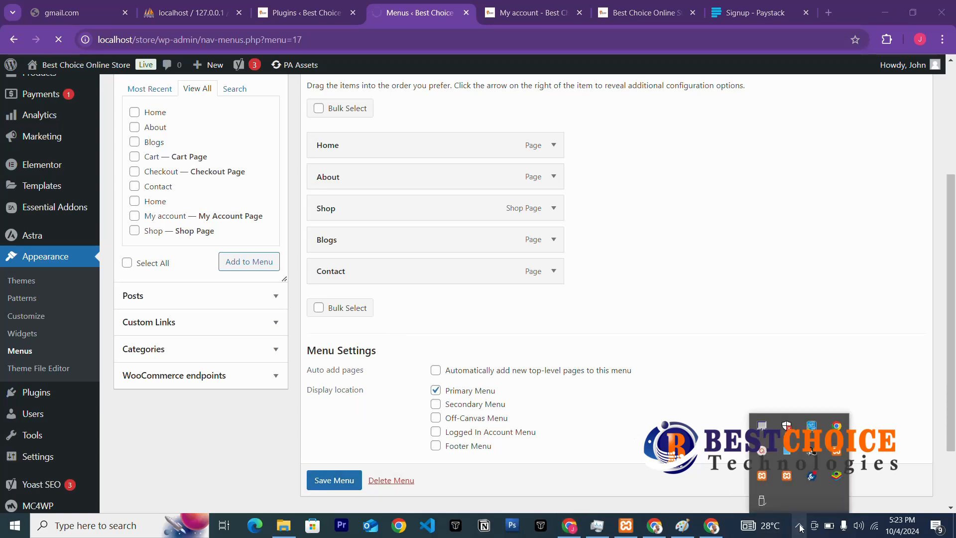
{"action": "left_click", "coordinate": [766, 435]}
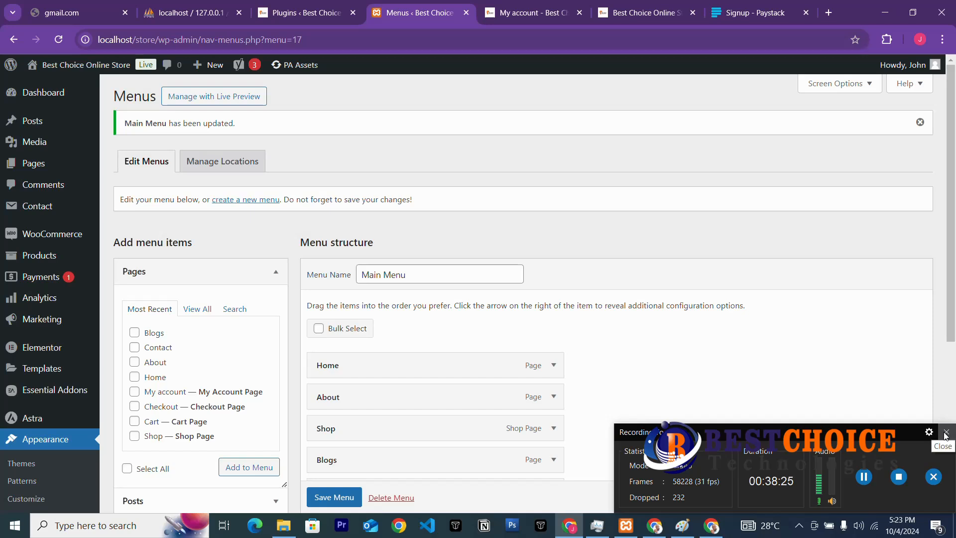
{"action": "left_click", "coordinate": [946, 433]}
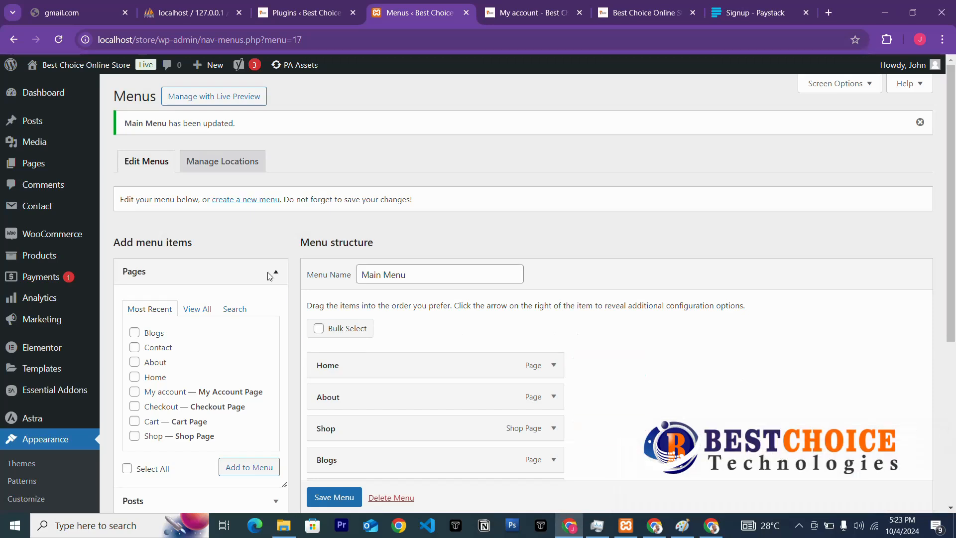
{"action": "left_click", "coordinate": [231, 200]}
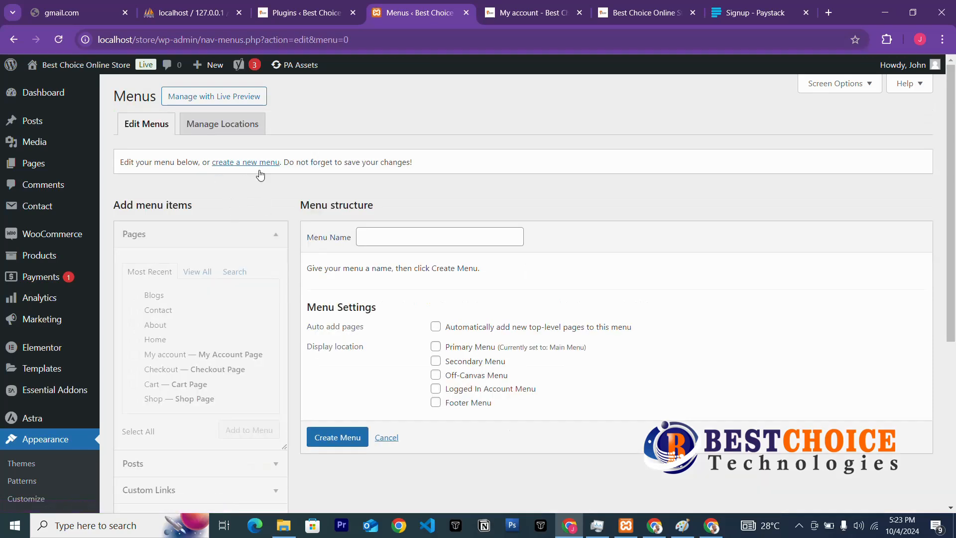
Create a menu named 'footer pages' and load it for editing.
{"action": "left_click", "coordinate": [427, 232]}
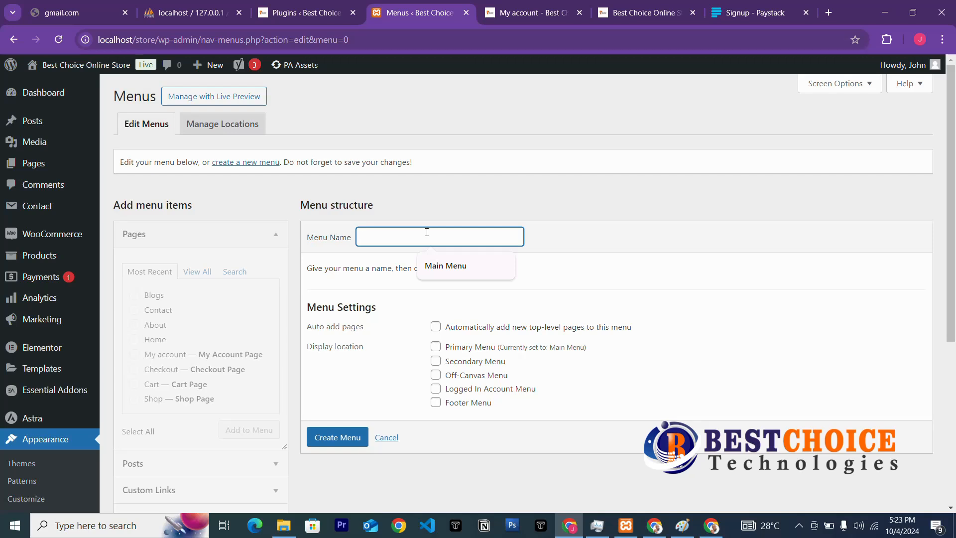
{"action": "type", "text": "footer"}
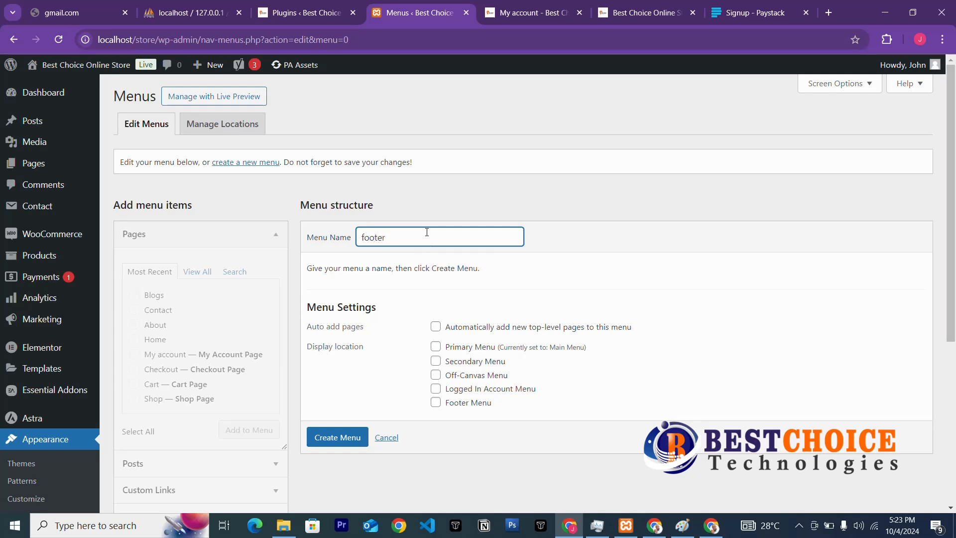
{"action": "type", "text": " pages"}
{"action": "left_click", "coordinate": [337, 437]}
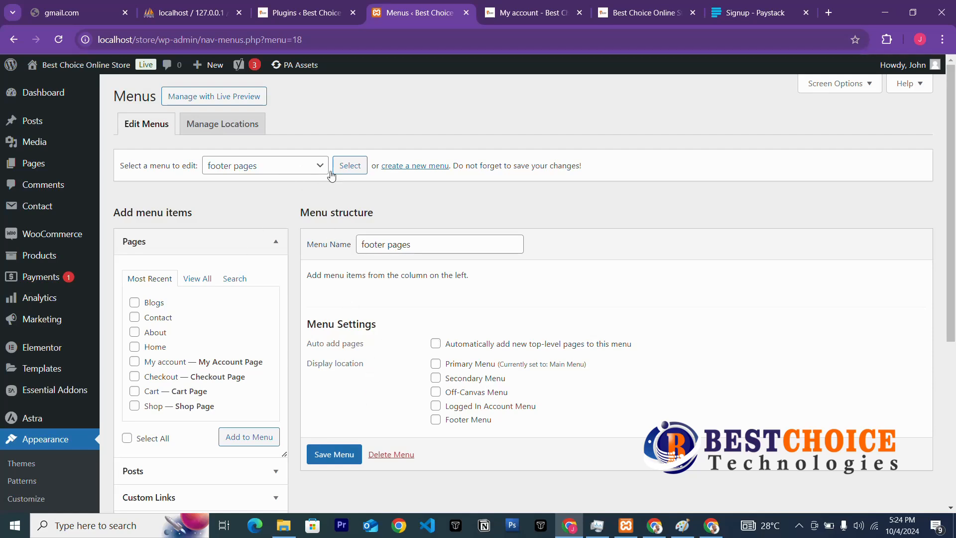
{"action": "left_click", "coordinate": [267, 165]}
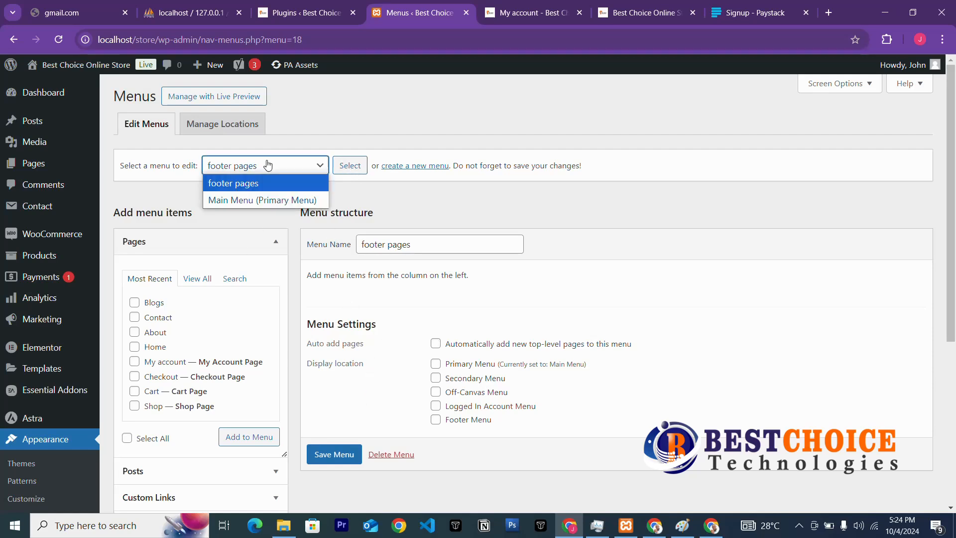
{"action": "left_click", "coordinate": [251, 188]}
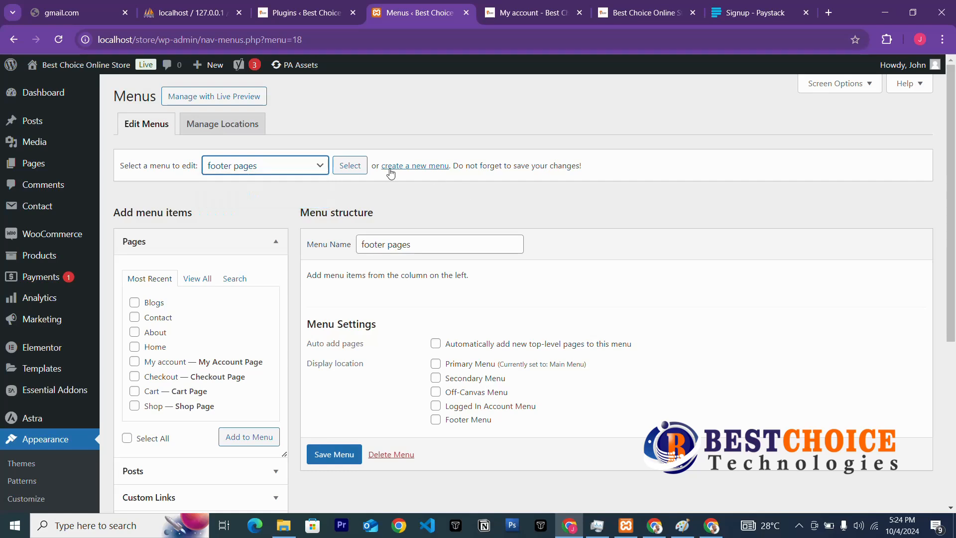
{"action": "left_click", "coordinate": [351, 168]}
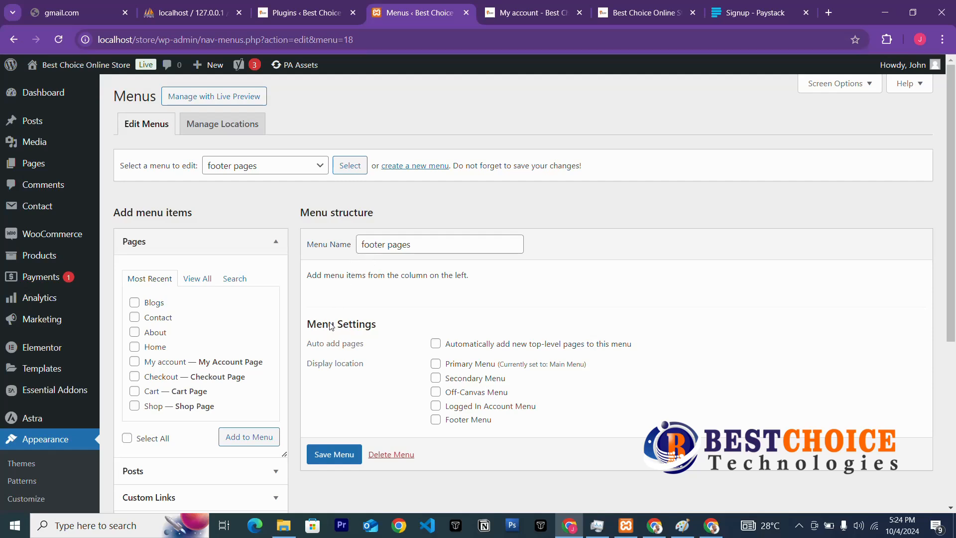
Tick the My account, Checkout and Cart pages for the footer menu.
{"action": "left_click", "coordinate": [141, 362]}
{"action": "left_click", "coordinate": [137, 377]}
{"action": "left_click", "coordinate": [140, 392]}
Add a custom link 'Careers' with URL # to the footer pages menu.
{"action": "scroll", "coordinate": [247, 441], "scroll_direction": "down", "scroll_amount": 3}
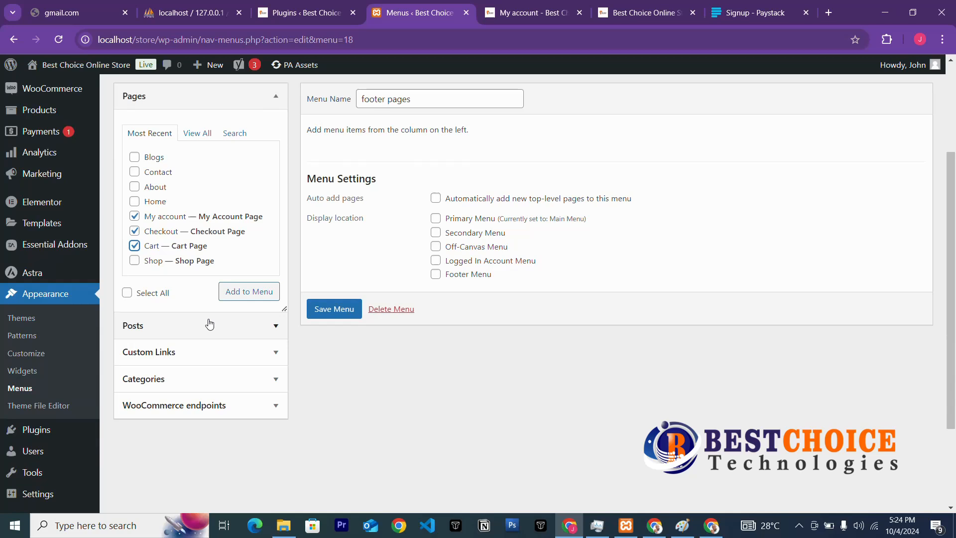
{"action": "left_click", "coordinate": [224, 358]}
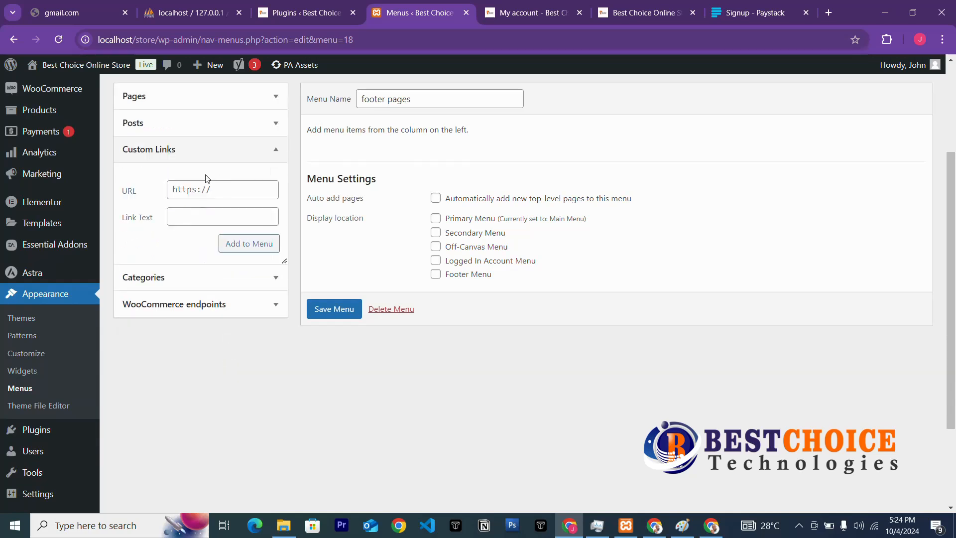
{"action": "left_click", "coordinate": [201, 209]}
{"action": "type", "text": "Careers"}
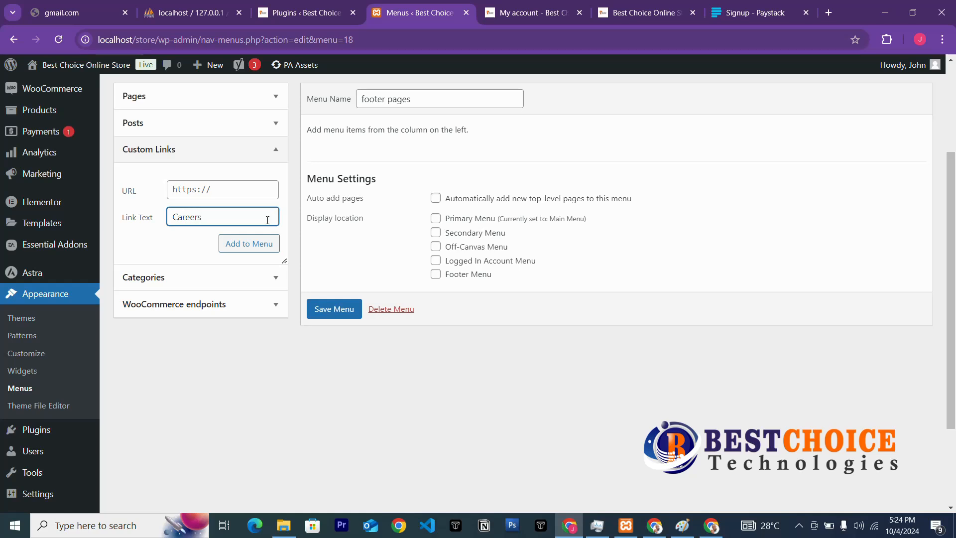
{"action": "left_click", "coordinate": [217, 187]}
{"action": "type", "text": "#"}
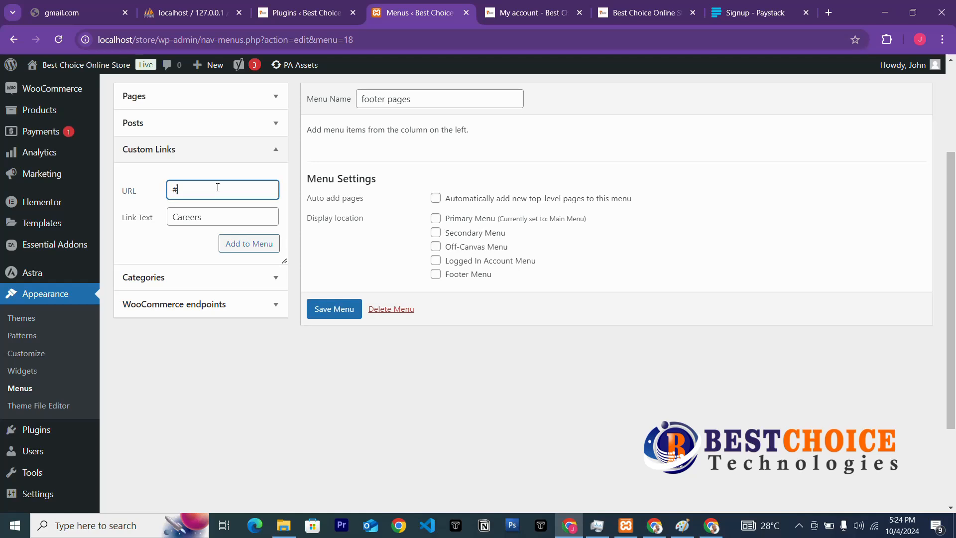
{"action": "left_click", "coordinate": [240, 245]}
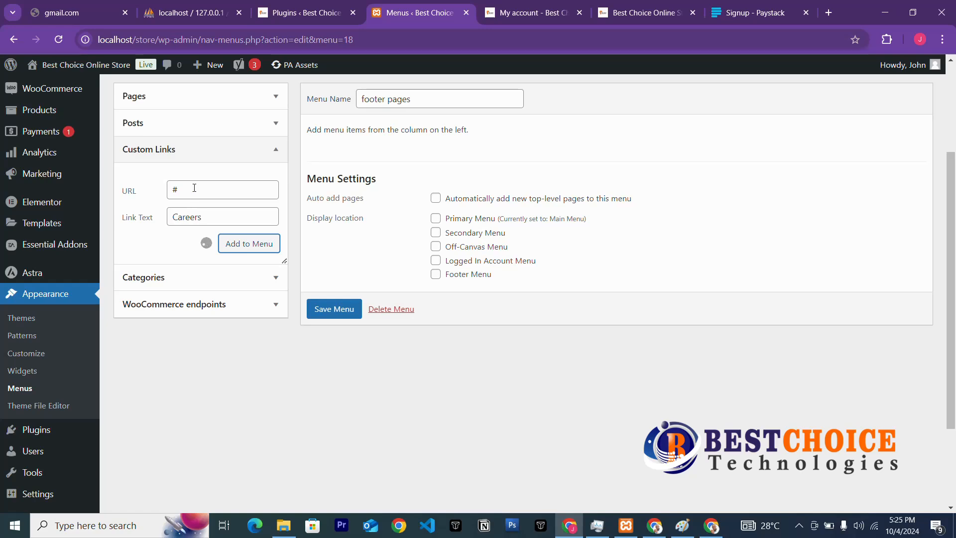
Add the ticked My account, Checkout and Cart pages to footer pages and save the menu.
{"action": "scroll", "coordinate": [381, 210], "scroll_direction": "up", "scroll_amount": 3}
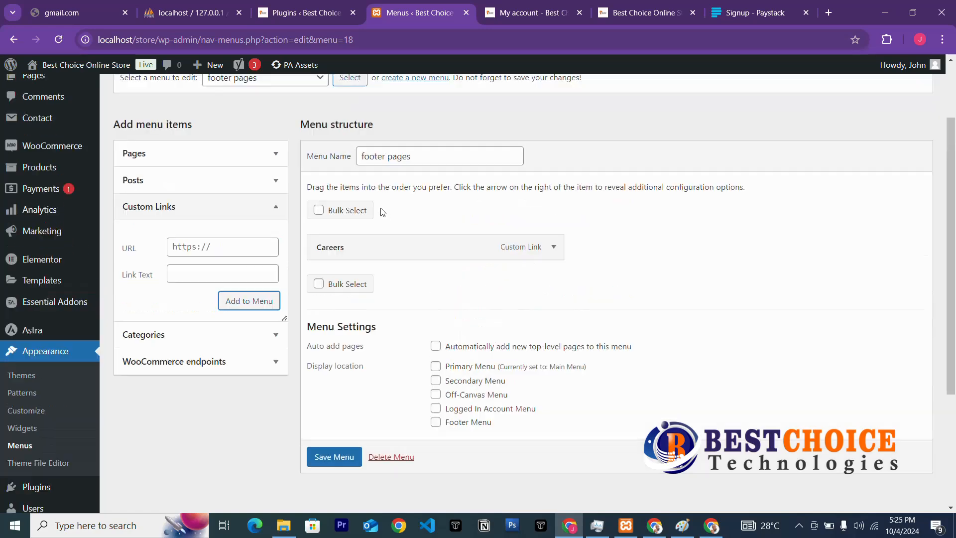
{"action": "scroll", "coordinate": [380, 211], "scroll_direction": "down", "scroll_amount": 3}
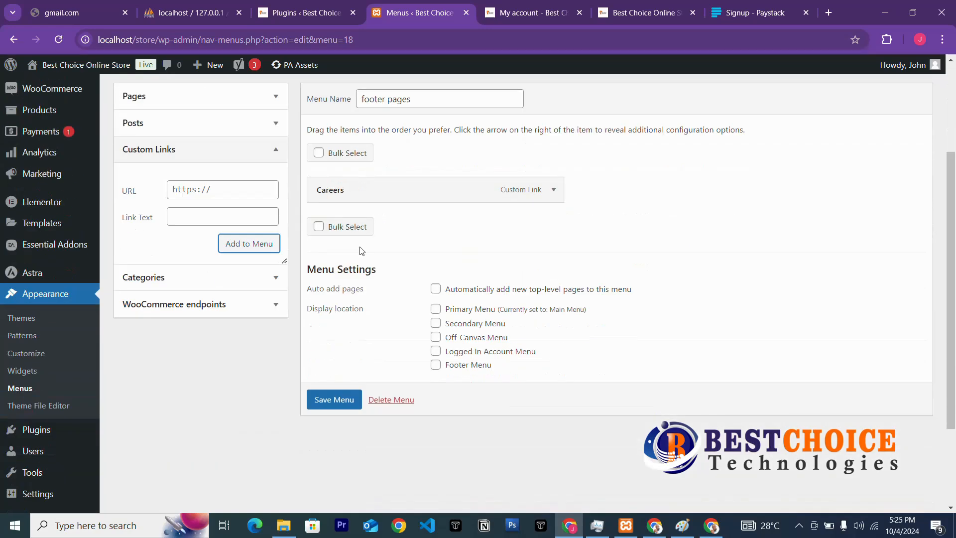
{"action": "scroll", "coordinate": [361, 251], "scroll_direction": "up", "scroll_amount": 3}
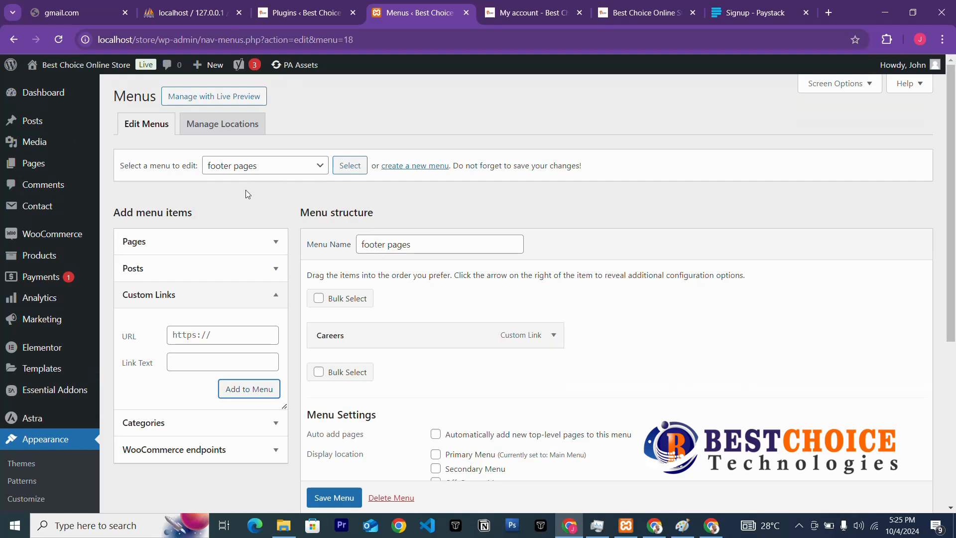
{"action": "left_click", "coordinate": [184, 245]}
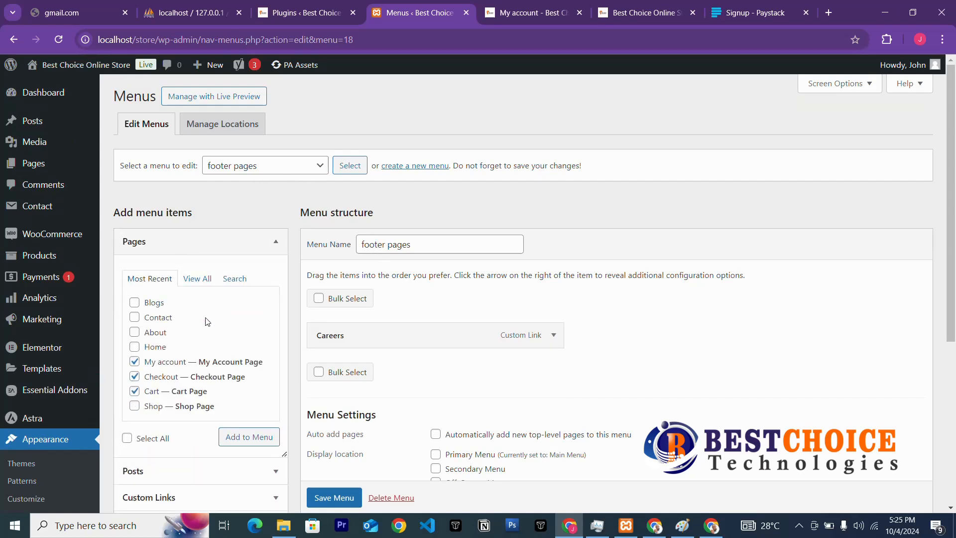
{"action": "left_click", "coordinate": [250, 446]}
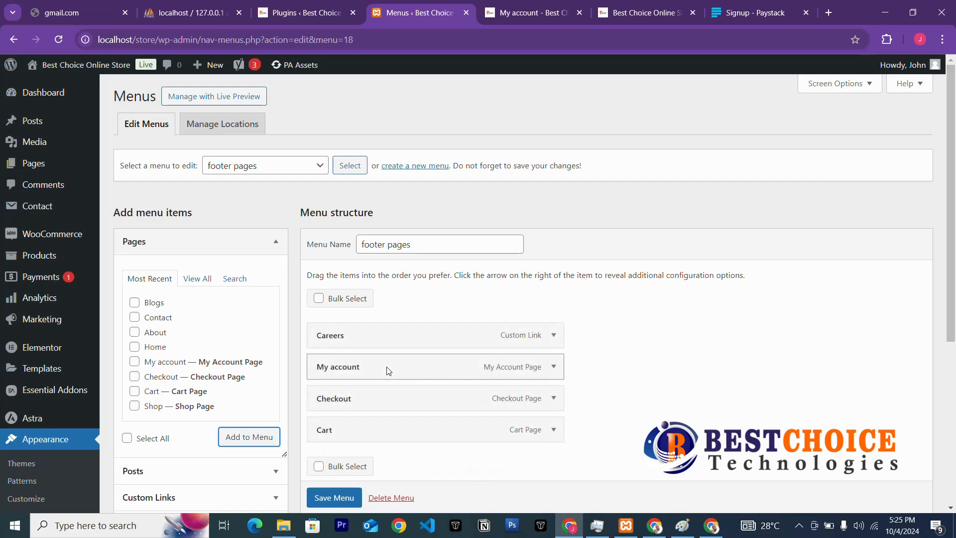
{"action": "scroll", "coordinate": [389, 368], "scroll_direction": "down", "scroll_amount": 3}
{"action": "scroll", "coordinate": [386, 367], "scroll_direction": "up", "scroll_amount": 3}
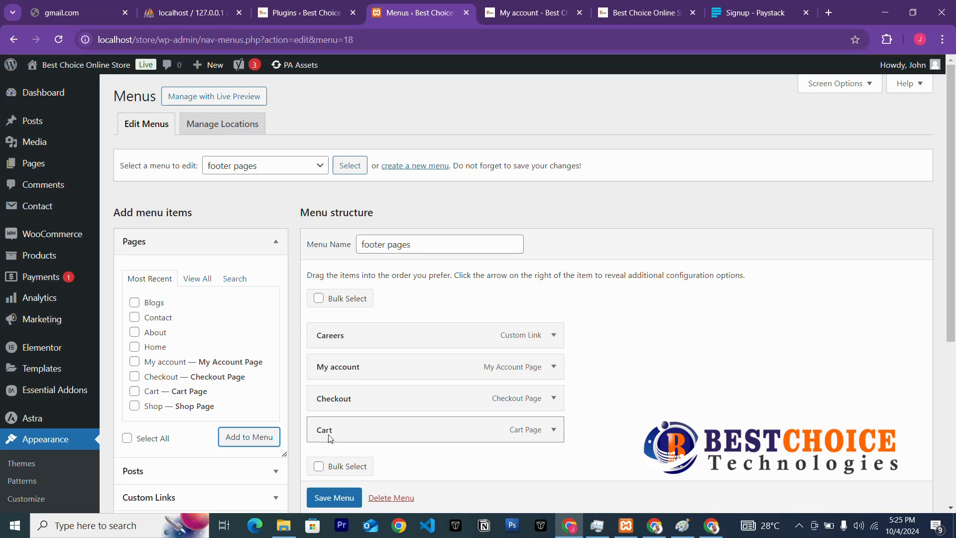
{"action": "scroll", "coordinate": [351, 431], "scroll_direction": "down", "scroll_amount": 4}
{"action": "left_click", "coordinate": [338, 463]}
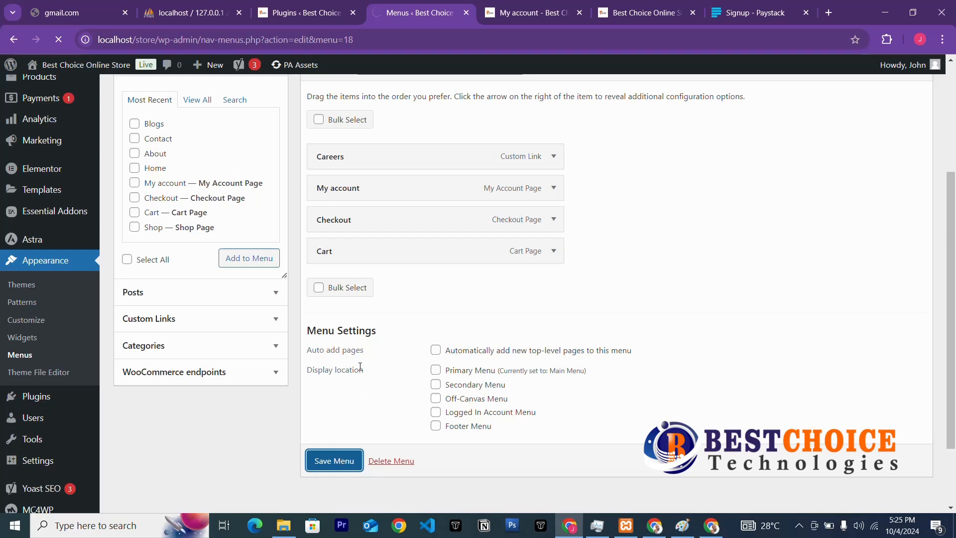
View the store's My account and Home pages, then return to the menu editor.
{"action": "left_click", "coordinate": [661, 10]}
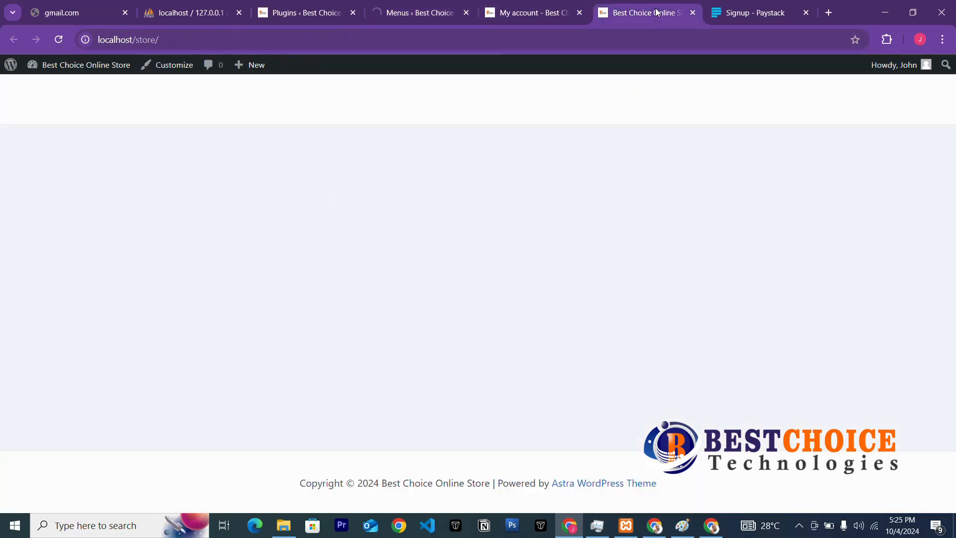
{"action": "left_click", "coordinate": [535, 14]}
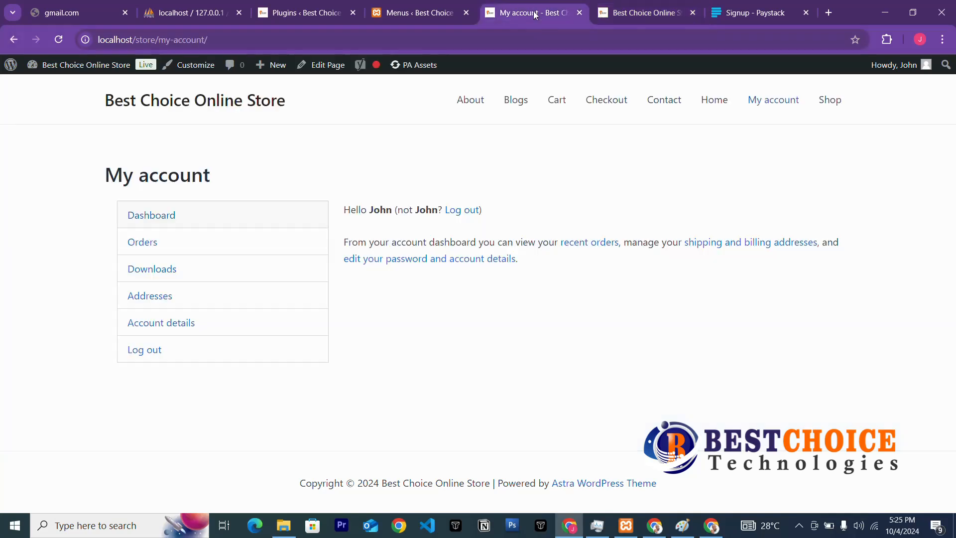
{"action": "left_click", "coordinate": [57, 42]}
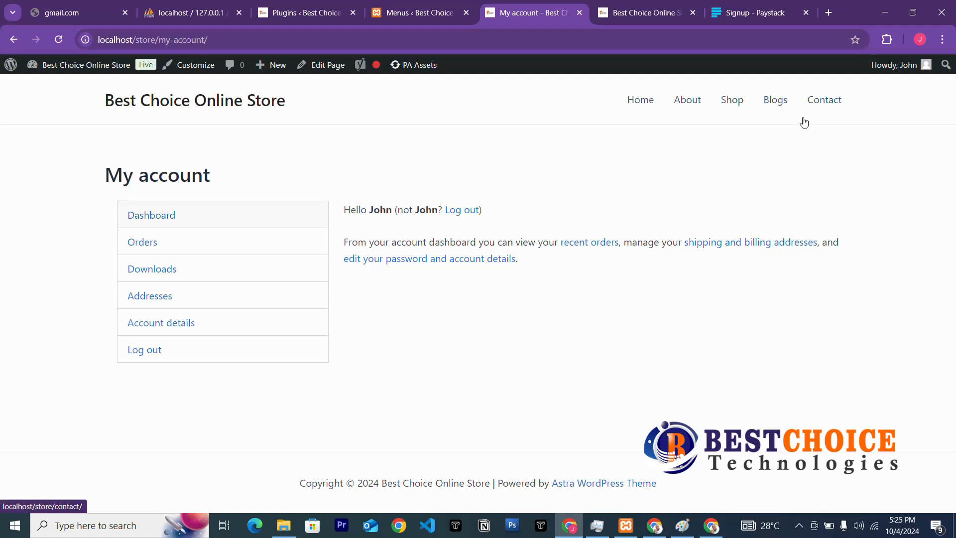
{"action": "left_click", "coordinate": [642, 102]}
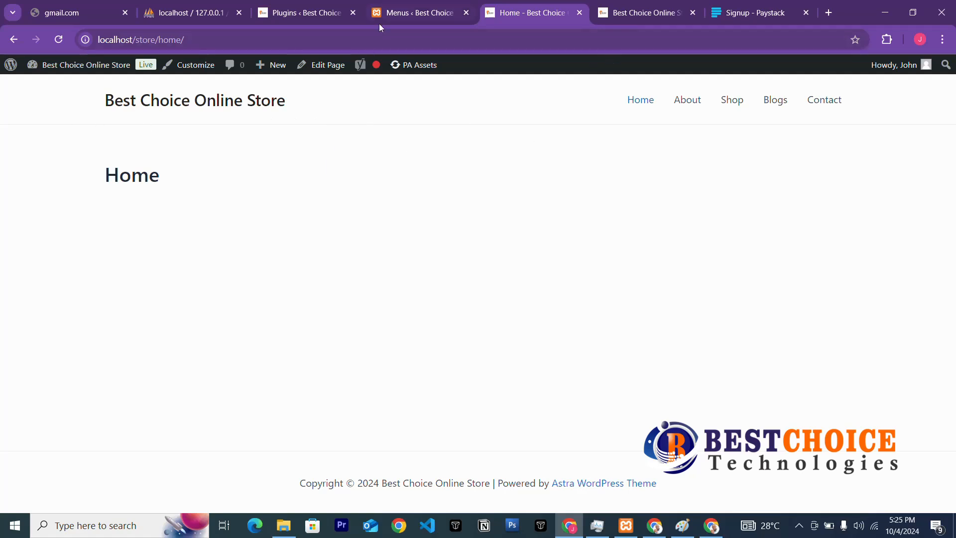
{"action": "left_click", "coordinate": [396, 11]}
{"action": "mouse_move", "coordinate": [52, 93]}
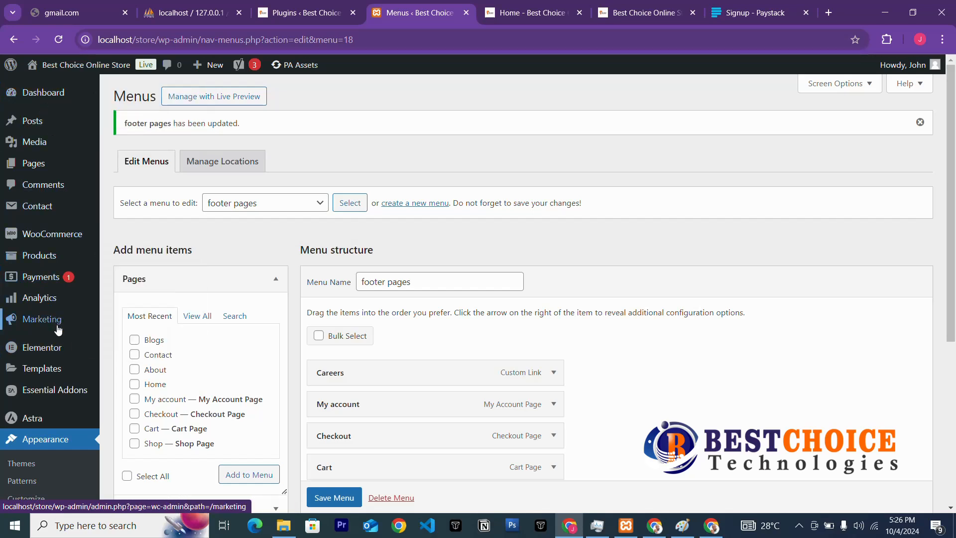
Go from the Dashboard to WooCommerce Settings, landing on the General tab.
{"action": "mouse_move", "coordinate": [64, 239]}
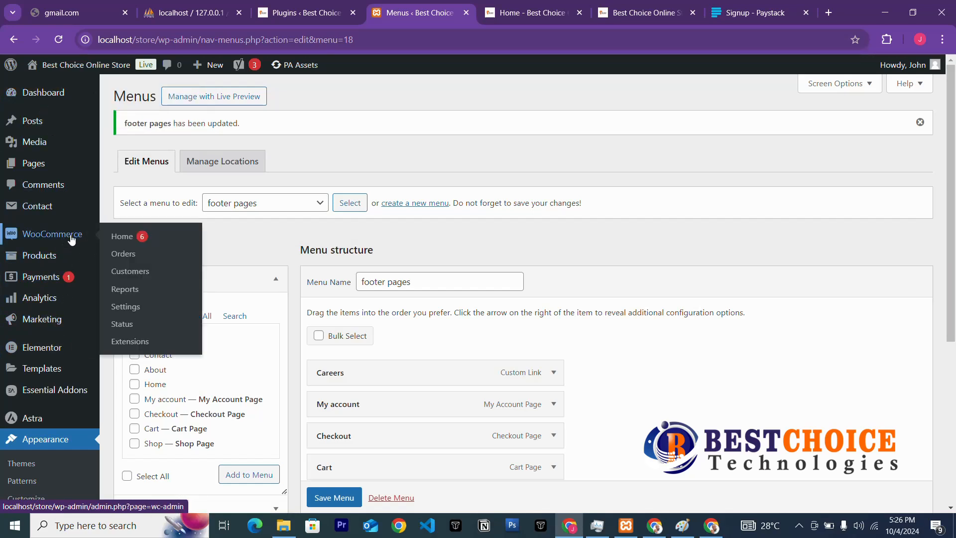
{"action": "left_click", "coordinate": [46, 94]}
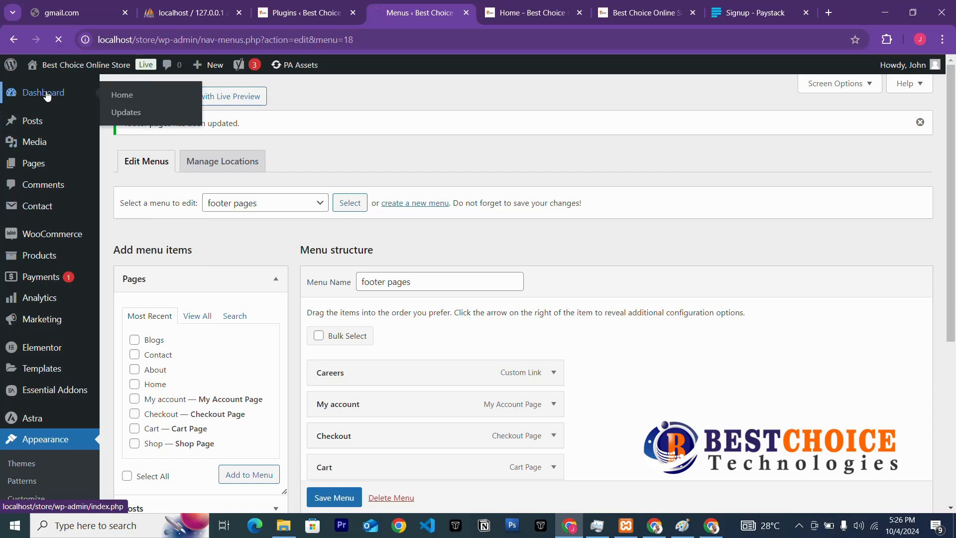
{"action": "mouse_move", "coordinate": [74, 172]}
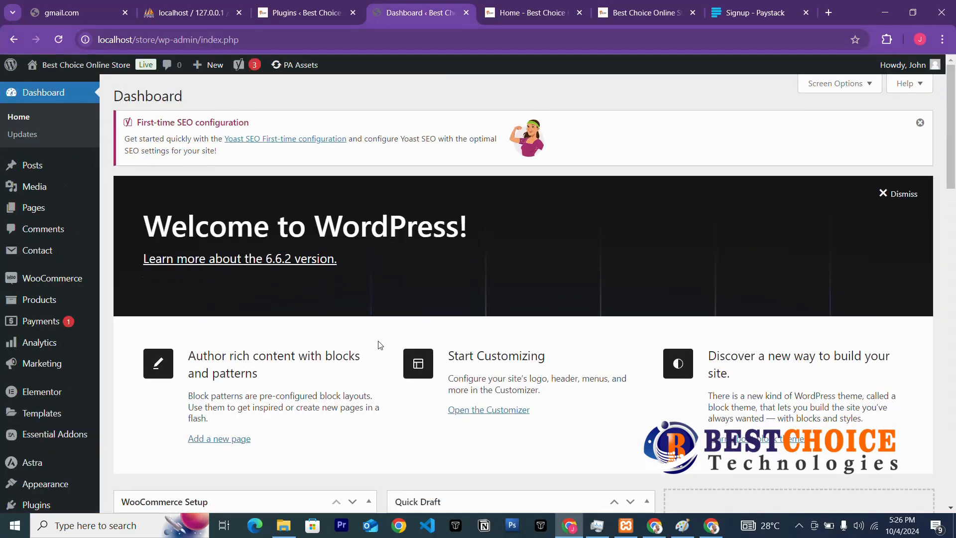
{"action": "scroll", "coordinate": [380, 343], "scroll_direction": "down", "scroll_amount": 15}
{"action": "scroll", "coordinate": [377, 340], "scroll_direction": "down", "scroll_amount": 7}
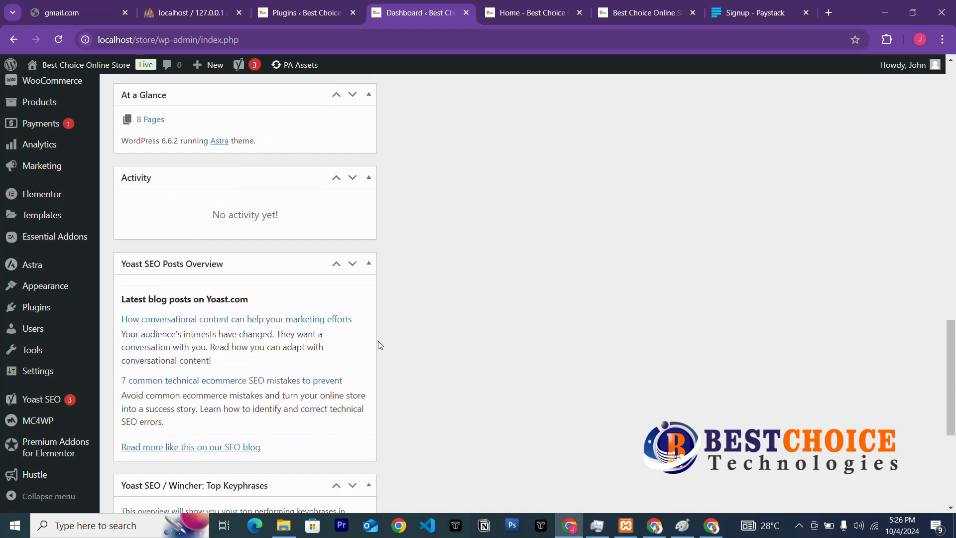
{"action": "scroll", "coordinate": [378, 340], "scroll_direction": "up", "scroll_amount": 20}
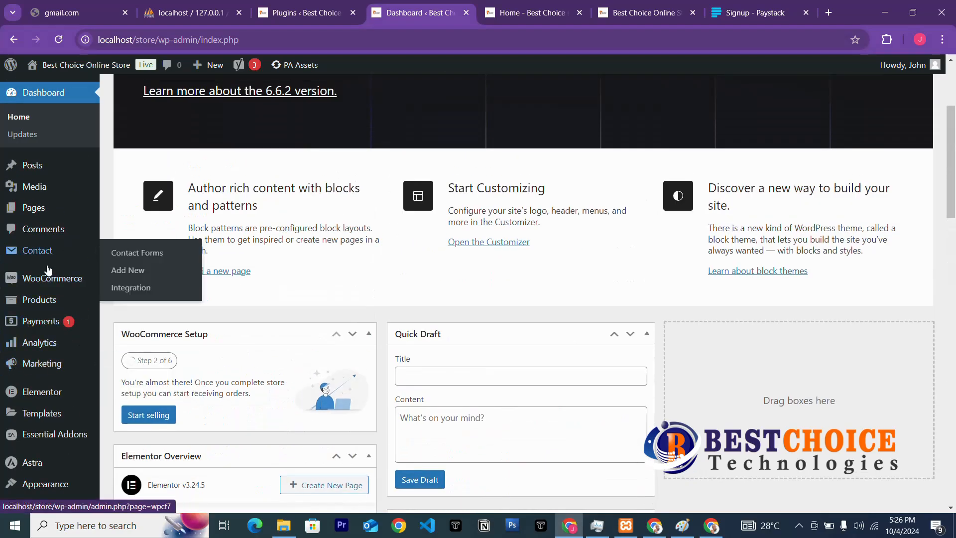
{"action": "mouse_move", "coordinate": [18, 281]}
{"action": "left_click", "coordinate": [126, 351]}
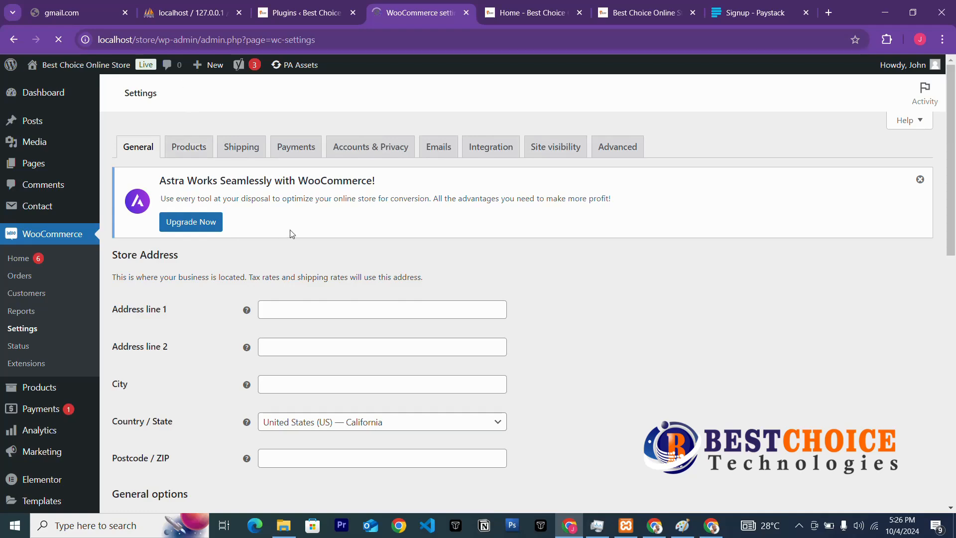
Fill in the store's first address line and the city, Lagos.
{"action": "scroll", "coordinate": [359, 380], "scroll_direction": "down", "scroll_amount": 5}
{"action": "scroll", "coordinate": [359, 380], "scroll_direction": "up", "scroll_amount": 5}
{"action": "scroll", "coordinate": [358, 381], "scroll_direction": "down", "scroll_amount": 5}
{"action": "scroll", "coordinate": [358, 380], "scroll_direction": "up", "scroll_amount": 5}
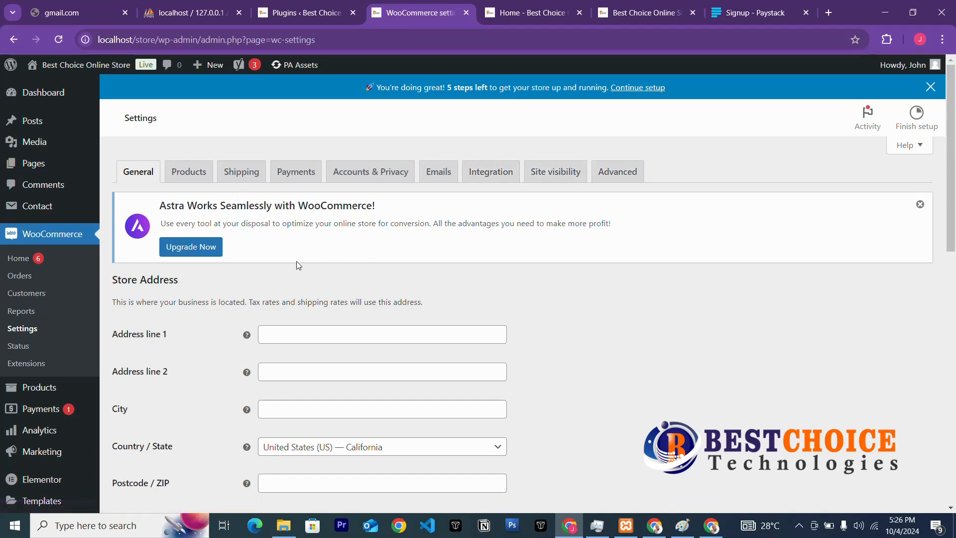
{"action": "left_click", "coordinate": [138, 184]}
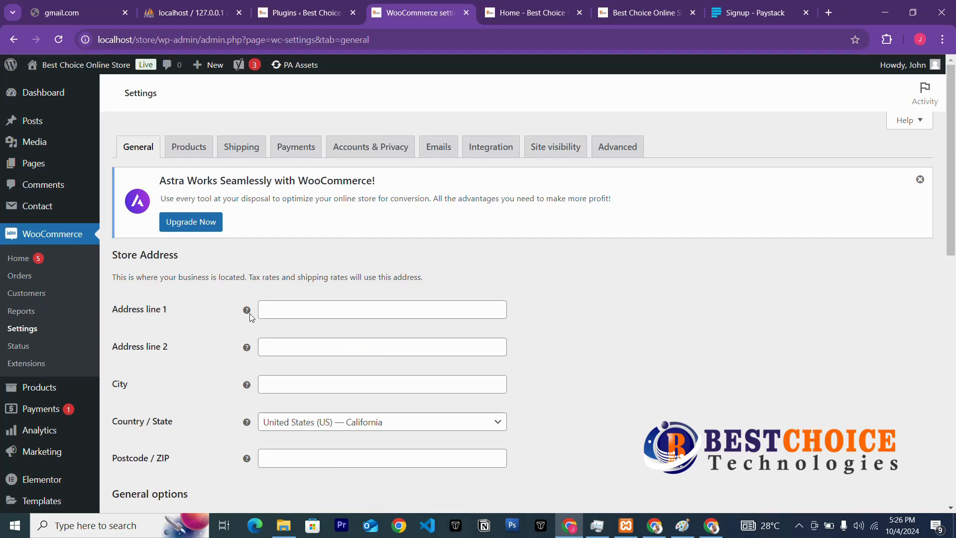
{"action": "left_click", "coordinate": [361, 308]}
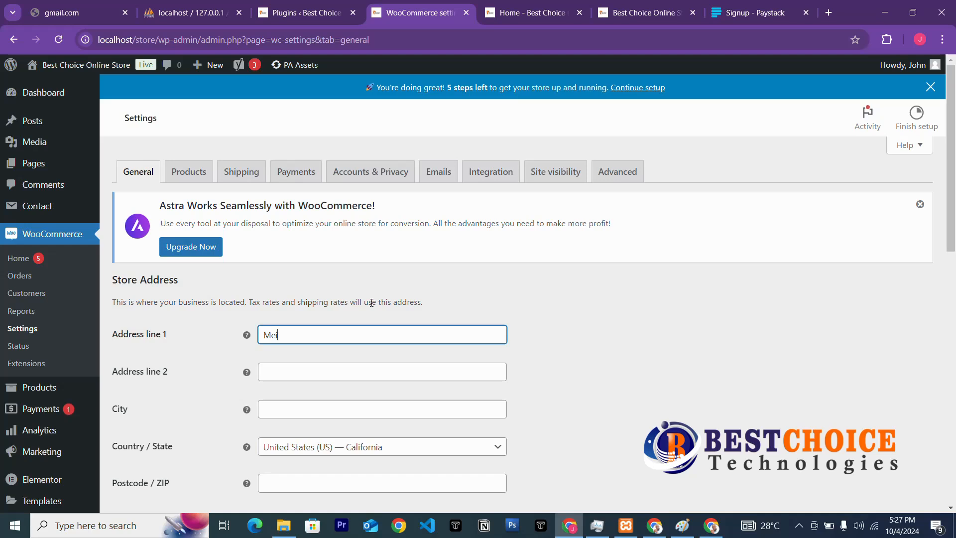
{"action": "type", "text": "n, Lagos"}
{"action": "scroll", "coordinate": [323, 370], "scroll_direction": "down", "scroll_amount": 3}
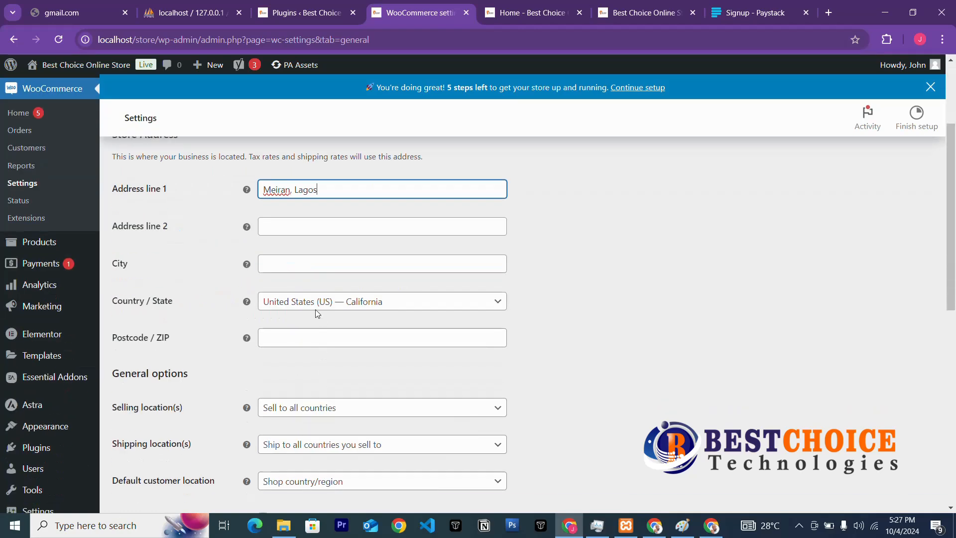
{"action": "left_click", "coordinate": [317, 264]}
{"action": "type", "text": "Lagos"}
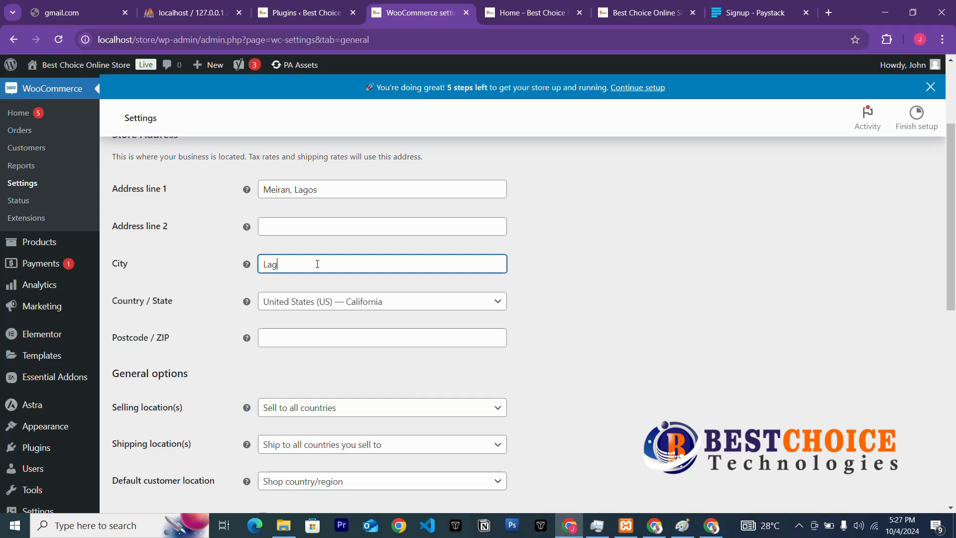
Set Country / State to Nigeria — Lagos and enter postcode 234.
{"action": "left_click", "coordinate": [390, 302]}
{"action": "type", "text": "n"}
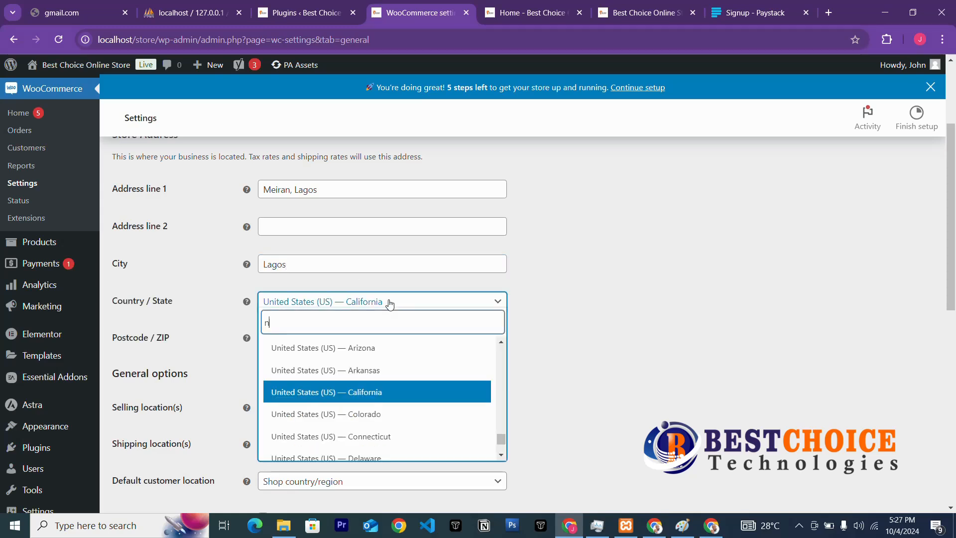
{"action": "type", "text": "igeria"}
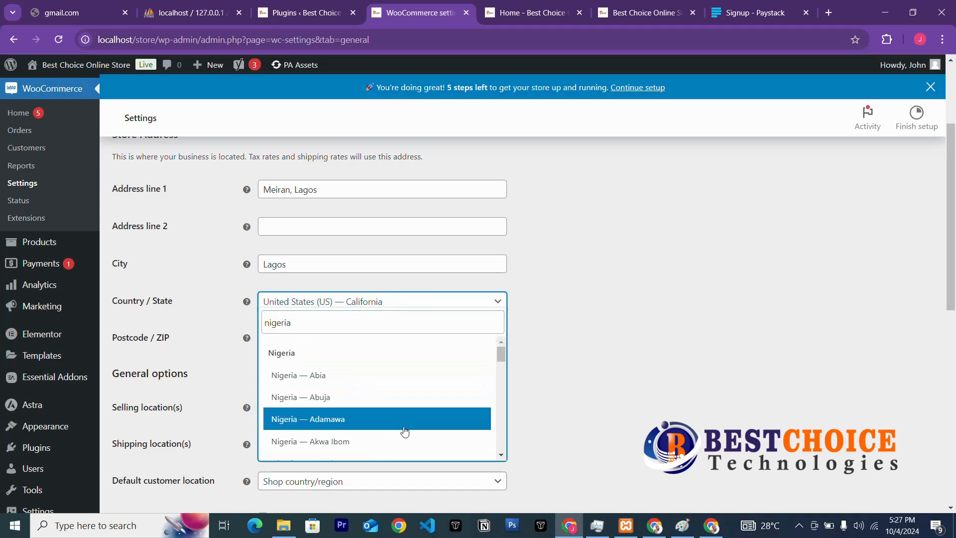
{"action": "scroll", "coordinate": [399, 428], "scroll_direction": "down", "scroll_amount": 3}
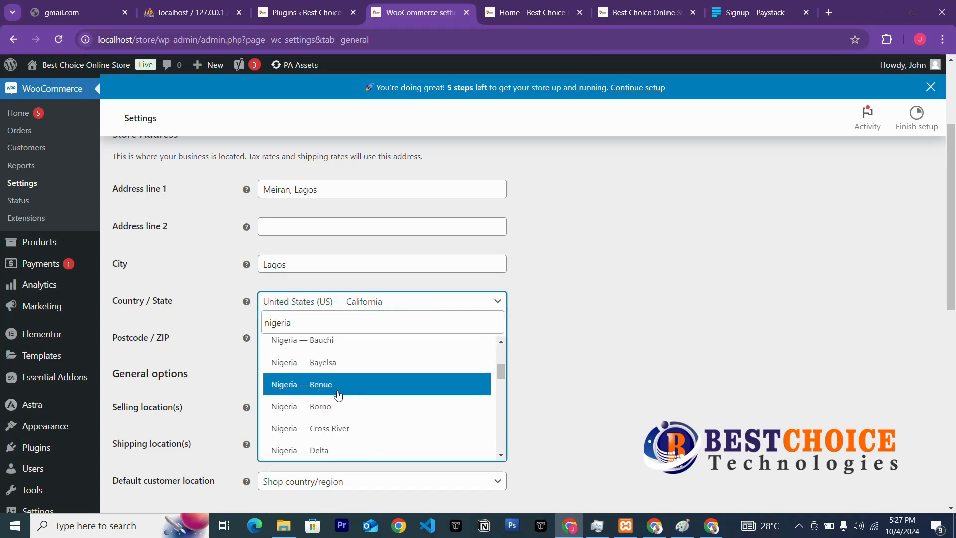
{"action": "scroll", "coordinate": [338, 394], "scroll_direction": "down", "scroll_amount": 6}
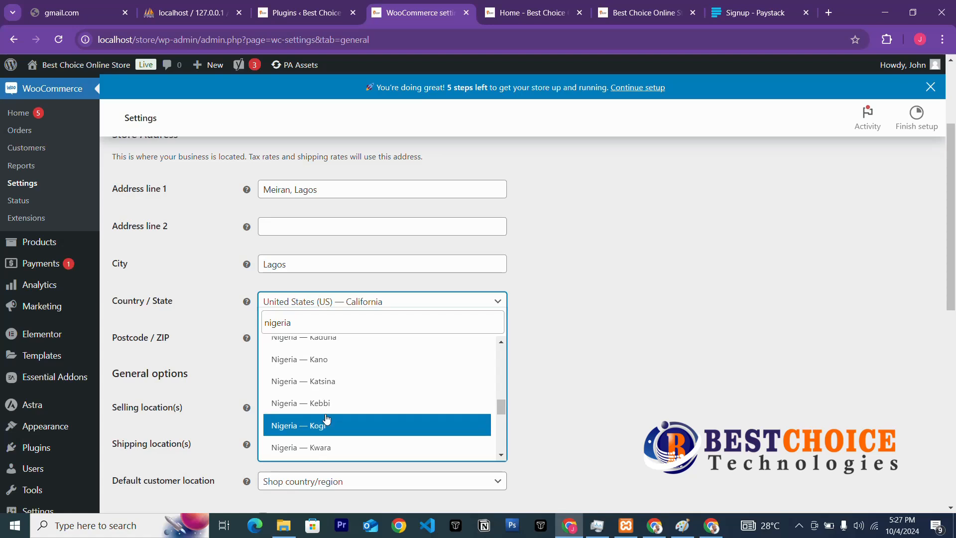
{"action": "scroll", "coordinate": [326, 420], "scroll_direction": "down", "scroll_amount": 3}
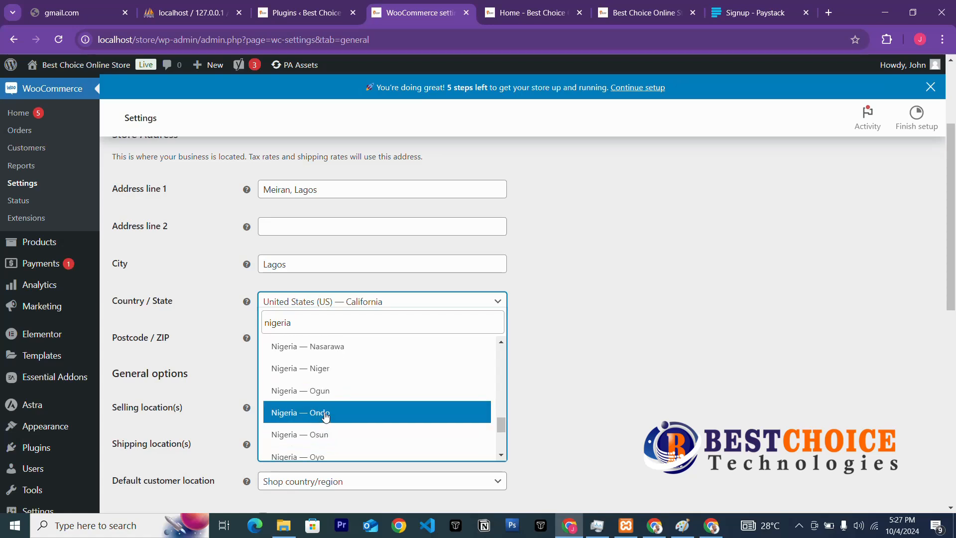
{"action": "scroll", "coordinate": [326, 417], "scroll_direction": "up", "scroll_amount": 3}
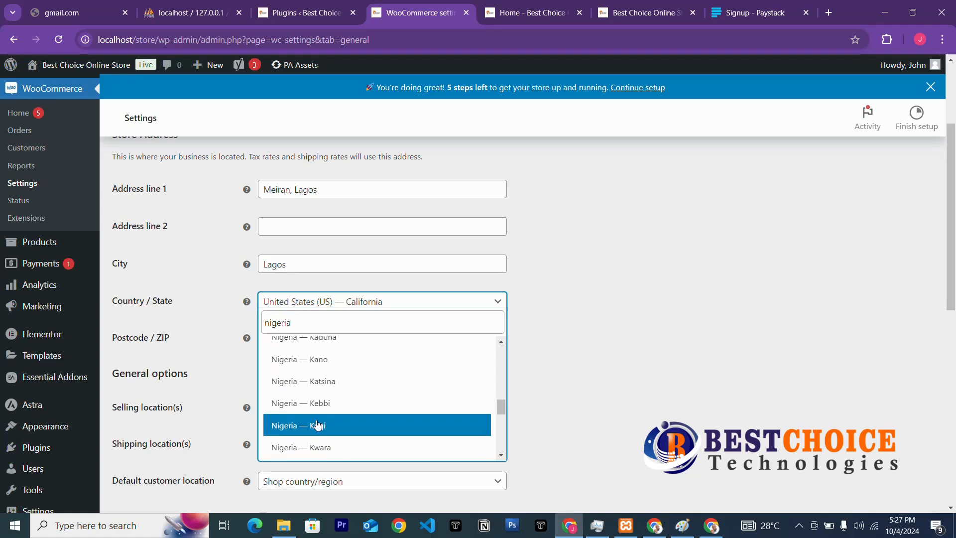
{"action": "scroll", "coordinate": [317, 422], "scroll_direction": "down", "scroll_amount": 3}
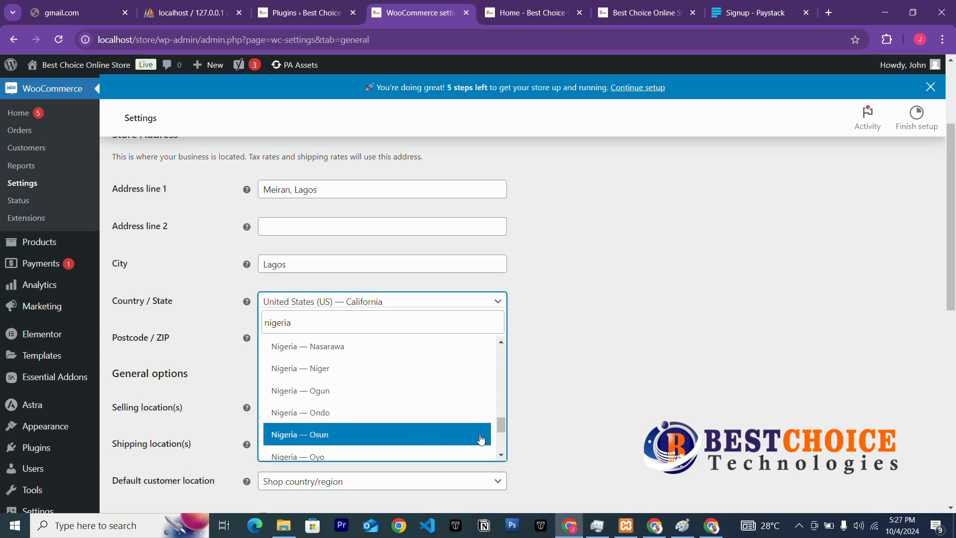
{"action": "scroll", "coordinate": [499, 424], "scroll_direction": "up", "scroll_amount": 1}
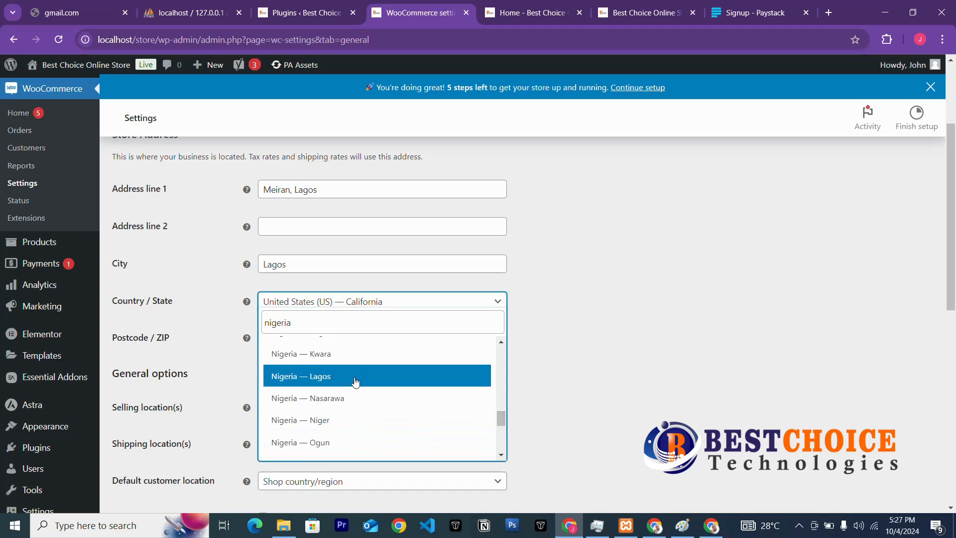
{"action": "left_click", "coordinate": [355, 381]}
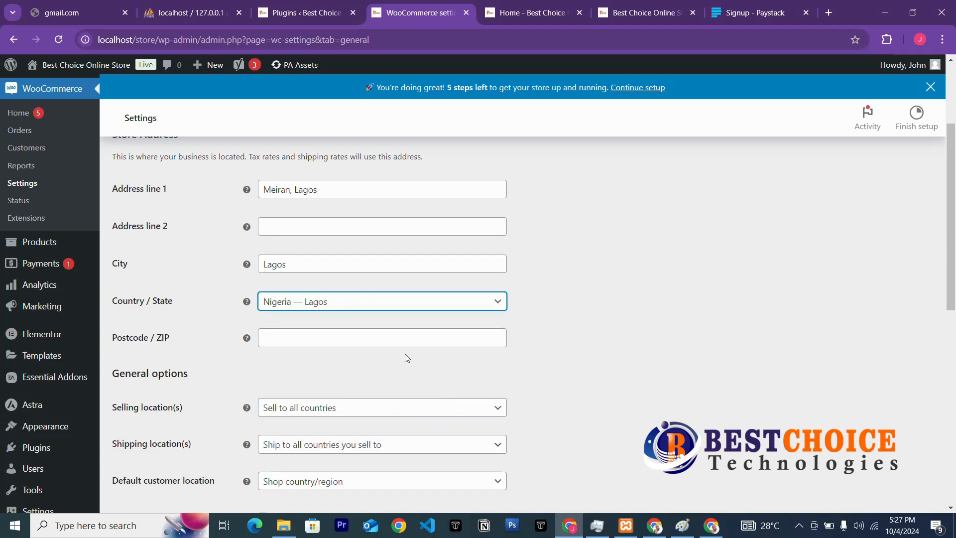
{"action": "left_click", "coordinate": [391, 339]}
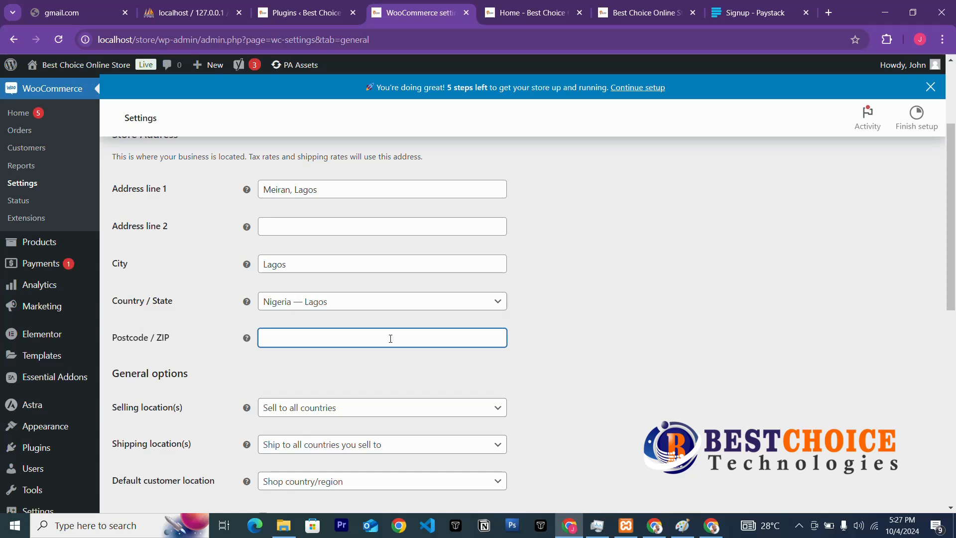
{"action": "type", "text": "23401"}
{"action": "left_click", "coordinate": [380, 359]}
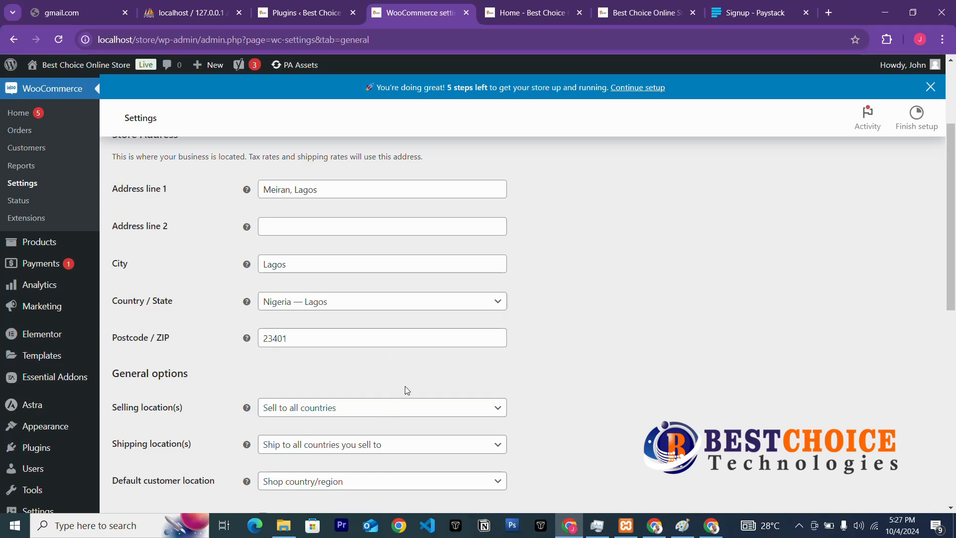
Choose Sell to specific countries, add Nigeria, then remove the Nigeria tag.
{"action": "scroll", "coordinate": [404, 386], "scroll_direction": "down", "scroll_amount": 3}
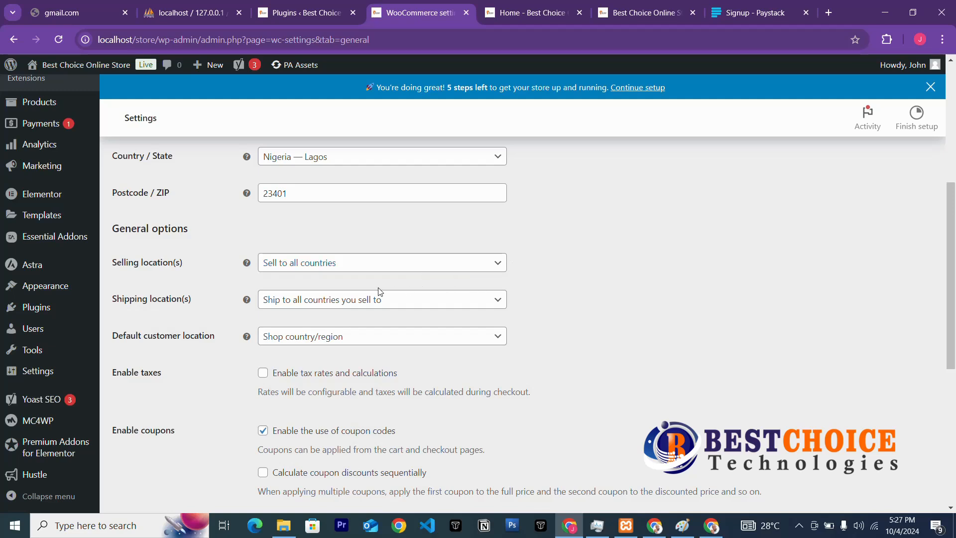
{"action": "left_click", "coordinate": [369, 263]}
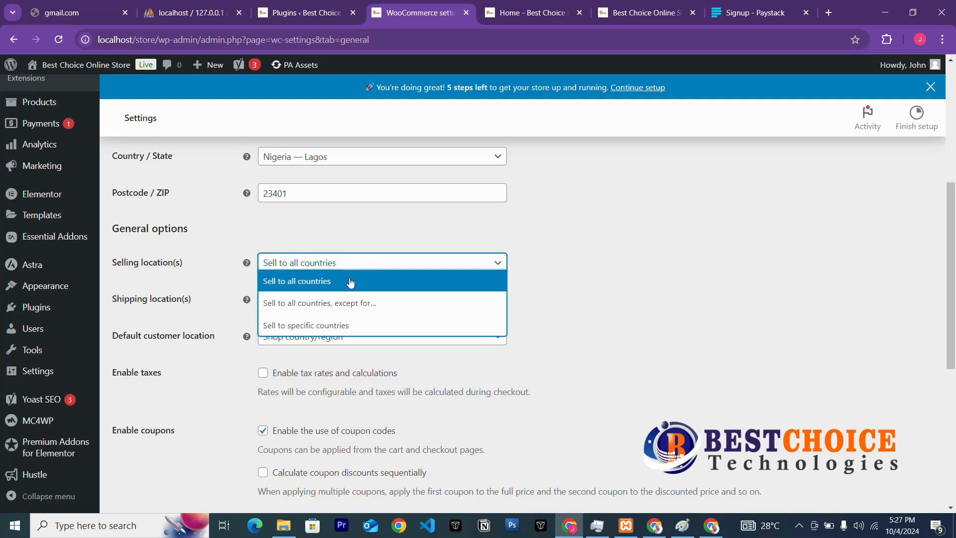
{"action": "left_click", "coordinate": [288, 330]}
{"action": "left_click", "coordinate": [351, 305]}
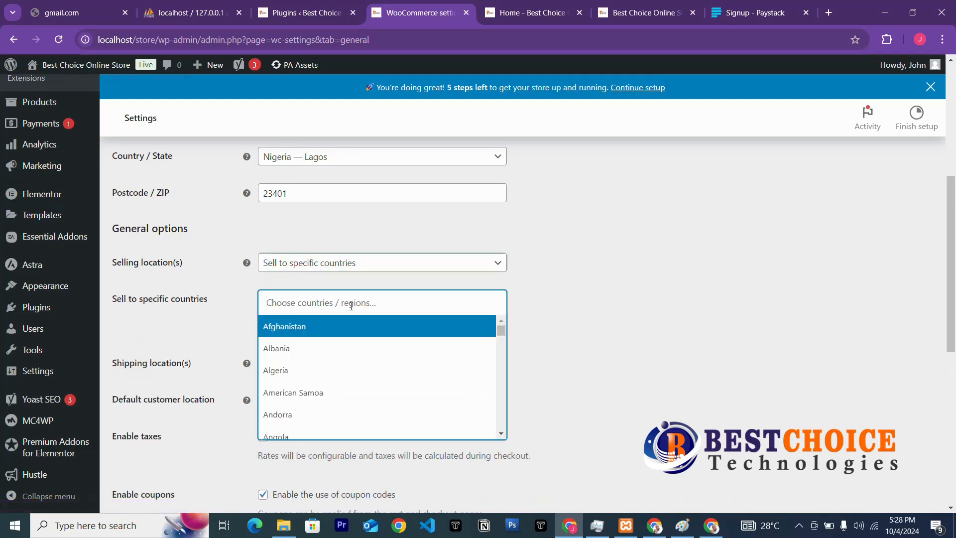
{"action": "type", "text": "Ni"}
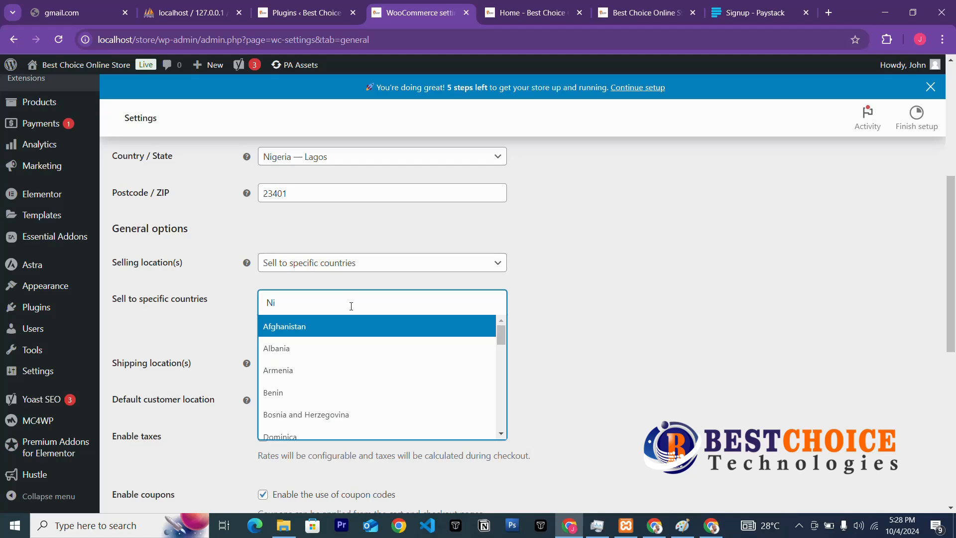
{"action": "type", "text": "ger"}
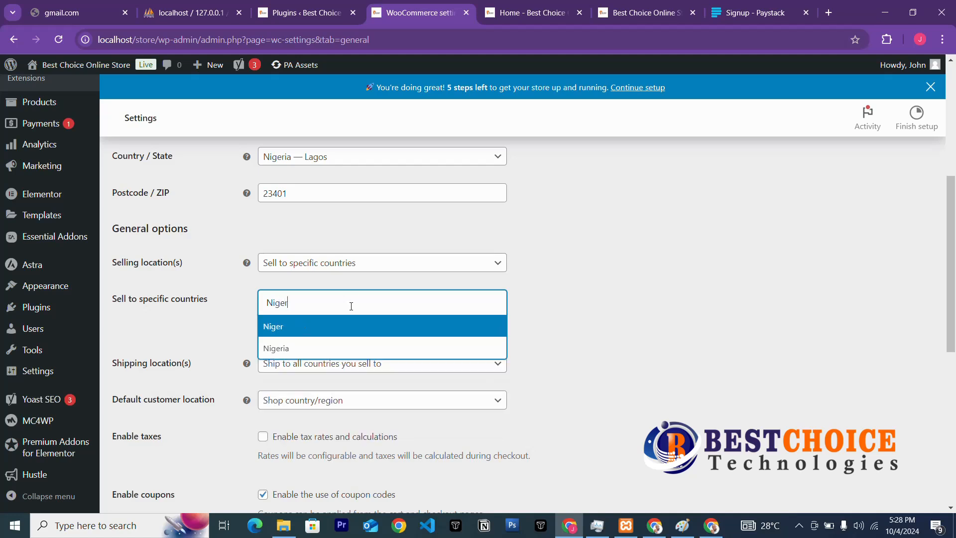
{"action": "left_click", "coordinate": [304, 348]}
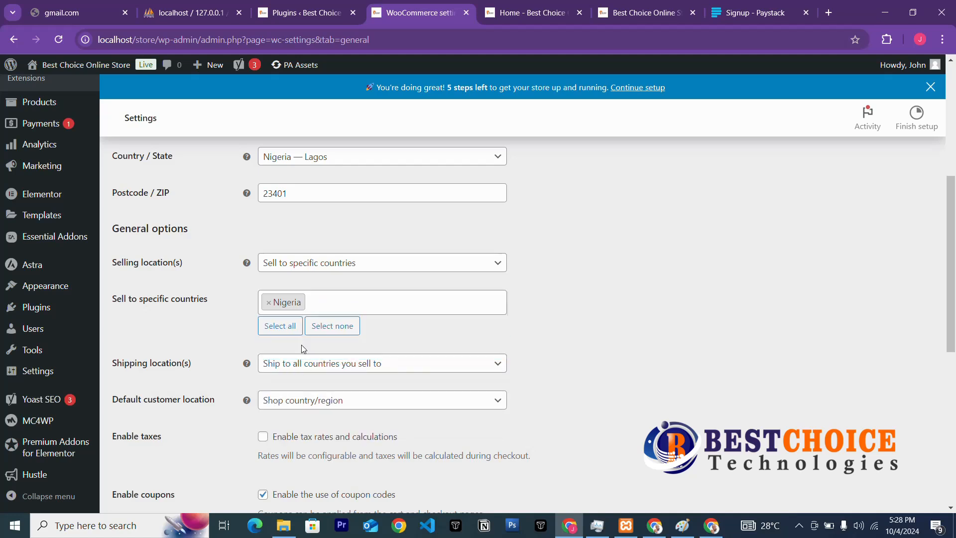
{"action": "left_click", "coordinate": [269, 302]}
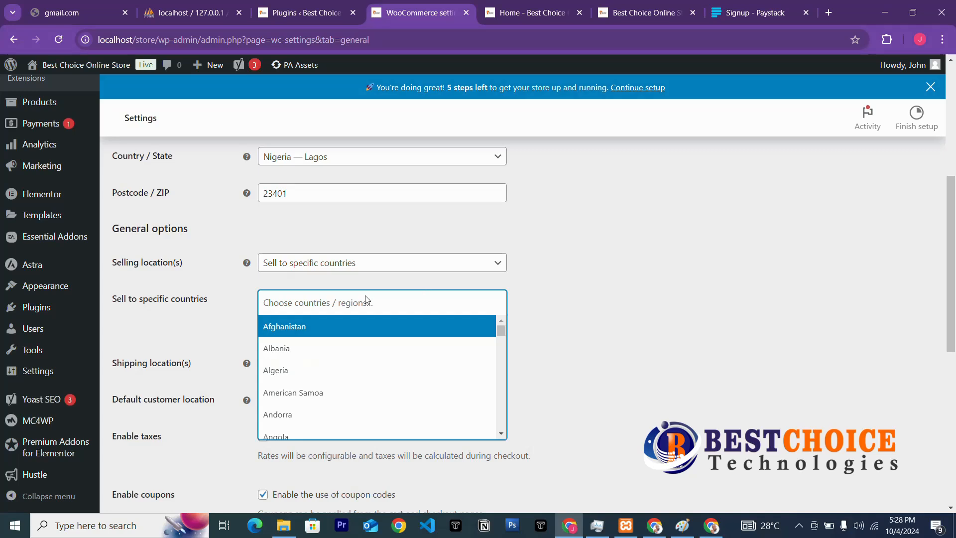
Change Selling location(s) to Sell to all countries.
{"action": "left_click", "coordinate": [495, 264]}
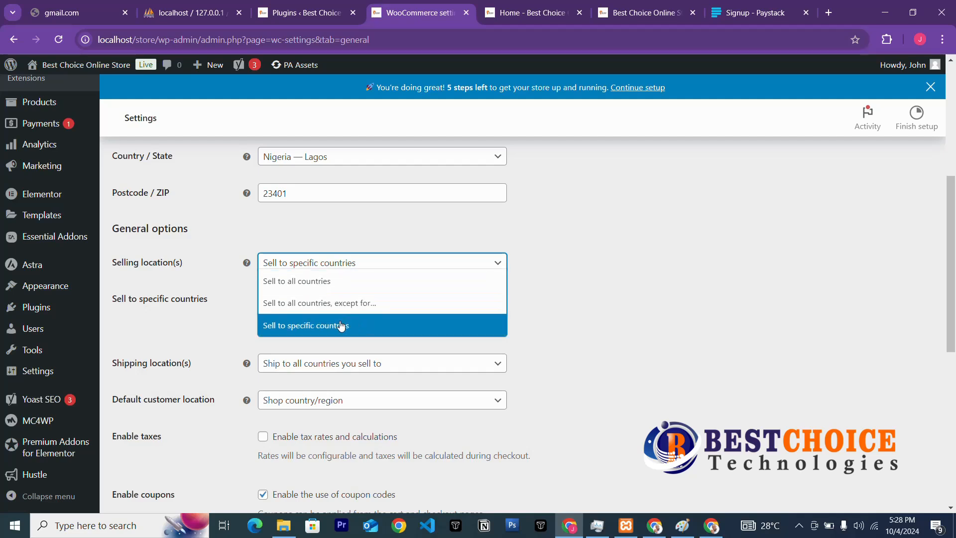
{"action": "left_click", "coordinate": [348, 303]}
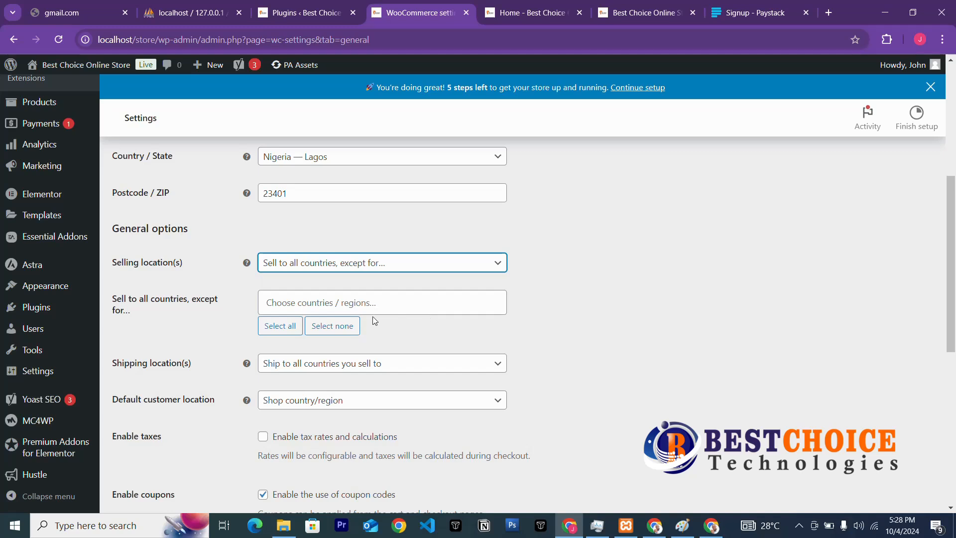
{"action": "left_click", "coordinate": [494, 267]}
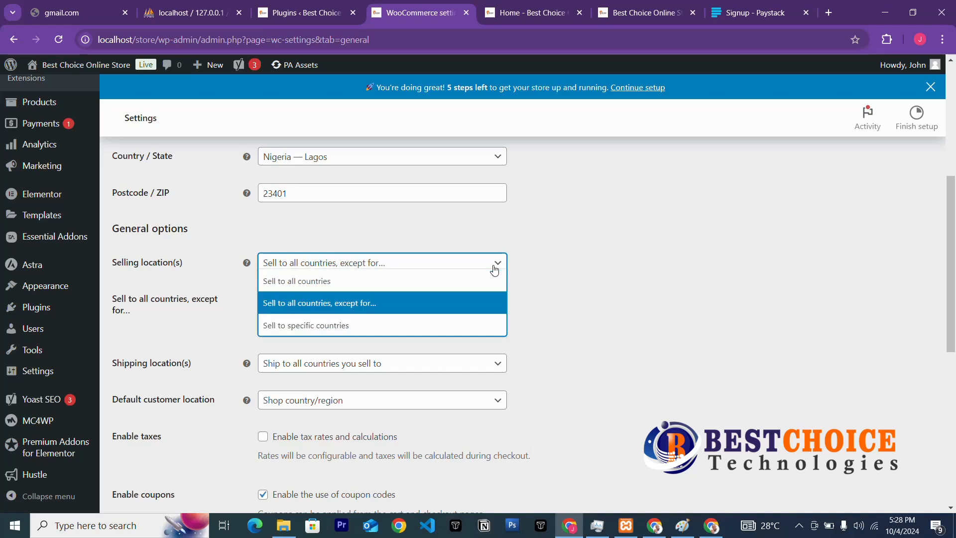
{"action": "left_click", "coordinate": [354, 284]}
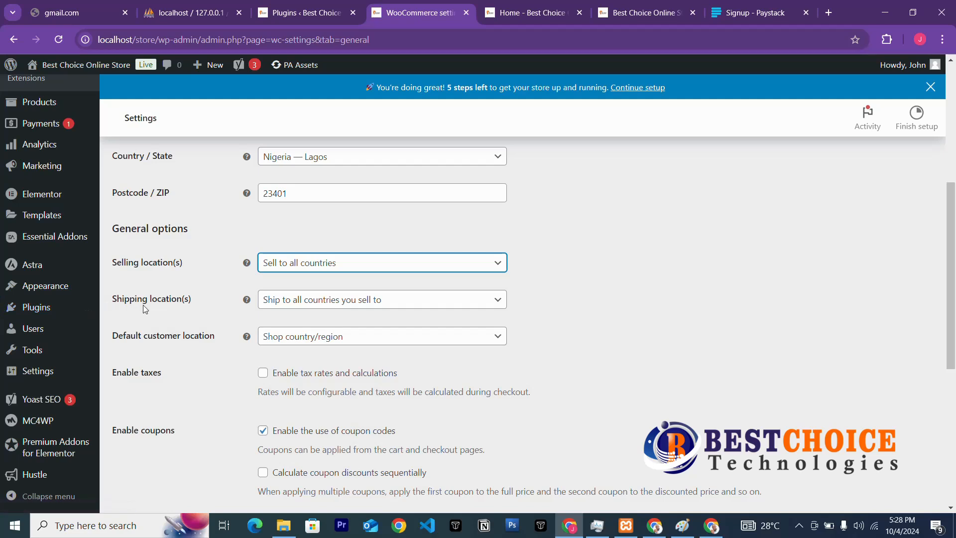
Set Shipping location(s) to Ship to all countries, keeping Shop country/region as default customer location.
{"action": "left_click", "coordinate": [353, 302]}
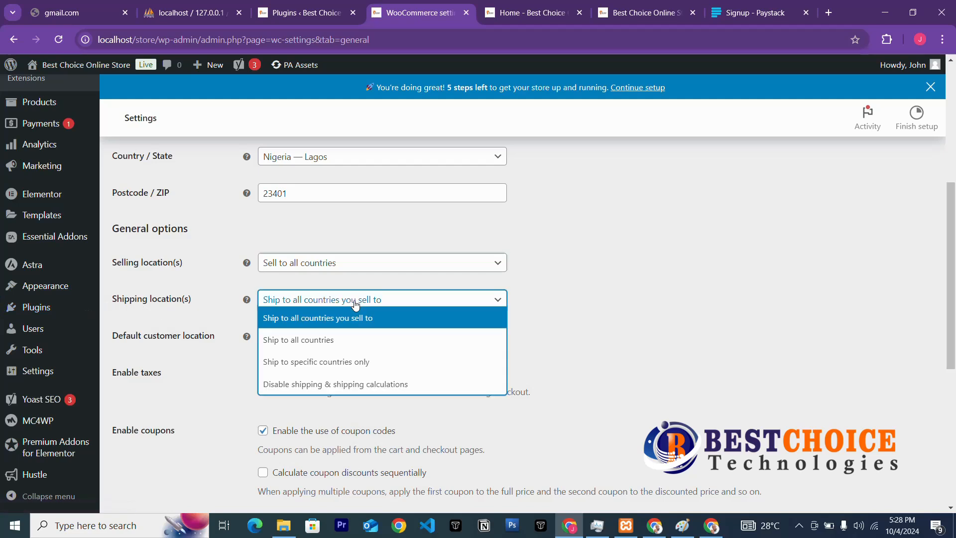
{"action": "left_click", "coordinate": [303, 344]}
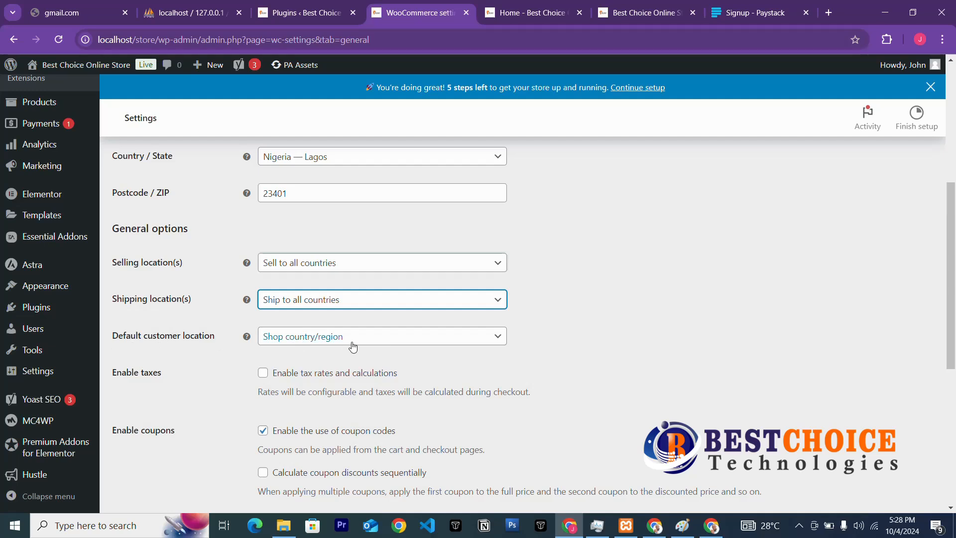
{"action": "left_click", "coordinate": [374, 343]}
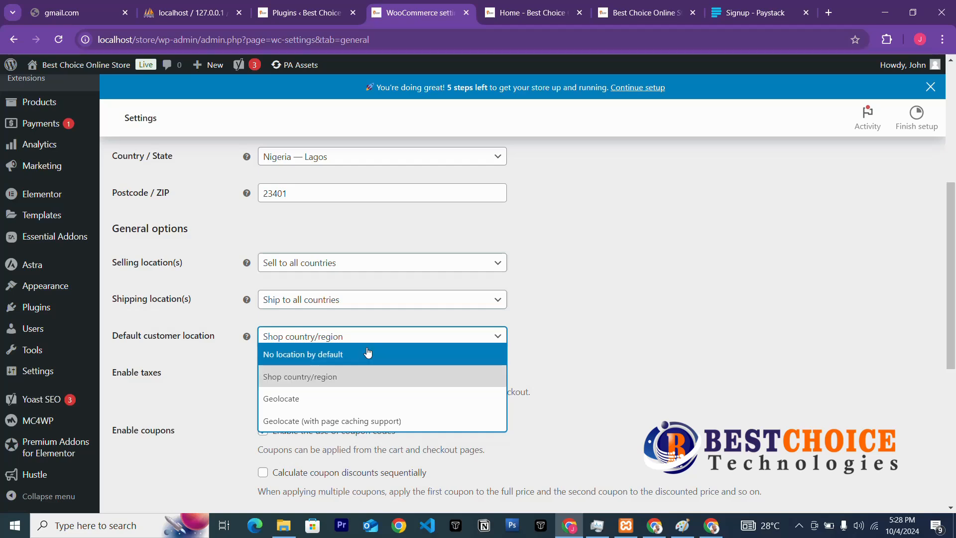
{"action": "left_click", "coordinate": [312, 383]}
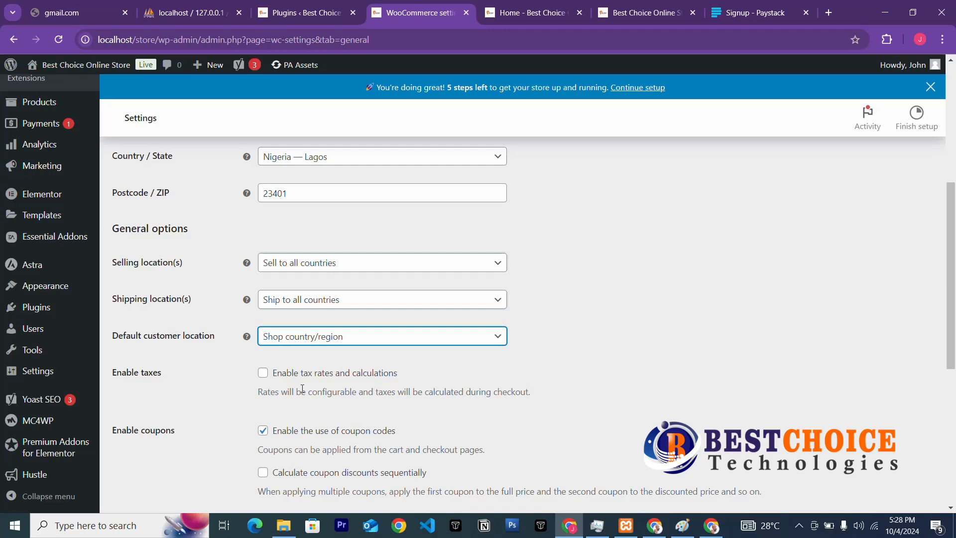
Enable tax rates and calculations and leave the currency as US dollar.
{"action": "left_click", "coordinate": [263, 373]}
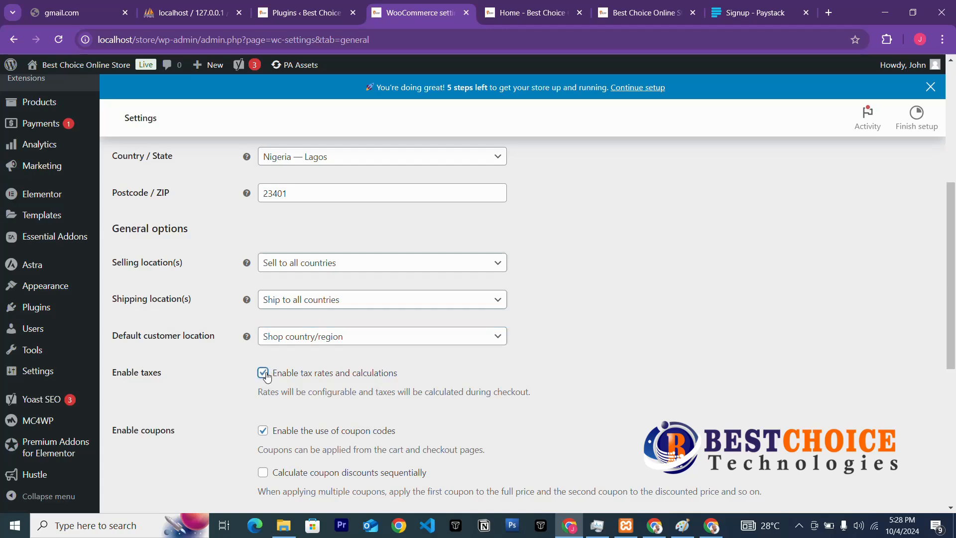
{"action": "scroll", "coordinate": [321, 314], "scroll_direction": "down", "scroll_amount": 3}
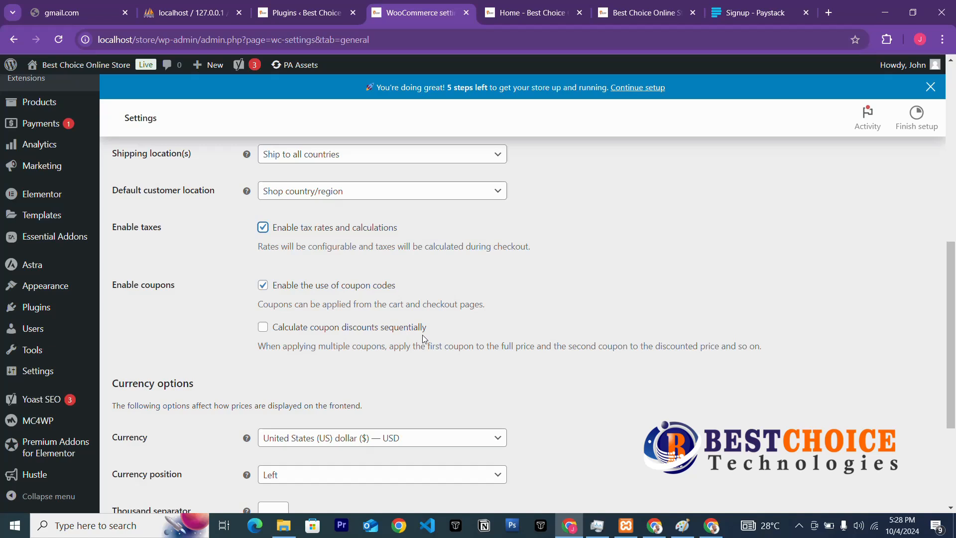
{"action": "scroll", "coordinate": [375, 334], "scroll_direction": "down", "scroll_amount": 3}
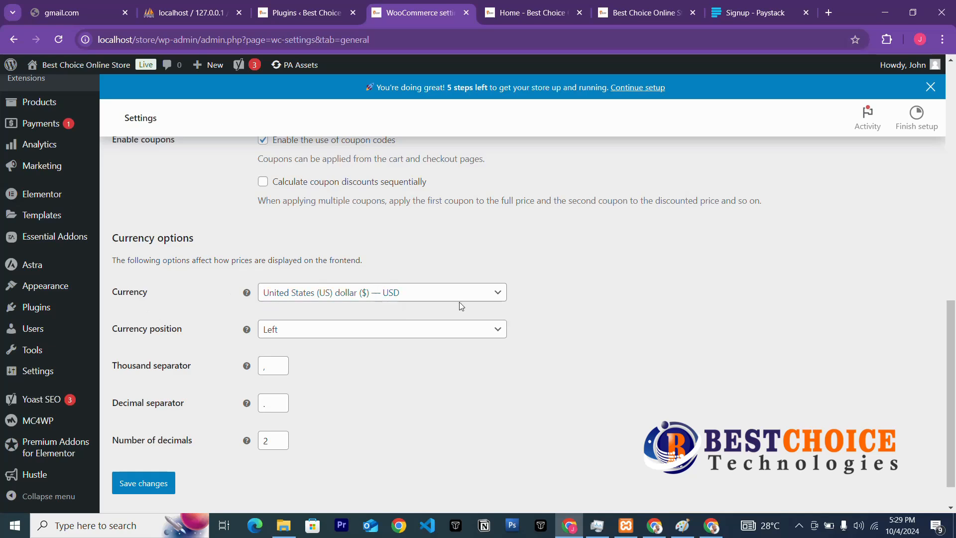
{"action": "left_click", "coordinate": [495, 297]}
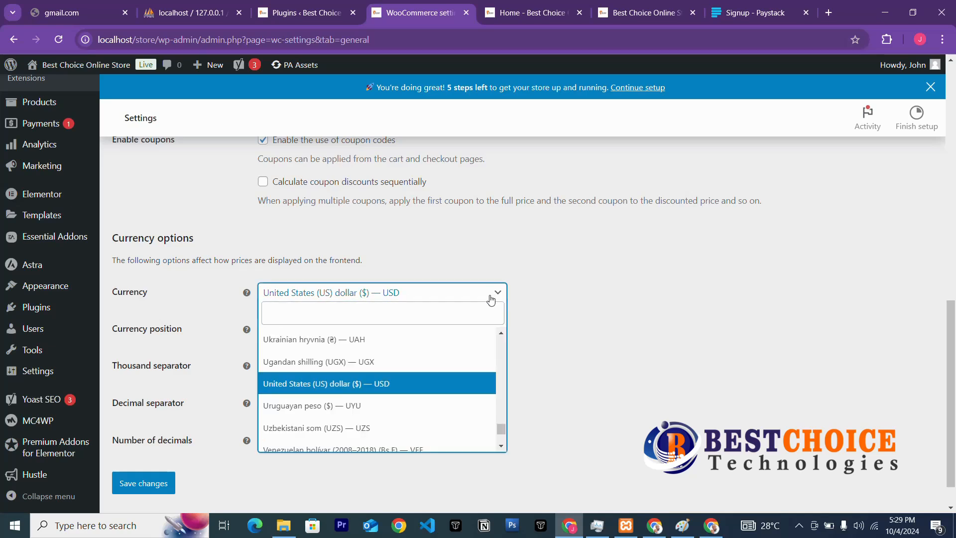
{"action": "left_click", "coordinate": [384, 391]}
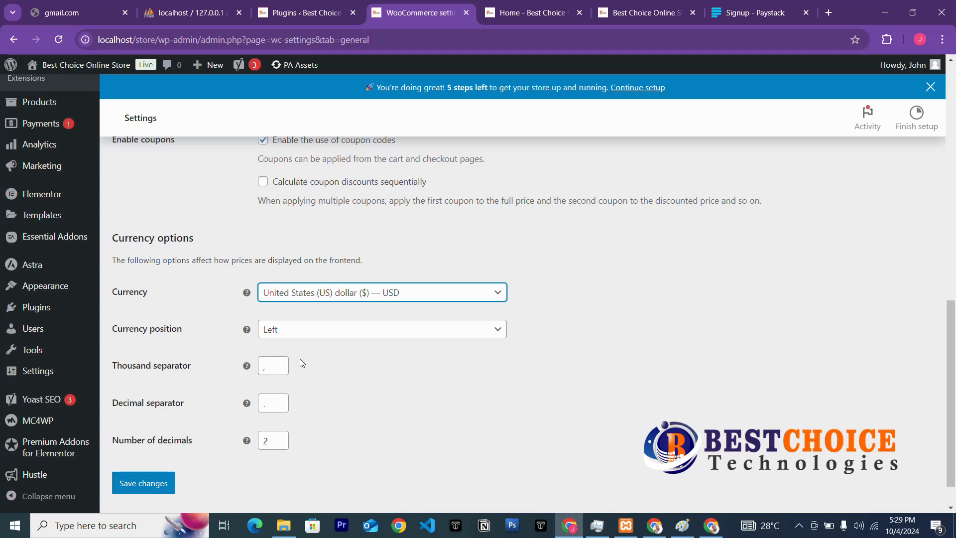
{"action": "scroll", "coordinate": [529, 307], "scroll_direction": "up", "scroll_amount": 9}
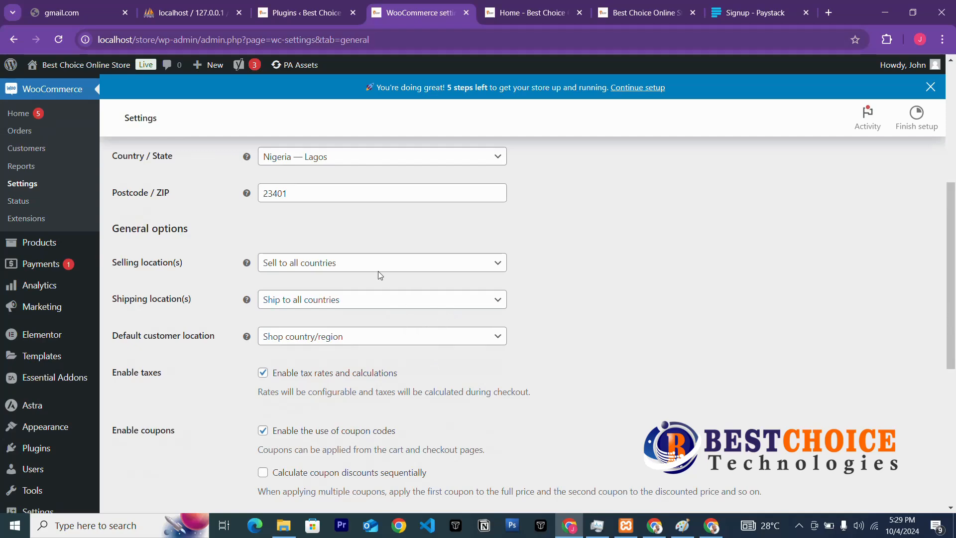
Set Selling location(s) to Sell to specific countries with Nigeria only.
{"action": "scroll", "coordinate": [429, 266], "scroll_direction": "up", "scroll_amount": 3}
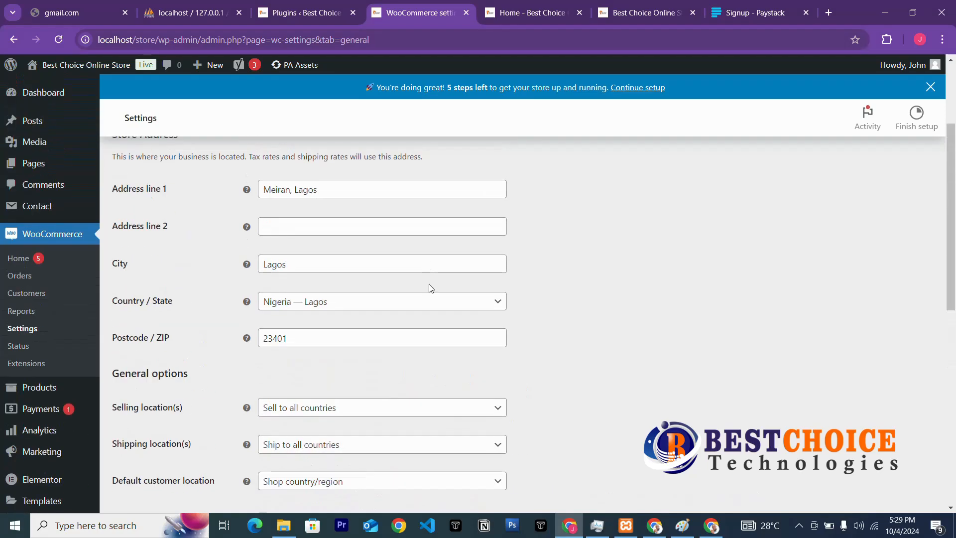
{"action": "scroll", "coordinate": [427, 298], "scroll_direction": "down", "scroll_amount": 3}
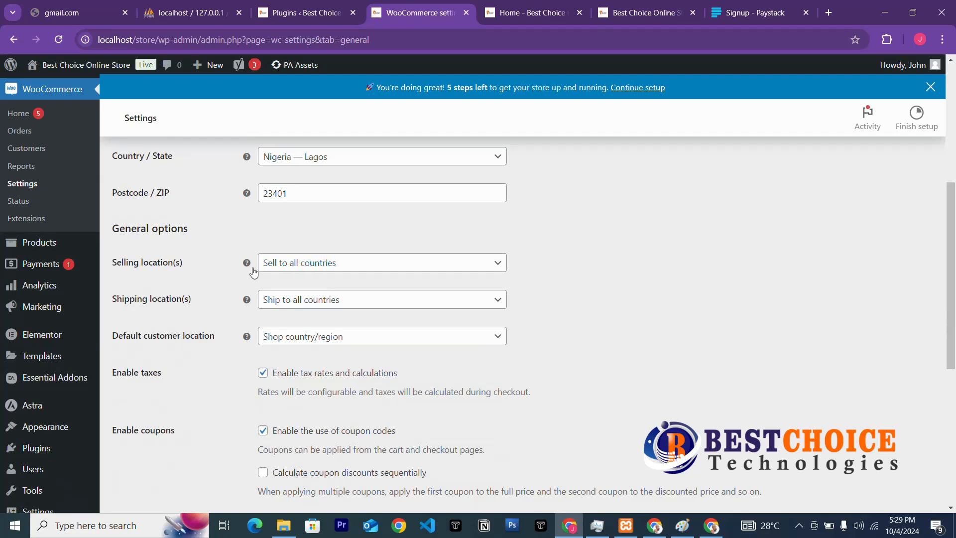
{"action": "left_click", "coordinate": [360, 271]}
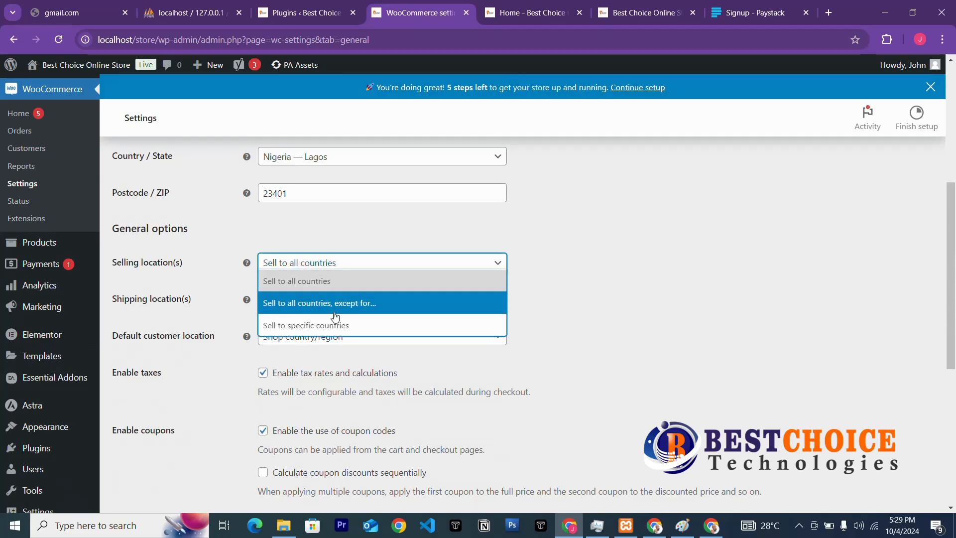
{"action": "left_click", "coordinate": [340, 326]}
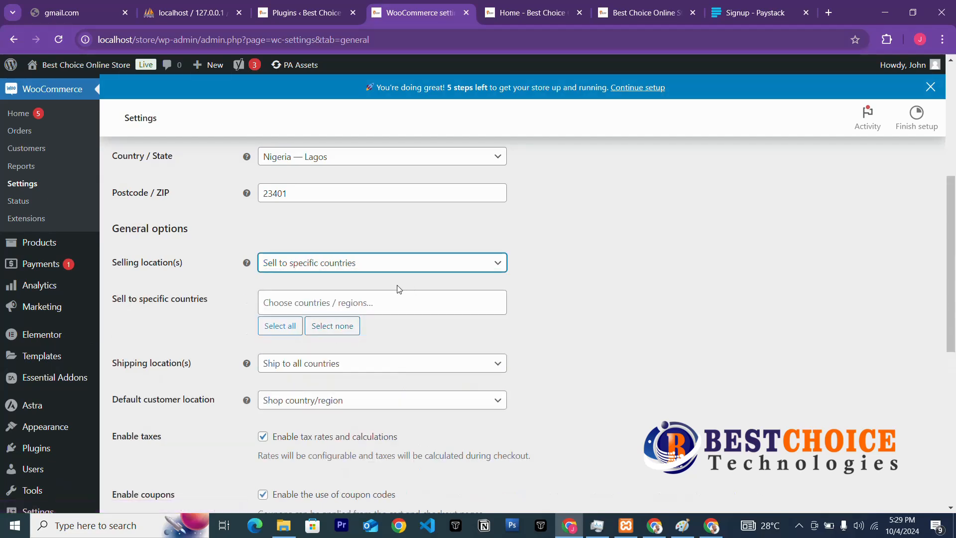
{"action": "left_click", "coordinate": [374, 300]}
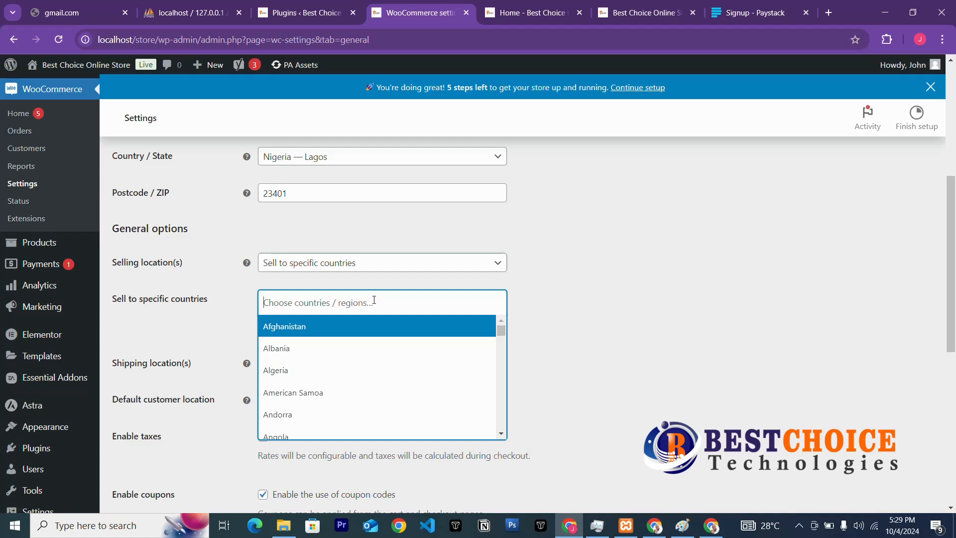
{"action": "type", "text": "Nige"}
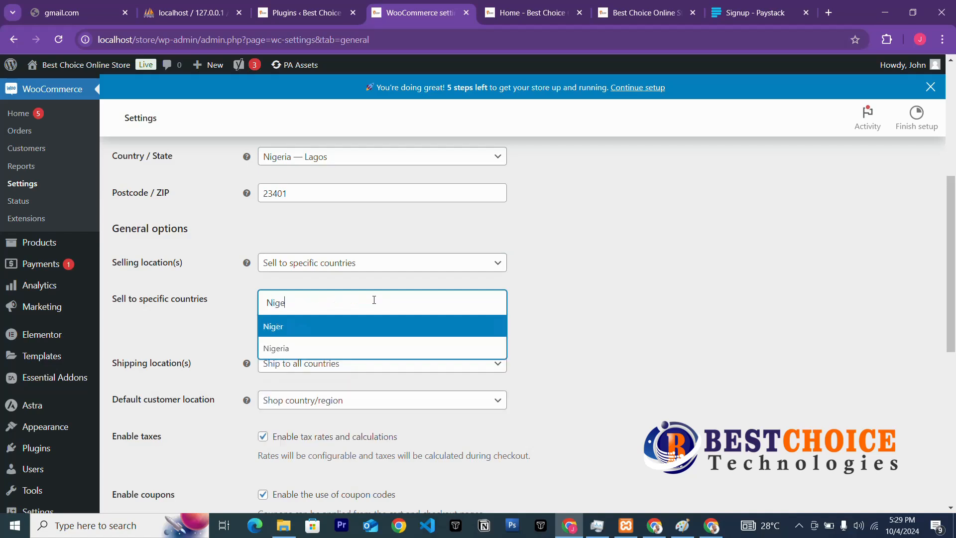
{"action": "left_click", "coordinate": [348, 349]}
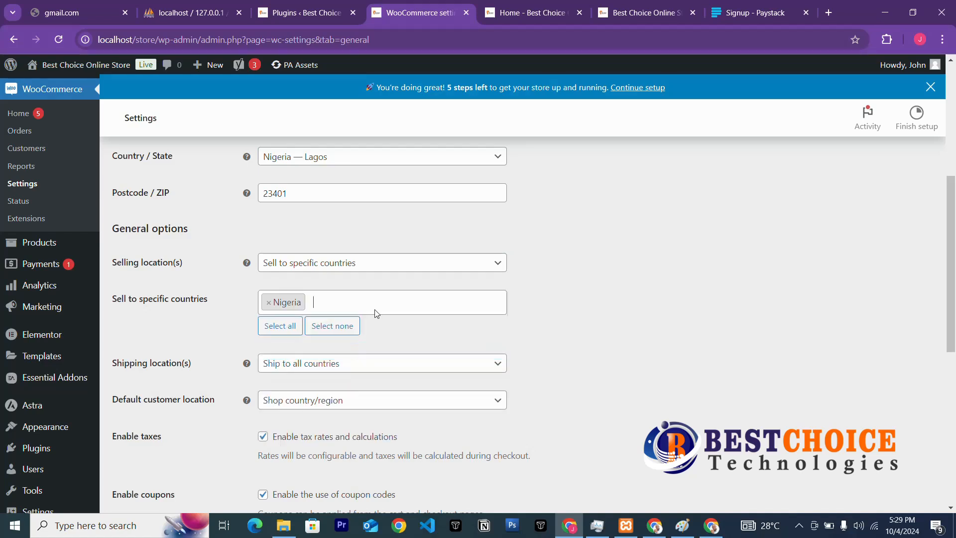
Set Shipping location(s) to Ship to specific countries only, with Nigeria.
{"action": "left_click", "coordinate": [386, 368]}
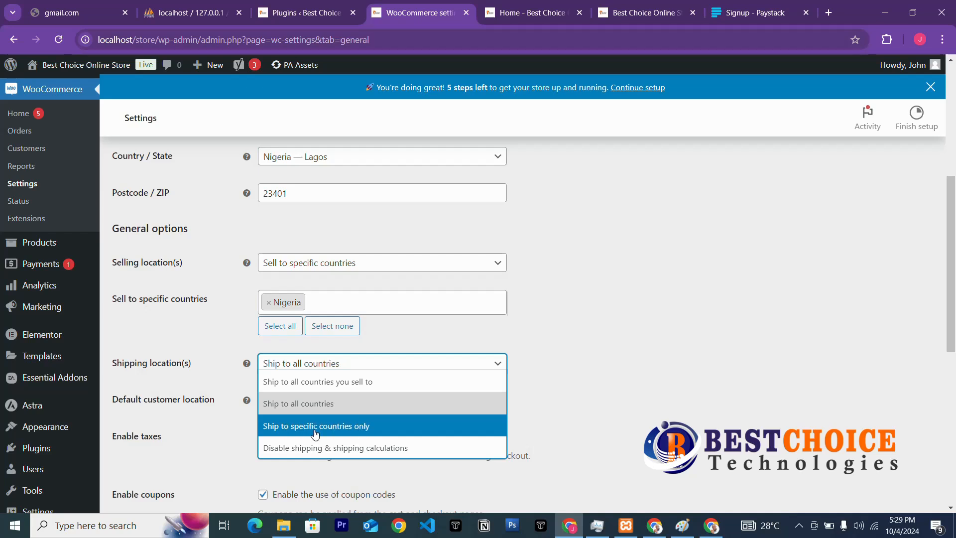
{"action": "left_click", "coordinate": [362, 427]}
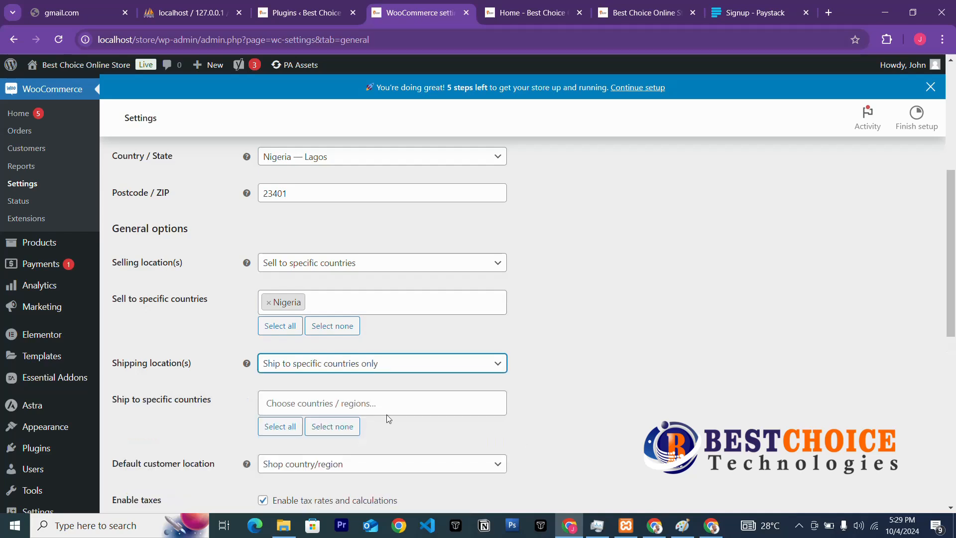
{"action": "left_click", "coordinate": [362, 403]}
{"action": "type", "text": "Ni"}
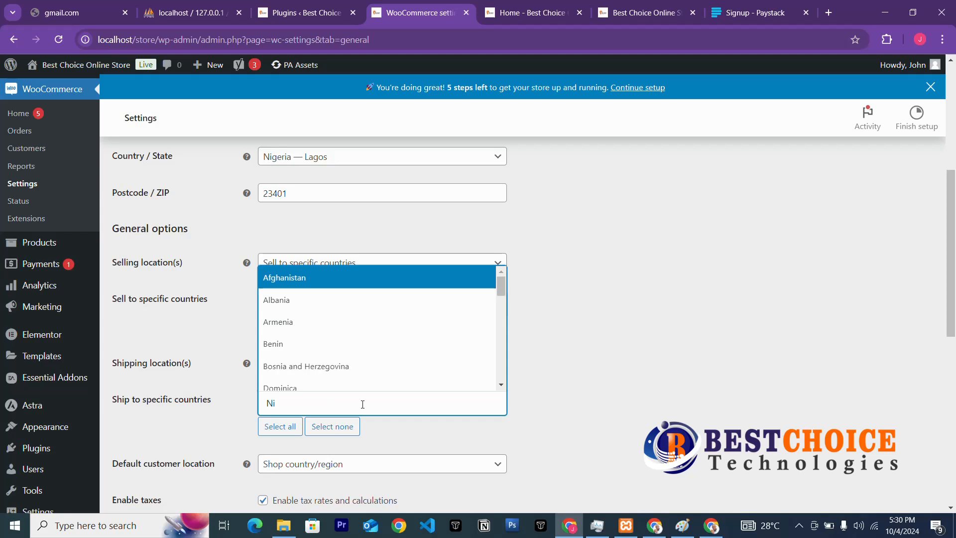
{"action": "type", "text": "geri"}
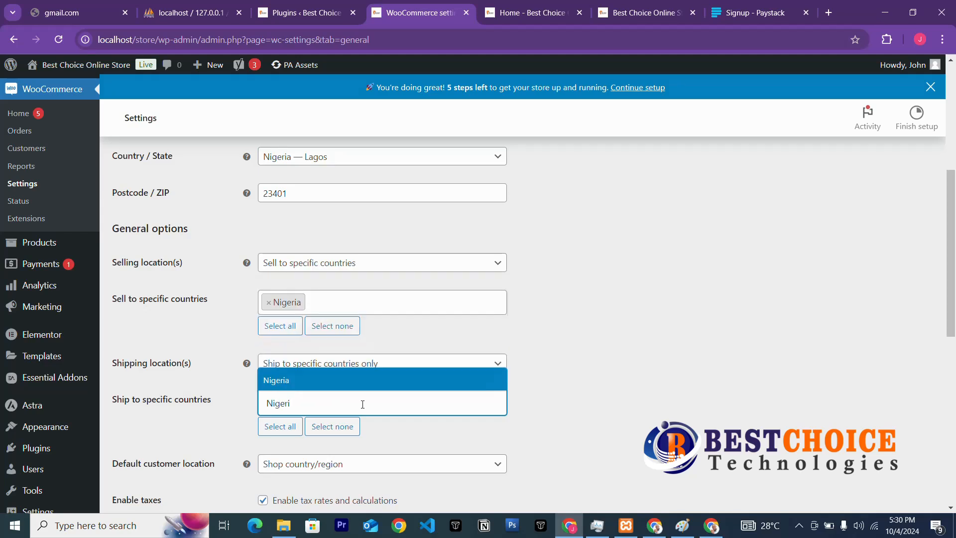
{"action": "left_click", "coordinate": [368, 386]}
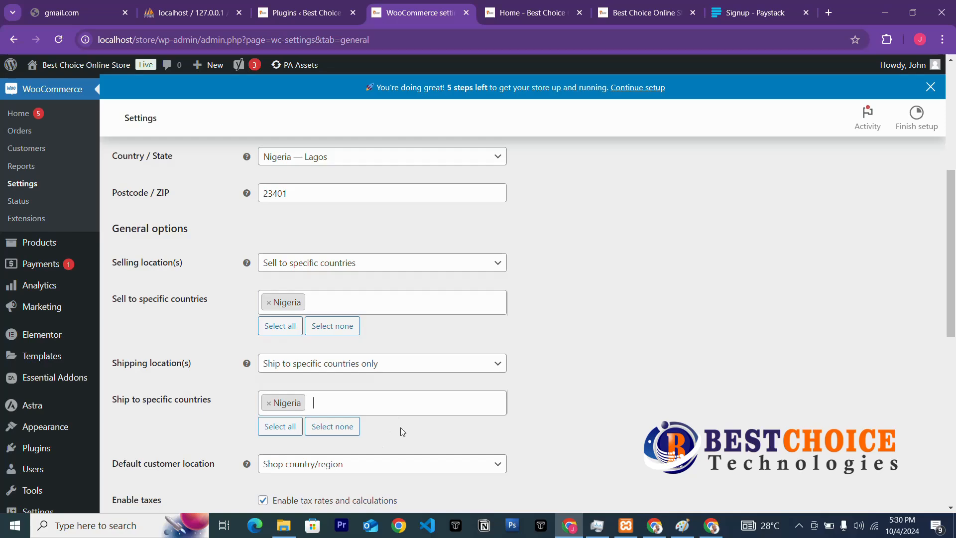
Set Default customer location to No location by default and untick Enable tax rates and calculations.
{"action": "scroll", "coordinate": [329, 425], "scroll_direction": "down", "scroll_amount": 3}
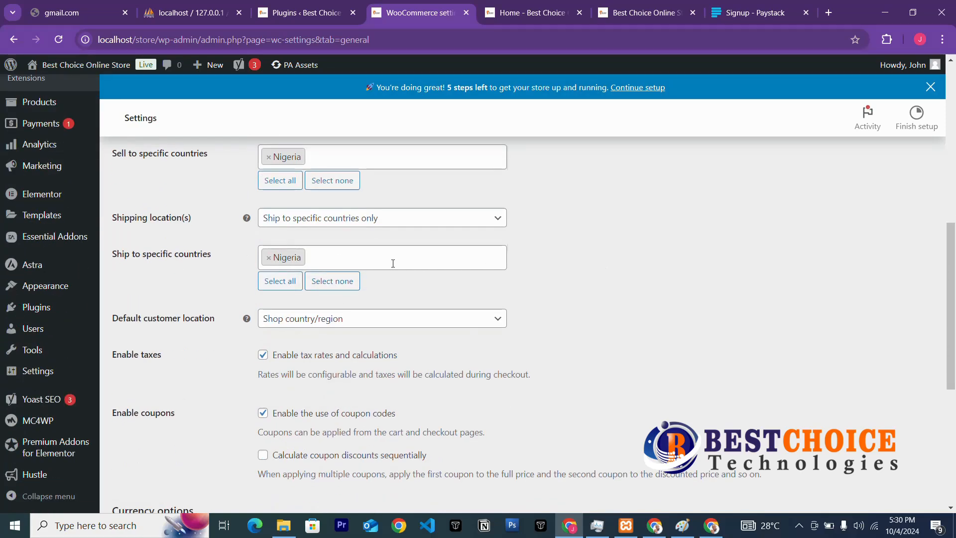
{"action": "scroll", "coordinate": [349, 244], "scroll_direction": "up", "scroll_amount": 3}
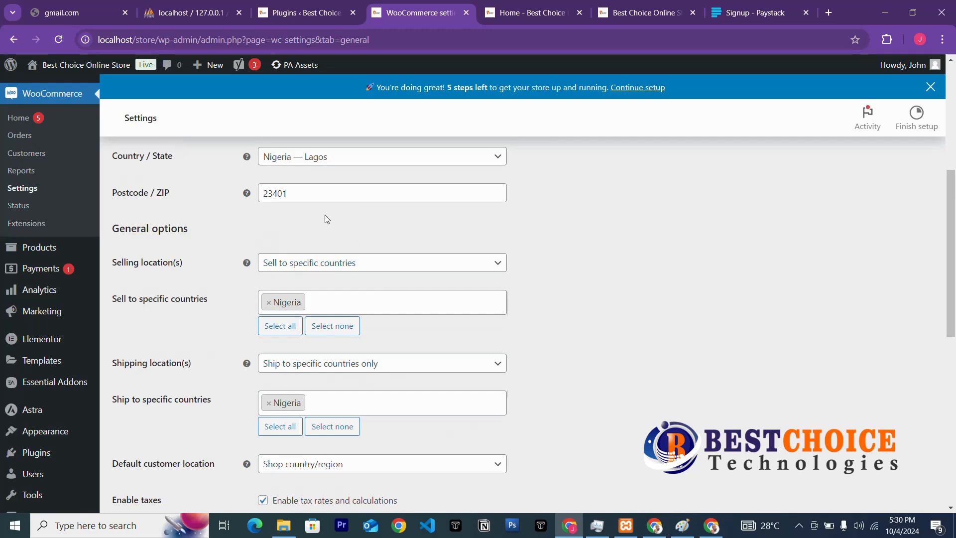
{"action": "scroll", "coordinate": [326, 287], "scroll_direction": "down", "scroll_amount": 3}
{"action": "scroll", "coordinate": [404, 237], "scroll_direction": "down", "scroll_amount": 3}
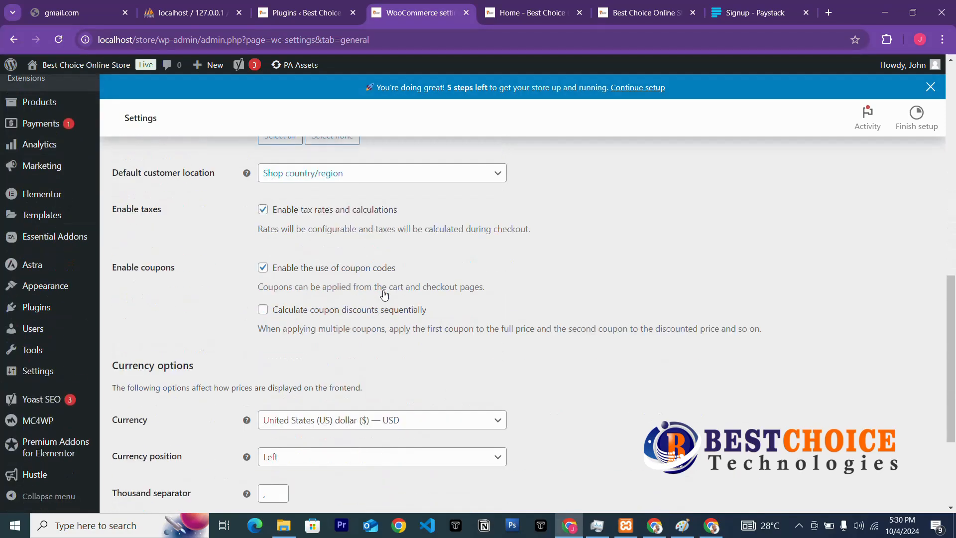
{"action": "left_click", "coordinate": [391, 179]}
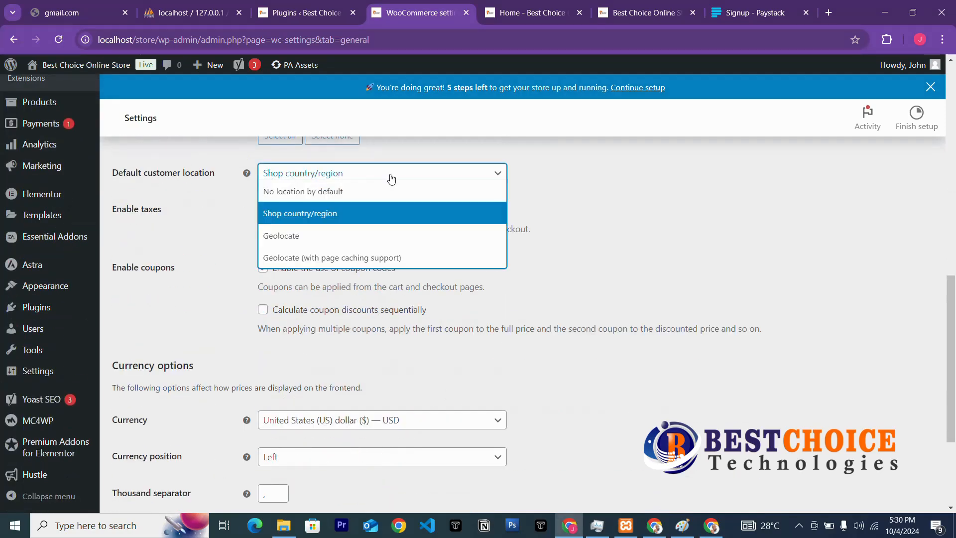
{"action": "left_click", "coordinate": [328, 197]}
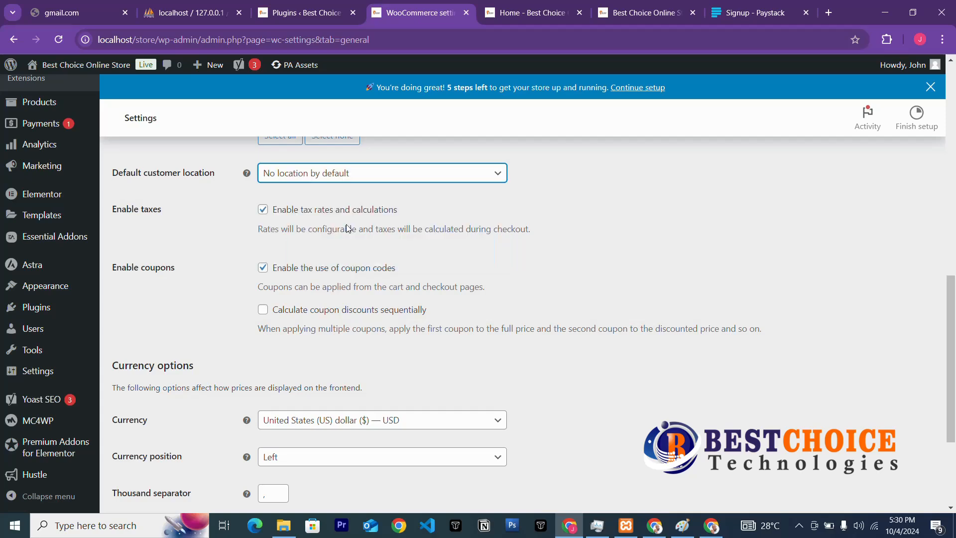
{"action": "scroll", "coordinate": [401, 243], "scroll_direction": "up", "scroll_amount": 3}
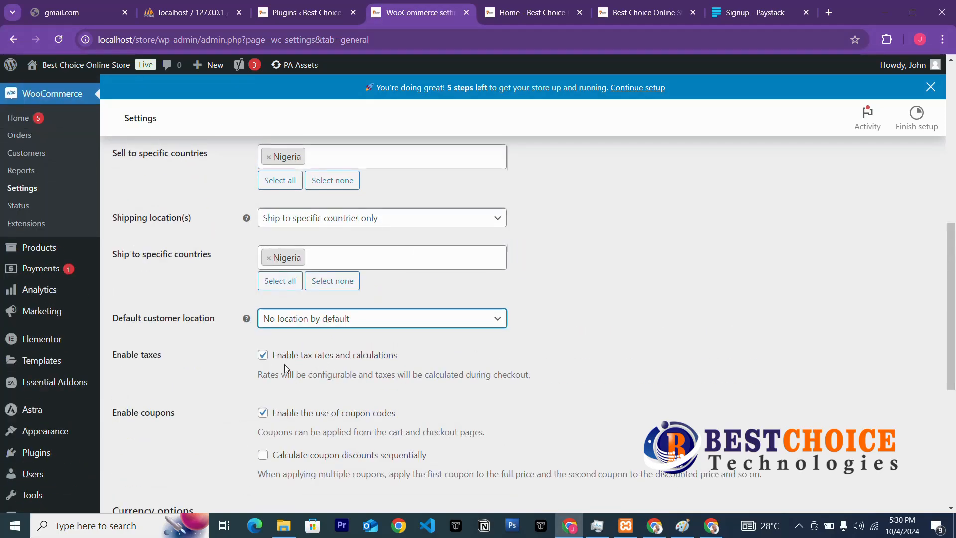
{"action": "left_click", "coordinate": [263, 357]}
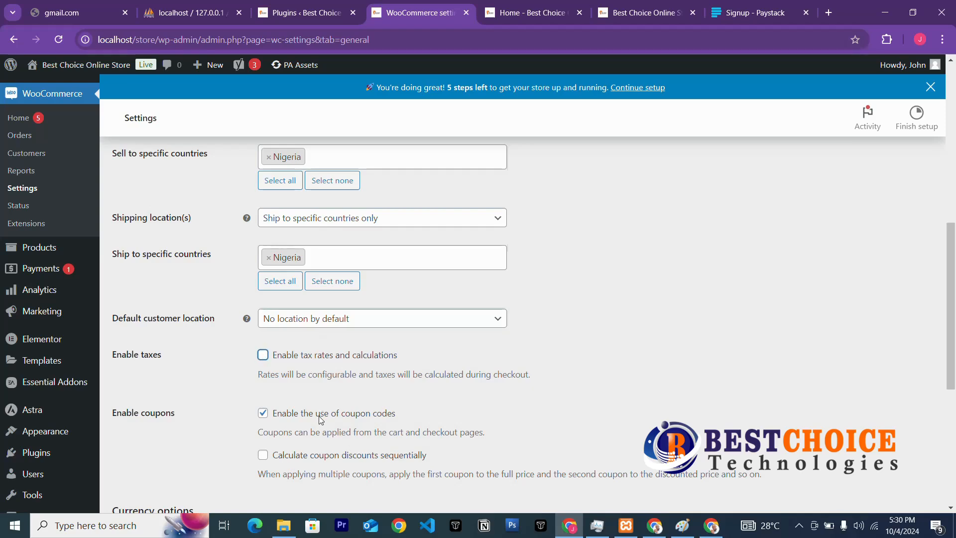
Pick Nigerian naira (₦) — NGN as currency via an 'ngn' search, then save changes.
{"action": "scroll", "coordinate": [350, 379], "scroll_direction": "down", "scroll_amount": 3}
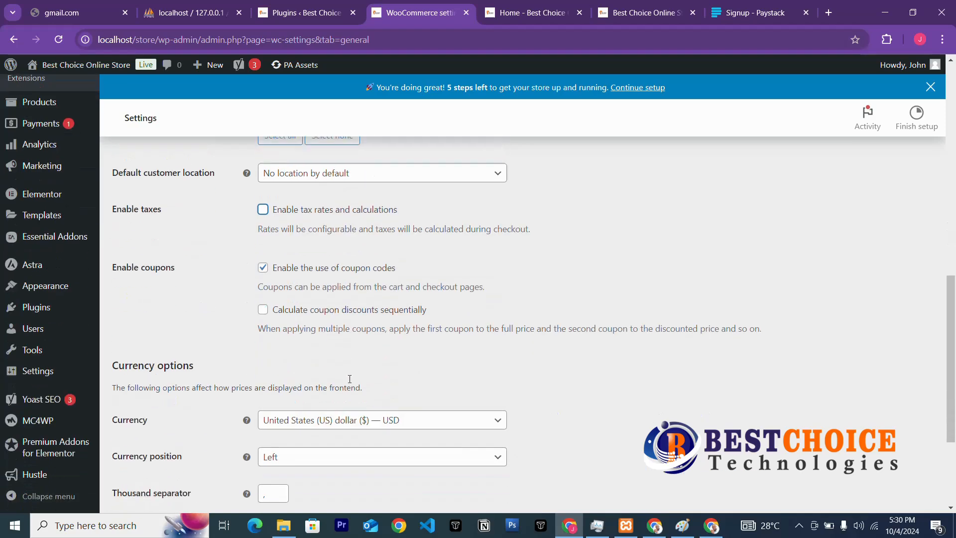
{"action": "scroll", "coordinate": [342, 387], "scroll_direction": "down", "scroll_amount": 3}
{"action": "left_click", "coordinate": [395, 282]}
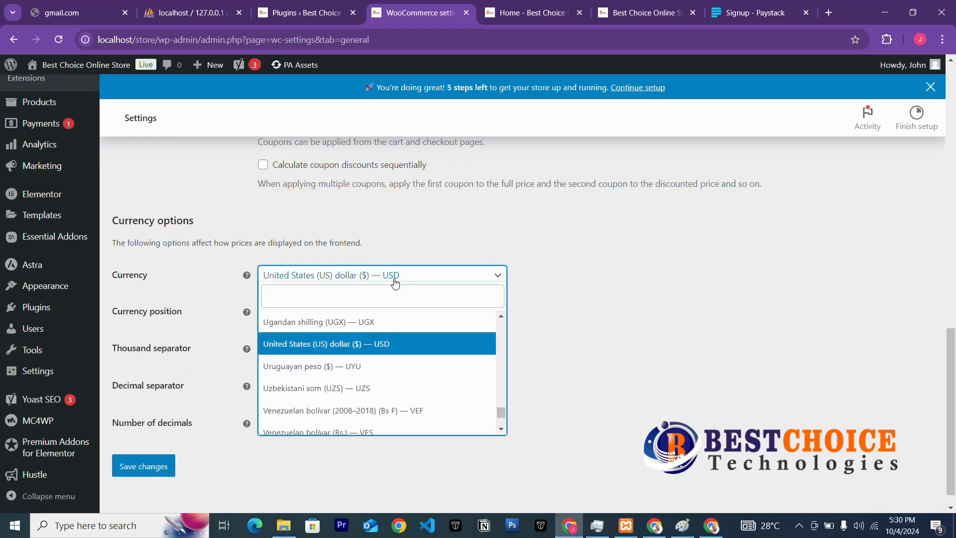
{"action": "left_click", "coordinate": [371, 294]}
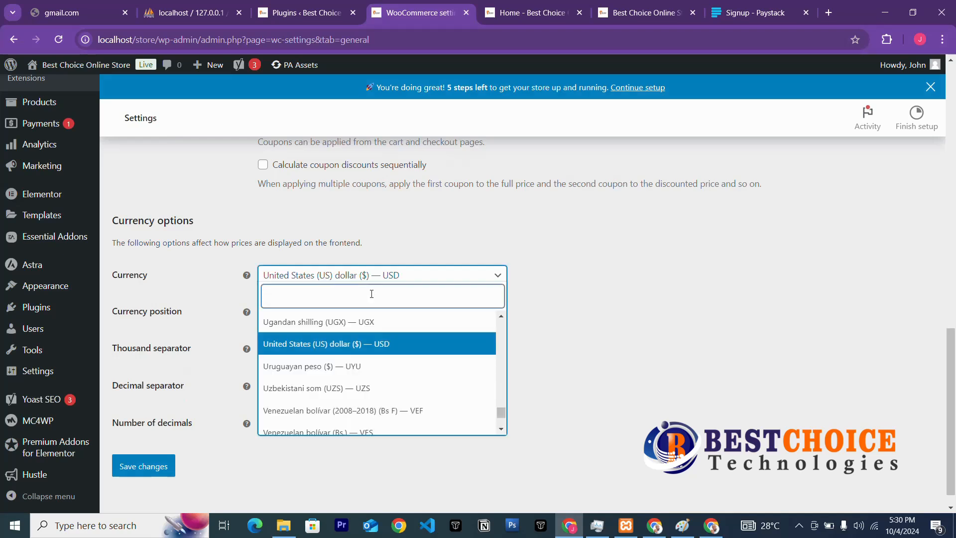
{"action": "type", "text": "ngn"}
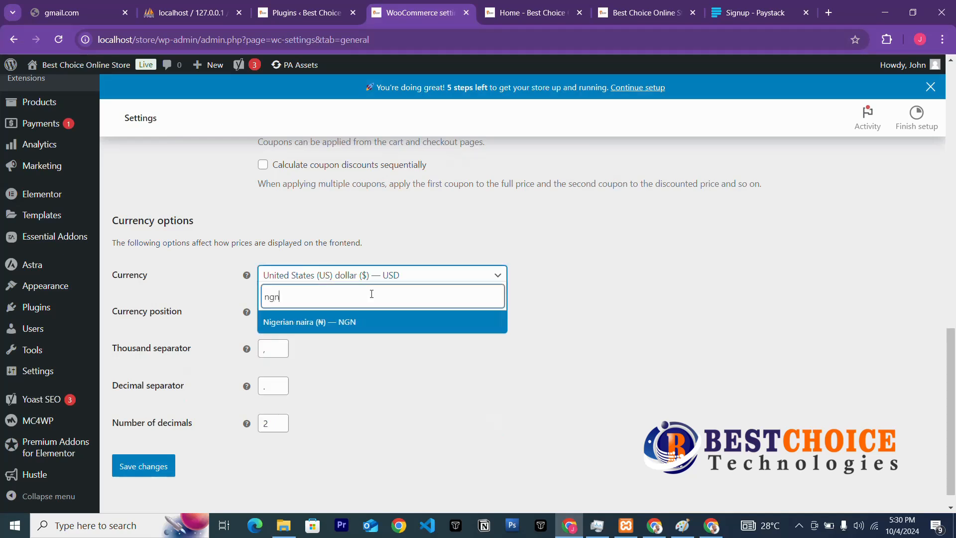
{"action": "left_click", "coordinate": [363, 322]}
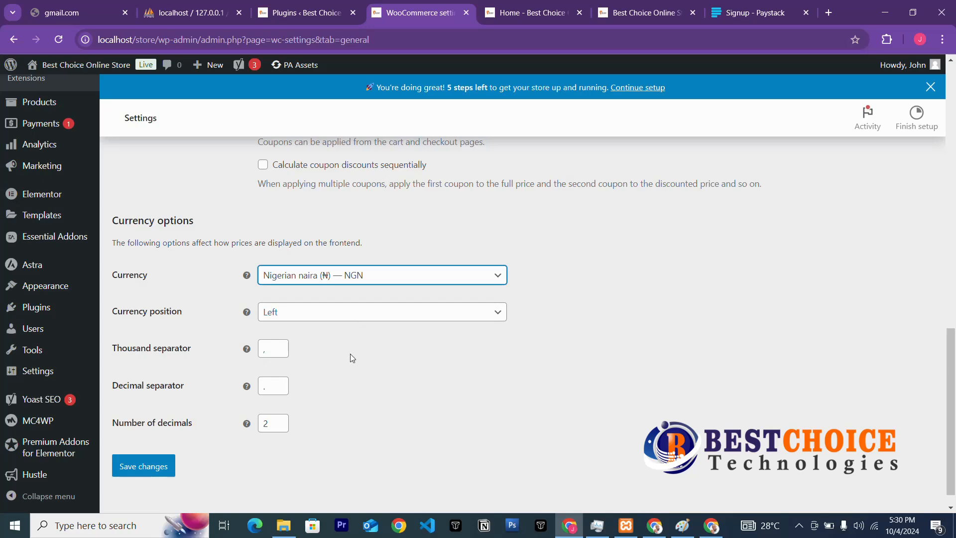
{"action": "left_click", "coordinate": [143, 466]}
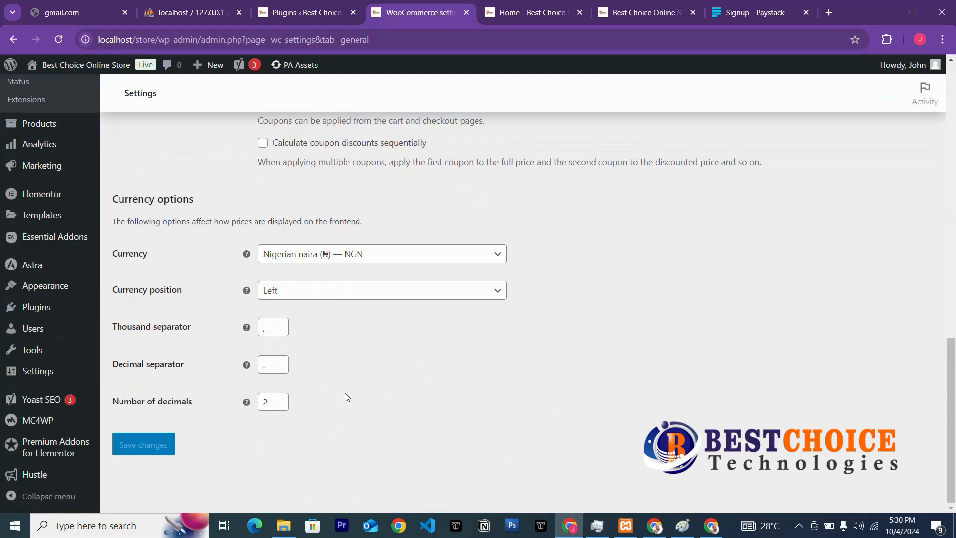
{"action": "scroll", "coordinate": [347, 396], "scroll_direction": "up", "scroll_amount": 20}
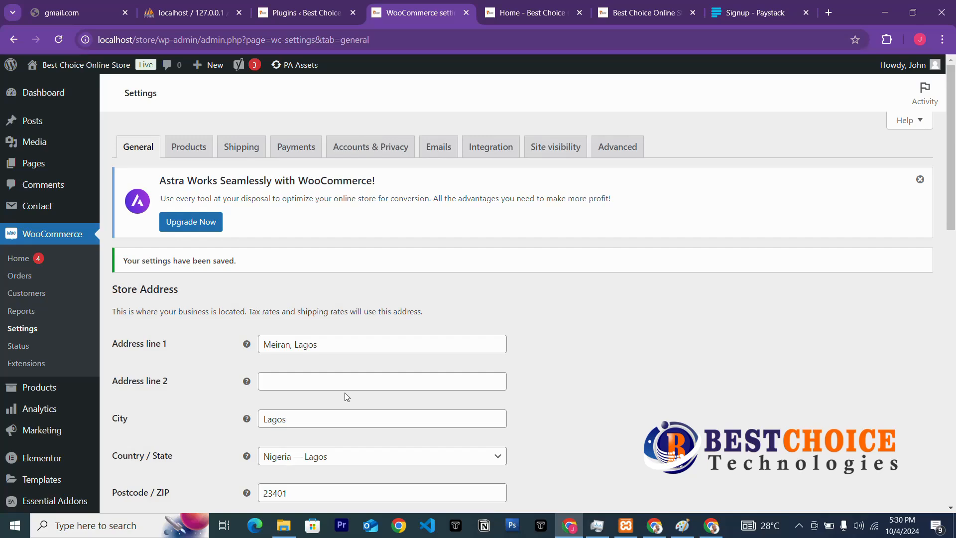
Open the Products settings tab and review its shop page, weight and dimension options.
{"action": "scroll", "coordinate": [347, 397], "scroll_direction": "down", "scroll_amount": 3}
{"action": "scroll", "coordinate": [347, 396], "scroll_direction": "up", "scroll_amount": 3}
{"action": "left_click", "coordinate": [187, 151]}
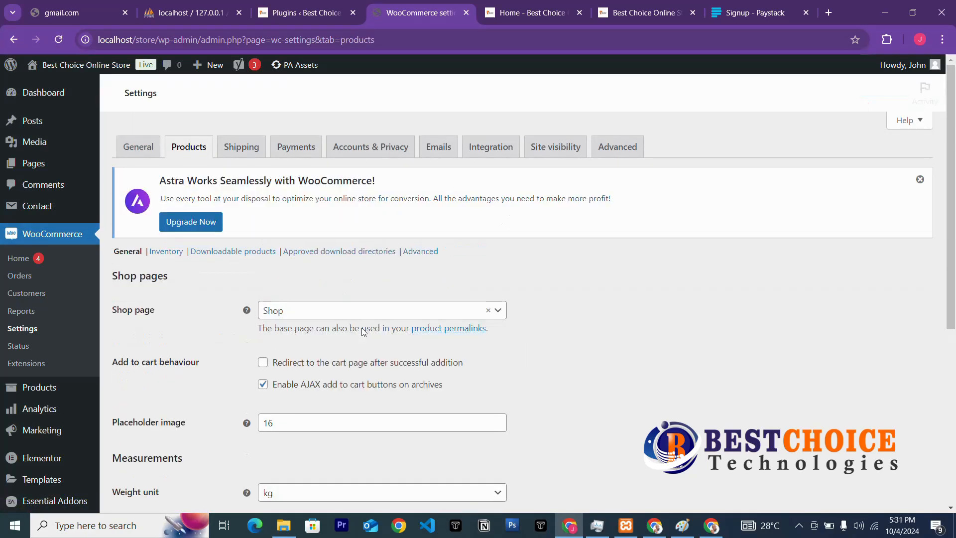
{"action": "scroll", "coordinate": [363, 329], "scroll_direction": "down", "scroll_amount": 4}
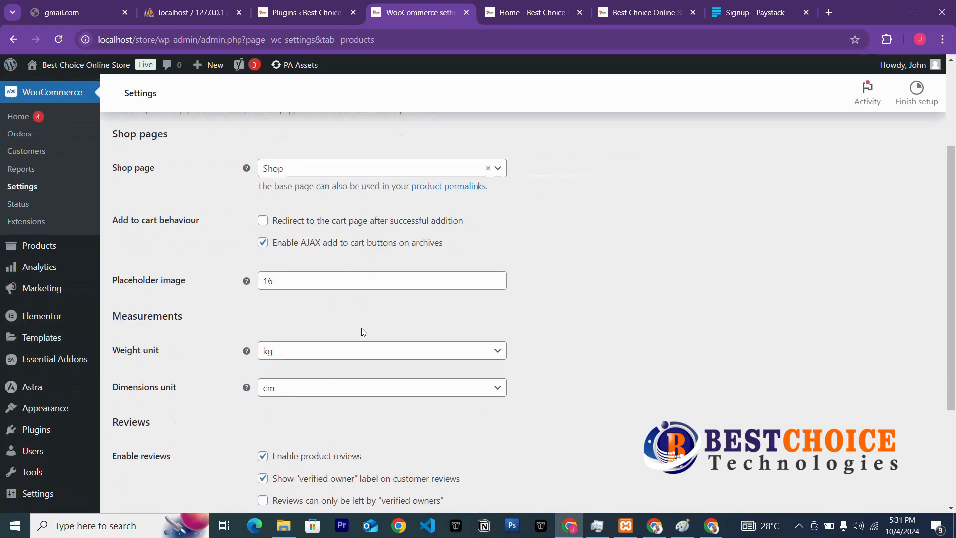
{"action": "scroll", "coordinate": [364, 332], "scroll_direction": "up", "scroll_amount": 3}
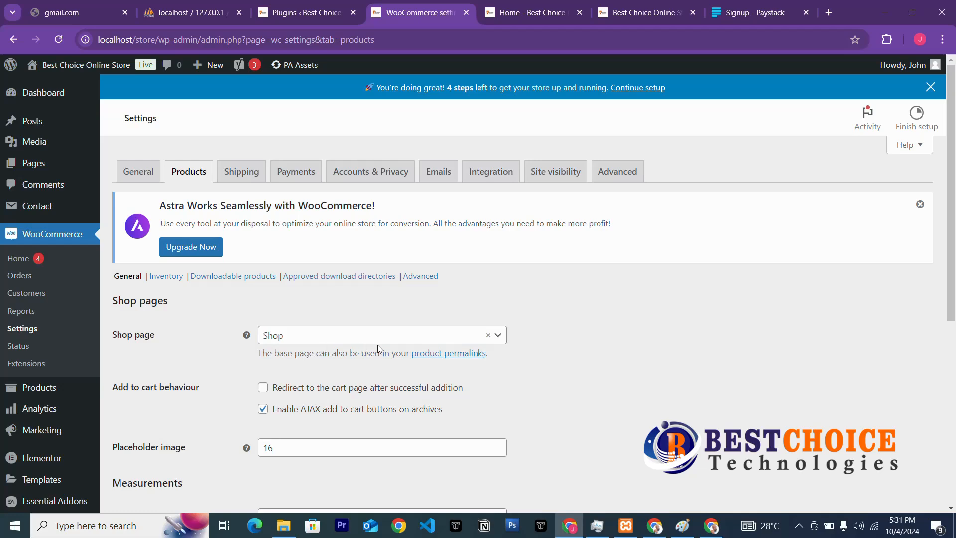
{"action": "scroll", "coordinate": [367, 393], "scroll_direction": "down", "scroll_amount": 3}
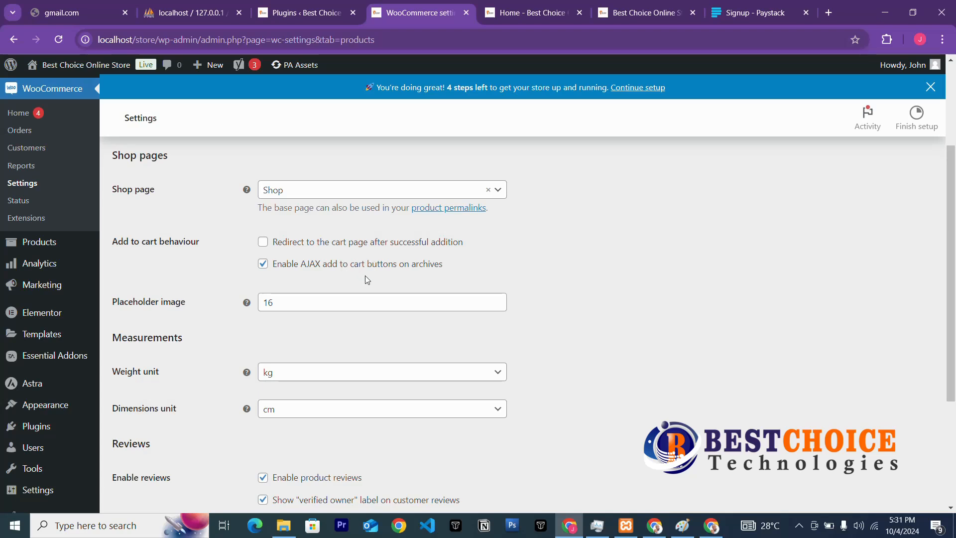
{"action": "scroll", "coordinate": [304, 369], "scroll_direction": "down", "scroll_amount": 3}
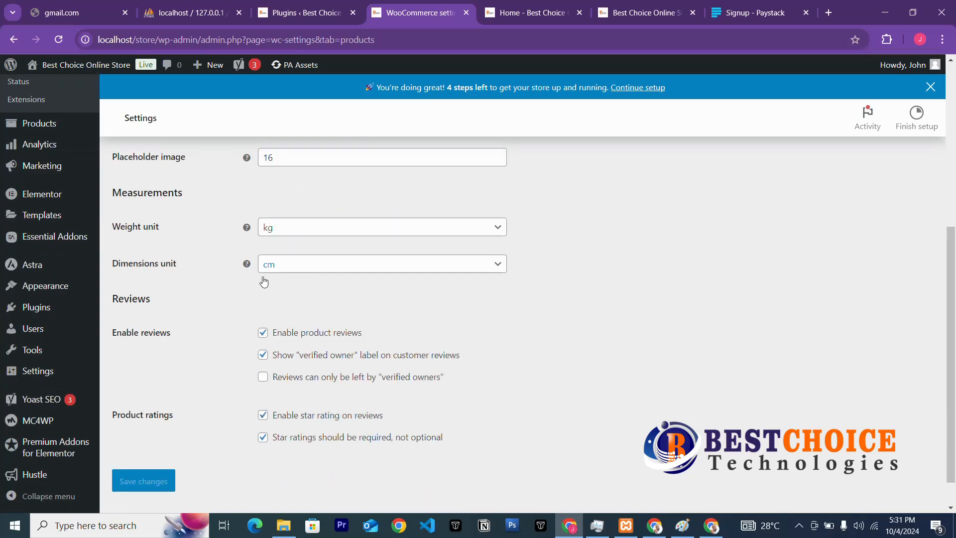
{"action": "scroll", "coordinate": [260, 305], "scroll_direction": "down", "scroll_amount": 1}
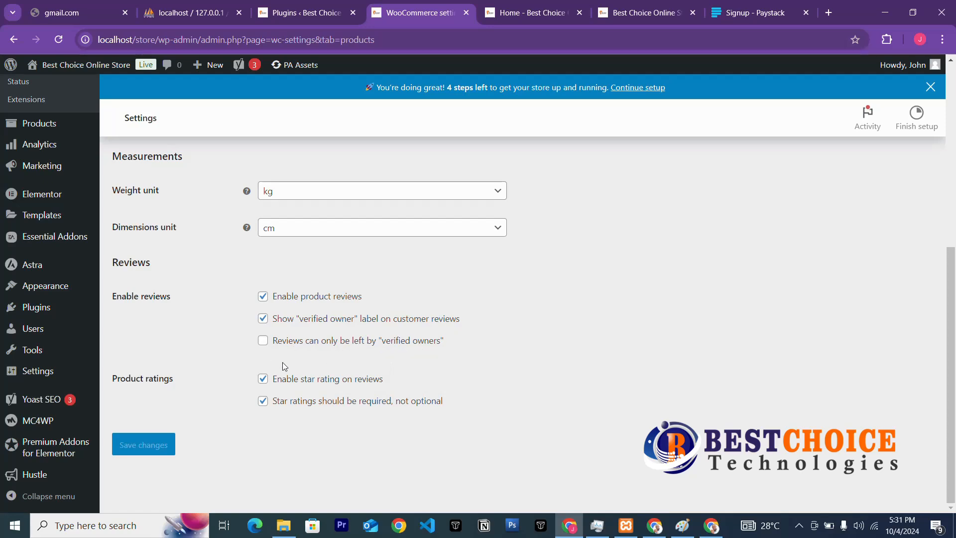
{"action": "scroll", "coordinate": [273, 402], "scroll_direction": "up", "scroll_amount": 6}
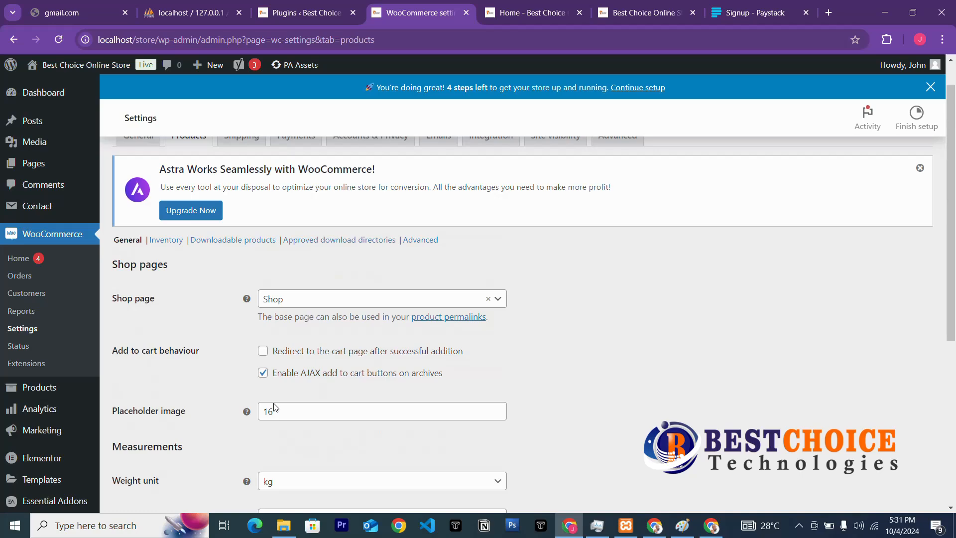
{"action": "scroll", "coordinate": [331, 366], "scroll_direction": "down", "scroll_amount": 3}
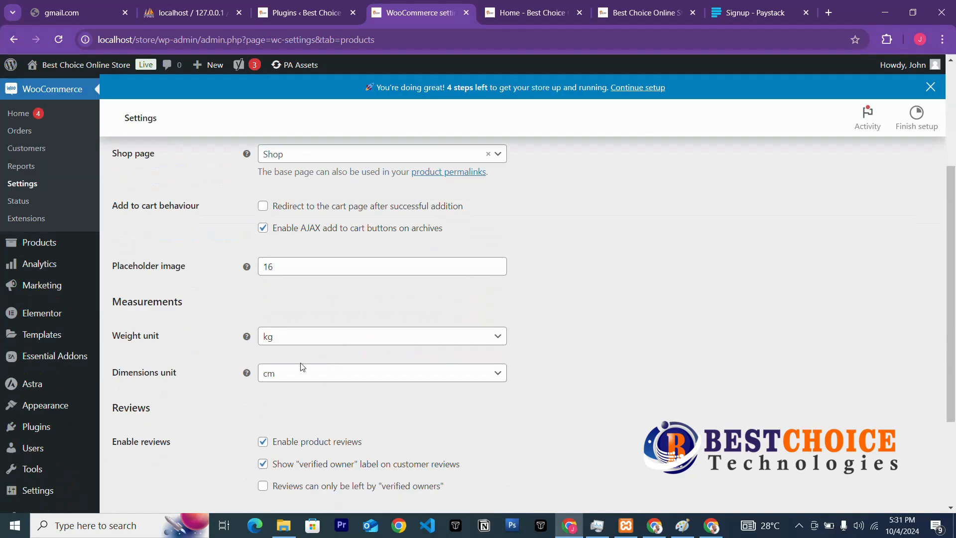
Leave the placeholder image field unchanged and go to the Inventory section.
{"action": "left_click", "coordinate": [298, 271]}
{"action": "left_click", "coordinate": [305, 304]}
{"action": "scroll", "coordinate": [320, 412], "scroll_direction": "down", "scroll_amount": 3}
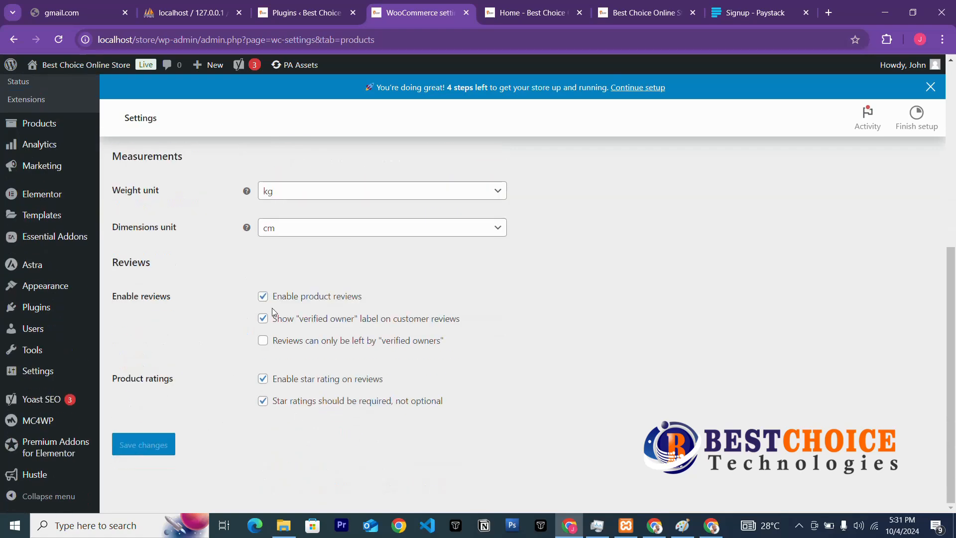
{"action": "scroll", "coordinate": [275, 239], "scroll_direction": "up", "scroll_amount": 6}
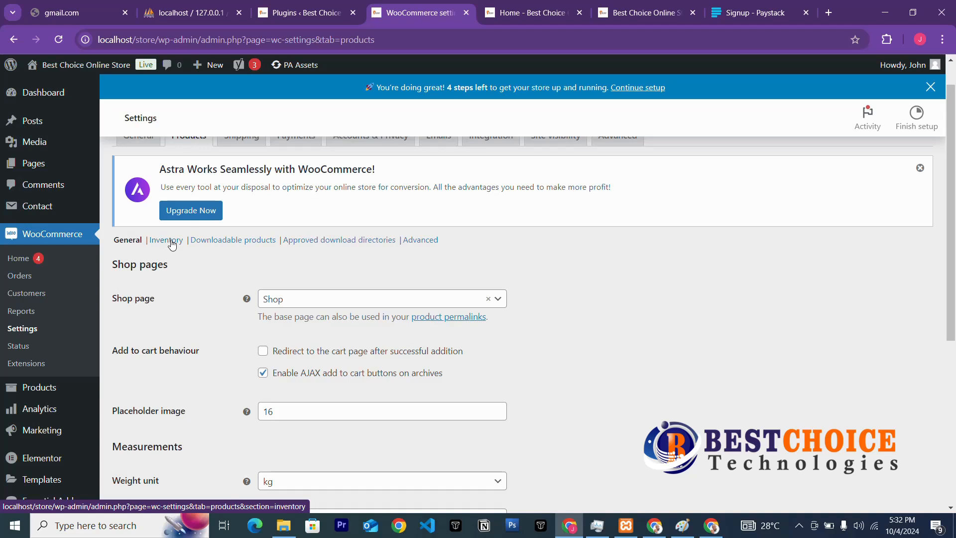
{"action": "left_click", "coordinate": [173, 243]}
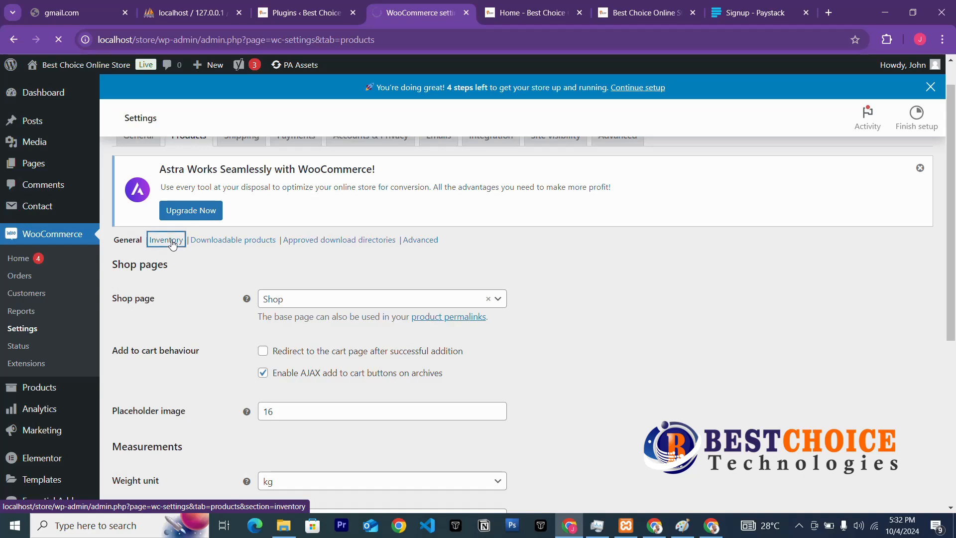
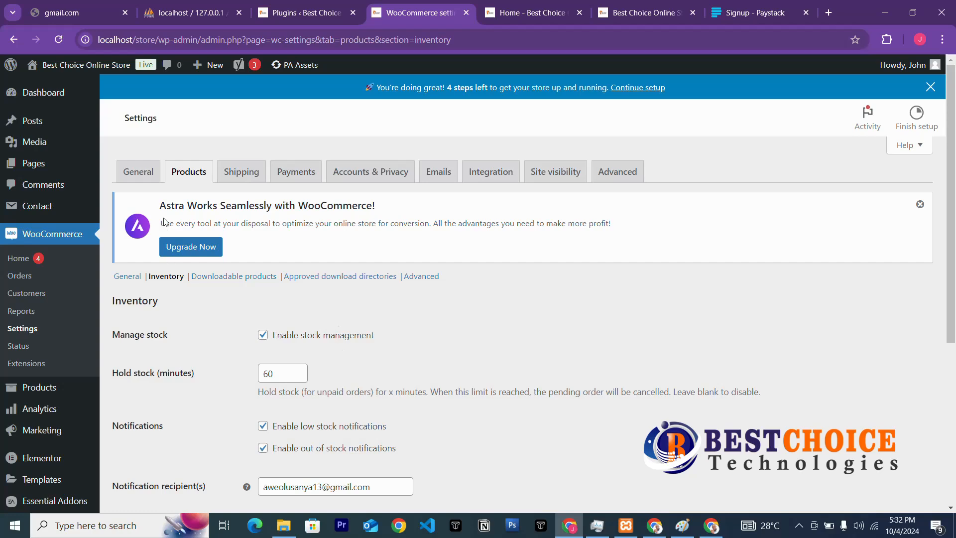
Open the Inventory settings and clear the 60-minute hold stock value.
{"action": "left_click", "coordinate": [172, 279]}
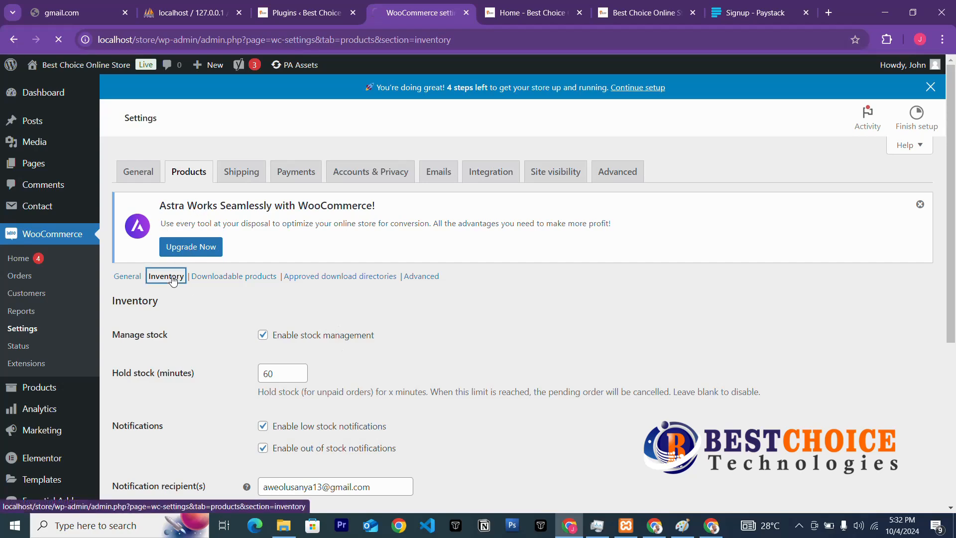
{"action": "scroll", "coordinate": [362, 329], "scroll_direction": "down", "scroll_amount": 3}
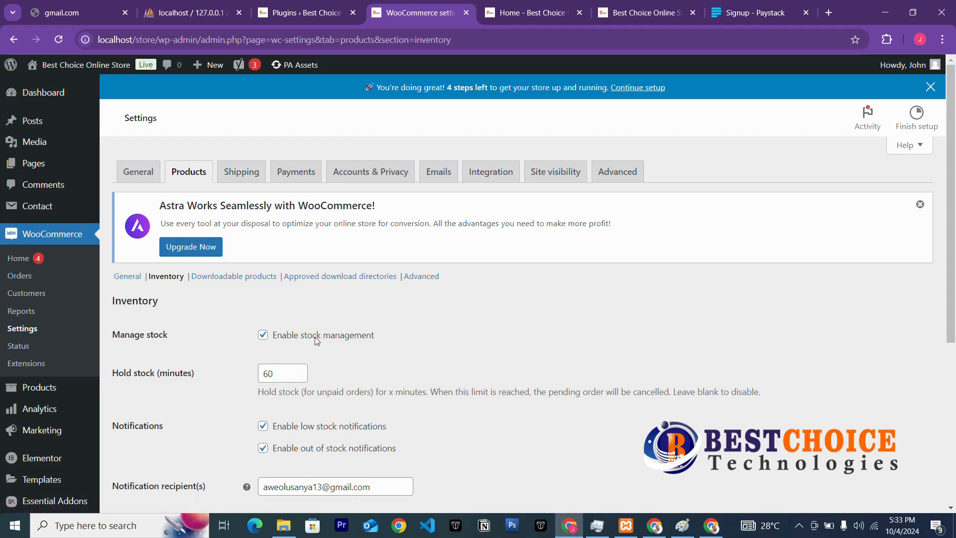
{"action": "scroll", "coordinate": [317, 341], "scroll_direction": "down", "scroll_amount": 3}
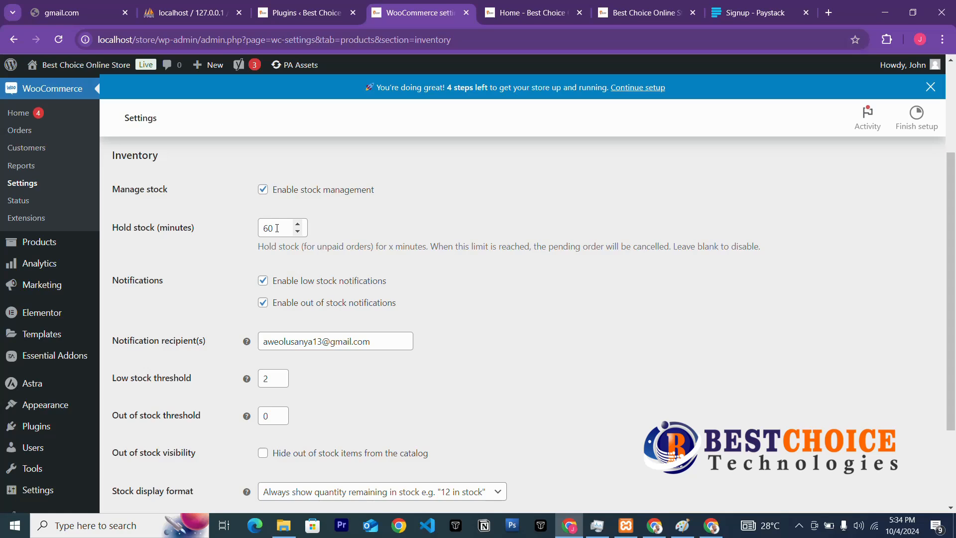
{"action": "left_click_drag", "start_coordinate": [277, 228], "coordinate": [255, 234]}
{"action": "left_click", "coordinate": [211, 257]}
Change the low stock threshold to 3.
{"action": "left_click_drag", "start_coordinate": [271, 380], "coordinate": [257, 386]}
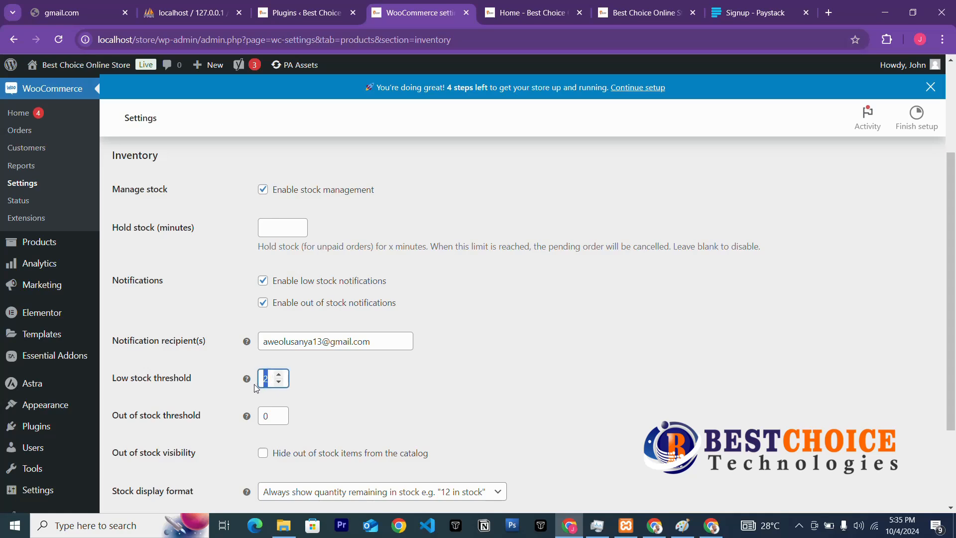
{"action": "type", "text": "3"}
{"action": "left_click", "coordinate": [309, 393]}
{"action": "scroll", "coordinate": [303, 405], "scroll_direction": "down", "scroll_amount": 2}
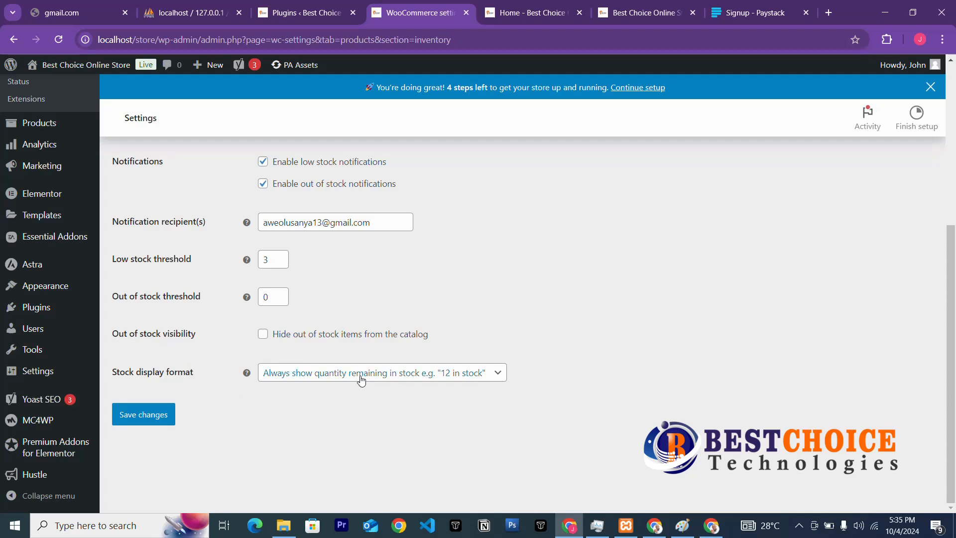
Untick hiding out-of-stock items, keep 'Always show quantity' as stock display, and save.
{"action": "left_click", "coordinate": [263, 338]}
{"action": "left_click", "coordinate": [381, 372]}
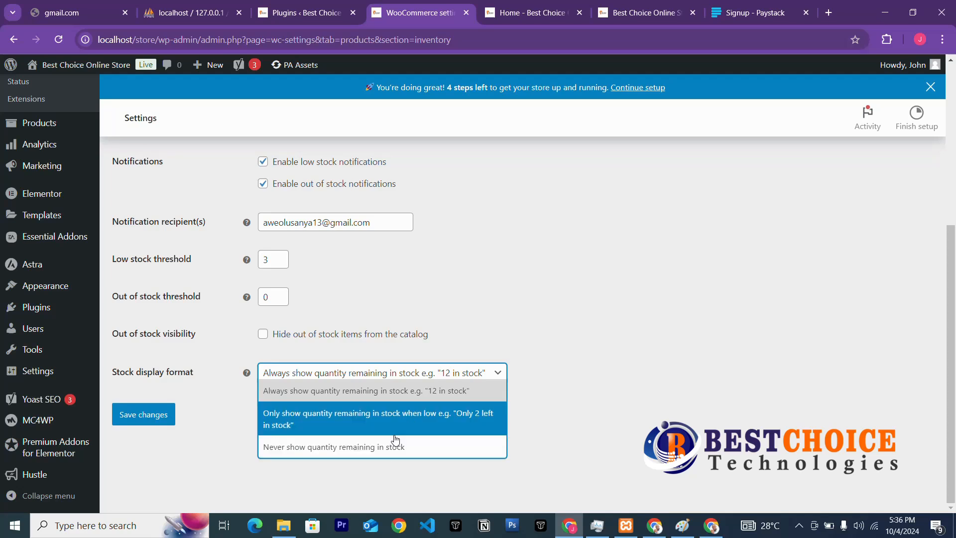
{"action": "left_click", "coordinate": [393, 398]}
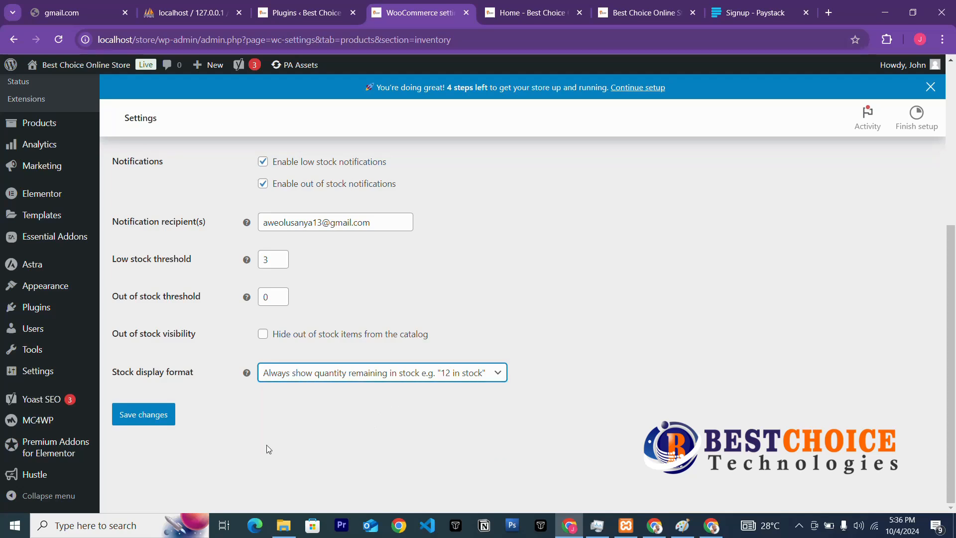
{"action": "left_click", "coordinate": [167, 415]}
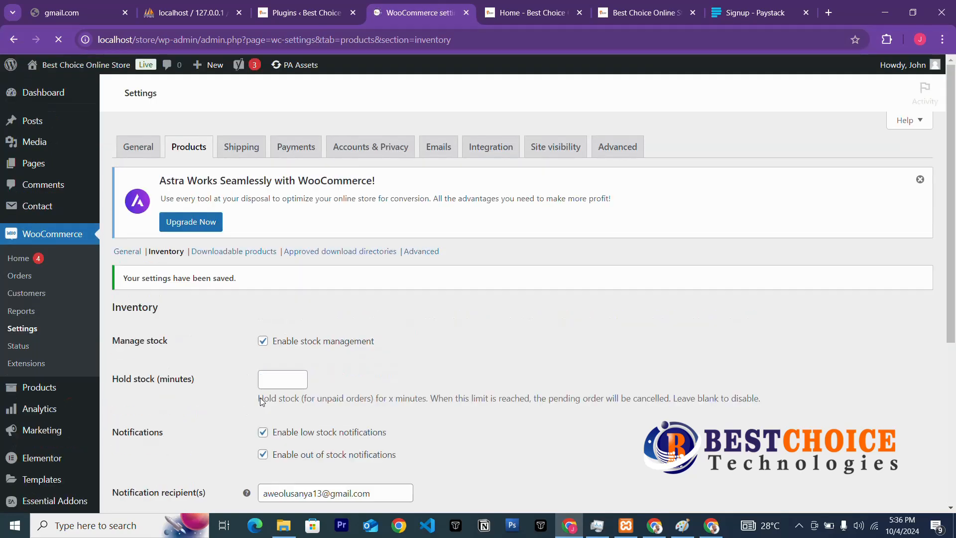
Open Downloadable products and try each file download method, ending on Force downloads.
{"action": "left_click", "coordinate": [233, 254]}
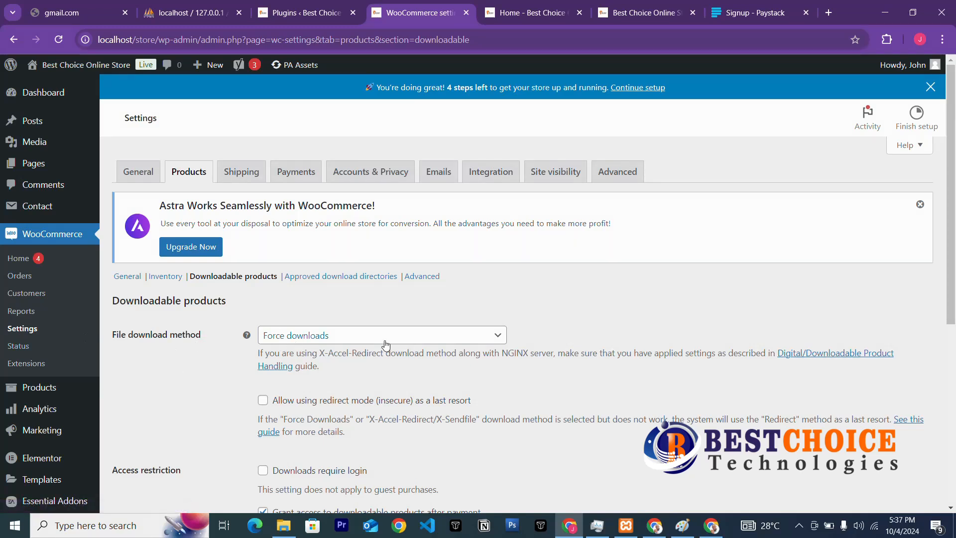
{"action": "left_click", "coordinate": [367, 341]}
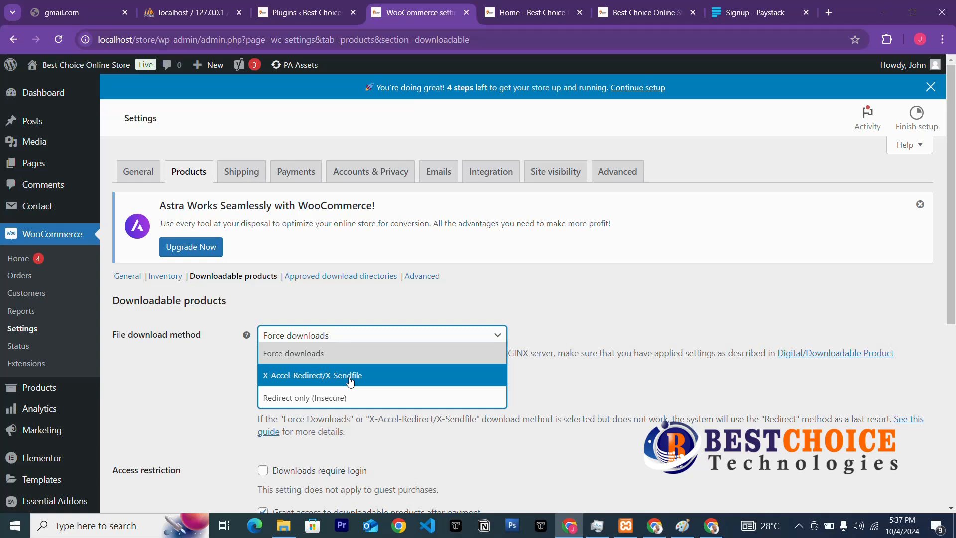
{"action": "left_click", "coordinate": [353, 398]}
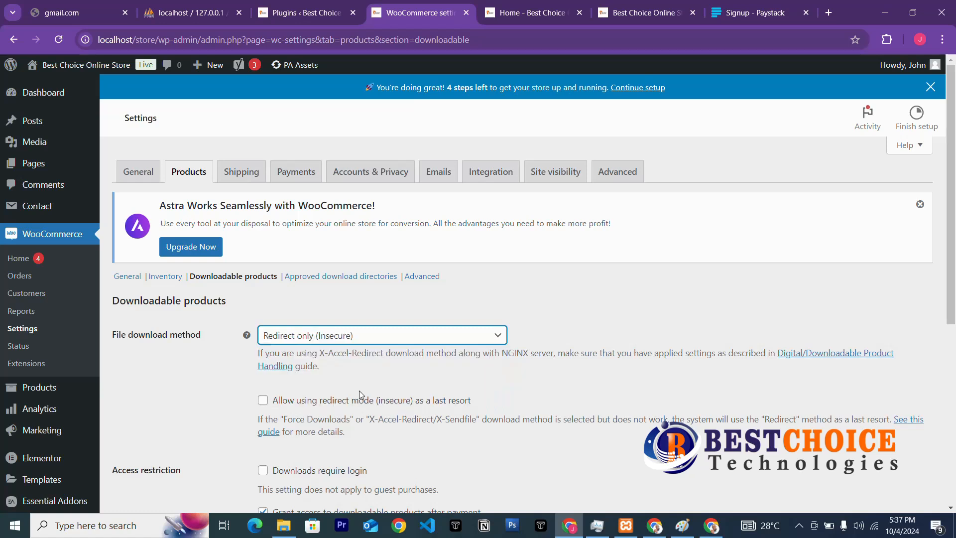
{"action": "left_click", "coordinate": [368, 339]}
{"action": "left_click", "coordinate": [332, 375]}
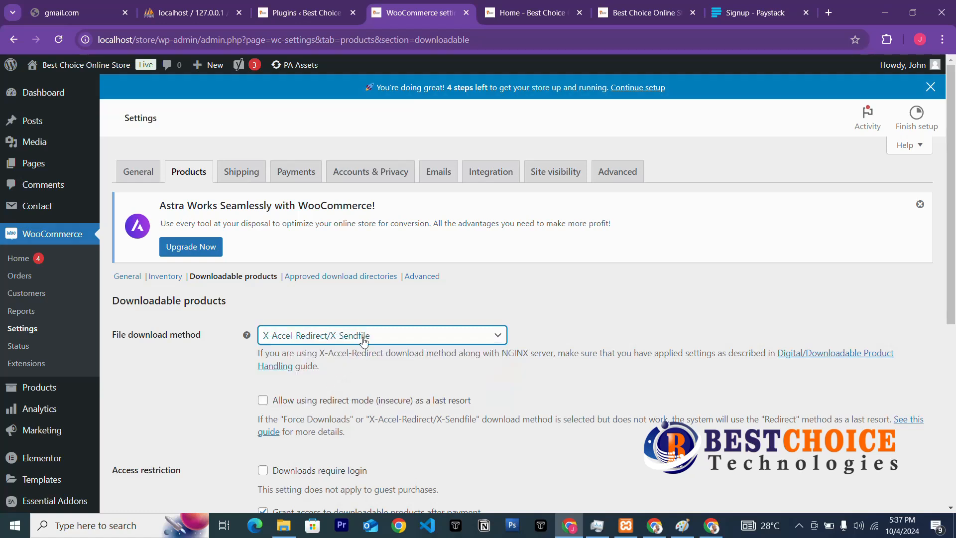
{"action": "left_click", "coordinate": [363, 338]}
{"action": "left_click", "coordinate": [330, 360]}
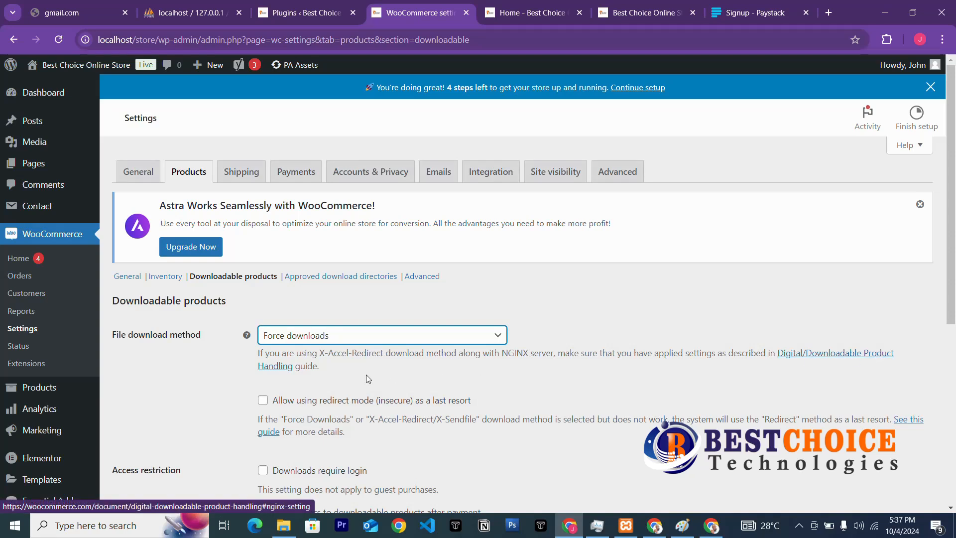
Open the Digital/Downloadable Product Handling guide in a new tab, skim it, then go back.
{"action": "right_click", "coordinate": [835, 357]}
{"action": "left_click", "coordinate": [793, 369]}
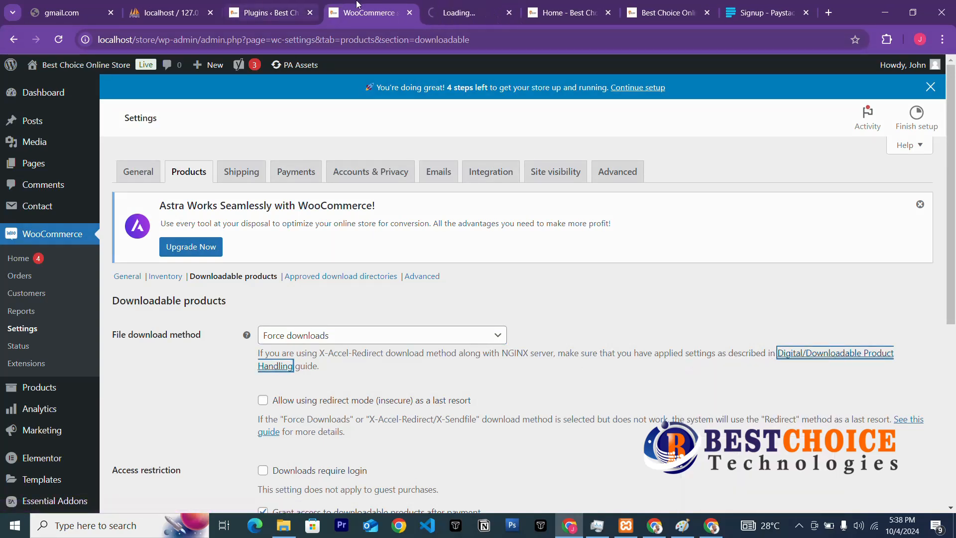
{"action": "left_click", "coordinate": [435, 13]}
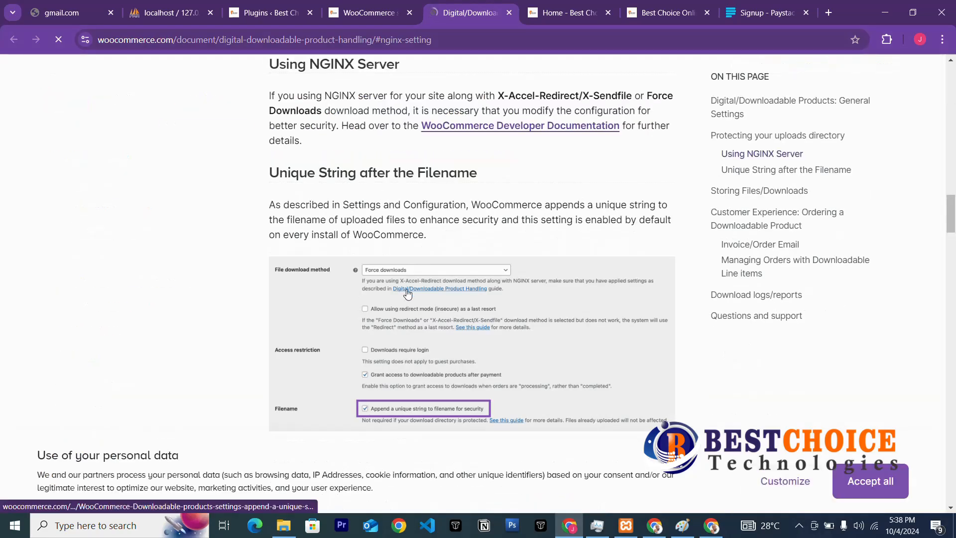
{"action": "scroll", "coordinate": [407, 272], "scroll_direction": "down", "scroll_amount": 8}
{"action": "scroll", "coordinate": [402, 322], "scroll_direction": "up", "scroll_amount": 8}
{"action": "left_click", "coordinate": [368, 13]}
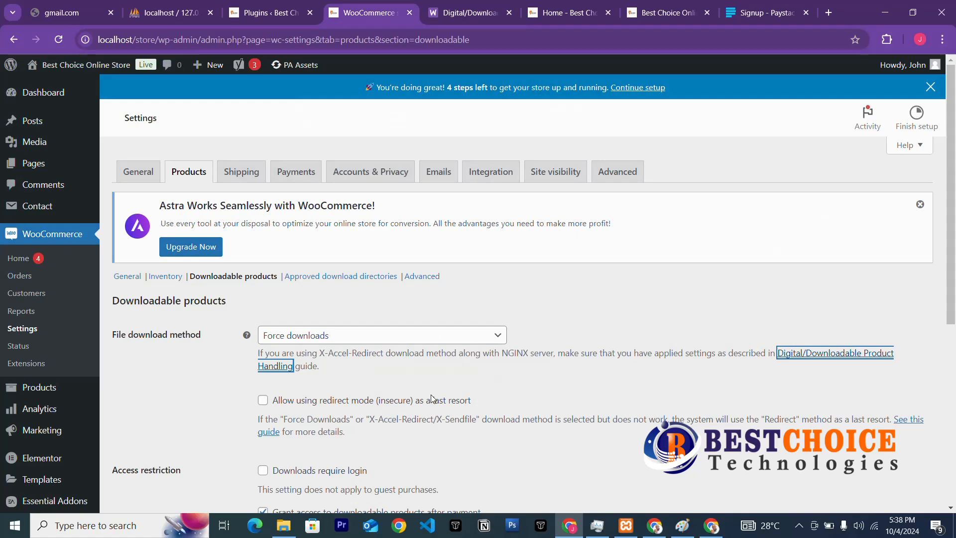
Toggle the download login requirement on and off, leaving it disabled.
{"action": "scroll", "coordinate": [333, 402], "scroll_direction": "down", "scroll_amount": 6}
{"action": "scroll", "coordinate": [333, 401], "scroll_direction": "up", "scroll_amount": 3}
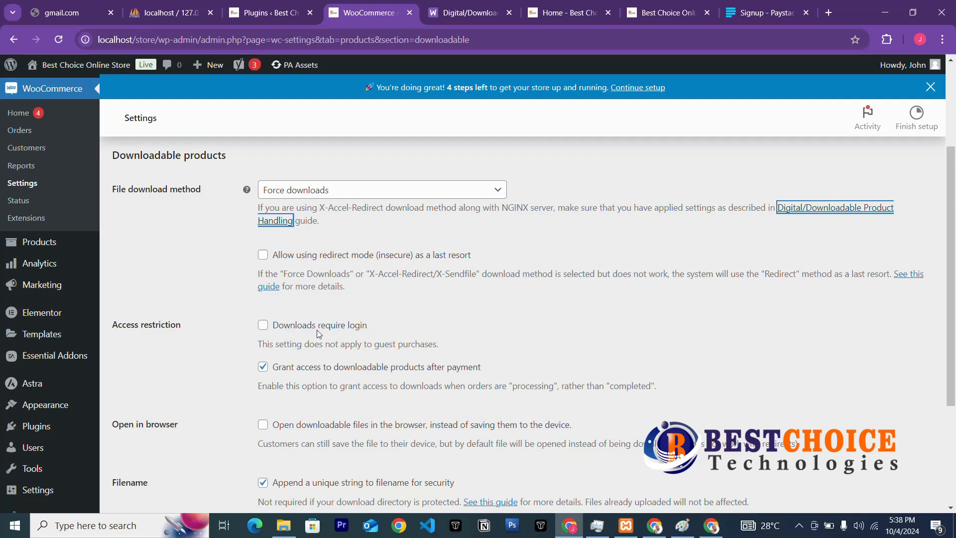
{"action": "left_click", "coordinate": [263, 330]}
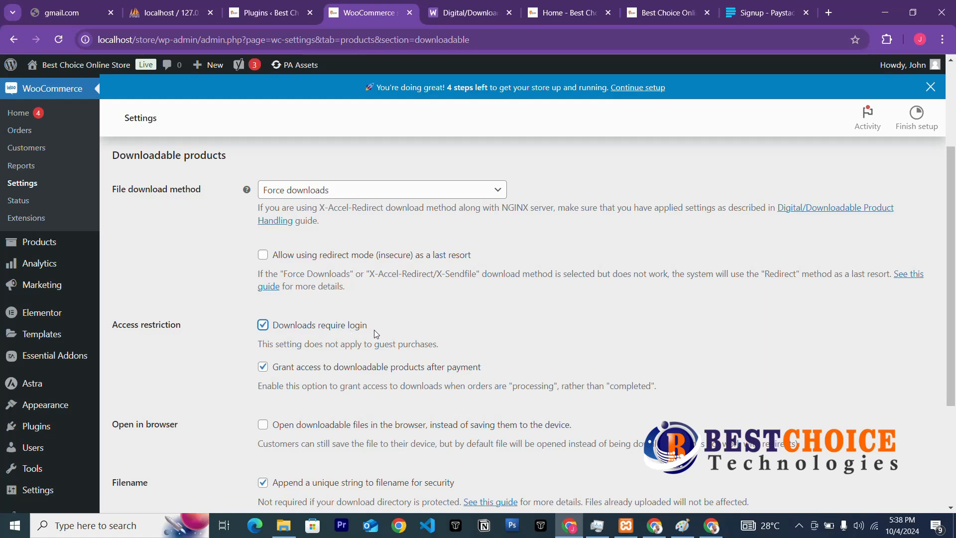
{"action": "left_click", "coordinate": [264, 326]}
{"action": "left_click", "coordinate": [264, 325]}
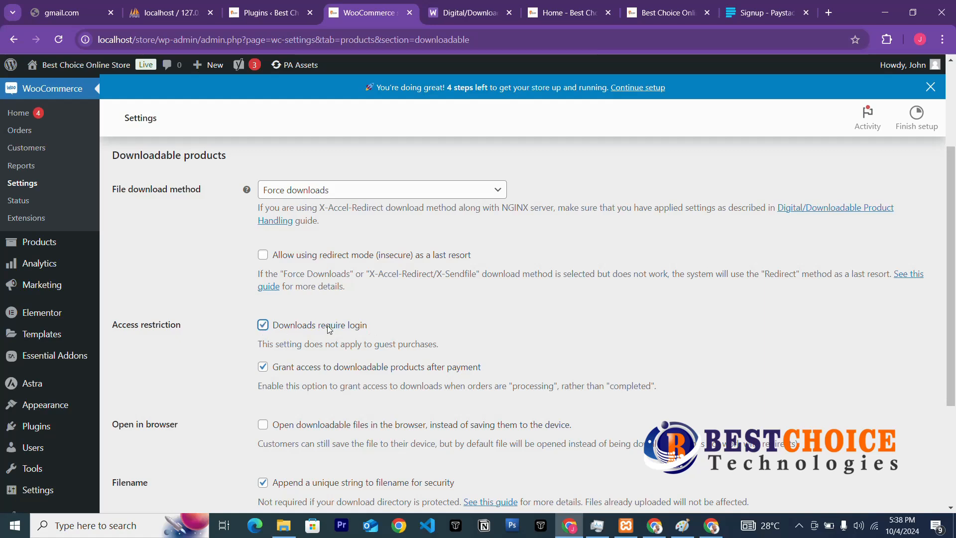
{"action": "left_click", "coordinate": [263, 325]}
Turn off granting download access after payment and save the downloadable settings.
{"action": "left_click_drag", "start_coordinate": [260, 344], "coordinate": [440, 355]}
{"action": "left_click", "coordinate": [470, 354]}
{"action": "left_click", "coordinate": [263, 368]}
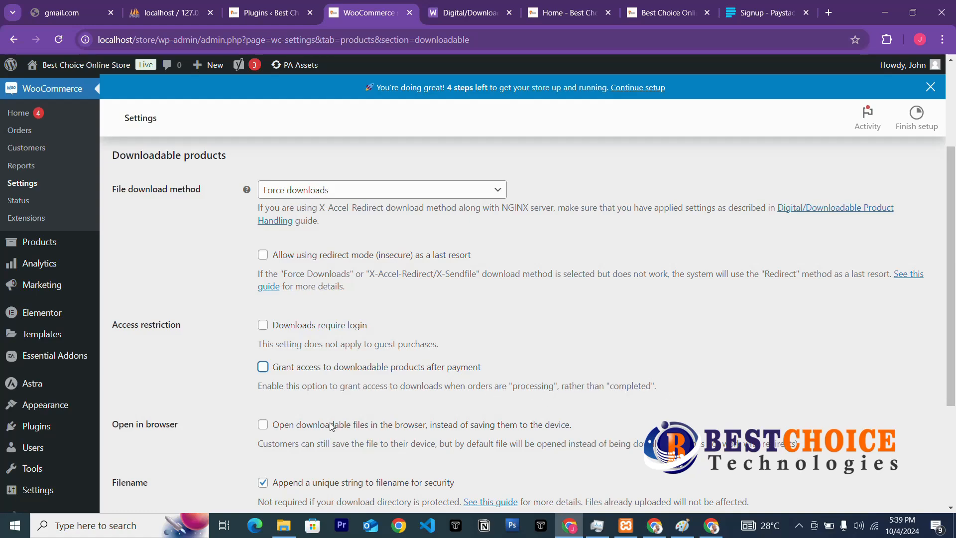
{"action": "scroll", "coordinate": [247, 404], "scroll_direction": "down", "scroll_amount": 3}
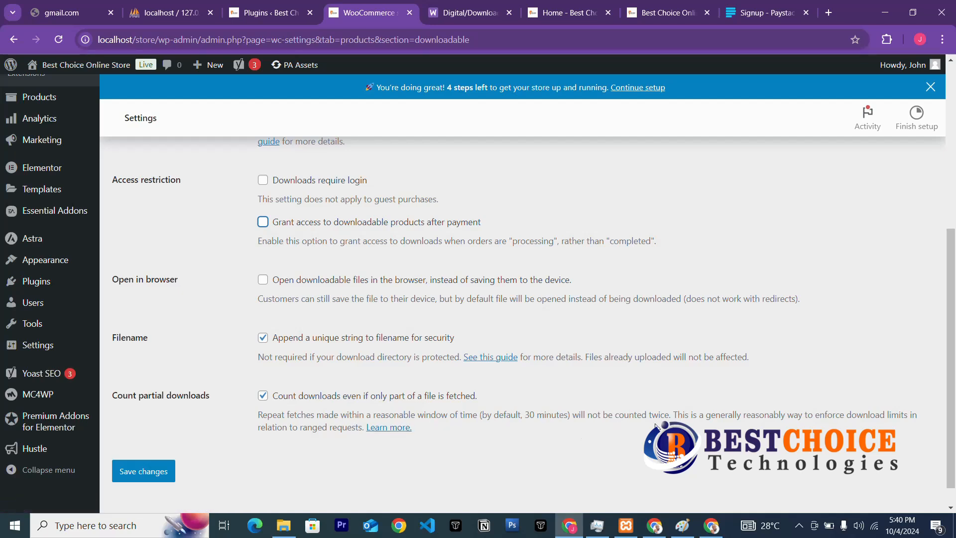
{"action": "left_click", "coordinate": [137, 472]}
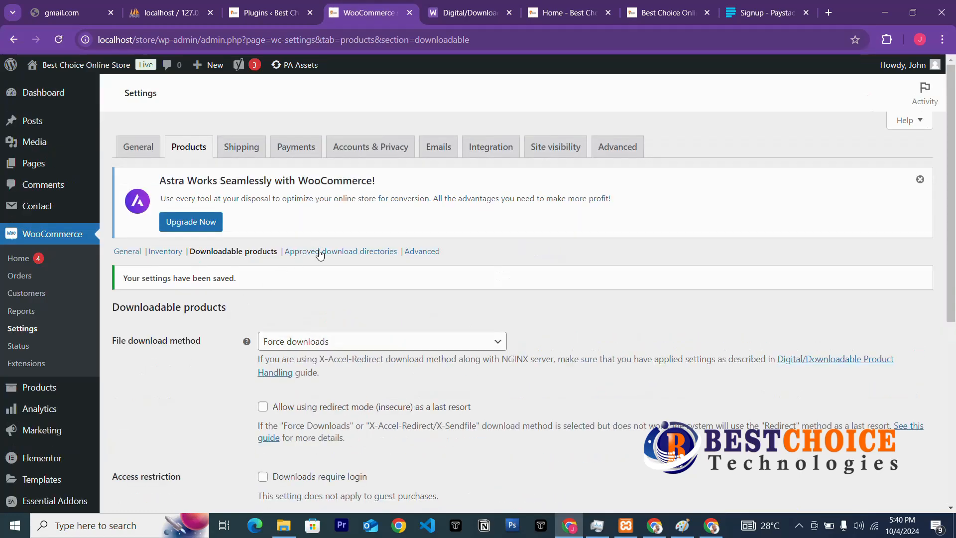
In Approved Download Directories, select the localhost uploads rule and apply Enable rule in bulk.
{"action": "left_click", "coordinate": [320, 253]}
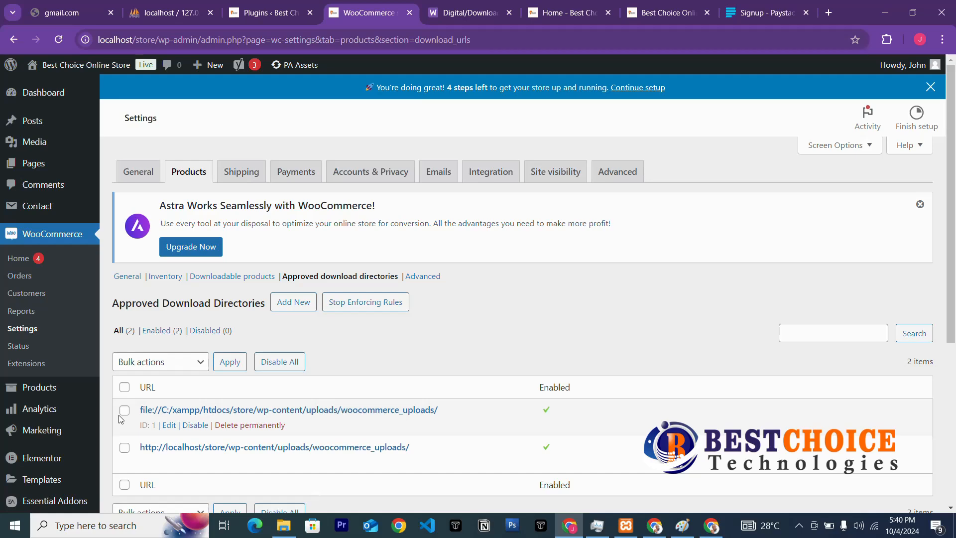
{"action": "scroll", "coordinate": [182, 406], "scroll_direction": "down", "scroll_amount": 3}
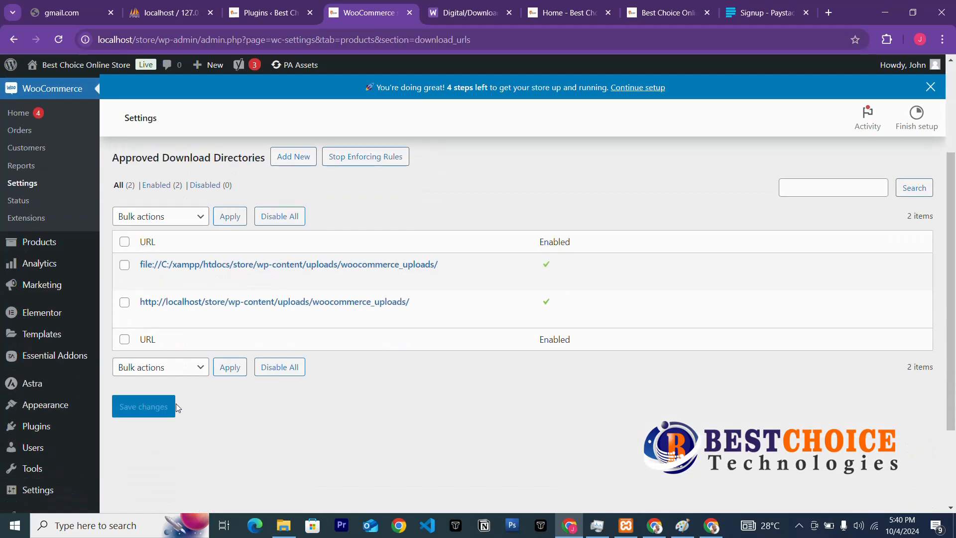
{"action": "scroll", "coordinate": [148, 348], "scroll_direction": "up", "scroll_amount": 3}
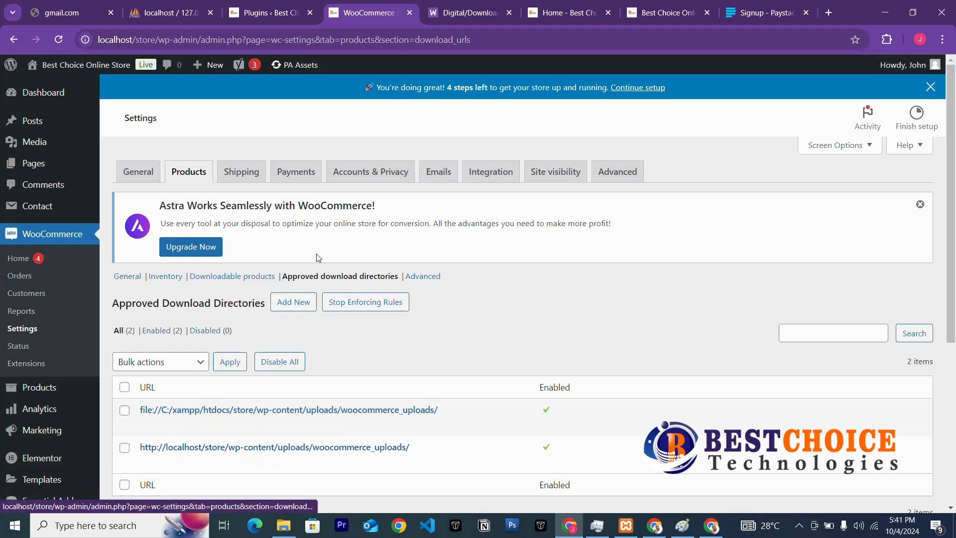
{"action": "left_click", "coordinate": [125, 447]}
{"action": "scroll", "coordinate": [363, 451], "scroll_direction": "down", "scroll_amount": 3}
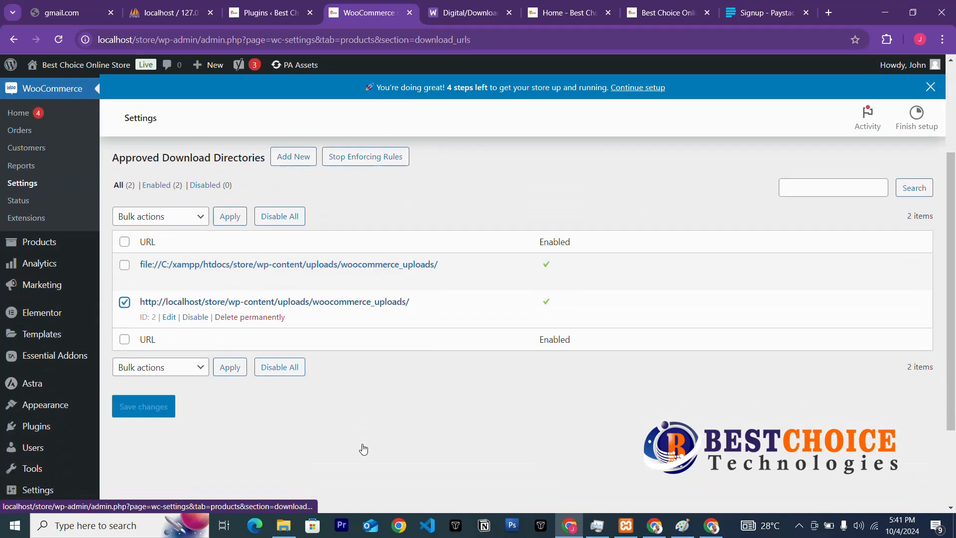
{"action": "left_click", "coordinate": [185, 216]}
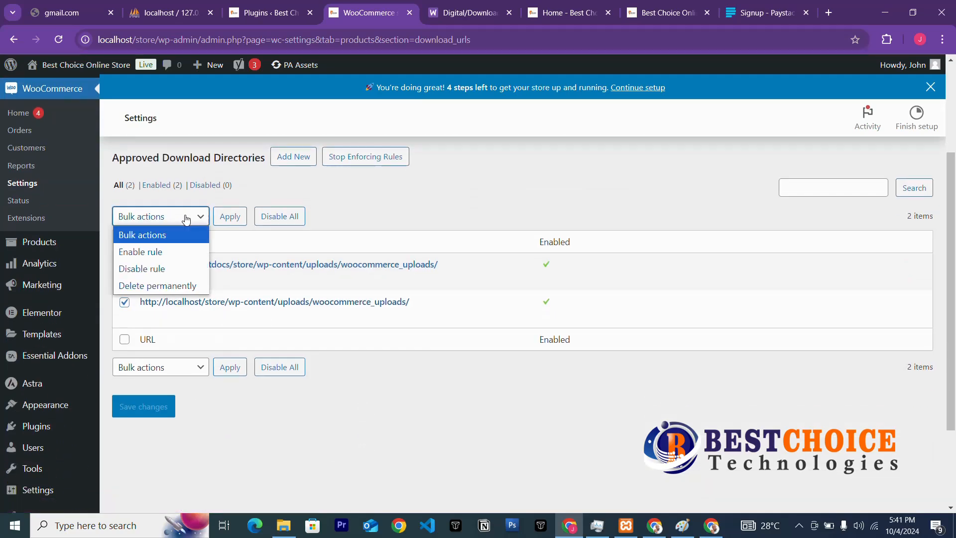
{"action": "left_click", "coordinate": [172, 252]}
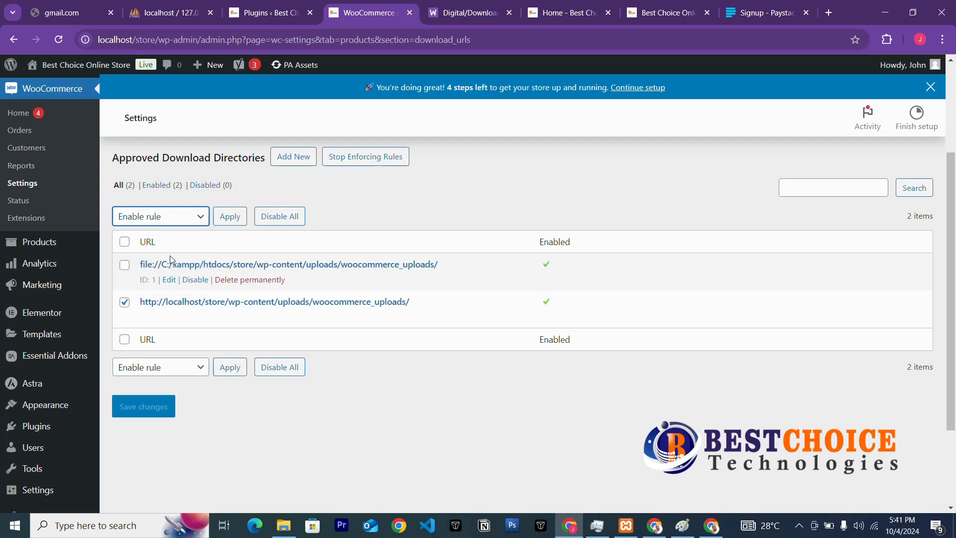
{"action": "left_click", "coordinate": [235, 220]}
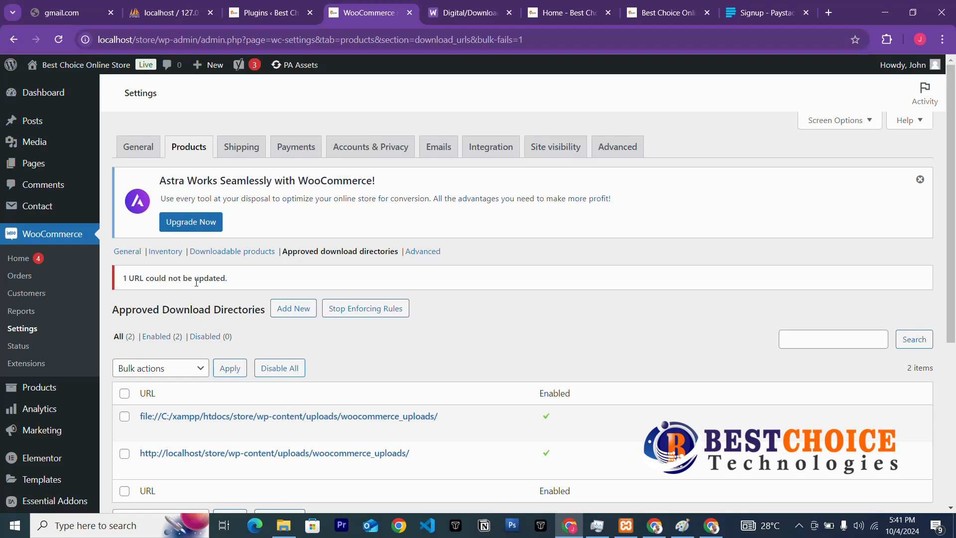
Check both directory rows and apply the Enable rule bulk action.
{"action": "scroll", "coordinate": [234, 299], "scroll_direction": "down", "scroll_amount": 3}
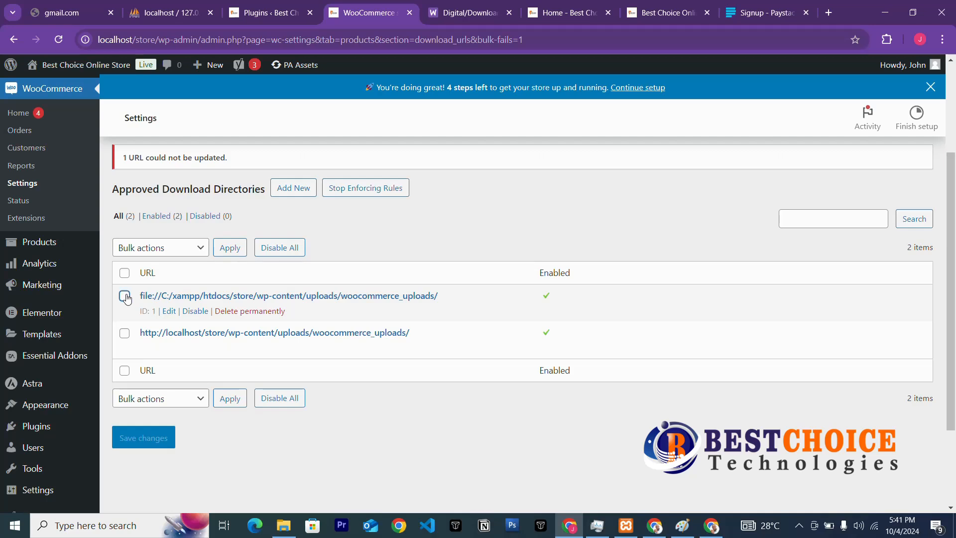
{"action": "left_click", "coordinate": [124, 296]}
{"action": "left_click", "coordinate": [125, 336]}
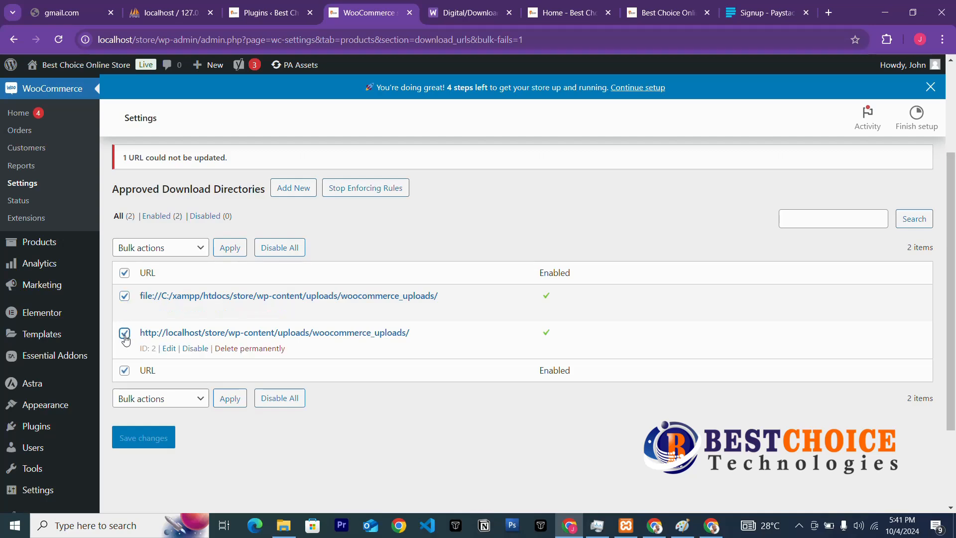
{"action": "left_click", "coordinate": [176, 246]}
{"action": "left_click", "coordinate": [160, 282]}
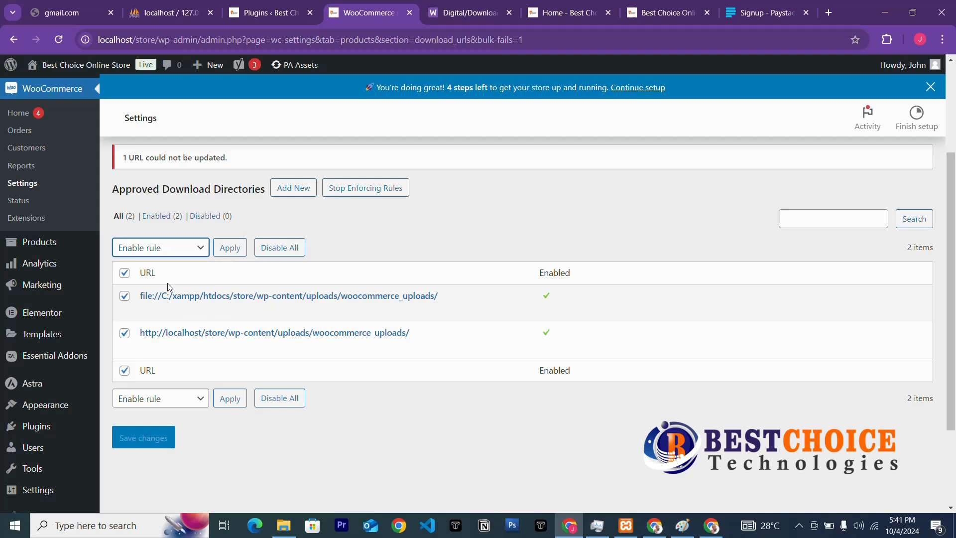
{"action": "left_click", "coordinate": [194, 252]}
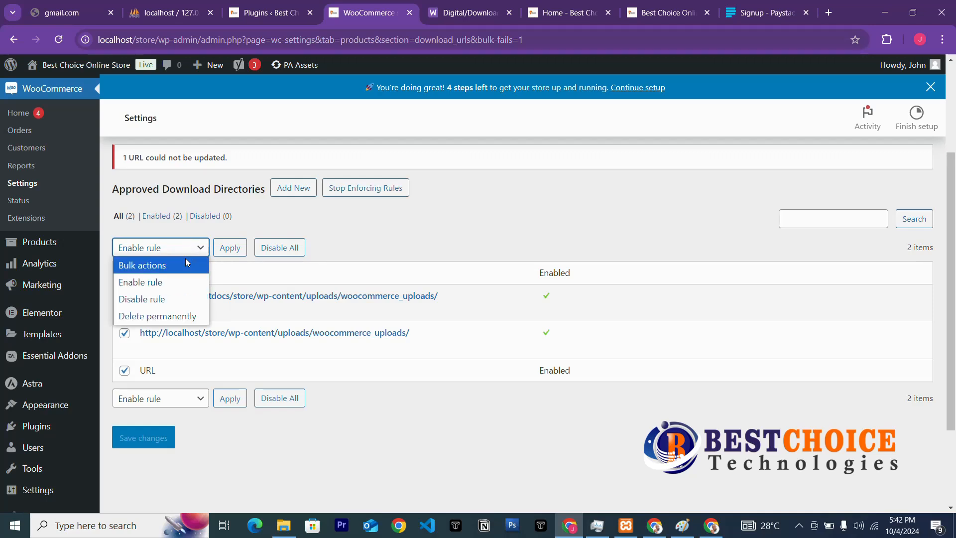
{"action": "left_click", "coordinate": [173, 287]}
{"action": "left_click", "coordinate": [229, 249]}
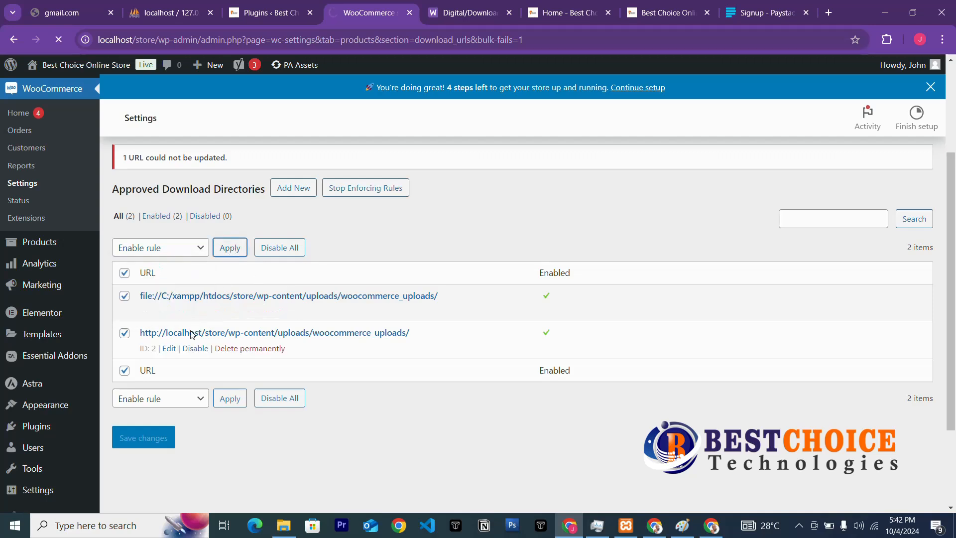
Uncheck the localhost row and choose Enable rule for the remaining directory.
{"action": "left_click", "coordinate": [125, 334]}
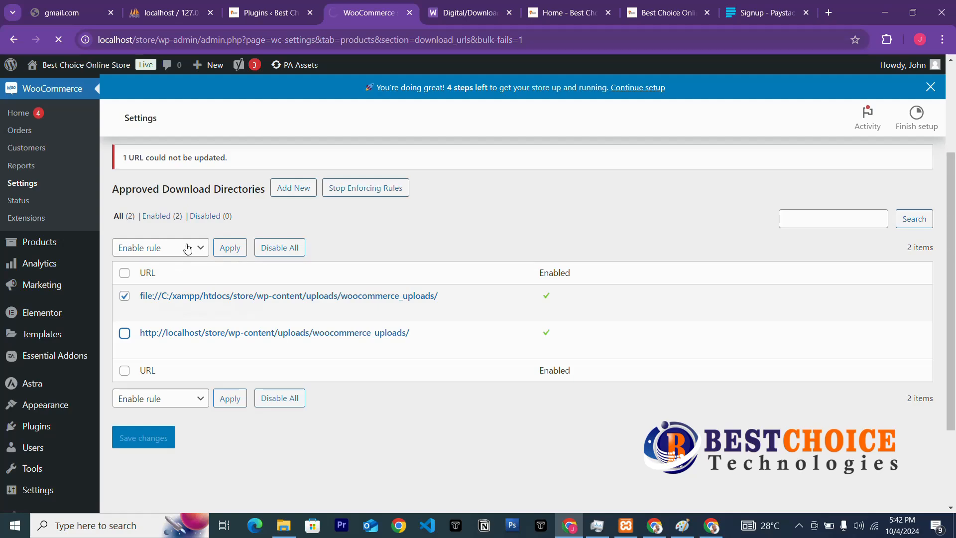
{"action": "left_click", "coordinate": [188, 248]}
{"action": "left_click", "coordinate": [165, 290]}
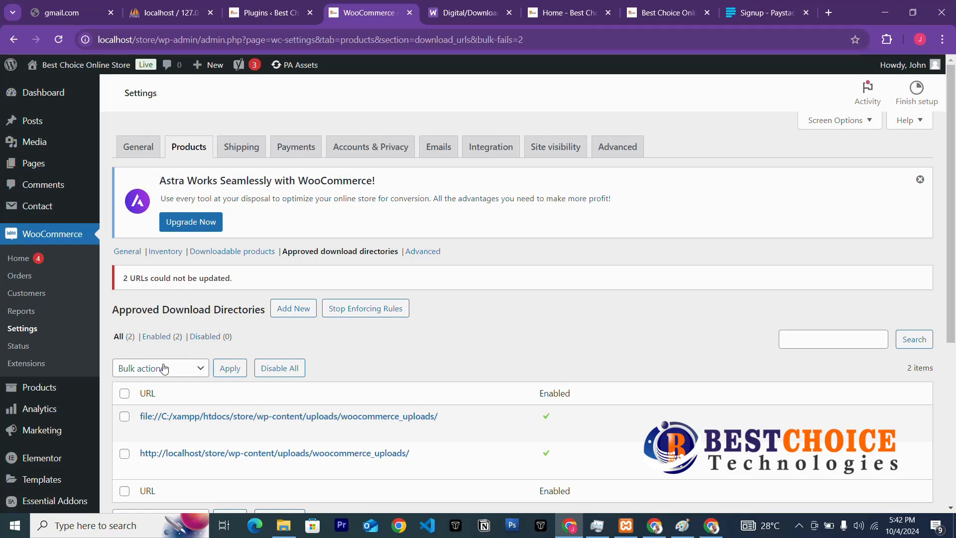
{"action": "scroll", "coordinate": [264, 367], "scroll_direction": "down", "scroll_amount": 3}
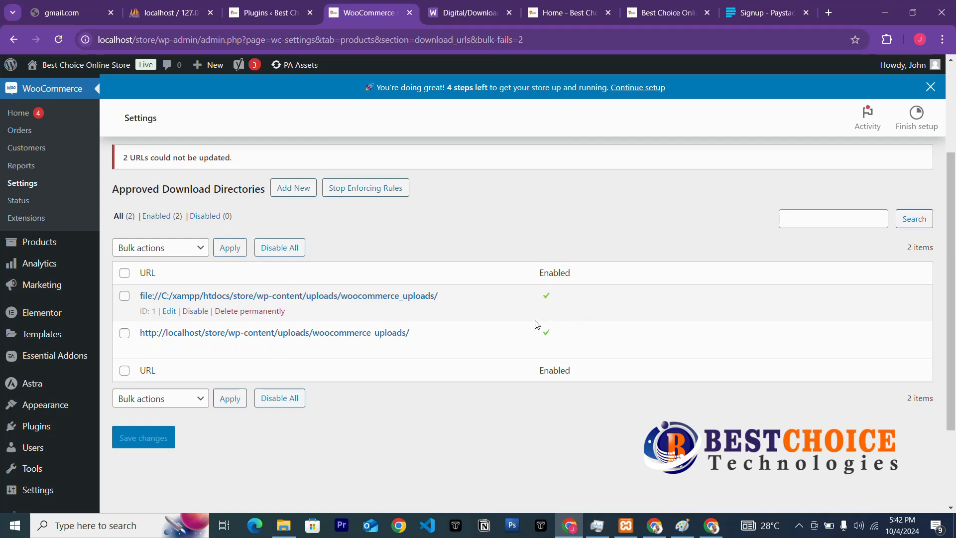
{"action": "left_click", "coordinate": [293, 528]}
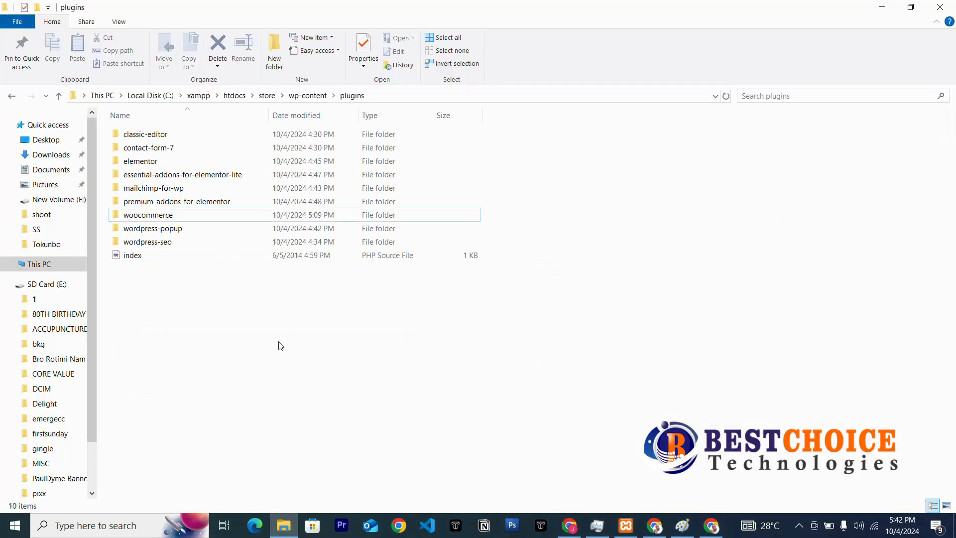
{"action": "left_click", "coordinate": [289, 526]}
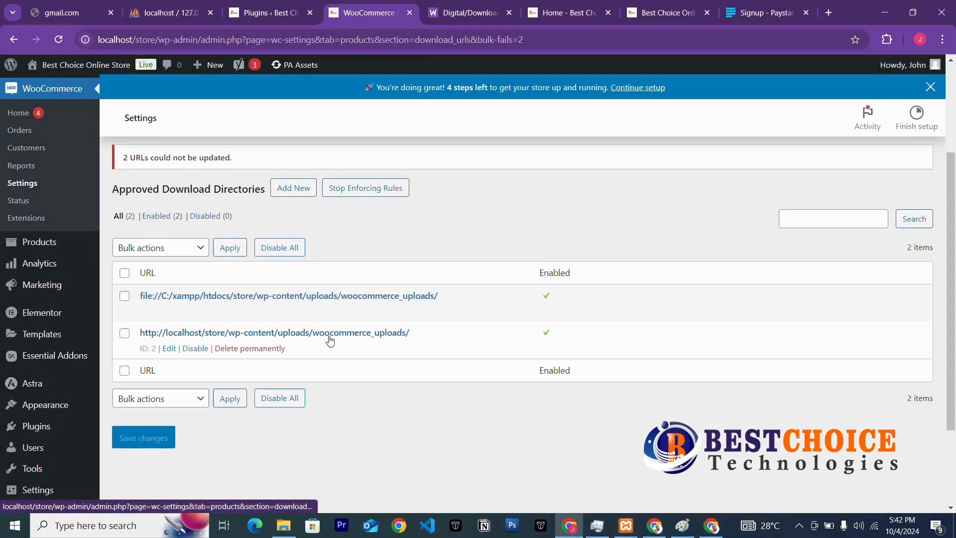
{"action": "left_click", "coordinate": [283, 527]}
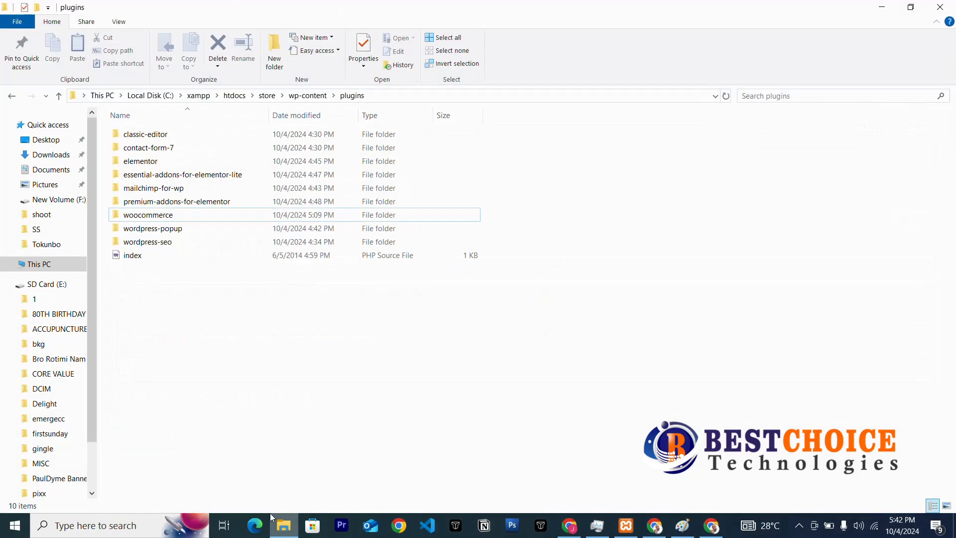
{"action": "left_click", "coordinate": [267, 95]}
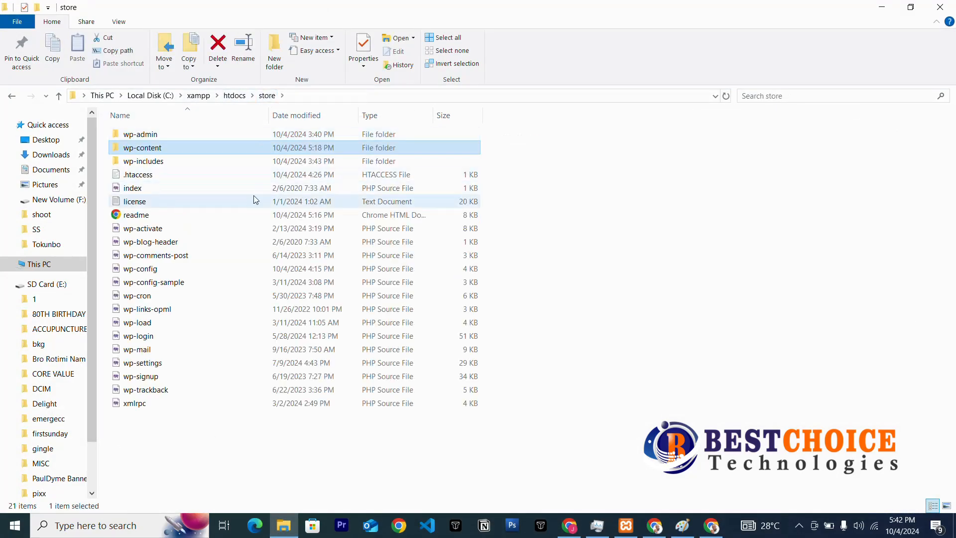
{"action": "double_click", "coordinate": [155, 150]}
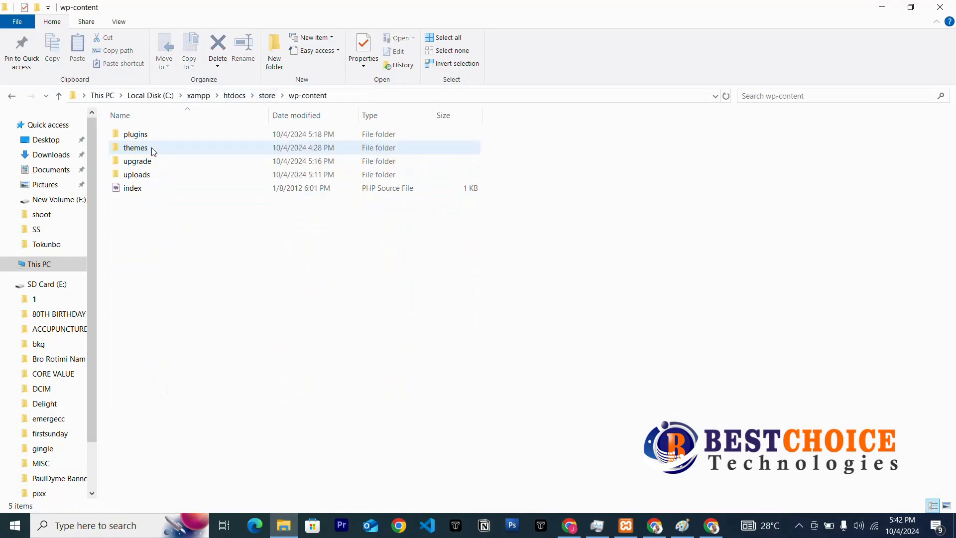
{"action": "double_click", "coordinate": [149, 175]}
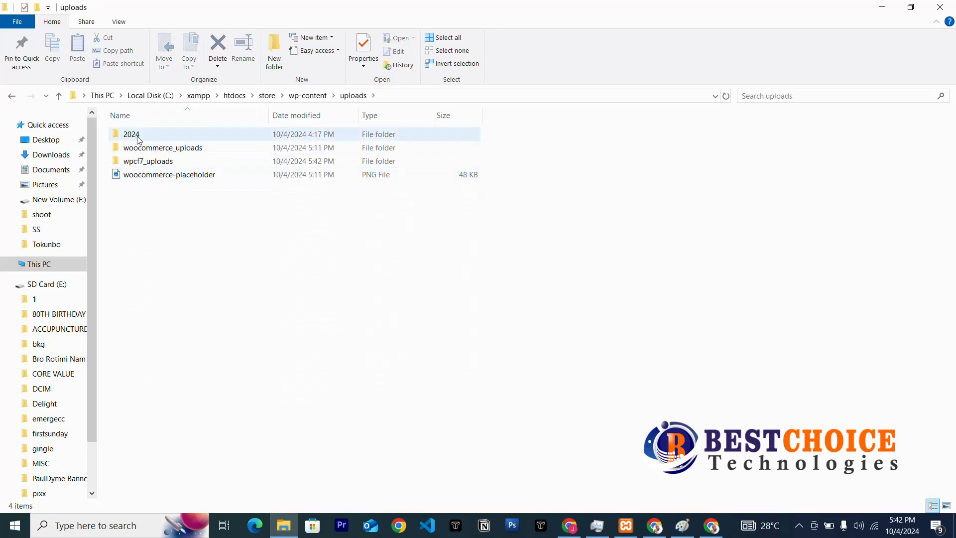
{"action": "double_click", "coordinate": [153, 148]}
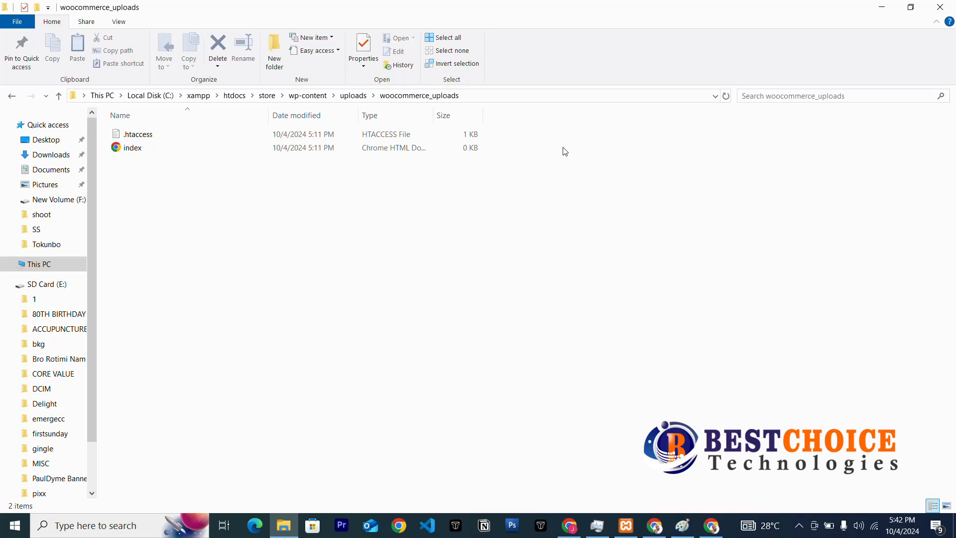
{"action": "left_click", "coordinate": [881, 7]}
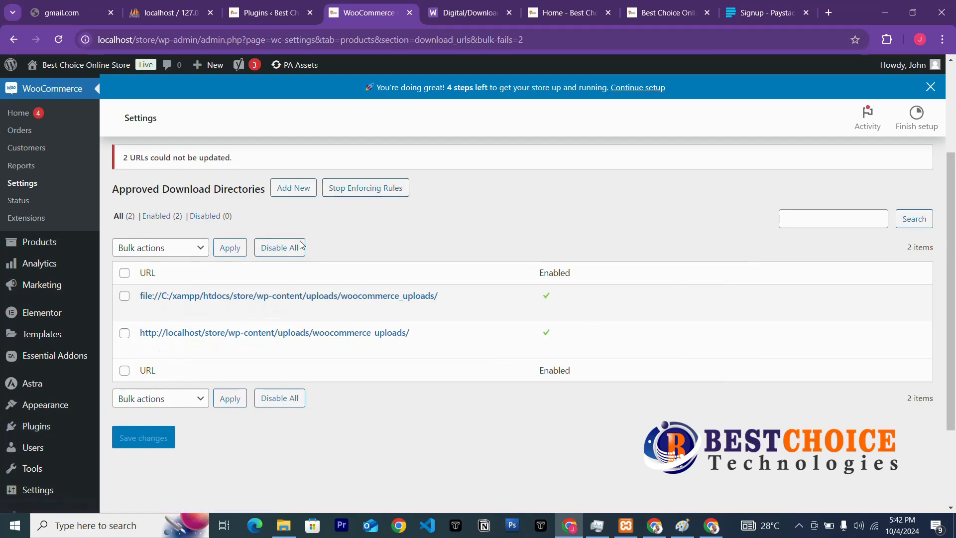
Open the Advanced product settings and scroll to the lookup table and SKU options.
{"action": "scroll", "coordinate": [286, 245], "scroll_direction": "up", "scroll_amount": 3}
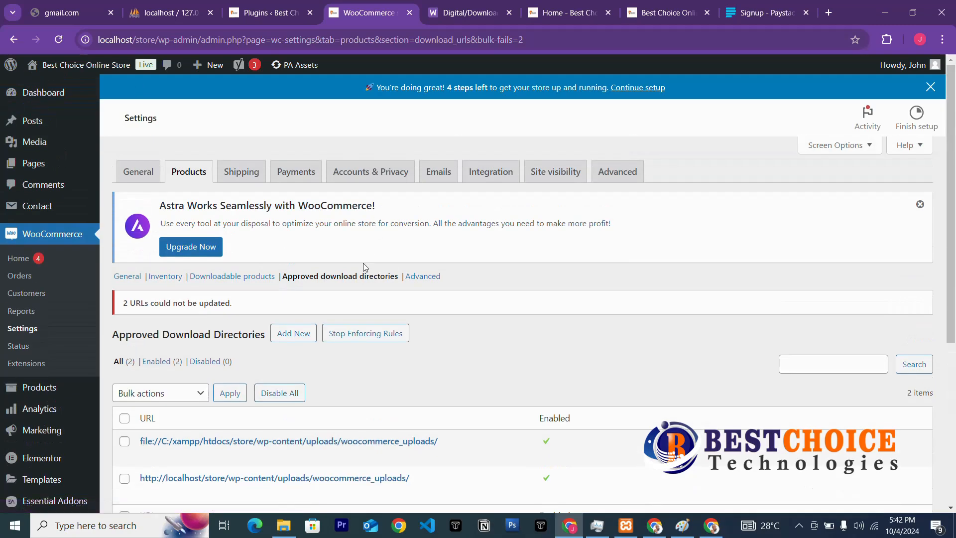
{"action": "left_click", "coordinate": [431, 277]}
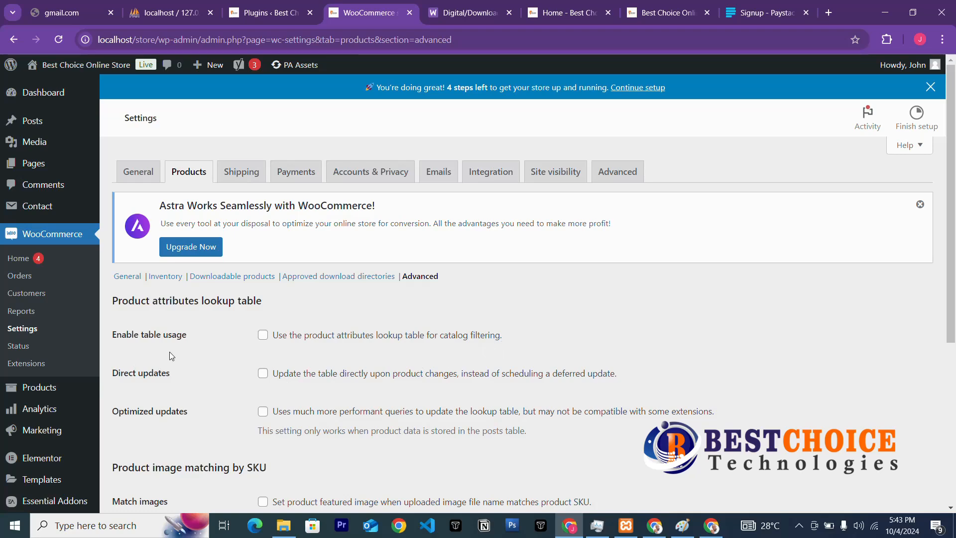
{"action": "scroll", "coordinate": [217, 357], "scroll_direction": "down", "scroll_amount": 3}
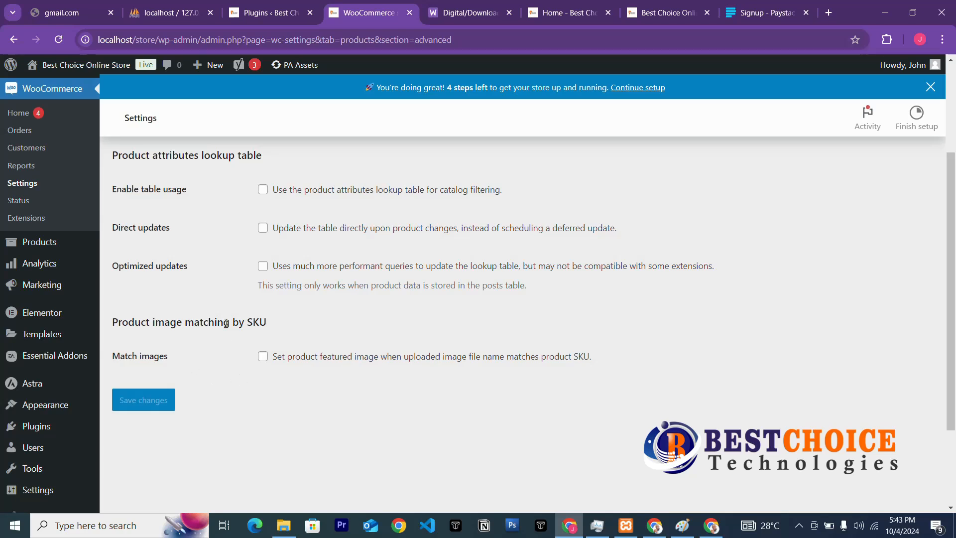
Highlight the word 'SKU' in the image-matching heading.
{"action": "left_click_drag", "start_coordinate": [247, 323], "coordinate": [271, 323]}
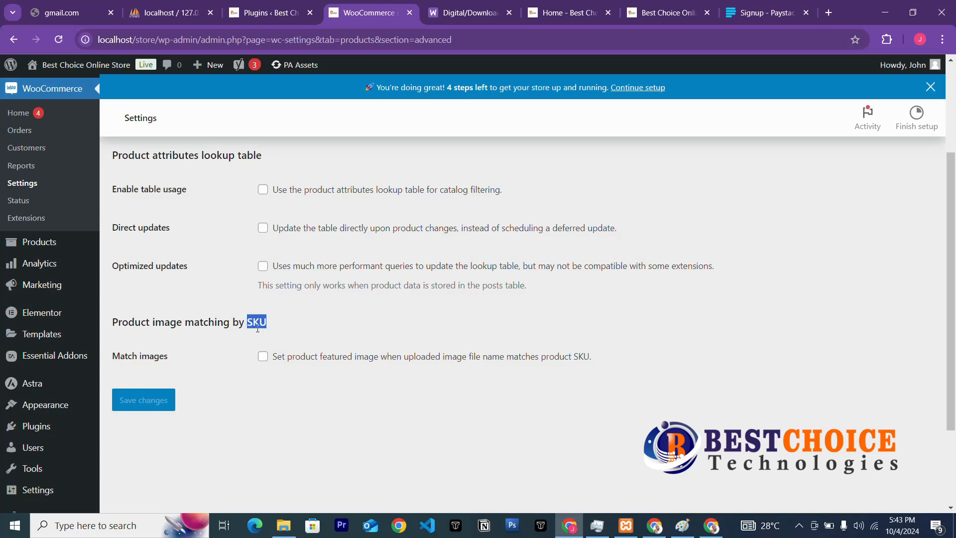
{"action": "left_click", "coordinate": [254, 328]}
{"action": "left_click_drag", "start_coordinate": [247, 323], "coordinate": [256, 325]}
{"action": "left_click", "coordinate": [248, 323]}
{"action": "left_click_drag", "start_coordinate": [248, 323], "coordinate": [268, 328]}
{"action": "left_click", "coordinate": [275, 324]}
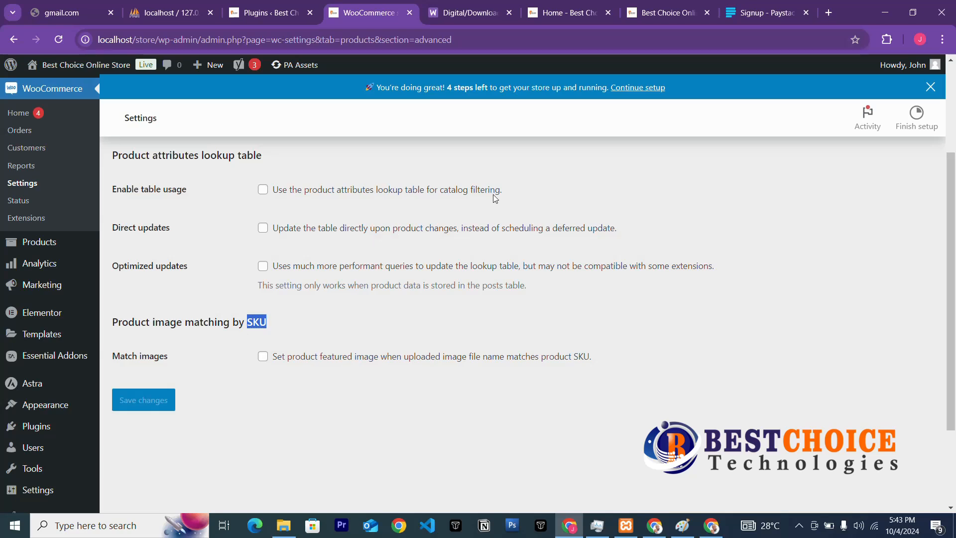
Run a Google search for 'SKU' in a new tab.
{"action": "left_click", "coordinate": [828, 12]}
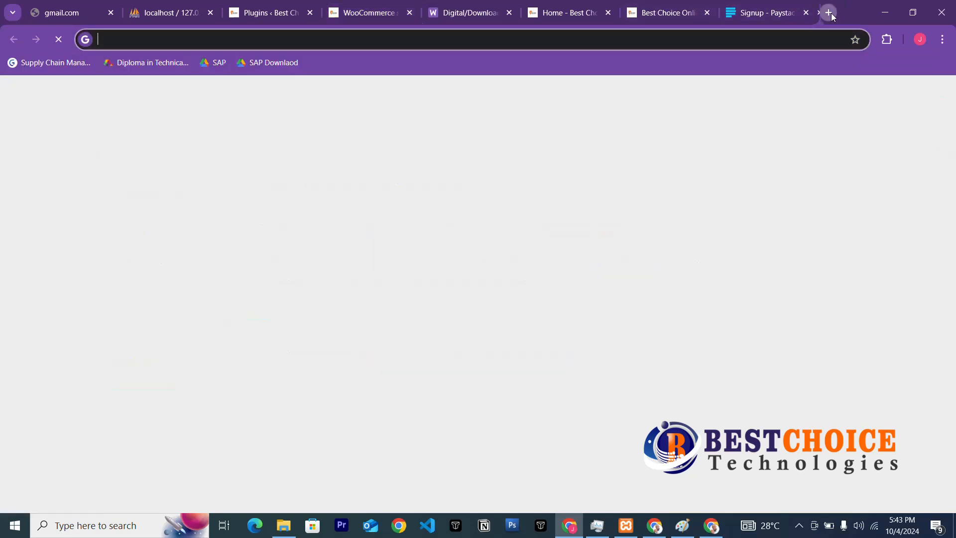
{"action": "left_click", "coordinate": [780, 39]}
{"action": "key", "text": "ctrl+f"}
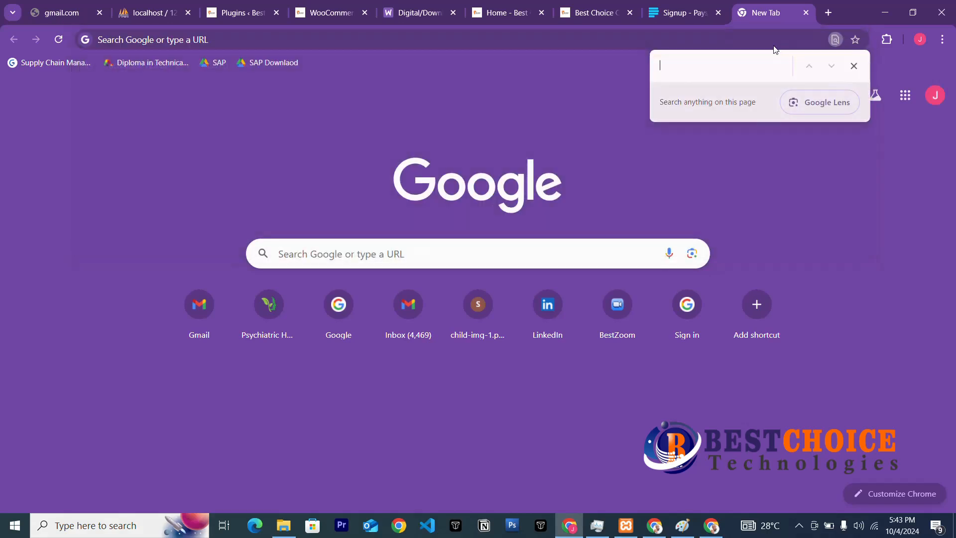
{"action": "left_click", "coordinate": [852, 67]}
{"action": "left_click", "coordinate": [518, 39]}
{"action": "type", "text": "SKU"}
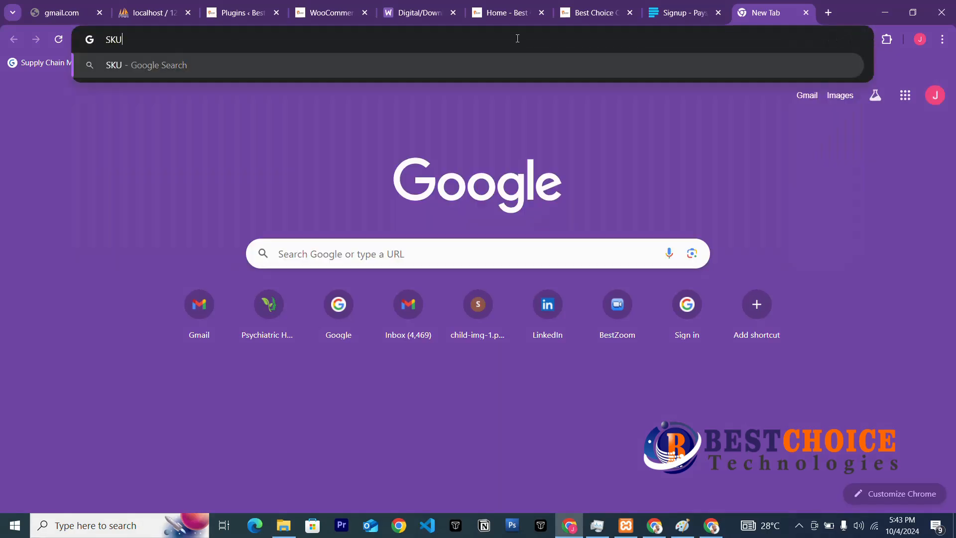
{"action": "key", "text": "Return"}
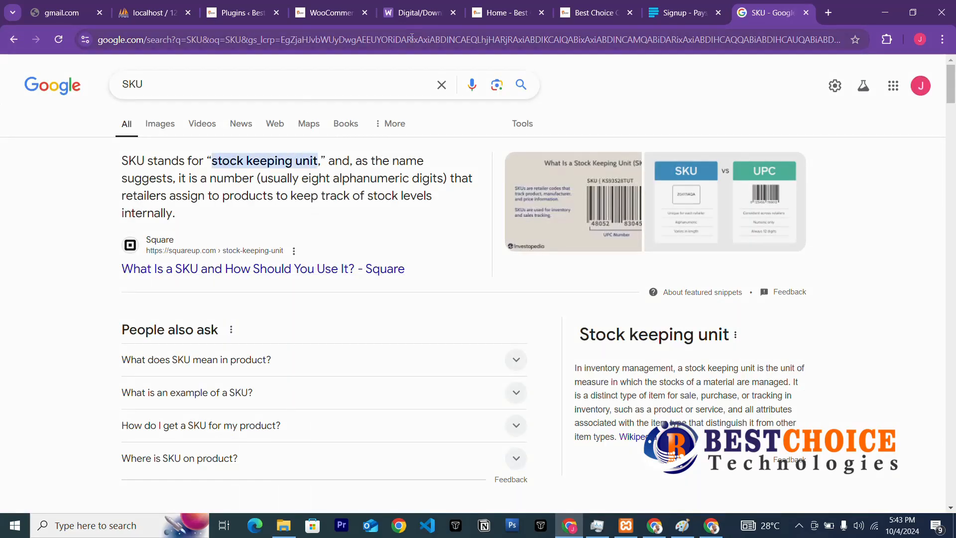
Cycle through the store, Home and docs tabs back to WooCommerce Settings.
{"action": "left_click", "coordinate": [595, 14]}
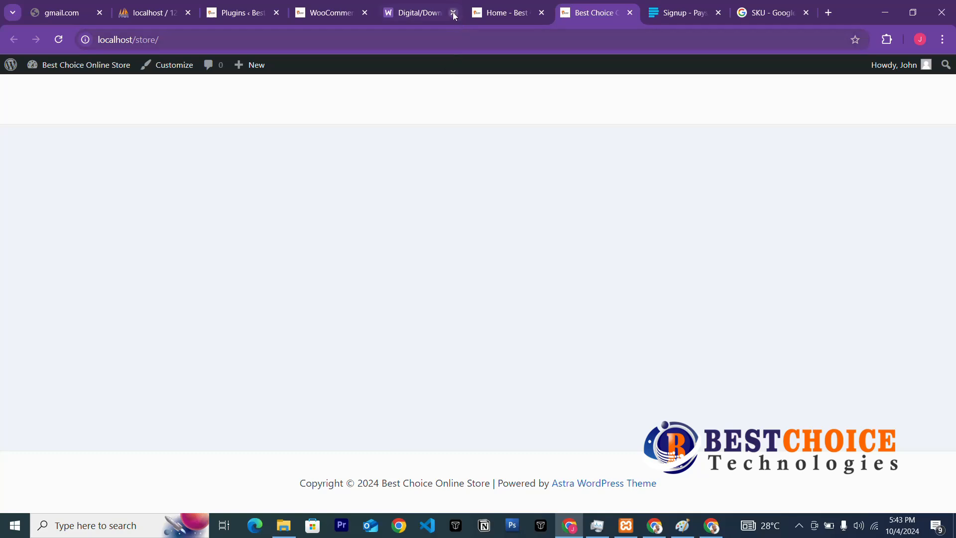
{"action": "left_click", "coordinate": [518, 15]}
{"action": "left_click", "coordinate": [418, 14]}
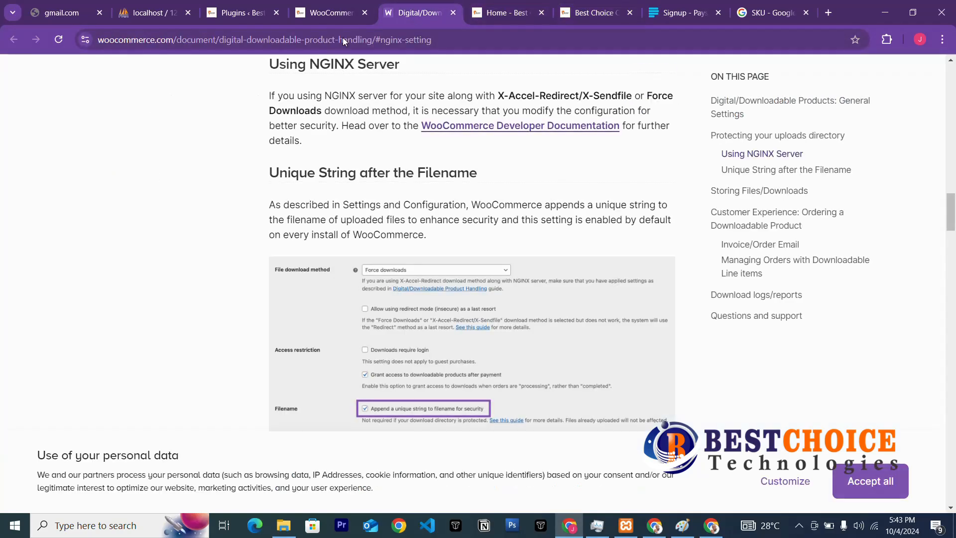
{"action": "left_click", "coordinate": [317, 12]}
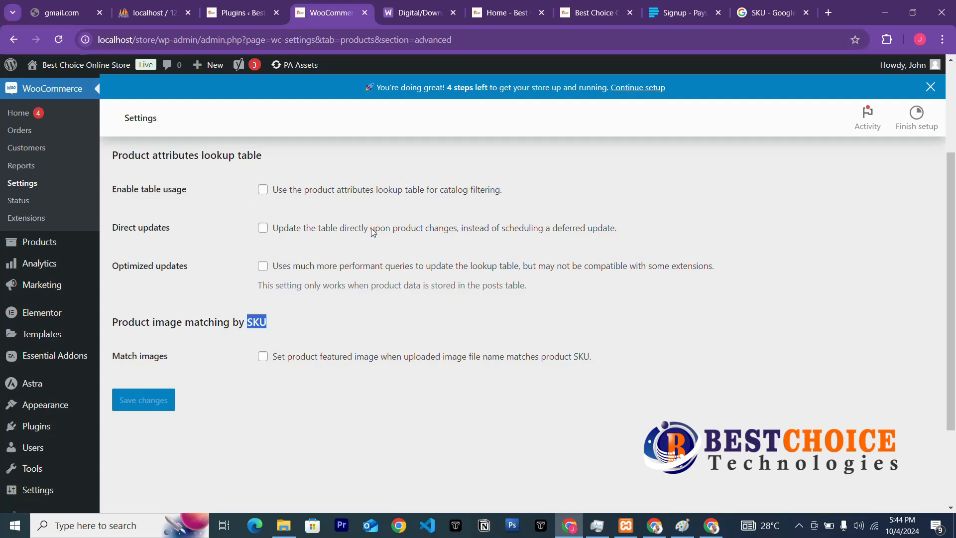
Scroll to the top of WooCommerce Settings and switch to the Shipping section.
{"action": "scroll", "coordinate": [417, 138], "scroll_direction": "up", "scroll_amount": 3}
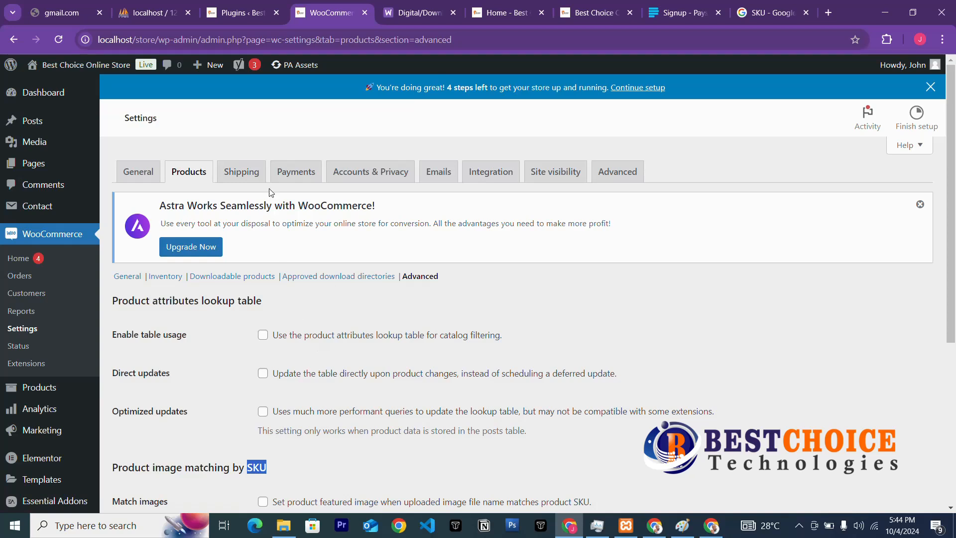
{"action": "left_click", "coordinate": [240, 175]}
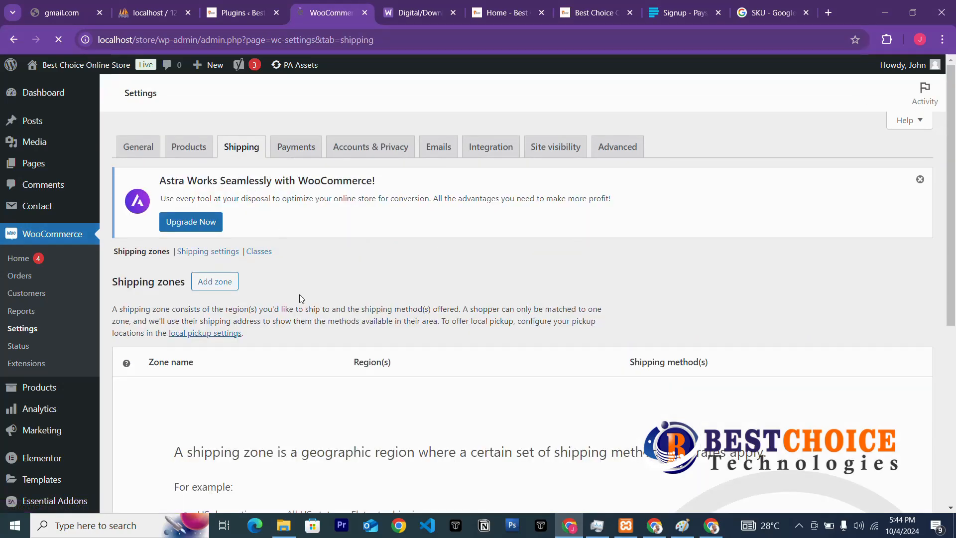
Open the local pickup settings link in a new tab, then start a new shipping zone.
{"action": "scroll", "coordinate": [299, 294], "scroll_direction": "down", "scroll_amount": 3}
{"action": "scroll", "coordinate": [299, 295], "scroll_direction": "up", "scroll_amount": 3}
{"action": "scroll", "coordinate": [300, 294], "scroll_direction": "down", "scroll_amount": 3}
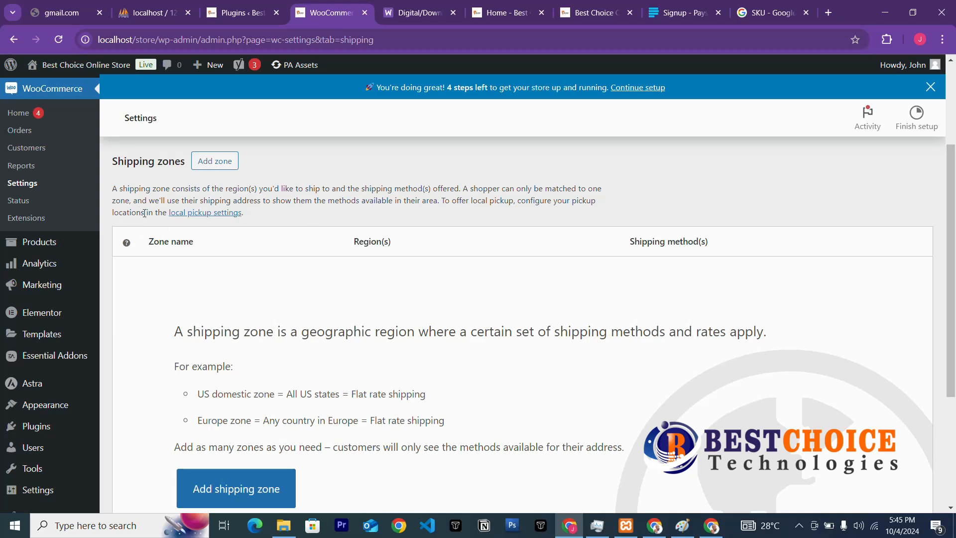
{"action": "right_click", "coordinate": [200, 213]}
{"action": "left_click", "coordinate": [217, 225]}
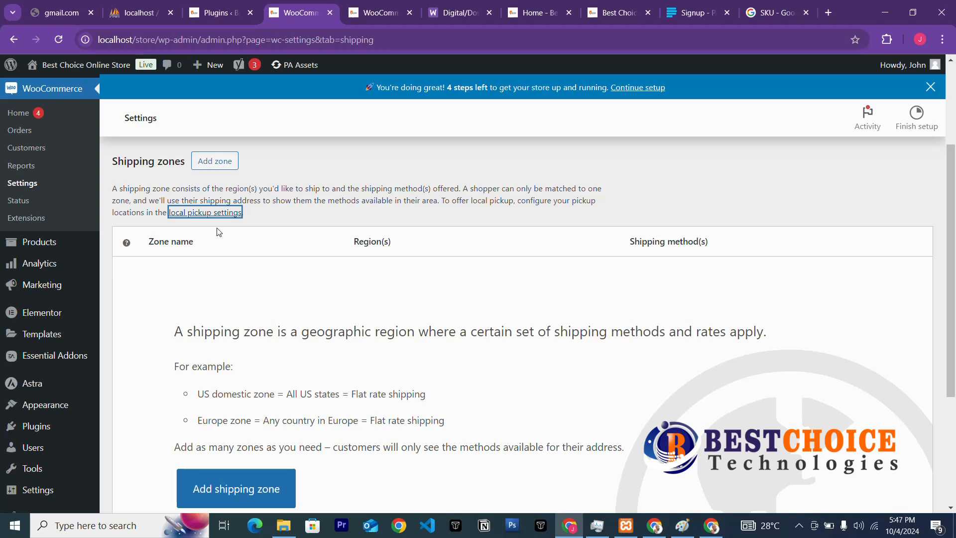
{"action": "left_click", "coordinate": [200, 160]}
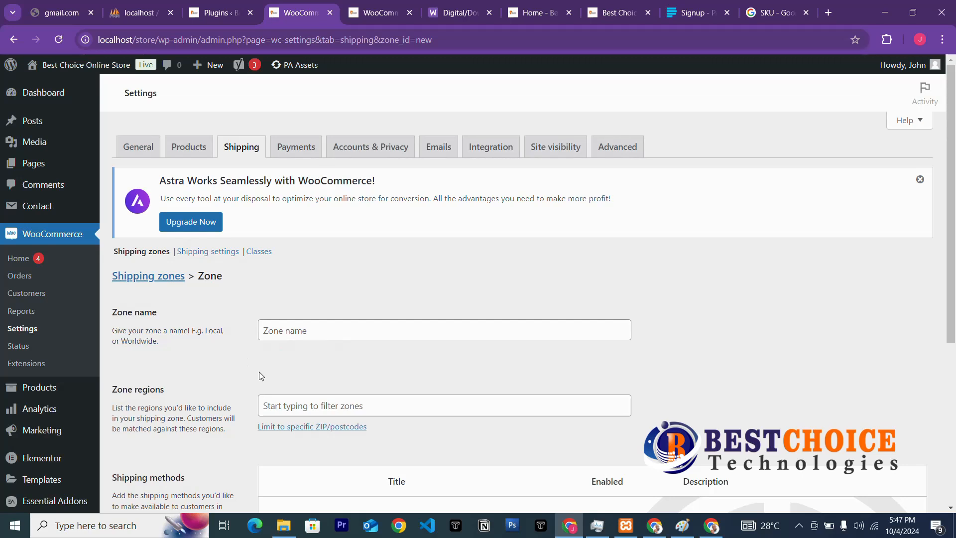
Enter 'Island Lagos' as the zone name.
{"action": "left_click", "coordinate": [317, 330]}
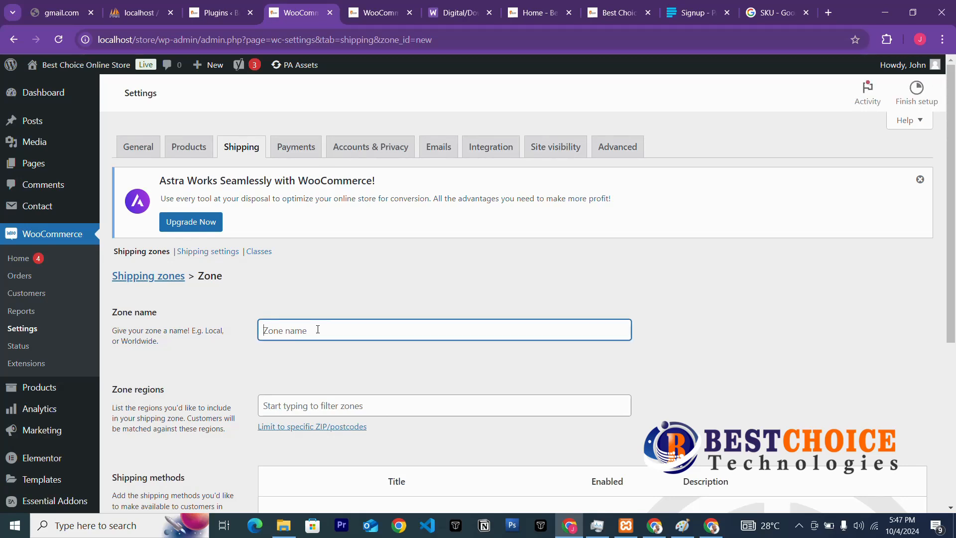
{"action": "type", "text": "isla"}
{"action": "key", "text": "BackSpace"}
{"action": "key", "text": "BackSpace"}
{"action": "key", "text": "BackSpace"}
{"action": "key", "text": "BackSpace"}
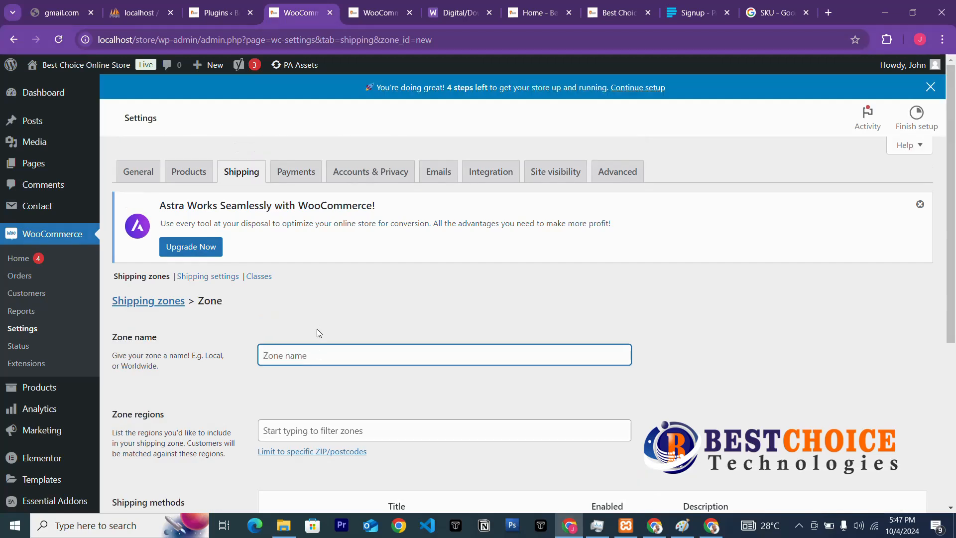
{"action": "type", "text": "Island Lagos"}
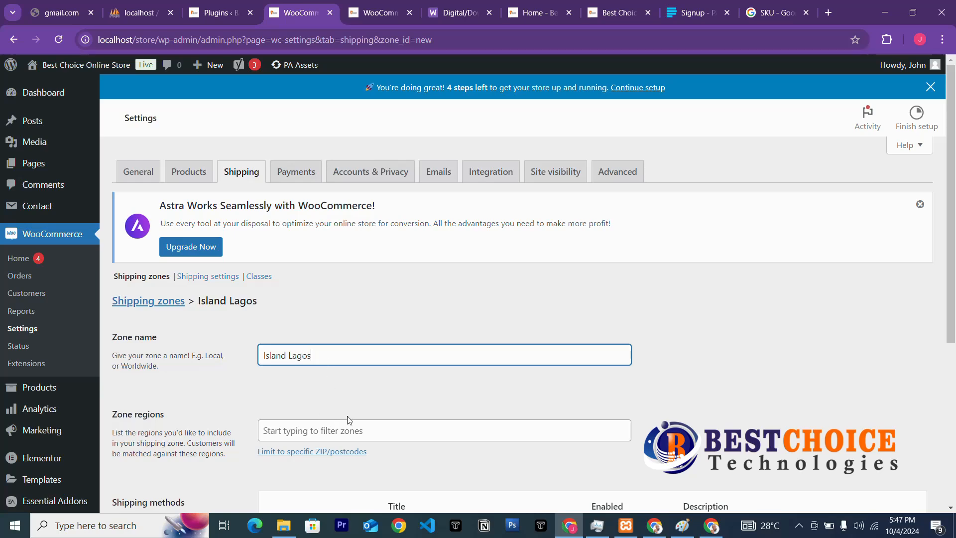
Select Africa, Nigeria and Lagos, Nigeria as the zone regions.
{"action": "scroll", "coordinate": [351, 418], "scroll_direction": "down", "scroll_amount": 3}
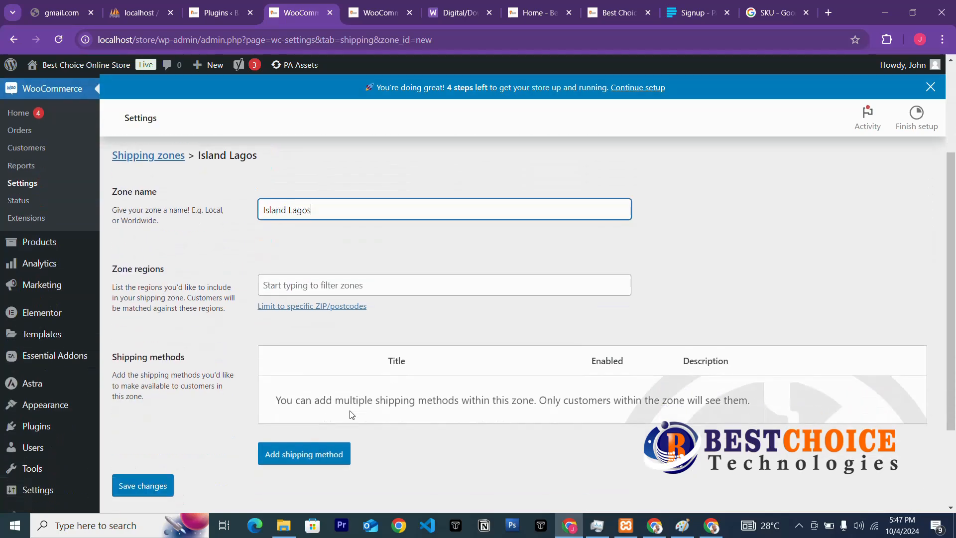
{"action": "left_click", "coordinate": [312, 289]}
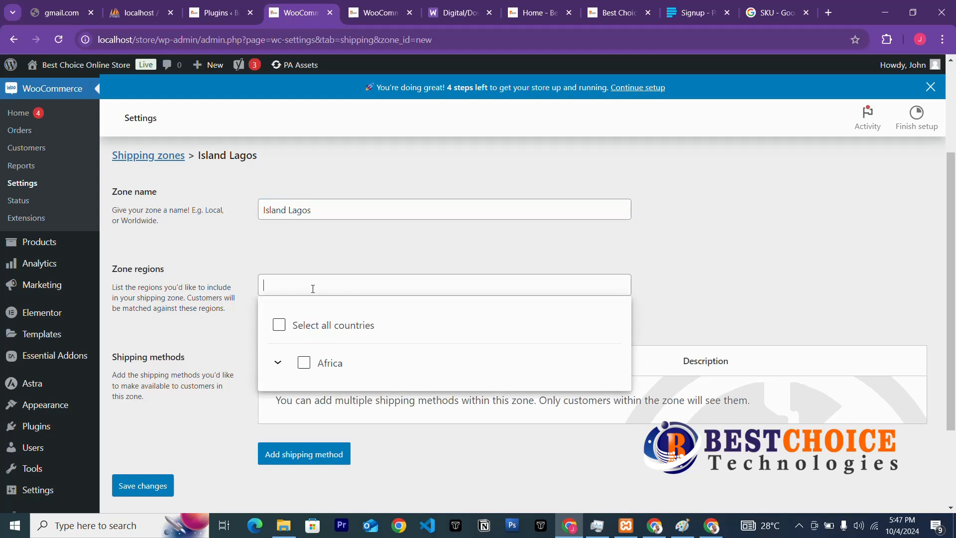
{"action": "left_click", "coordinate": [306, 365]}
{"action": "left_click", "coordinate": [323, 401]}
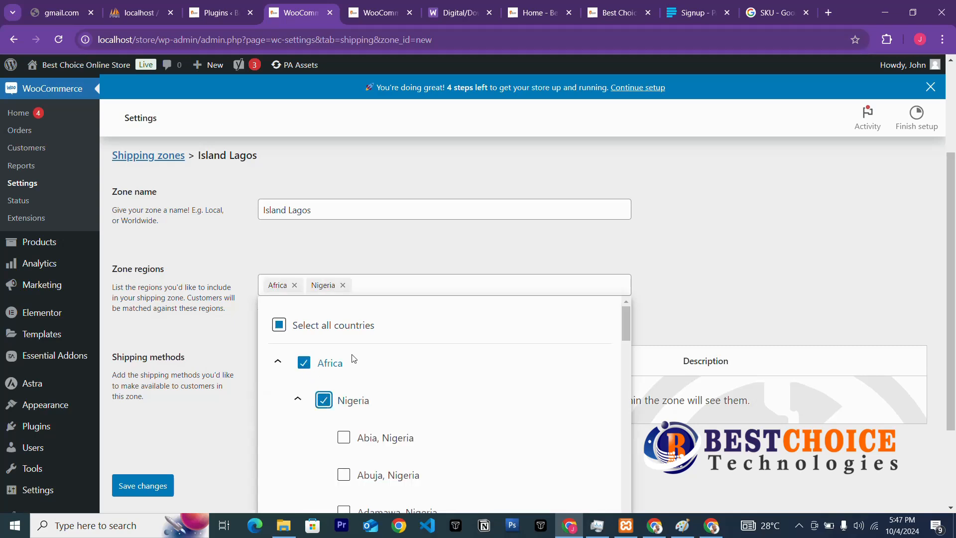
{"action": "scroll", "coordinate": [353, 359], "scroll_direction": "down", "scroll_amount": 3}
{"action": "scroll", "coordinate": [375, 399], "scroll_direction": "down", "scroll_amount": 3}
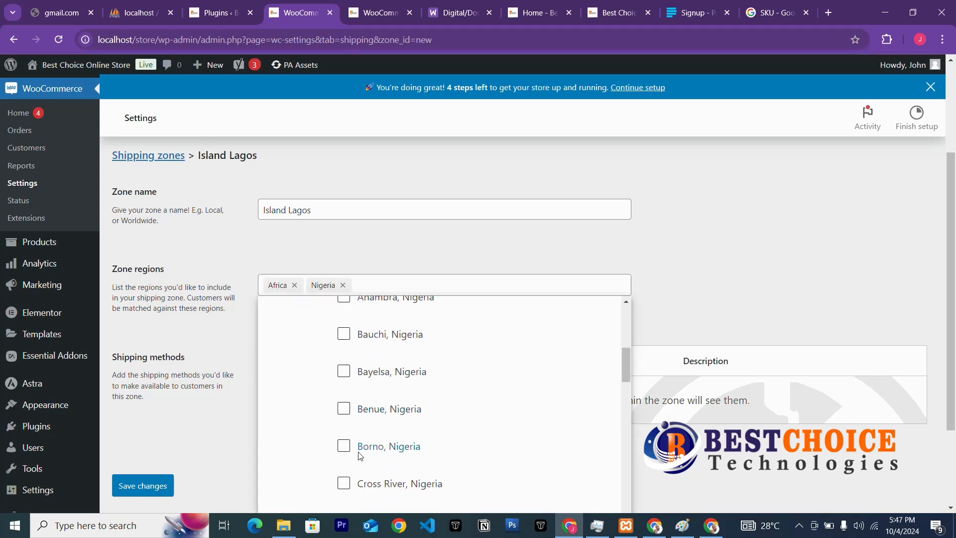
{"action": "scroll", "coordinate": [359, 455], "scroll_direction": "down", "scroll_amount": 3}
{"action": "scroll", "coordinate": [352, 455], "scroll_direction": "down", "scroll_amount": 3}
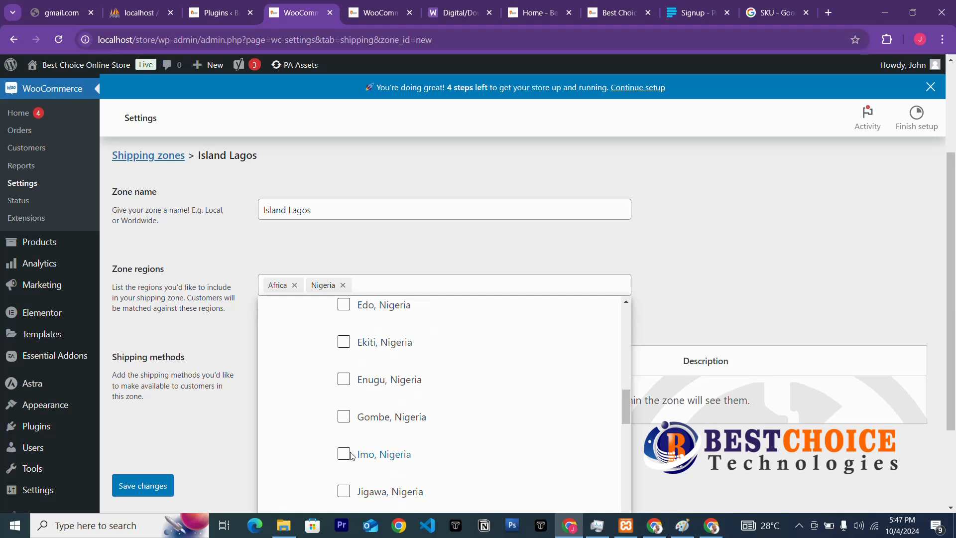
{"action": "scroll", "coordinate": [351, 455], "scroll_direction": "down", "scroll_amount": 3}
{"action": "scroll", "coordinate": [348, 456], "scroll_direction": "down", "scroll_amount": 3}
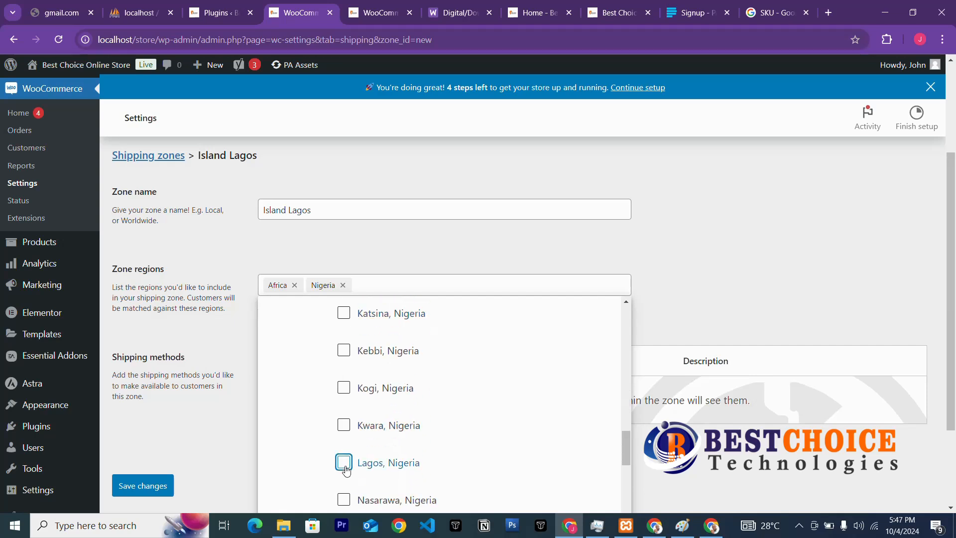
{"action": "left_click", "coordinate": [345, 468]}
{"action": "scroll", "coordinate": [403, 429], "scroll_direction": "down", "scroll_amount": 3}
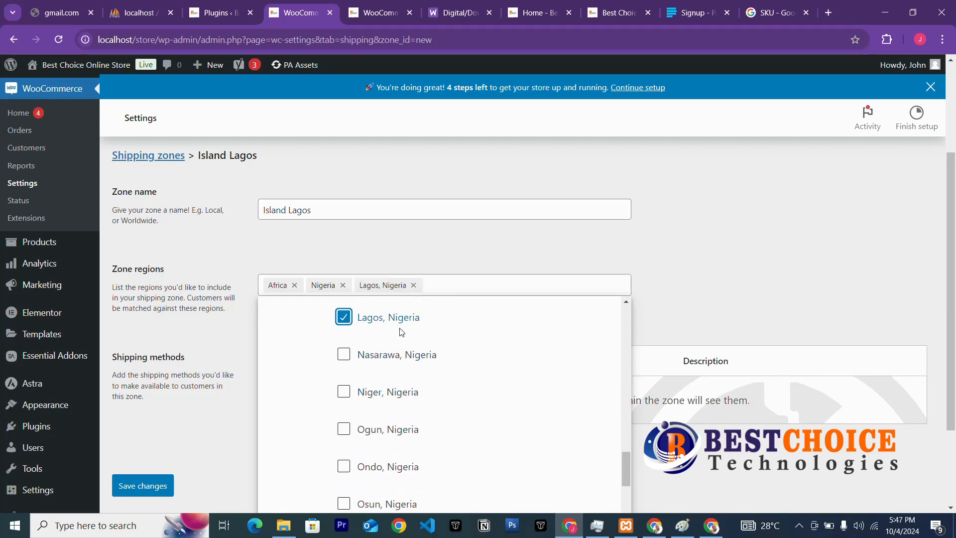
{"action": "scroll", "coordinate": [576, 385], "scroll_direction": "down", "scroll_amount": 3}
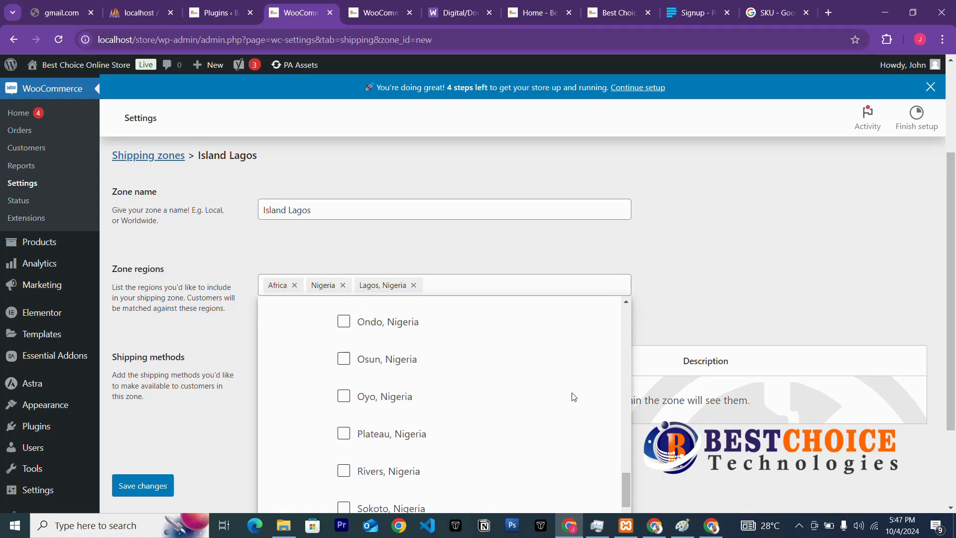
{"action": "scroll", "coordinate": [570, 395], "scroll_direction": "up", "scroll_amount": 9}
{"action": "left_click", "coordinate": [467, 260]}
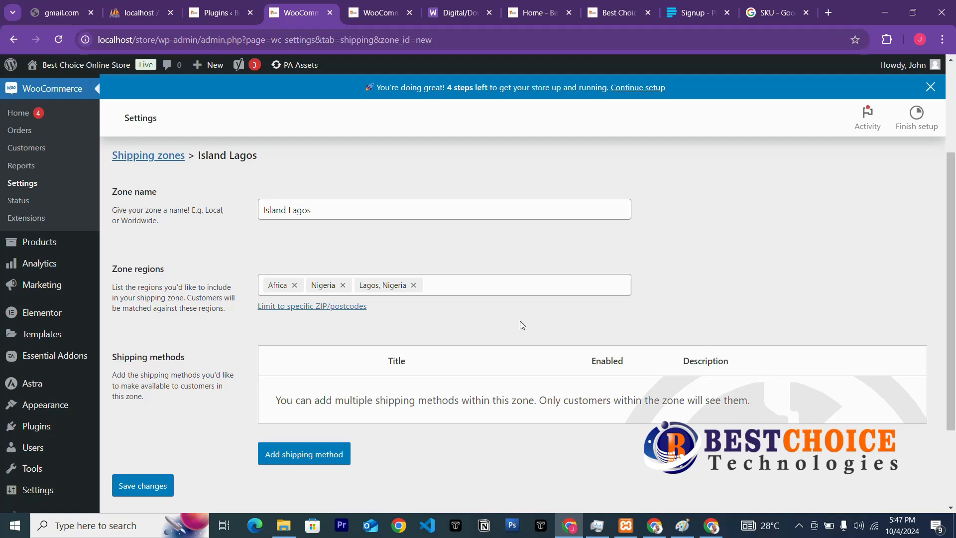
Add a Flat rate method to Island Lagos with tax status None and cost 5000.
{"action": "left_click", "coordinate": [318, 459]}
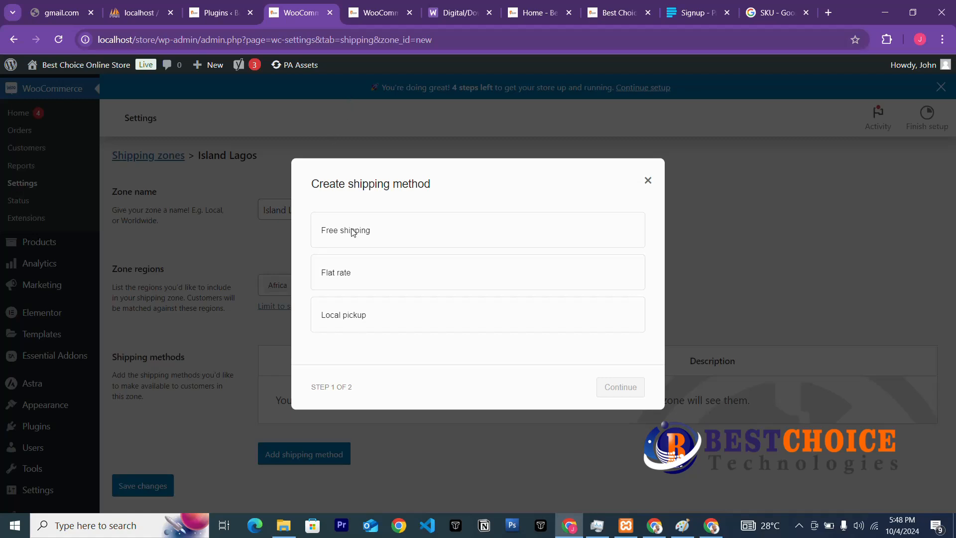
{"action": "left_click", "coordinate": [351, 267]}
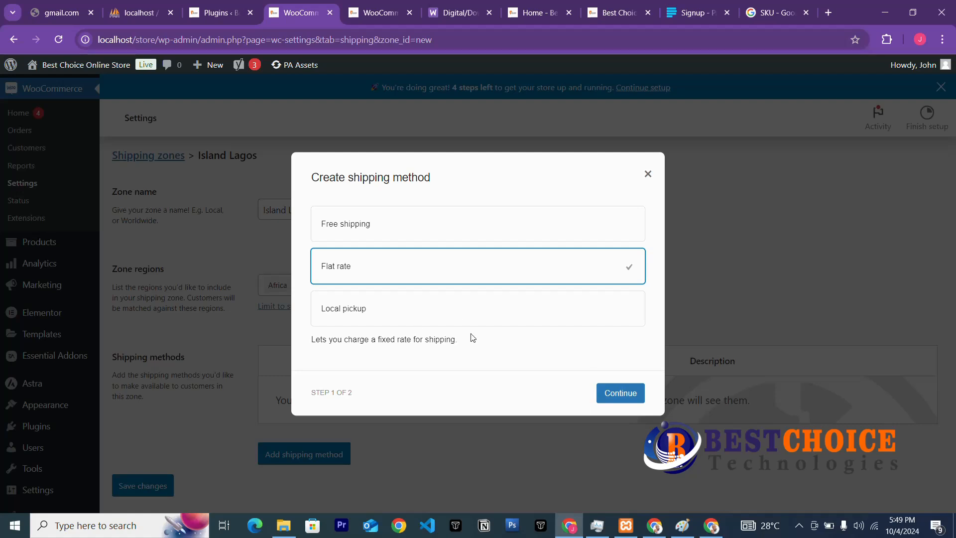
{"action": "left_click", "coordinate": [617, 398]}
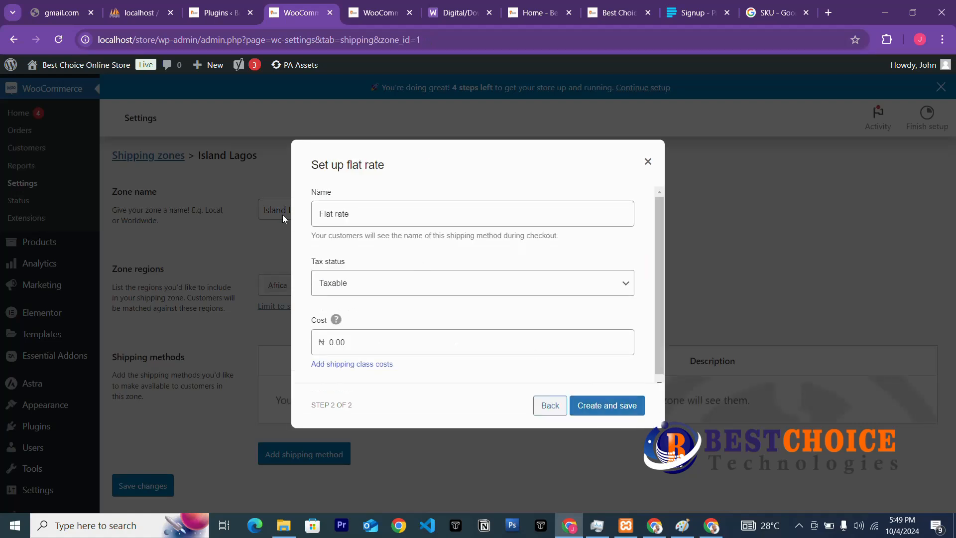
{"action": "left_click", "coordinate": [472, 287]}
{"action": "left_click", "coordinate": [399, 315]}
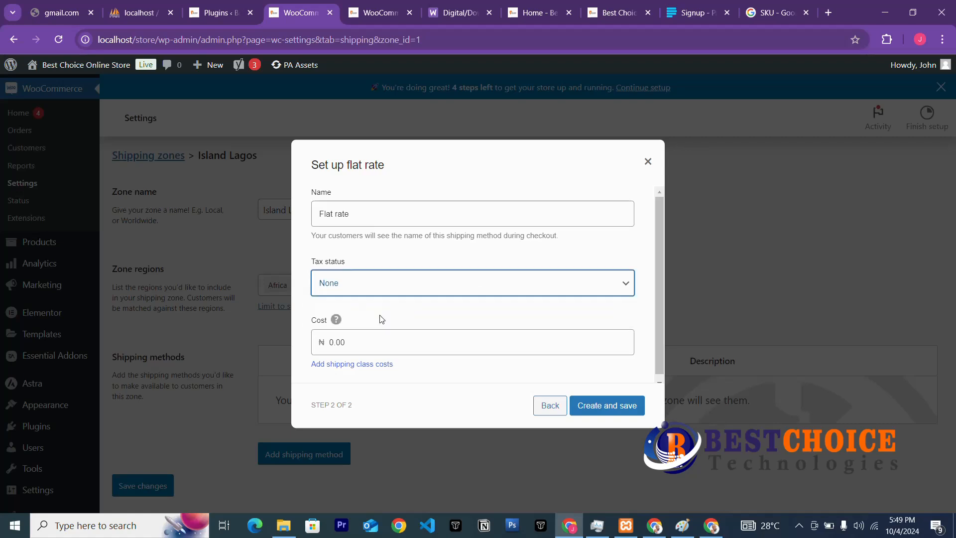
{"action": "left_click", "coordinate": [368, 344]}
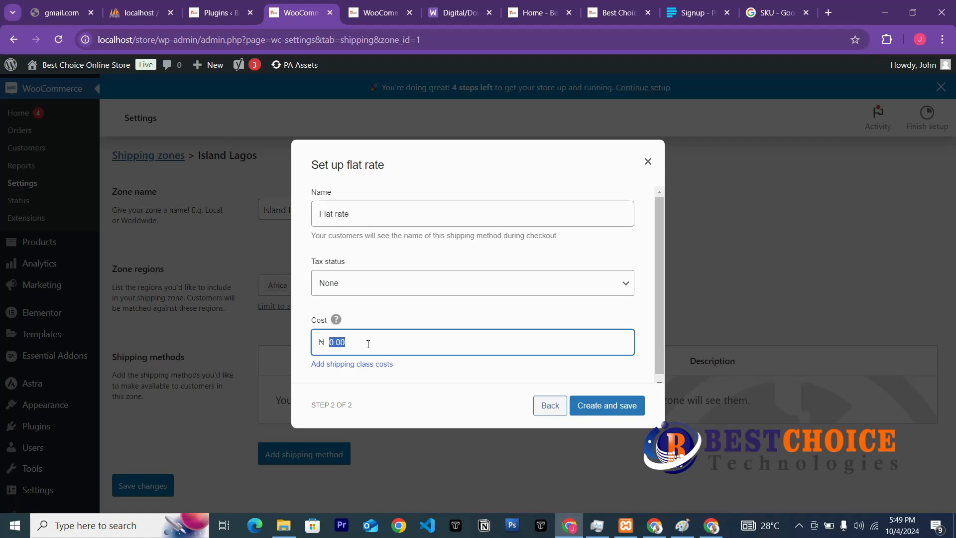
{"action": "type", "text": "5000"}
{"action": "left_click", "coordinate": [425, 372]}
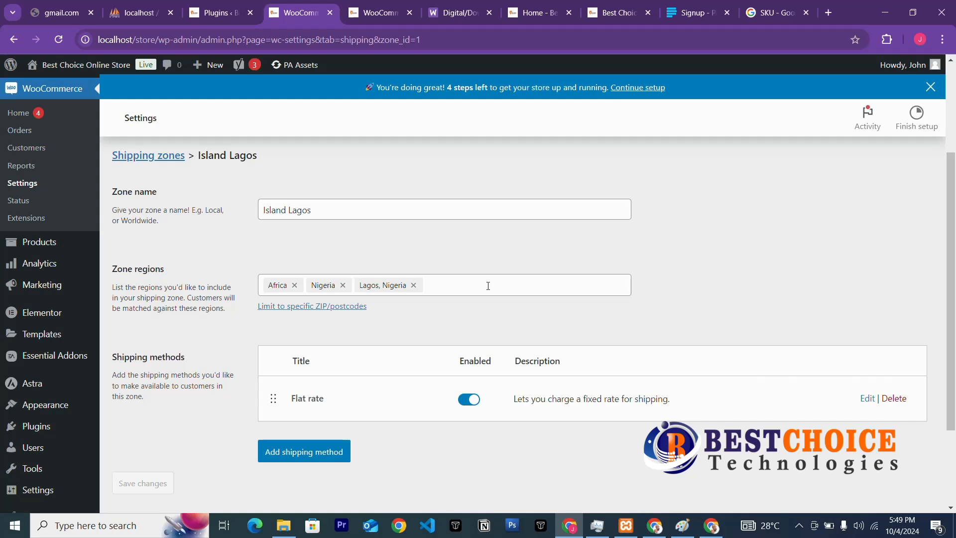
Create Free shipping with a 500000 minimum order amount, applied before coupon discounts.
{"action": "scroll", "coordinate": [488, 286], "scroll_direction": "down", "scroll_amount": 3}
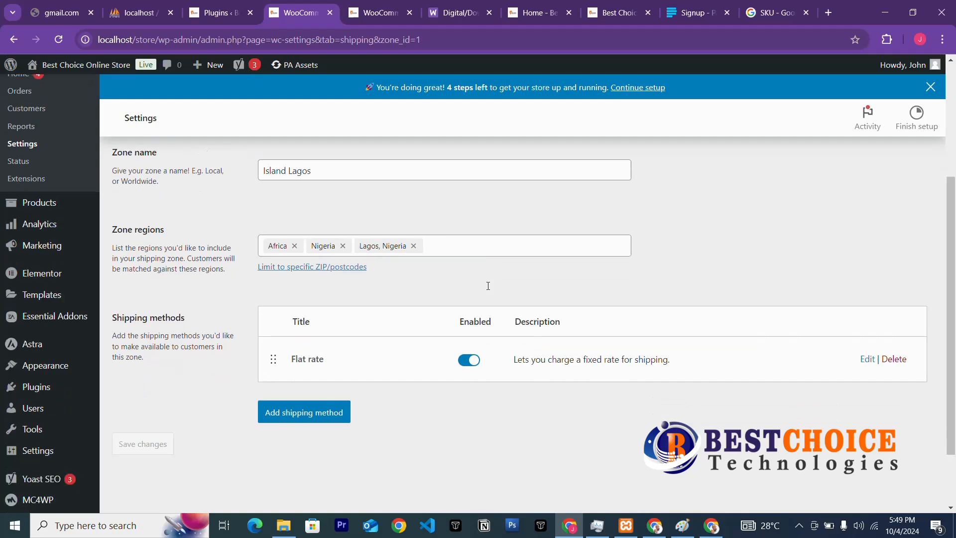
{"action": "left_click", "coordinate": [293, 338]}
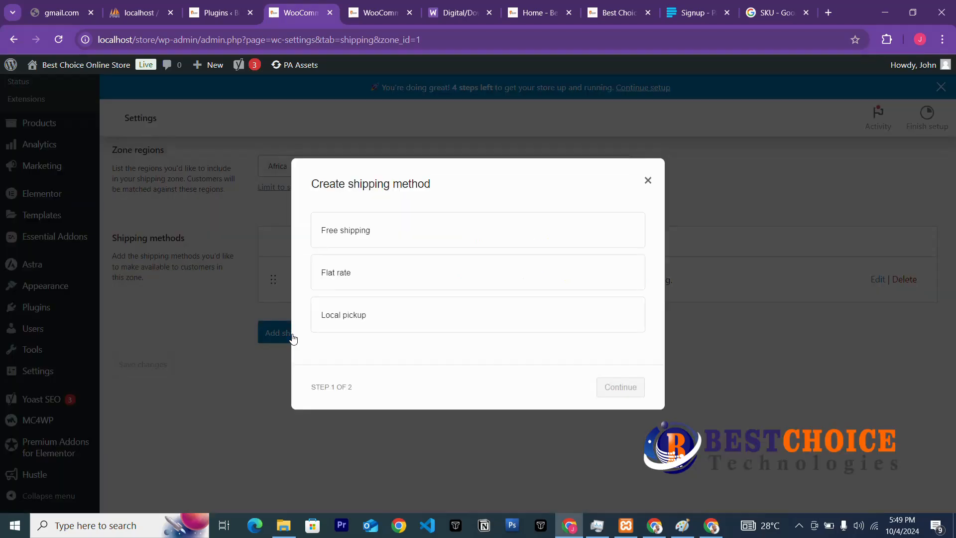
{"action": "left_click", "coordinate": [385, 235]}
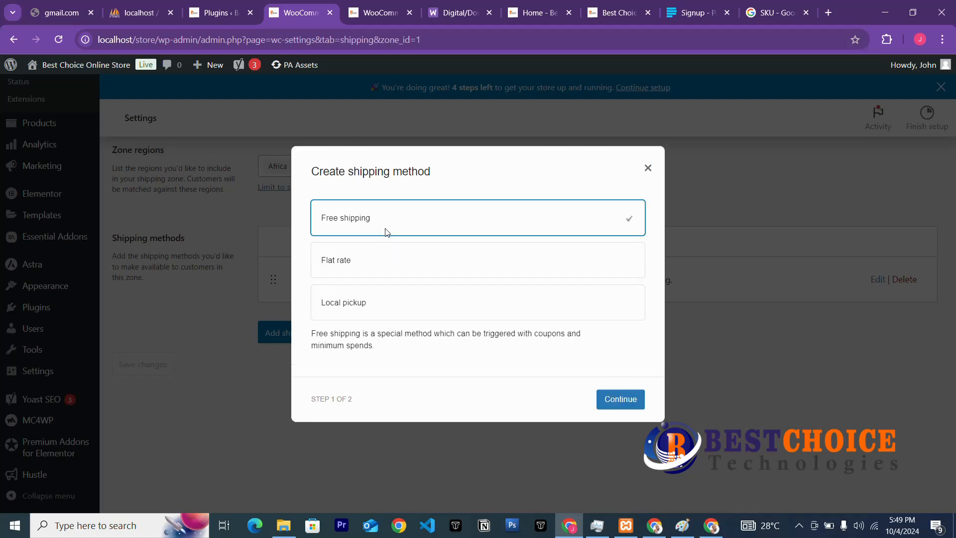
{"action": "left_click", "coordinate": [622, 403]}
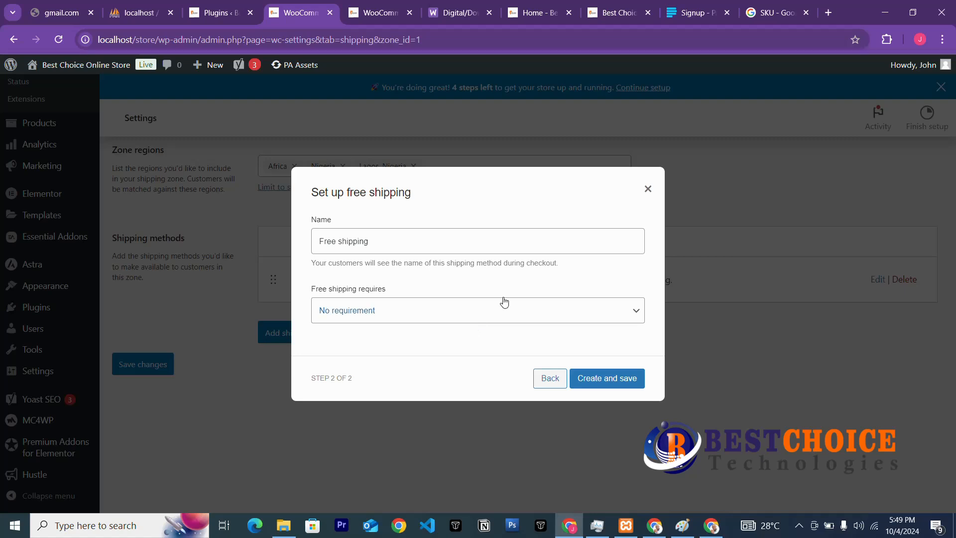
{"action": "left_click", "coordinate": [503, 319]}
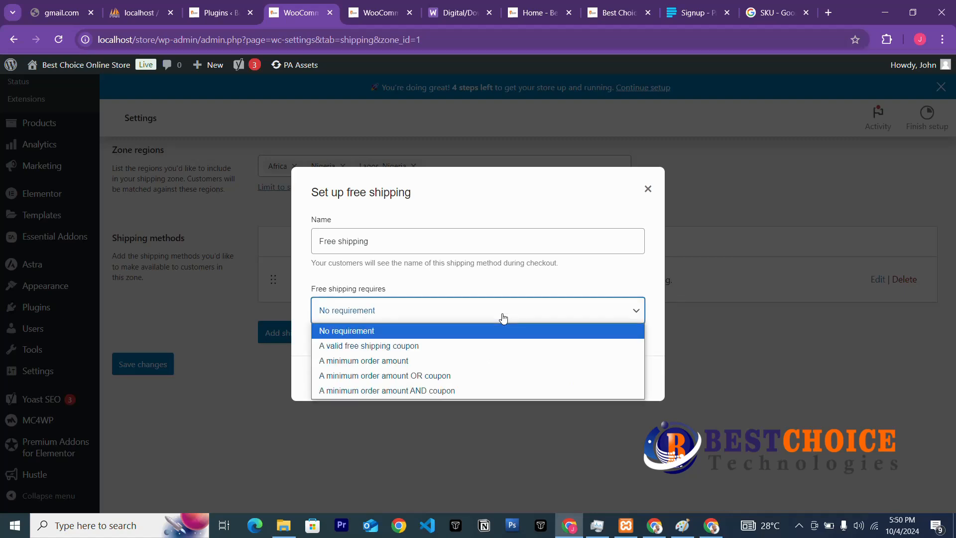
{"action": "left_click", "coordinate": [400, 360]}
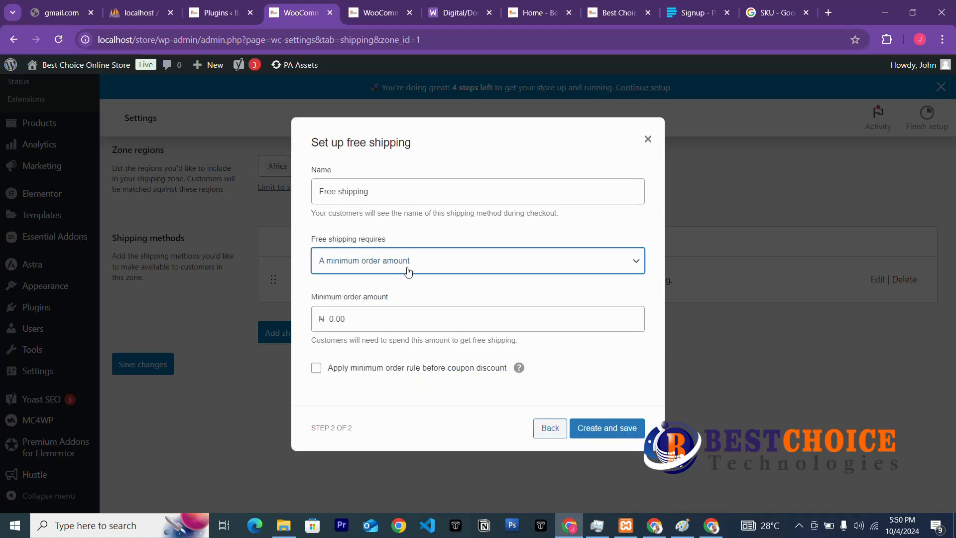
{"action": "left_click", "coordinate": [369, 320]}
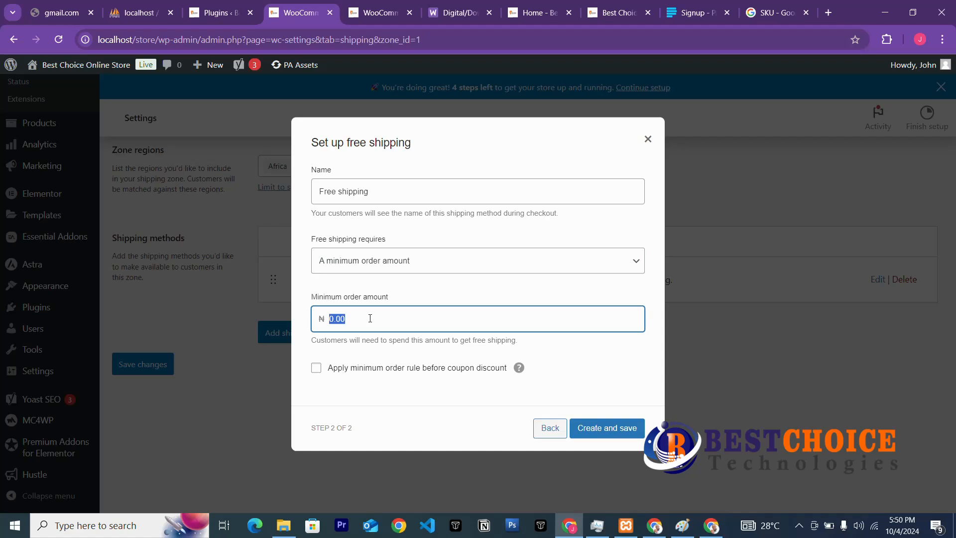
{"action": "type", "text": "500000"}
{"action": "left_click", "coordinate": [316, 367]}
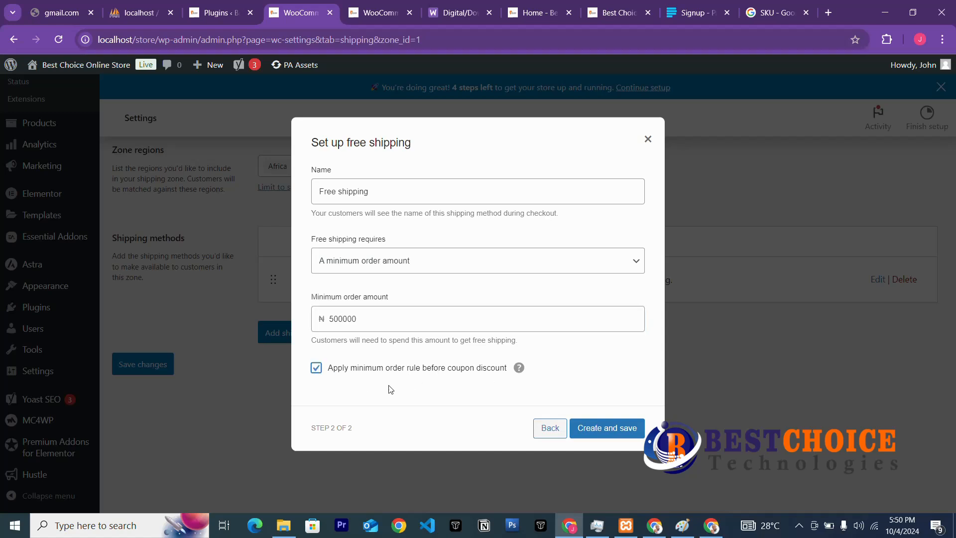
{"action": "left_click", "coordinate": [585, 431]}
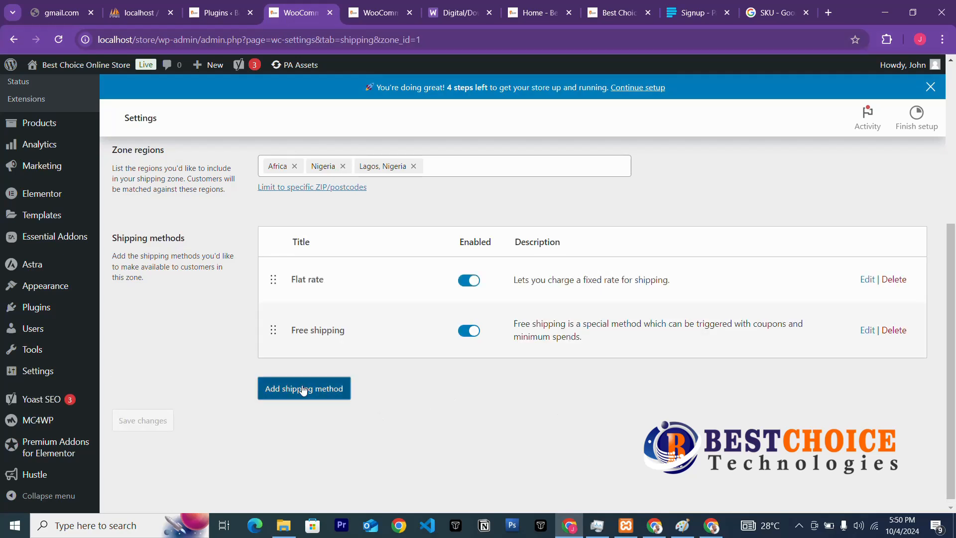
Create a Local pickup method with tax status None and cost left at 0.
{"action": "left_click", "coordinate": [303, 389]}
{"action": "left_click", "coordinate": [366, 320]}
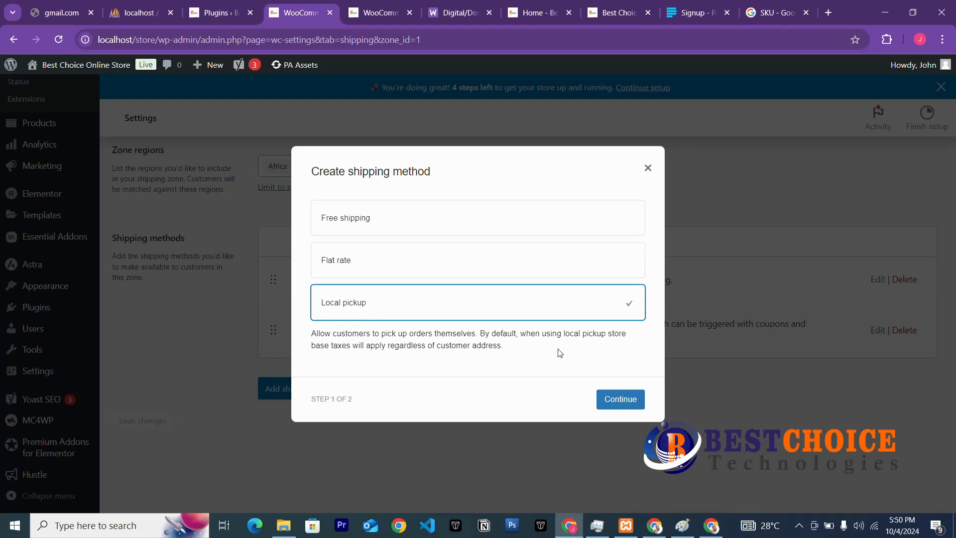
{"action": "left_click", "coordinate": [619, 401]}
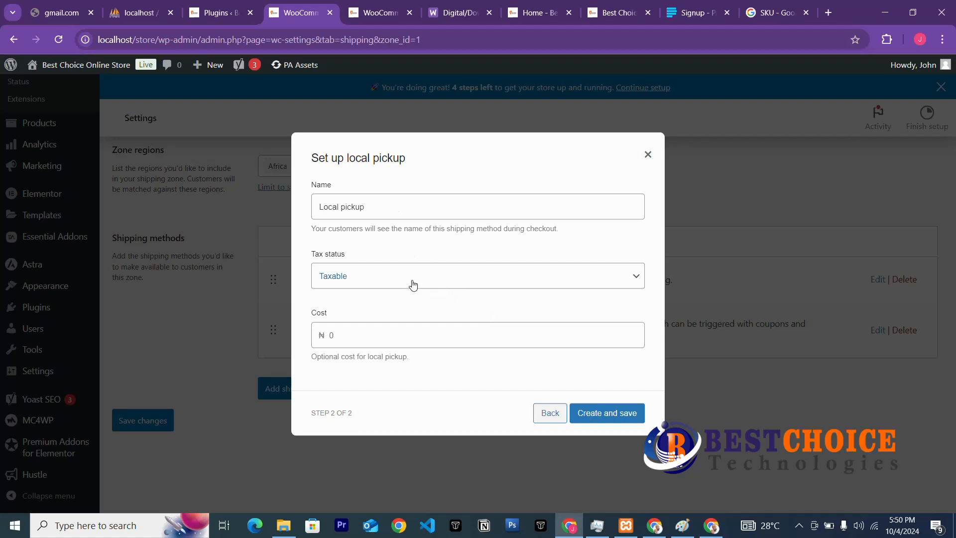
{"action": "left_click", "coordinate": [394, 283]}
{"action": "left_click", "coordinate": [367, 313]}
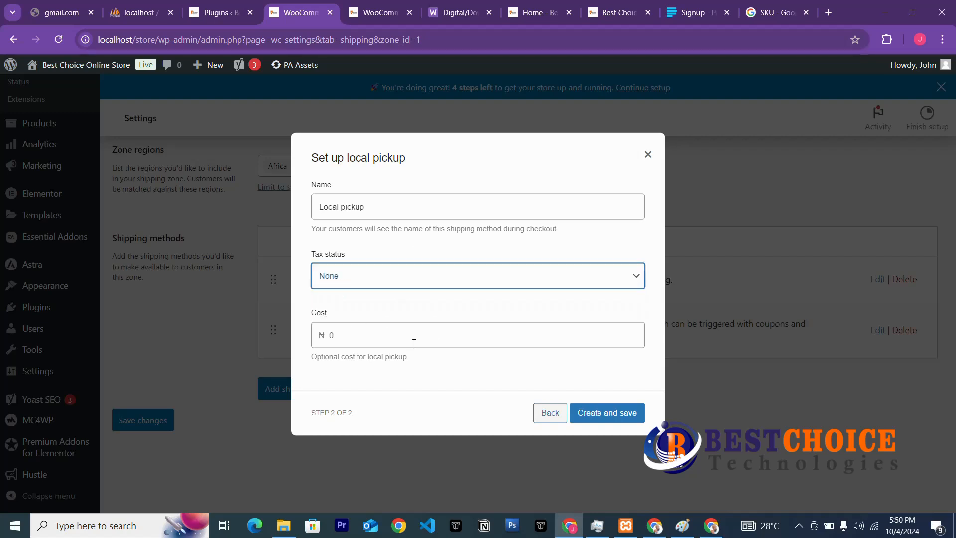
{"action": "left_click", "coordinate": [376, 343]}
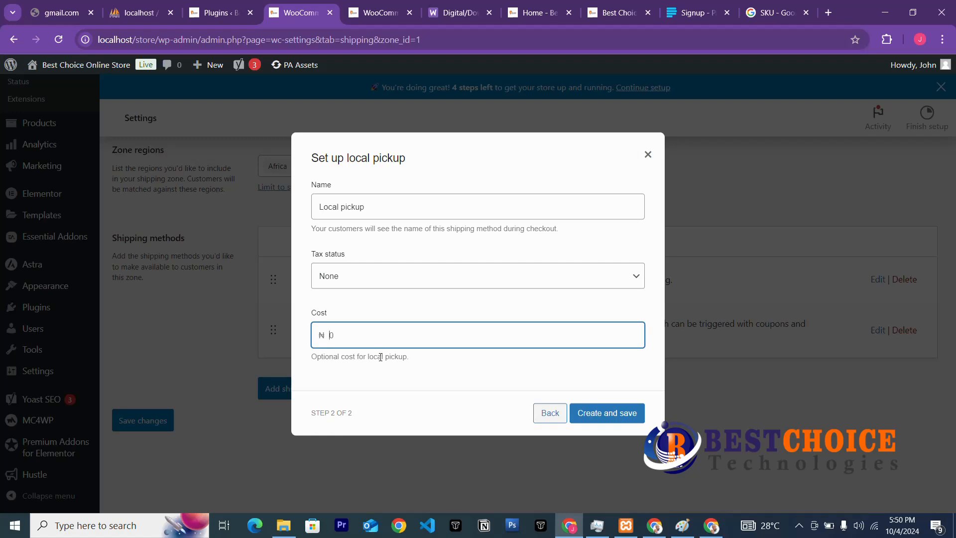
{"action": "left_click", "coordinate": [529, 364]}
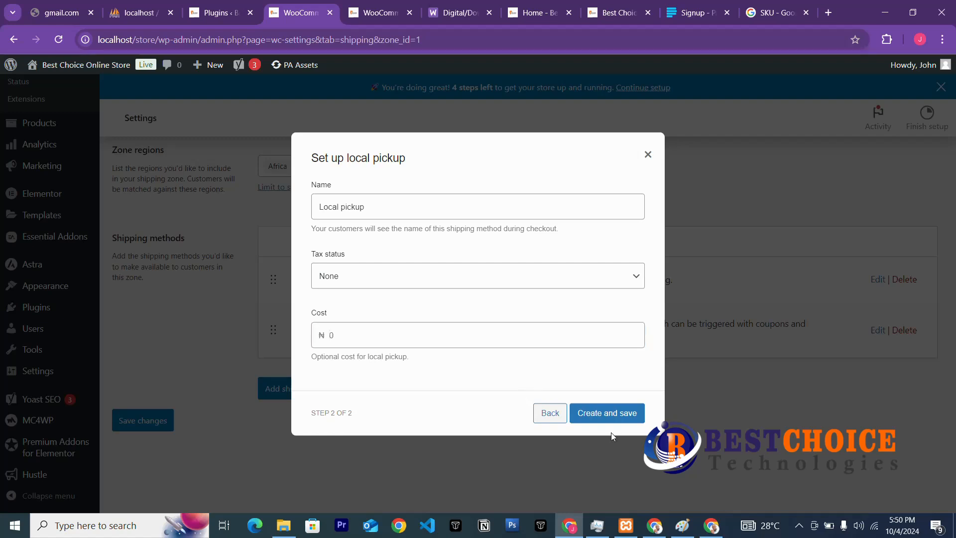
{"action": "left_click", "coordinate": [620, 417]}
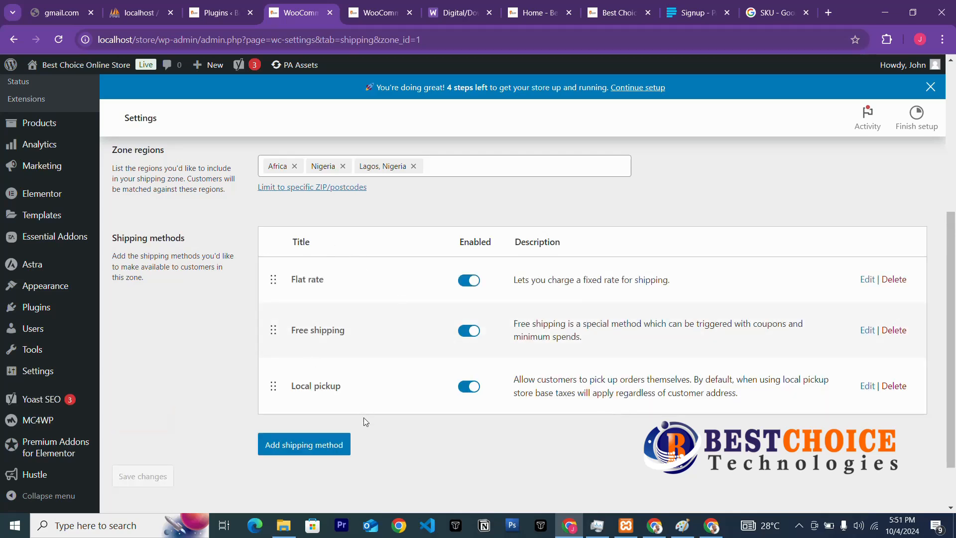
Drag Free shipping and Local pickup above Flat rate and save the new order.
{"action": "scroll", "coordinate": [438, 396], "scroll_direction": "down", "scroll_amount": 1}
{"action": "scroll", "coordinate": [575, 384], "scroll_direction": "up", "scroll_amount": 5}
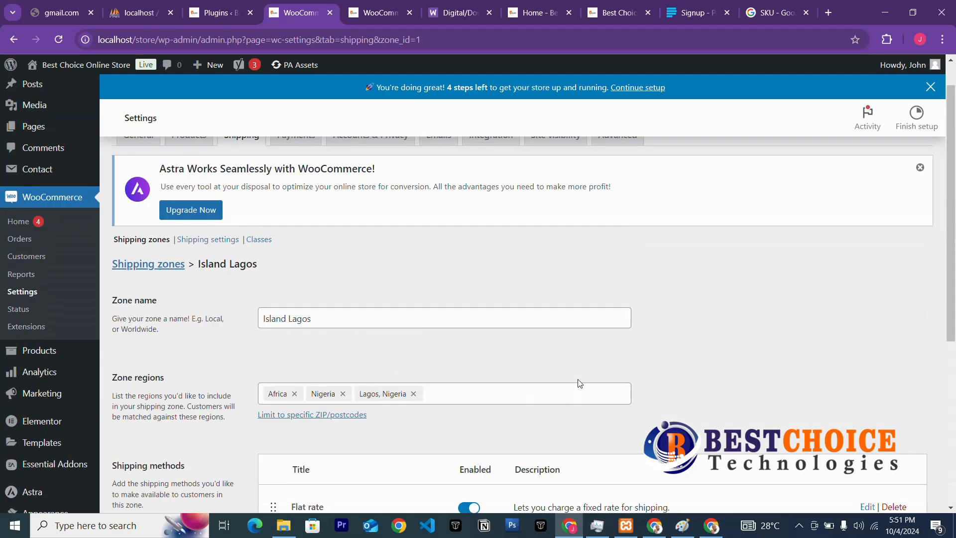
{"action": "scroll", "coordinate": [579, 382], "scroll_direction": "down", "scroll_amount": 5}
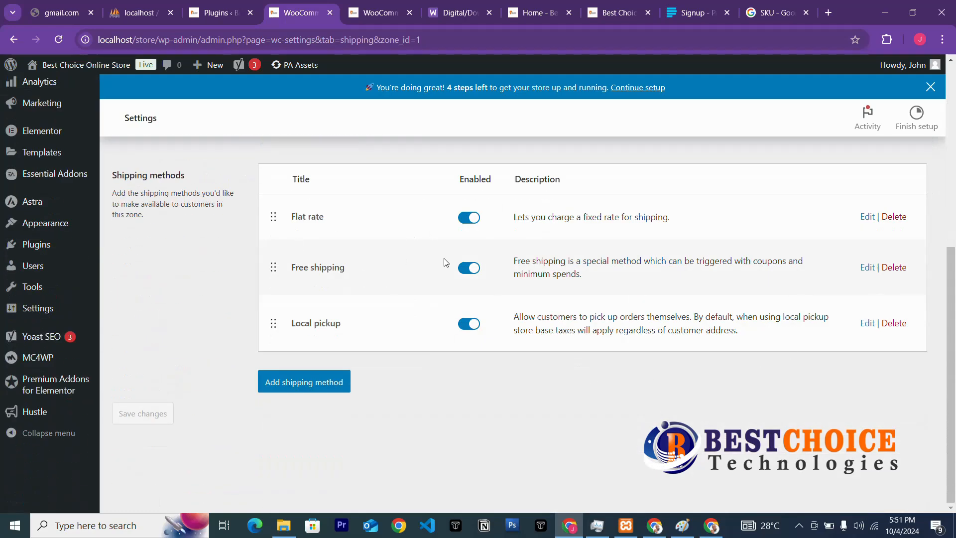
{"action": "scroll", "coordinate": [393, 356], "scroll_direction": "up", "scroll_amount": 1}
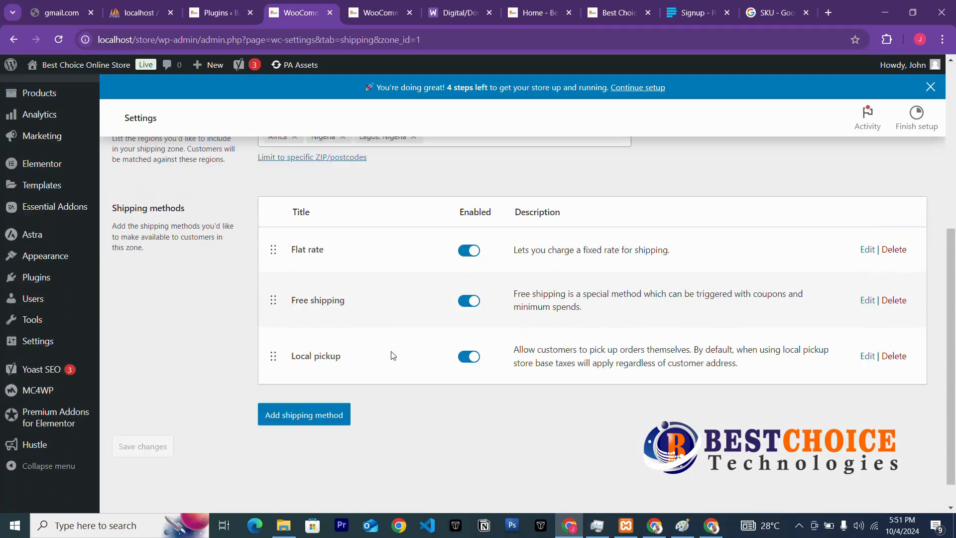
{"action": "scroll", "coordinate": [393, 355], "scroll_direction": "up", "scroll_amount": 5}
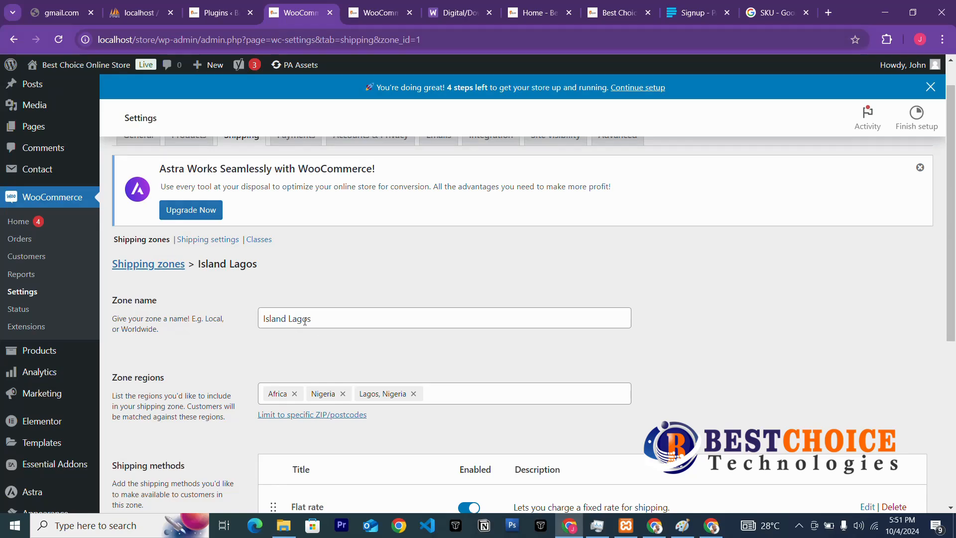
{"action": "scroll", "coordinate": [305, 321], "scroll_direction": "down", "scroll_amount": 4}
{"action": "scroll", "coordinate": [247, 260], "scroll_direction": "down", "scroll_amount": 3}
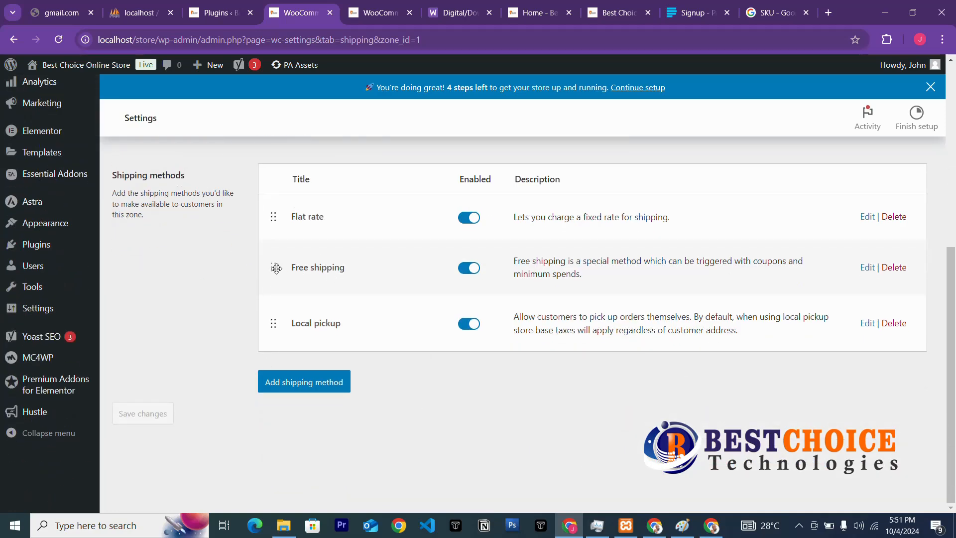
{"action": "left_click_drag", "start_coordinate": [276, 268], "coordinate": [277, 221]}
{"action": "left_click_drag", "start_coordinate": [275, 324], "coordinate": [286, 265]}
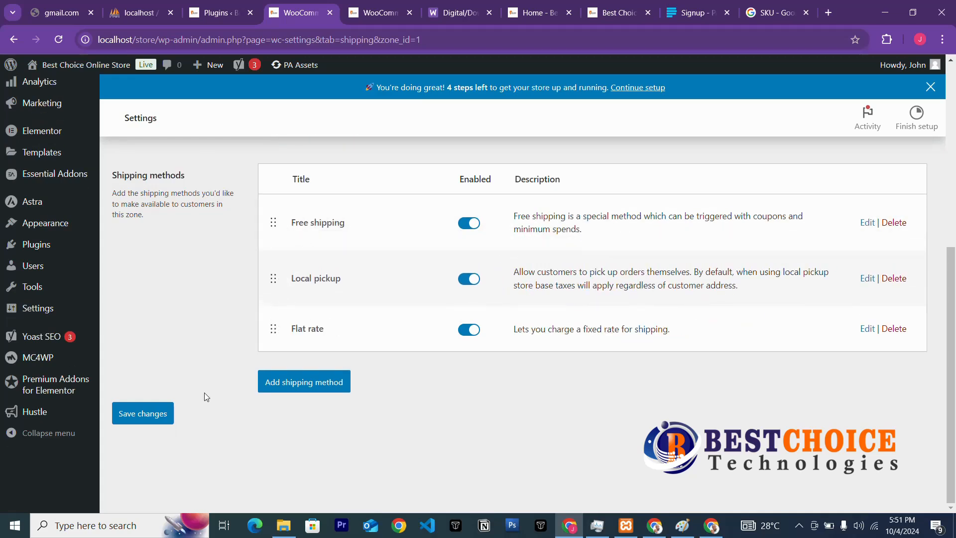
{"action": "left_click", "coordinate": [141, 413]}
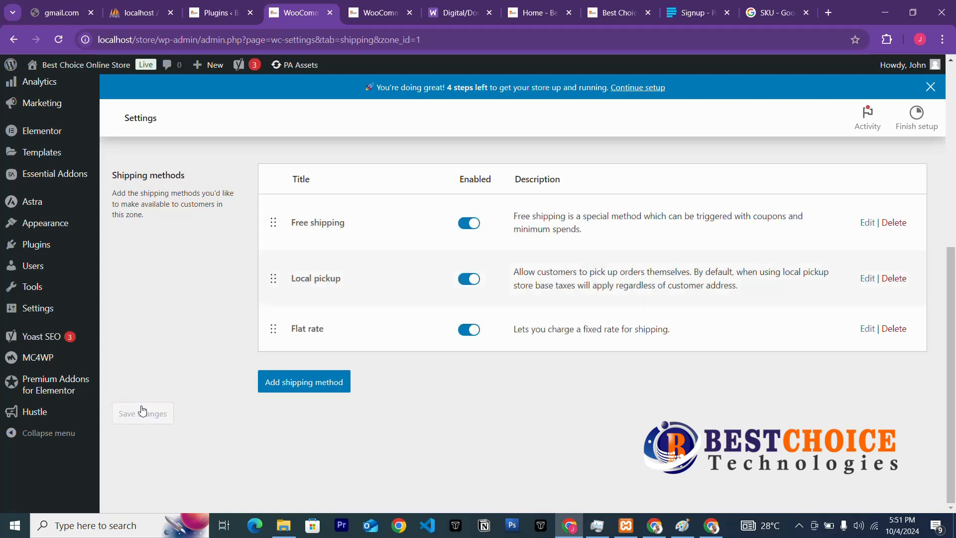
{"action": "scroll", "coordinate": [299, 329], "scroll_direction": "up", "scroll_amount": 6}
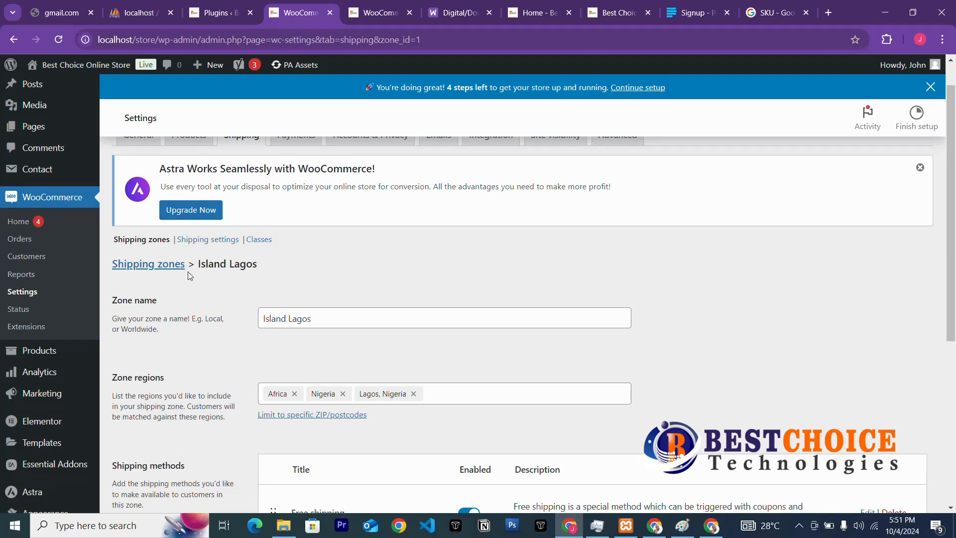
Return to the Shipping zones overview via the breadcrumb to check Island Lagos's three methods.
{"action": "scroll", "coordinate": [199, 261], "scroll_direction": "up", "scroll_amount": 1}
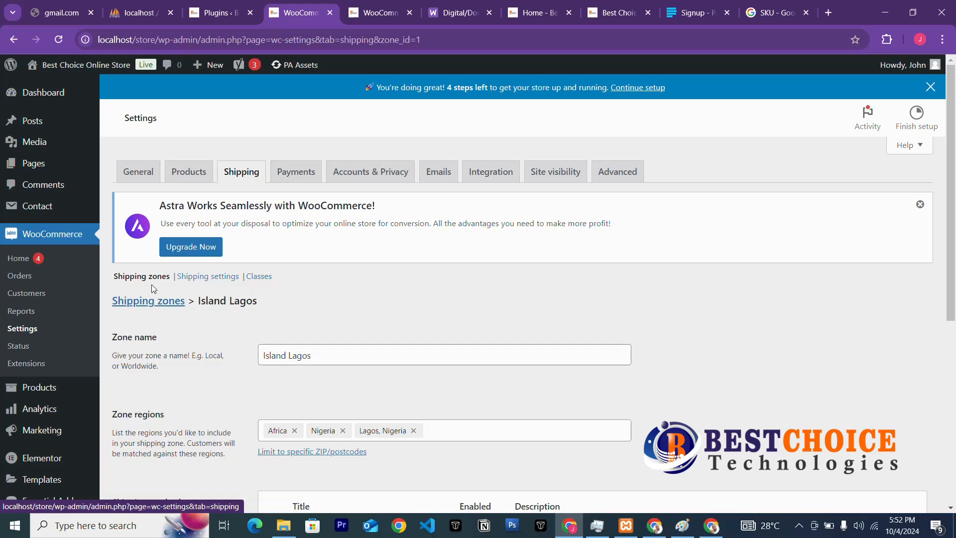
{"action": "scroll", "coordinate": [165, 325], "scroll_direction": "down", "scroll_amount": 7}
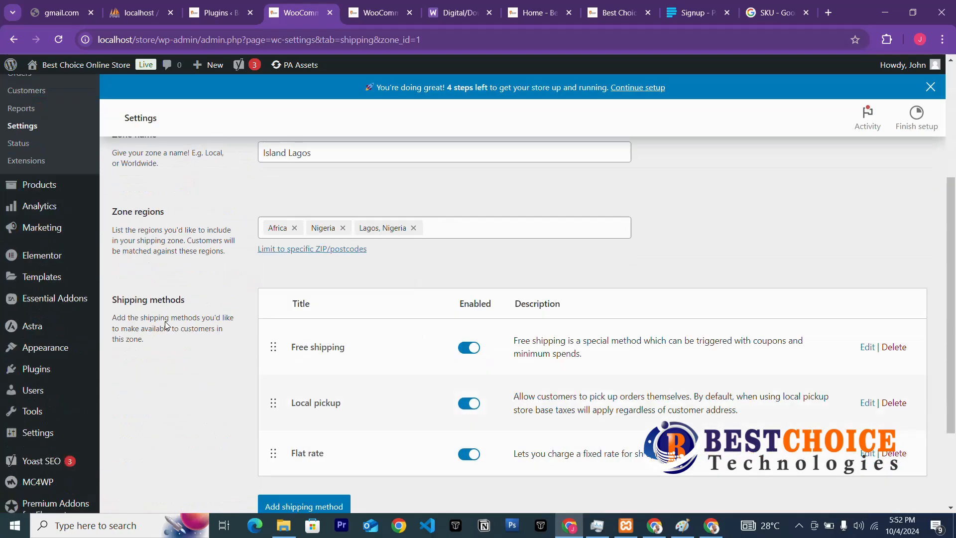
{"action": "scroll", "coordinate": [168, 325], "scroll_direction": "up", "scroll_amount": 4}
{"action": "scroll", "coordinate": [167, 325], "scroll_direction": "down", "scroll_amount": 3}
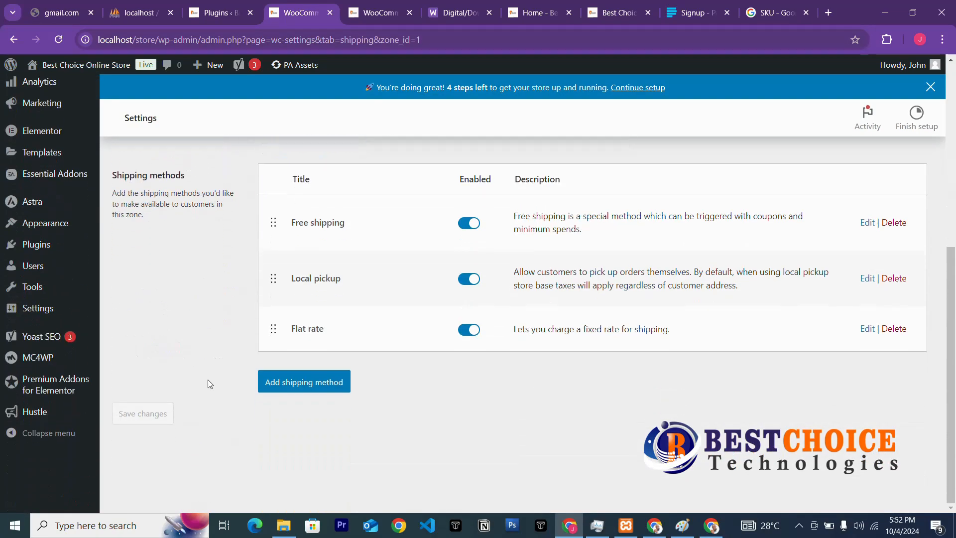
{"action": "scroll", "coordinate": [315, 425], "scroll_direction": "up", "scroll_amount": 5}
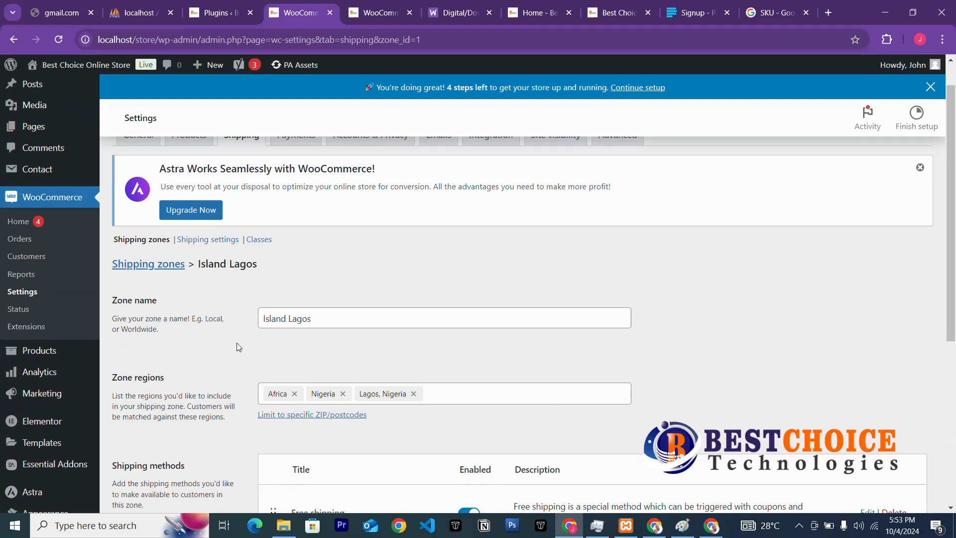
{"action": "left_click", "coordinate": [141, 268]}
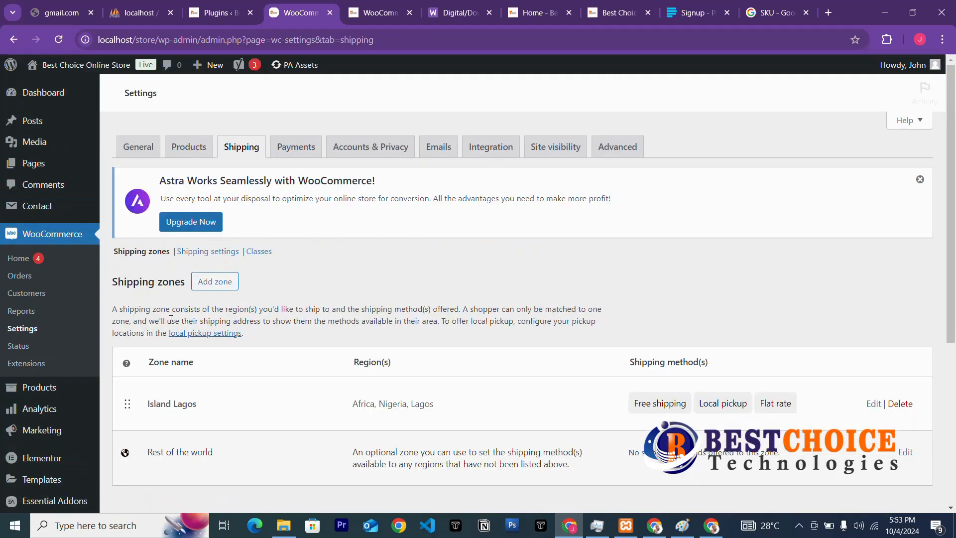
Add a new zone and name it 'Mainland Lagos', fixing the typing mistakes.
{"action": "scroll", "coordinate": [211, 343], "scroll_direction": "down", "scroll_amount": 3}
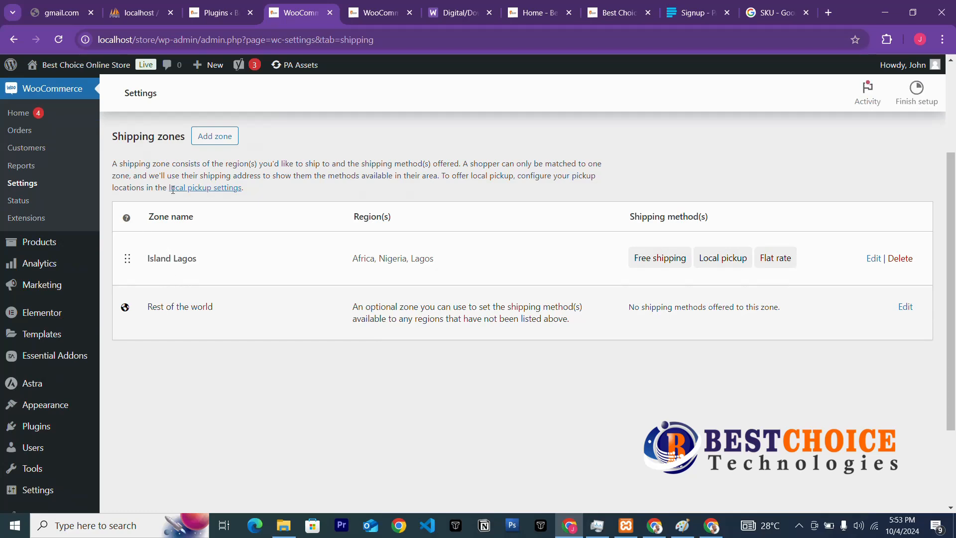
{"action": "left_click", "coordinate": [213, 136]}
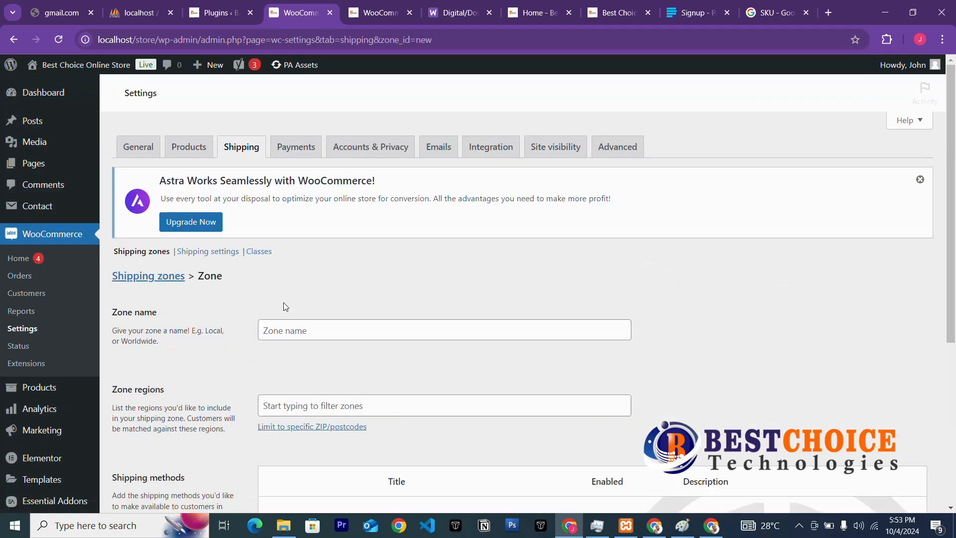
{"action": "left_click", "coordinate": [308, 331]}
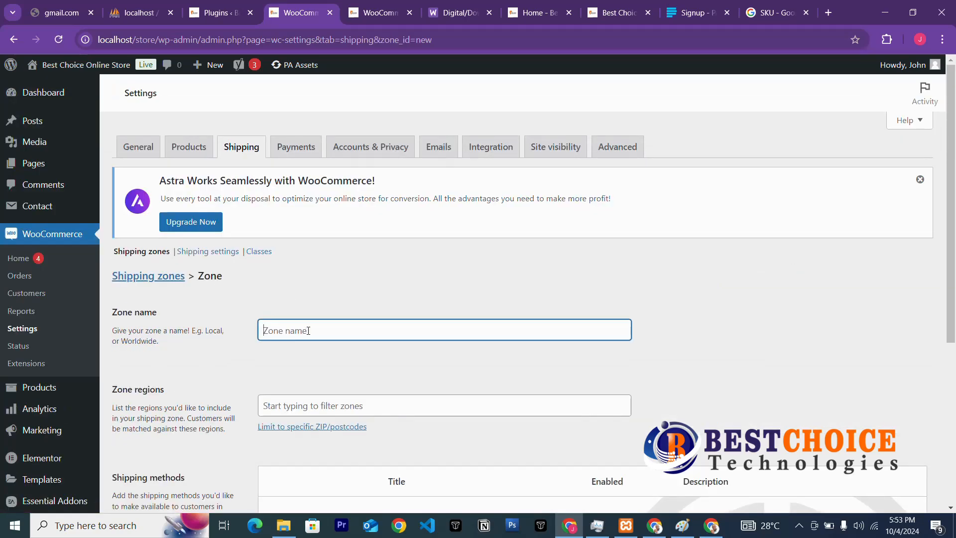
{"action": "type", "text": "Minland"}
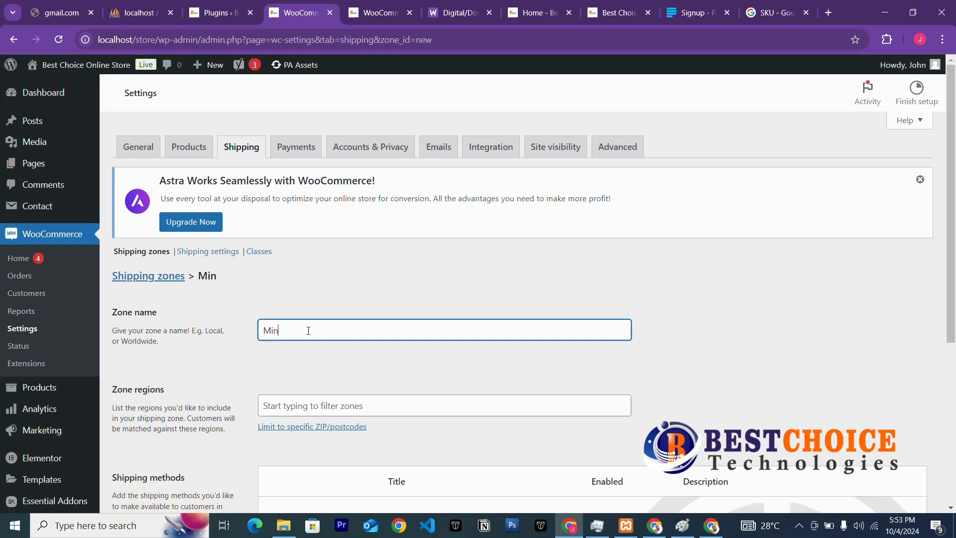
{"action": "type", "text": " Lagos"}
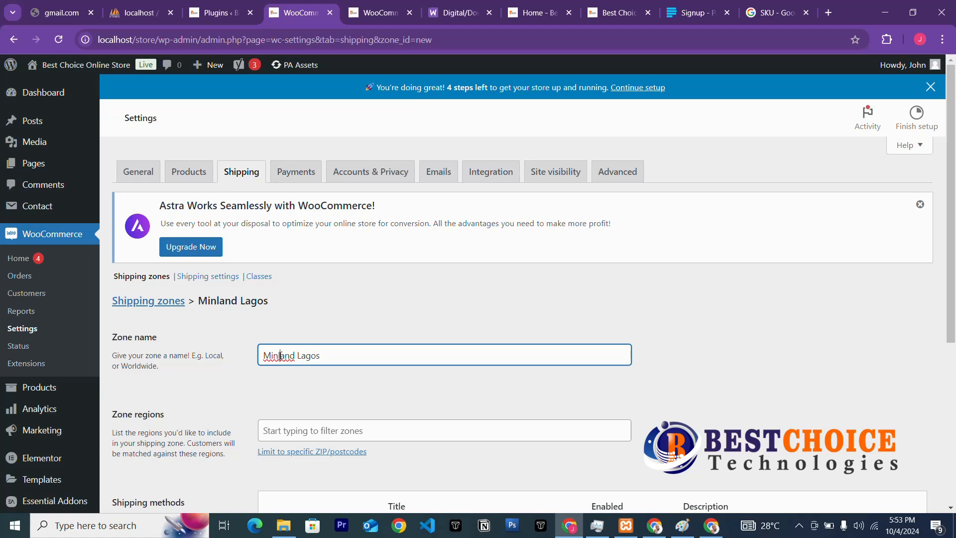
{"action": "key", "text": "BackSpace"}
{"action": "key", "text": "BackSpace"}
{"action": "type", "text": "ain"}
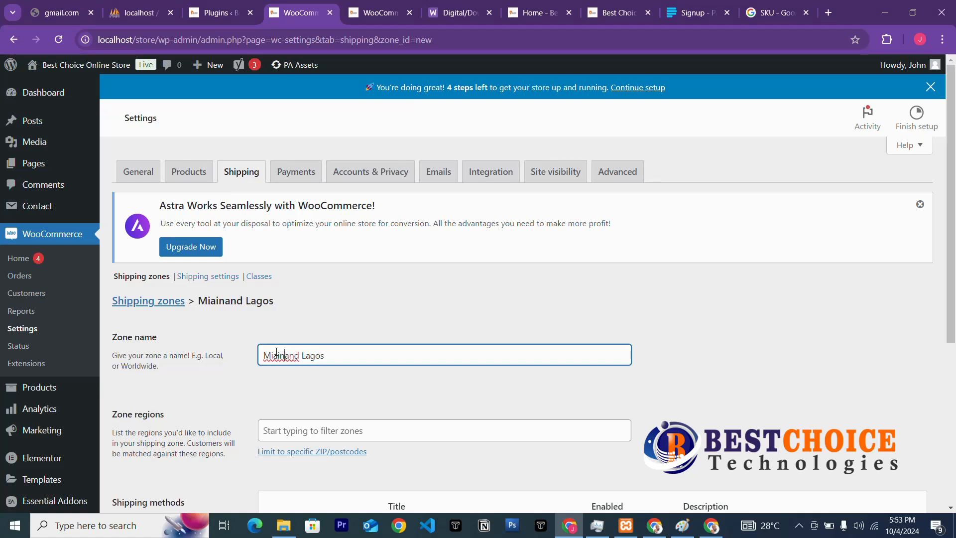
{"action": "key", "text": "BackSpace"}
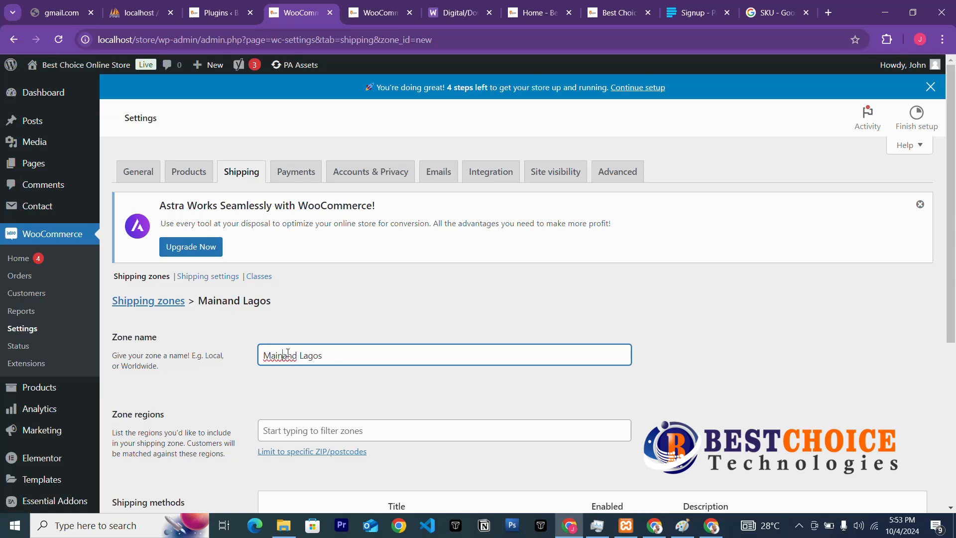
{"action": "type", "text": "l"}
{"action": "left_click", "coordinate": [363, 386]}
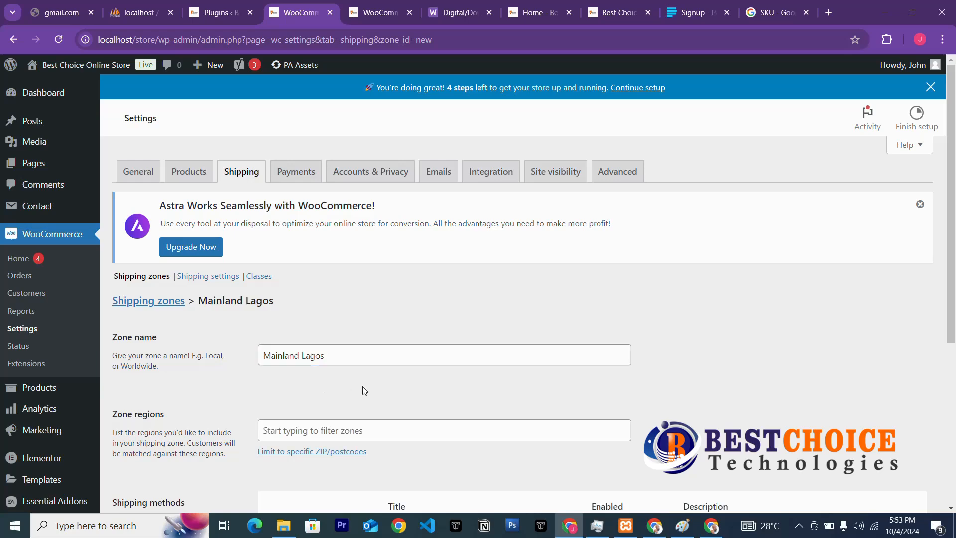
Tick Africa, Nigeria and Lagos, Nigeria in the Mainland Lagos zone regions list.
{"action": "scroll", "coordinate": [386, 399], "scroll_direction": "down", "scroll_amount": 3}
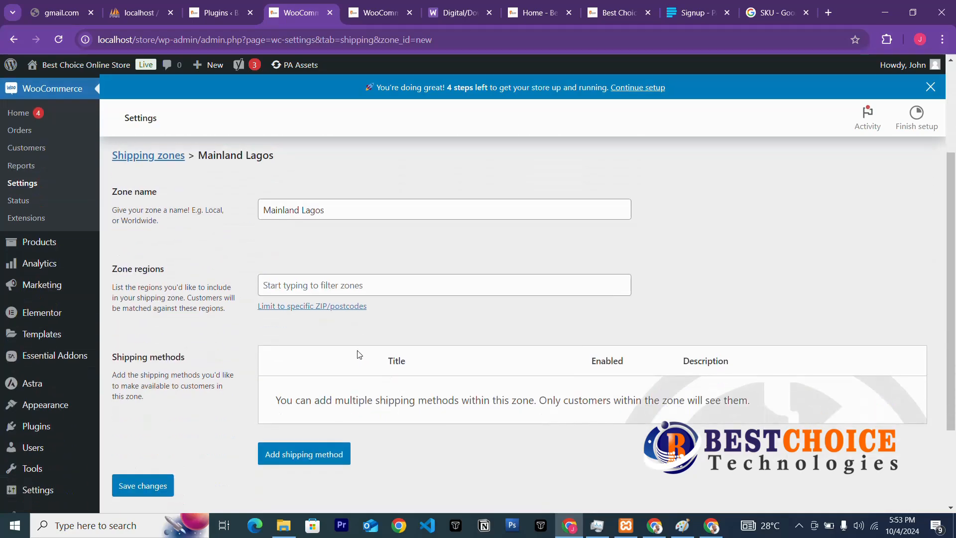
{"action": "left_click", "coordinate": [405, 285]}
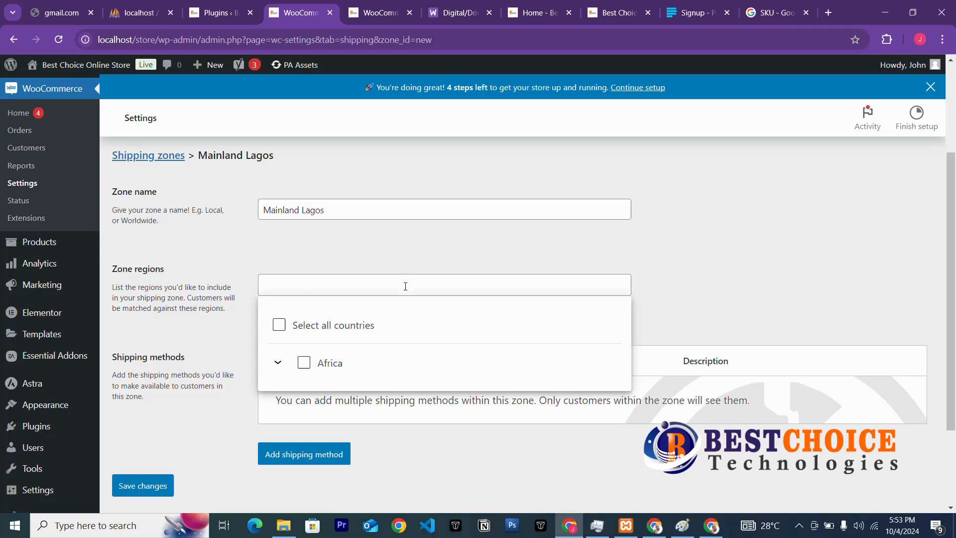
{"action": "left_click", "coordinate": [302, 363]}
{"action": "scroll", "coordinate": [323, 356], "scroll_direction": "down", "scroll_amount": 2}
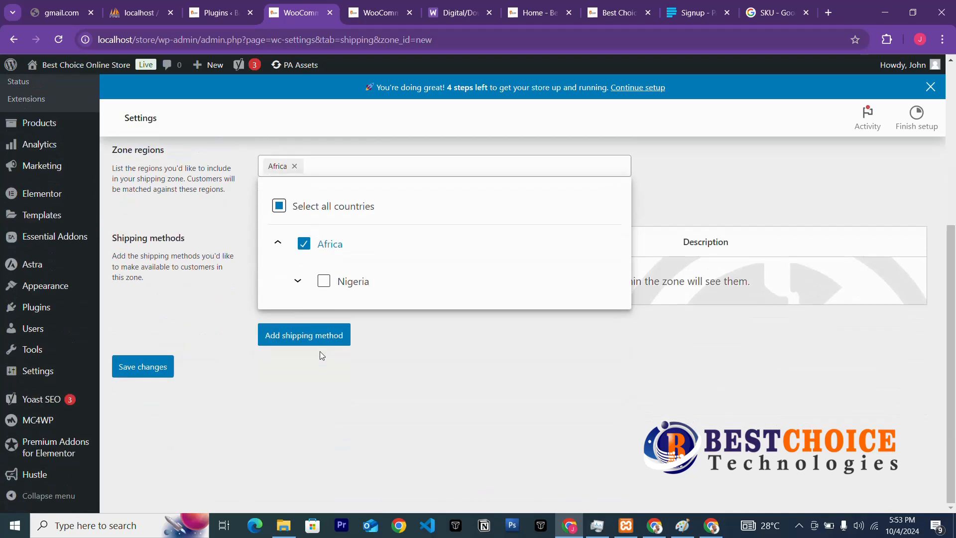
{"action": "left_click", "coordinate": [324, 282]}
{"action": "scroll", "coordinate": [353, 304], "scroll_direction": "down", "scroll_amount": 7}
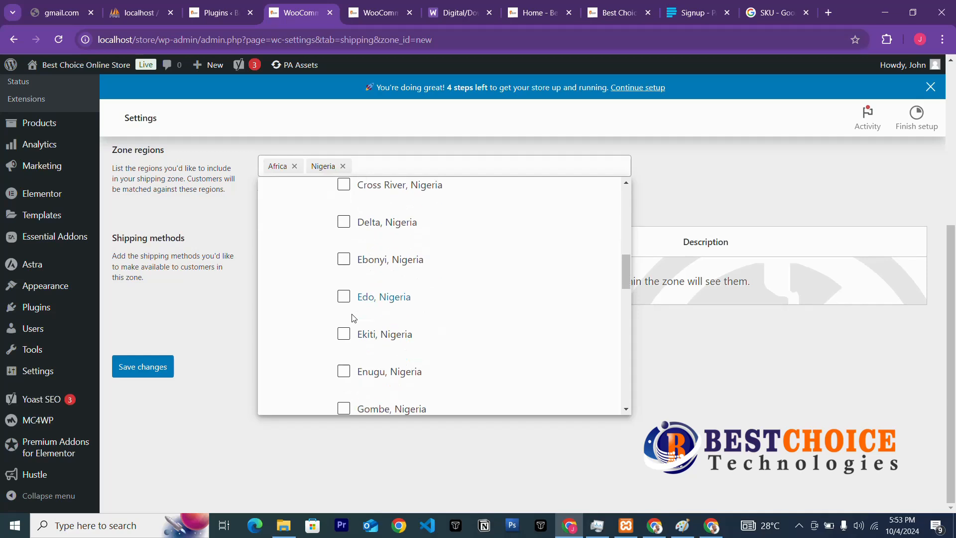
{"action": "scroll", "coordinate": [354, 318], "scroll_direction": "down", "scroll_amount": 2}
{"action": "scroll", "coordinate": [354, 318], "scroll_direction": "down", "scroll_amount": 8}
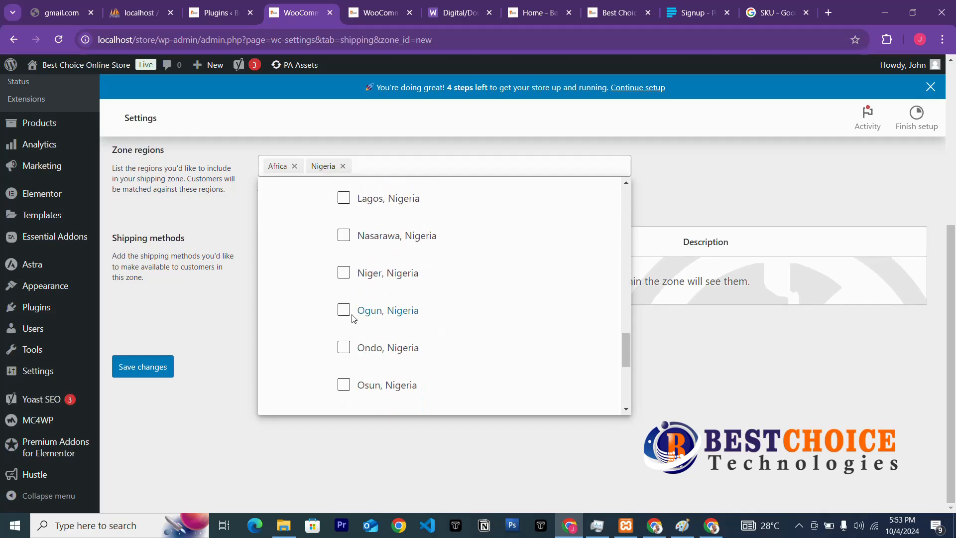
{"action": "left_click", "coordinate": [351, 204]}
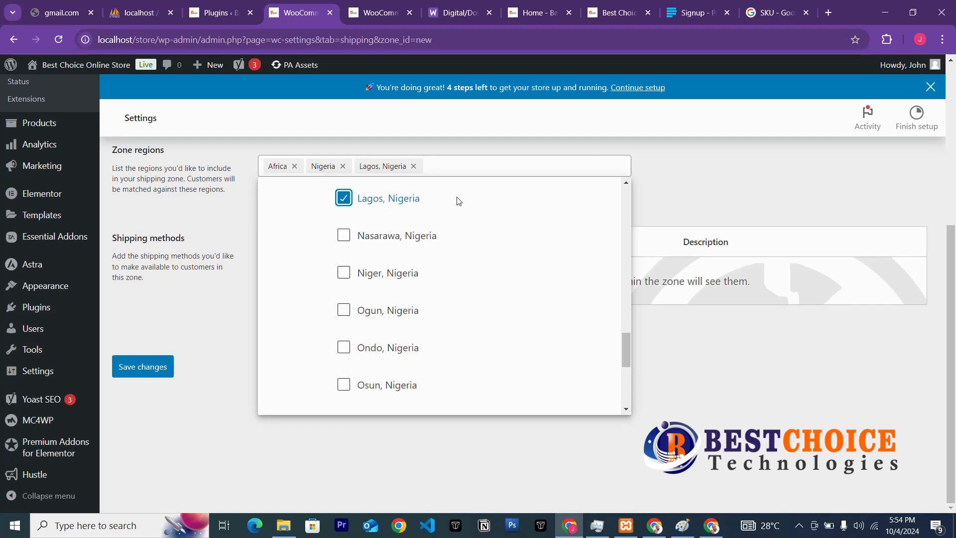
{"action": "scroll", "coordinate": [500, 234], "scroll_direction": "down", "scroll_amount": 3}
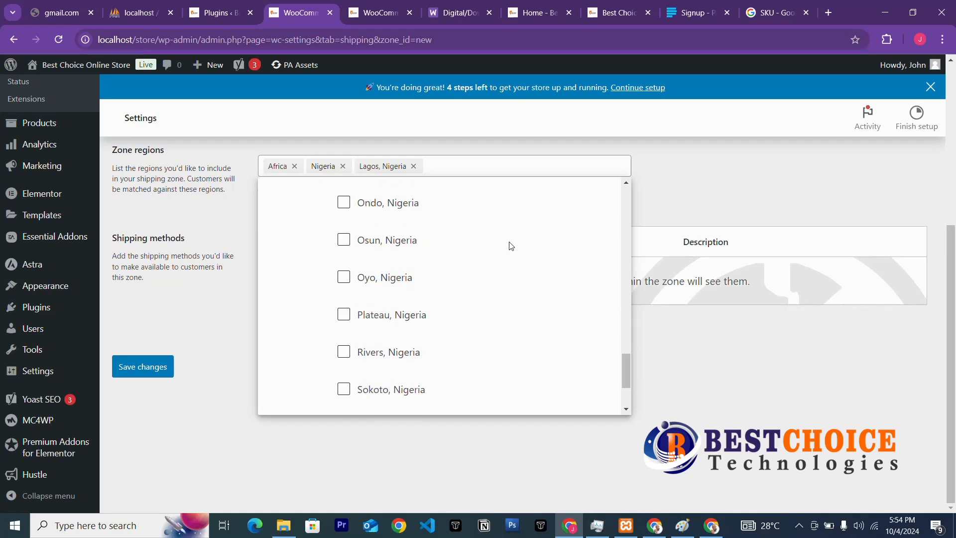
{"action": "left_click", "coordinate": [730, 179]}
{"action": "scroll", "coordinate": [425, 249], "scroll_direction": "up", "scroll_amount": 3}
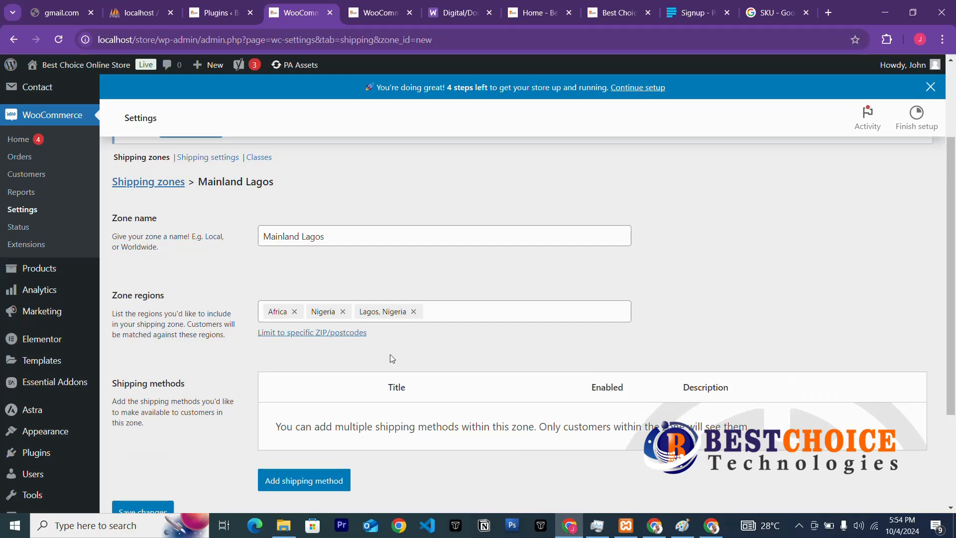
{"action": "scroll", "coordinate": [482, 393], "scroll_direction": "down", "scroll_amount": 3}
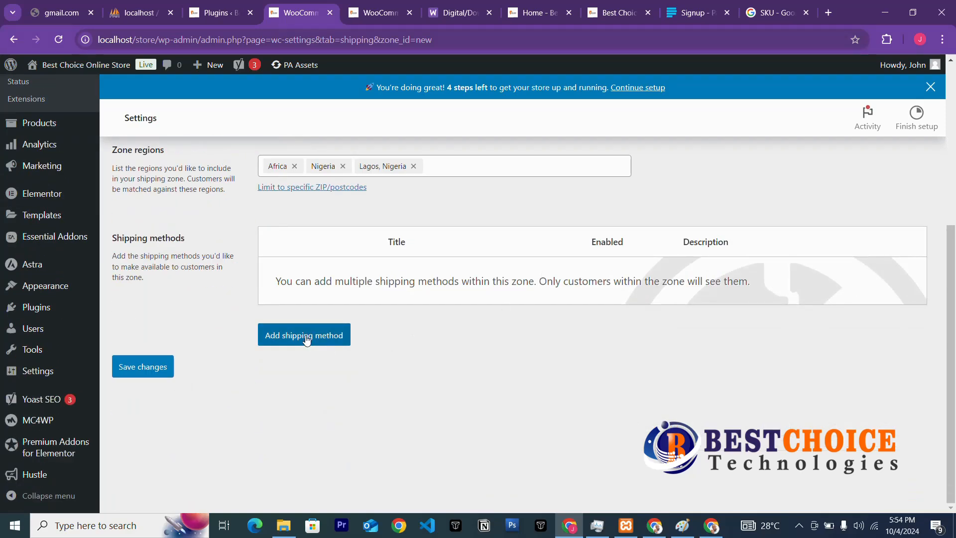
Create a Free shipping method for Mainland Lagos with the requirement left at No requirement.
{"action": "left_click", "coordinate": [283, 337]}
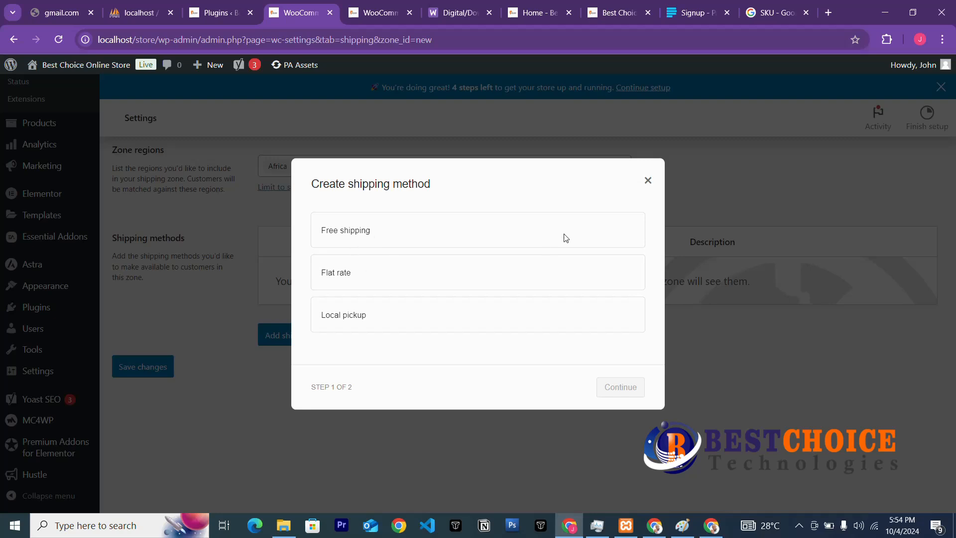
{"action": "left_click", "coordinate": [369, 235]}
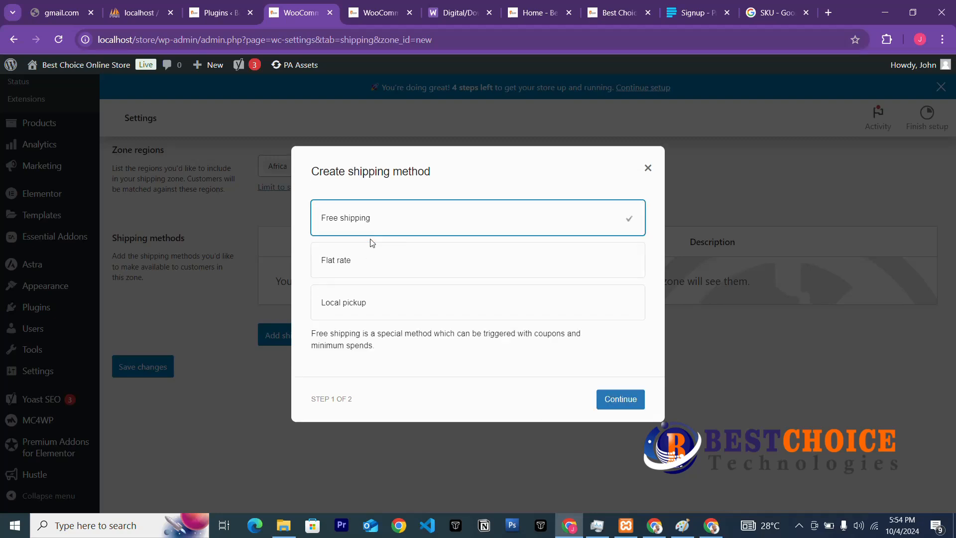
{"action": "left_click", "coordinate": [622, 399]}
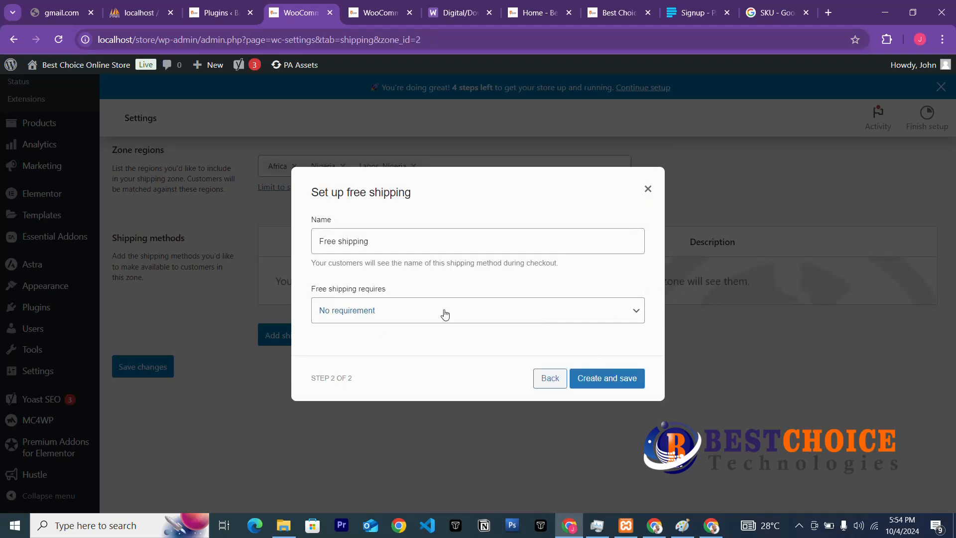
{"action": "left_click", "coordinate": [551, 312]}
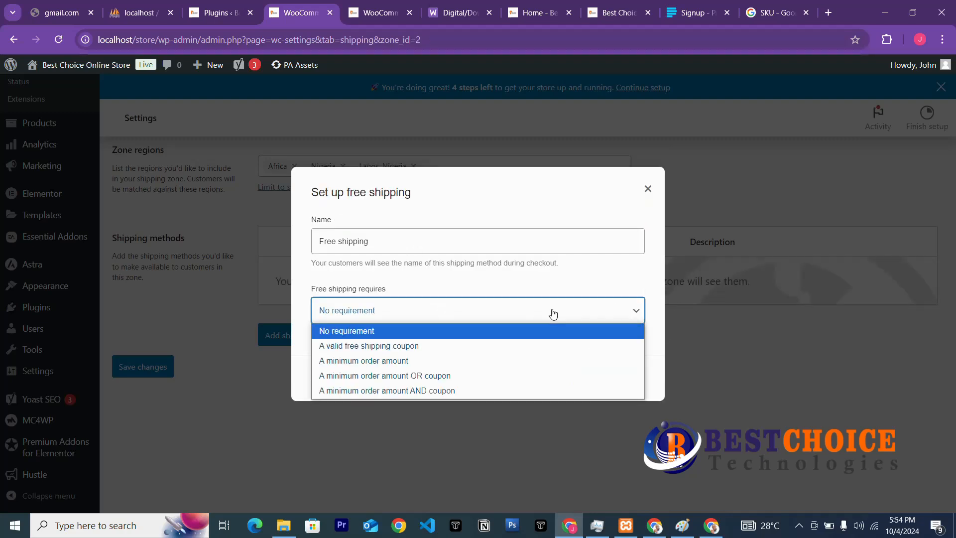
{"action": "left_click", "coordinate": [536, 319]}
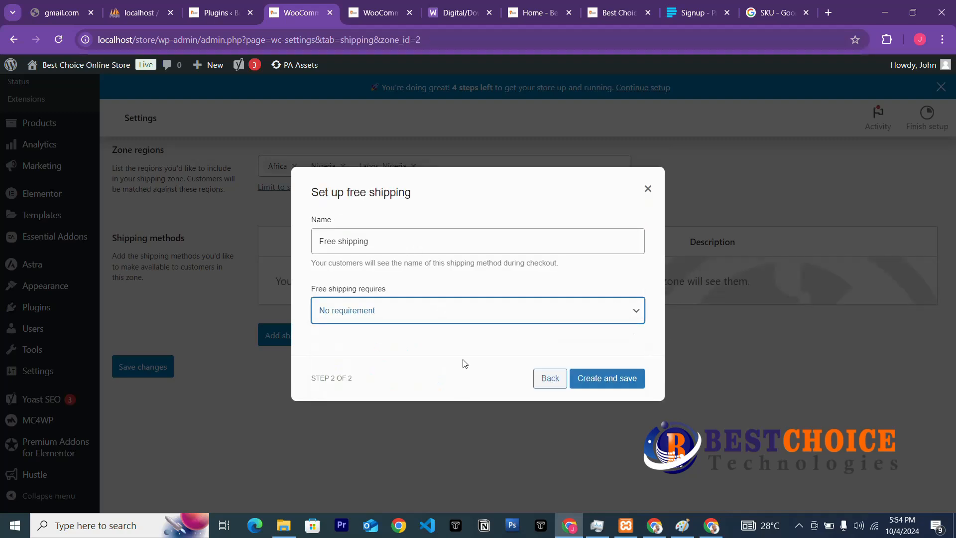
{"action": "left_click", "coordinate": [613, 378]}
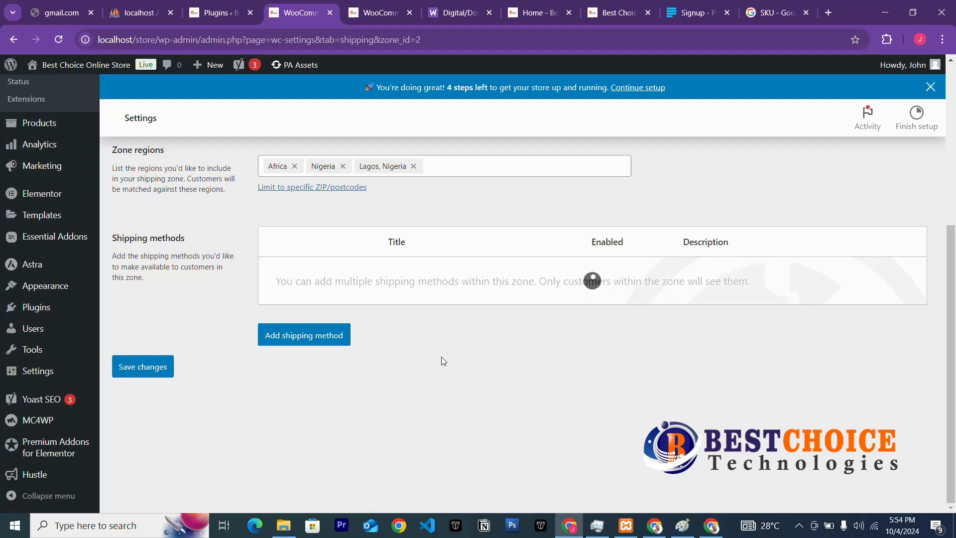
Add a Local pickup method to Mainland Lagos with tax status None and cost 0.
{"action": "left_click", "coordinate": [318, 347]}
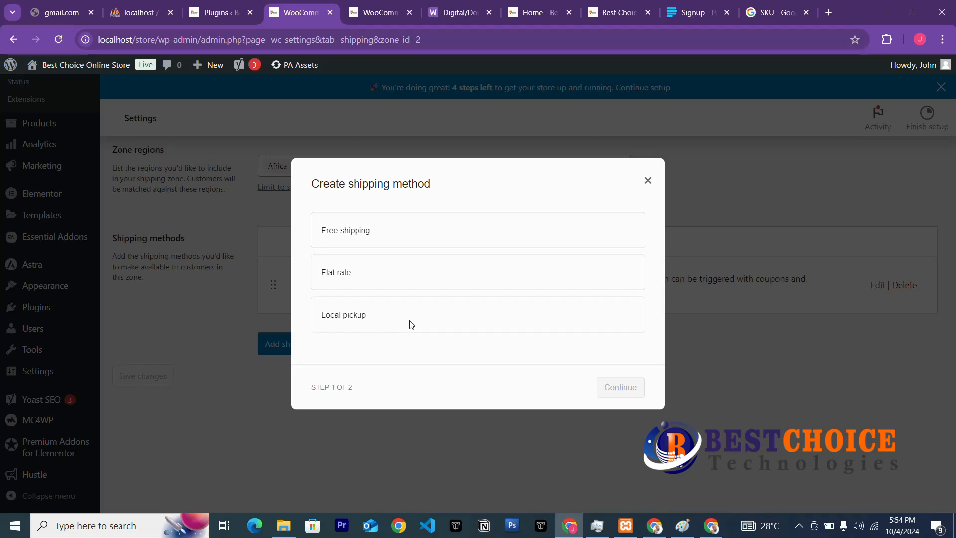
{"action": "left_click", "coordinate": [369, 317]}
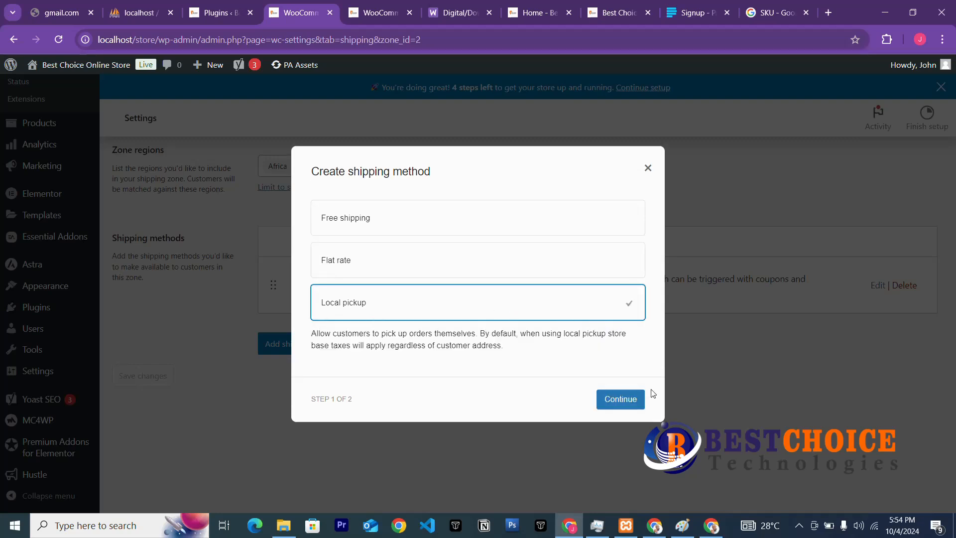
{"action": "left_click", "coordinate": [627, 402]}
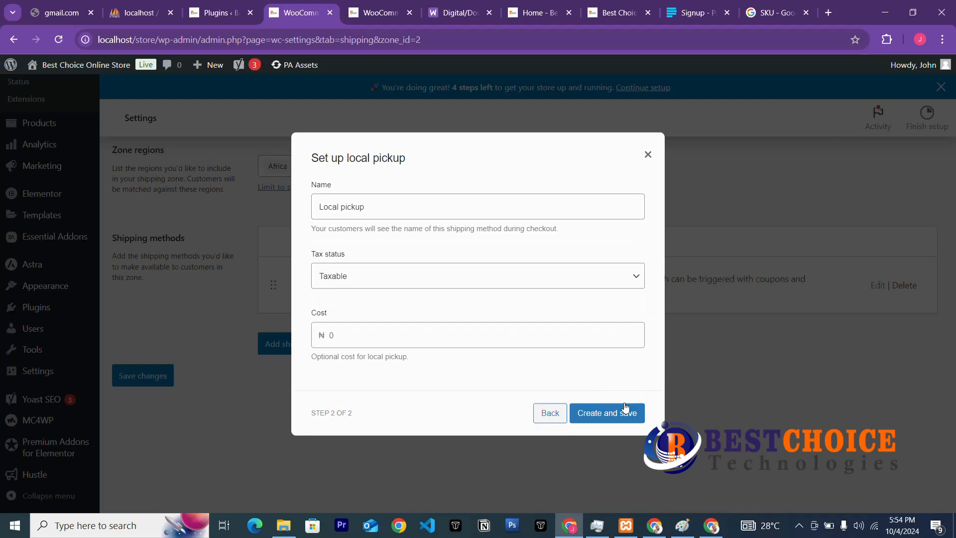
{"action": "left_click", "coordinate": [407, 275]}
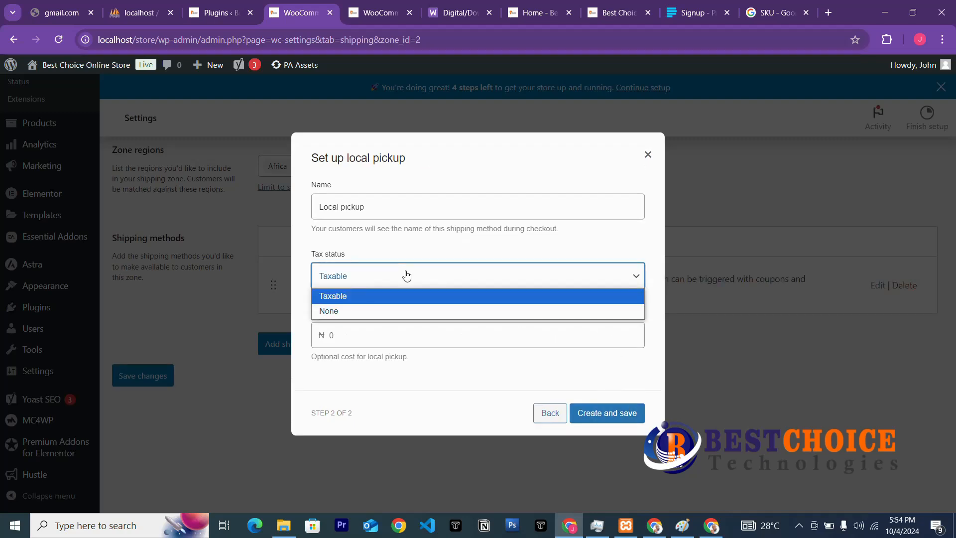
{"action": "left_click", "coordinate": [372, 311]}
{"action": "left_click", "coordinate": [353, 338]}
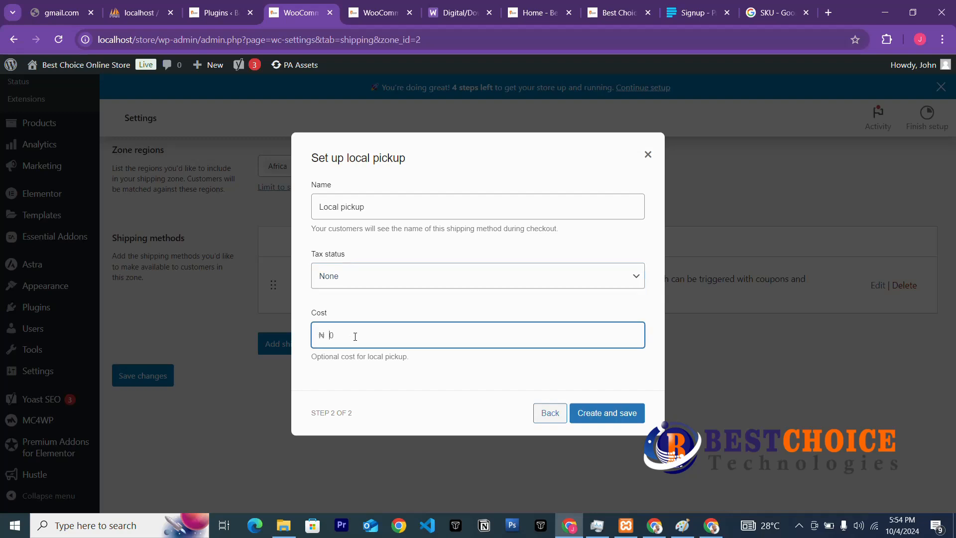
{"action": "left_click", "coordinate": [623, 415]}
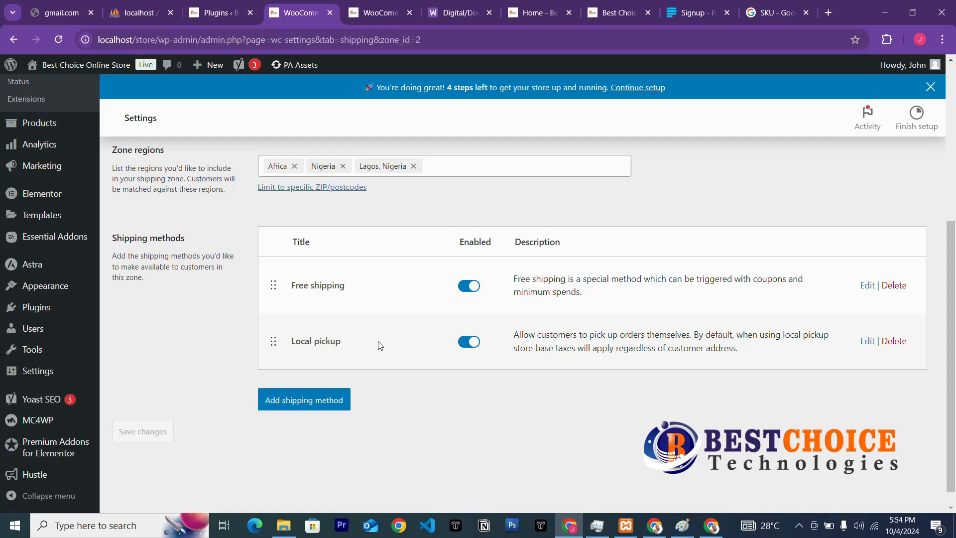
{"action": "scroll", "coordinate": [347, 283], "scroll_direction": "up", "scroll_amount": 3}
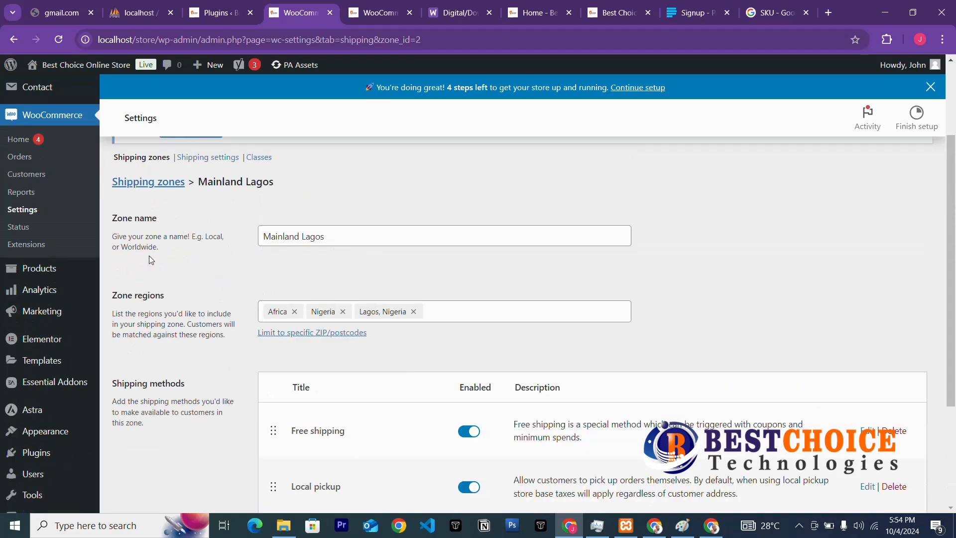
From the Shipping zones list, open 'local pickup settings' in a new browser tab and view it.
{"action": "left_click", "coordinate": [141, 182]}
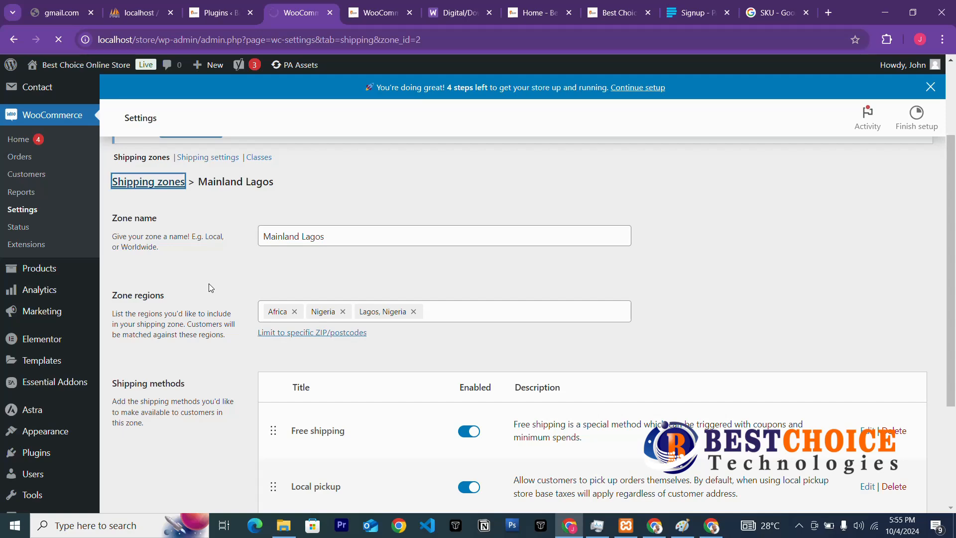
{"action": "scroll", "coordinate": [241, 380], "scroll_direction": "down", "scroll_amount": 3}
{"action": "scroll", "coordinate": [566, 274], "scroll_direction": "down", "scroll_amount": 1}
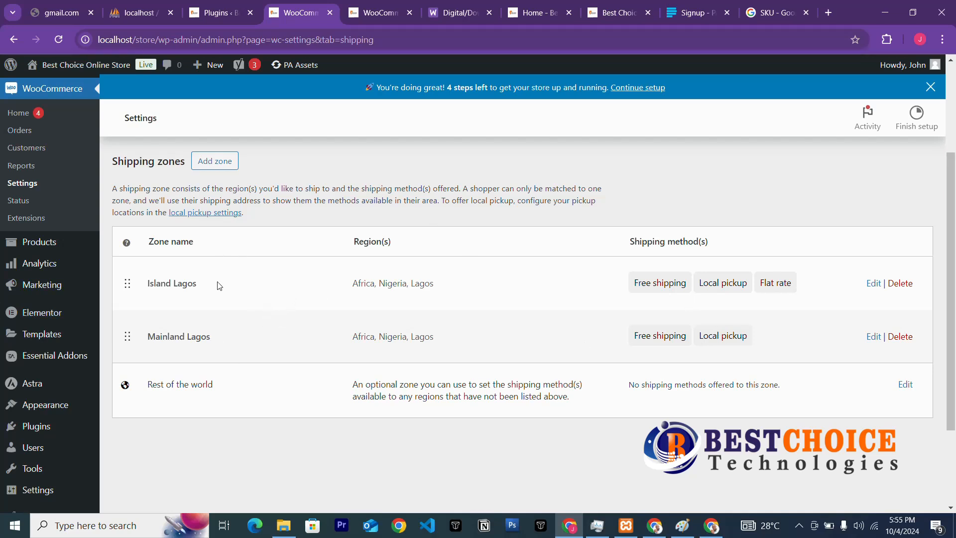
{"action": "right_click", "coordinate": [180, 213]}
{"action": "left_click", "coordinate": [229, 231]}
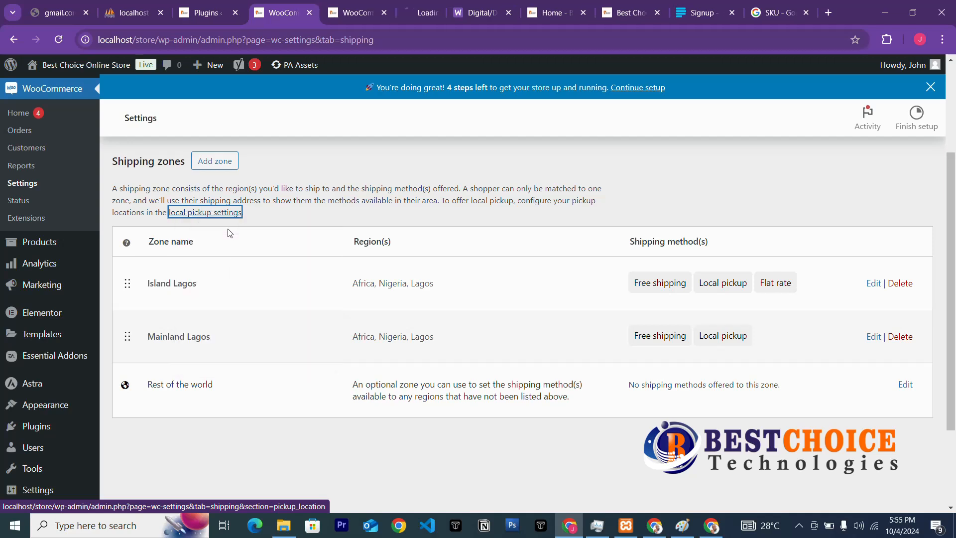
{"action": "left_click", "coordinate": [420, 15]}
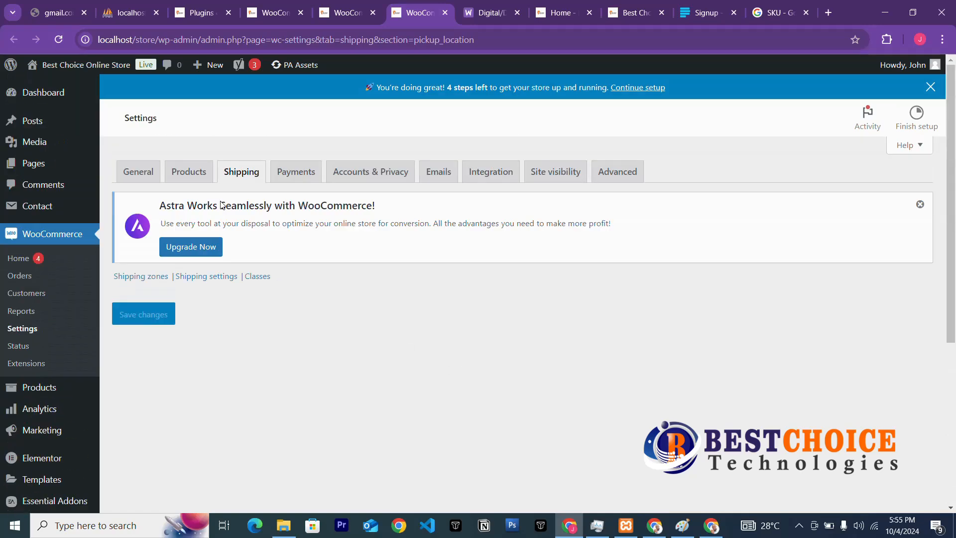
Reload, dismiss the Astra notice, and reopen local pickup settings from the Shipping zones list.
{"action": "left_click", "coordinate": [59, 44]}
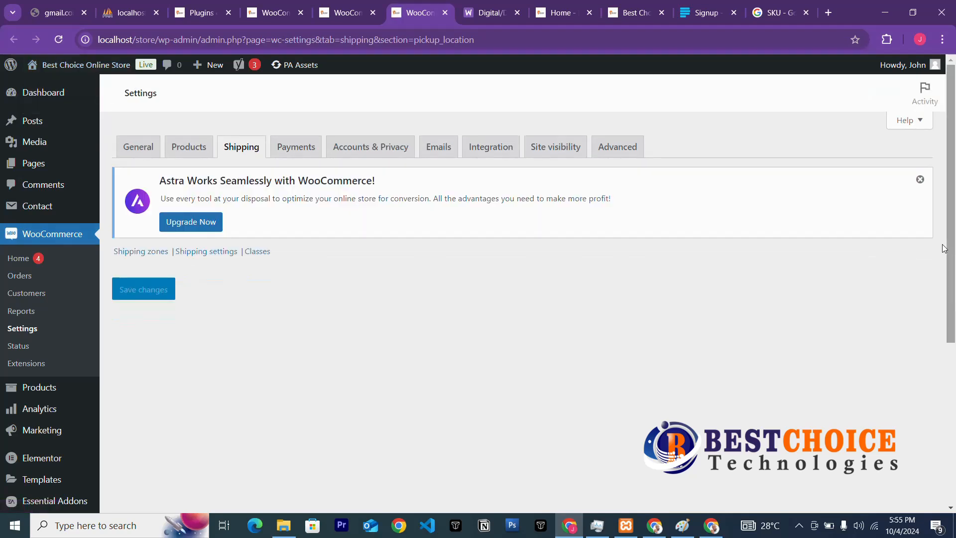
{"action": "left_click", "coordinate": [920, 179]}
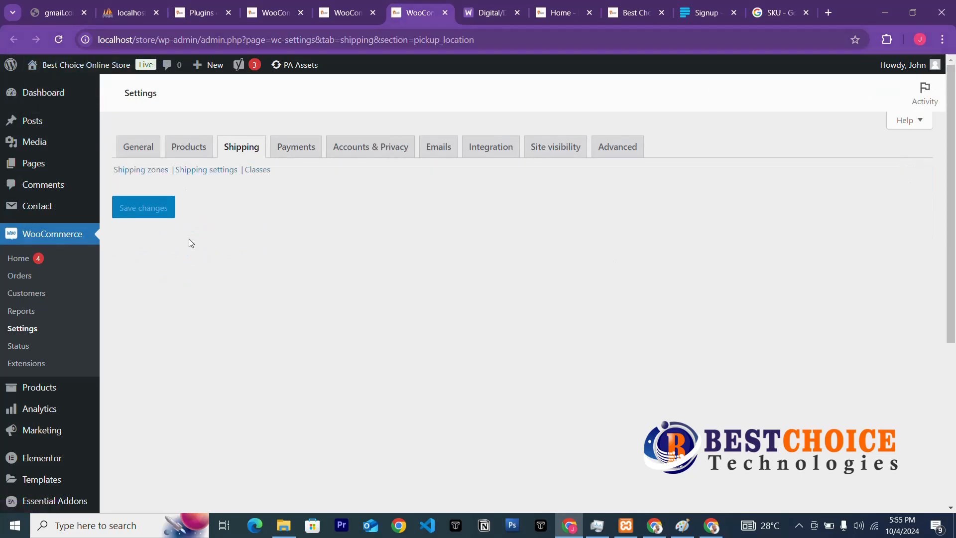
{"action": "left_click", "coordinate": [144, 171]}
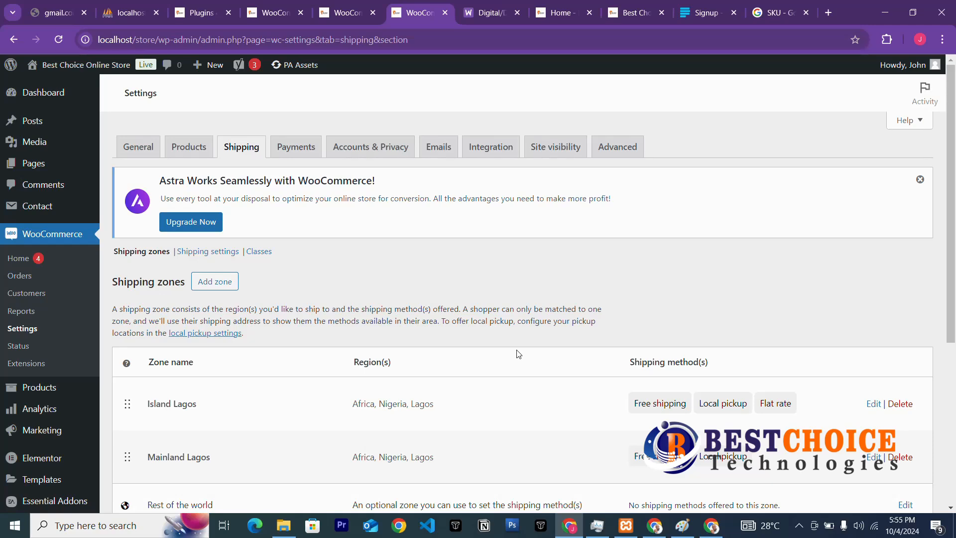
{"action": "scroll", "coordinate": [518, 354], "scroll_direction": "down", "scroll_amount": 3}
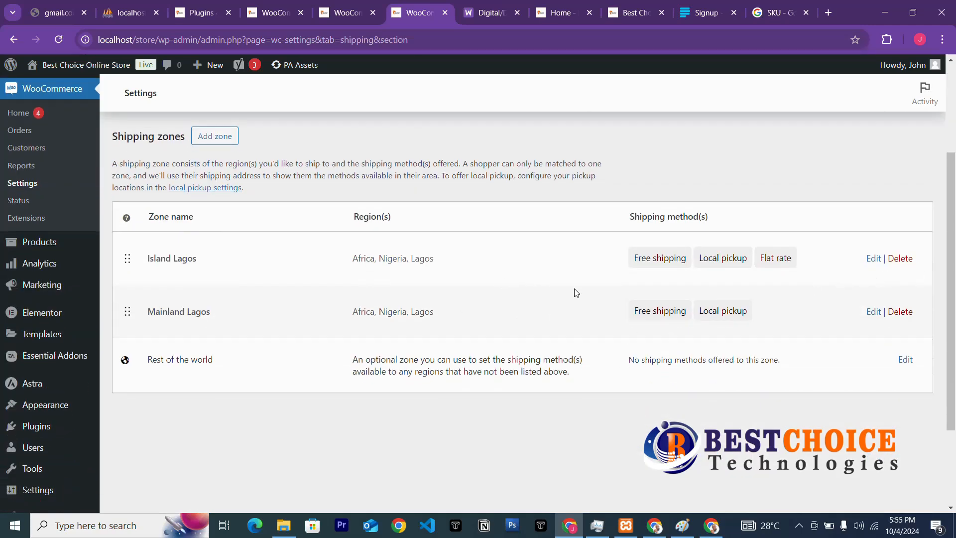
{"action": "left_click", "coordinate": [875, 261]}
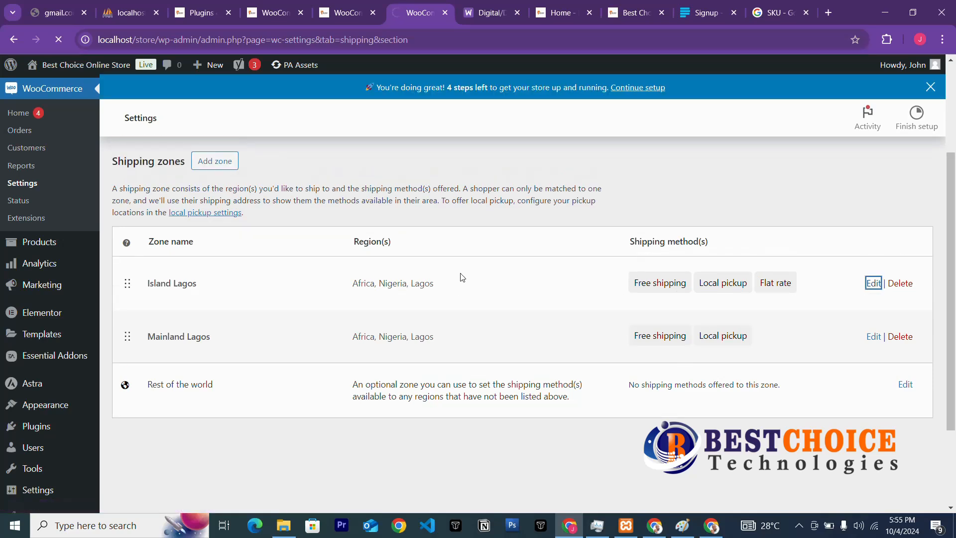
{"action": "left_click", "coordinate": [207, 214]}
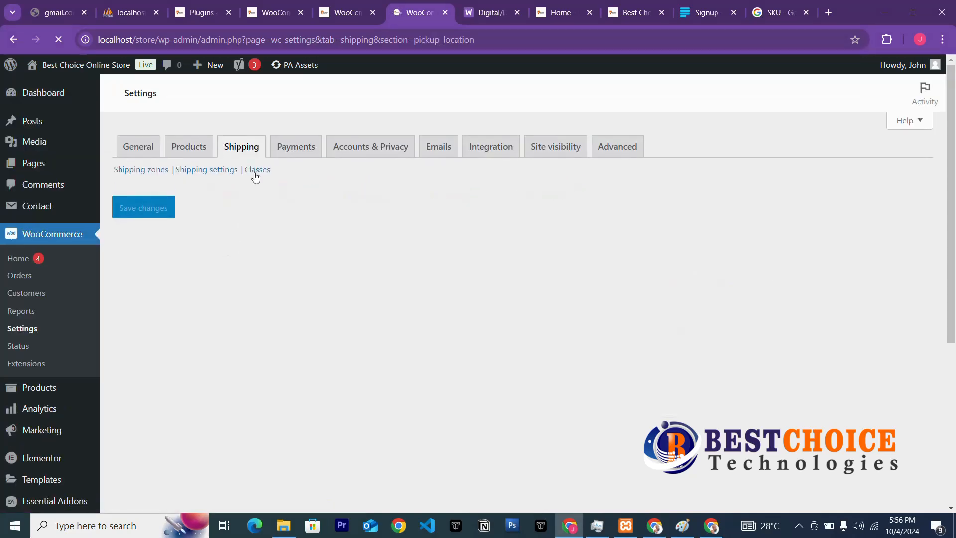
Open the Shipping settings page with the calculator, destination and debug mode options.
{"action": "left_click", "coordinate": [224, 174]}
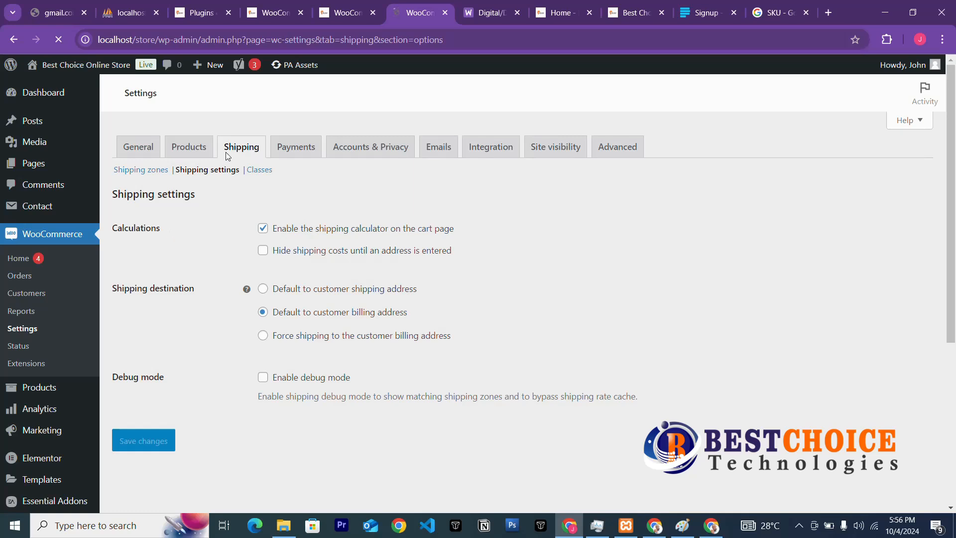
In the other tab, dismiss the Astra notice and view the Island Lagos and Mainland Lagos zones.
{"action": "left_click", "coordinate": [342, 9]}
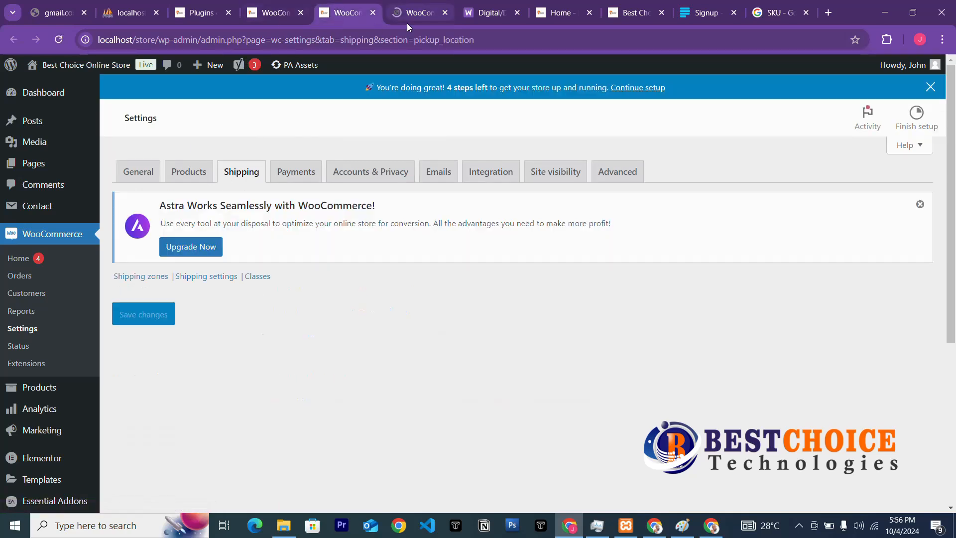
{"action": "left_click", "coordinate": [920, 205]}
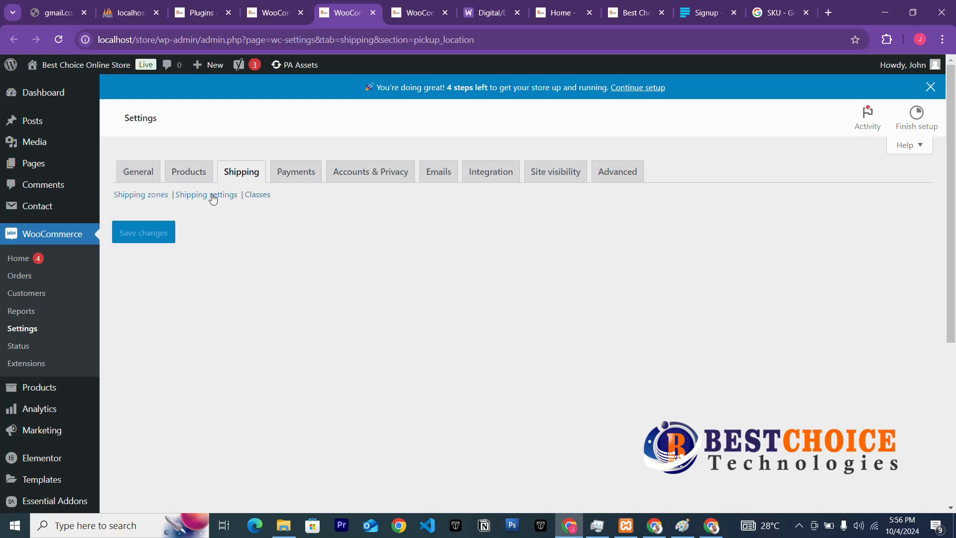
{"action": "left_click", "coordinate": [145, 199]}
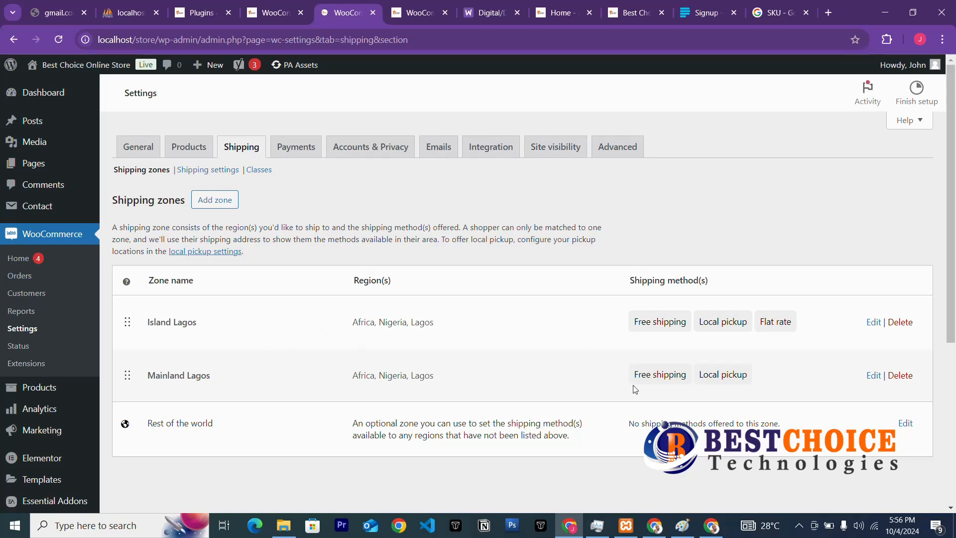
{"action": "scroll", "coordinate": [635, 389], "scroll_direction": "down", "scroll_amount": 3}
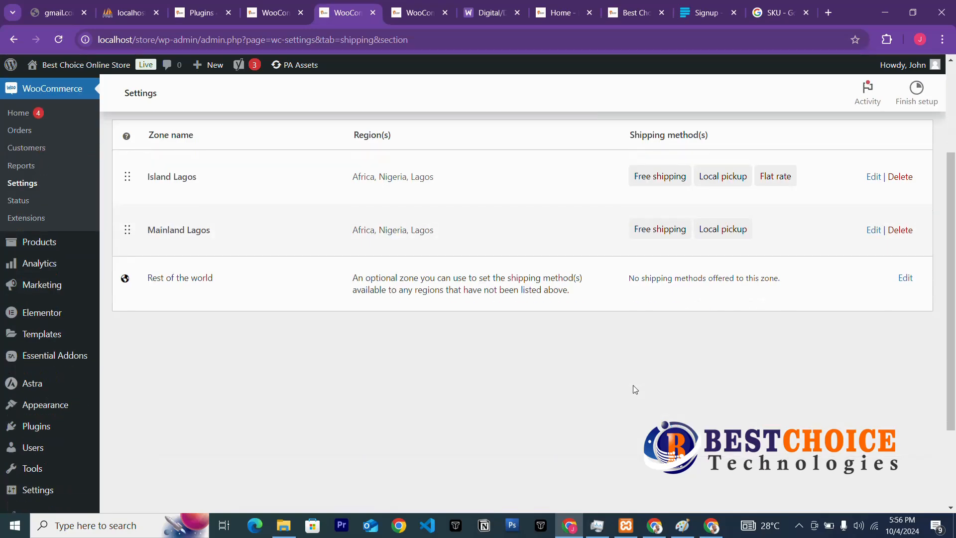
{"action": "scroll", "coordinate": [522, 277], "scroll_direction": "up", "scroll_amount": 3}
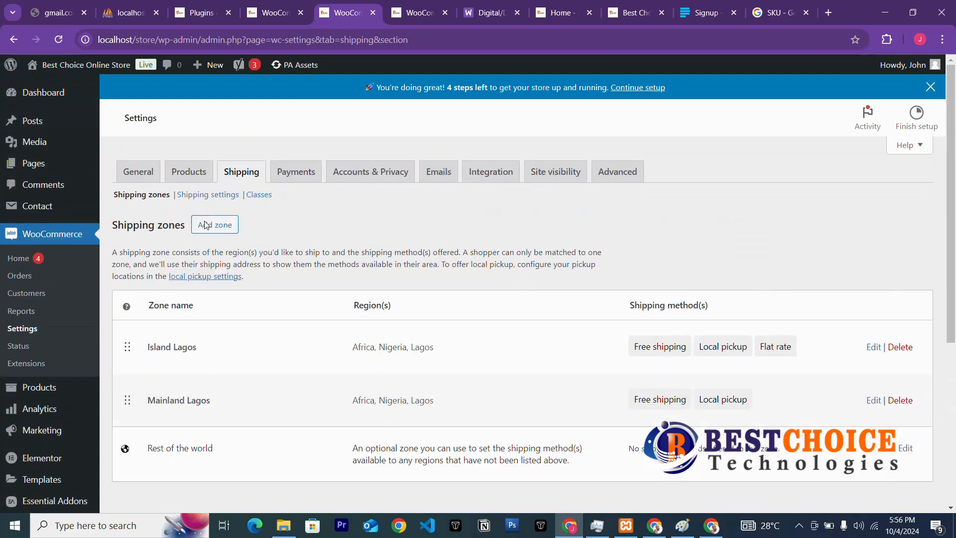
Close the '4 steps left' setup banner and show the Shipping settings page in this tab.
{"action": "left_click", "coordinate": [209, 282]}
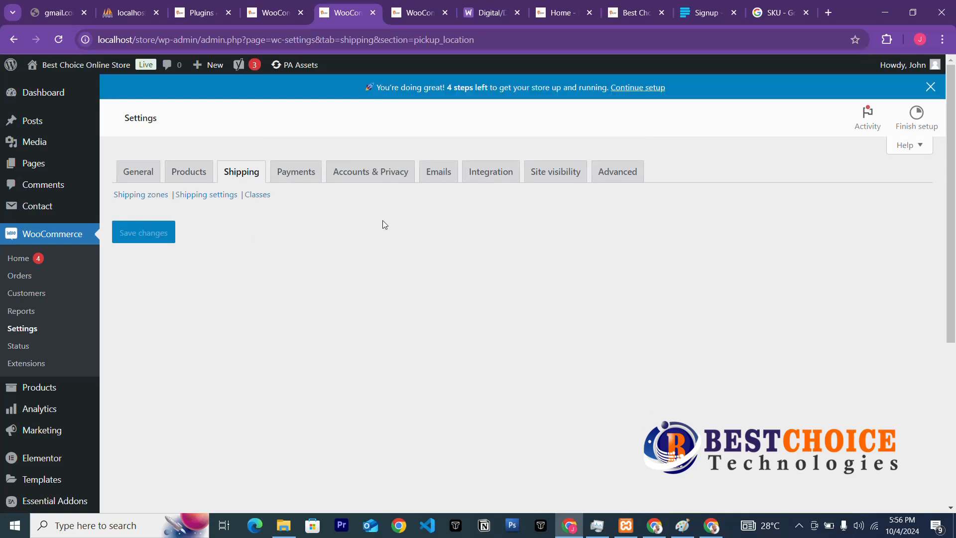
{"action": "left_click", "coordinate": [930, 88]}
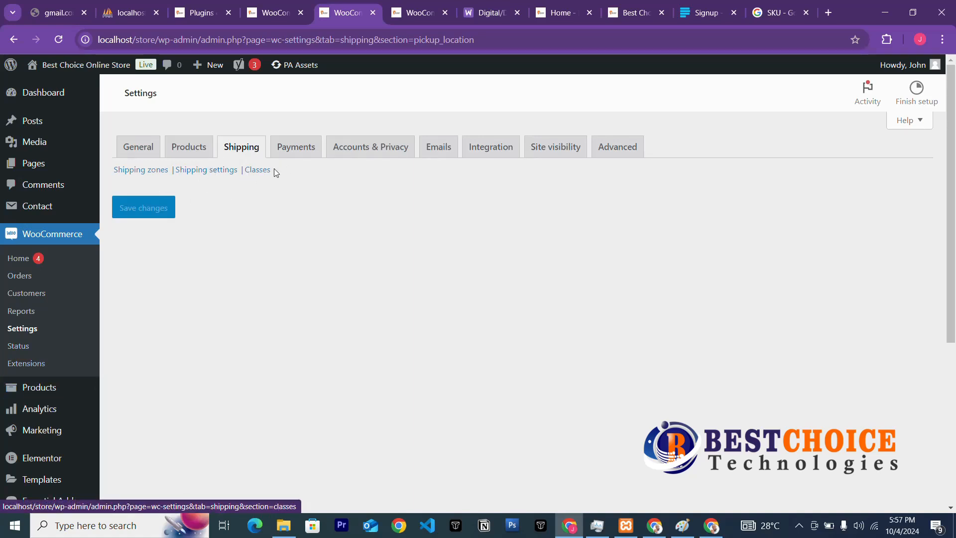
{"action": "left_click", "coordinate": [216, 171]}
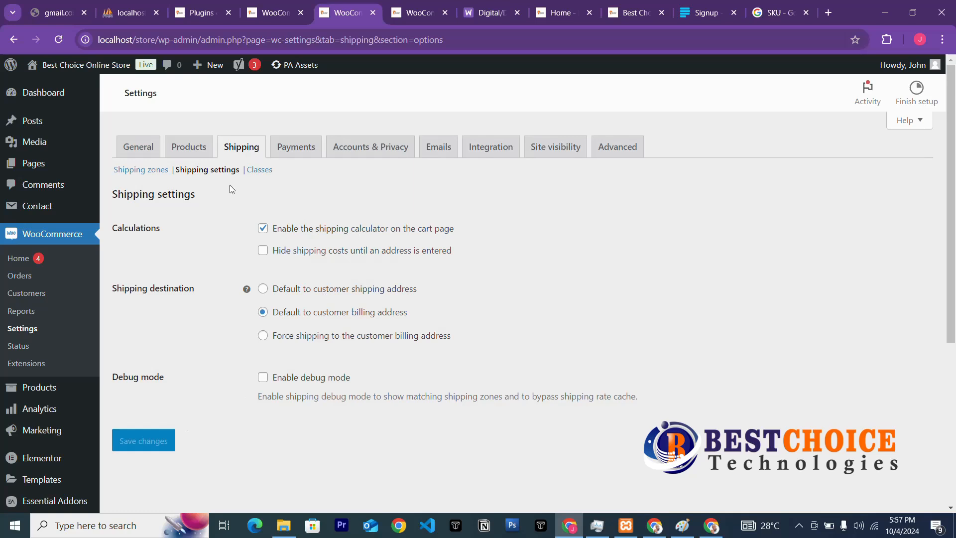
Create shipping class 'Frigile' with slug fragile and description 'Products that are fragile'.
{"action": "left_click", "coordinate": [254, 170]}
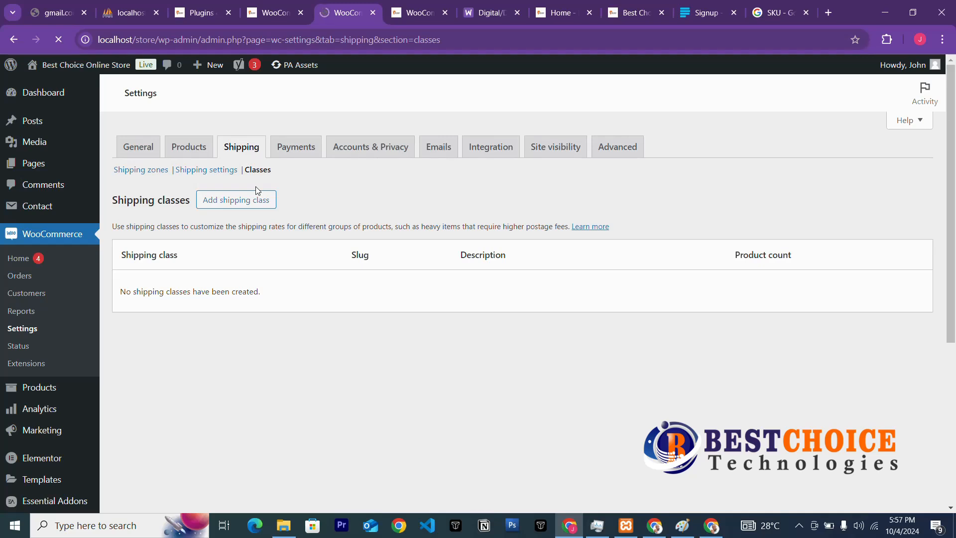
{"action": "left_click", "coordinate": [227, 206]}
{"action": "left_click", "coordinate": [374, 217]}
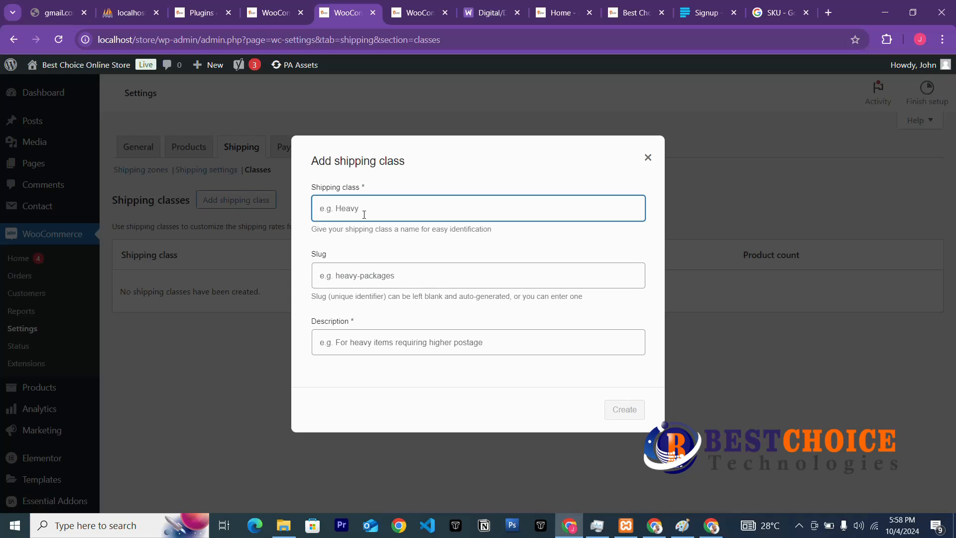
{"action": "type", "text": "Frigile"}
{"action": "left_click", "coordinate": [402, 278]}
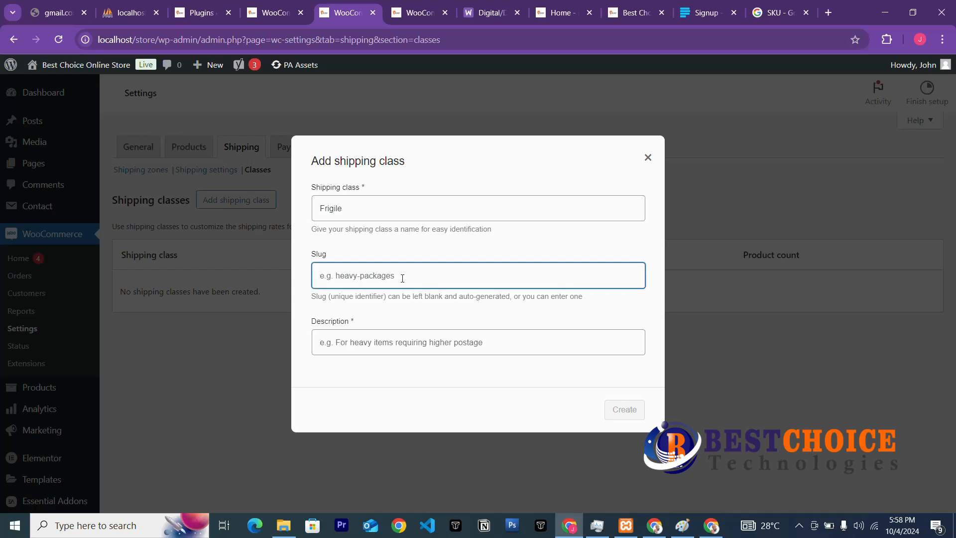
{"action": "type", "text": "fragile"}
{"action": "left_click", "coordinate": [428, 345]}
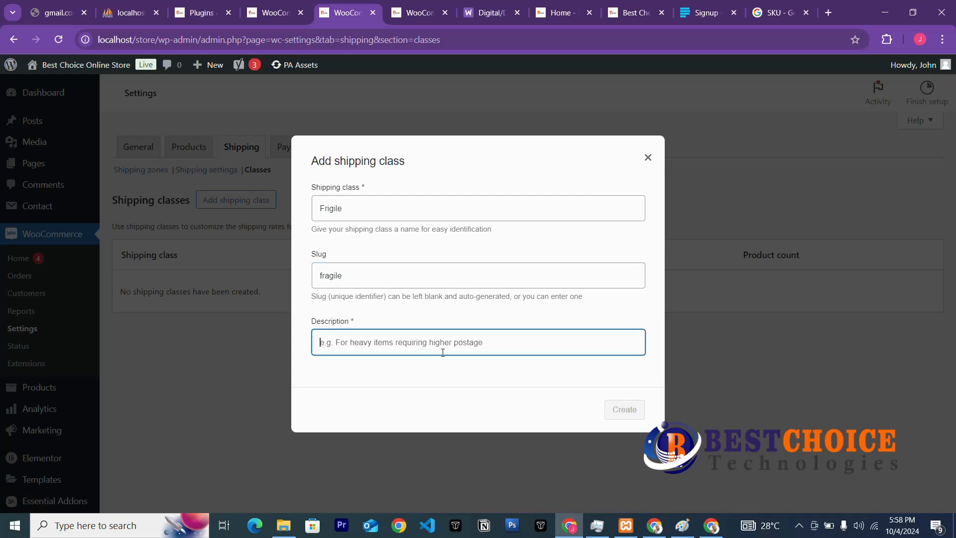
{"action": "type", "text": "Pr"}
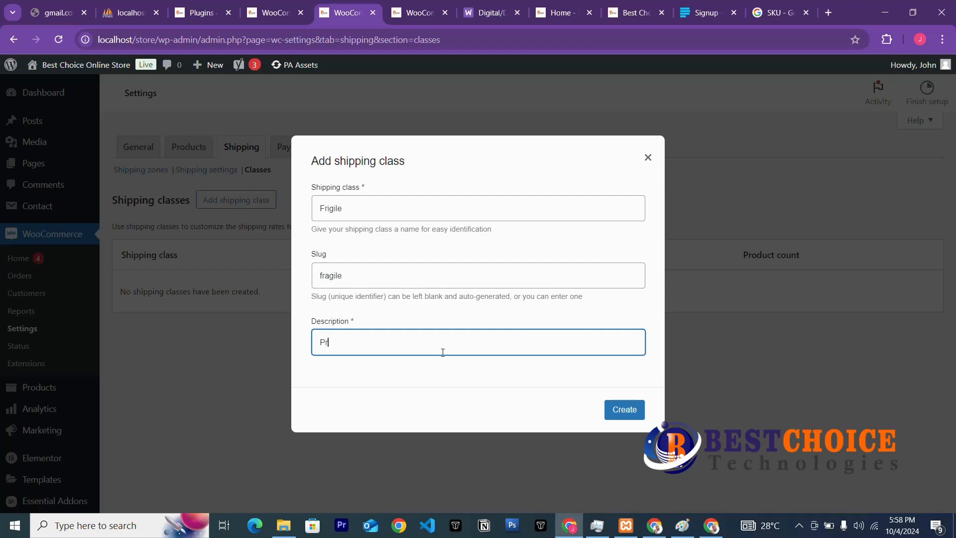
{"action": "type", "text": "oducts that are fragile"}
{"action": "left_click", "coordinate": [625, 410]}
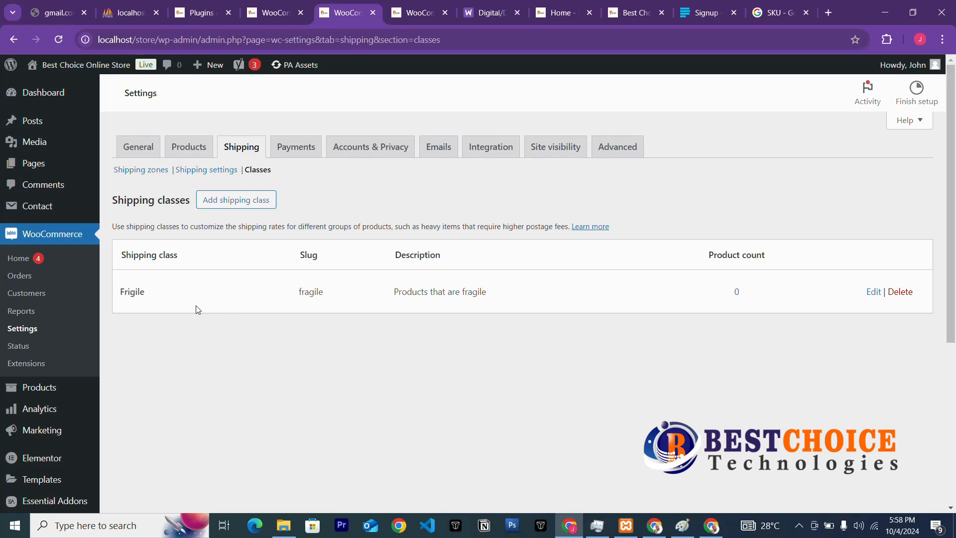
Add a Heavy shipping class (slug heavy, description 'heavy products'), then go to Payments settings.
{"action": "left_click", "coordinate": [231, 201]}
{"action": "left_click", "coordinate": [367, 208]}
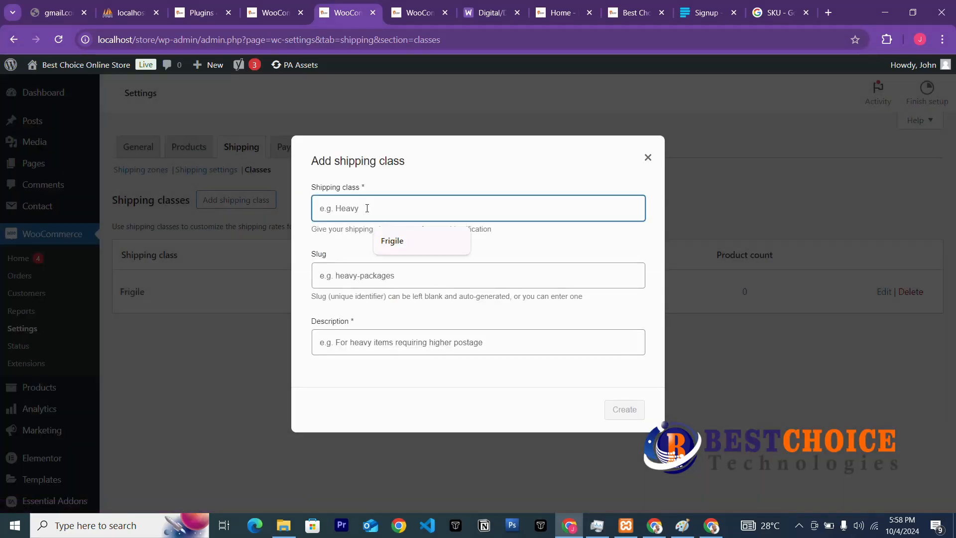
{"action": "type", "text": "Heav"}
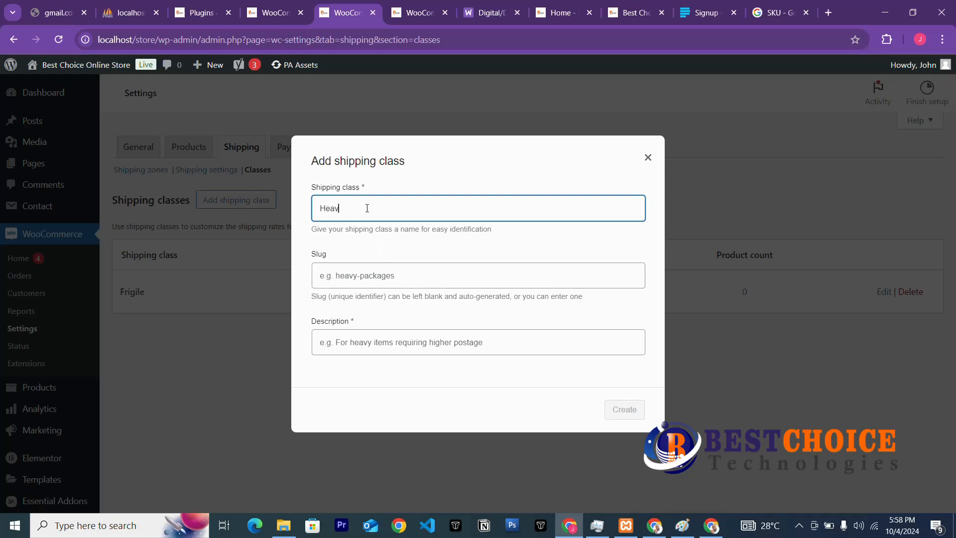
{"action": "type", "text": "u"}
{"action": "type", "text": "y"}
{"action": "left_click", "coordinate": [390, 267]}
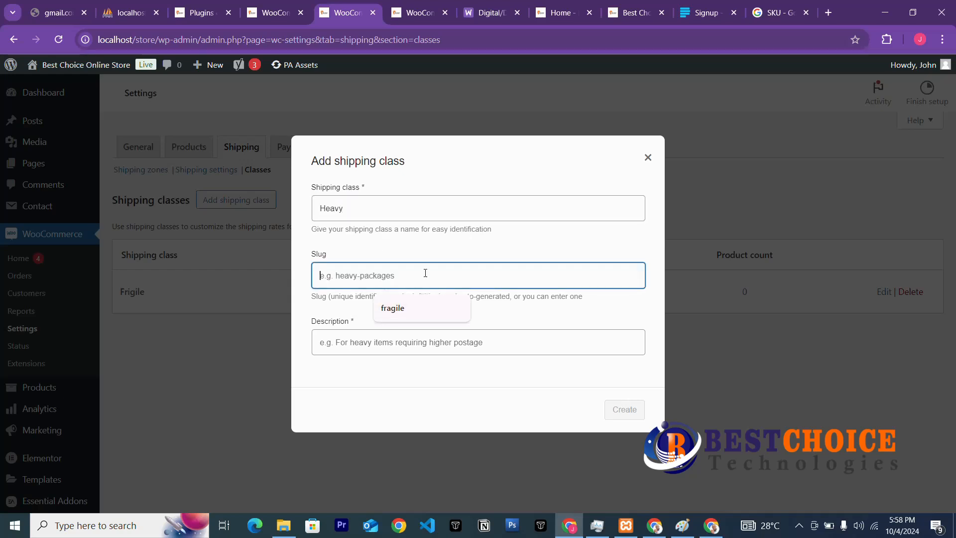
{"action": "type", "text": "heavy"}
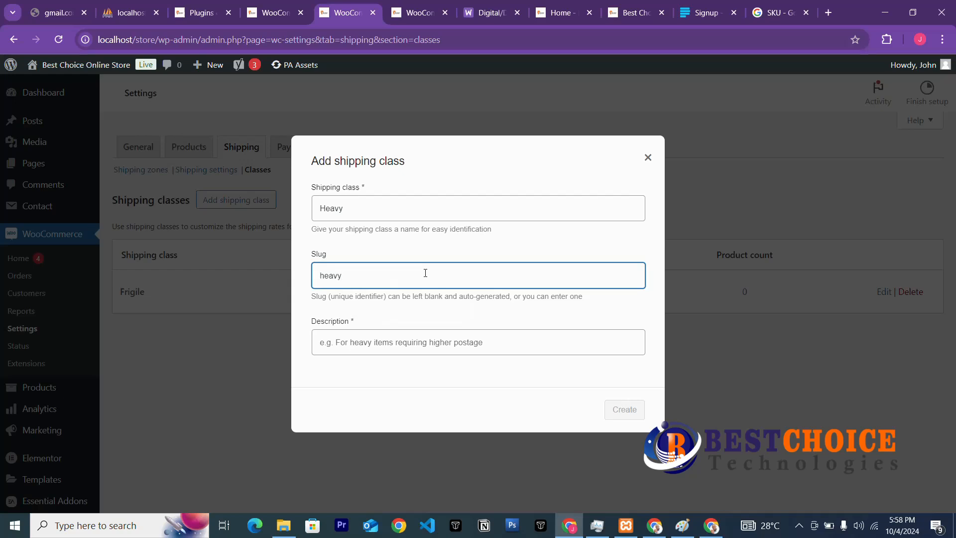
{"action": "left_click", "coordinate": [378, 340]}
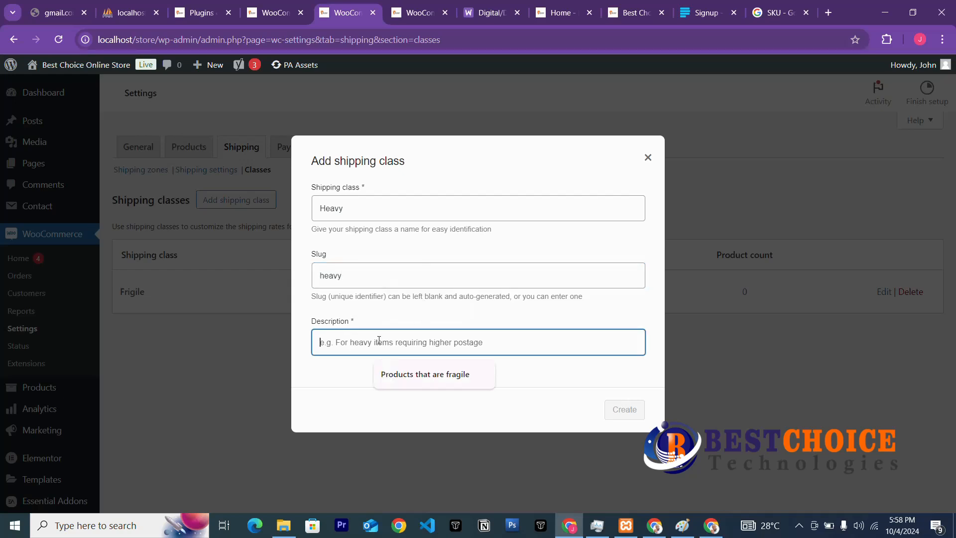
{"action": "type", "text": "heavy"}
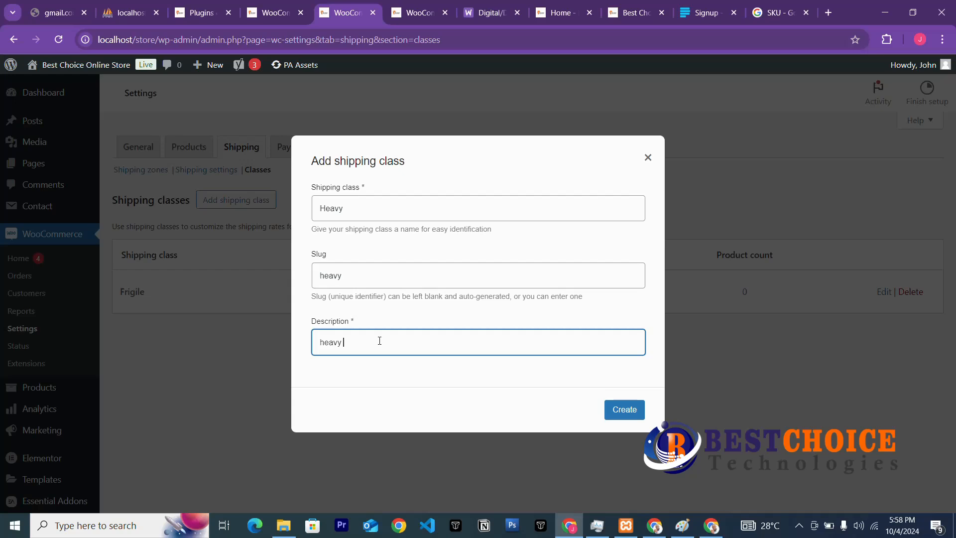
{"action": "type", "text": " products"}
{"action": "left_click", "coordinate": [624, 410]}
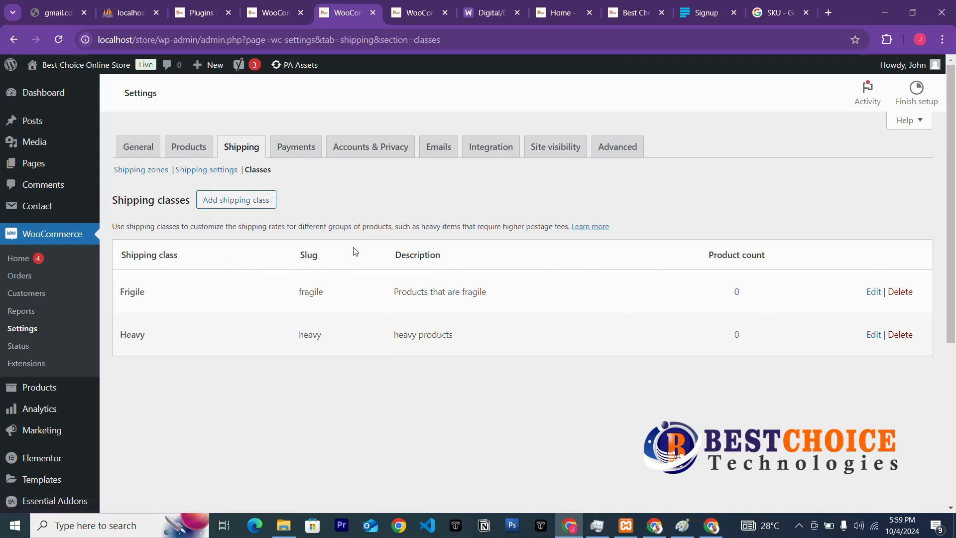
{"action": "left_click", "coordinate": [297, 150]}
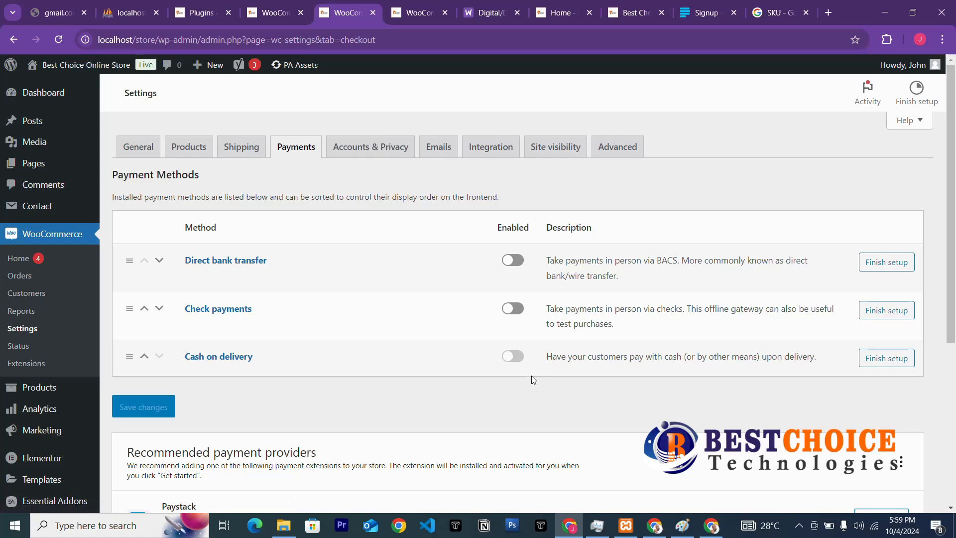
Switch the Cash on delivery payment method to Enabled.
{"action": "left_click", "coordinate": [514, 358]}
From the store home tab, go to the admin Dashboard and open the installed Plugins page.
{"action": "left_click", "coordinate": [410, 19]}
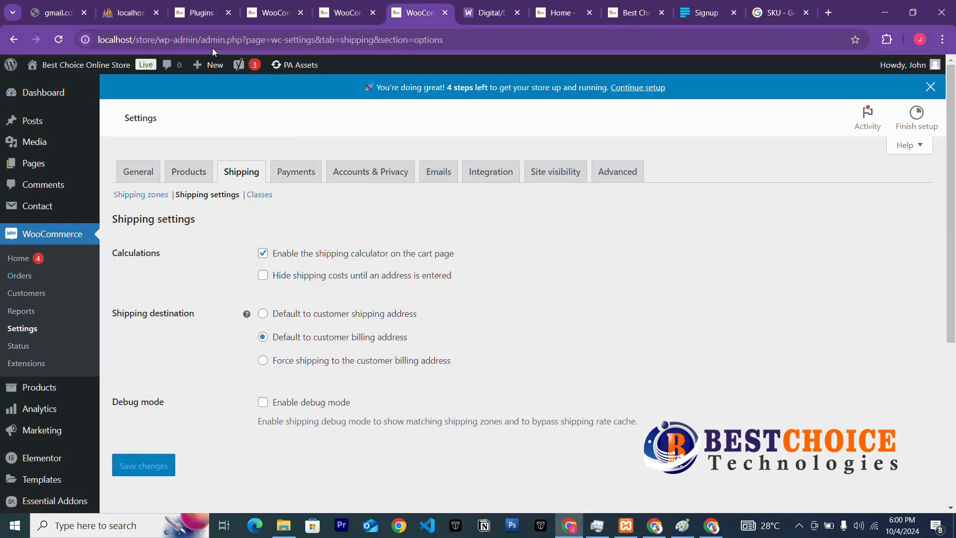
{"action": "left_click", "coordinate": [488, 13]}
{"action": "left_click", "coordinate": [550, 14]}
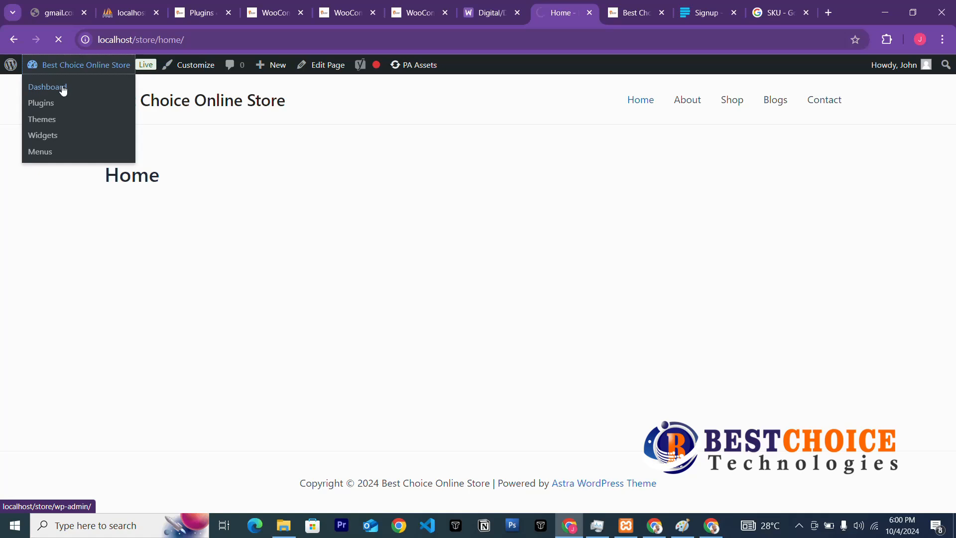
{"action": "left_click", "coordinate": [142, 69]}
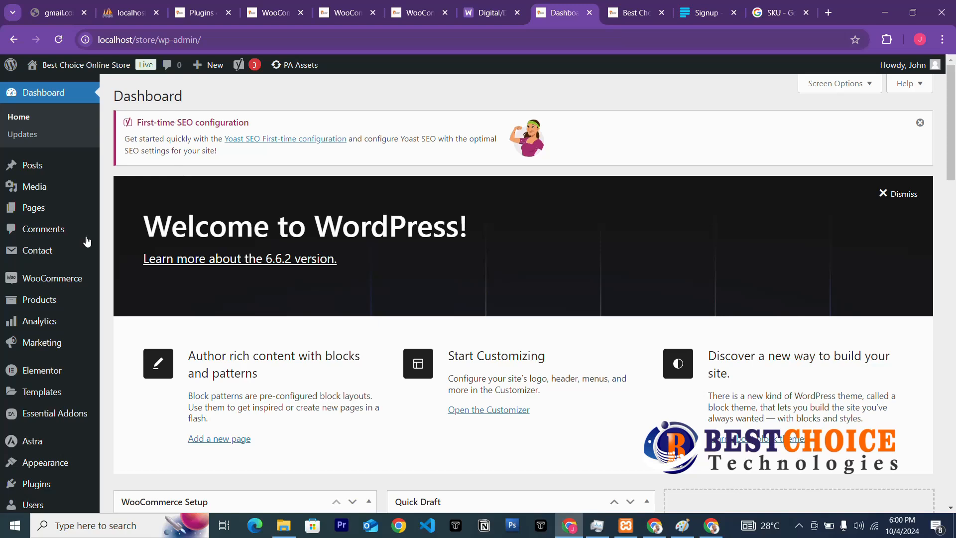
{"action": "left_click", "coordinate": [39, 487]}
{"action": "mouse_move", "coordinate": [95, 445]}
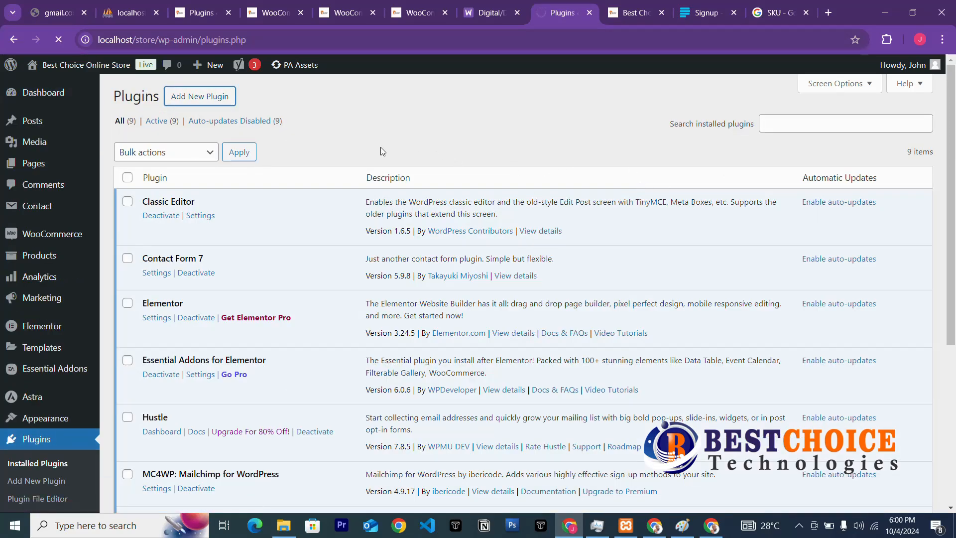
Search Add Plugins for 'paystack', then install and activate Paystack WooCommerce Payment Gateway.
{"action": "left_click", "coordinate": [206, 98]}
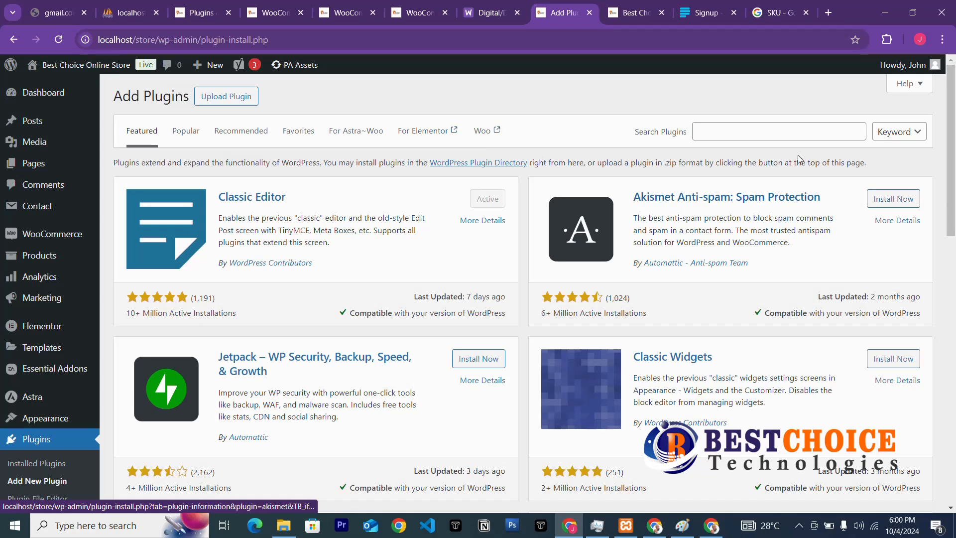
{"action": "left_click", "coordinate": [770, 129]}
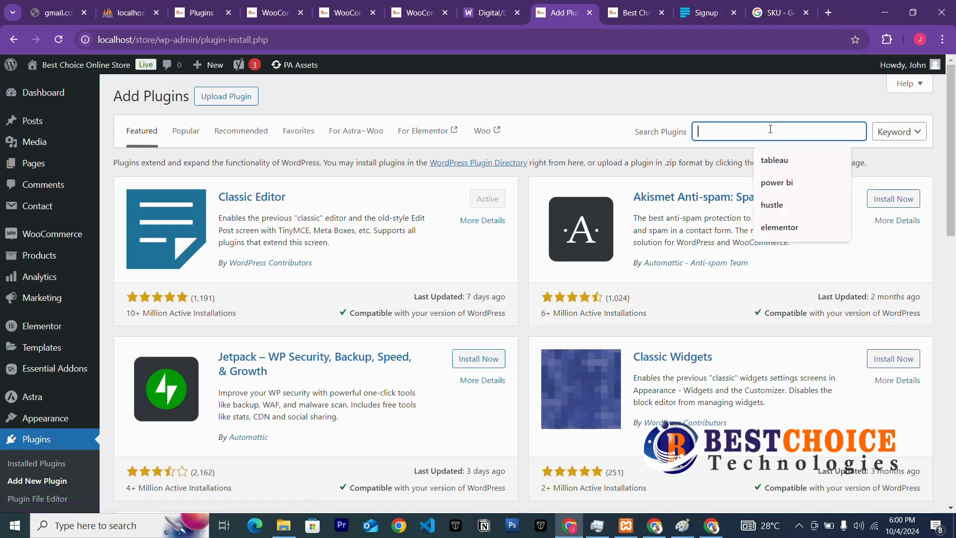
{"action": "type", "text": "pa"}
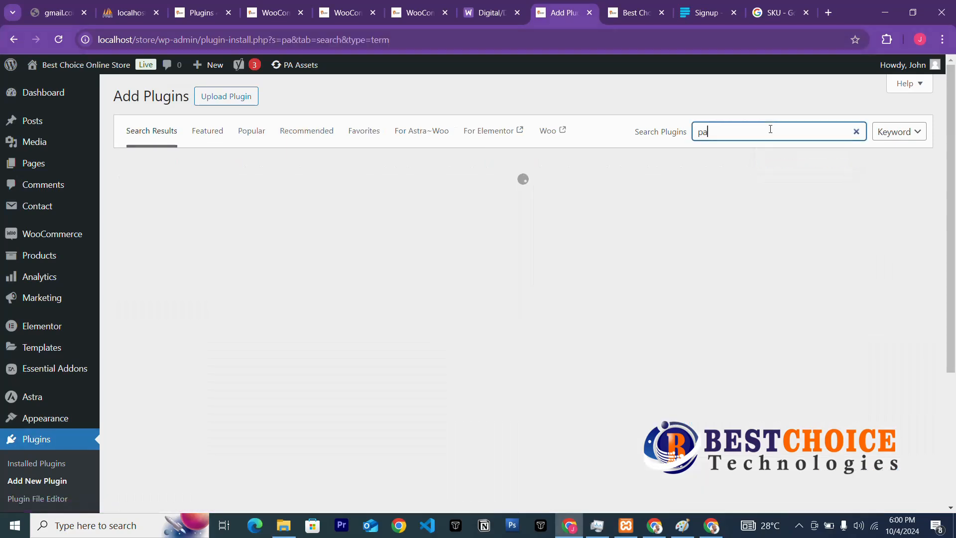
{"action": "type", "text": "ystack"}
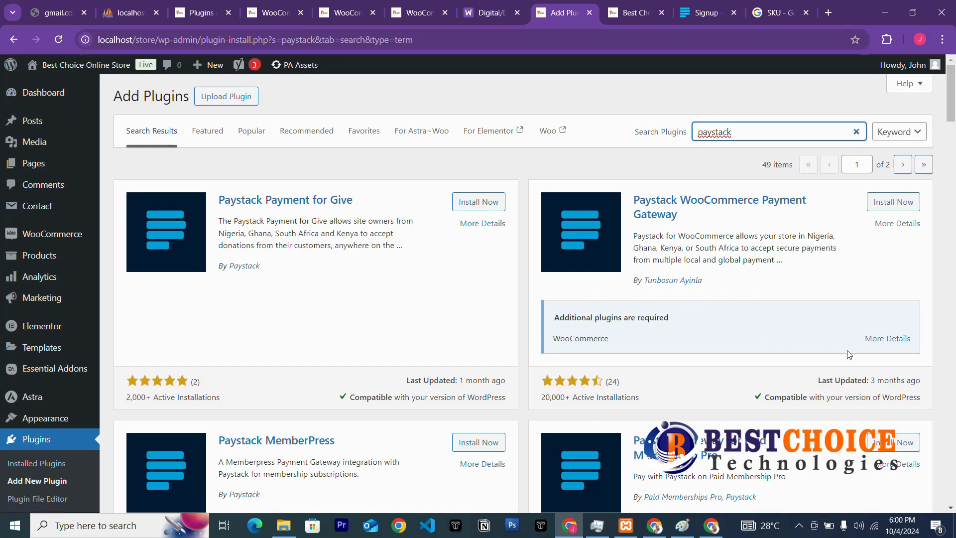
{"action": "left_click", "coordinate": [891, 203]}
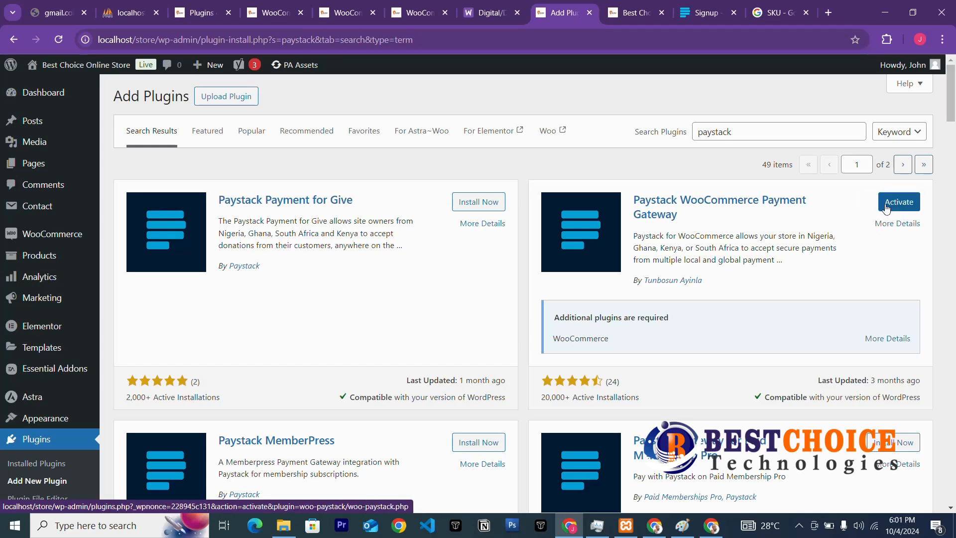
{"action": "left_click", "coordinate": [893, 201]}
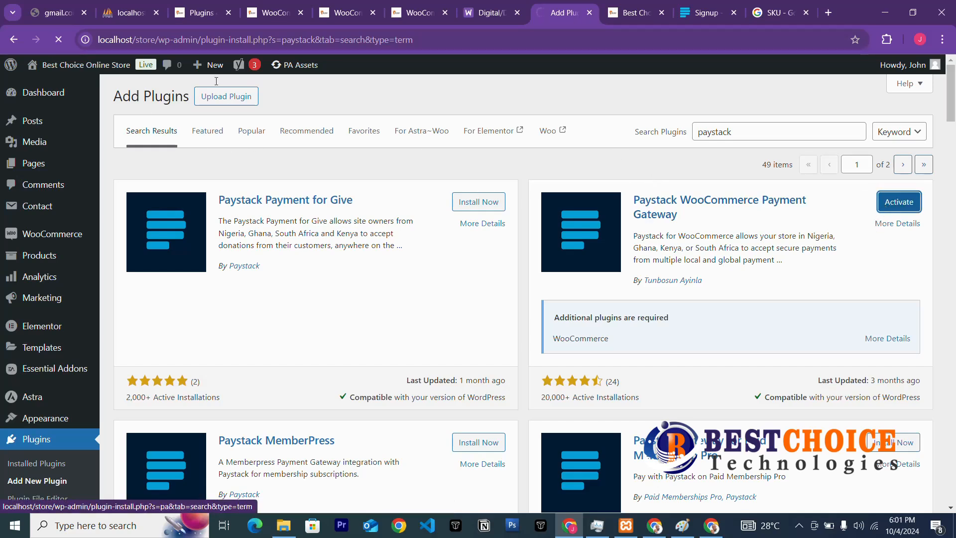
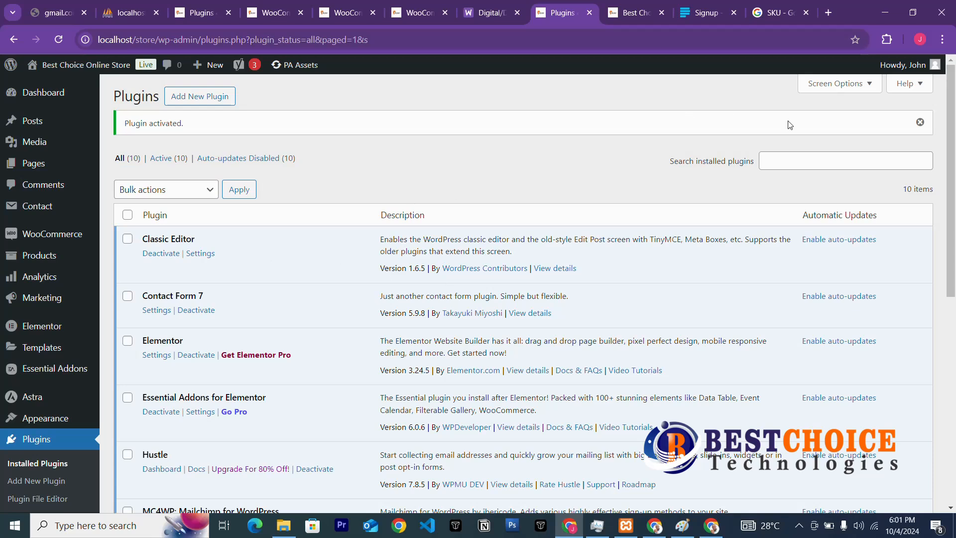
Go from the installed Plugins page to Add New Plugin.
{"action": "left_click", "coordinate": [209, 97]}
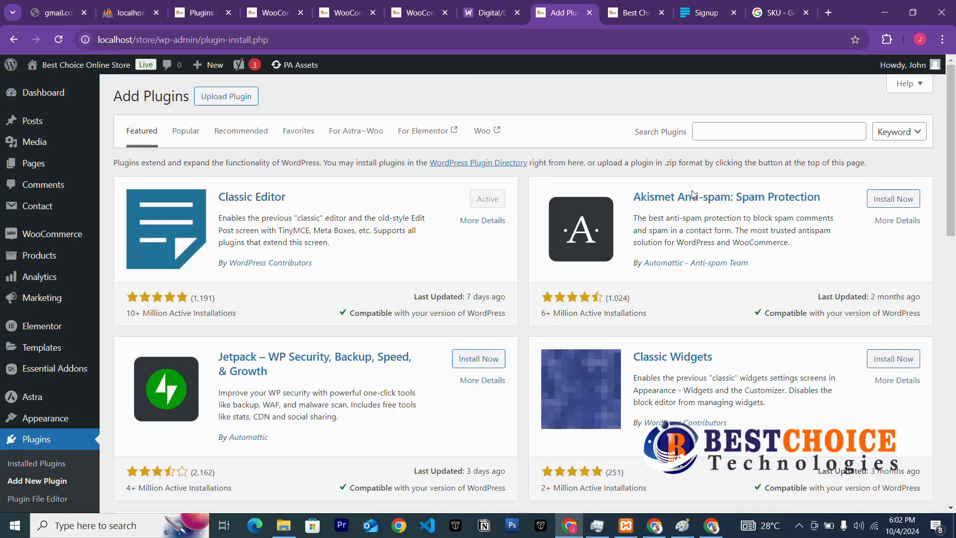
Search the plugin directory for 'paypal', then install and activate WooCommerce PayPal Payments.
{"action": "left_click", "coordinate": [726, 132]}
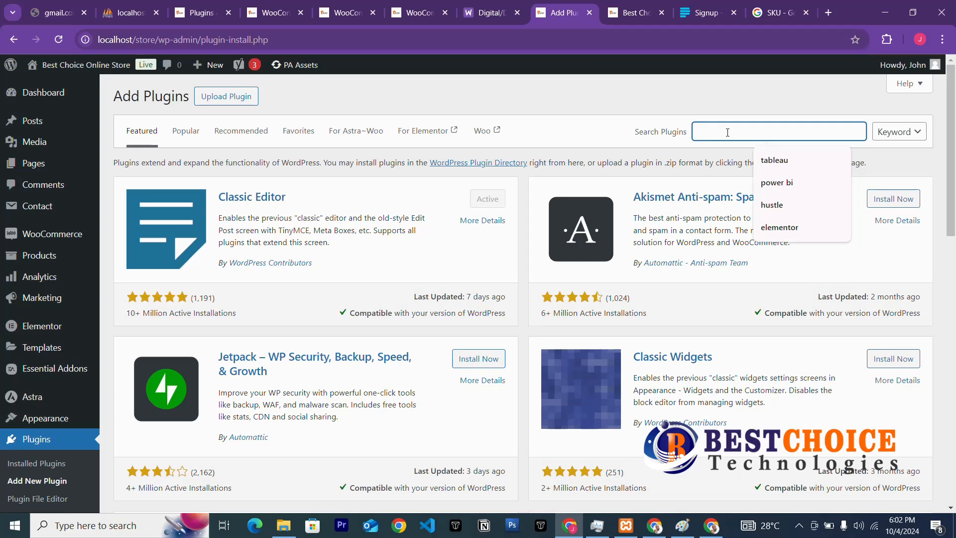
{"action": "type", "text": "paypa"}
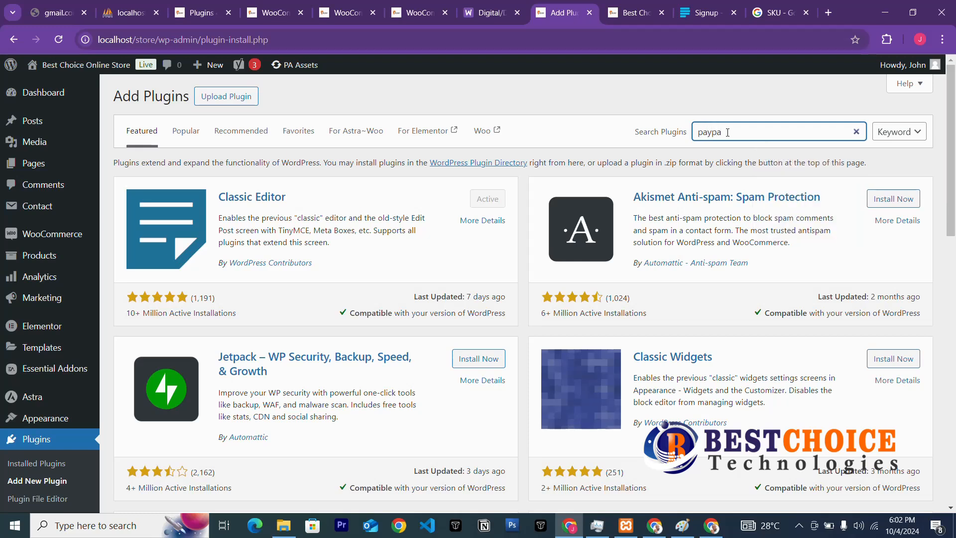
{"action": "type", "text": "l"}
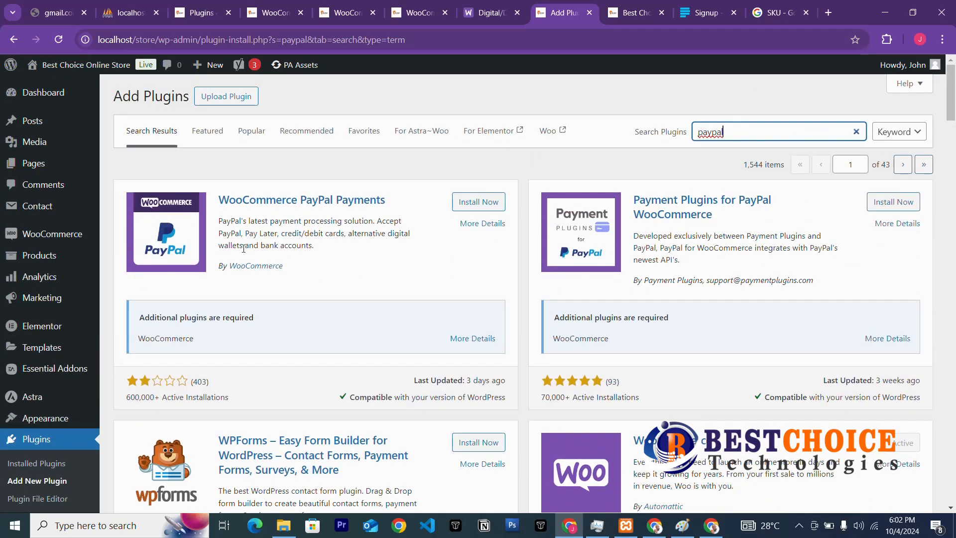
{"action": "left_click", "coordinate": [470, 203]}
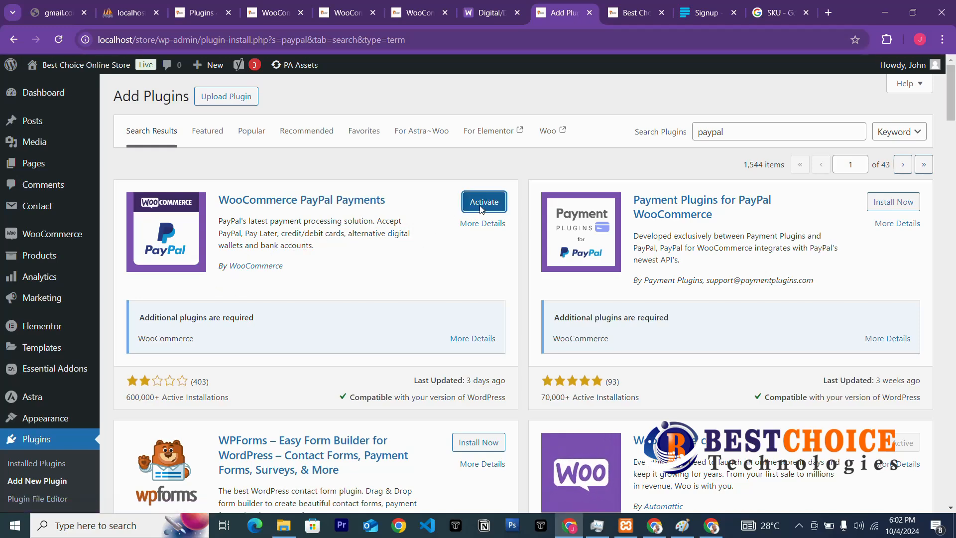
{"action": "left_click", "coordinate": [490, 206]}
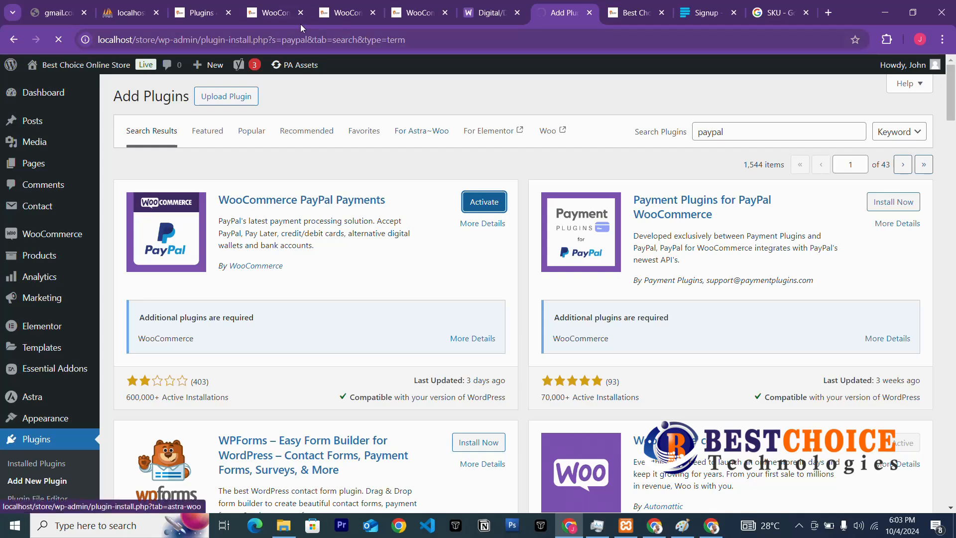
Reload WooCommerce payment settings and switch on the Paystack and PayPal payment methods.
{"action": "left_click", "coordinate": [343, 12]}
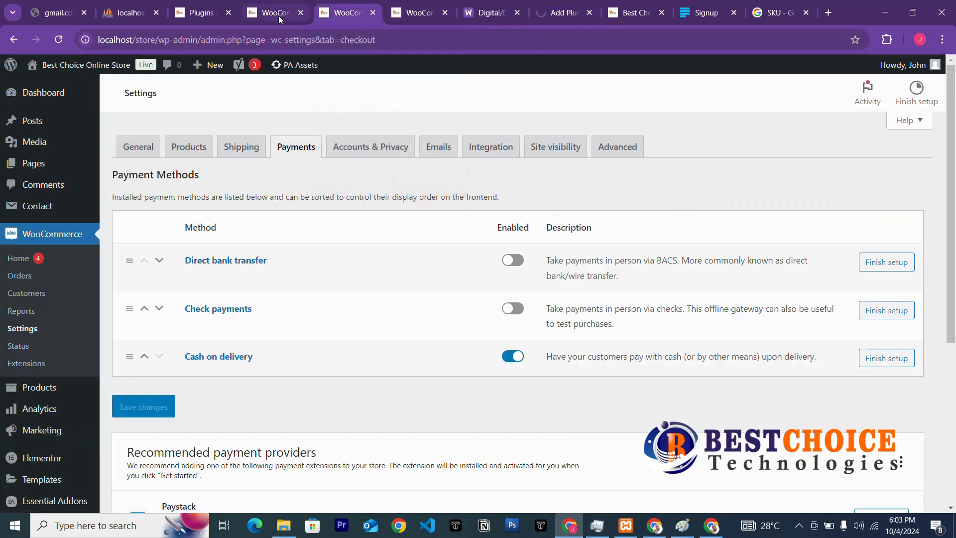
{"action": "left_click", "coordinate": [58, 40]}
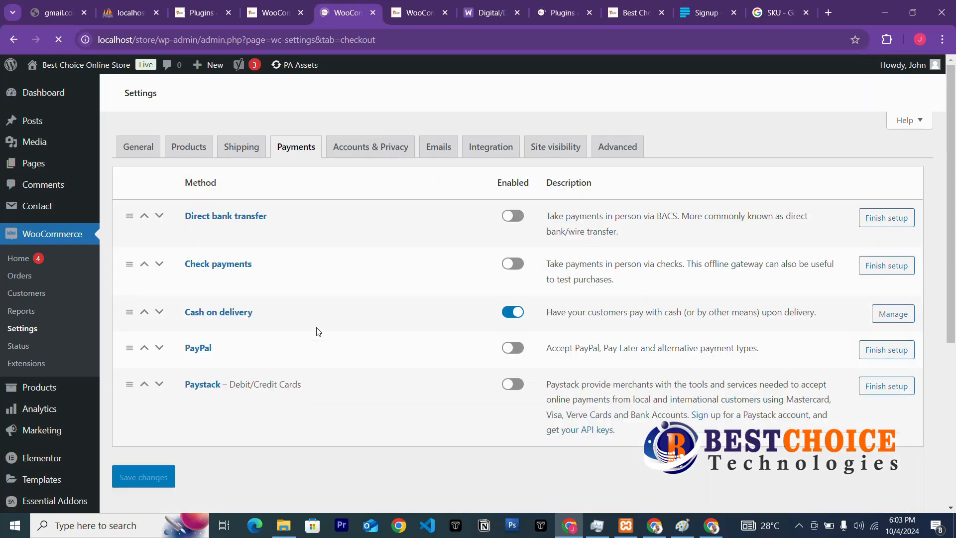
{"action": "scroll", "coordinate": [341, 390], "scroll_direction": "down", "scroll_amount": 3}
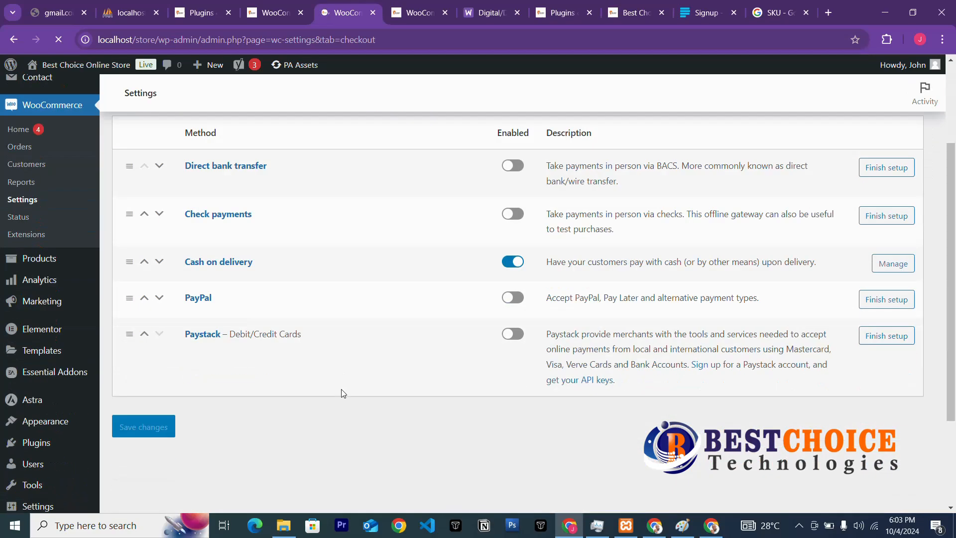
{"action": "left_click", "coordinate": [512, 321]}
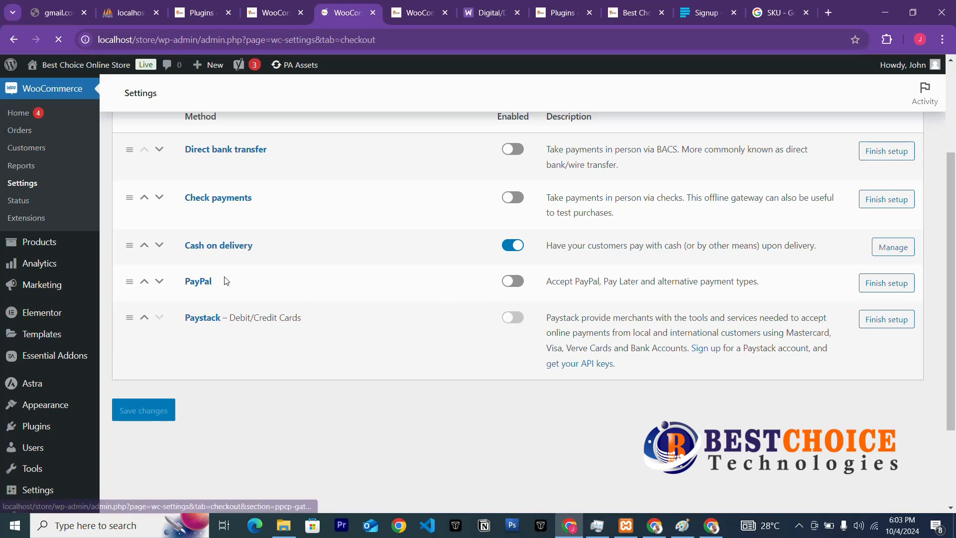
{"action": "left_click", "coordinate": [515, 284]}
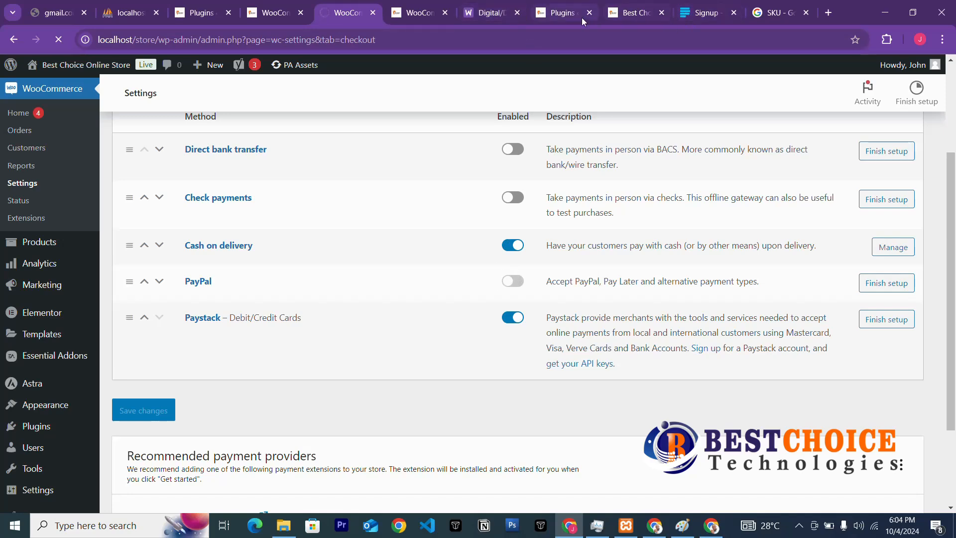
Return to the installed Plugins list, now showing 11 active plugins.
{"action": "left_click", "coordinate": [554, 18]}
{"action": "scroll", "coordinate": [433, 224], "scroll_direction": "down", "scroll_amount": 1}
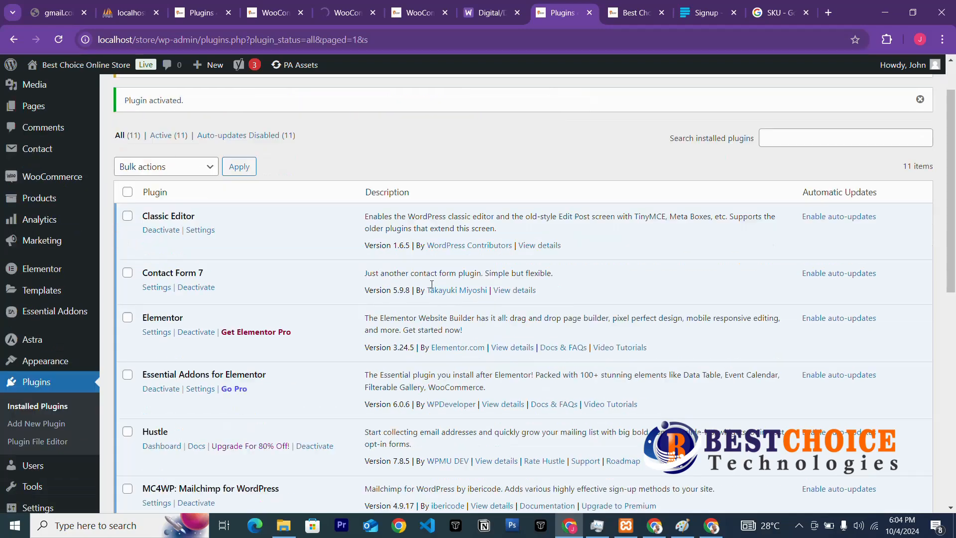
{"action": "scroll", "coordinate": [433, 224], "scroll_direction": "up", "scroll_amount": 1}
Return to the WooCommerce tab showing the PayPal Payments account setup page.
{"action": "left_click", "coordinate": [344, 13]}
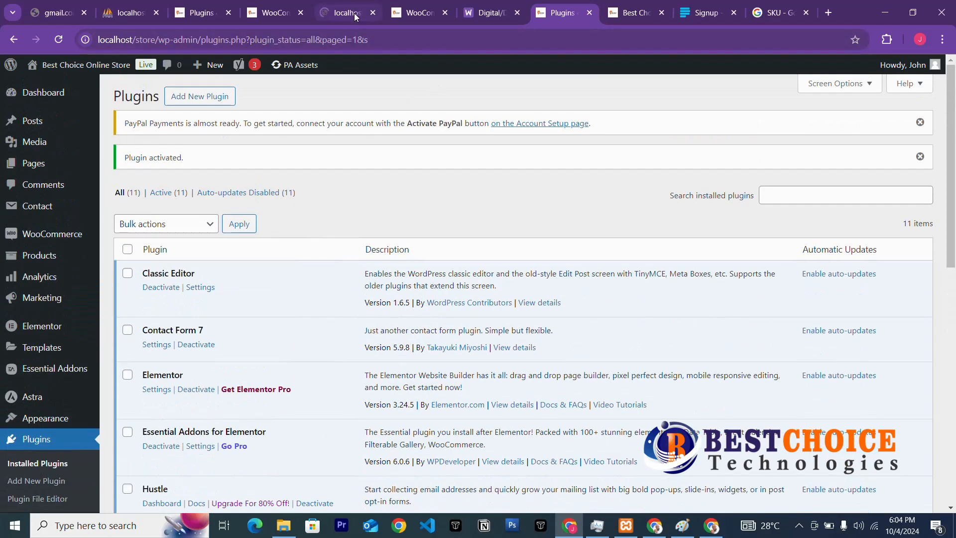
{"action": "scroll", "coordinate": [395, 306], "scroll_direction": "down", "scroll_amount": 3}
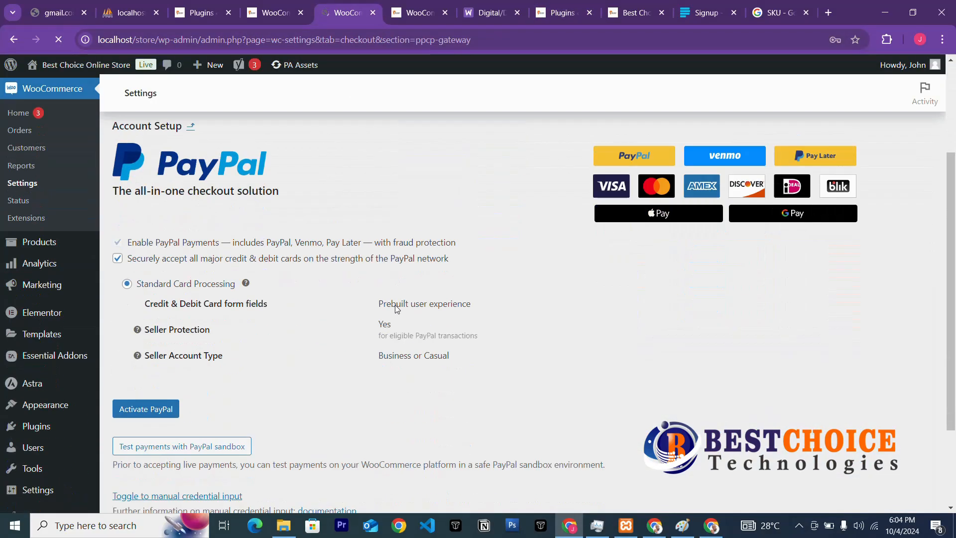
{"action": "scroll", "coordinate": [396, 307], "scroll_direction": "up", "scroll_amount": 3}
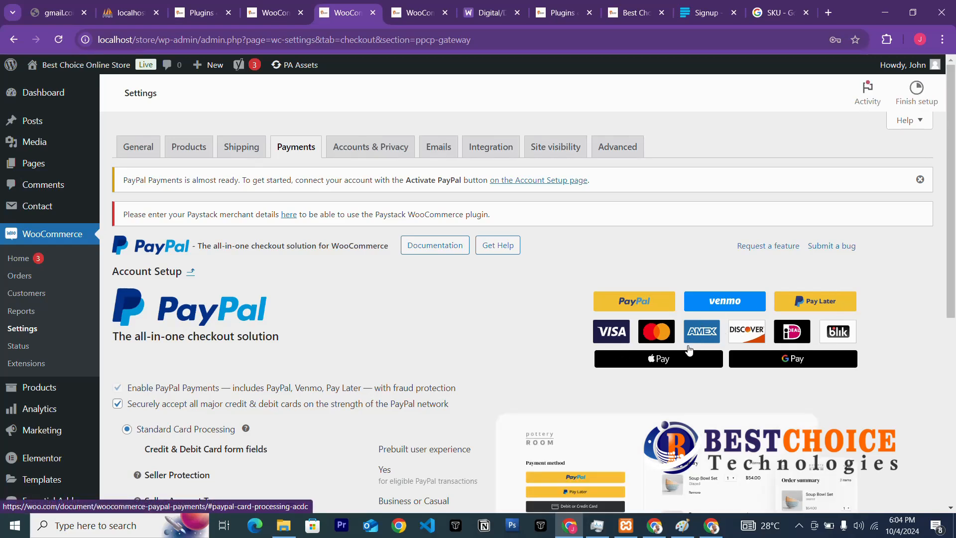
{"action": "right_click", "coordinate": [717, 334]}
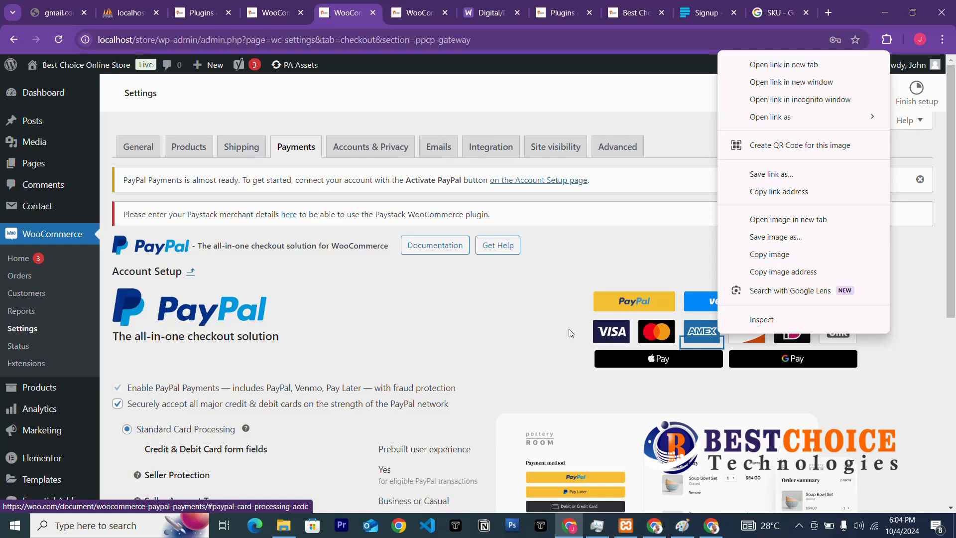
{"action": "left_click", "coordinate": [588, 319]}
{"action": "right_click", "coordinate": [587, 313]}
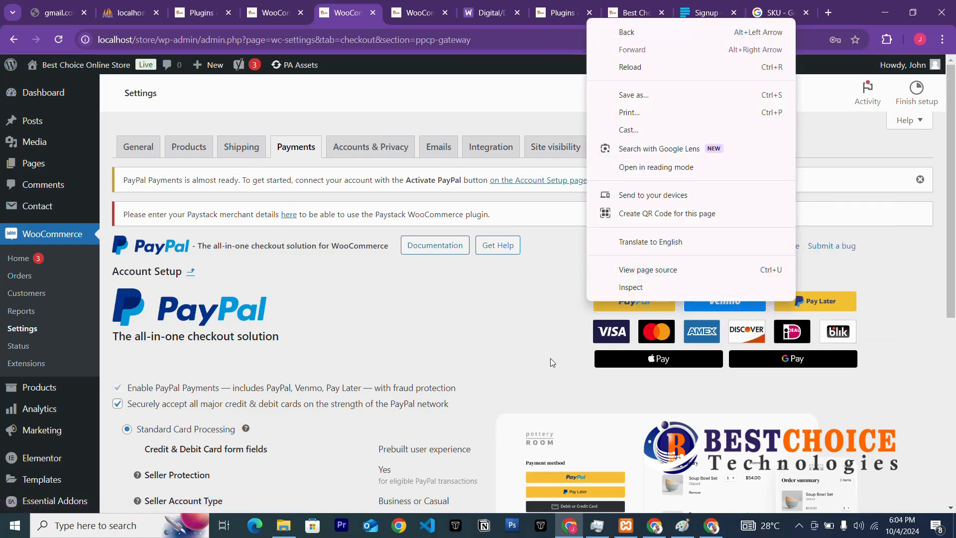
{"action": "left_click", "coordinate": [427, 340]}
Open the Paystack notice's merchant details 'here' link in a new browser tab.
{"action": "scroll", "coordinate": [254, 361], "scroll_direction": "down", "scroll_amount": 6}
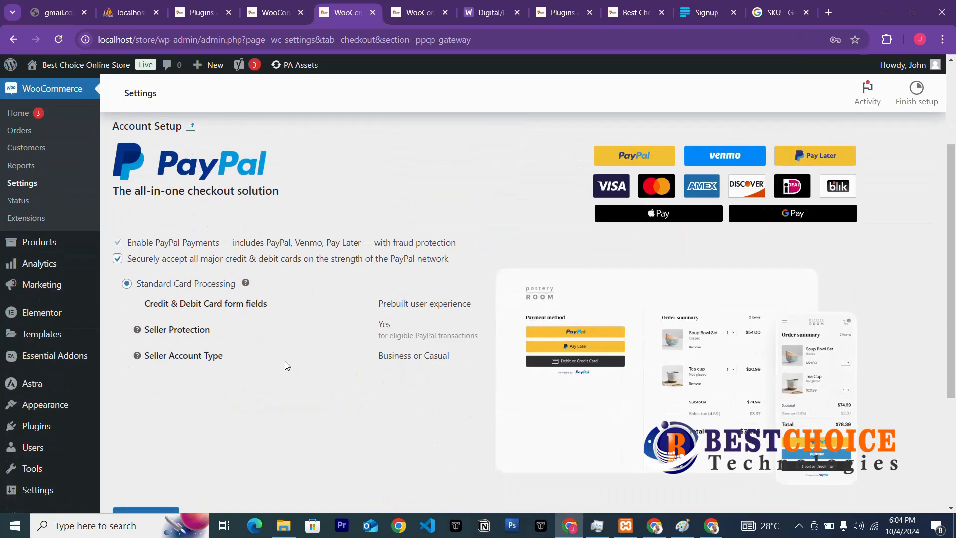
{"action": "scroll", "coordinate": [135, 312], "scroll_direction": "up", "scroll_amount": 3}
{"action": "scroll", "coordinate": [403, 324], "scroll_direction": "down", "scroll_amount": 3}
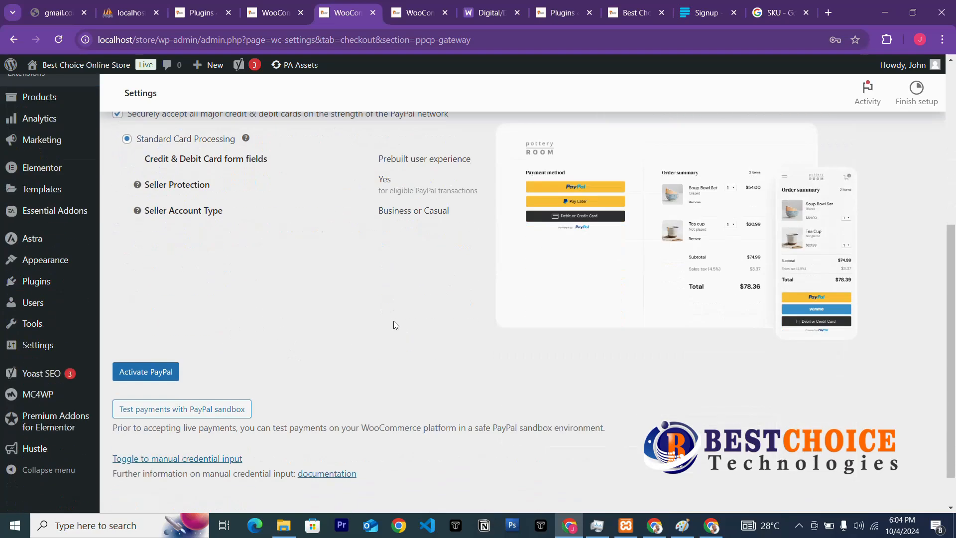
{"action": "scroll", "coordinate": [392, 324], "scroll_direction": "up", "scroll_amount": 6}
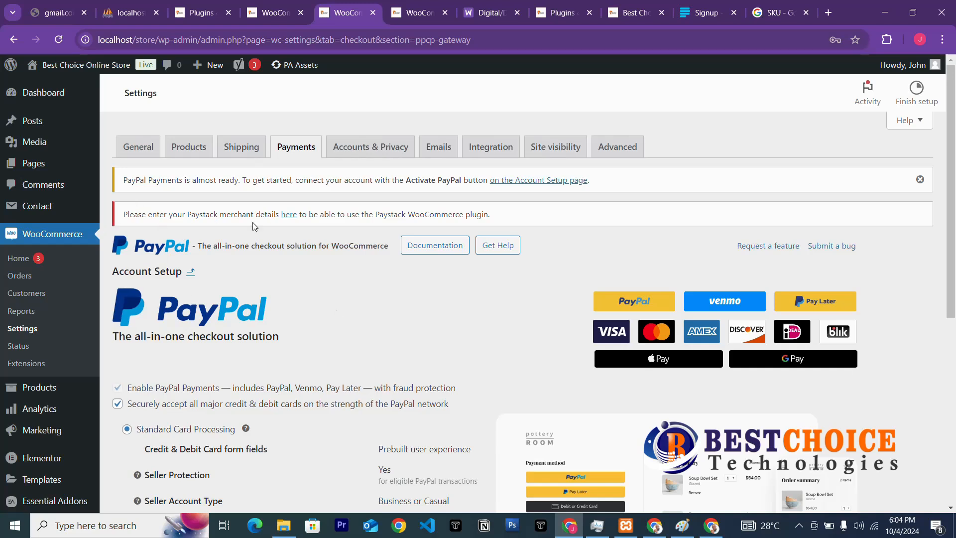
{"action": "right_click", "coordinate": [290, 219]}
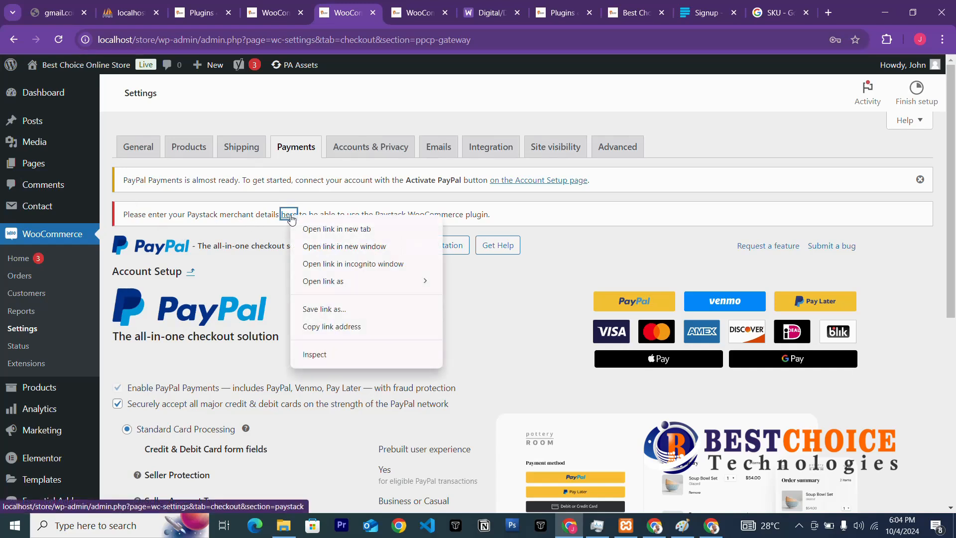
{"action": "left_click", "coordinate": [328, 229]}
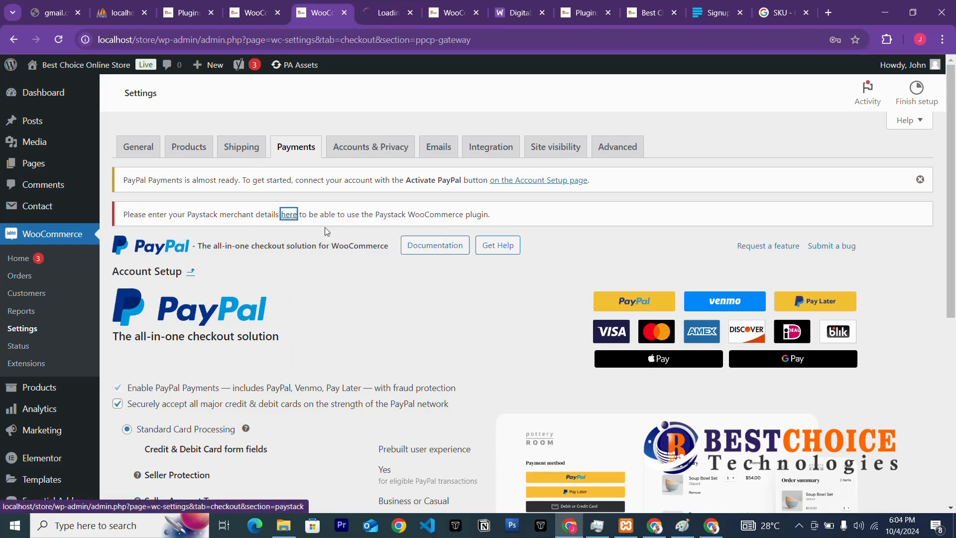
Check the Paystack gateway settings with test mode on, then move to the Paystack signup tab.
{"action": "left_click", "coordinate": [379, 15]}
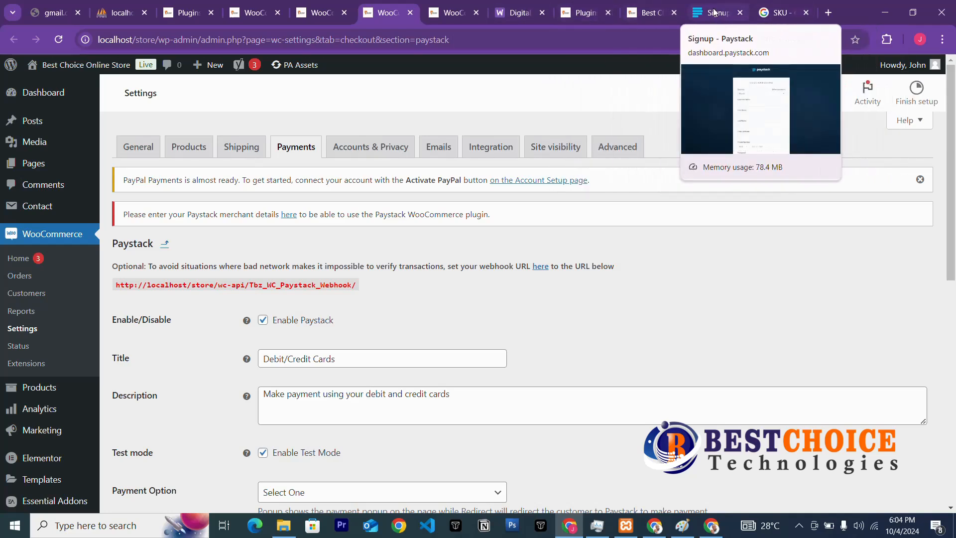
{"action": "left_click", "coordinate": [697, 14]}
{"action": "left_click", "coordinate": [609, 33]}
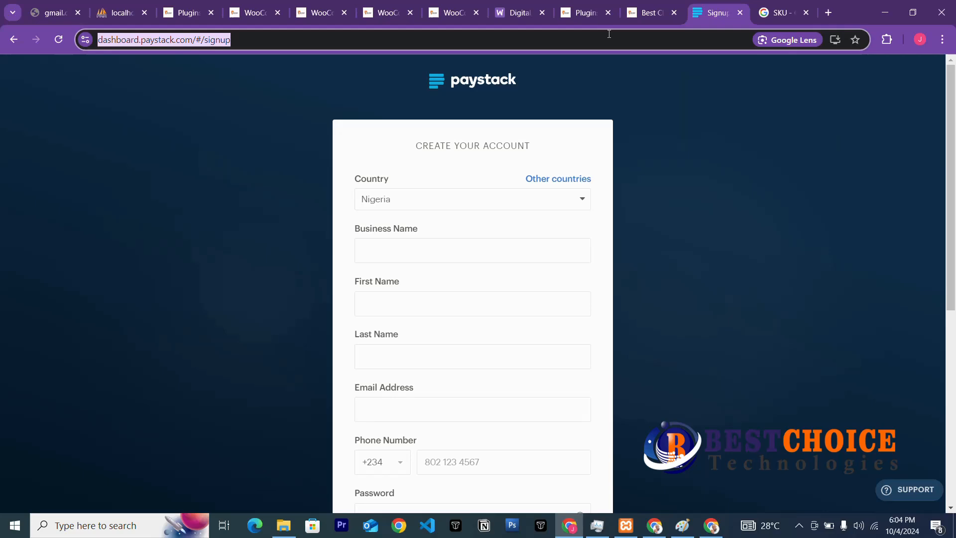
Search Google for 'paystack testing card' from the address bar.
{"action": "type", "text": "paystac"}
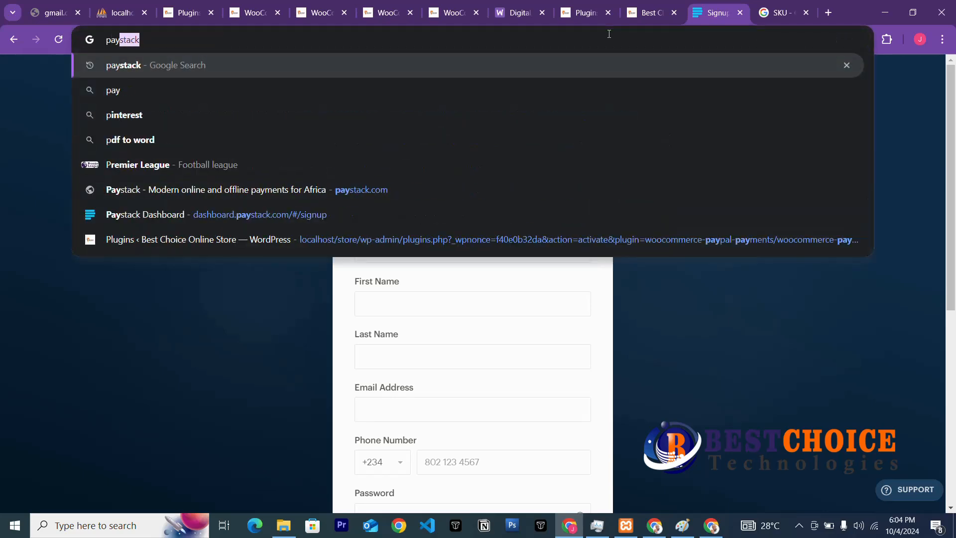
{"action": "type", "text": "k"}
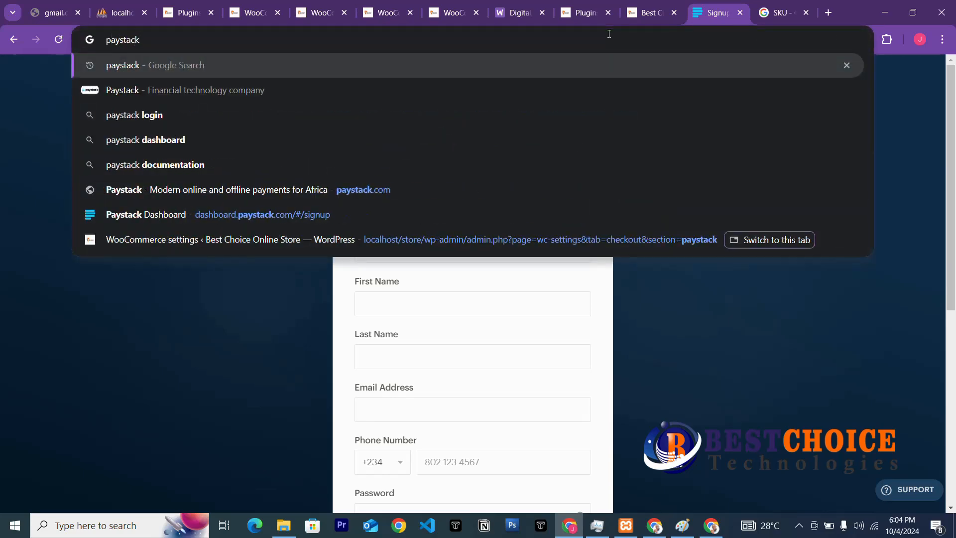
{"action": "type", "text": " test"}
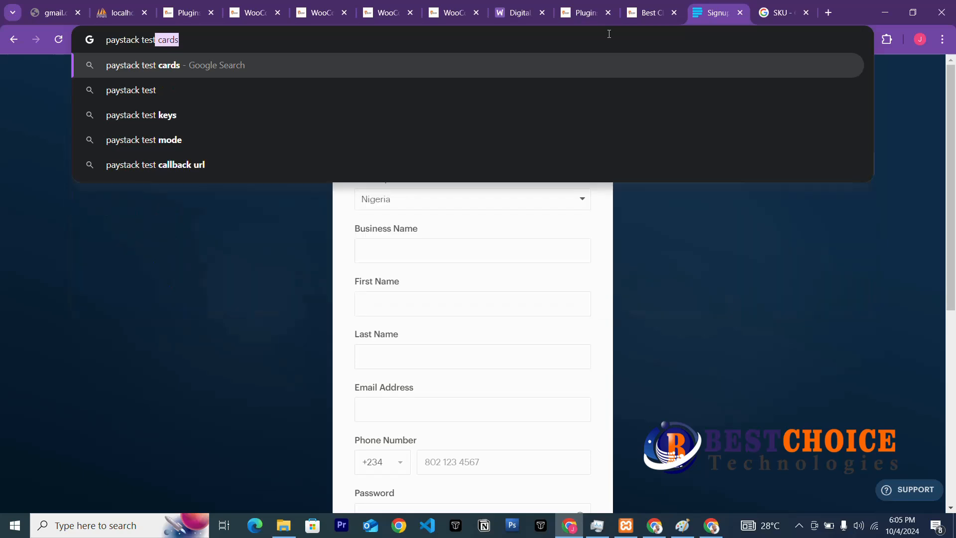
{"action": "type", "text": "i"}
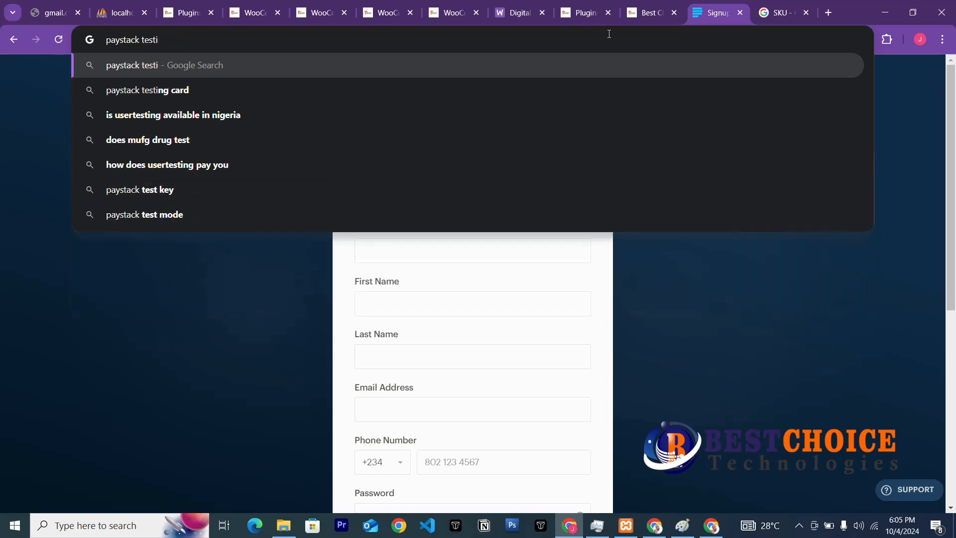
{"action": "type", "text": "ng"}
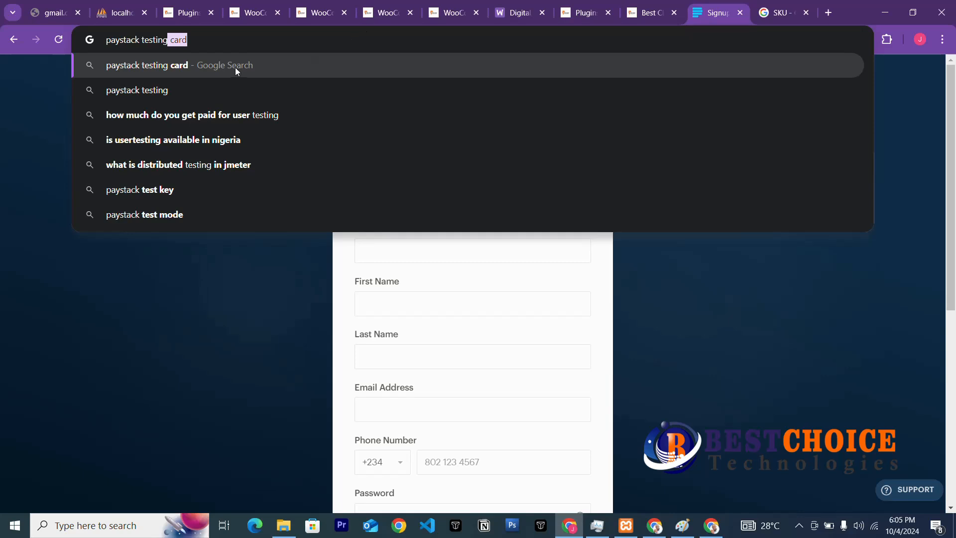
{"action": "left_click", "coordinate": [159, 71]}
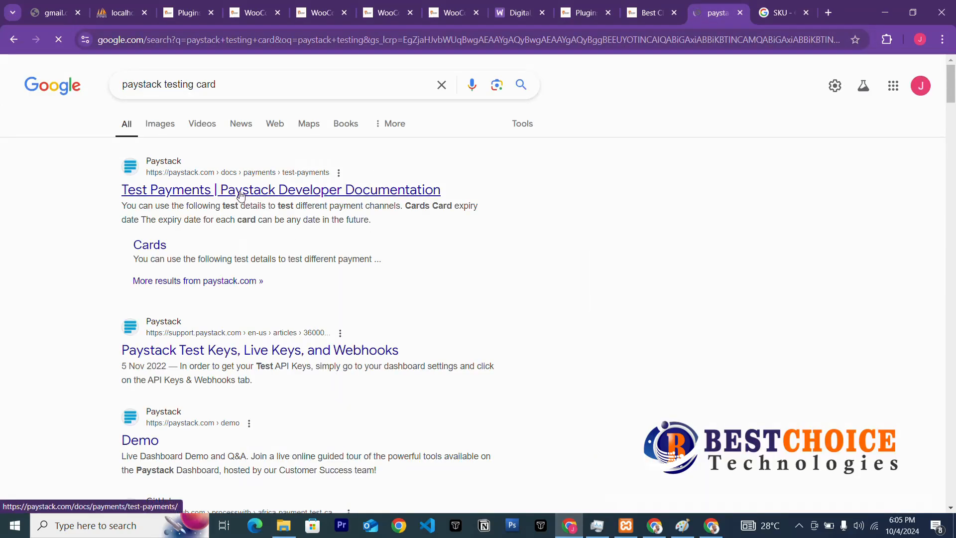
Open Paystack's Test Payments docs and read the test cards, bank accounts and virtual account.
{"action": "left_click", "coordinate": [187, 193]}
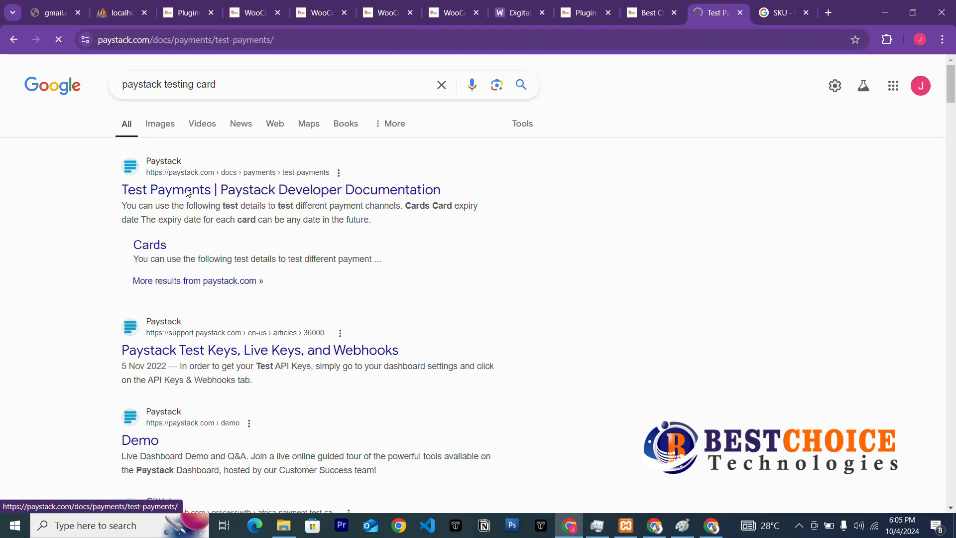
{"action": "scroll", "coordinate": [377, 362], "scroll_direction": "down", "scroll_amount": 3}
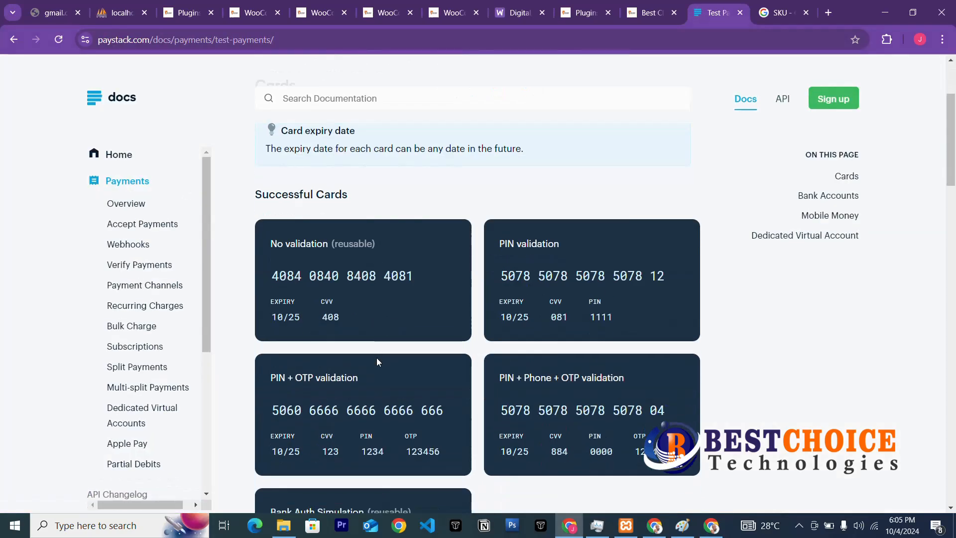
{"action": "scroll", "coordinate": [377, 362], "scroll_direction": "down", "scroll_amount": 5}
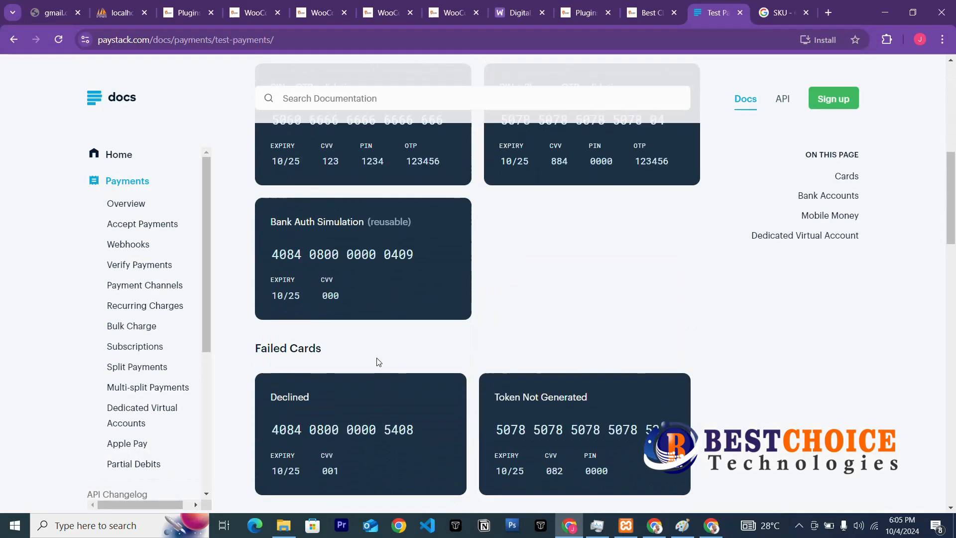
{"action": "scroll", "coordinate": [377, 362], "scroll_direction": "down", "scroll_amount": 10}
{"action": "scroll", "coordinate": [377, 359], "scroll_direction": "down", "scroll_amount": 8}
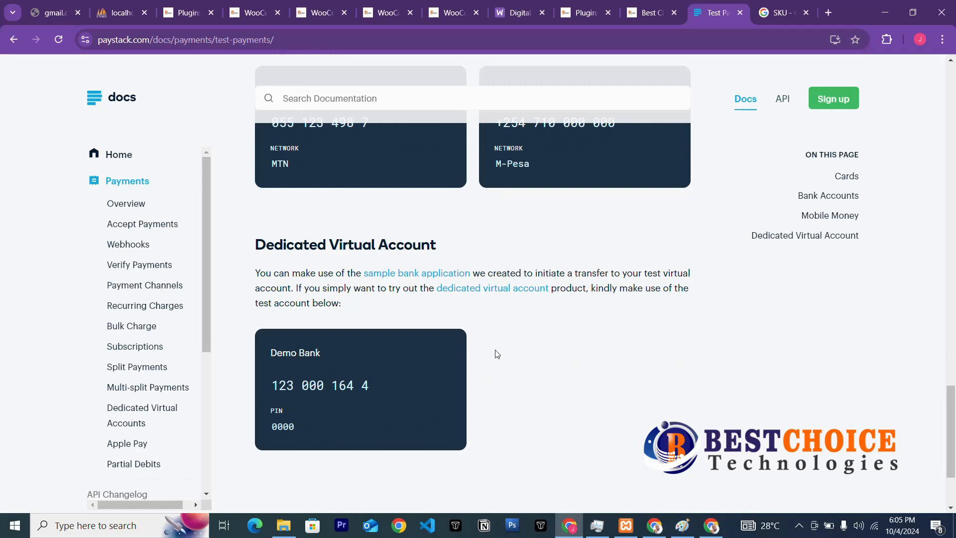
{"action": "scroll", "coordinate": [518, 343], "scroll_direction": "down", "scroll_amount": 3}
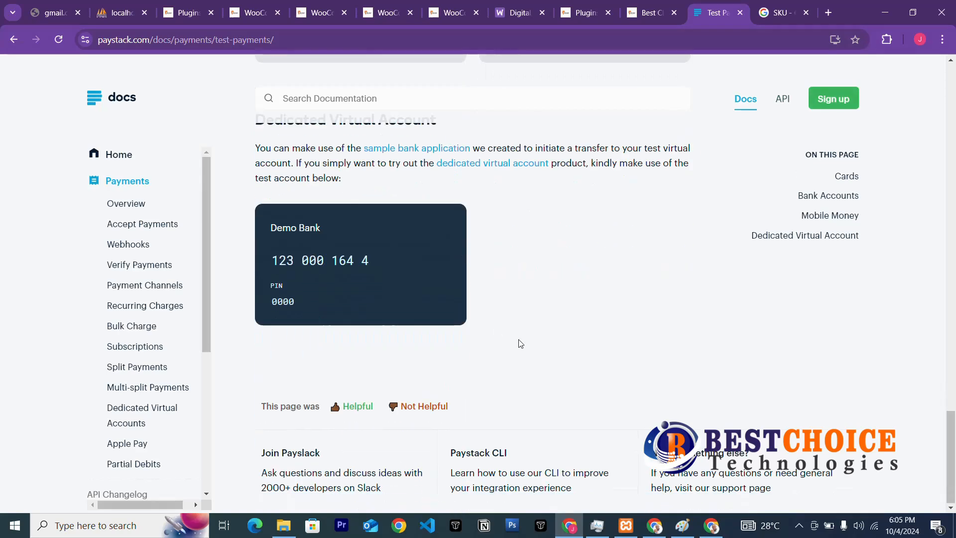
{"action": "scroll", "coordinate": [520, 343], "scroll_direction": "up", "scroll_amount": 3}
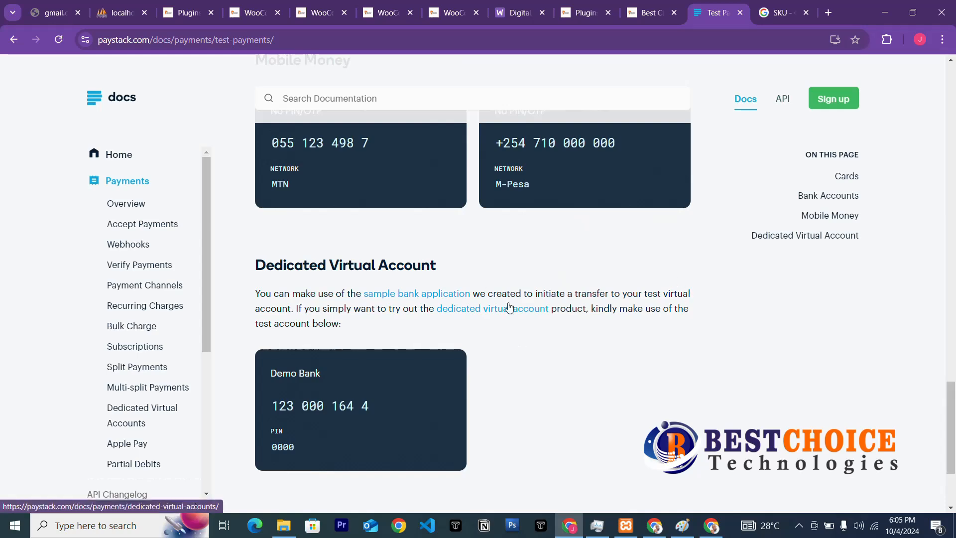
{"action": "scroll", "coordinate": [508, 305], "scroll_direction": "up", "scroll_amount": 9}
{"action": "scroll", "coordinate": [508, 305], "scroll_direction": "up", "scroll_amount": 12}
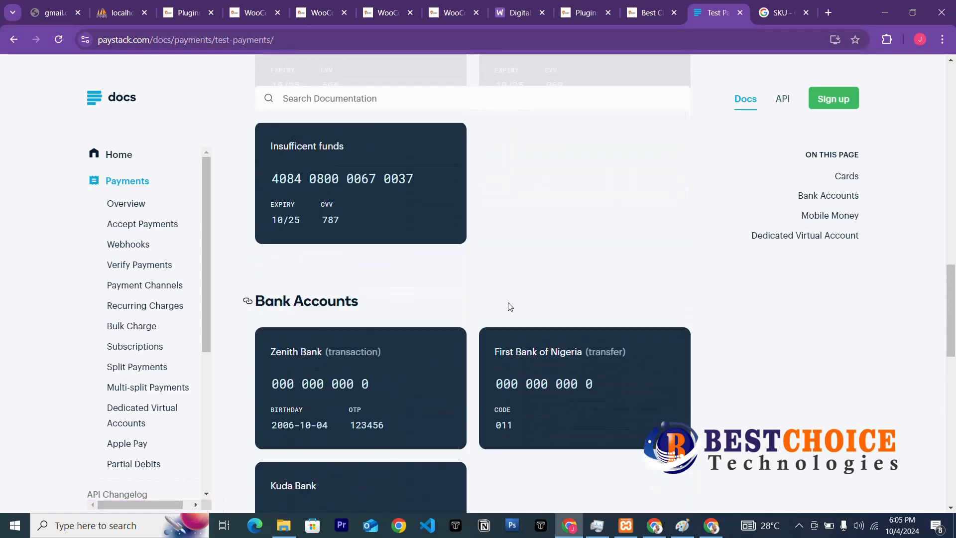
{"action": "scroll", "coordinate": [393, 263], "scroll_direction": "up", "scroll_amount": 3}
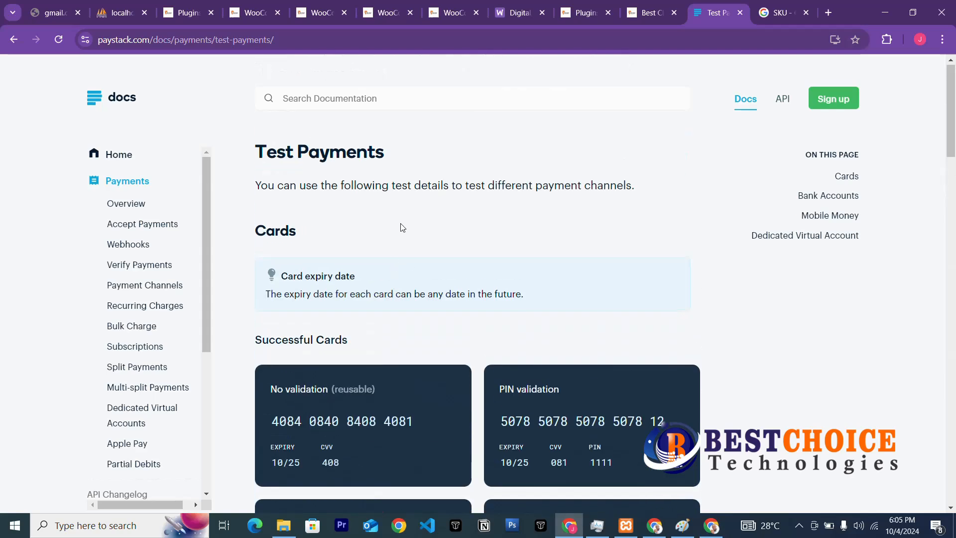
Switch to the SKU search tab and load the Google home page.
{"action": "left_click", "coordinate": [778, 13]}
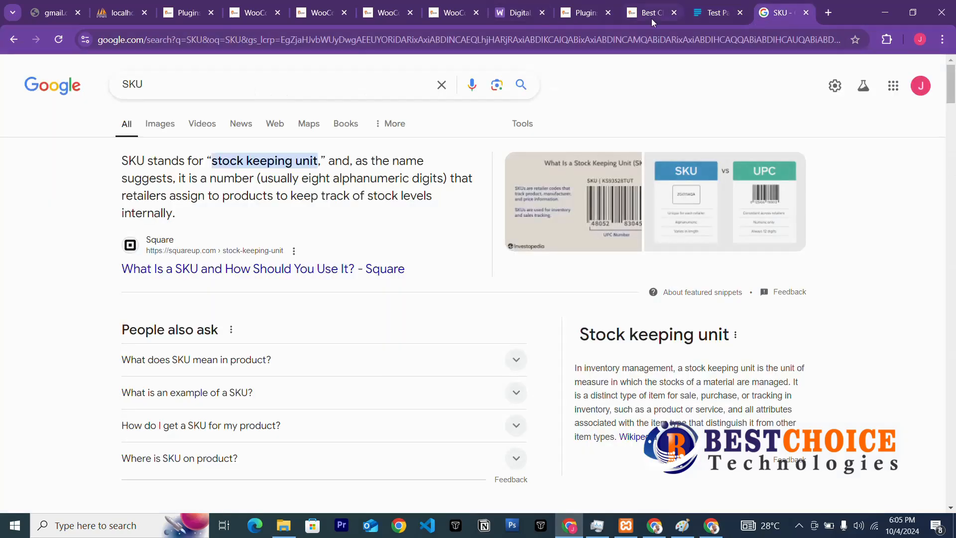
{"action": "left_click", "coordinate": [623, 39]}
{"action": "type", "text": "google.com"}
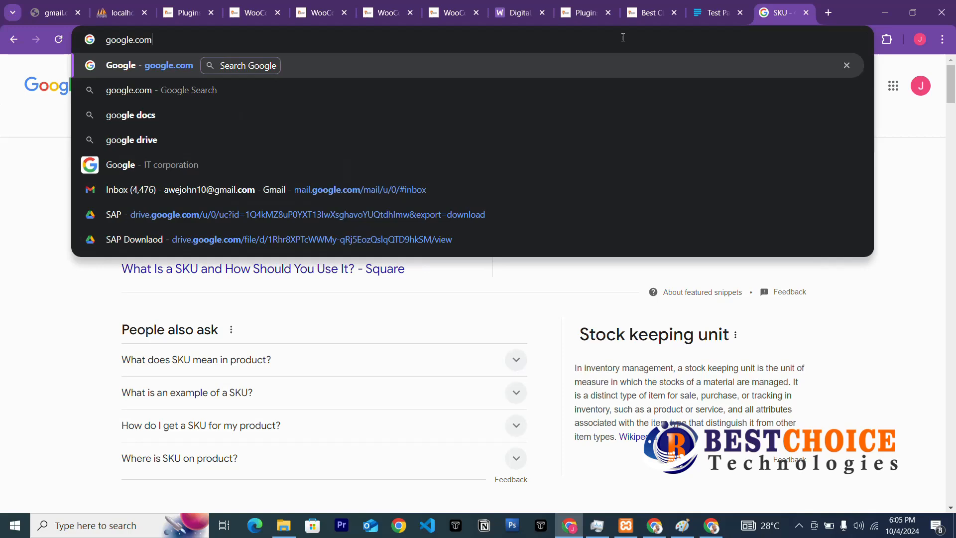
{"action": "key", "text": "Return"}
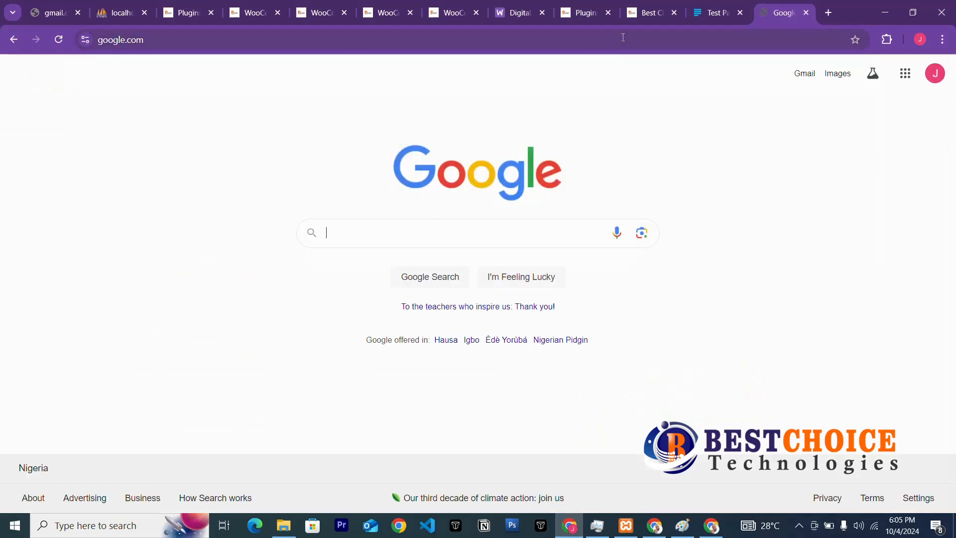
Search Google for 'paystack testing machant mode' and scroll to the Test Payments result.
{"action": "left_click", "coordinate": [482, 225]}
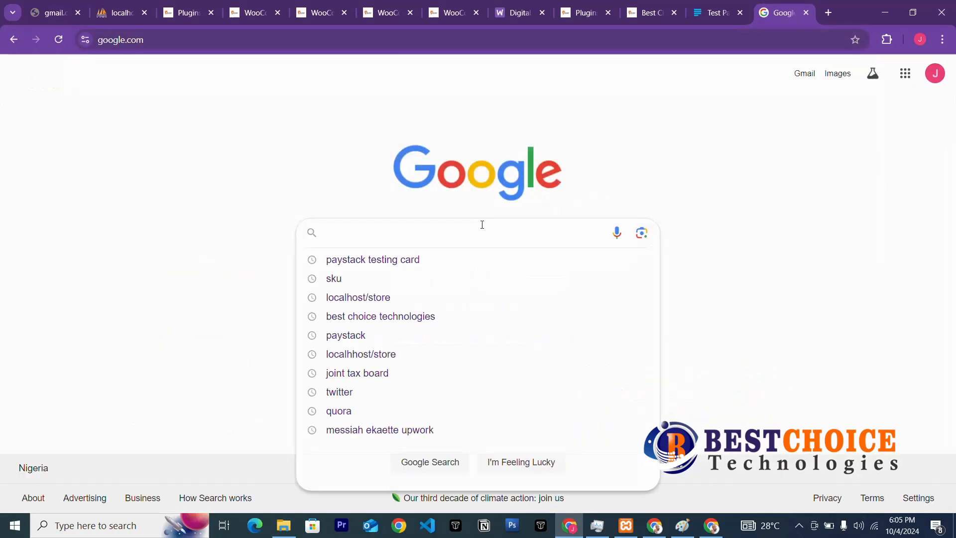
{"action": "type", "text": "pa"}
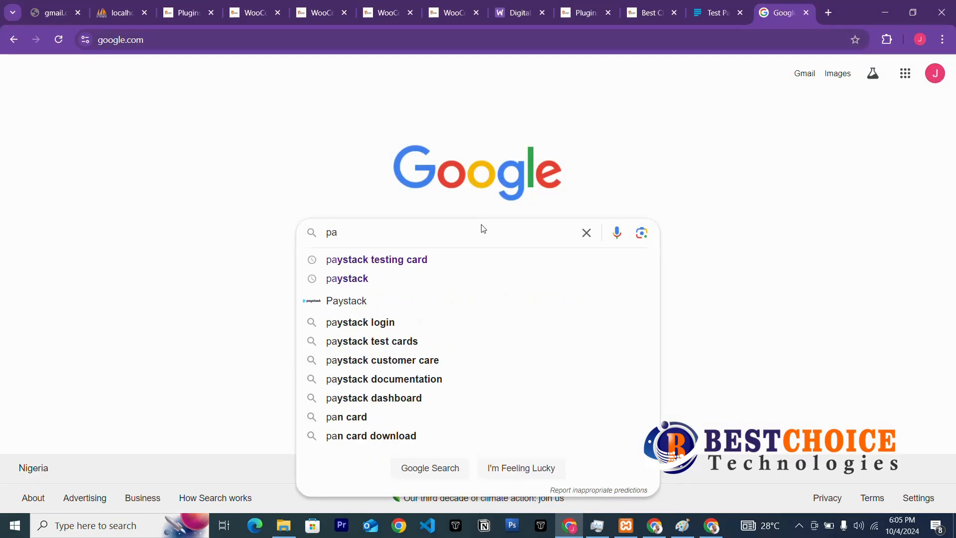
{"action": "type", "text": "ystack"}
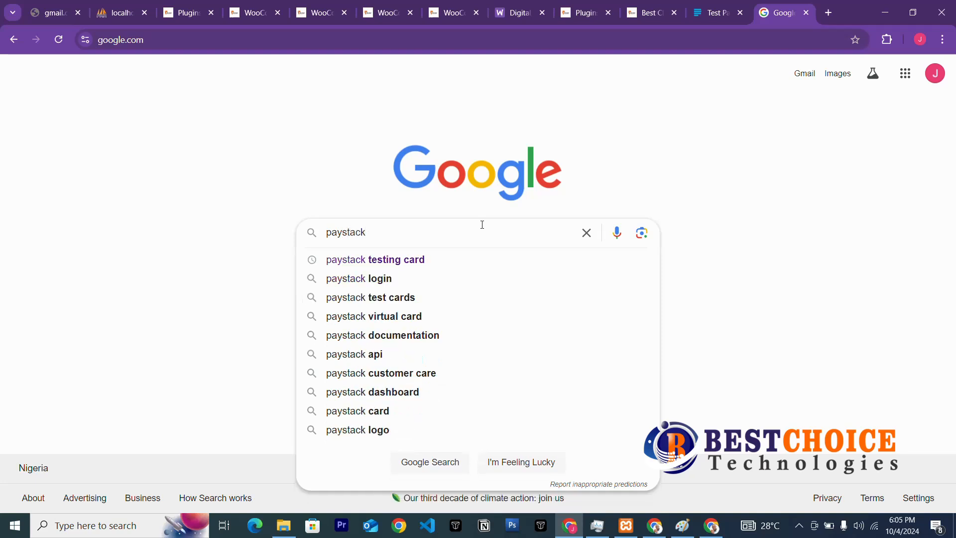
{"action": "type", "text": " machantt"}
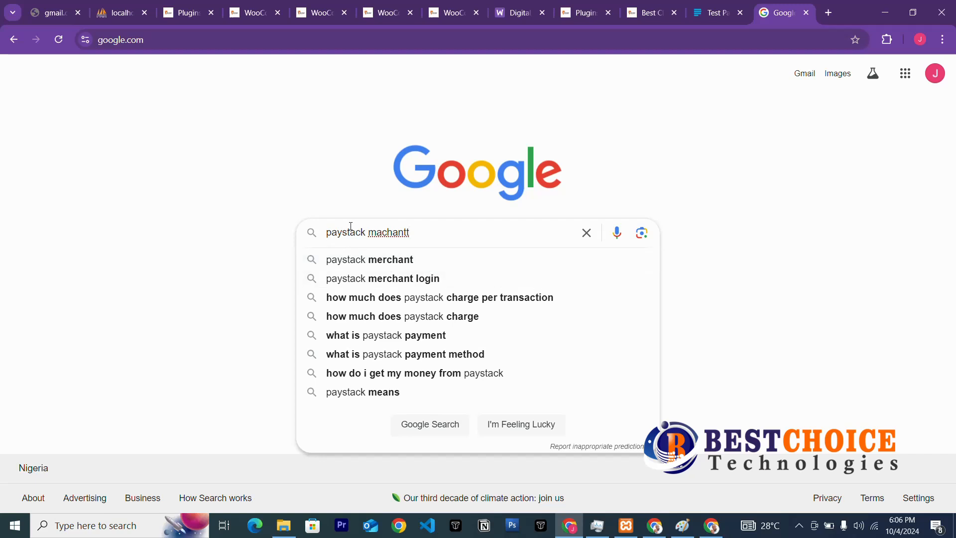
{"action": "type", "text": "esting"}
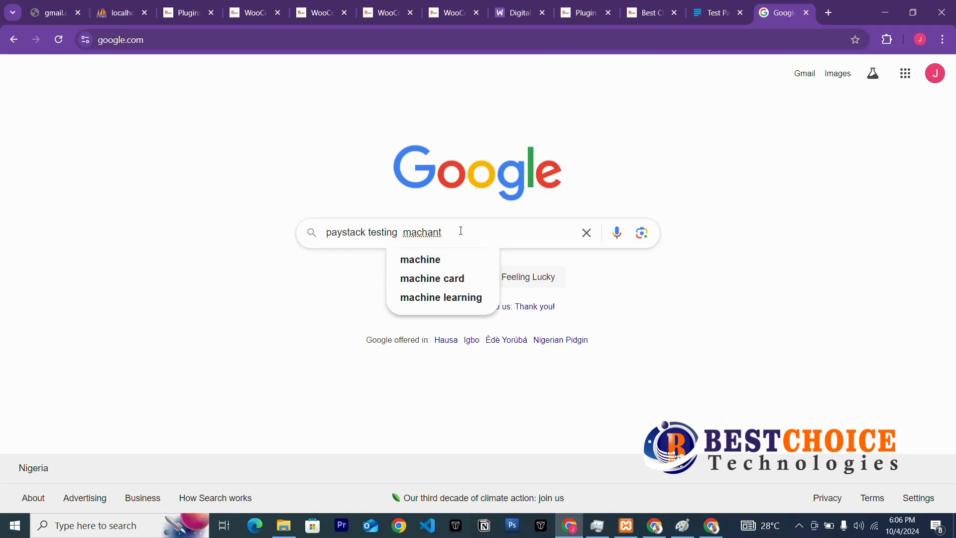
{"action": "type", "text": "mode"}
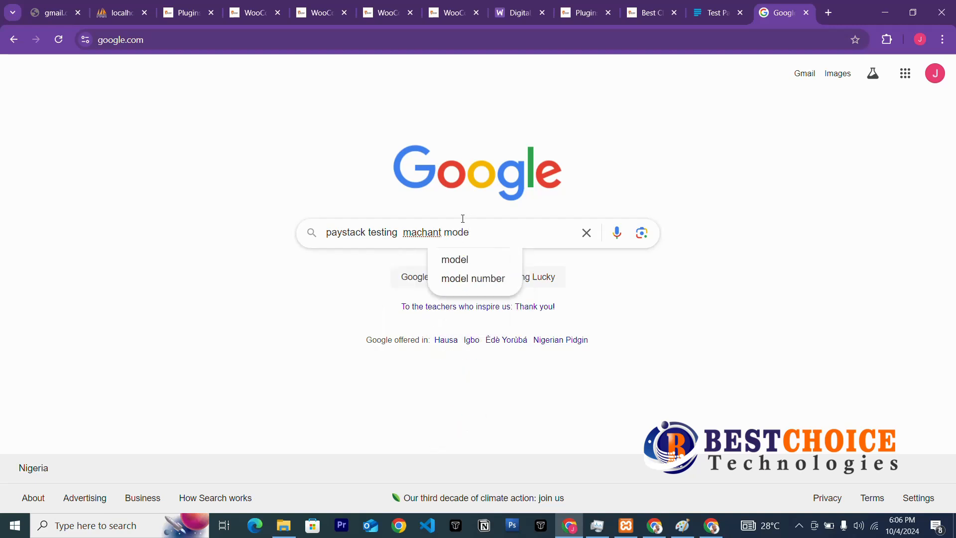
{"action": "key", "text": "Return"}
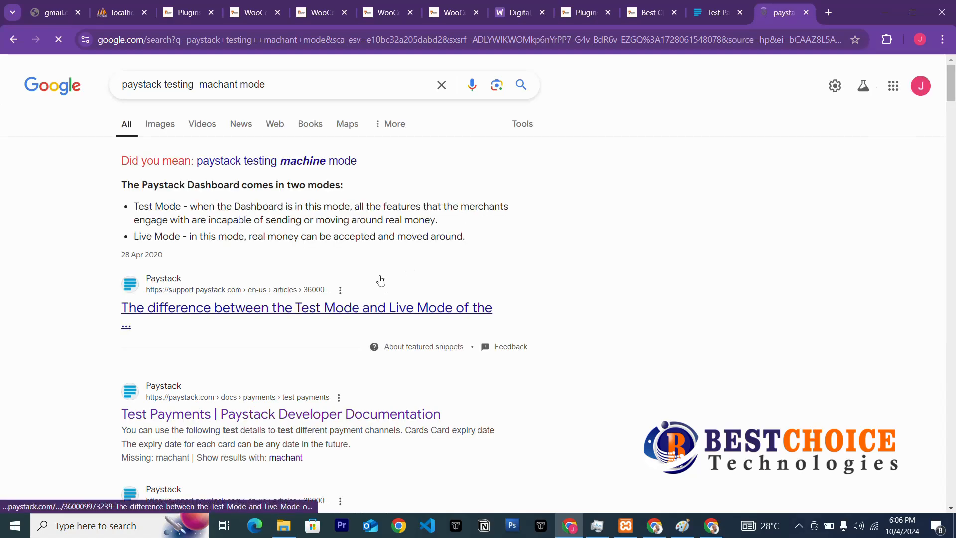
{"action": "scroll", "coordinate": [357, 268], "scroll_direction": "down", "scroll_amount": 3}
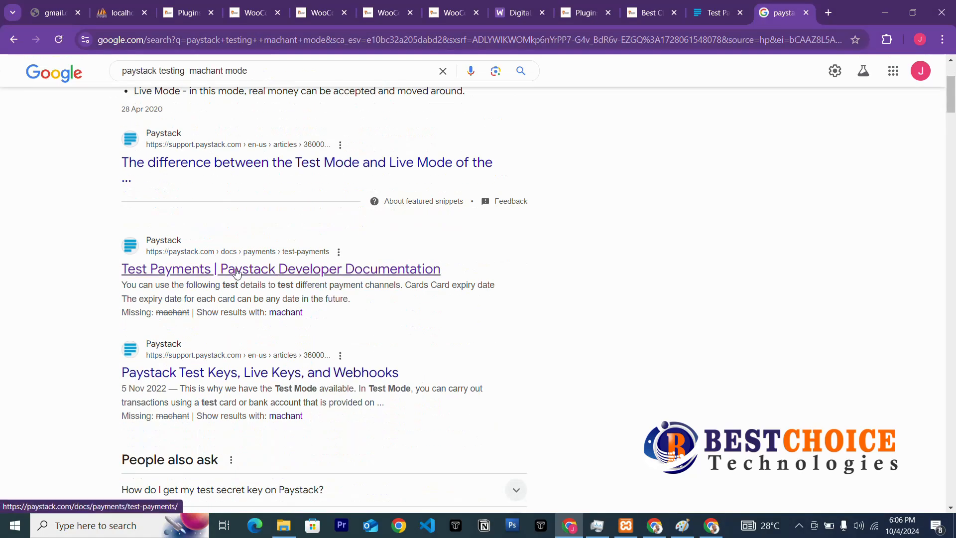
Open the Test Payments result, then Paystack Docs' Webhooks page.
{"action": "left_click", "coordinate": [236, 277]}
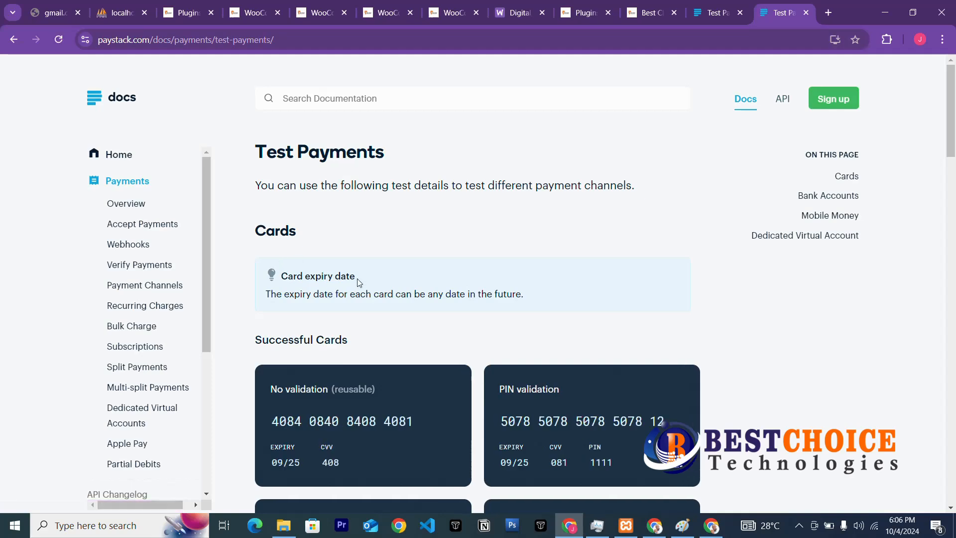
{"action": "left_click", "coordinate": [139, 245]}
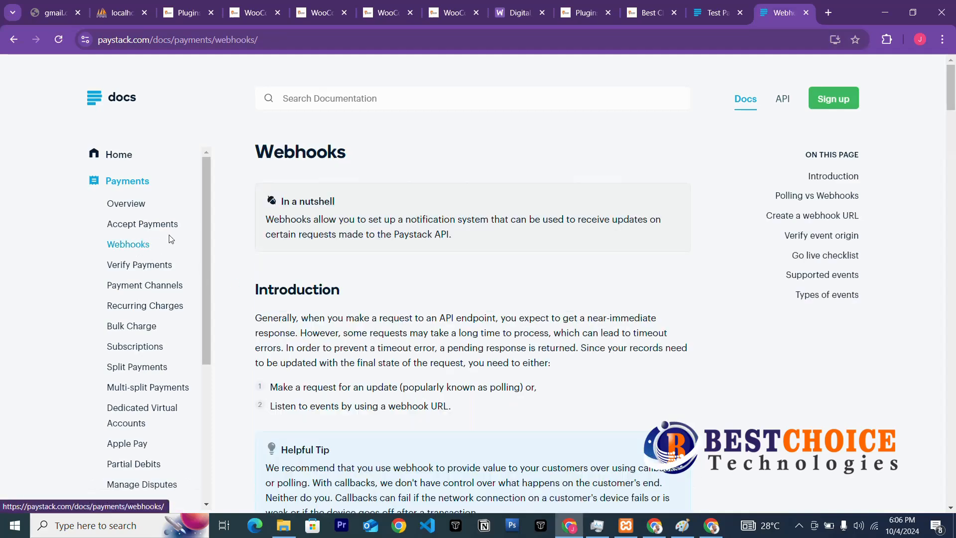
{"action": "scroll", "coordinate": [347, 323], "scroll_direction": "down", "scroll_amount": 11}
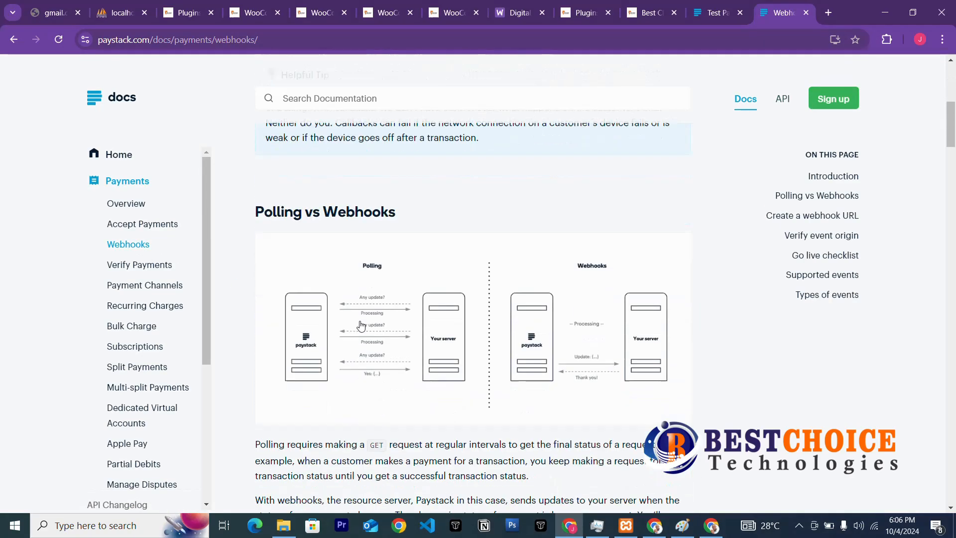
{"action": "scroll", "coordinate": [361, 326], "scroll_direction": "down", "scroll_amount": 9}
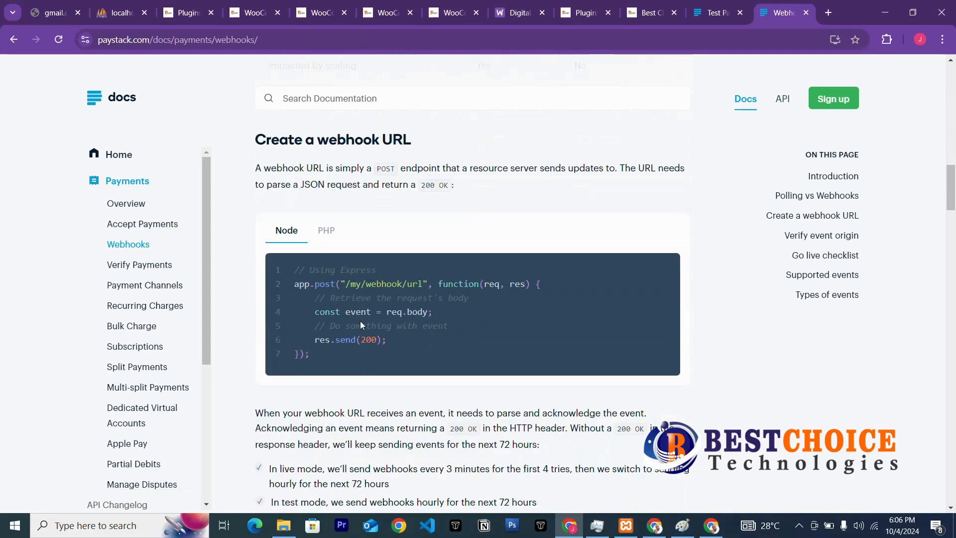
{"action": "scroll", "coordinate": [362, 325], "scroll_direction": "up", "scroll_amount": 3}
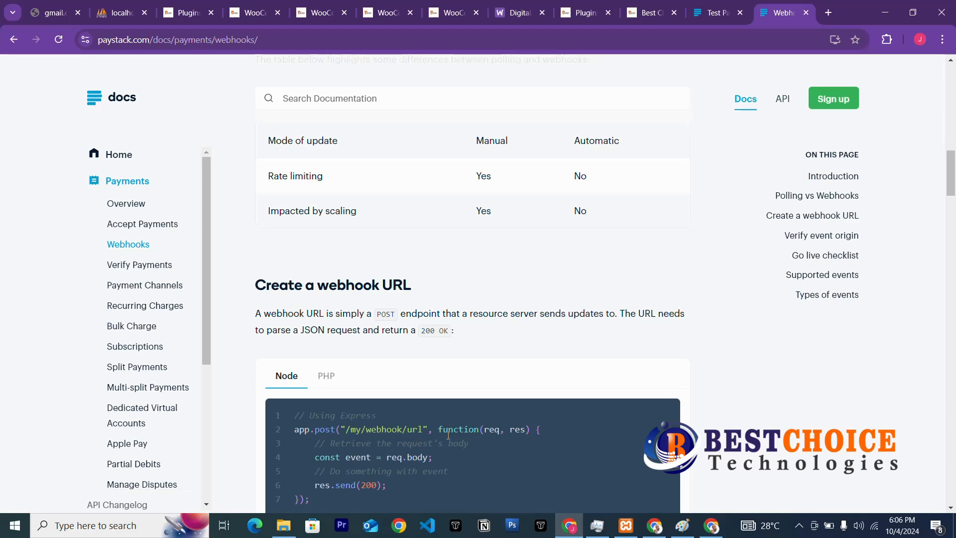
Read through the Webhooks page and jump to its Create a webhook URL section.
{"action": "scroll", "coordinate": [448, 435], "scroll_direction": "down", "scroll_amount": 6}
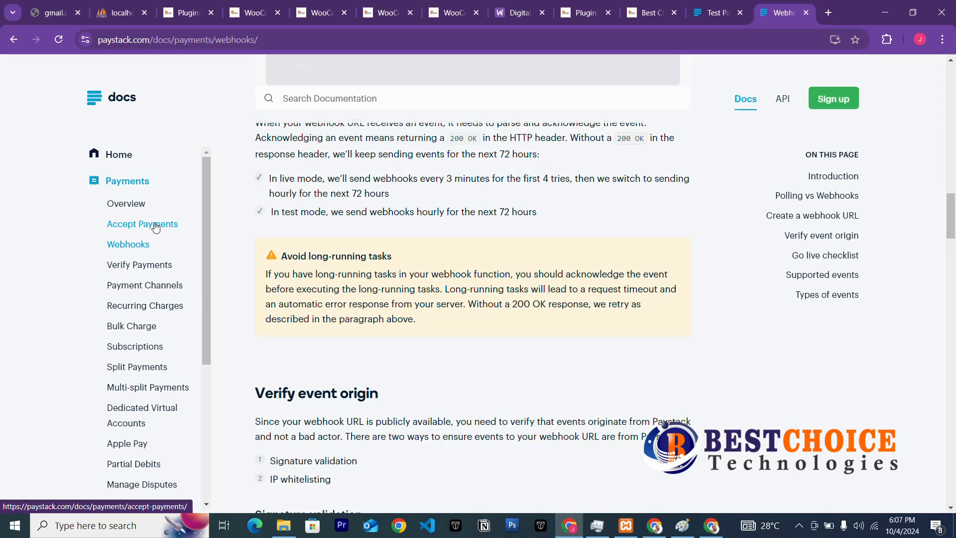
{"action": "scroll", "coordinate": [396, 392], "scroll_direction": "down", "scroll_amount": 15}
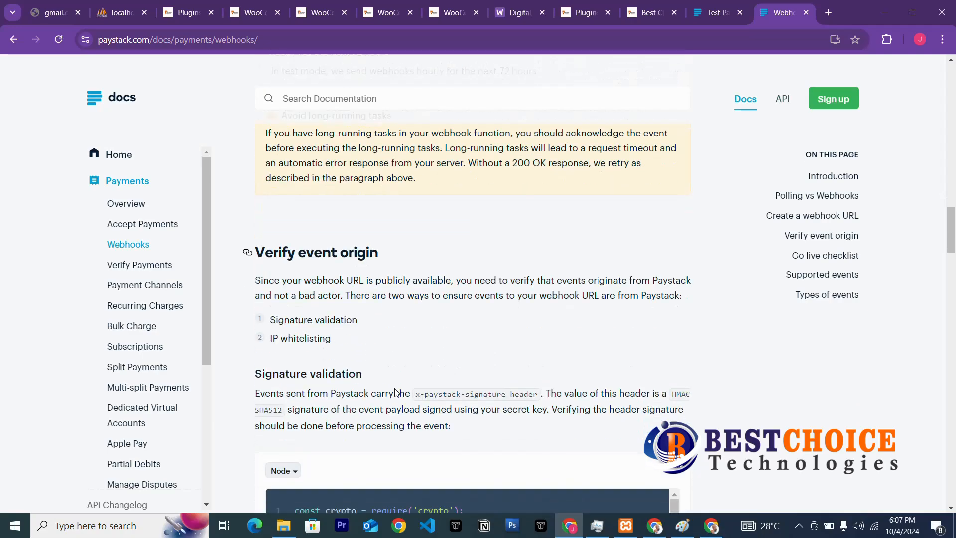
{"action": "scroll", "coordinate": [396, 392], "scroll_direction": "down", "scroll_amount": 10}
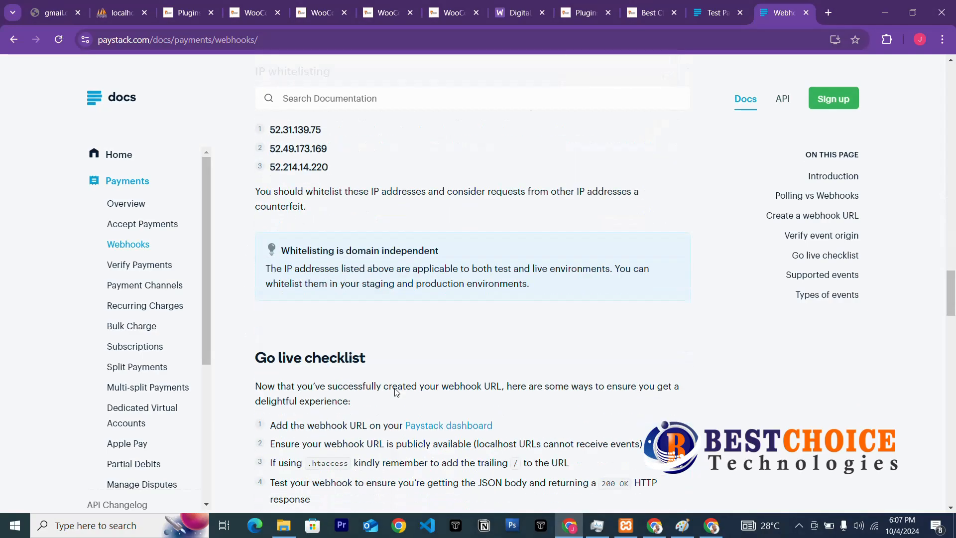
{"action": "scroll", "coordinate": [395, 393], "scroll_direction": "down", "scroll_amount": 3}
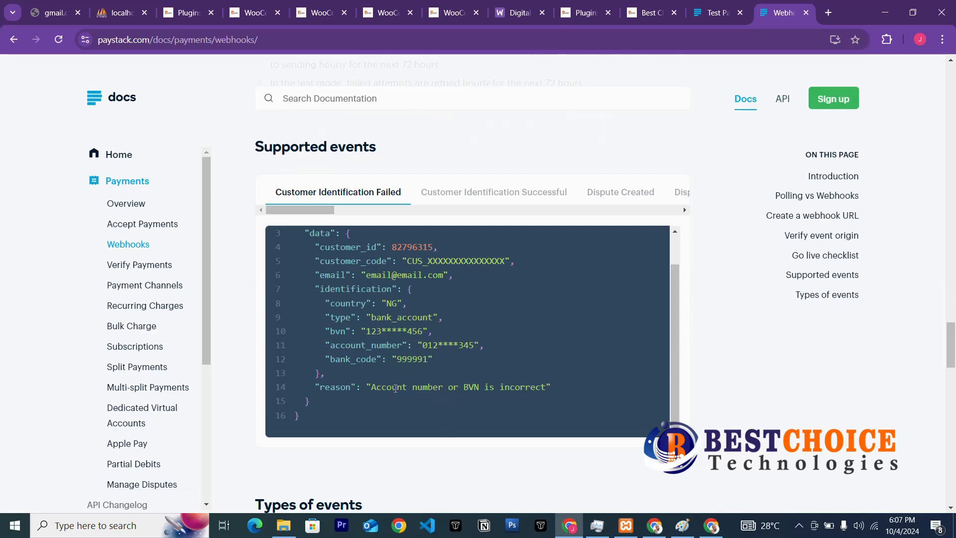
{"action": "scroll", "coordinate": [395, 388], "scroll_direction": "up", "scroll_amount": 7}
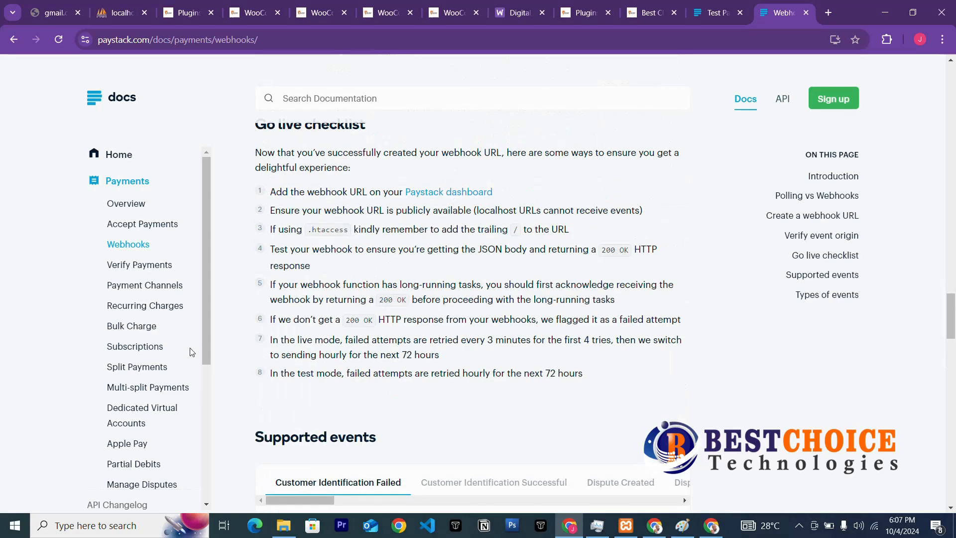
{"action": "scroll", "coordinate": [194, 339], "scroll_direction": "up", "scroll_amount": 8}
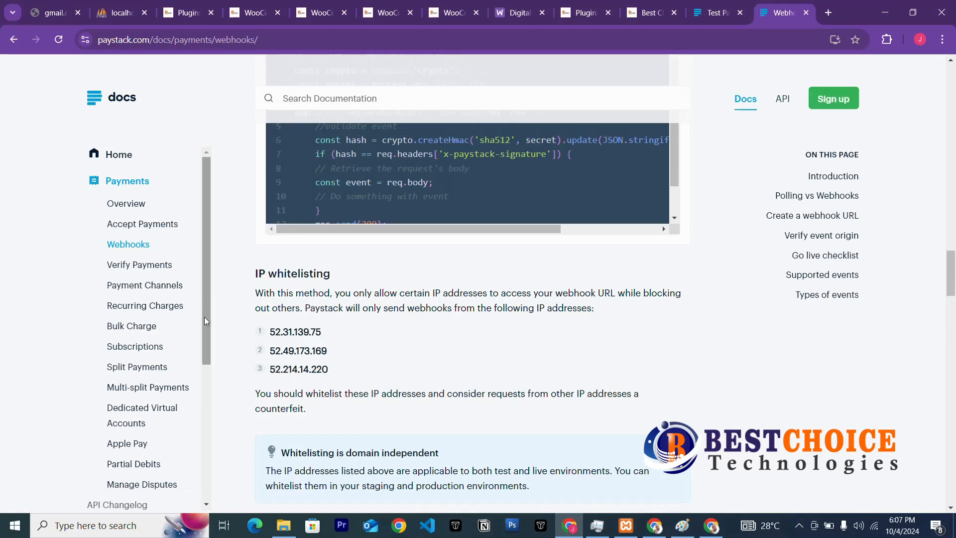
{"action": "scroll", "coordinate": [204, 316], "scroll_direction": "down", "scroll_amount": 5}
{"action": "scroll", "coordinate": [176, 366], "scroll_direction": "down", "scroll_amount": 3}
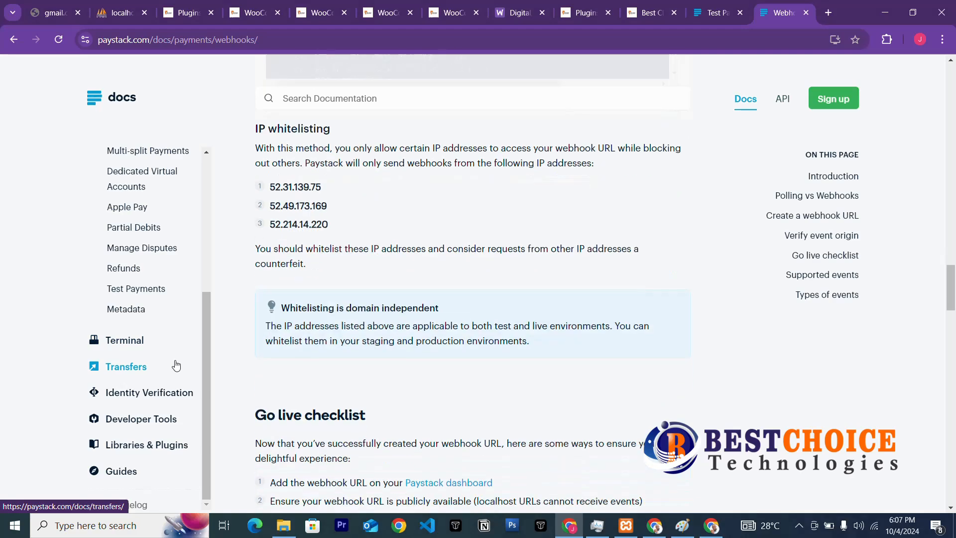
{"action": "scroll", "coordinate": [176, 366], "scroll_direction": "up", "scroll_amount": 5}
{"action": "left_click", "coordinate": [134, 245]}
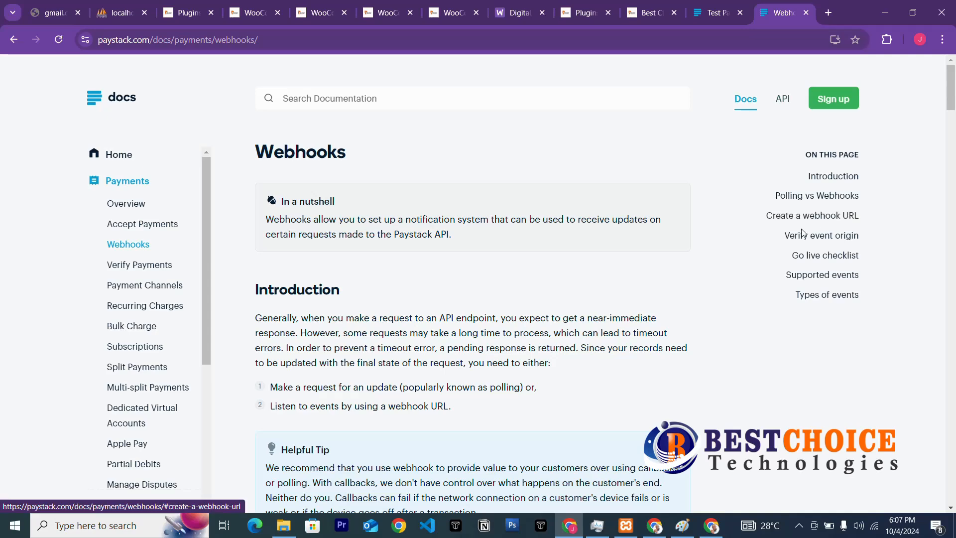
{"action": "left_click", "coordinate": [826, 216]}
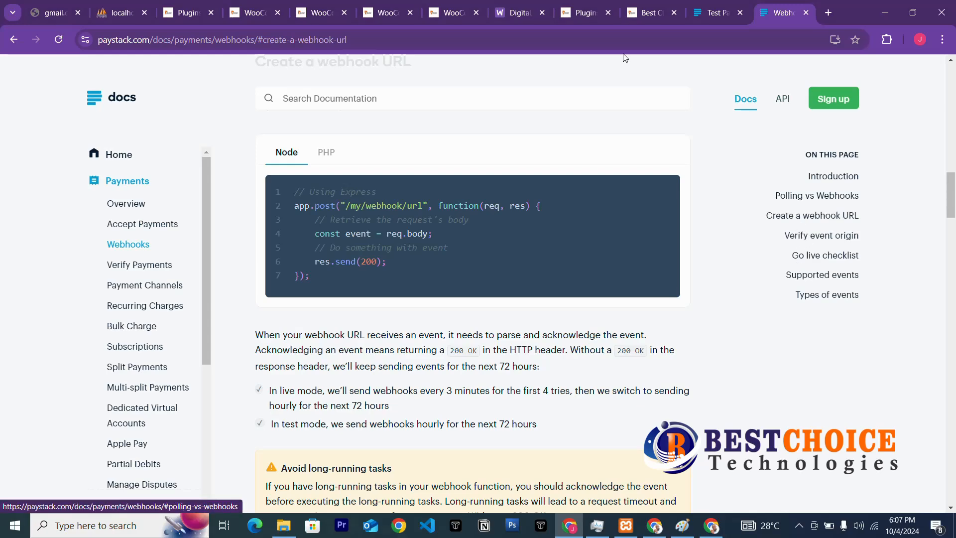
{"action": "left_click", "coordinate": [264, 15]}
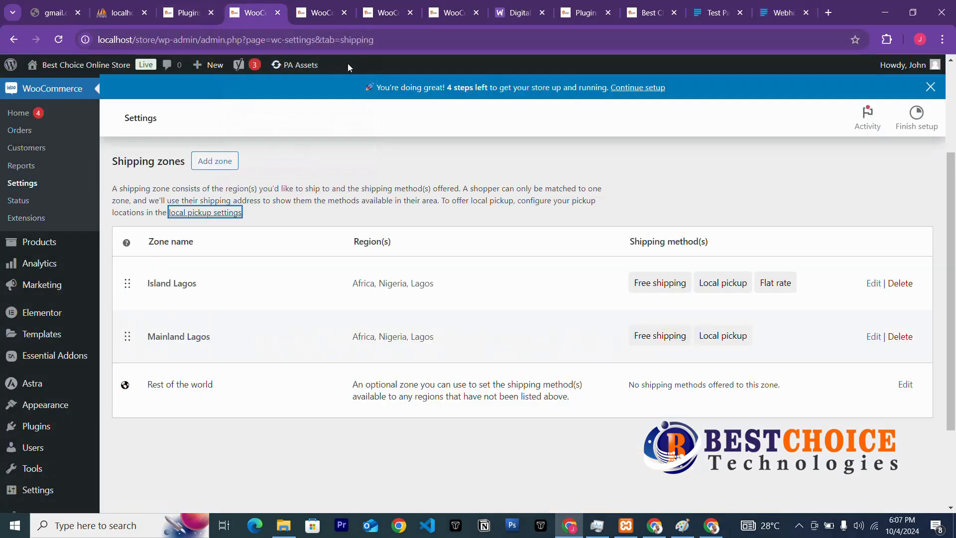
Set the WooCommerce Paystack gateway's Payment Option to Popup.
{"action": "left_click", "coordinate": [319, 13]}
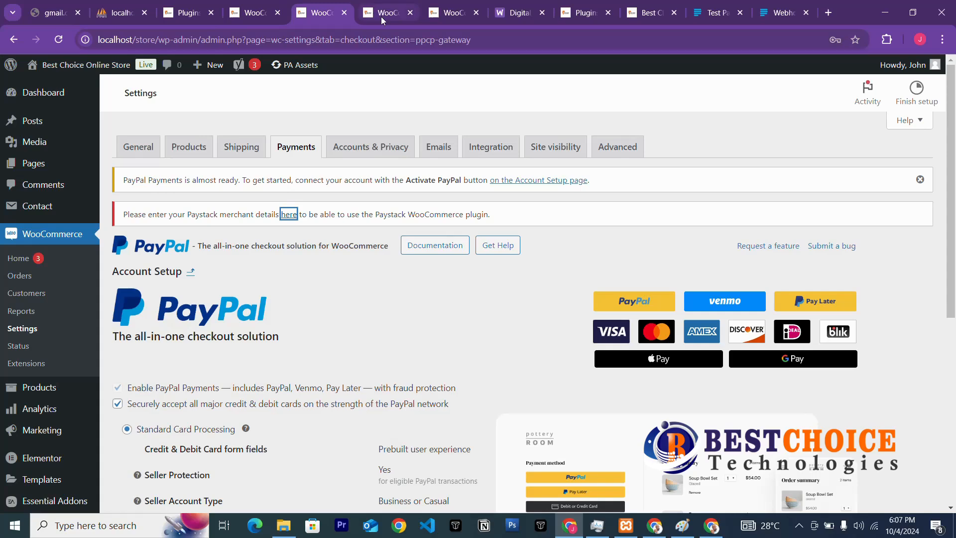
{"action": "scroll", "coordinate": [383, 188], "scroll_direction": "down", "scroll_amount": 3}
{"action": "left_click", "coordinate": [398, 15]}
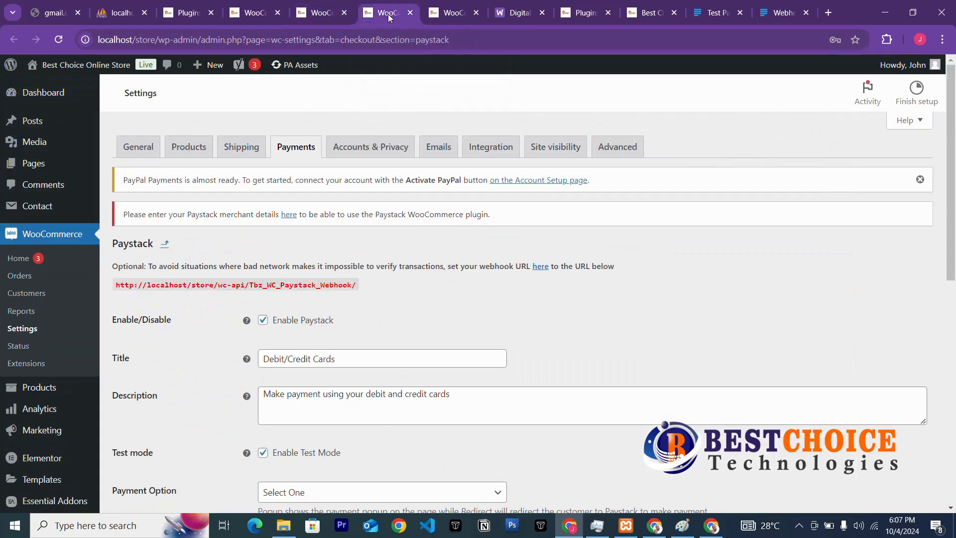
{"action": "scroll", "coordinate": [370, 319], "scroll_direction": "down", "scroll_amount": 3}
{"action": "scroll", "coordinate": [366, 314], "scroll_direction": "up", "scroll_amount": 3}
{"action": "scroll", "coordinate": [290, 336], "scroll_direction": "down", "scroll_amount": 3}
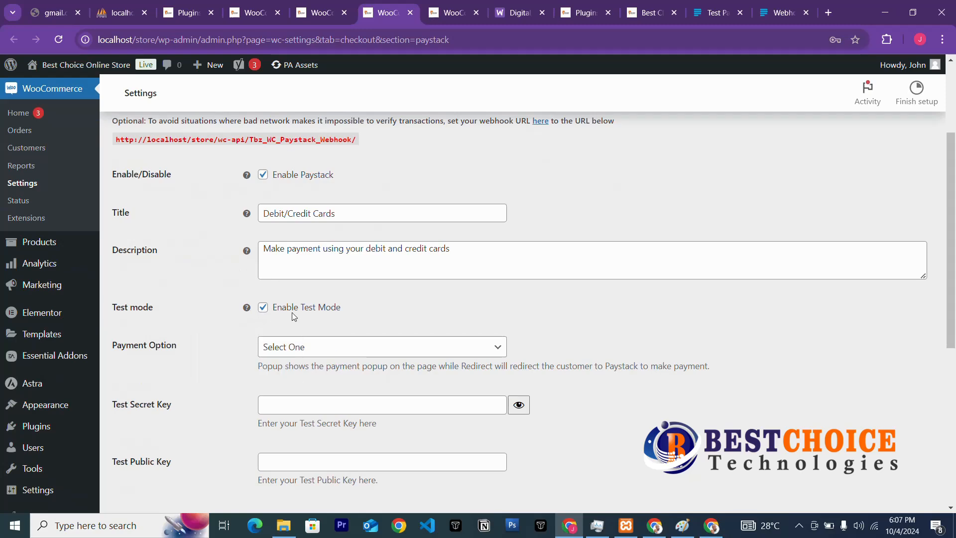
{"action": "scroll", "coordinate": [359, 293], "scroll_direction": "down", "scroll_amount": 3}
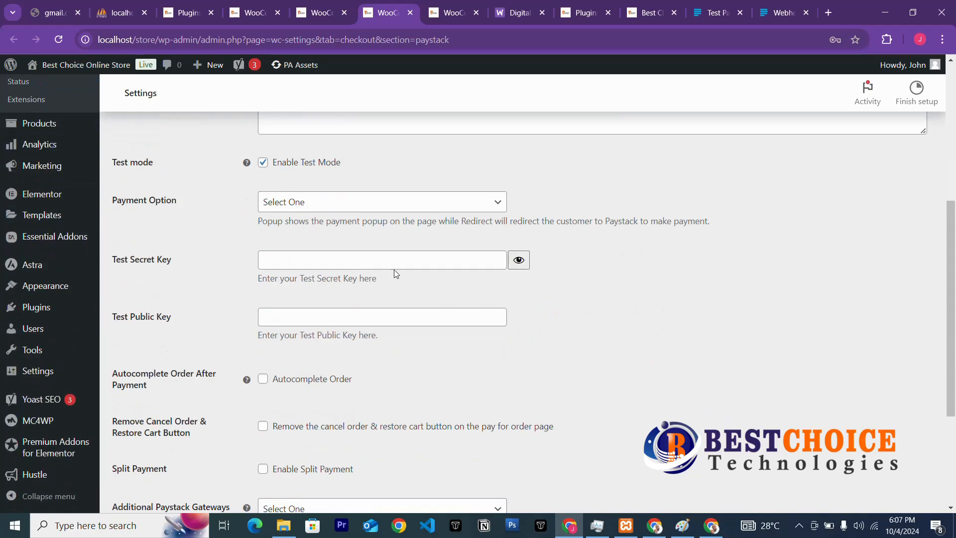
{"action": "left_click", "coordinate": [493, 202]}
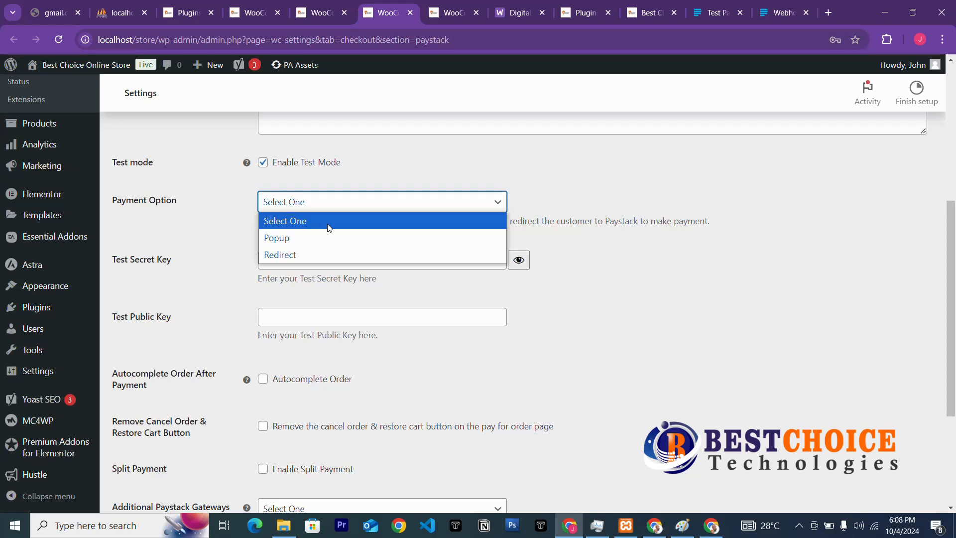
{"action": "left_click", "coordinate": [299, 242]}
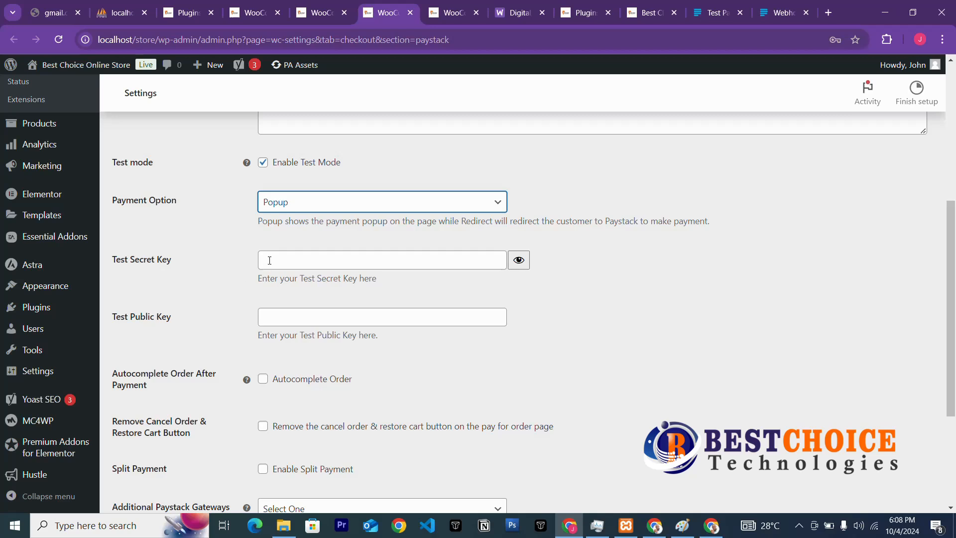
Go to the Test Secret Key field and select its label text.
{"action": "left_click", "coordinate": [327, 259]}
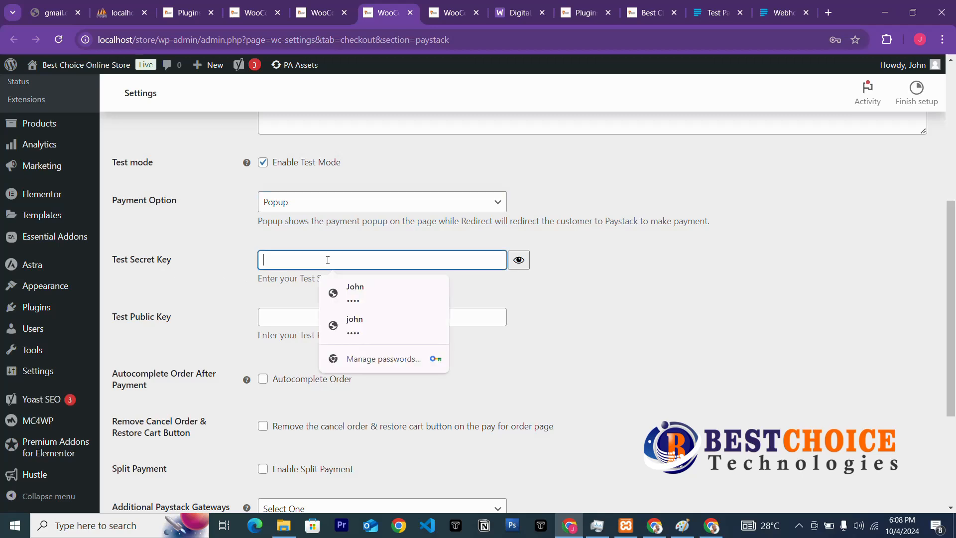
{"action": "left_click", "coordinate": [575, 315]}
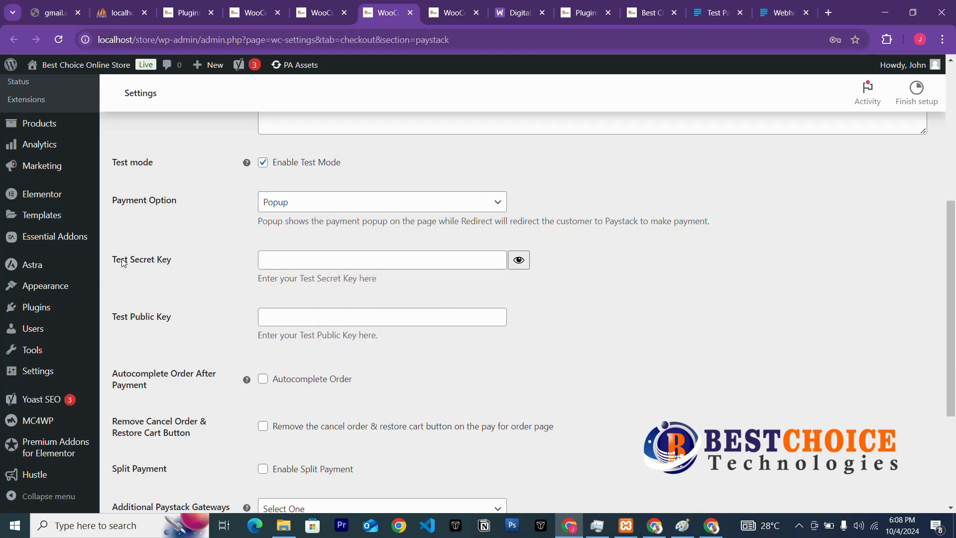
{"action": "left_click_drag", "start_coordinate": [112, 260], "coordinate": [156, 264]}
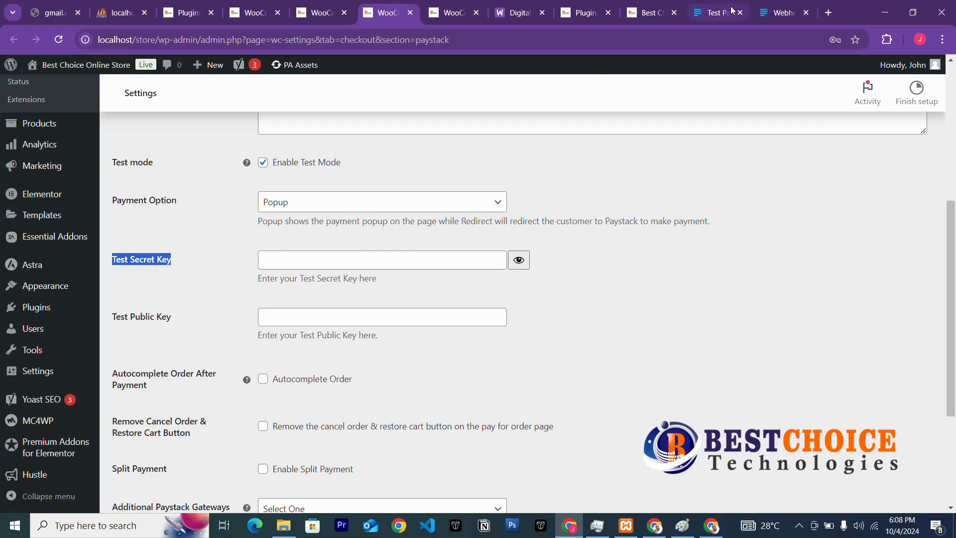
Search Google for 'paystack test secret key'.
{"action": "left_click", "coordinate": [782, 13]}
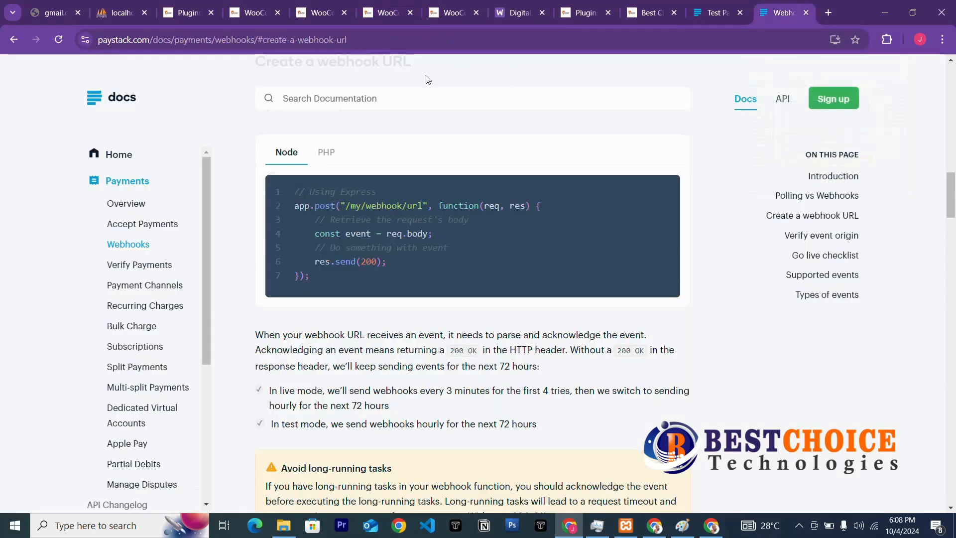
{"action": "left_click", "coordinate": [371, 44]}
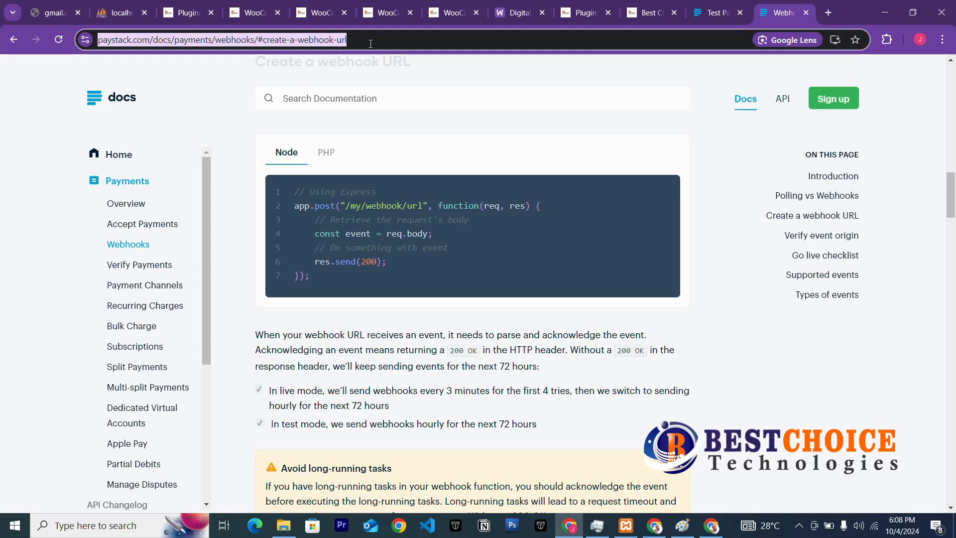
{"action": "type", "text": "payst"}
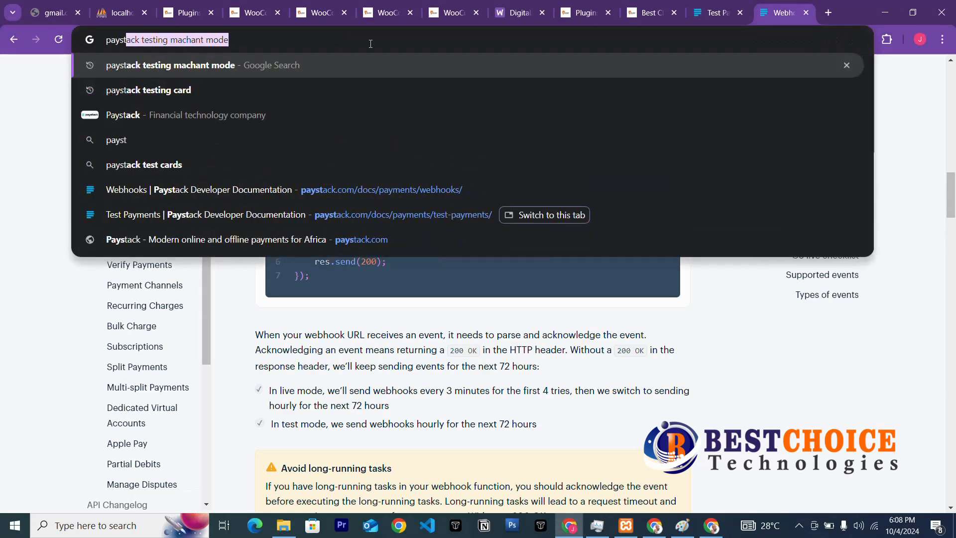
{"action": "type", "text": "ack "}
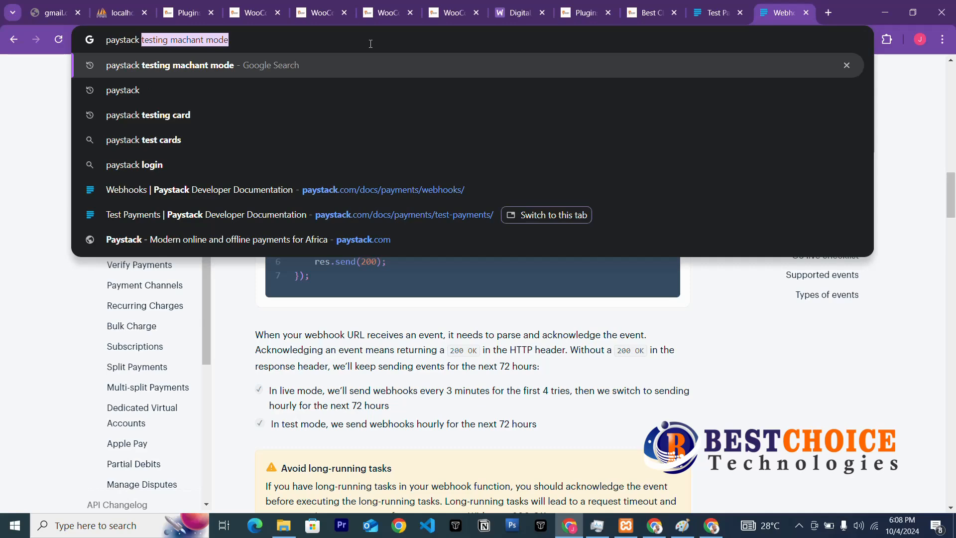
{"action": "type", "text": "te"}
{"action": "key", "text": "BackSpace"}
{"action": "key", "text": "BackSpace"}
{"action": "key", "text": "BackSpace"}
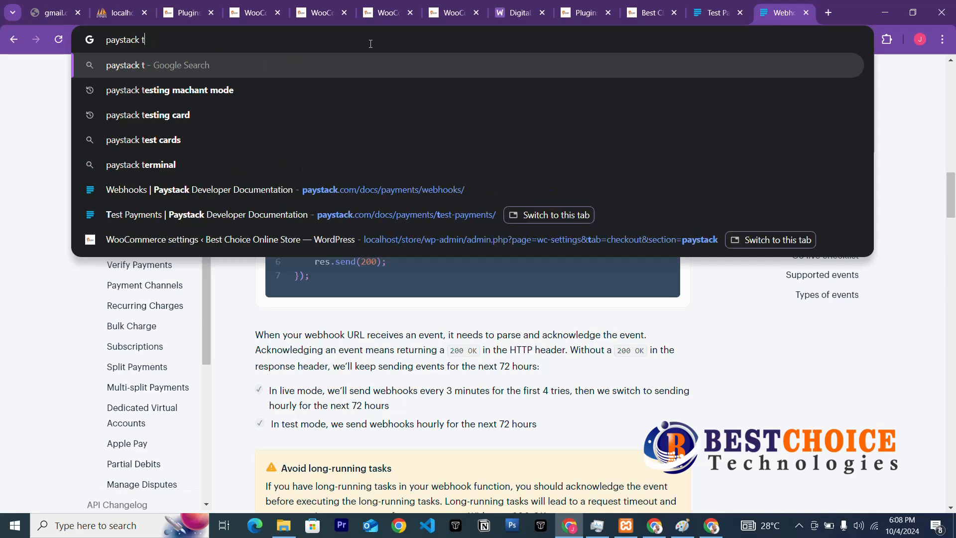
{"action": "key", "text": "ctrl+v"}
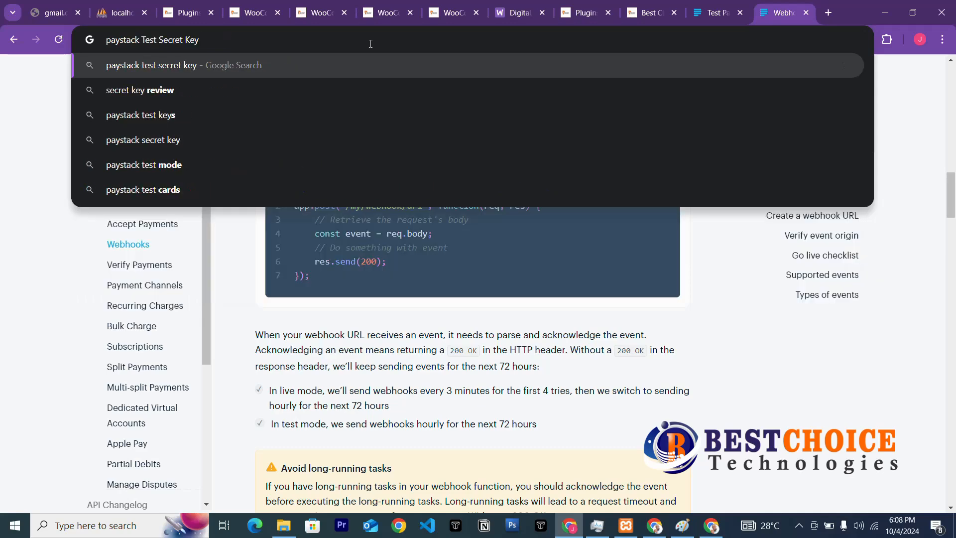
{"action": "key", "text": "Return"}
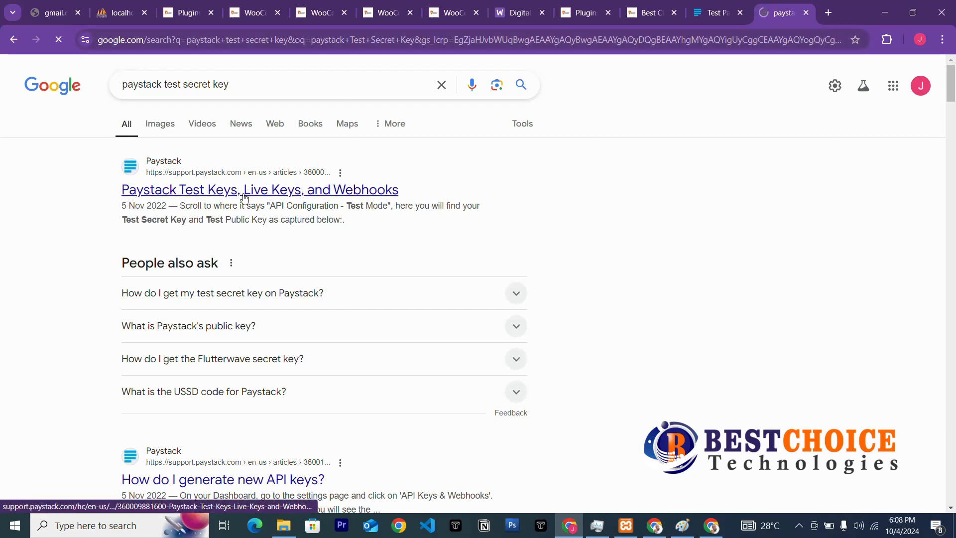
Open the Paystack API keys result in a new tab and skim the article.
{"action": "scroll", "coordinate": [243, 197], "scroll_direction": "down", "scroll_amount": 3}
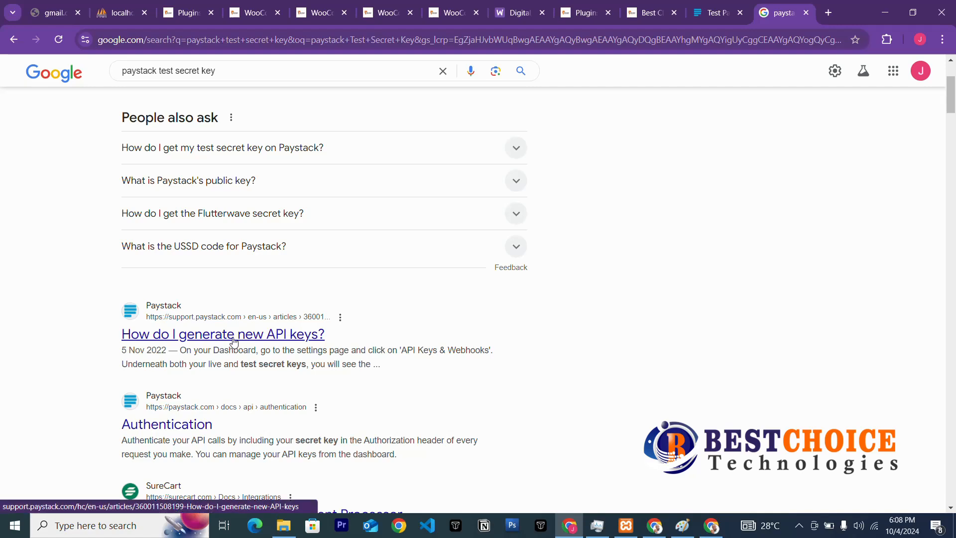
{"action": "right_click", "coordinate": [234, 341]}
{"action": "left_click", "coordinate": [299, 350]}
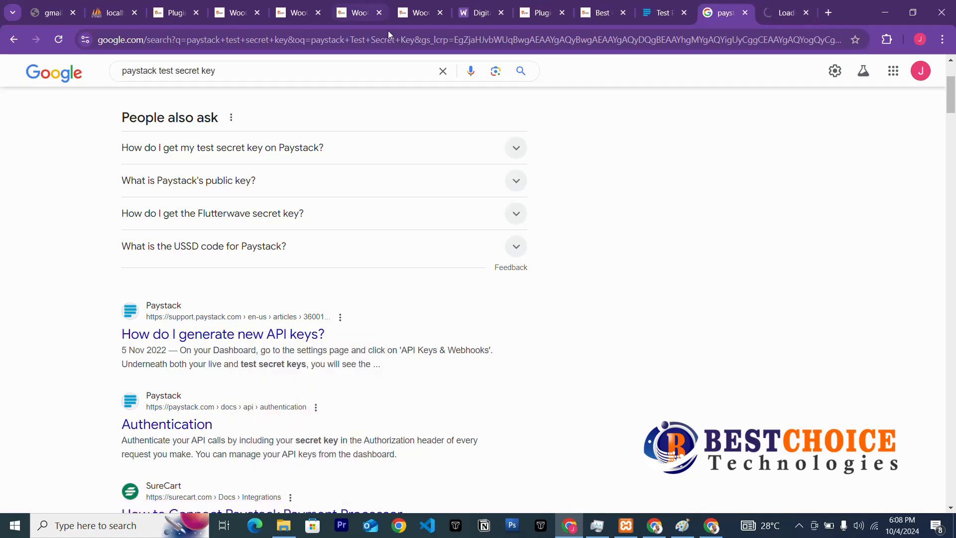
{"action": "left_click", "coordinate": [792, 13]}
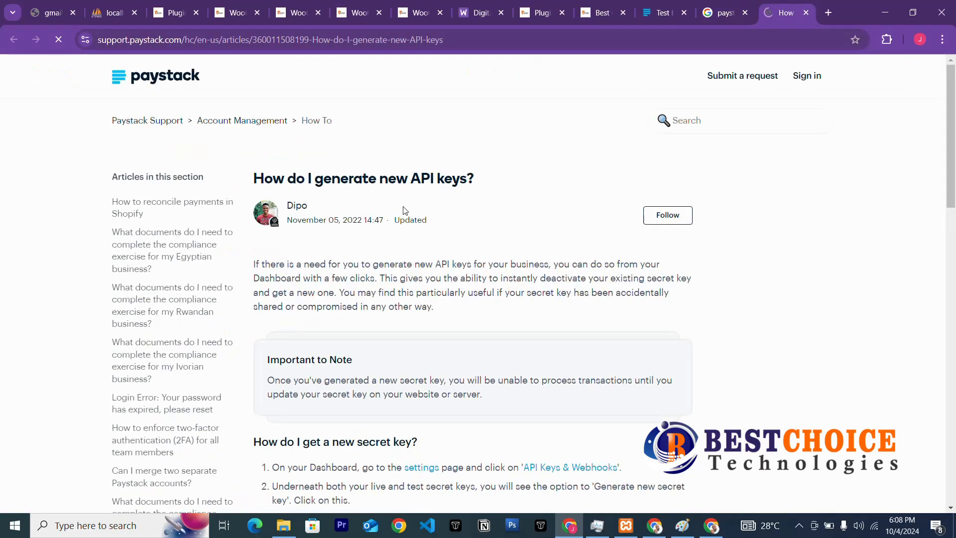
{"action": "scroll", "coordinate": [417, 272], "scroll_direction": "down", "scroll_amount": 10}
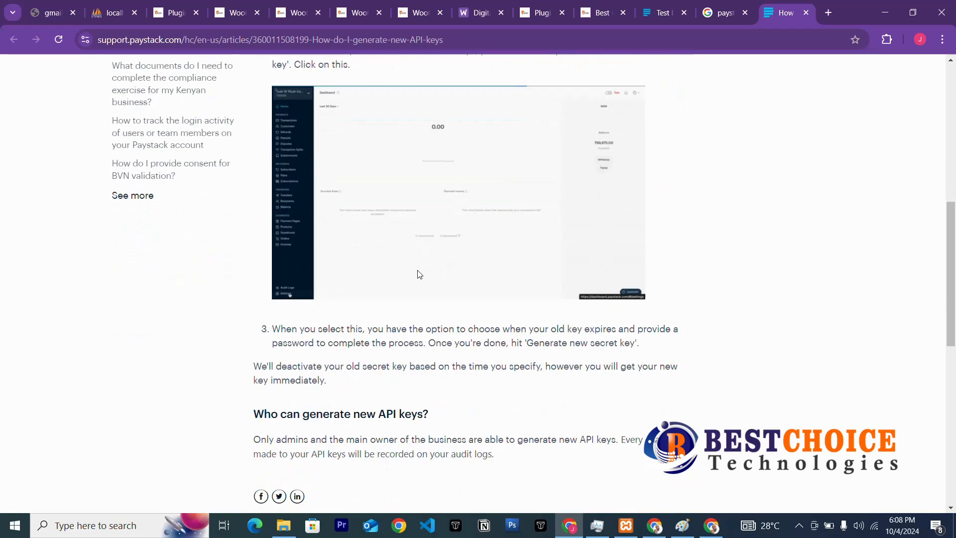
{"action": "scroll", "coordinate": [419, 274], "scroll_direction": "down", "scroll_amount": 7}
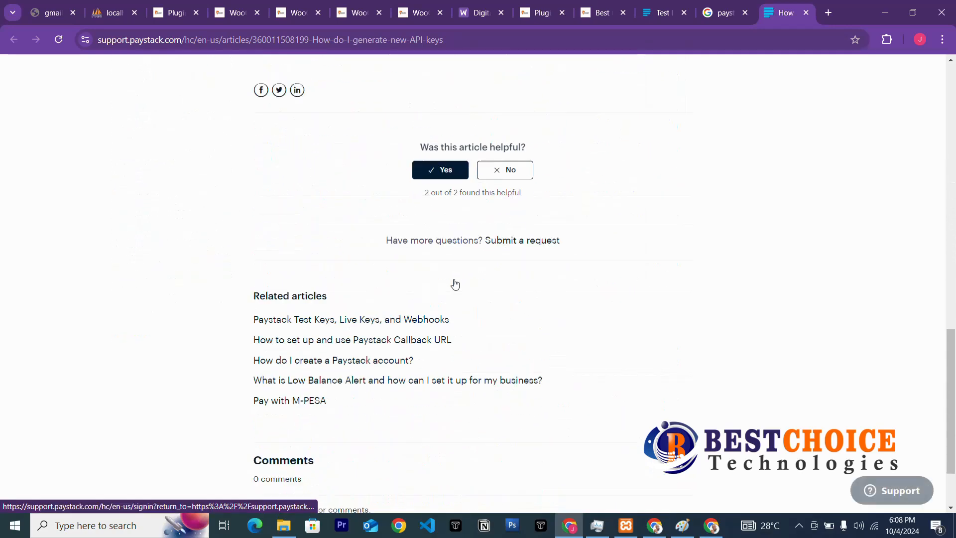
{"action": "scroll", "coordinate": [454, 283], "scroll_direction": "up", "scroll_amount": 15}
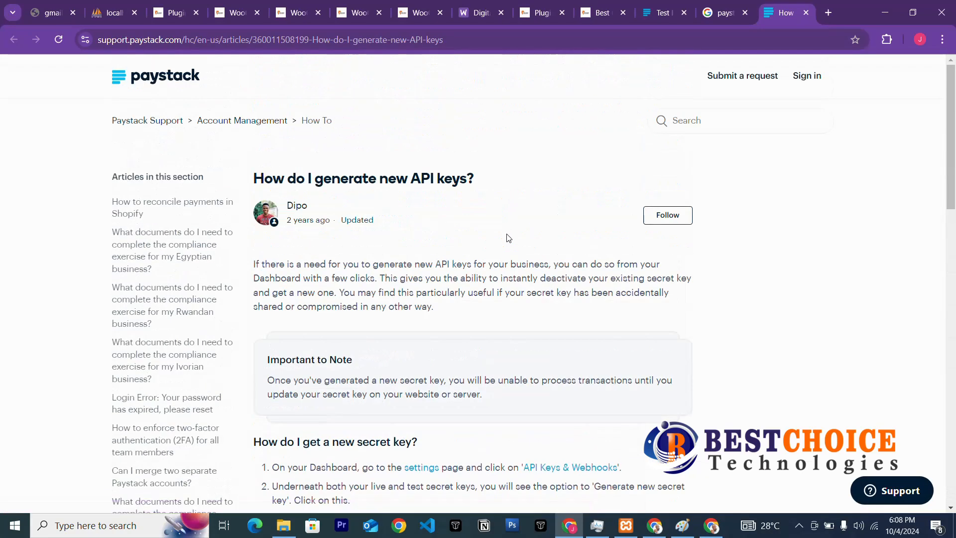
From the results, open and read the 'Test Keys, Live Keys, and Webhooks' article.
{"action": "left_click", "coordinate": [723, 12]}
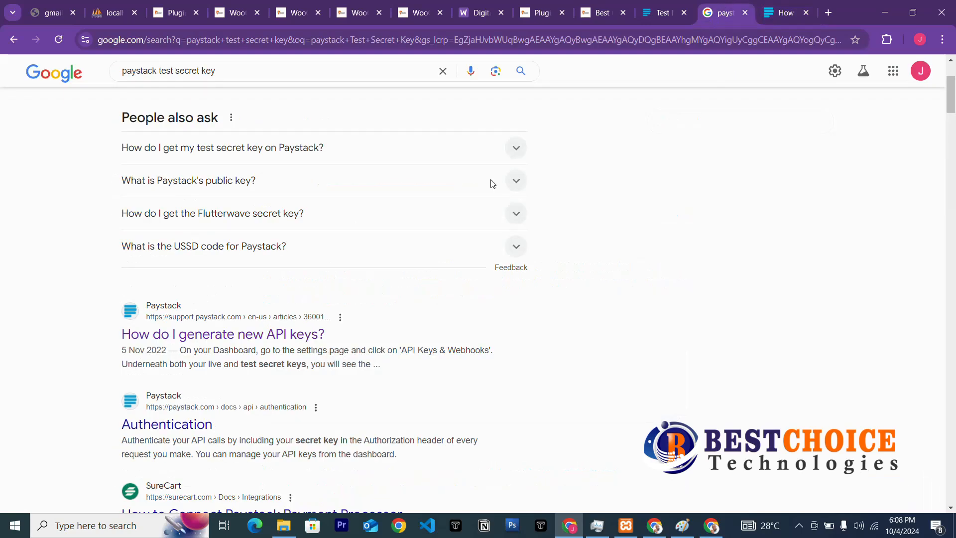
{"action": "scroll", "coordinate": [259, 358], "scroll_direction": "up", "scroll_amount": 3}
{"action": "scroll", "coordinate": [259, 358], "scroll_direction": "down", "scroll_amount": 3}
{"action": "scroll", "coordinate": [258, 357], "scroll_direction": "down", "scroll_amount": 3}
{"action": "scroll", "coordinate": [259, 356], "scroll_direction": "up", "scroll_amount": 6}
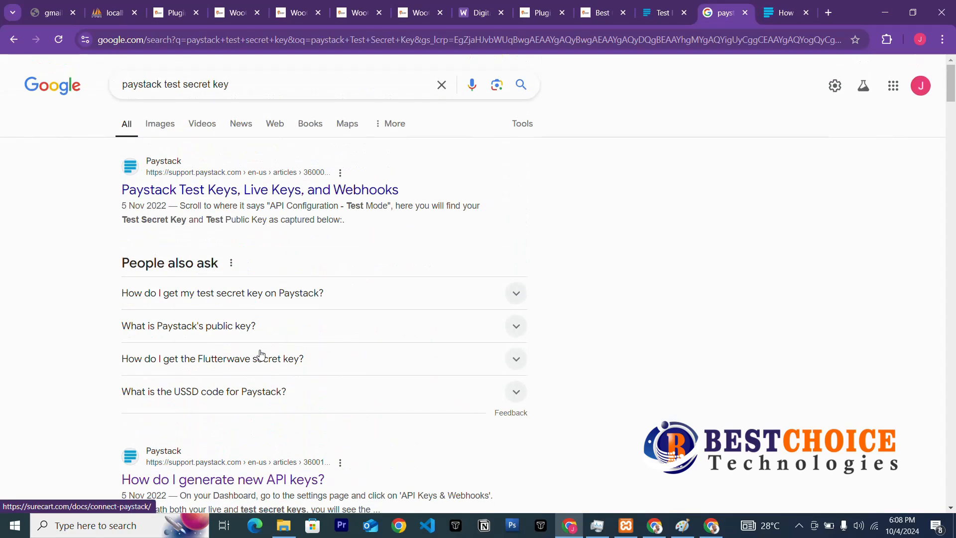
{"action": "left_click", "coordinate": [249, 200]}
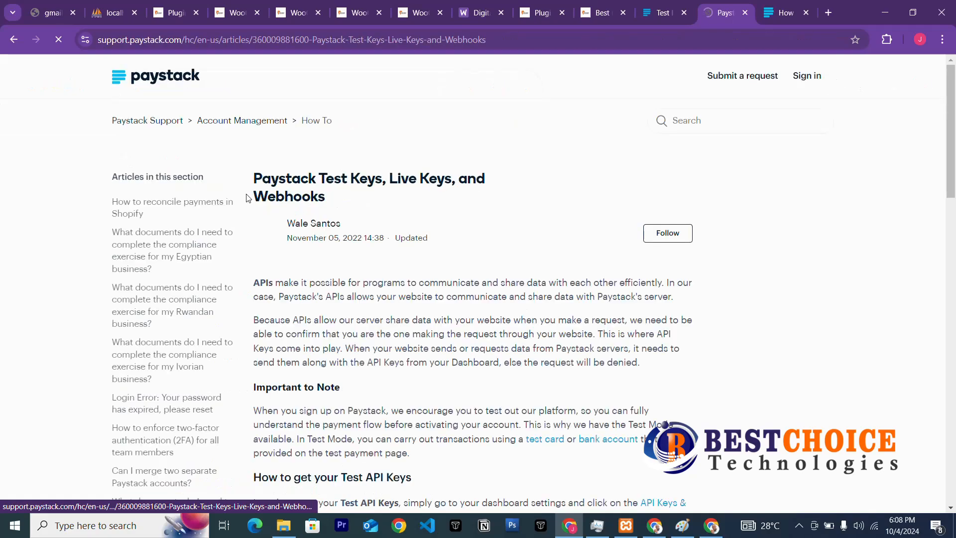
{"action": "scroll", "coordinate": [328, 269], "scroll_direction": "down", "scroll_amount": 5}
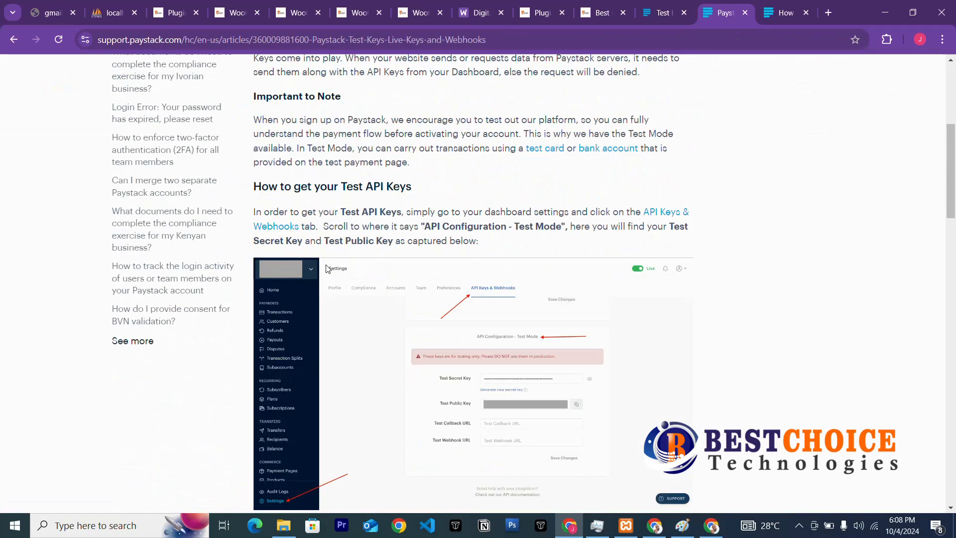
{"action": "scroll", "coordinate": [328, 268], "scroll_direction": "down", "scroll_amount": 5}
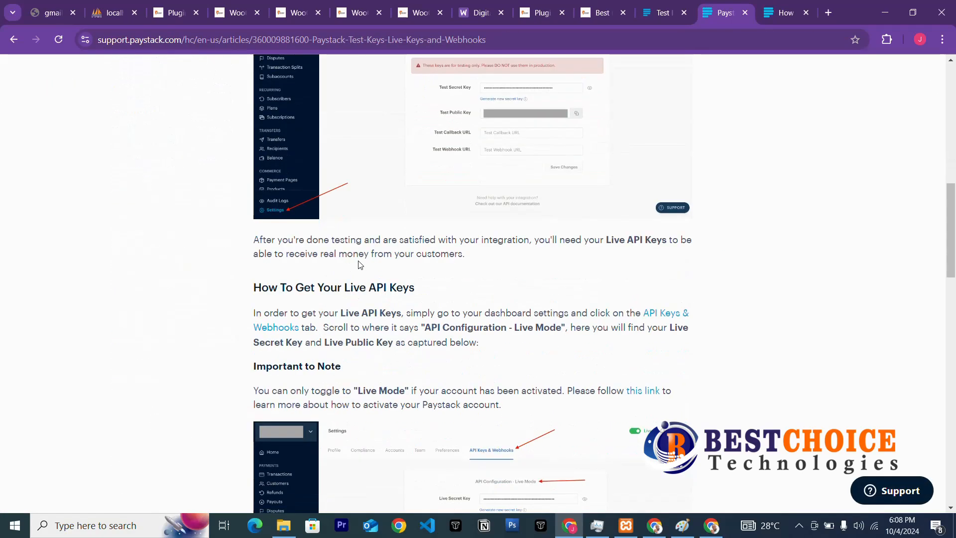
{"action": "scroll", "coordinate": [360, 264], "scroll_direction": "down", "scroll_amount": 5}
{"action": "scroll", "coordinate": [364, 287], "scroll_direction": "down", "scroll_amount": 7}
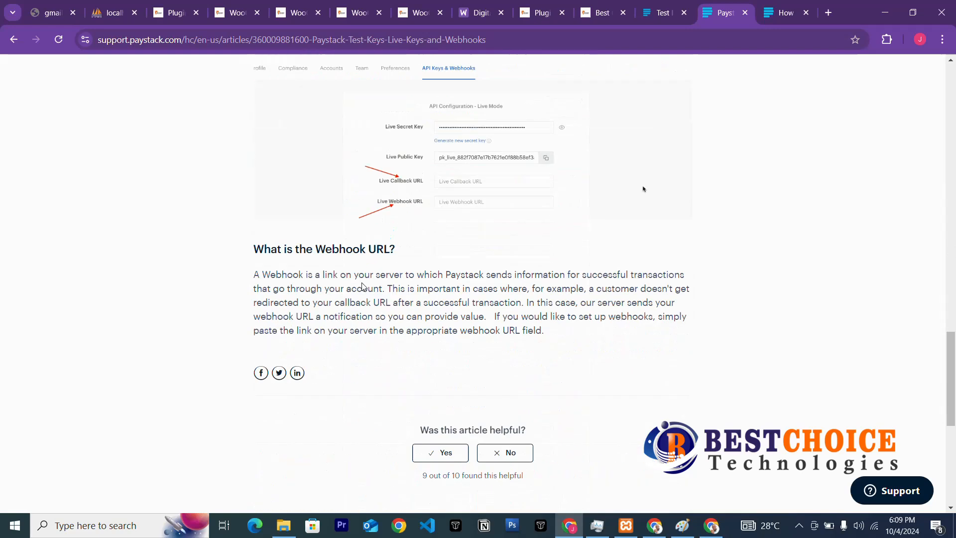
{"action": "scroll", "coordinate": [363, 284], "scroll_direction": "up", "scroll_amount": 12}
{"action": "scroll", "coordinate": [362, 284], "scroll_direction": "up", "scroll_amount": 7}
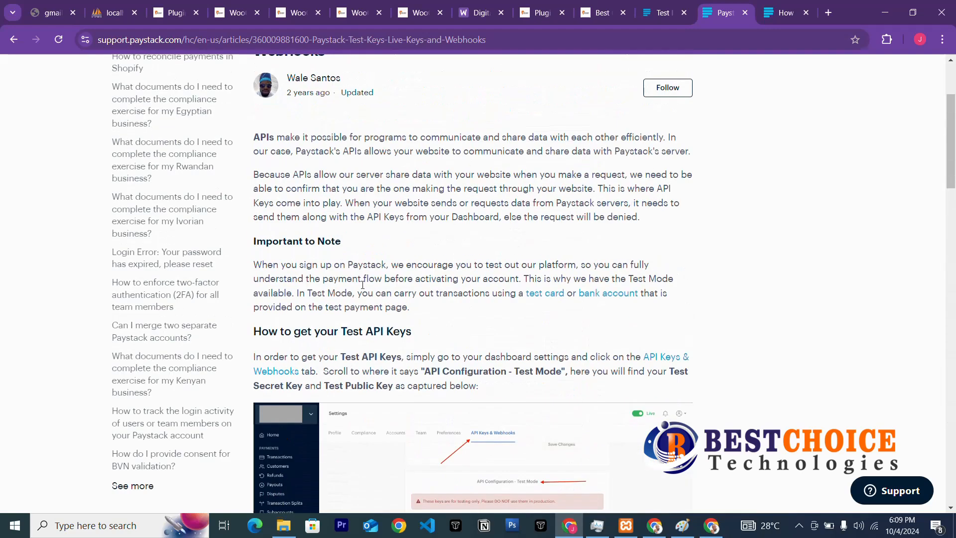
{"action": "scroll", "coordinate": [321, 140], "scroll_direction": "up", "scroll_amount": 3}
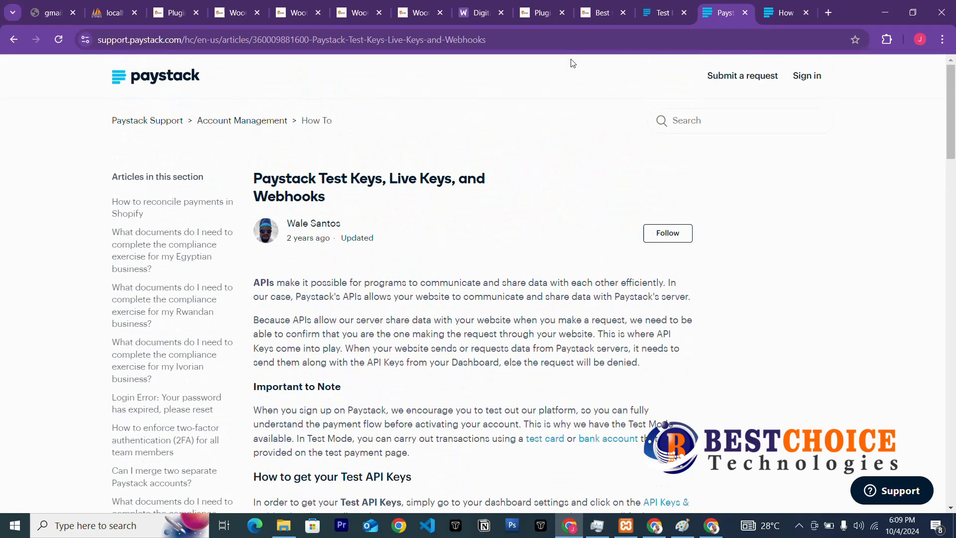
Go back to the results and open 'Test Payments | Paystack Developer Documentation'.
{"action": "left_click", "coordinate": [14, 39]}
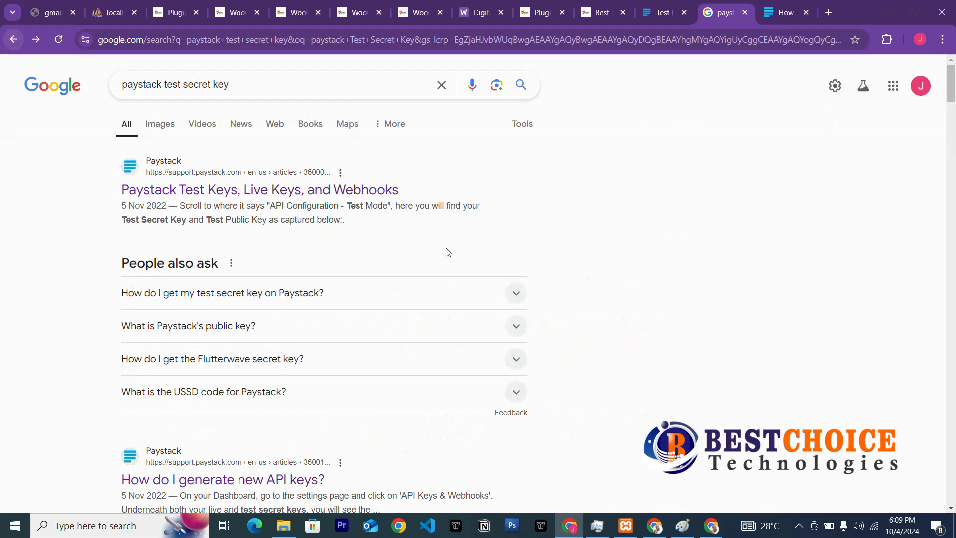
{"action": "scroll", "coordinate": [417, 235], "scroll_direction": "down", "scroll_amount": 5}
{"action": "scroll", "coordinate": [287, 299], "scroll_direction": "down", "scroll_amount": 3}
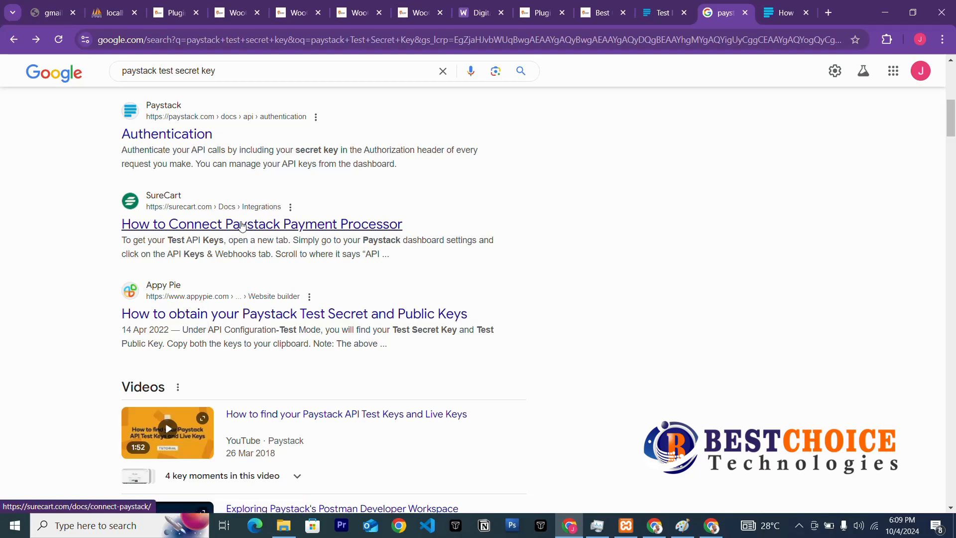
{"action": "scroll", "coordinate": [232, 249], "scroll_direction": "down", "scroll_amount": 5}
{"action": "scroll", "coordinate": [232, 248], "scroll_direction": "down", "scroll_amount": 7}
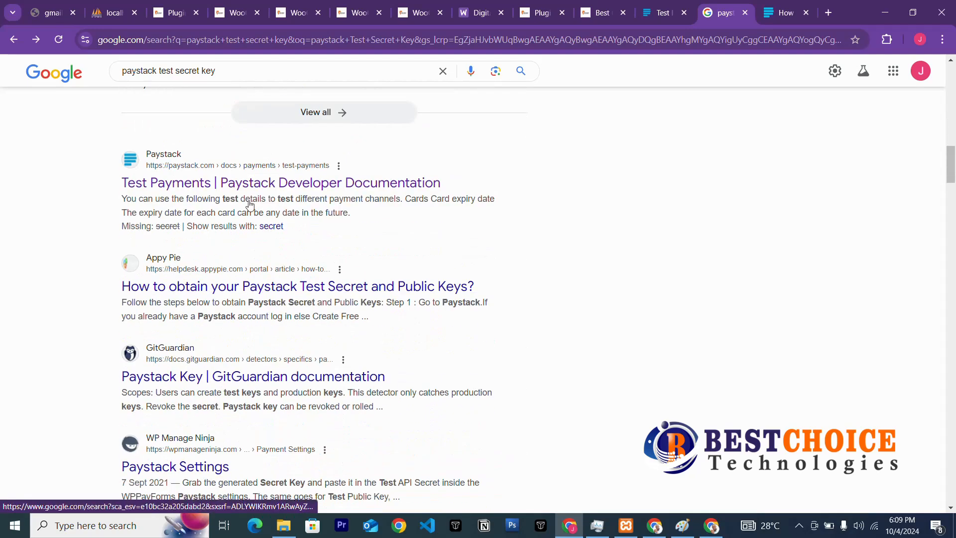
{"action": "left_click", "coordinate": [237, 184]}
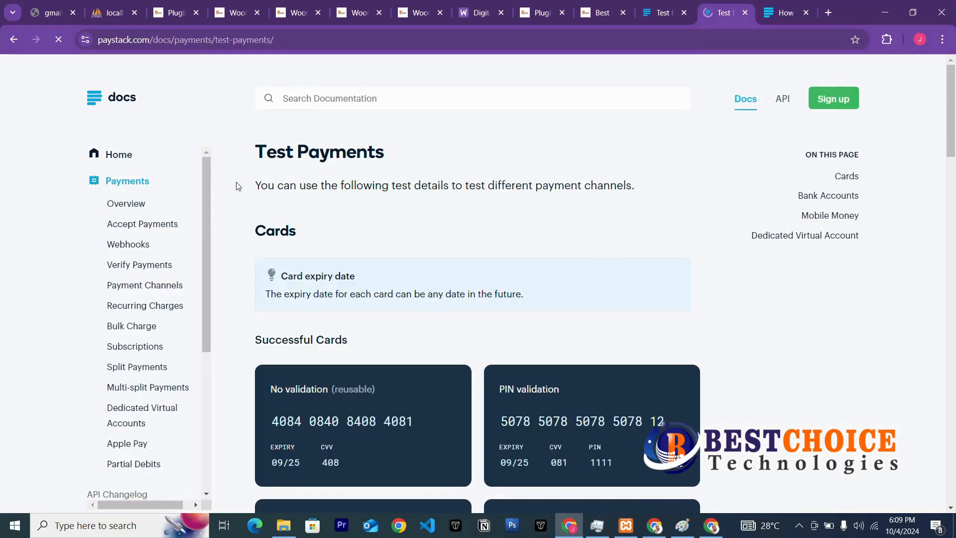
Look over the test card details on the Test Payments page.
{"action": "scroll", "coordinate": [417, 335], "scroll_direction": "down", "scroll_amount": 3}
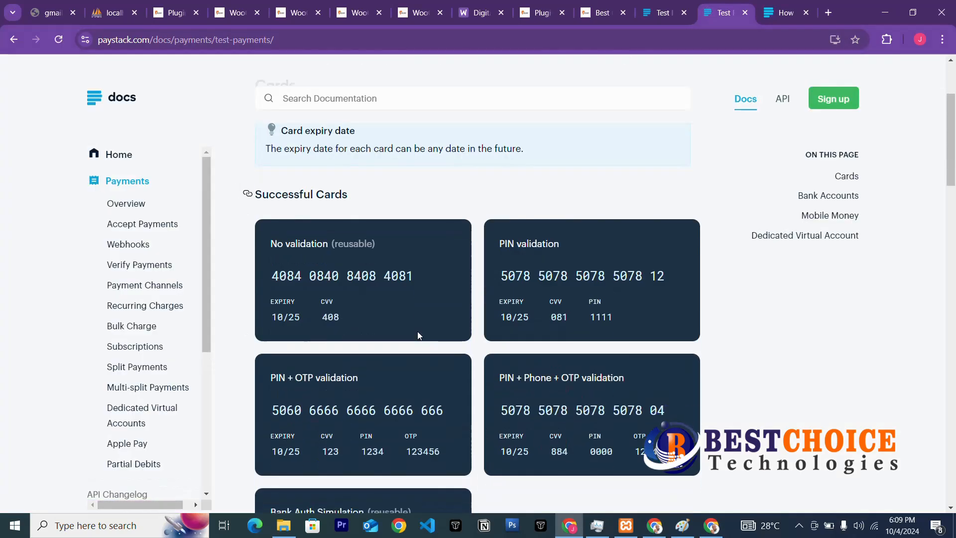
{"action": "scroll", "coordinate": [189, 323], "scroll_direction": "down", "scroll_amount": 2}
{"action": "scroll", "coordinate": [189, 324], "scroll_direction": "down", "scroll_amount": 3}
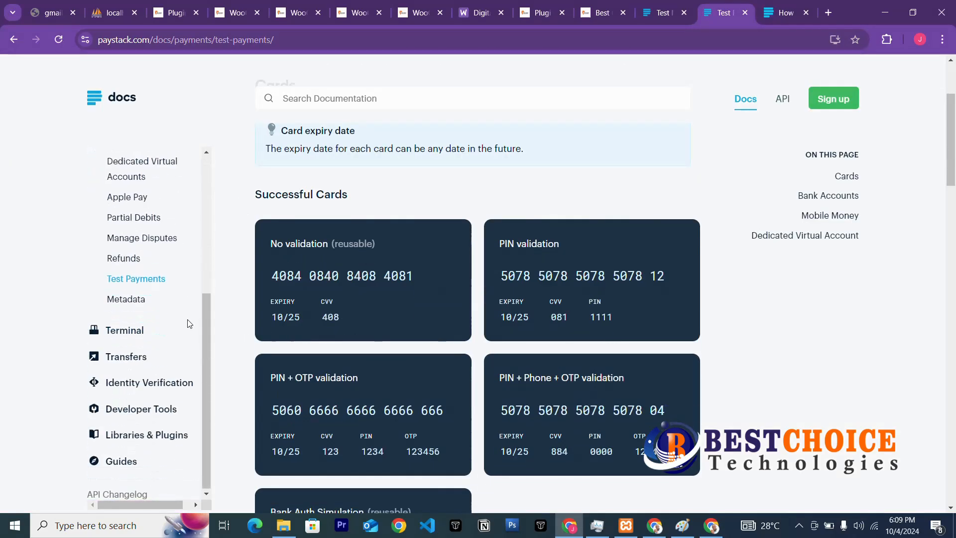
{"action": "scroll", "coordinate": [190, 323], "scroll_direction": "down", "scroll_amount": 3}
{"action": "scroll", "coordinate": [185, 329], "scroll_direction": "up", "scroll_amount": 3}
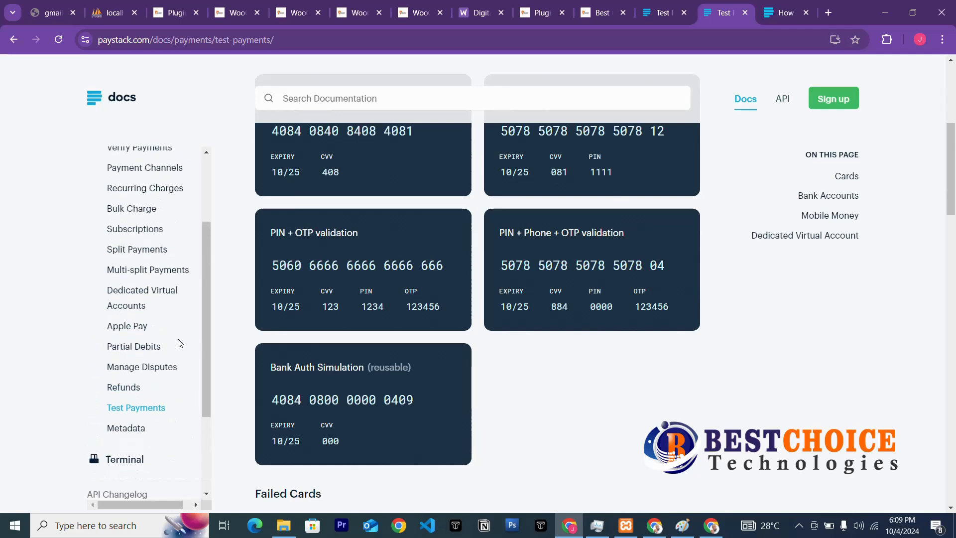
{"action": "scroll", "coordinate": [180, 343], "scroll_direction": "up", "scroll_amount": 7}
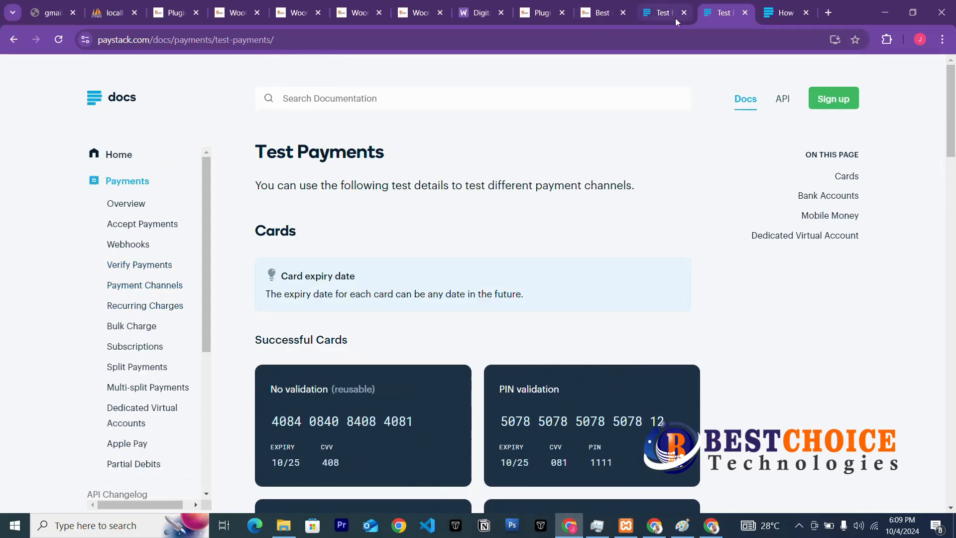
In the 'generate new API keys' article, follow the 'API Keys & Webhooks' link to the dashboard.
{"action": "key", "text": "ctrl+Tab"}
{"action": "scroll", "coordinate": [305, 324], "scroll_direction": "down", "scroll_amount": 3}
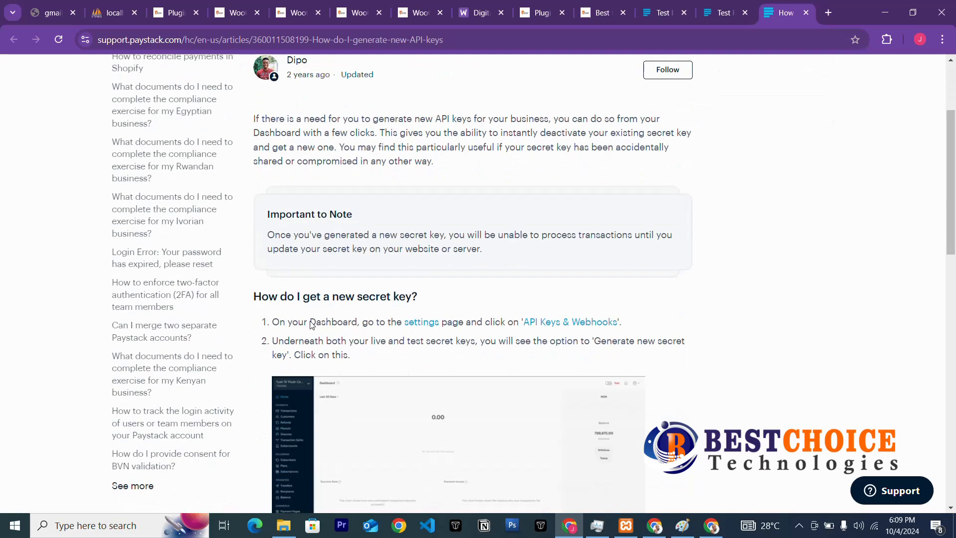
{"action": "scroll", "coordinate": [324, 317], "scroll_direction": "down", "scroll_amount": 3}
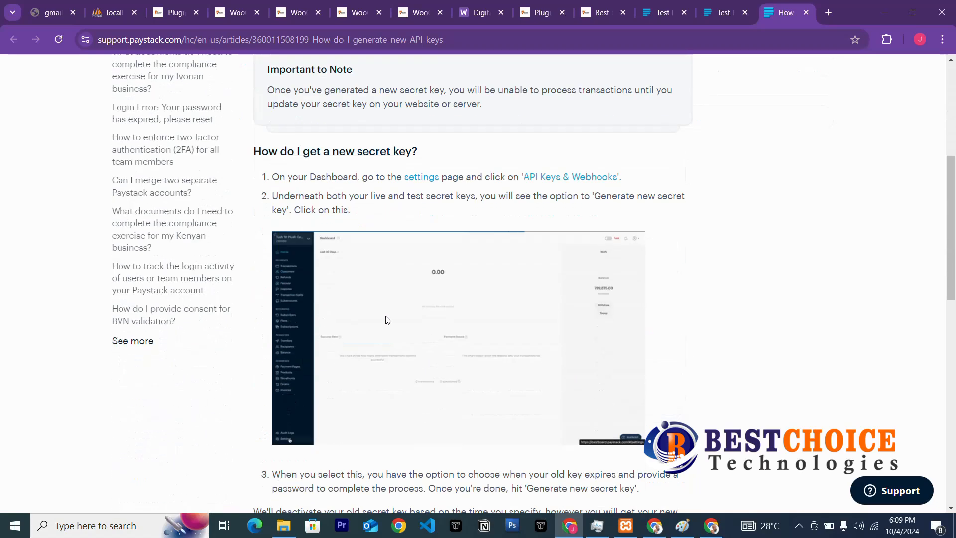
{"action": "left_click", "coordinate": [541, 180]}
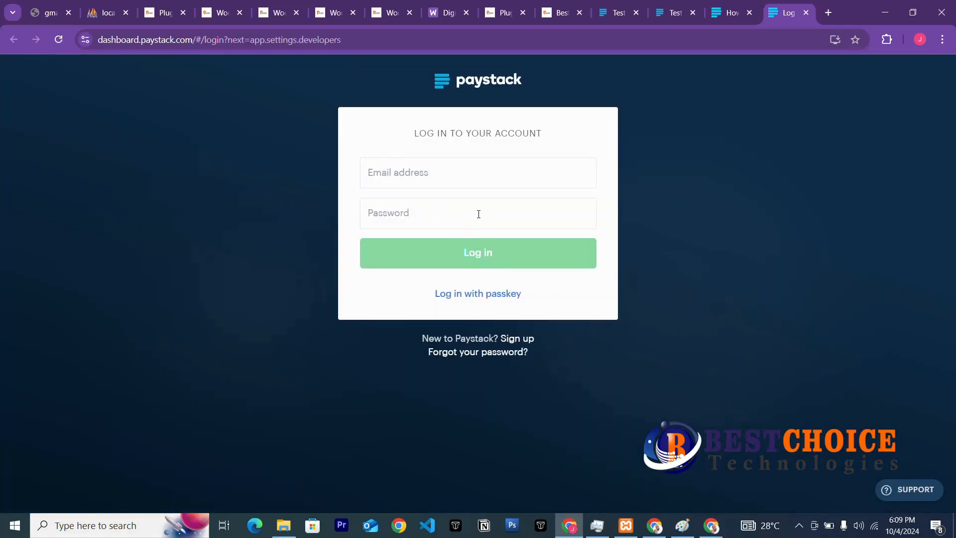
Load the copied Paystack dashboard login address in the other Chrome window.
{"action": "left_click", "coordinate": [362, 37]}
{"action": "key", "text": "ctrl+c"}
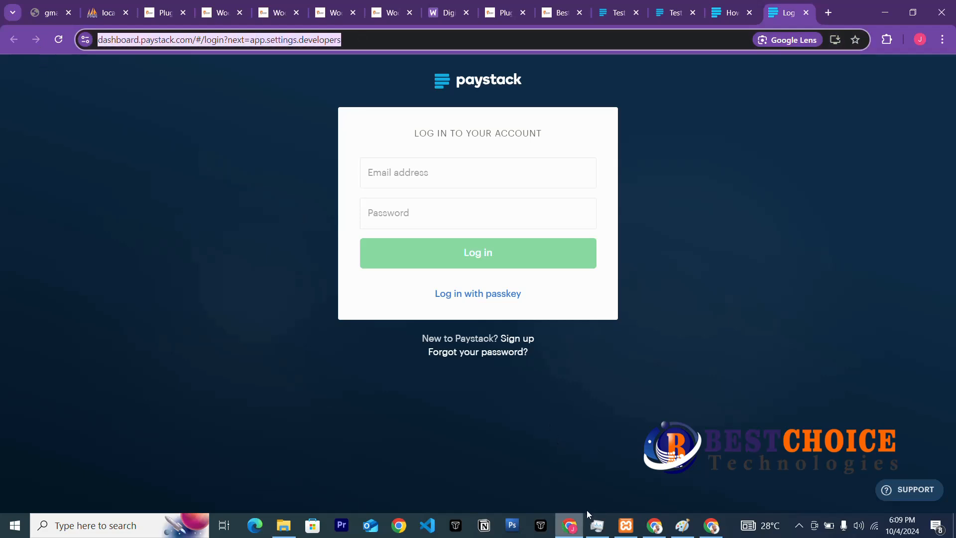
{"action": "left_click", "coordinate": [654, 525]}
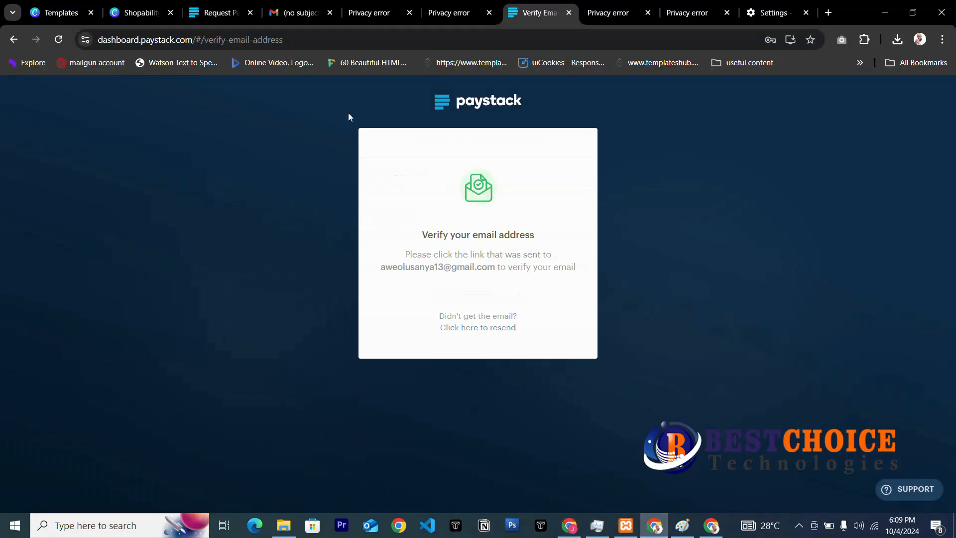
{"action": "left_click", "coordinate": [369, 43]}
{"action": "key", "text": "ctrl+v"}
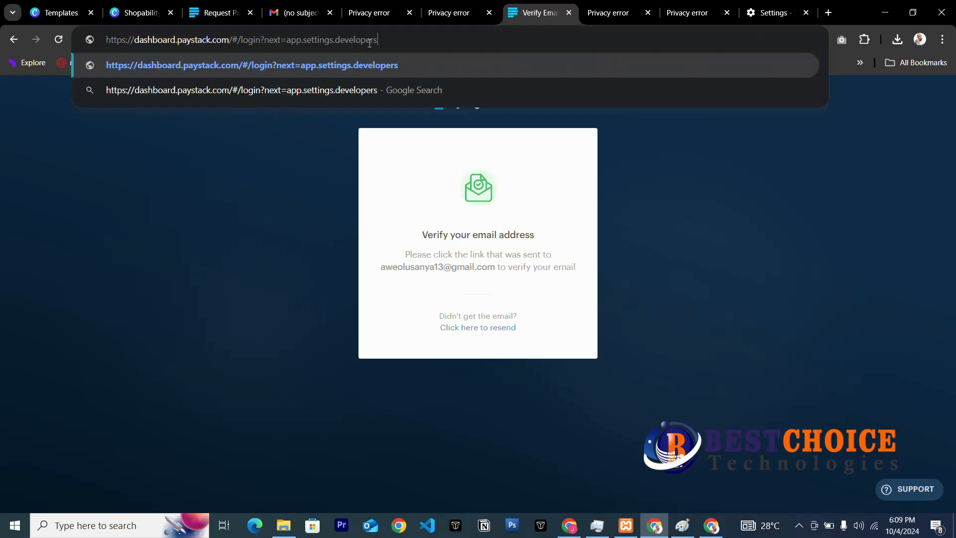
{"action": "key", "text": "Return"}
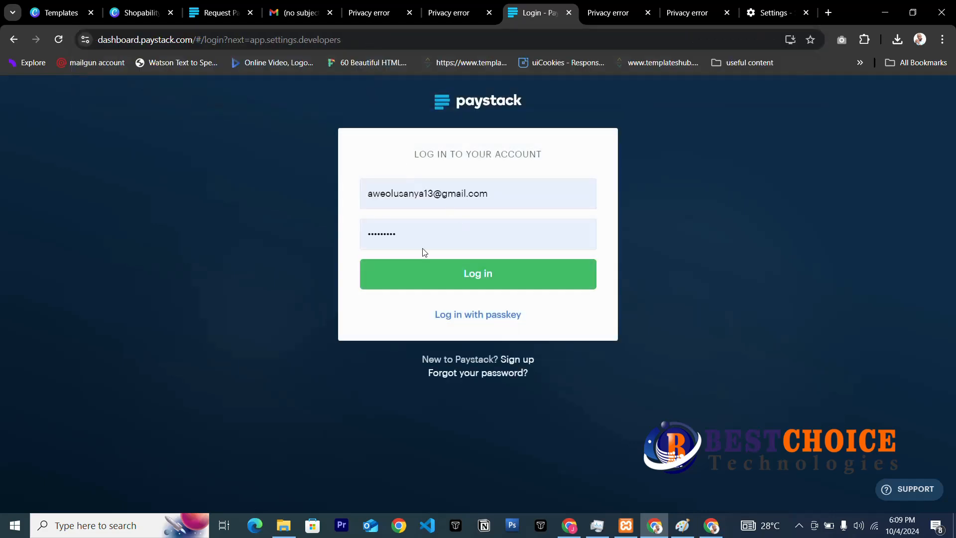
Retype the account password and submit the Paystack login.
{"action": "double_click", "coordinate": [433, 234]}
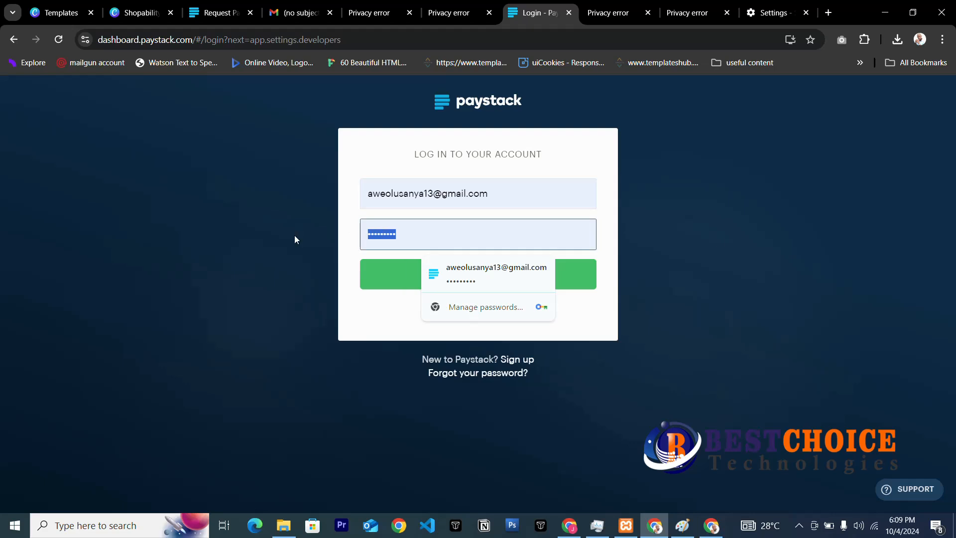
{"action": "type", "text": "••••••"}
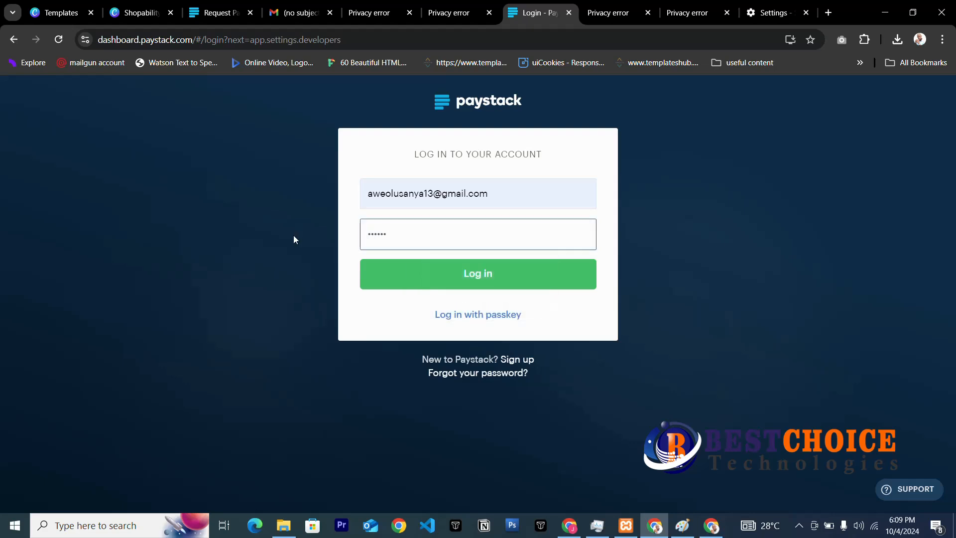
{"action": "type", "text": "•••"}
{"action": "key", "text": "Return"}
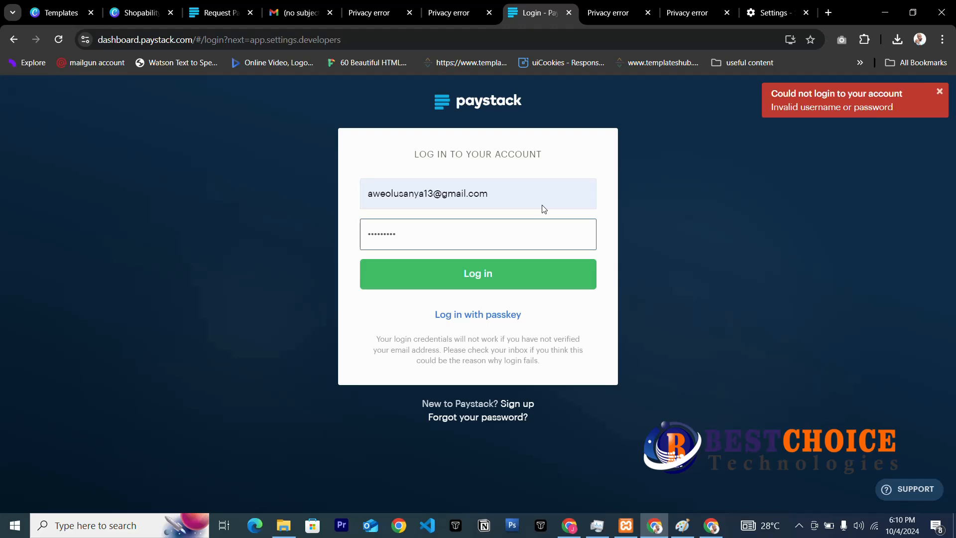
Submit a Paystack password reset for the account e-mail, then switch to the Chrome settings tab.
{"action": "left_click", "coordinate": [501, 418]}
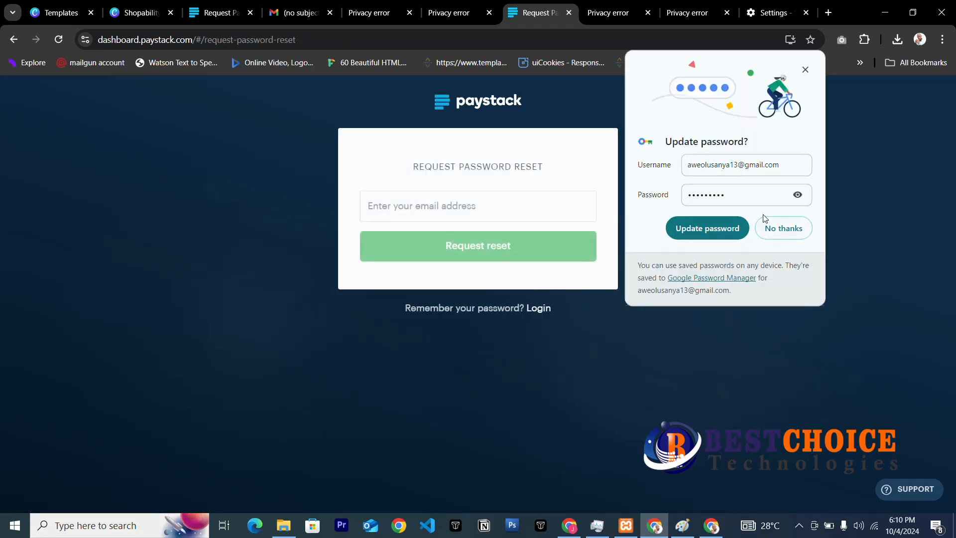
{"action": "left_click", "coordinate": [804, 72]}
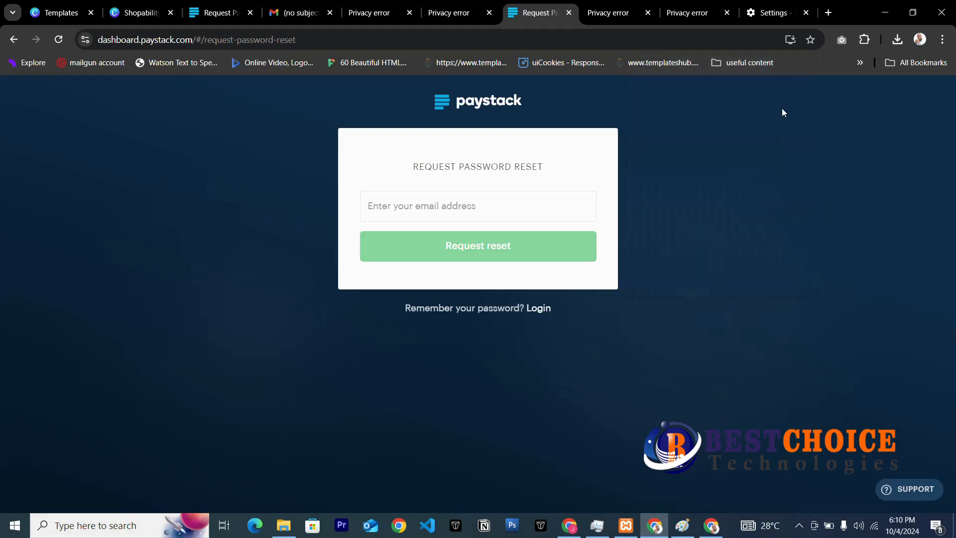
{"action": "left_click", "coordinate": [469, 215]}
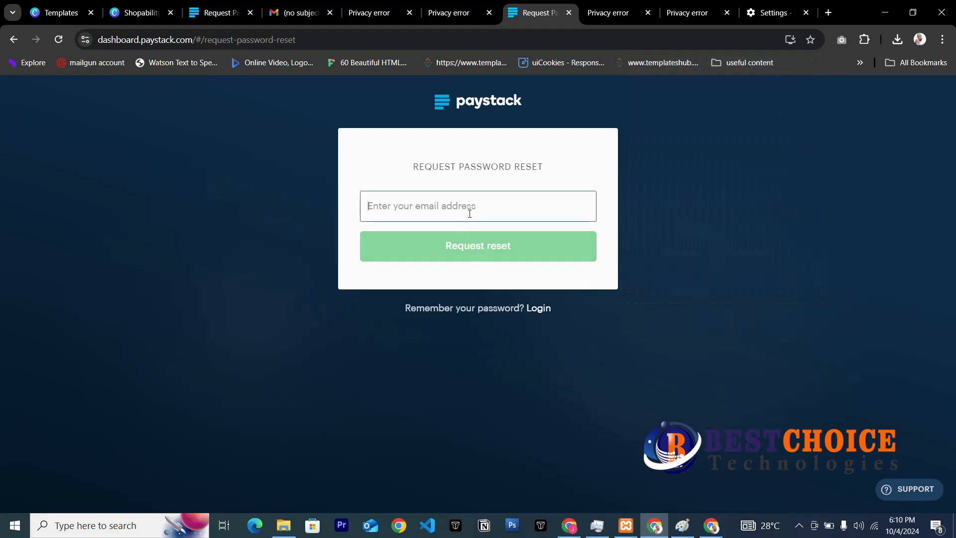
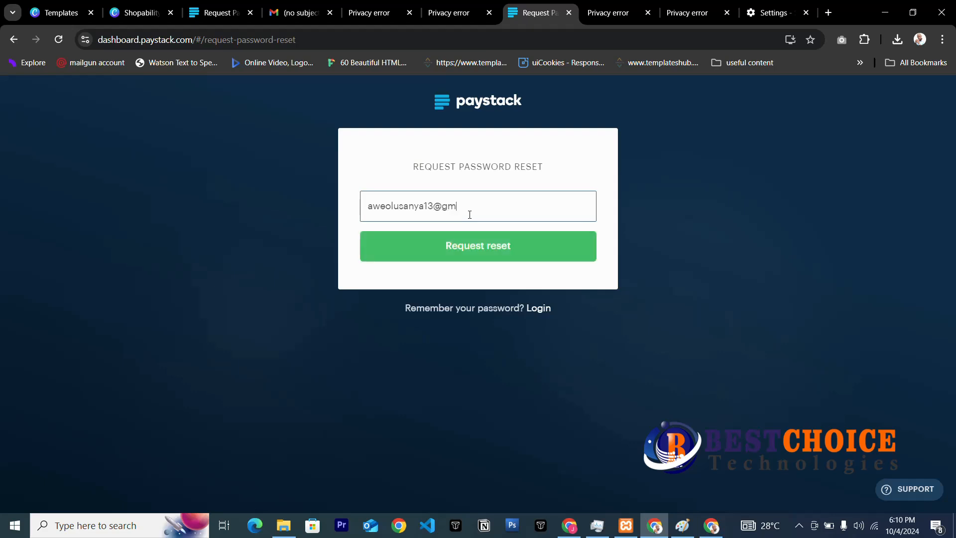
{"action": "key", "text": "Return"}
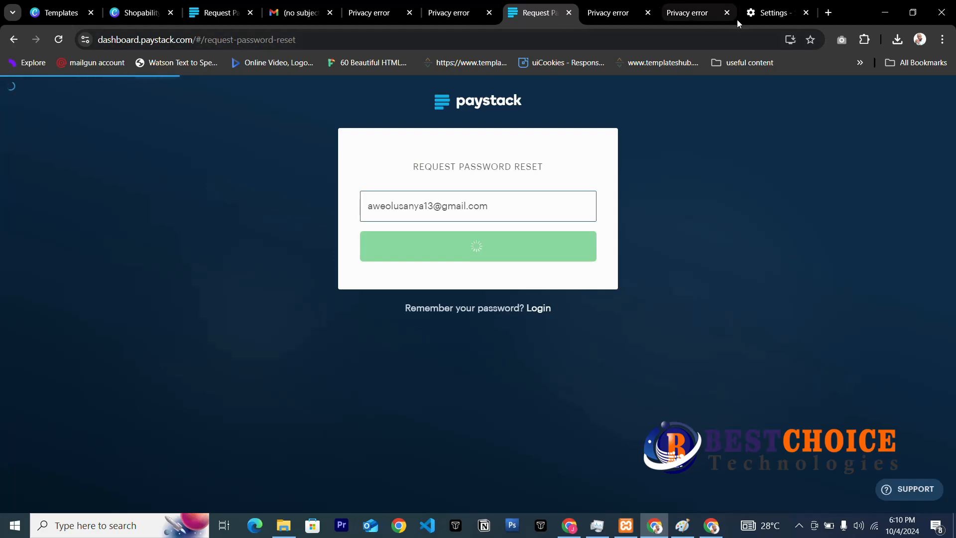
{"action": "left_click", "coordinate": [744, 17]}
Go to the bestchoicetechnologies.com website.
{"action": "left_click", "coordinate": [563, 36]}
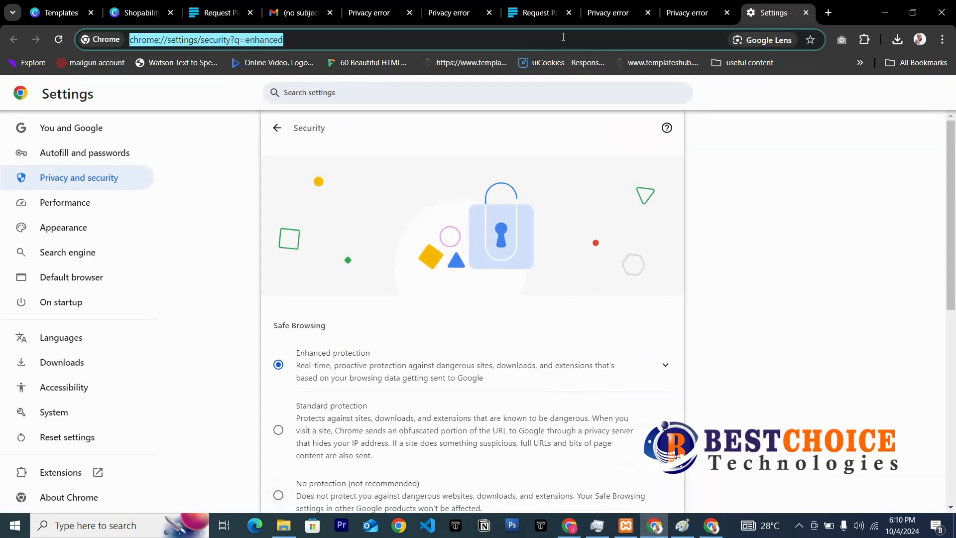
{"action": "type", "text": "best"}
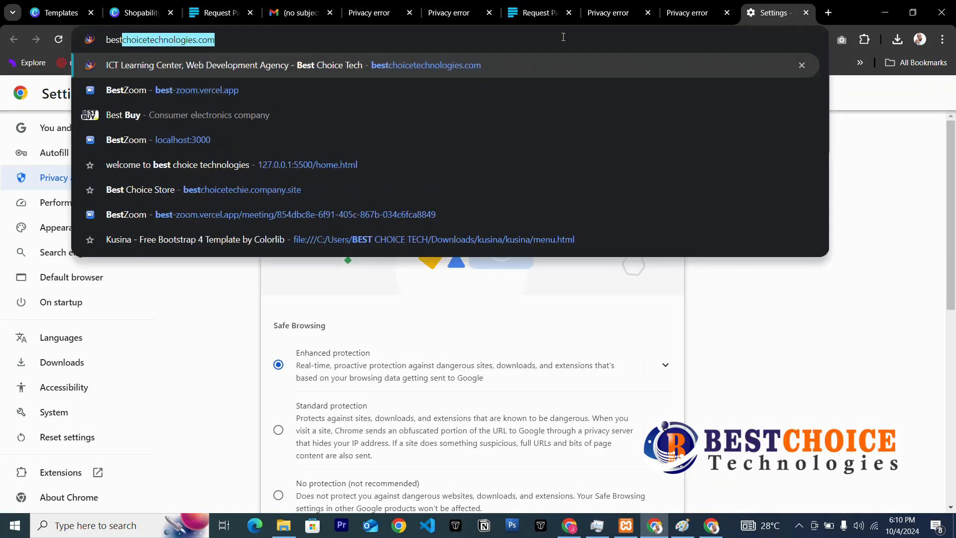
{"action": "key", "text": "Return"}
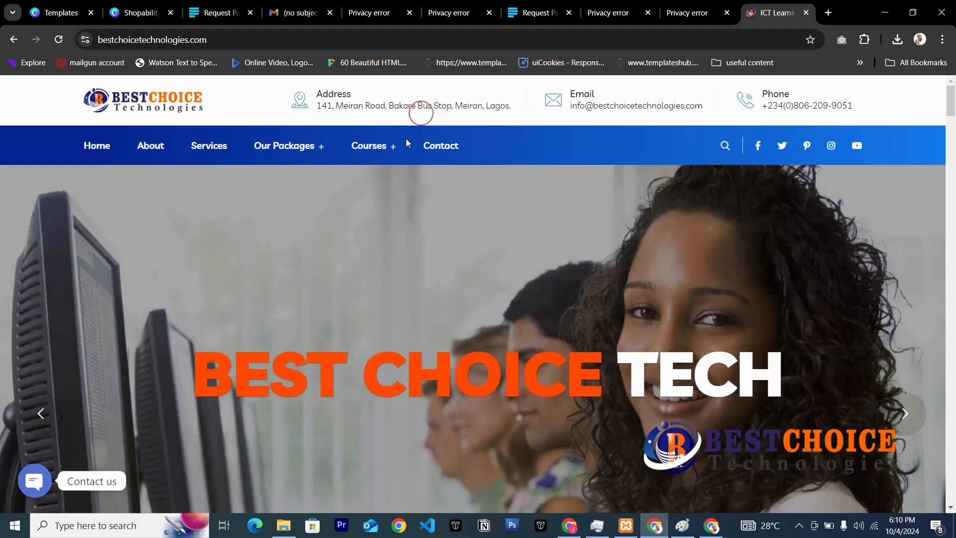
Open Courses > End-to-End WordPress Pro and choose 'Buy Course Now'.
{"action": "mouse_move", "coordinate": [369, 145]}
{"action": "left_click", "coordinate": [390, 192]}
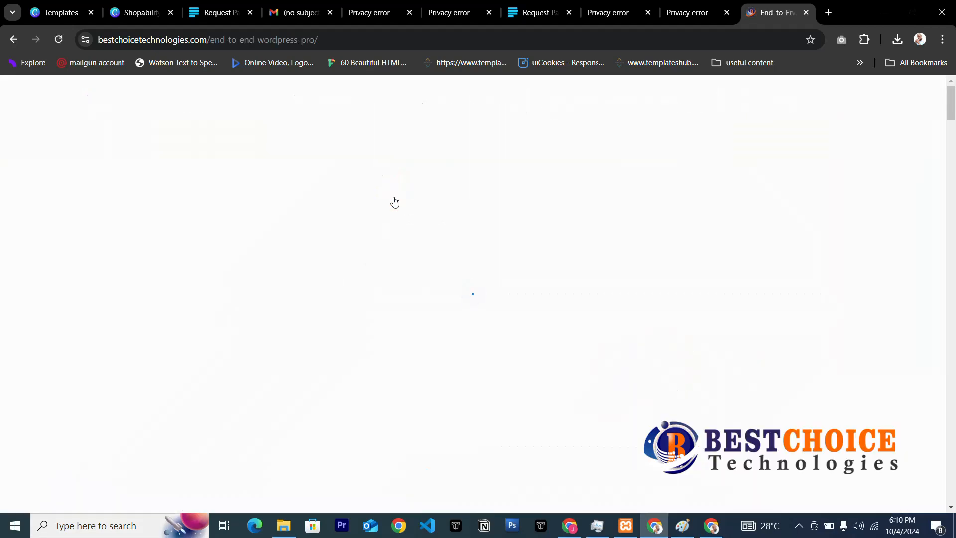
{"action": "scroll", "coordinate": [611, 163], "scroll_direction": "down", "scroll_amount": 1}
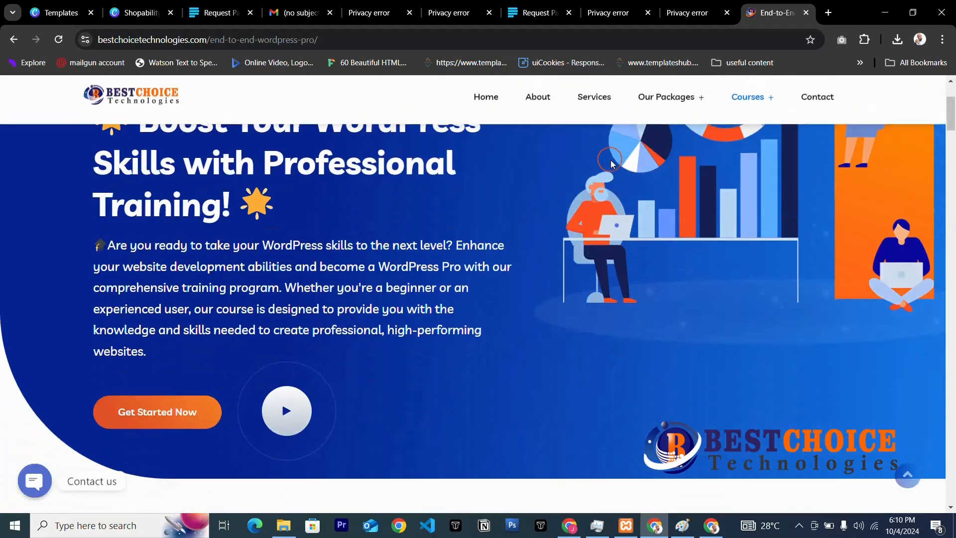
{"action": "scroll", "coordinate": [612, 164], "scroll_direction": "down", "scroll_amount": 10}
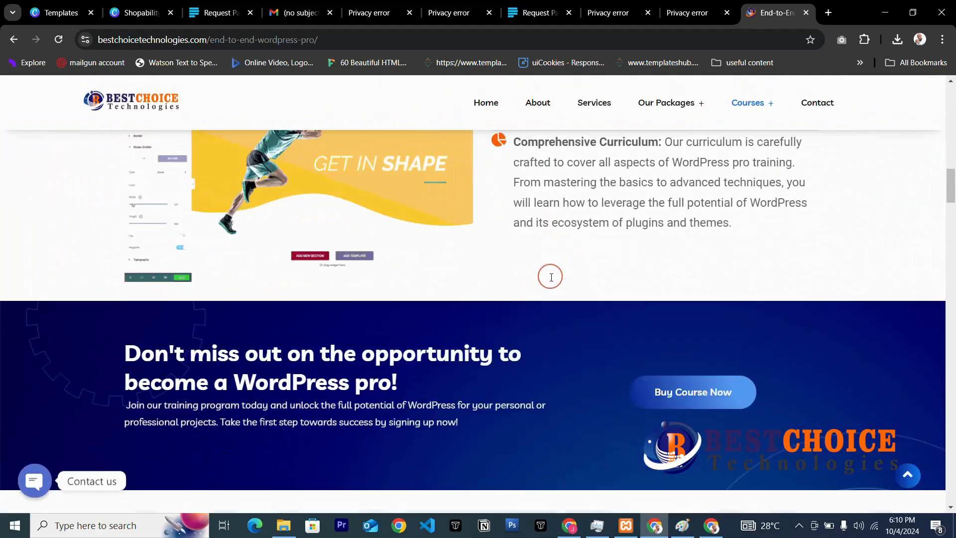
{"action": "scroll", "coordinate": [551, 277], "scroll_direction": "down", "scroll_amount": 5}
{"action": "scroll", "coordinate": [625, 279], "scroll_direction": "up", "scroll_amount": 3}
{"action": "left_click", "coordinate": [694, 305]}
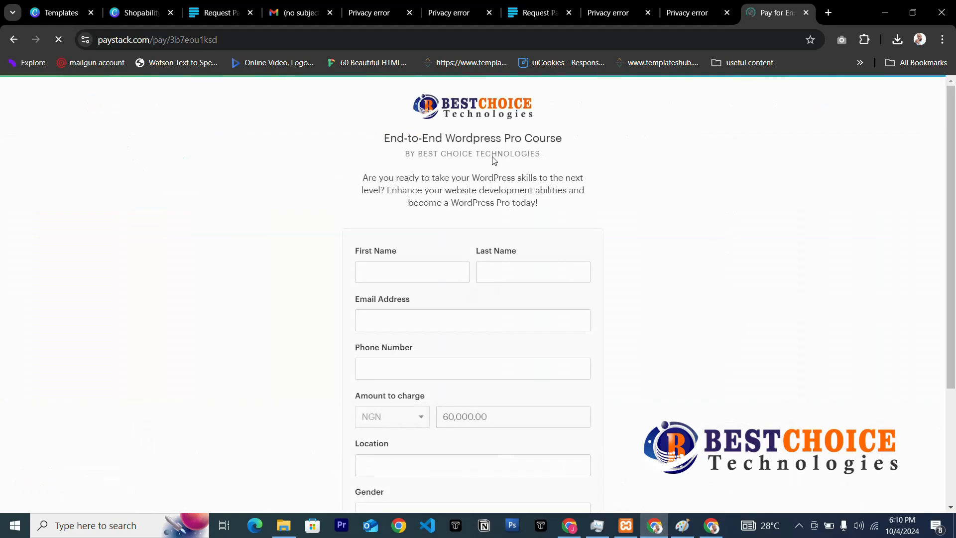
Look over the Paystack payment page charging NGN 60,000.00 for the course.
{"action": "scroll", "coordinate": [465, 269], "scroll_direction": "down", "scroll_amount": 3}
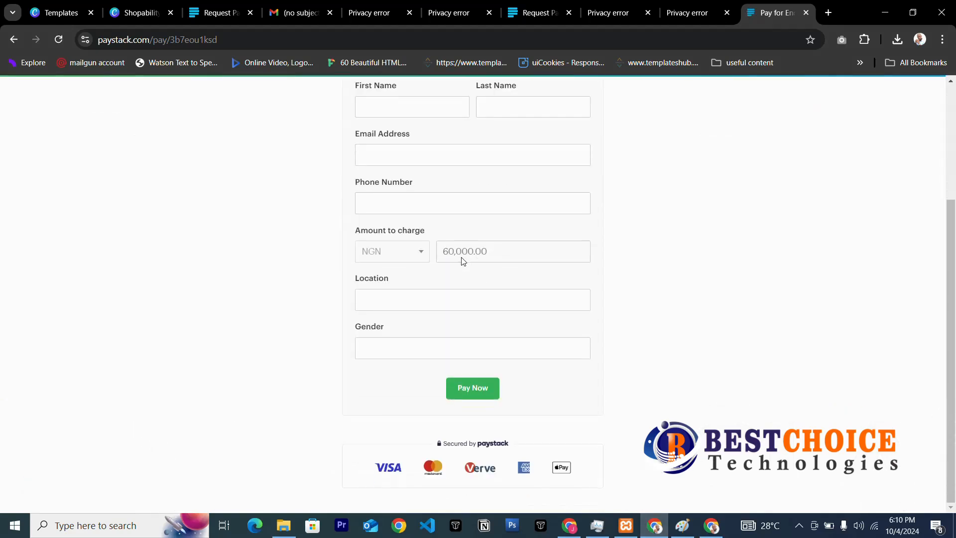
{"action": "scroll", "coordinate": [456, 271], "scroll_direction": "up", "scroll_amount": 3}
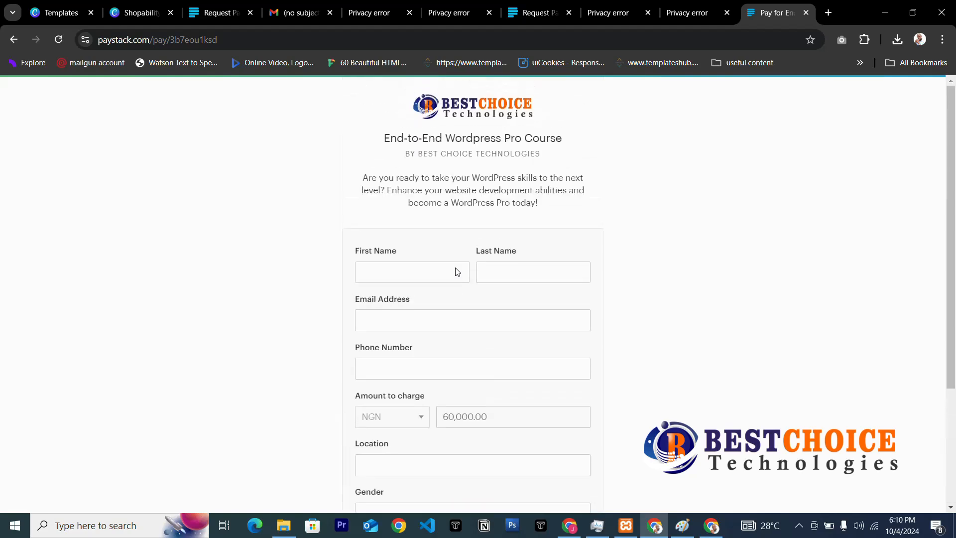
{"action": "scroll", "coordinate": [457, 271], "scroll_direction": "down", "scroll_amount": 3}
{"action": "scroll", "coordinate": [456, 272], "scroll_direction": "up", "scroll_amount": 3}
{"action": "scroll", "coordinate": [457, 274], "scroll_direction": "down", "scroll_amount": 3}
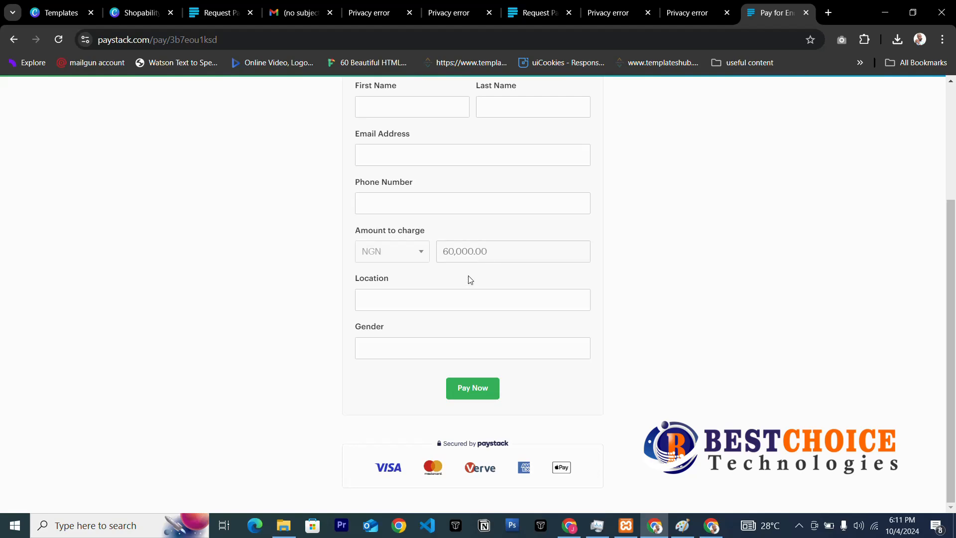
{"action": "scroll", "coordinate": [468, 276], "scroll_direction": "up", "scroll_amount": 3}
{"action": "scroll", "coordinate": [469, 273], "scroll_direction": "down", "scroll_amount": 3}
{"action": "scroll", "coordinate": [469, 273], "scroll_direction": "up", "scroll_amount": 3}
{"action": "scroll", "coordinate": [467, 273], "scroll_direction": "down", "scroll_amount": 3}
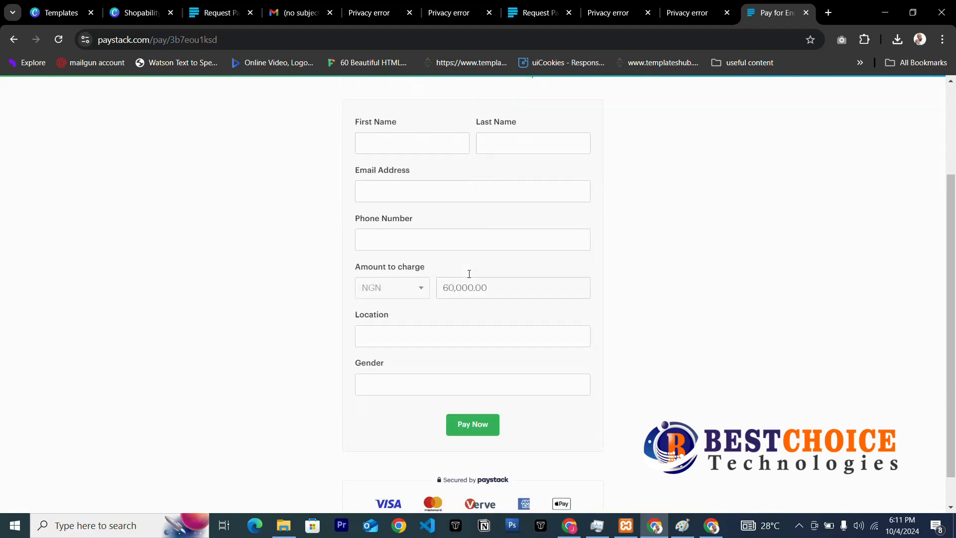
{"action": "scroll", "coordinate": [455, 254], "scroll_direction": "up", "scroll_amount": 3}
{"action": "scroll", "coordinate": [457, 255], "scroll_direction": "down", "scroll_amount": 3}
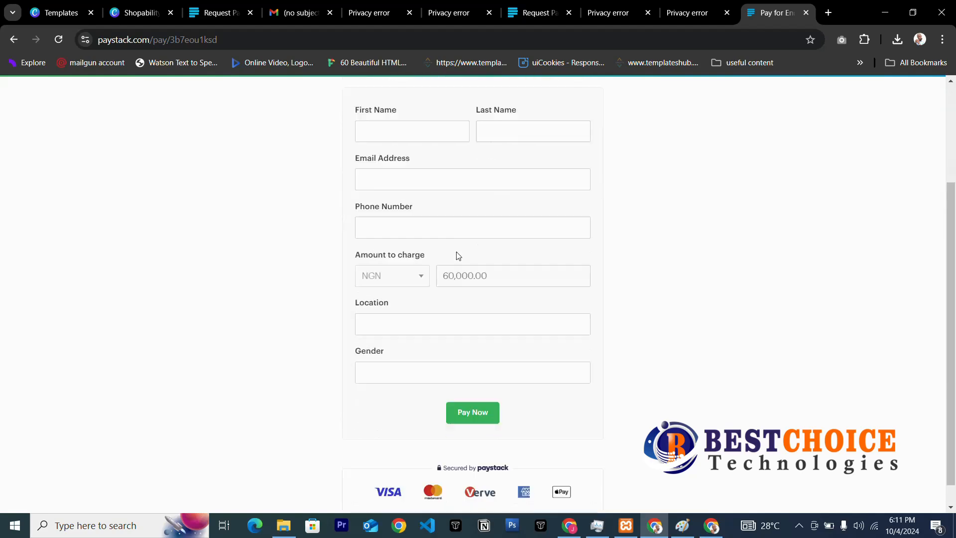
{"action": "scroll", "coordinate": [456, 254], "scroll_direction": "up", "scroll_amount": 3}
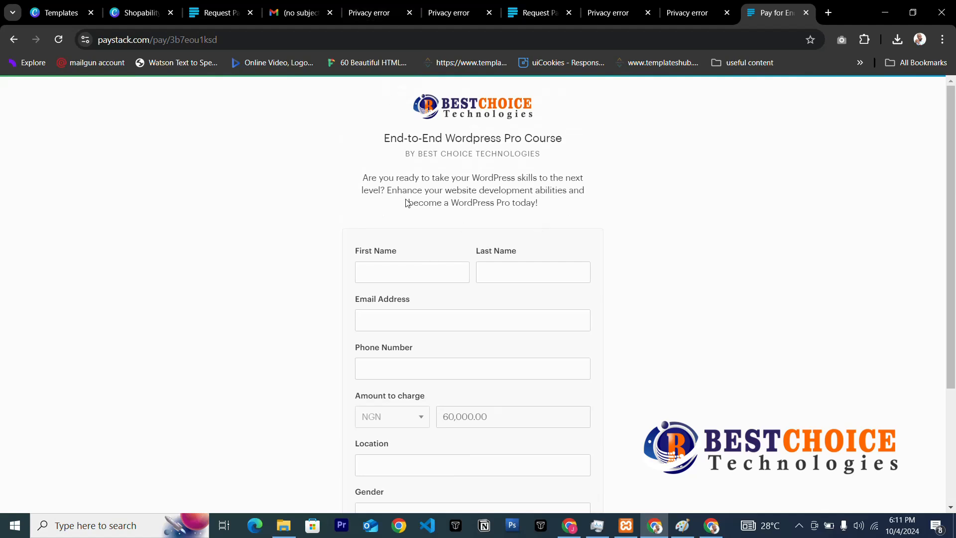
{"action": "scroll", "coordinate": [484, 330], "scroll_direction": "down", "scroll_amount": 3}
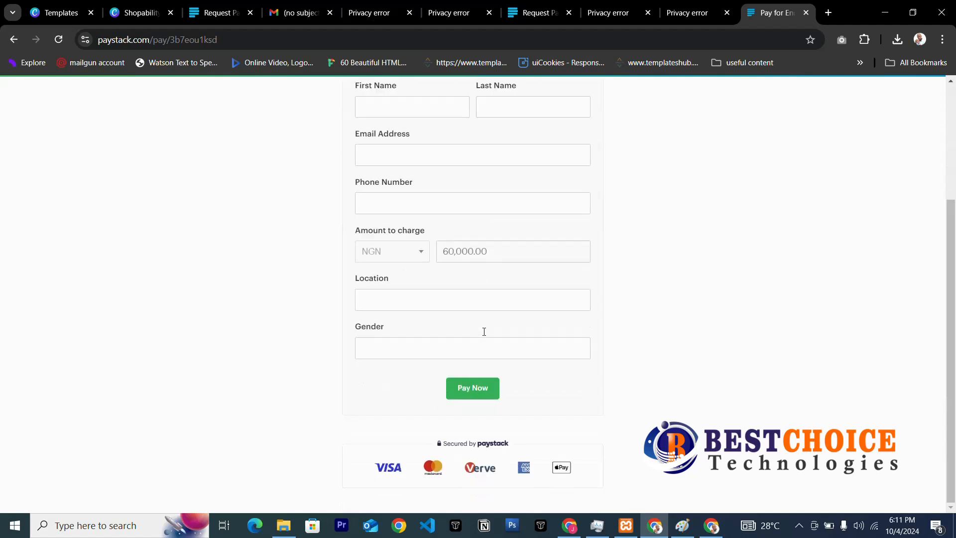
{"action": "scroll", "coordinate": [491, 277], "scroll_direction": "up", "scroll_amount": 3}
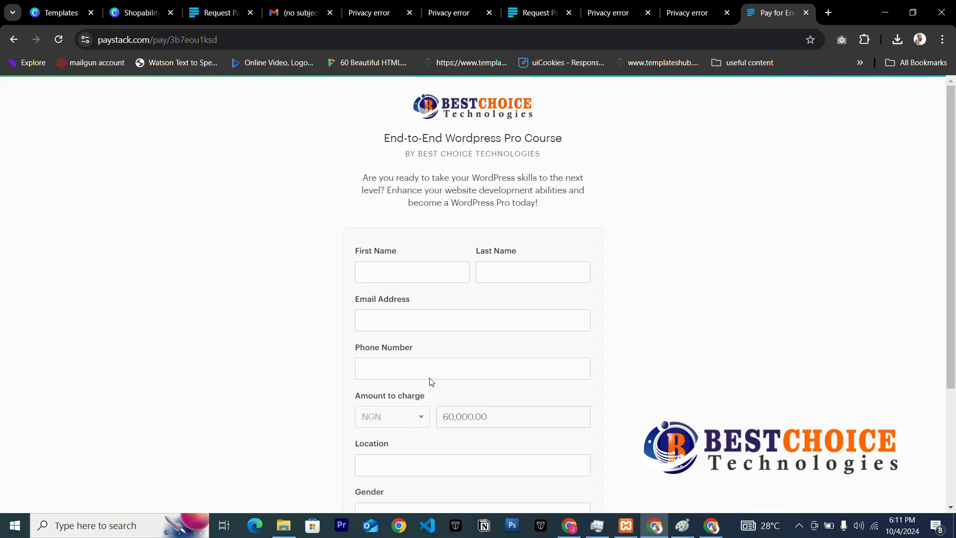
{"action": "scroll", "coordinate": [431, 381], "scroll_direction": "down", "scroll_amount": 3}
{"action": "scroll", "coordinate": [436, 369], "scroll_direction": "up", "scroll_amount": 3}
{"action": "scroll", "coordinate": [473, 319], "scroll_direction": "down", "scroll_amount": 3}
{"action": "scroll", "coordinate": [514, 274], "scroll_direction": "up", "scroll_amount": 3}
Close both 'Privacy error' tabs and bring forward the window showing the Paystack login.
{"action": "left_click", "coordinate": [535, 13]}
{"action": "left_click", "coordinate": [450, 12]}
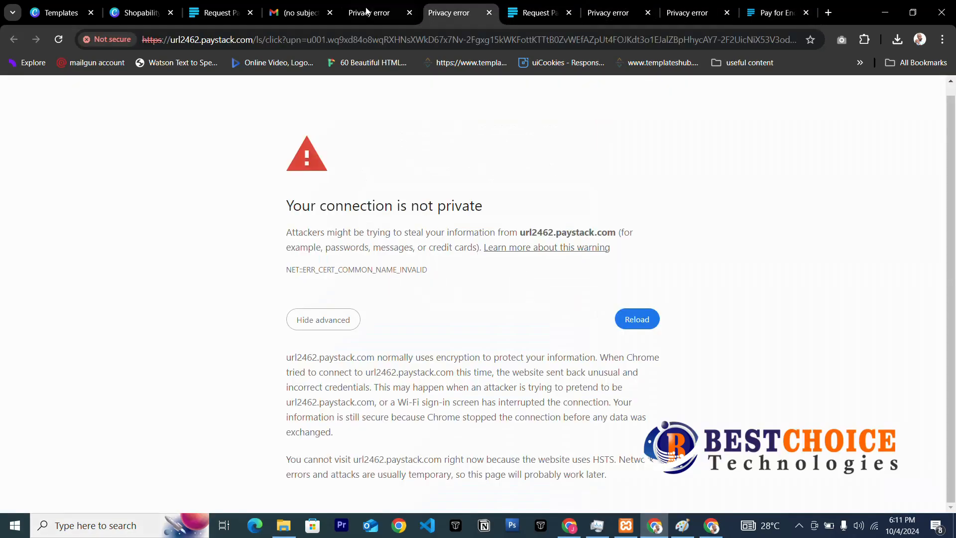
{"action": "left_click", "coordinate": [366, 11]}
{"action": "left_click", "coordinate": [219, 12]}
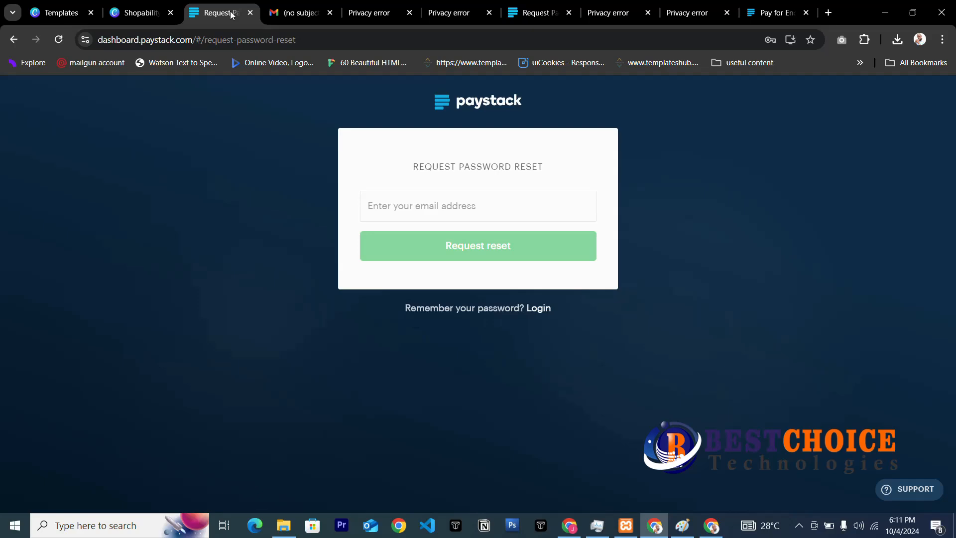
{"action": "left_click", "coordinate": [523, 15]}
{"action": "left_click", "coordinate": [617, 15]}
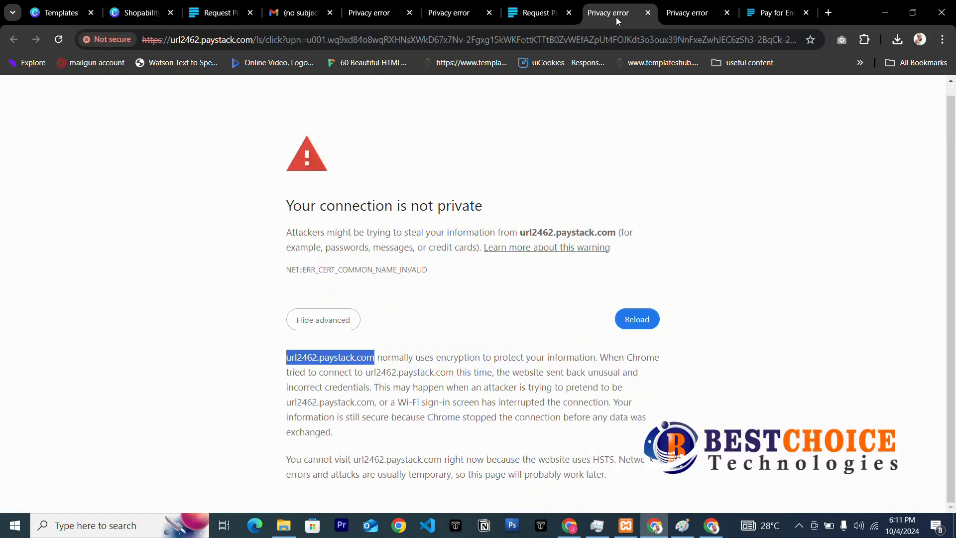
{"action": "left_click", "coordinate": [647, 13]}
{"action": "left_click", "coordinate": [648, 13]}
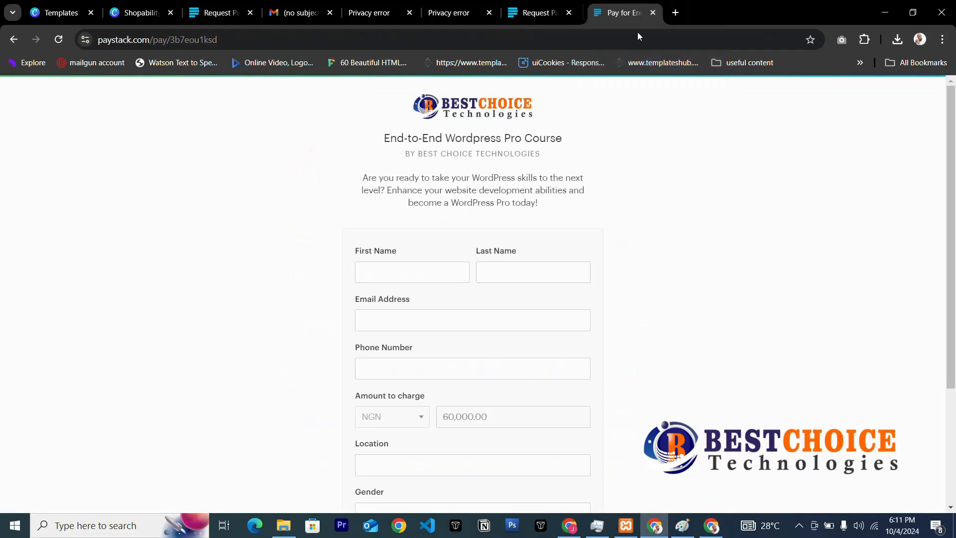
{"action": "left_click", "coordinate": [569, 525]}
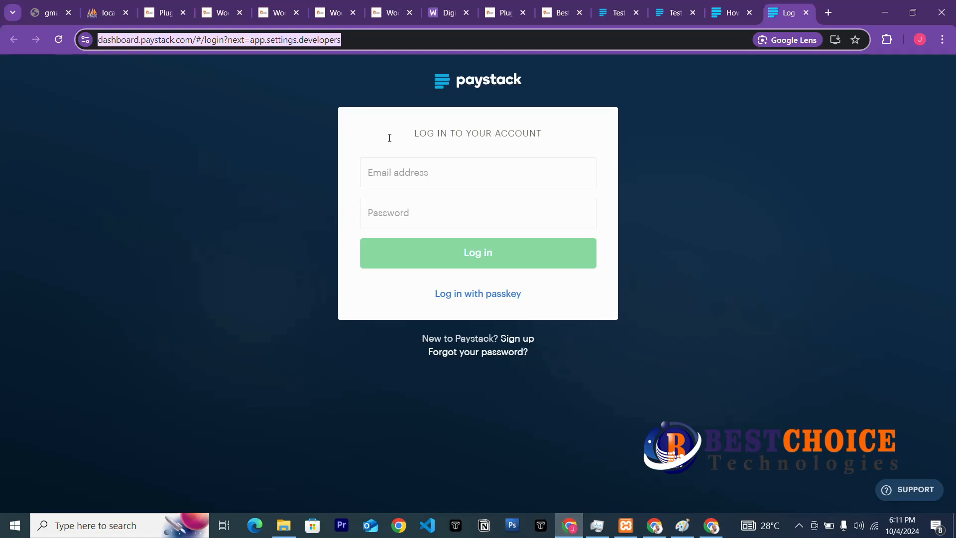
Open WooCommerce > Settings, showing the General tab with the Lagos, Nigeria store address.
{"action": "left_click", "coordinate": [274, 14]}
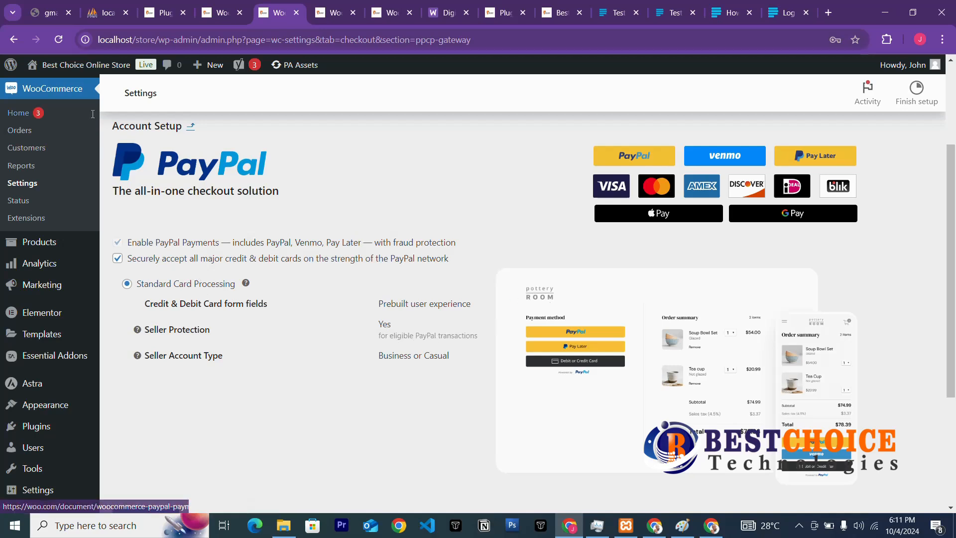
{"action": "key", "text": "ctrl+Page_Up"}
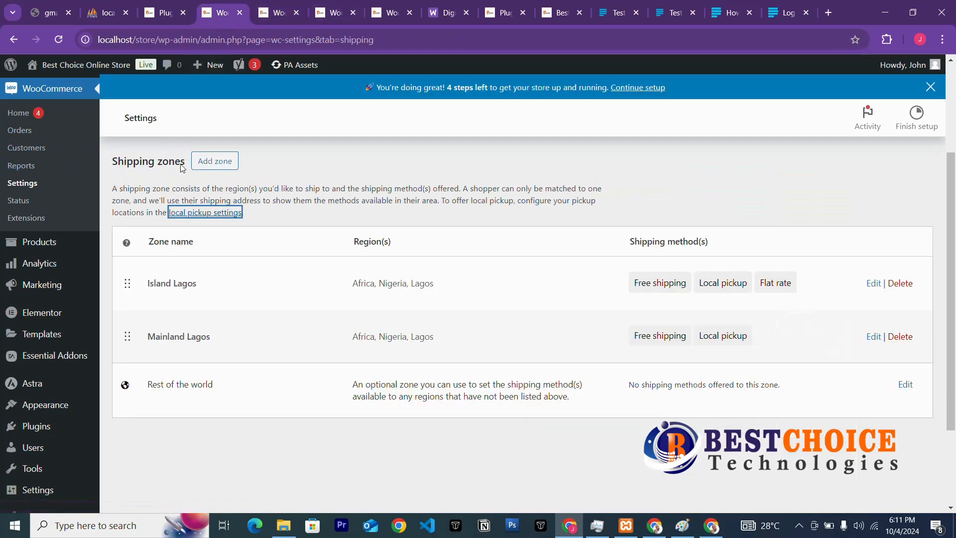
{"action": "left_click", "coordinate": [280, 15]}
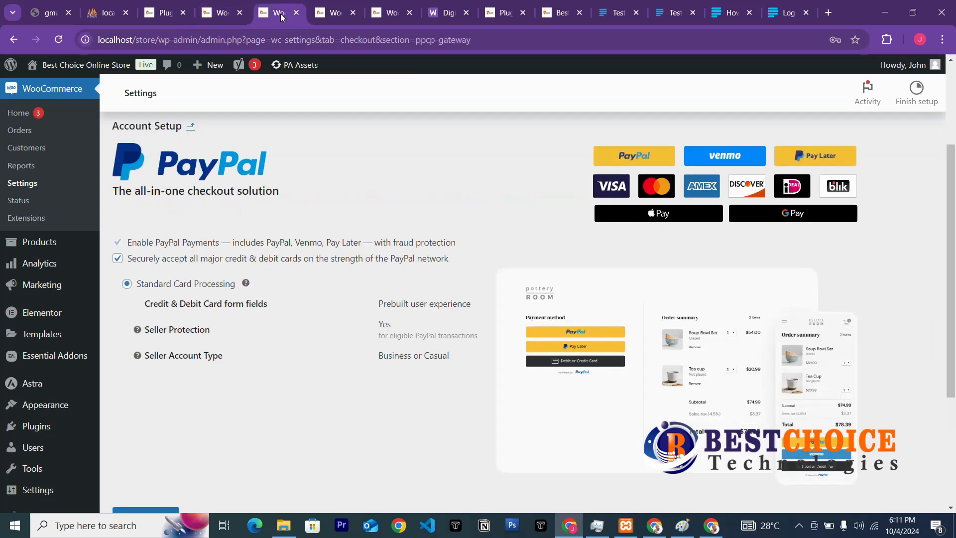
{"action": "left_click", "coordinate": [50, 190]}
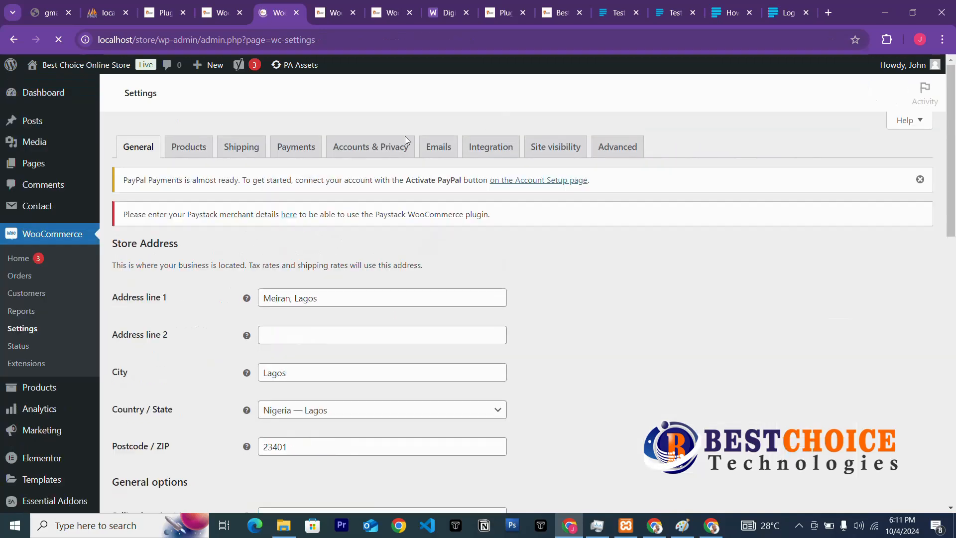
Review the WooCommerce Payments tab, where Cash on delivery and Paystack are enabled.
{"action": "left_click", "coordinate": [294, 149]}
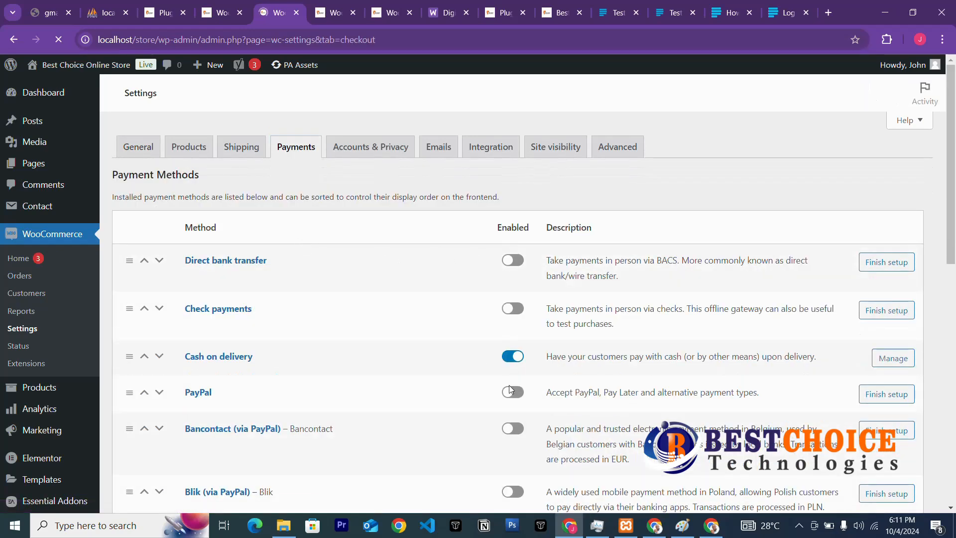
{"action": "scroll", "coordinate": [504, 386], "scroll_direction": "down", "scroll_amount": 5}
{"action": "scroll", "coordinate": [503, 389], "scroll_direction": "down", "scroll_amount": 7}
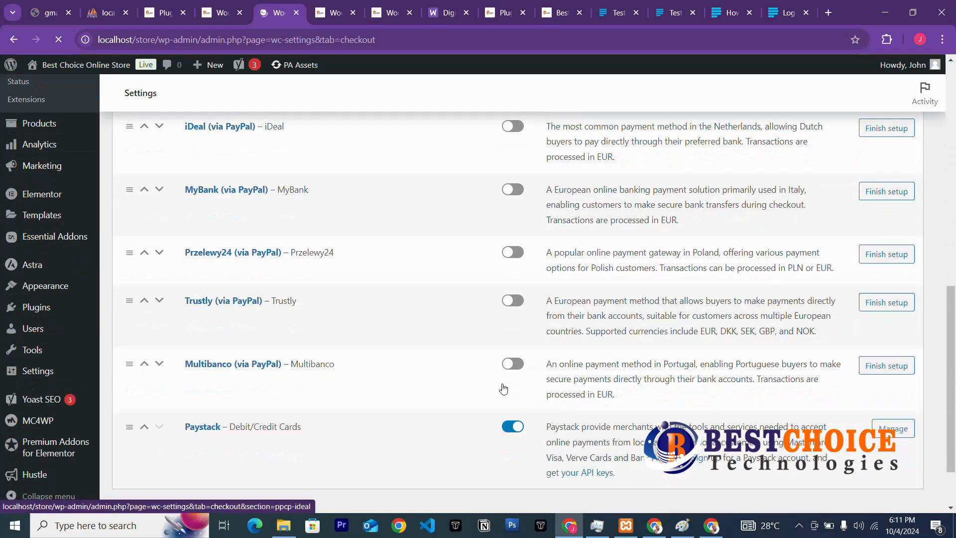
{"action": "scroll", "coordinate": [504, 401], "scroll_direction": "up", "scroll_amount": 3}
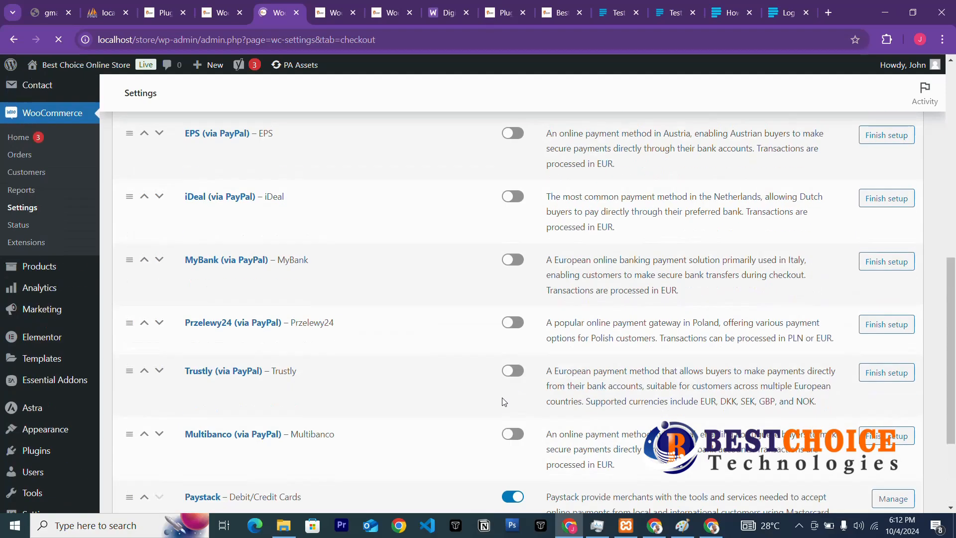
{"action": "scroll", "coordinate": [503, 402], "scroll_direction": "down", "scroll_amount": 3}
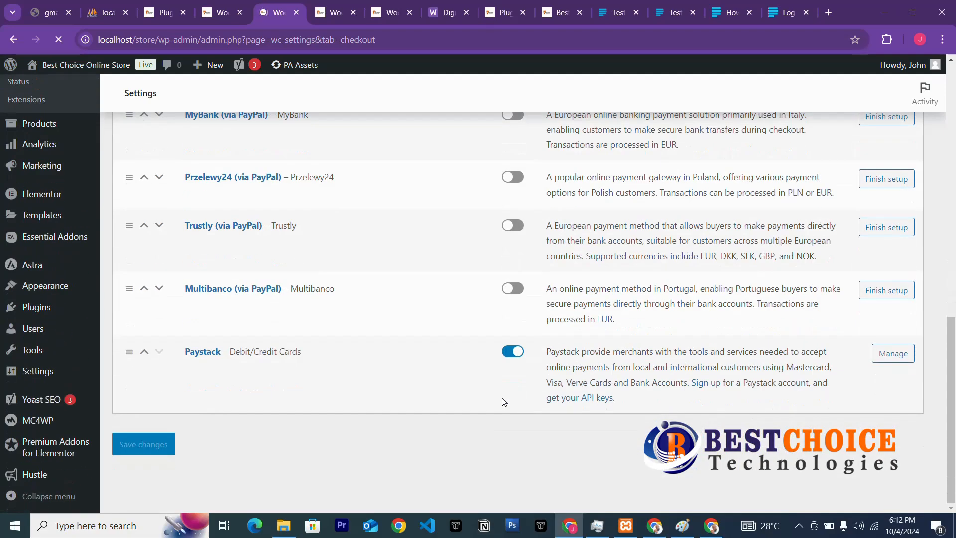
{"action": "scroll", "coordinate": [495, 395], "scroll_direction": "up", "scroll_amount": 6}
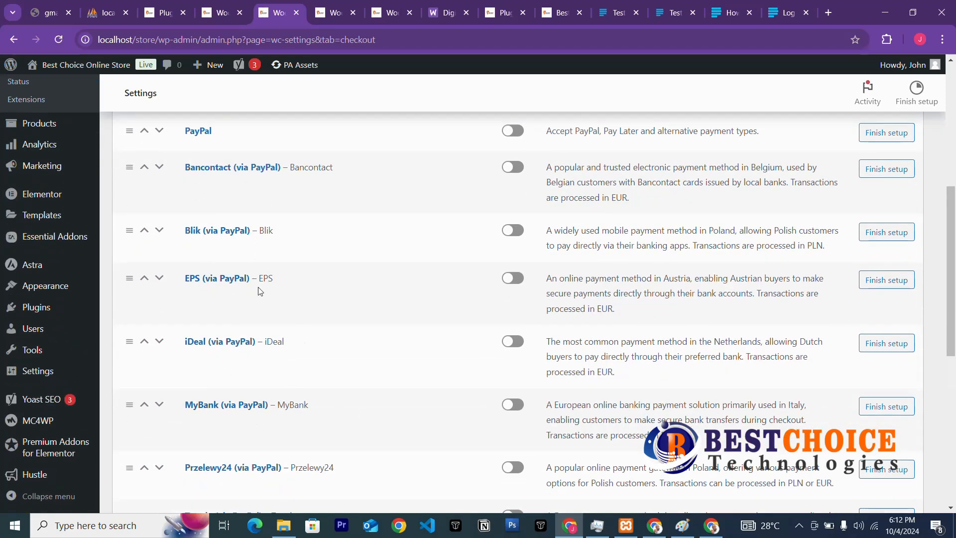
{"action": "scroll", "coordinate": [319, 304], "scroll_direction": "up", "scroll_amount": 3}
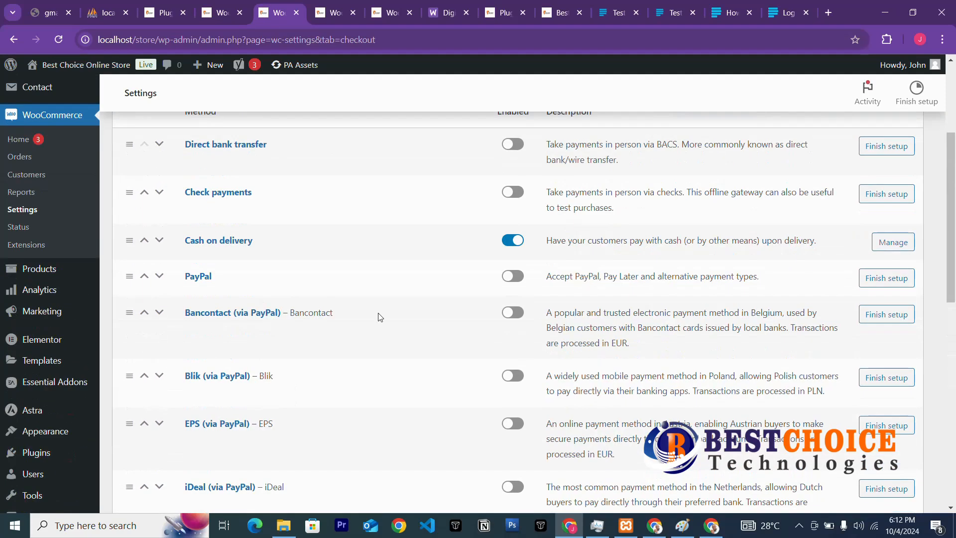
Switch the PayPal payment method on.
{"action": "left_click", "coordinate": [513, 282]}
{"action": "scroll", "coordinate": [280, 387], "scroll_direction": "down", "scroll_amount": 3}
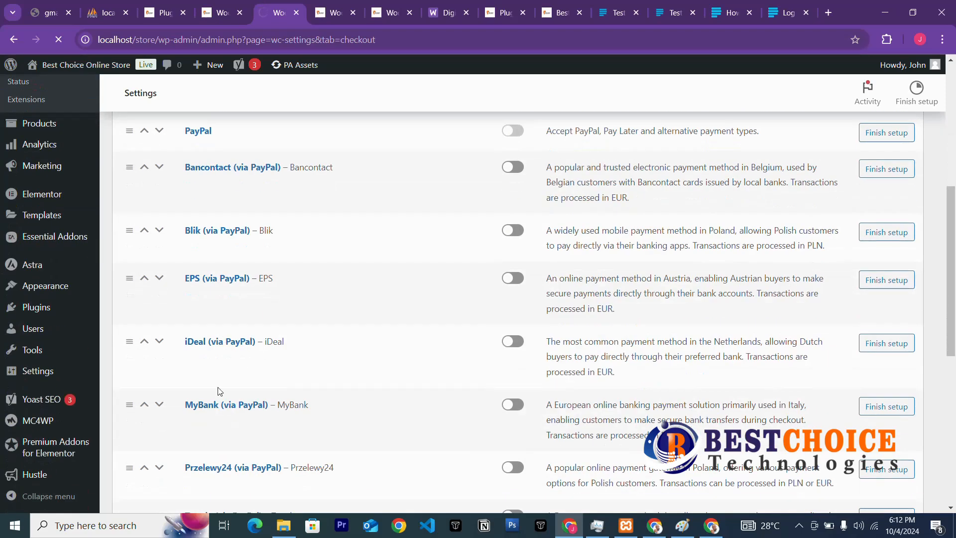
{"action": "scroll", "coordinate": [222, 399], "scroll_direction": "down", "scroll_amount": 3}
{"action": "scroll", "coordinate": [223, 404], "scroll_direction": "down", "scroll_amount": 3}
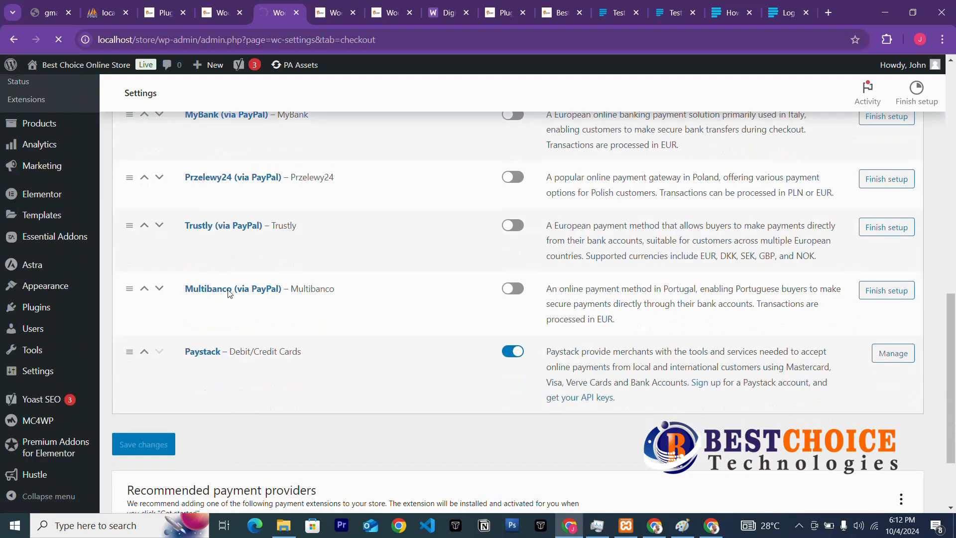
{"action": "scroll", "coordinate": [517, 344], "scroll_direction": "up", "scroll_amount": 9}
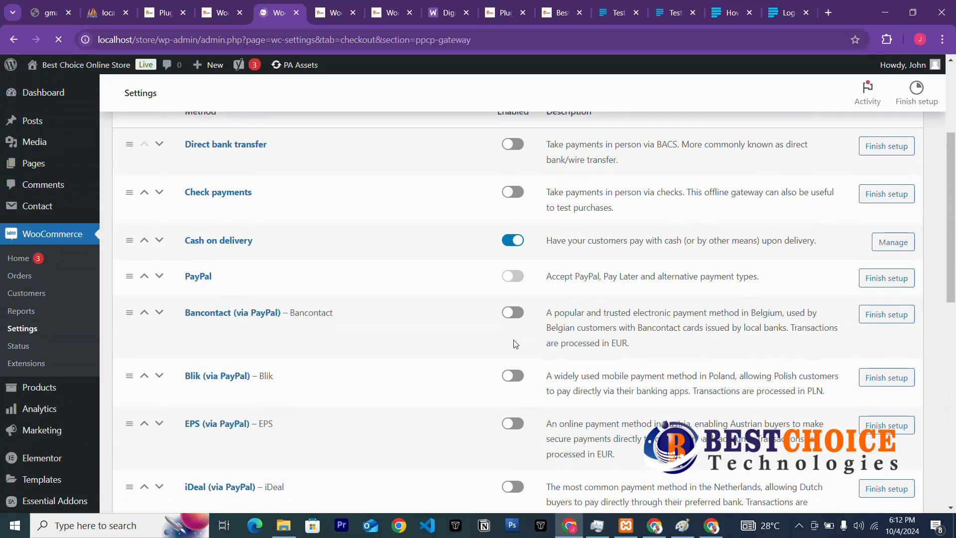
Start Activate PayPal, then close the PayPal sign-up popup without connecting.
{"action": "scroll", "coordinate": [492, 399], "scroll_direction": "down", "scroll_amount": 7}
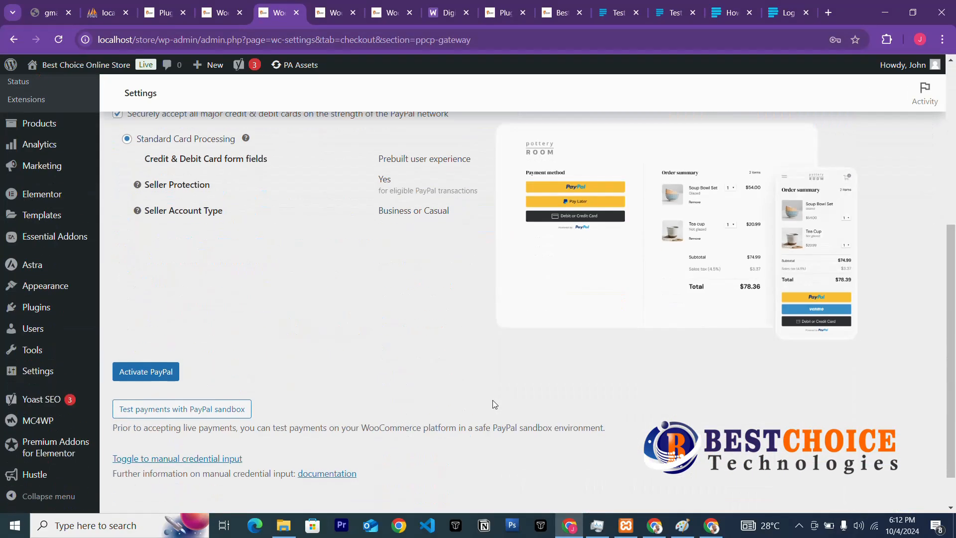
{"action": "scroll", "coordinate": [492, 400], "scroll_direction": "up", "scroll_amount": 3}
{"action": "scroll", "coordinate": [492, 400], "scroll_direction": "down", "scroll_amount": 3}
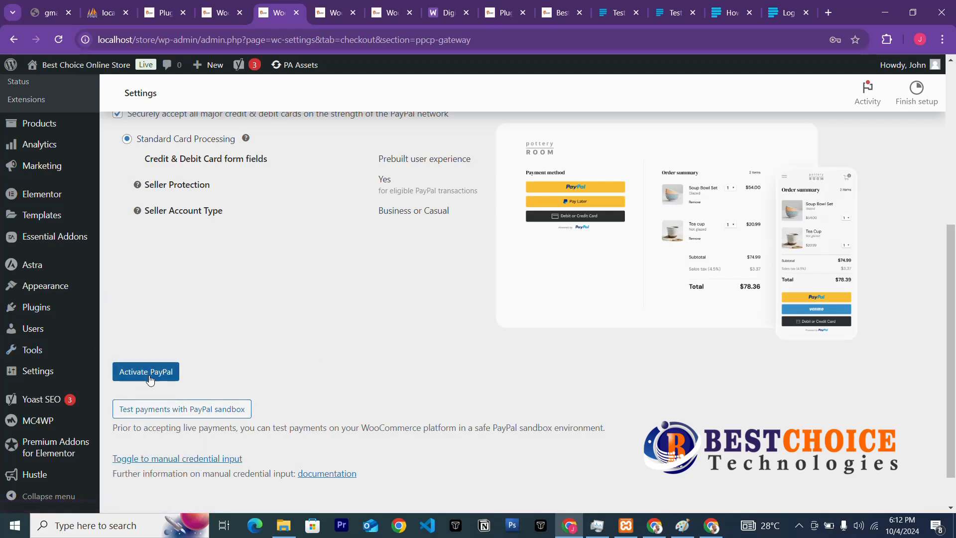
{"action": "left_click", "coordinate": [168, 381]}
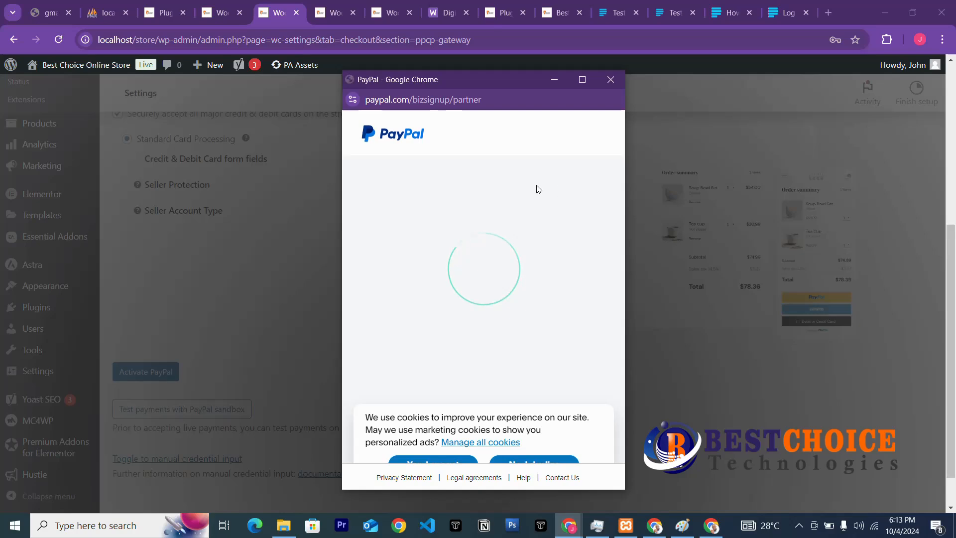
{"action": "scroll", "coordinate": [434, 363], "scroll_direction": "down", "scroll_amount": 3}
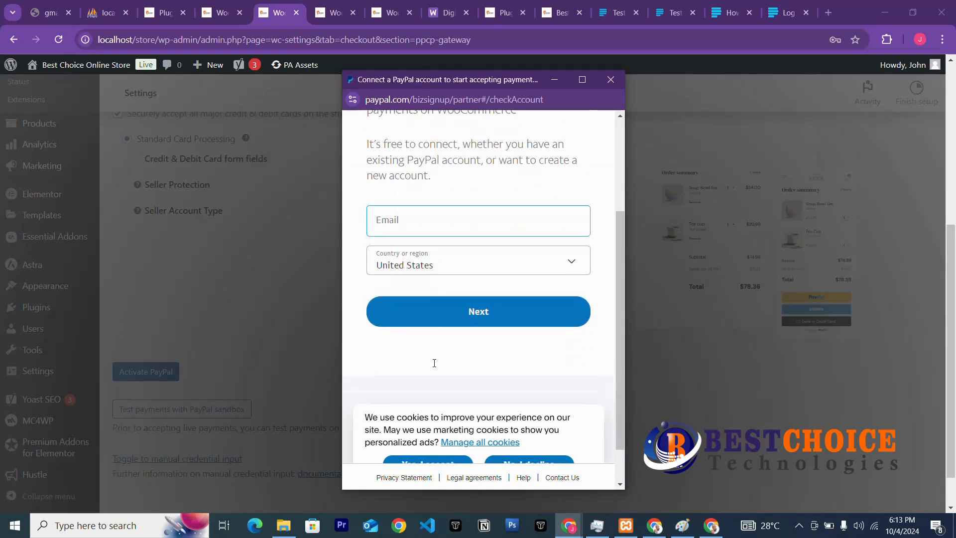
{"action": "scroll", "coordinate": [443, 336], "scroll_direction": "down", "scroll_amount": 1}
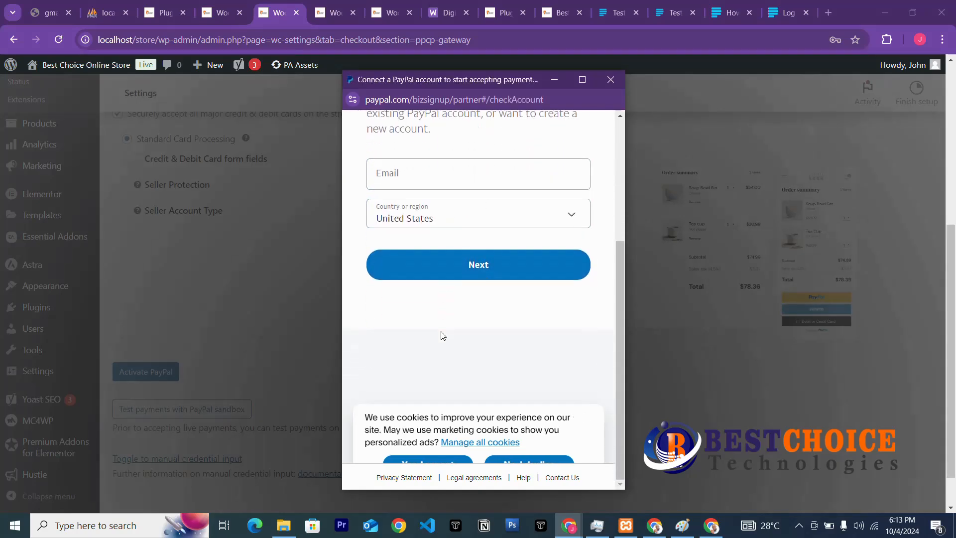
{"action": "left_click", "coordinate": [612, 79]}
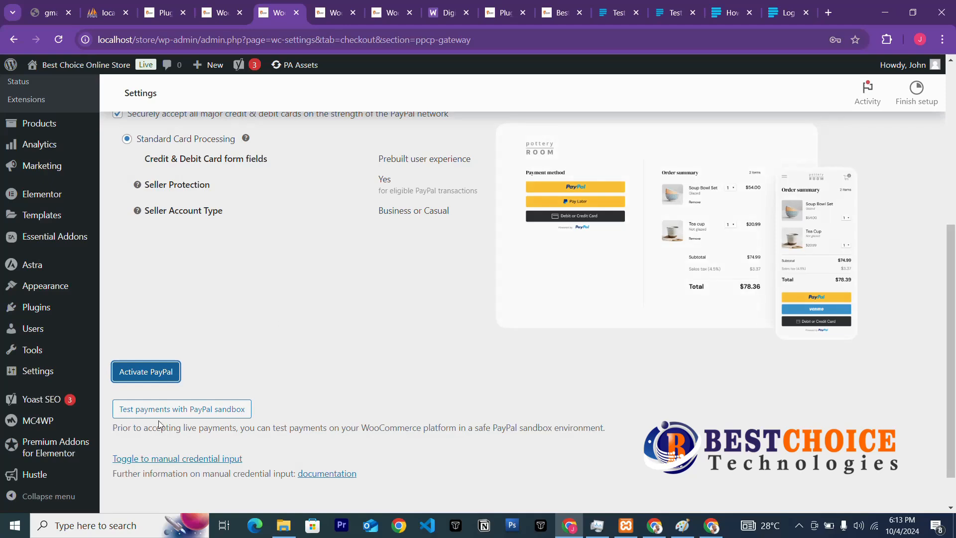
{"action": "scroll", "coordinate": [272, 350], "scroll_direction": "up", "scroll_amount": 6}
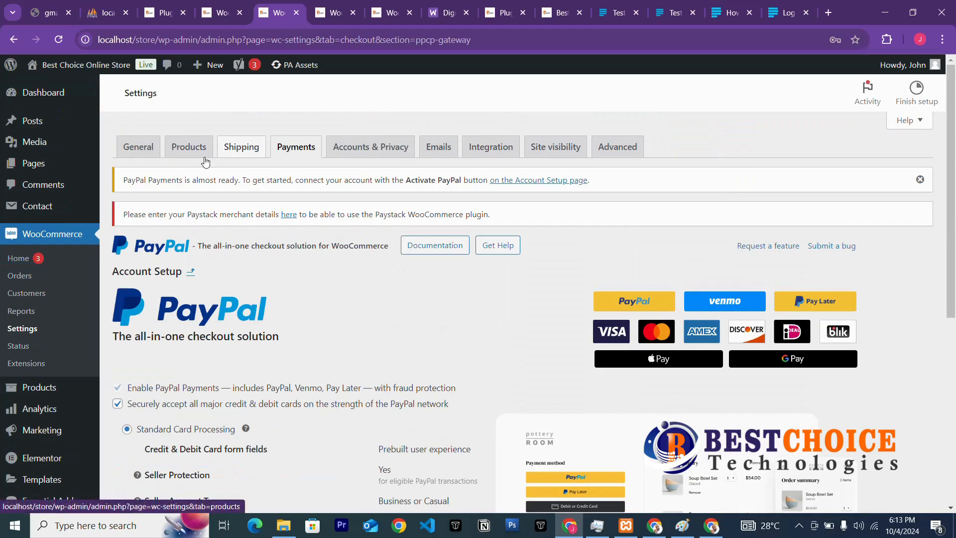
View the Accounts & Privacy tab, then the Emails tab listing New order and other notifications.
{"action": "left_click", "coordinate": [361, 155]}
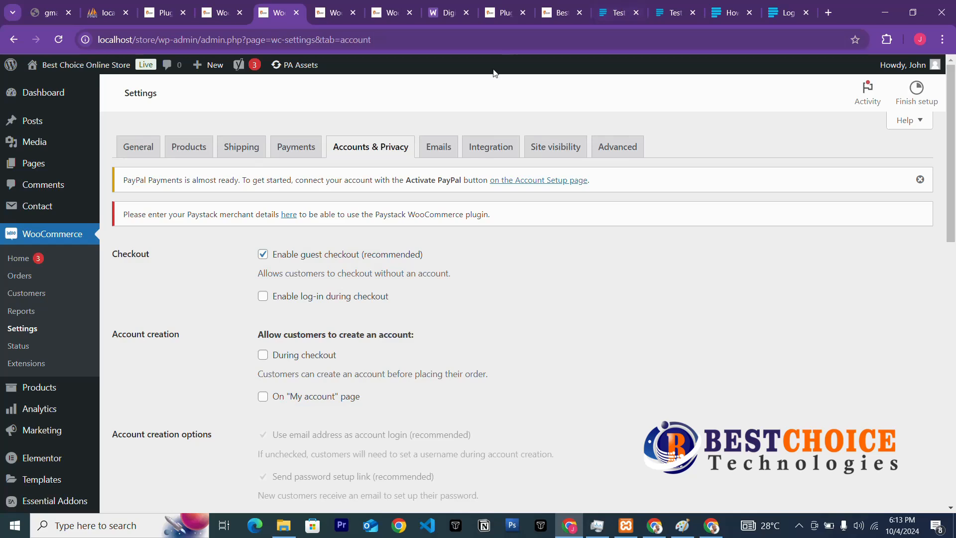
{"action": "left_click", "coordinate": [438, 152]}
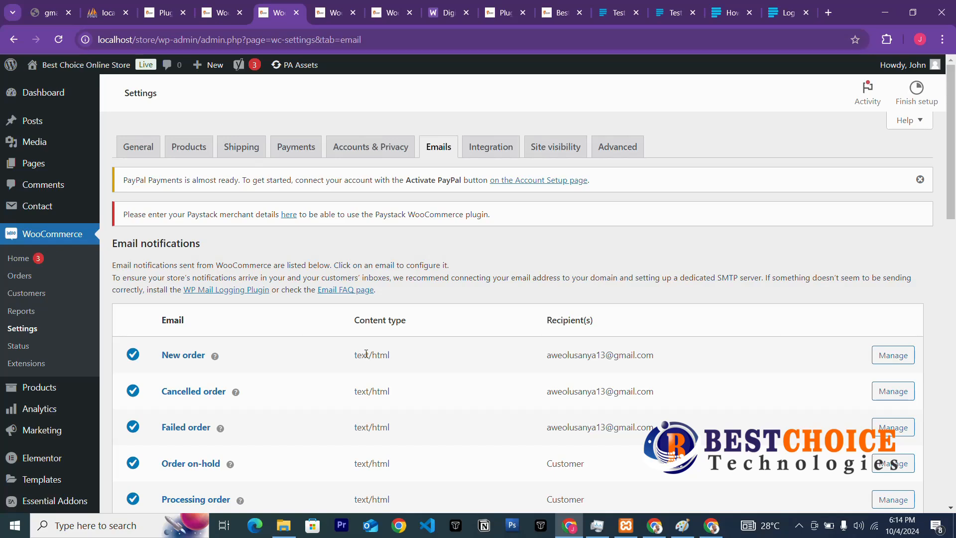
Look over the Emails settings, then switch to the Integration settings showing MaxMind Geolocation.
{"action": "scroll", "coordinate": [366, 353], "scroll_direction": "down", "scroll_amount": 5}
{"action": "scroll", "coordinate": [324, 279], "scroll_direction": "up", "scroll_amount": 3}
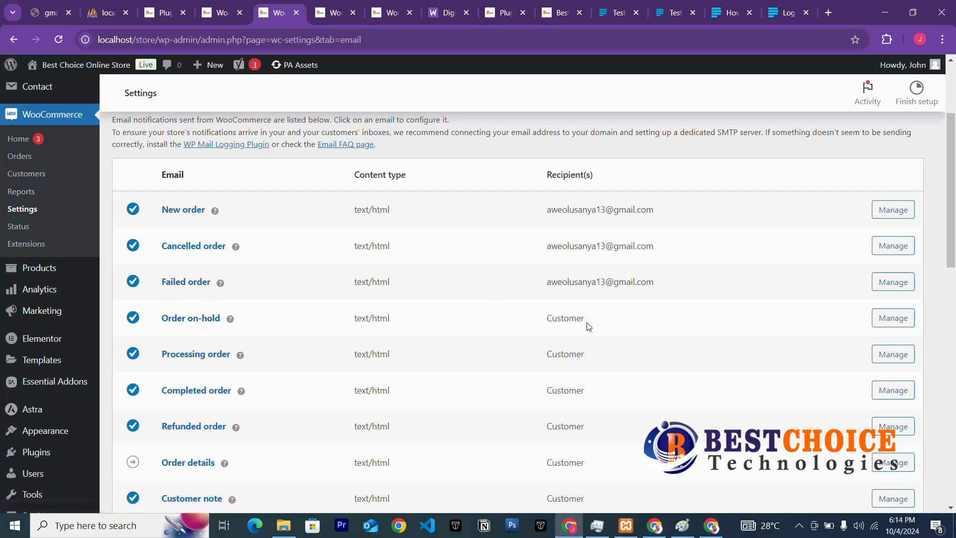
{"action": "scroll", "coordinate": [373, 379], "scroll_direction": "down", "scroll_amount": 10}
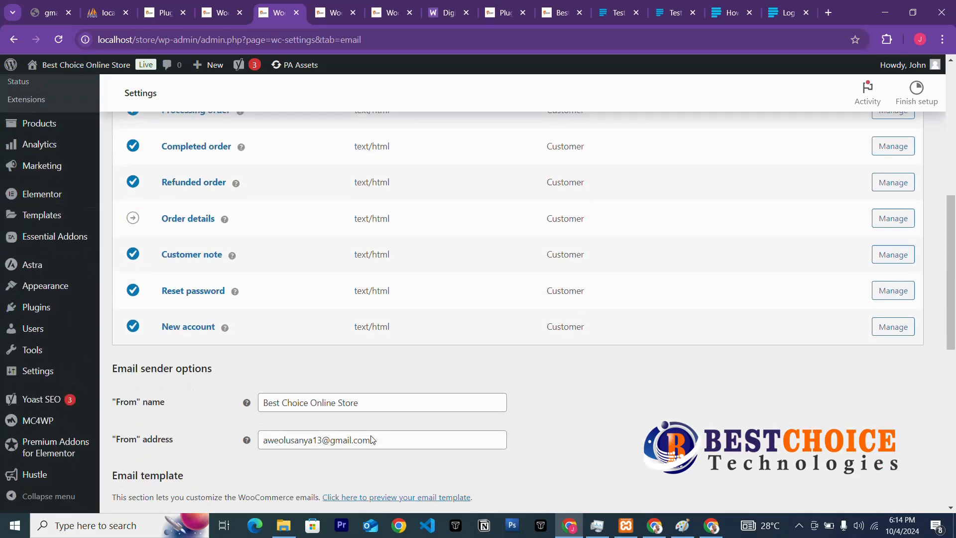
{"action": "scroll", "coordinate": [368, 428], "scroll_direction": "up", "scroll_amount": 5}
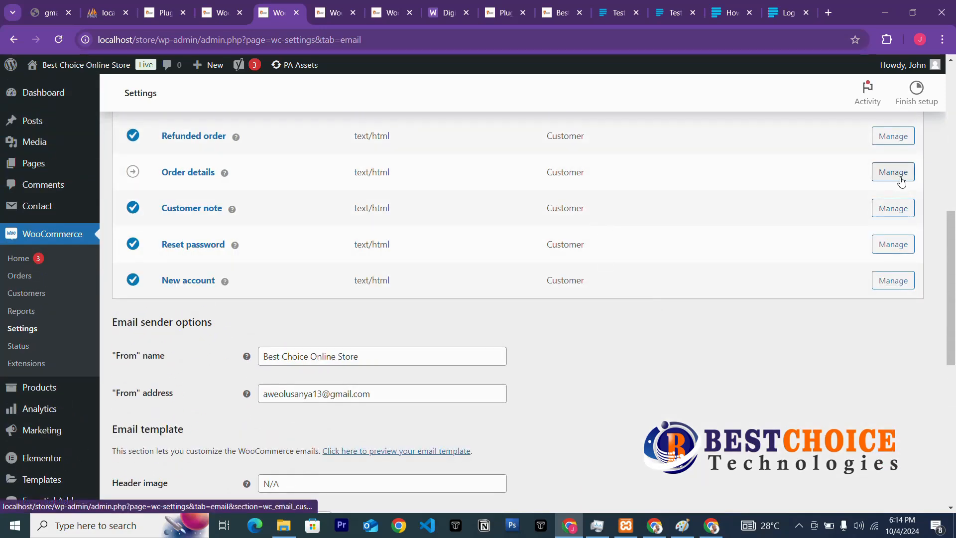
{"action": "scroll", "coordinate": [544, 263], "scroll_direction": "up", "scroll_amount": 9}
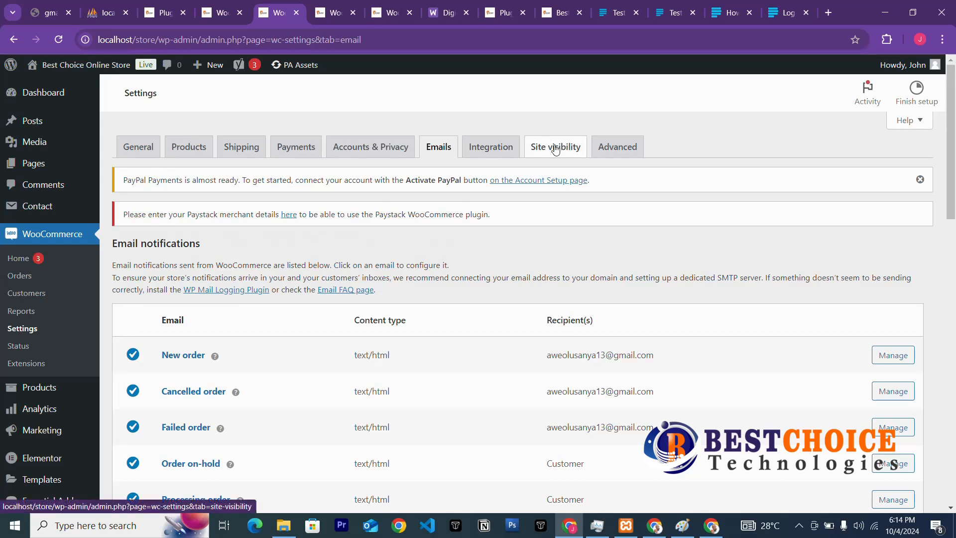
{"action": "left_click", "coordinate": [488, 149]}
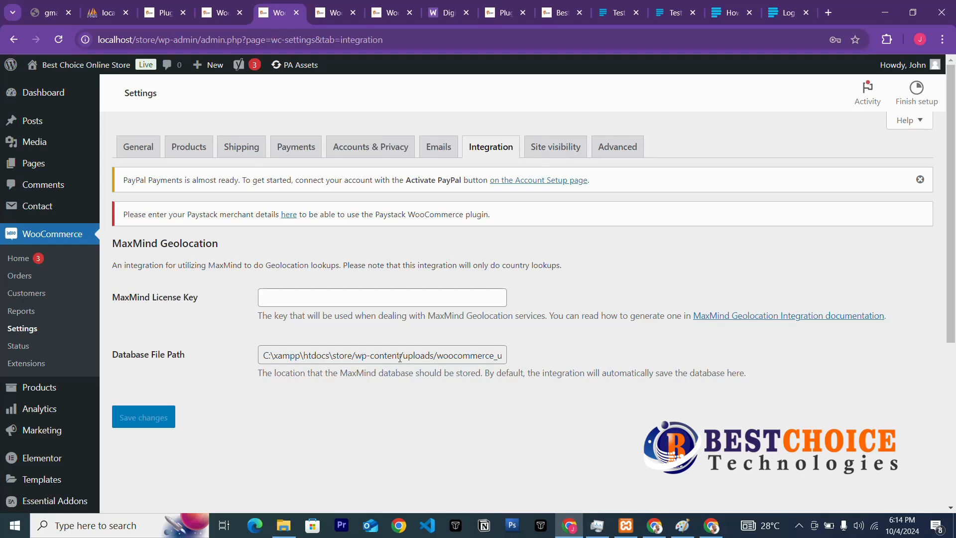
Review Advanced page setup (Cart 18, Checkout 19, My account 20), then return to WooCommerce home.
{"action": "left_click", "coordinate": [618, 147]}
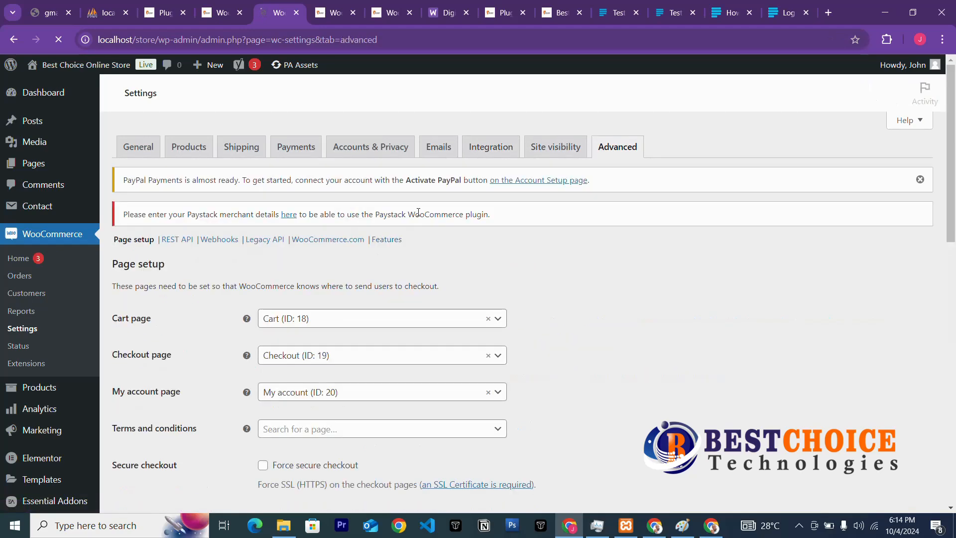
{"action": "scroll", "coordinate": [259, 321], "scroll_direction": "down", "scroll_amount": 3}
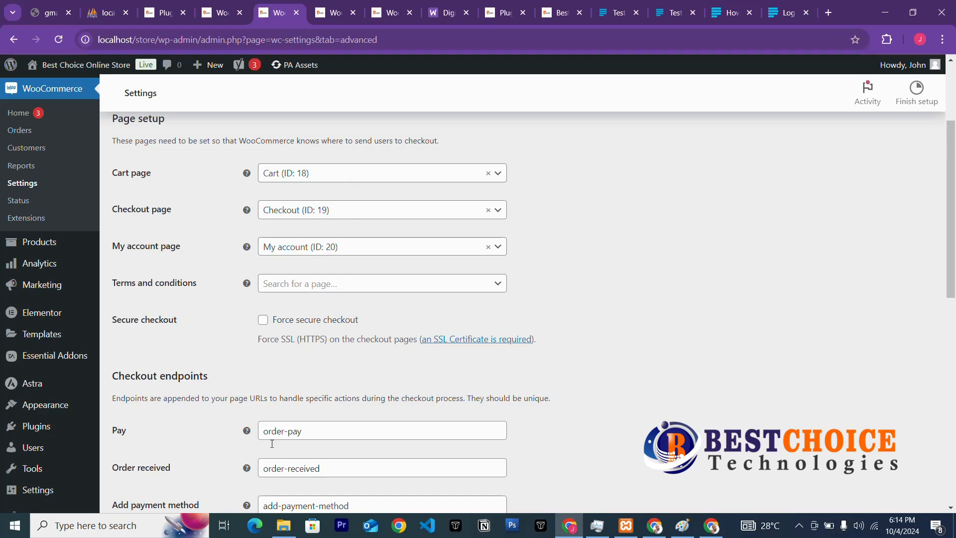
{"action": "scroll", "coordinate": [346, 471], "scroll_direction": "down", "scroll_amount": 8}
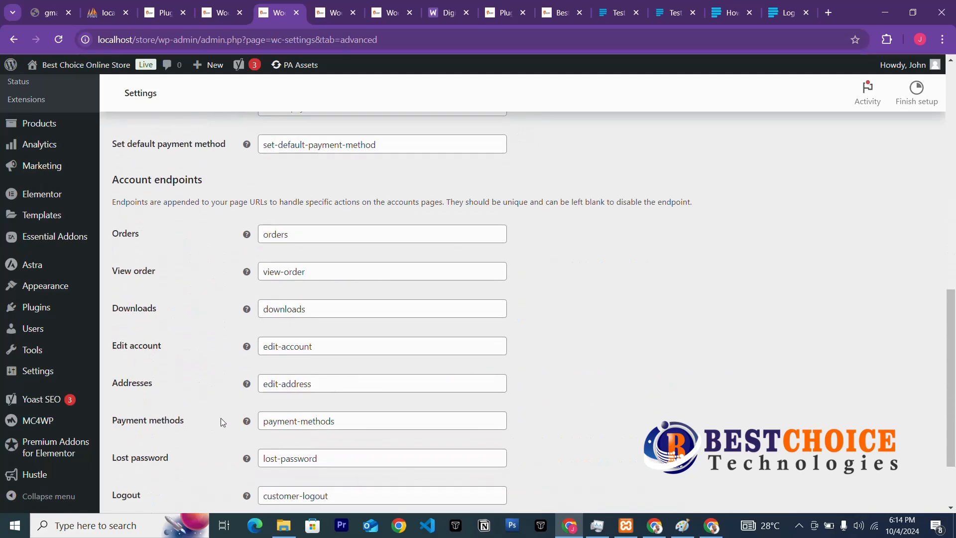
{"action": "scroll", "coordinate": [218, 447], "scroll_direction": "down", "scroll_amount": 1}
{"action": "scroll", "coordinate": [218, 447], "scroll_direction": "down", "scroll_amount": 2}
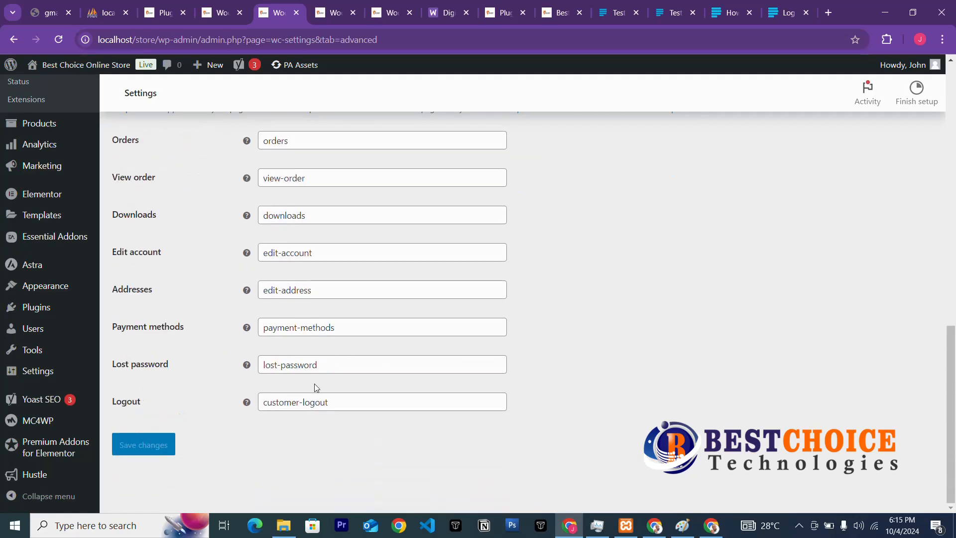
{"action": "scroll", "coordinate": [515, 214], "scroll_direction": "up", "scroll_amount": 12}
{"action": "scroll", "coordinate": [520, 198], "scroll_direction": "up", "scroll_amount": 2}
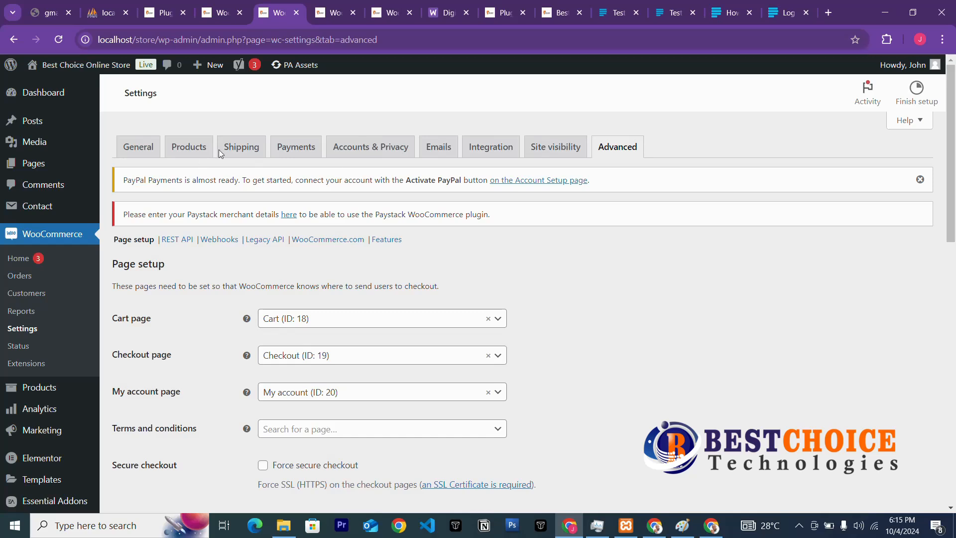
{"action": "left_click", "coordinate": [41, 236]}
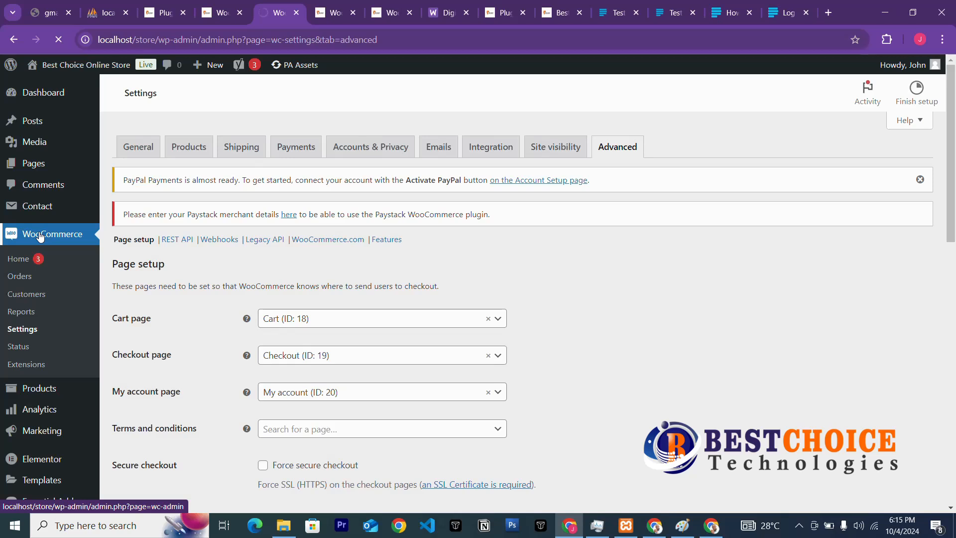
{"action": "mouse_move", "coordinate": [119, 158]}
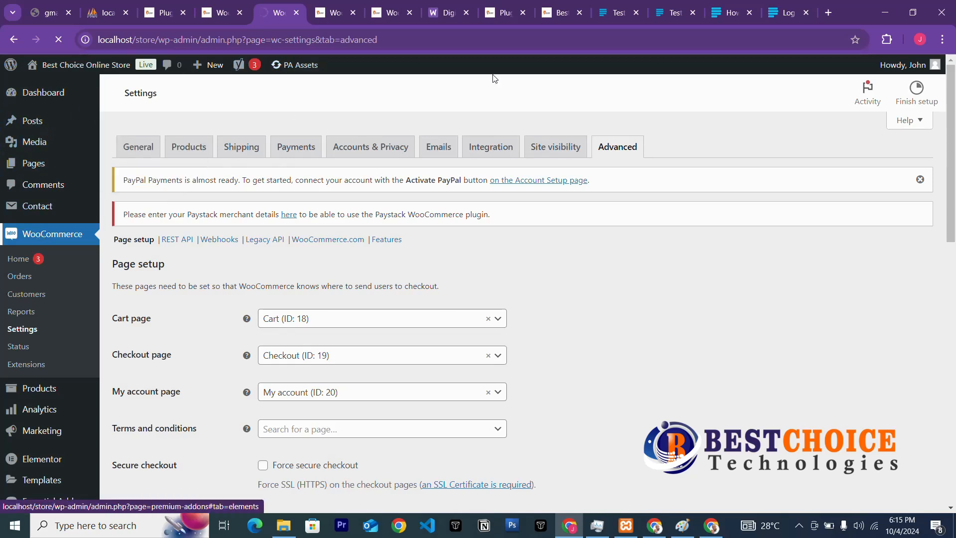
Reload the store front page and check the shipping settings and plugins list.
{"action": "left_click", "coordinate": [556, 14]}
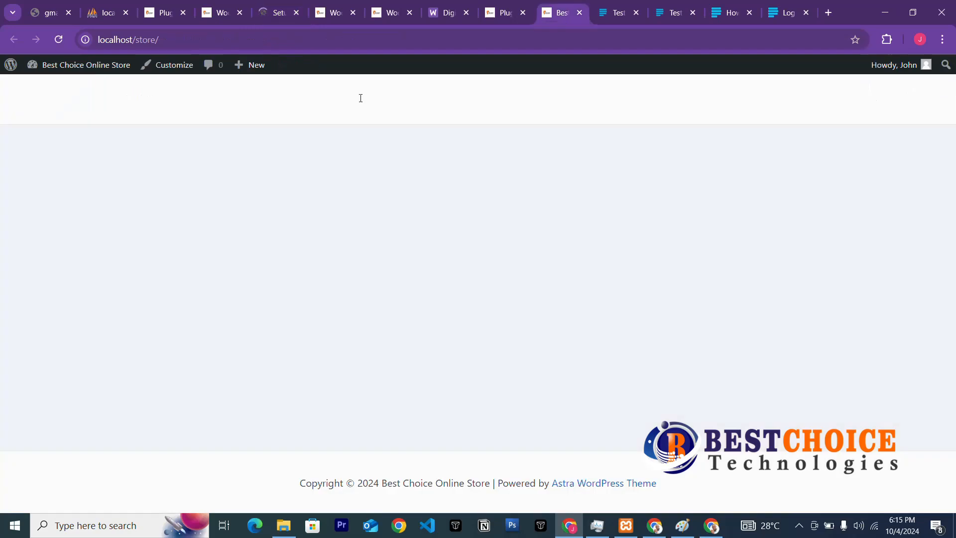
{"action": "left_click", "coordinate": [59, 40]}
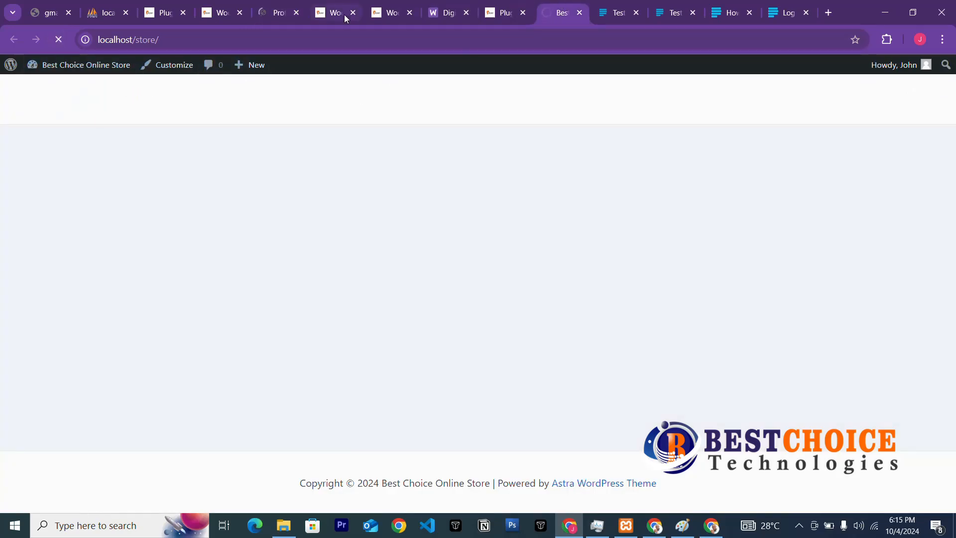
{"action": "left_click", "coordinate": [395, 13]}
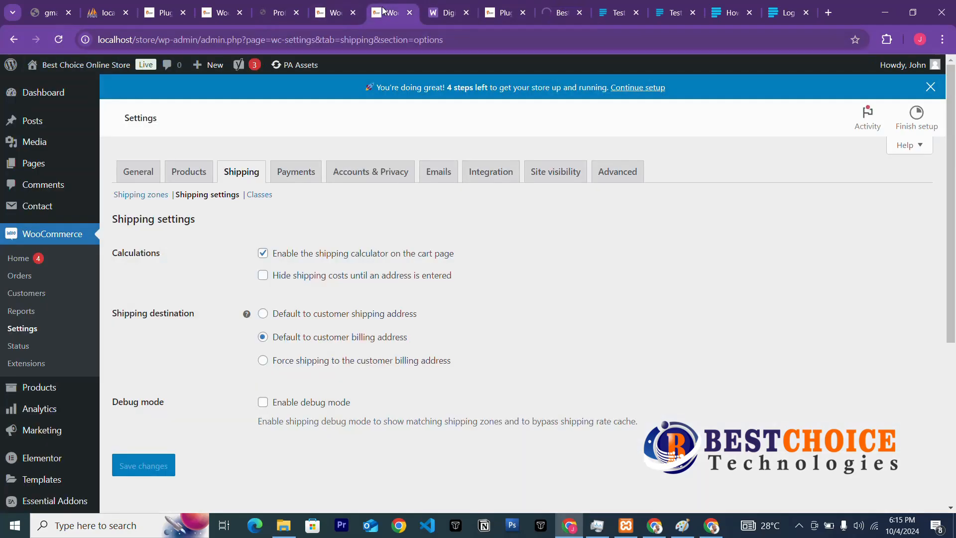
{"action": "left_click", "coordinate": [500, 14]}
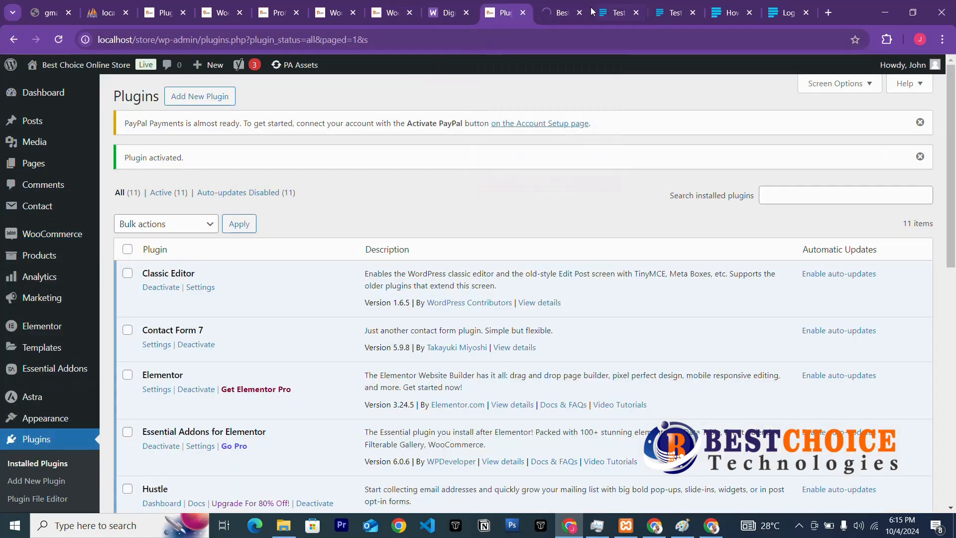
{"action": "left_click", "coordinate": [551, 15]}
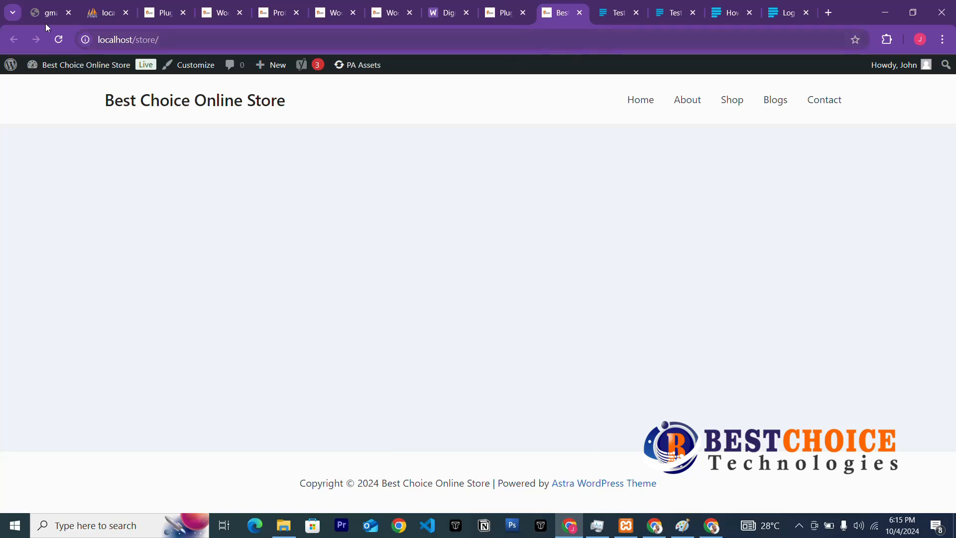
Return to the Paystack gateway settings: enabled, Debit/Credit Cards, test mode, Popup payment.
{"action": "left_click", "coordinate": [160, 14]}
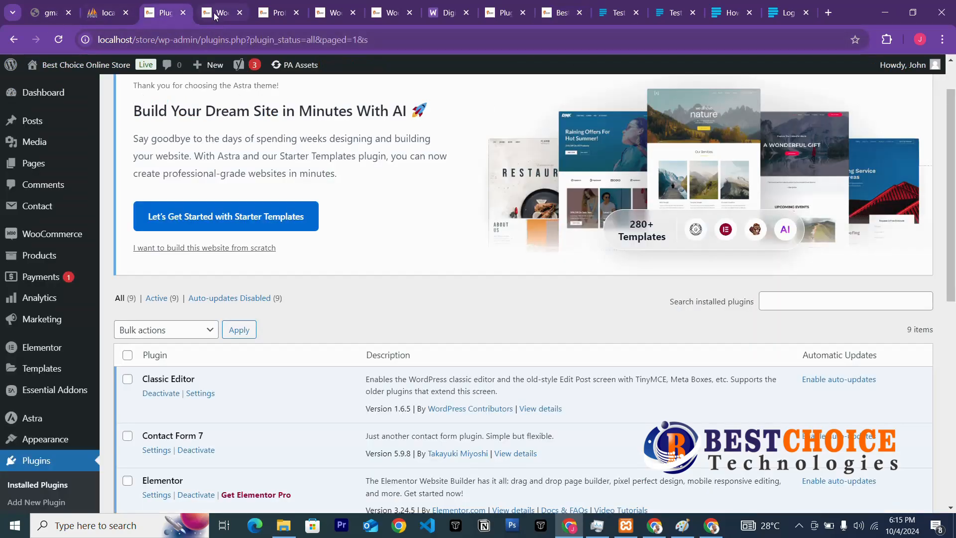
{"action": "left_click", "coordinate": [277, 13]}
{"action": "left_click", "coordinate": [336, 13]}
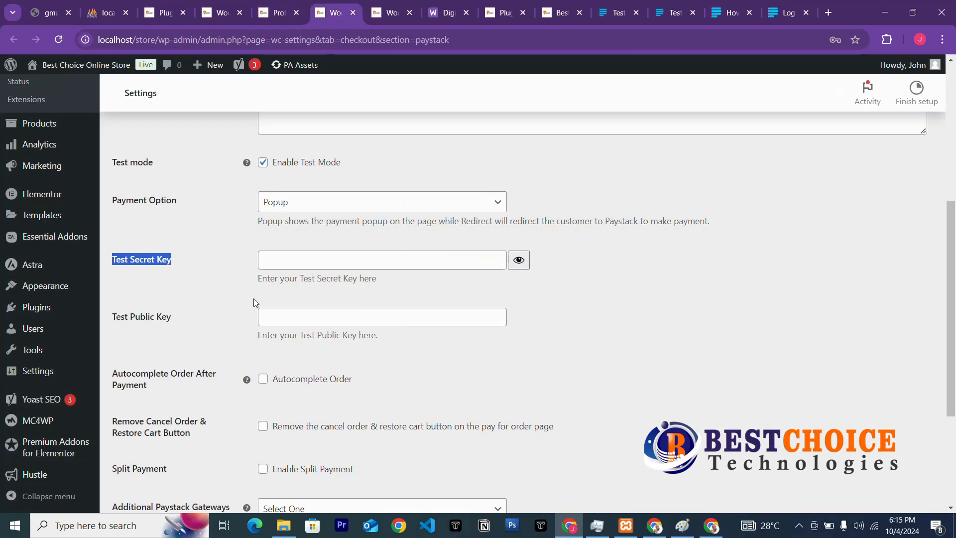
{"action": "mouse_move", "coordinate": [44, 300]}
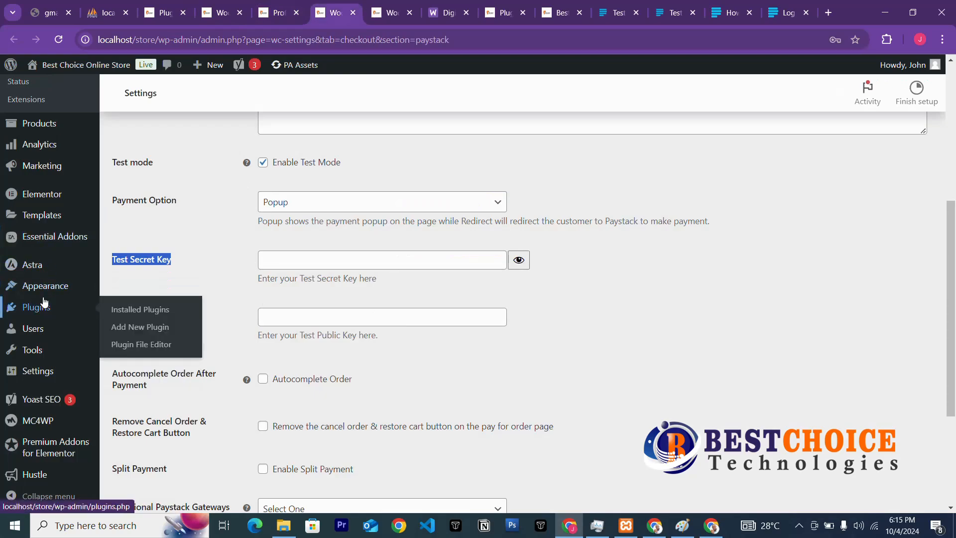
{"action": "scroll", "coordinate": [44, 301], "scroll_direction": "down", "scroll_amount": 4}
{"action": "scroll", "coordinate": [49, 348], "scroll_direction": "up", "scroll_amount": 9}
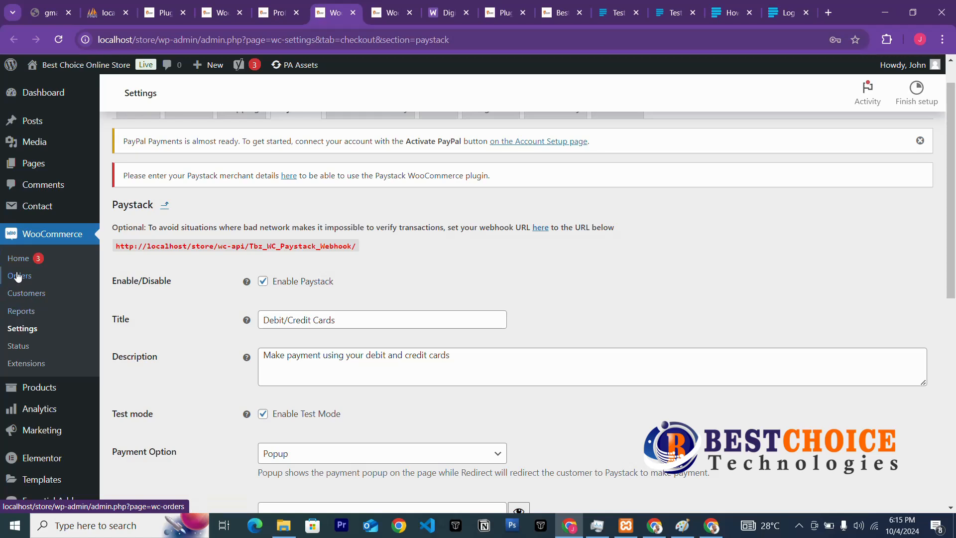
Leave the unsaved settings to start a new WooCommerce product, then show the Paystack login page.
{"action": "left_click", "coordinate": [31, 391]}
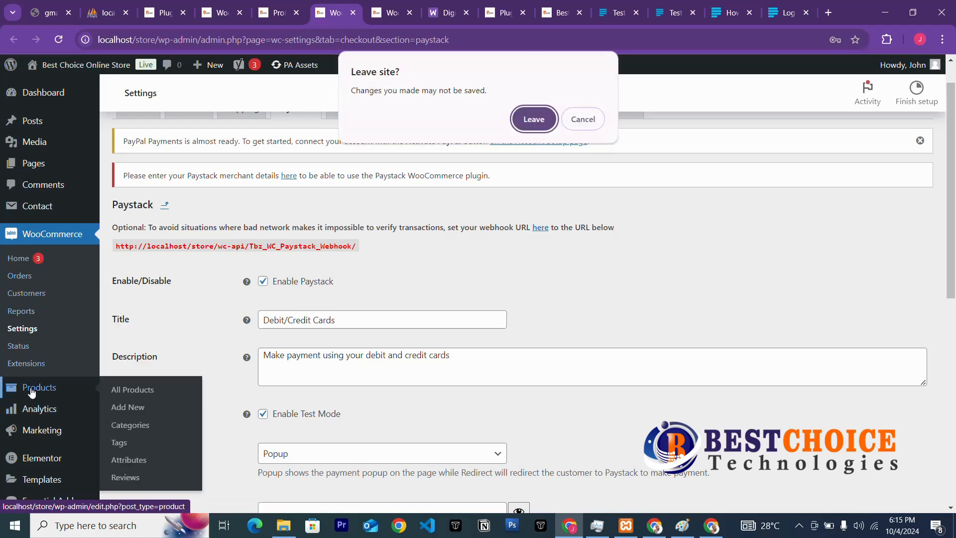
{"action": "left_click", "coordinate": [532, 124]}
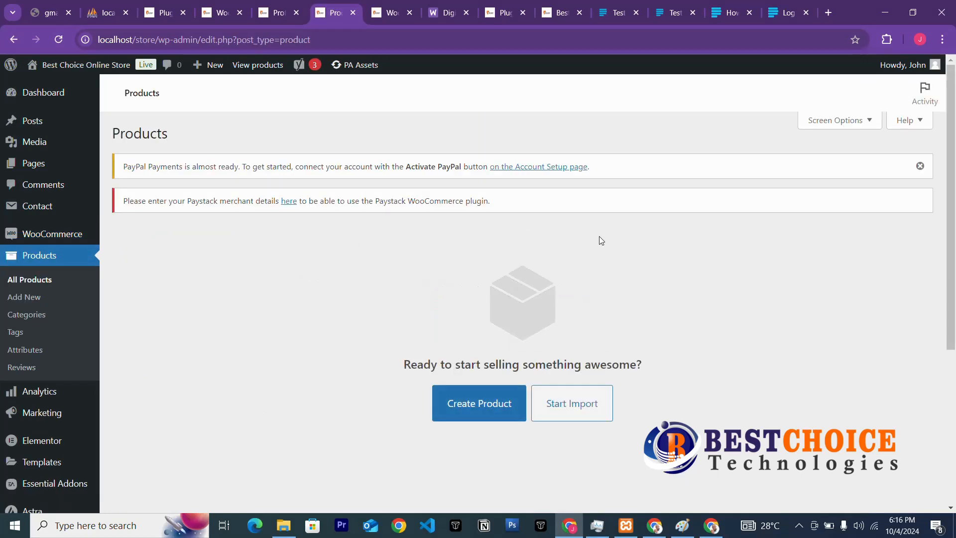
{"action": "left_click", "coordinate": [482, 408]}
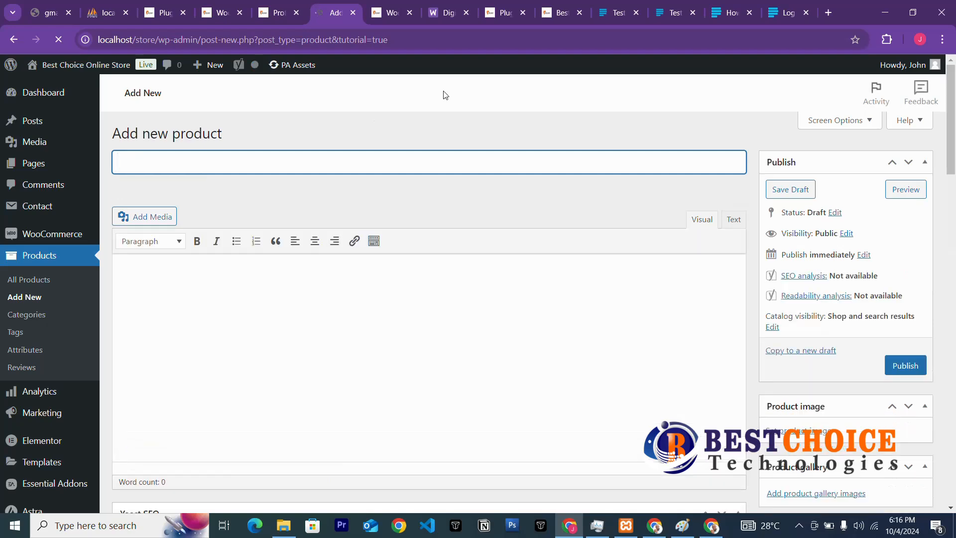
{"action": "left_click", "coordinate": [794, 14]}
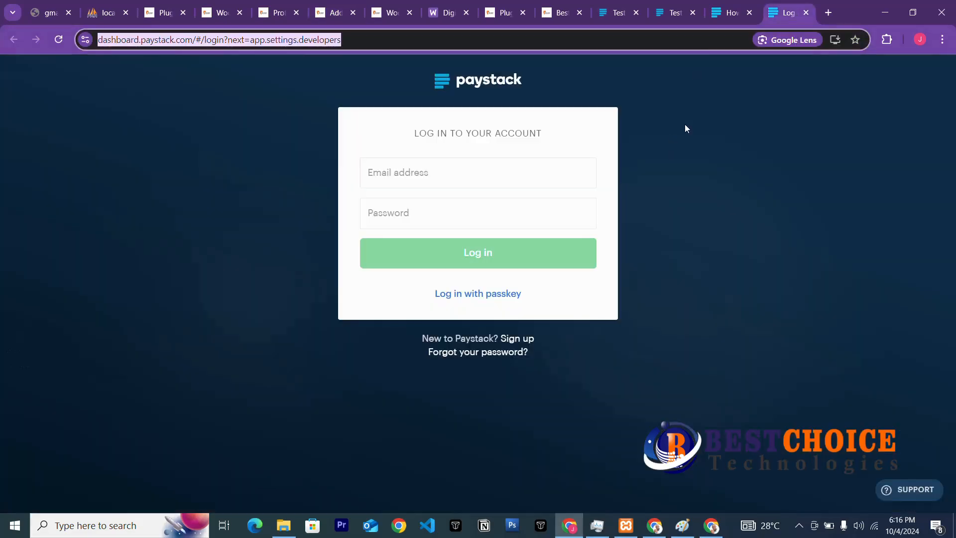
Search Google for 'jumia' and open the Jumia Nigeria store homepage.
{"action": "left_click", "coordinate": [497, 42]}
{"action": "triple_click", "coordinate": [500, 38]}
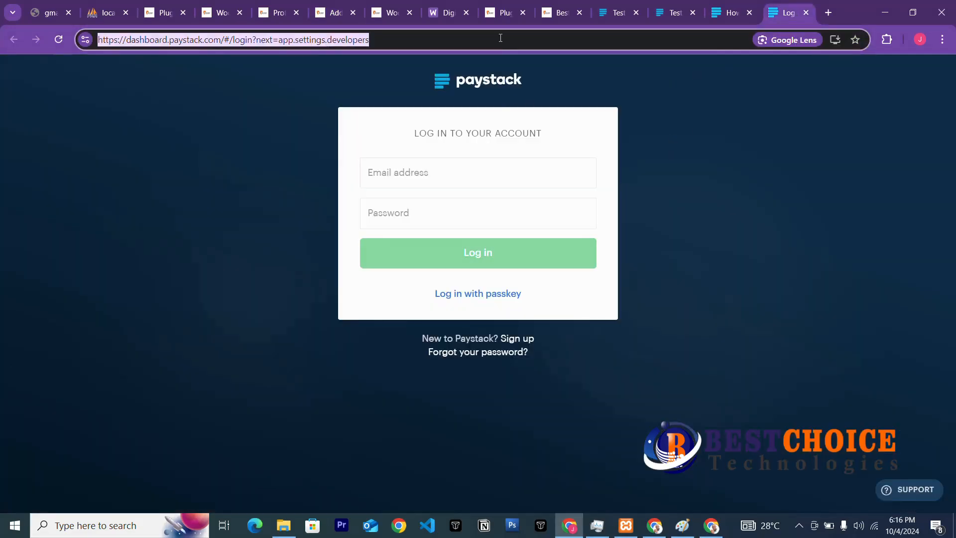
{"action": "type", "text": "jumia"}
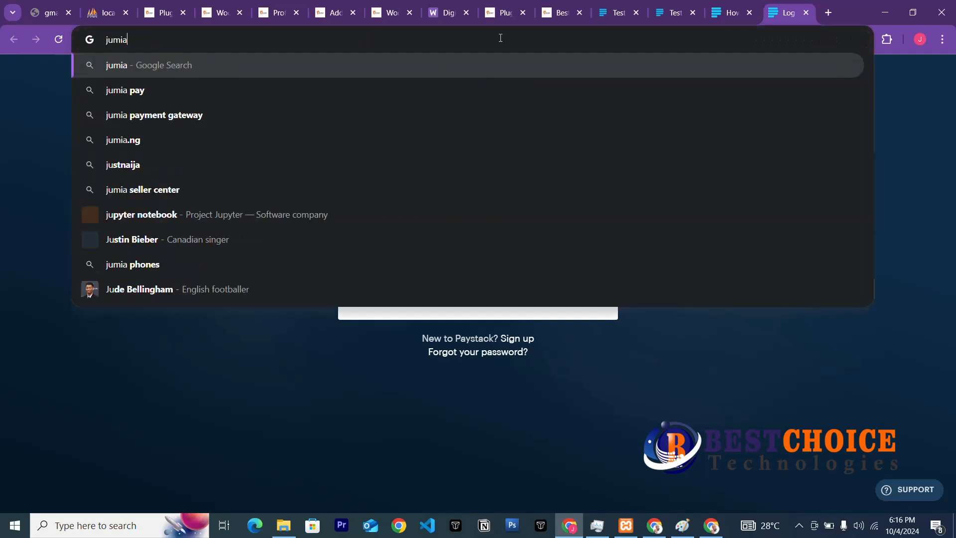
{"action": "key", "text": "Return"}
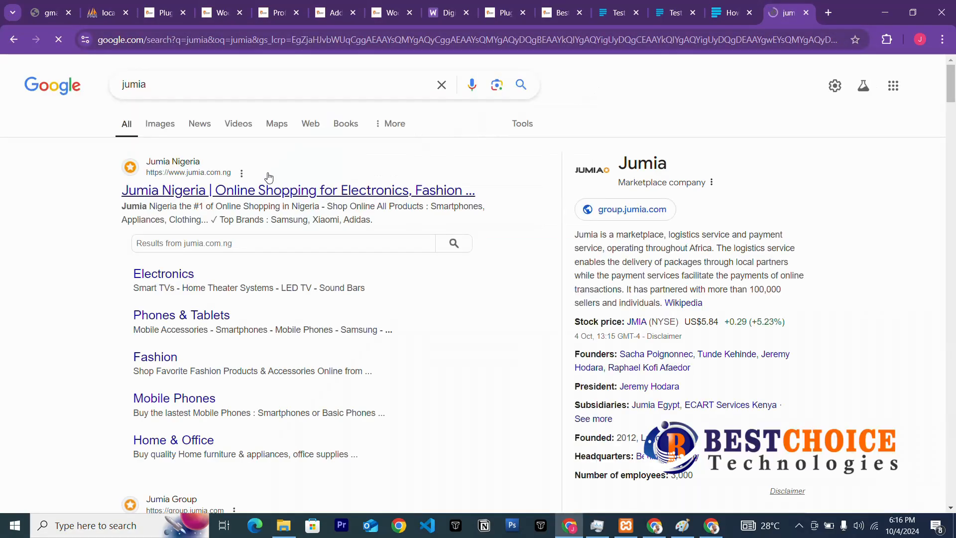
{"action": "left_click", "coordinate": [274, 195]}
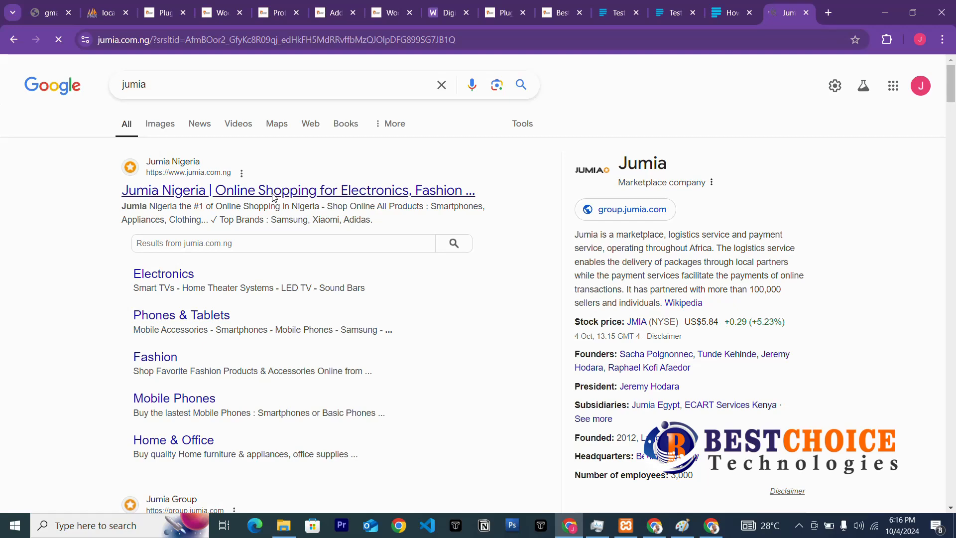
{"action": "scroll", "coordinate": [594, 322], "scroll_direction": "down", "scroll_amount": 3}
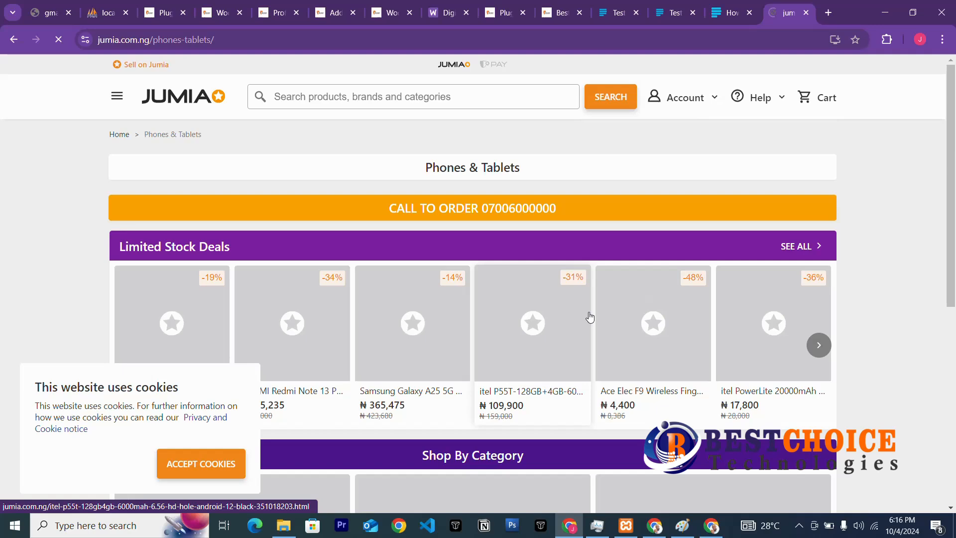
Open the XIAOMI Redmi Note 13 Pro deal and save its main photo to Downloads.
{"action": "left_click", "coordinate": [555, 300]}
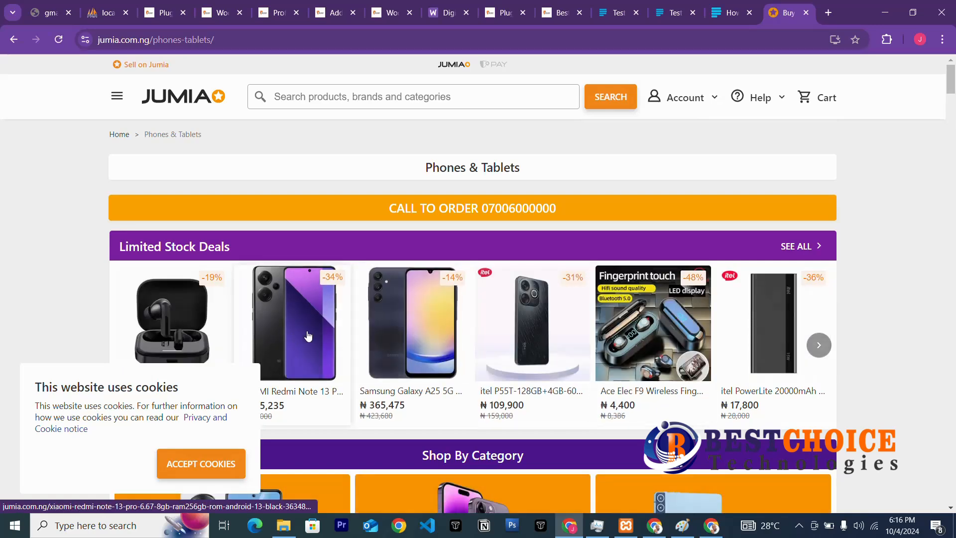
{"action": "left_click", "coordinate": [306, 338]}
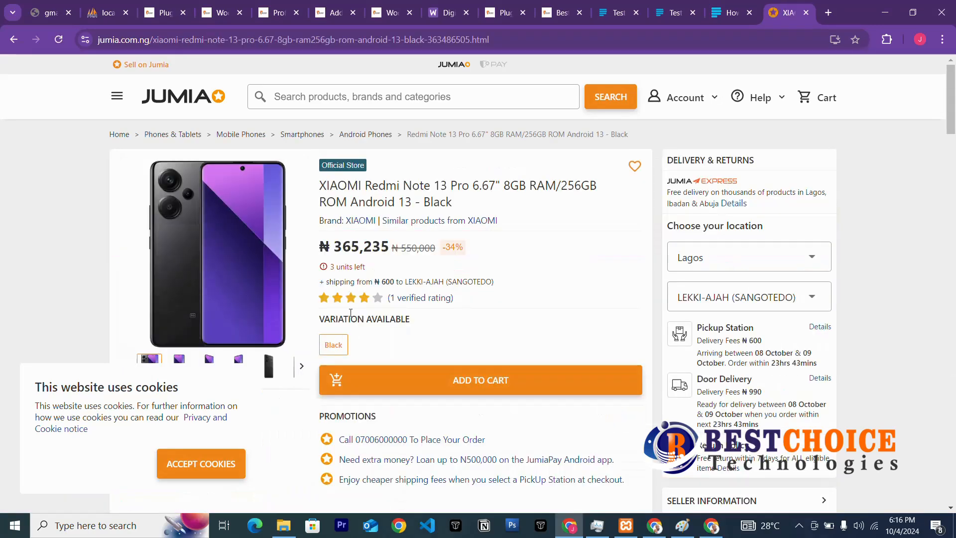
{"action": "right_click", "coordinate": [188, 229]}
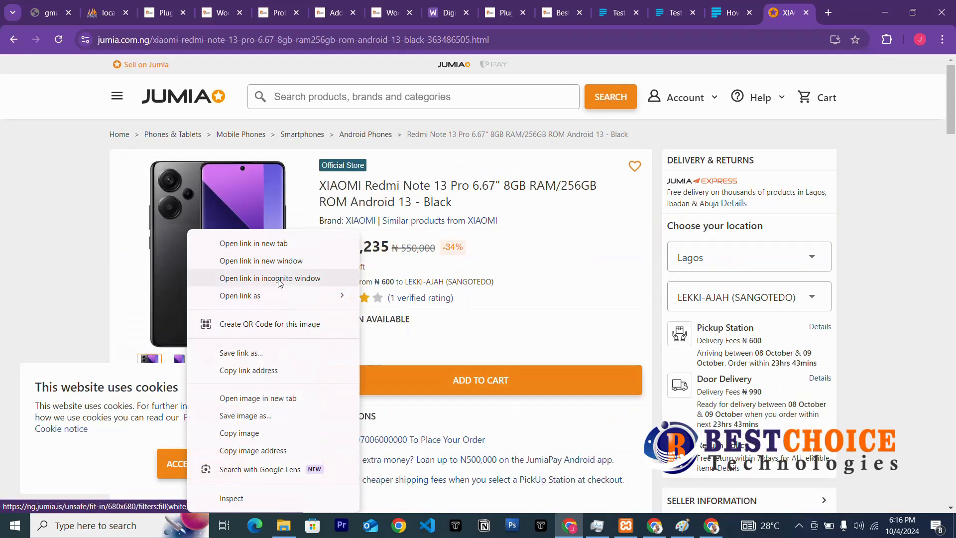
{"action": "left_click", "coordinate": [247, 416]}
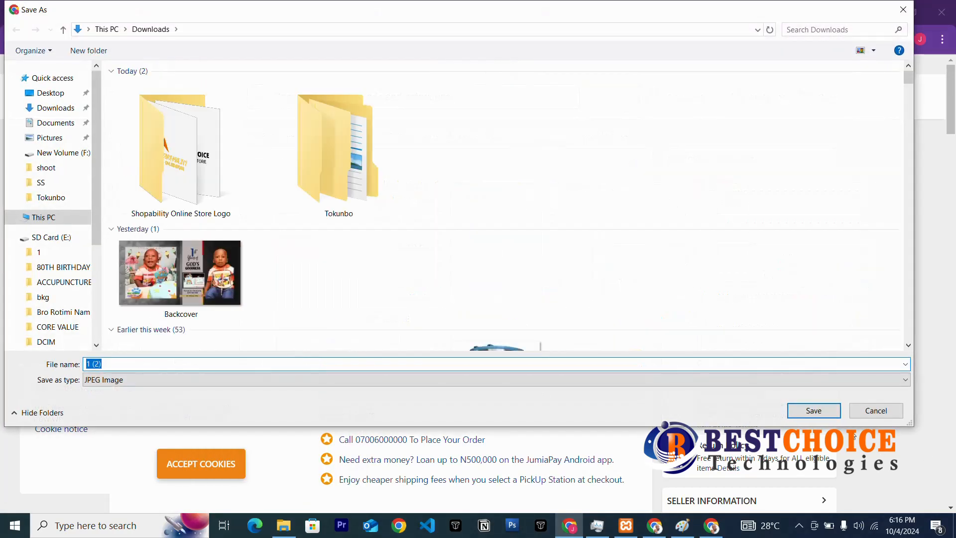
{"action": "left_click", "coordinate": [827, 413]}
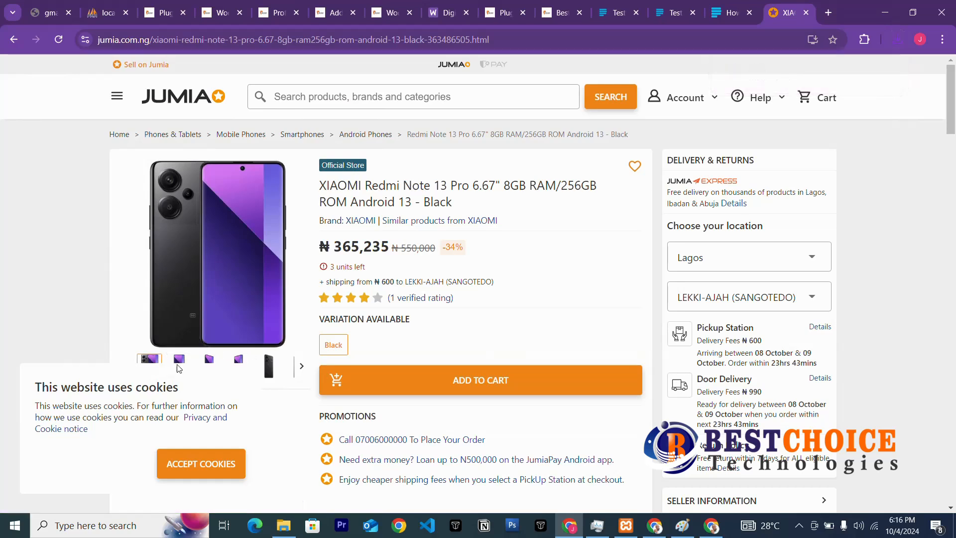
Save the front-view and angled-view product photos to Downloads.
{"action": "left_click", "coordinate": [178, 359]}
{"action": "right_click", "coordinate": [219, 302]}
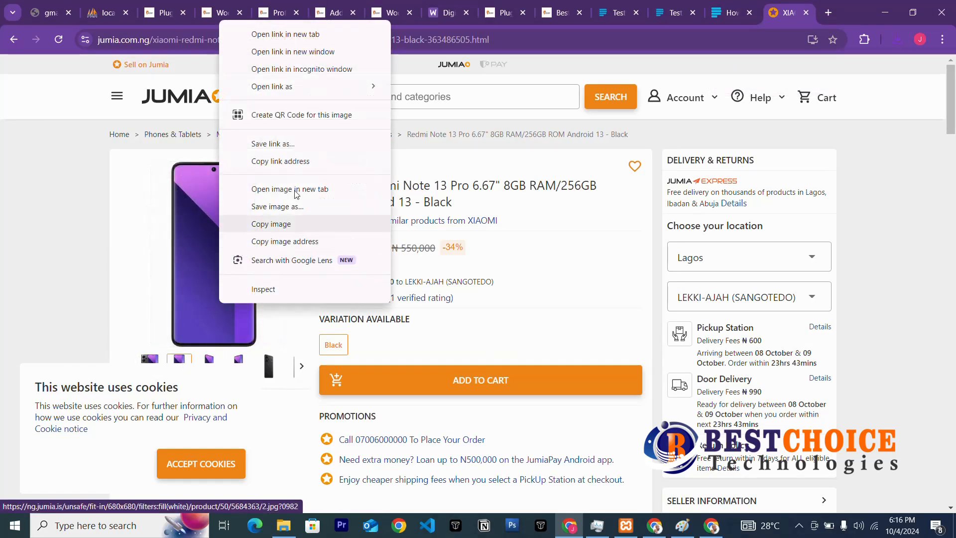
{"action": "left_click", "coordinate": [281, 208]}
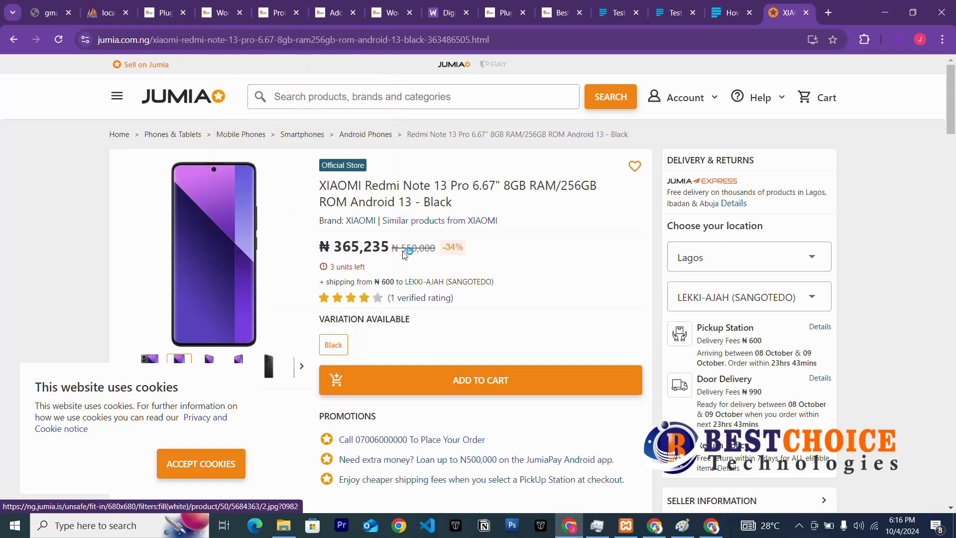
{"action": "left_click", "coordinate": [823, 411]}
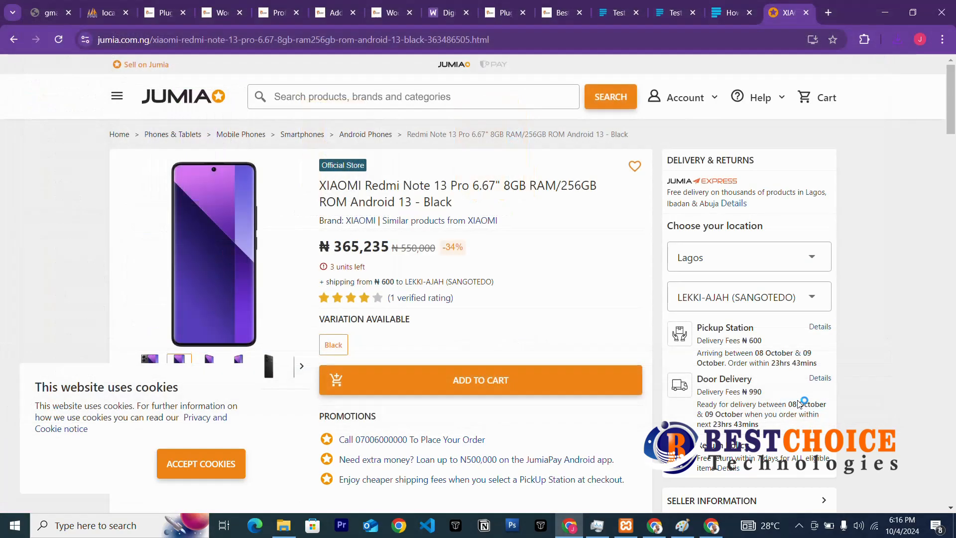
{"action": "left_click", "coordinate": [218, 361]}
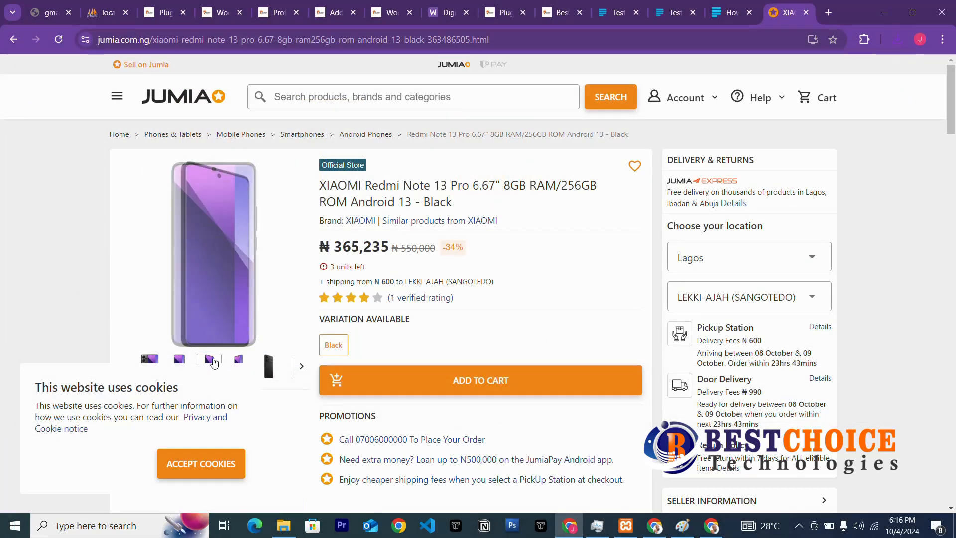
{"action": "right_click", "coordinate": [230, 231]}
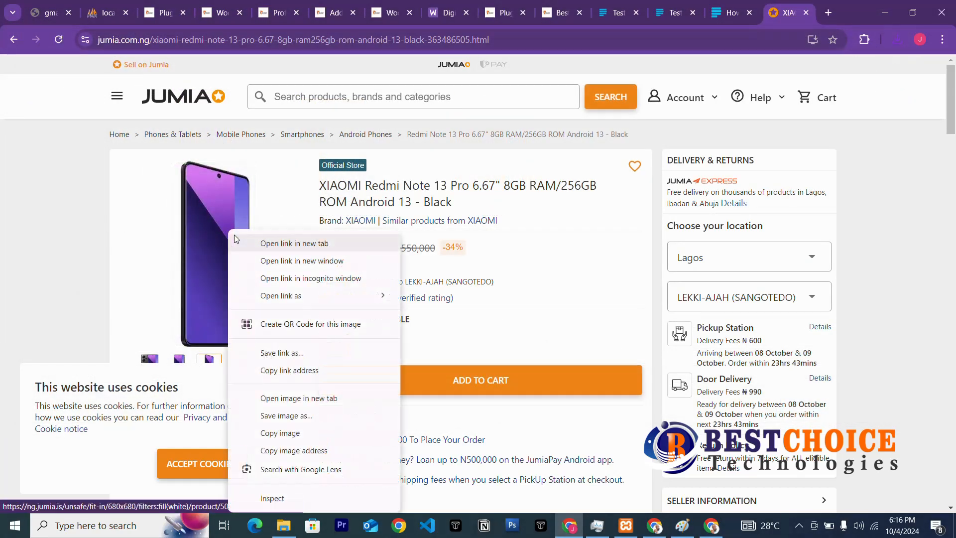
{"action": "left_click", "coordinate": [302, 416]}
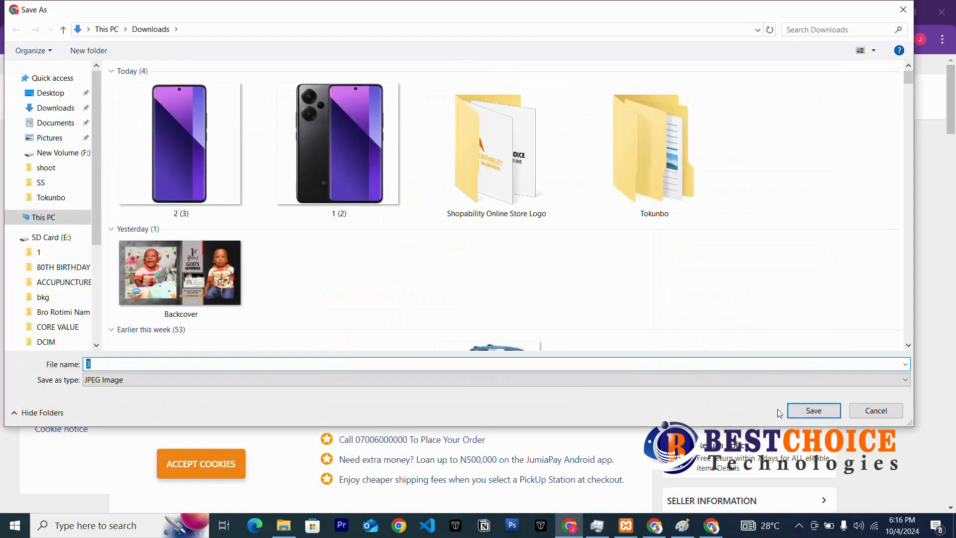
{"action": "key", "text": "Return"}
Save the back-view photo and select the full product title.
{"action": "scroll", "coordinate": [255, 302], "scroll_direction": "down", "scroll_amount": 3}
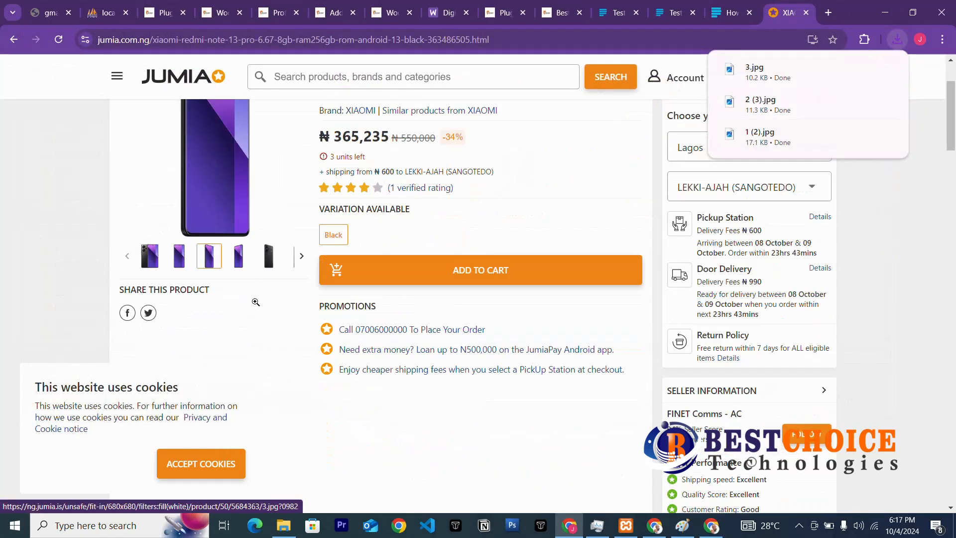
{"action": "left_click", "coordinate": [268, 226]}
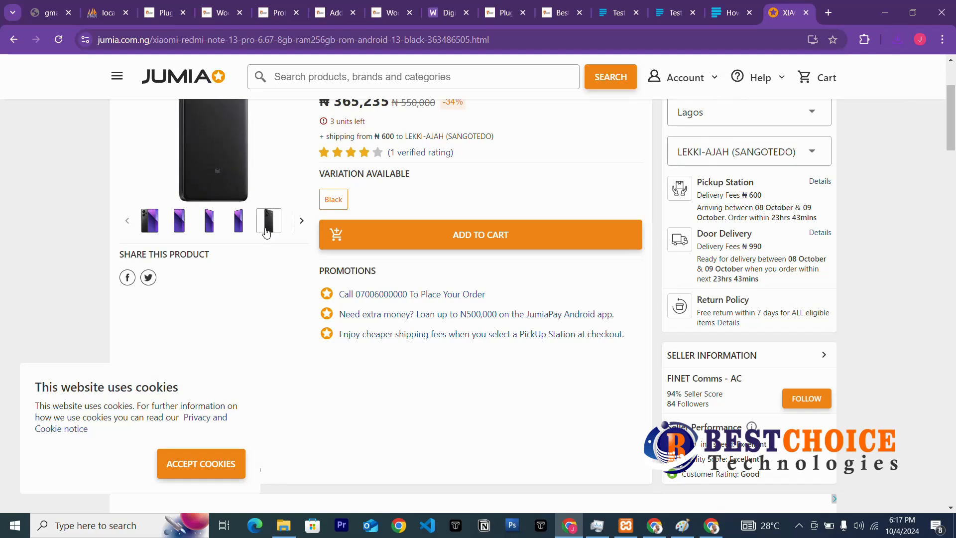
{"action": "right_click", "coordinate": [266, 230]}
{"action": "left_click", "coordinate": [338, 261]}
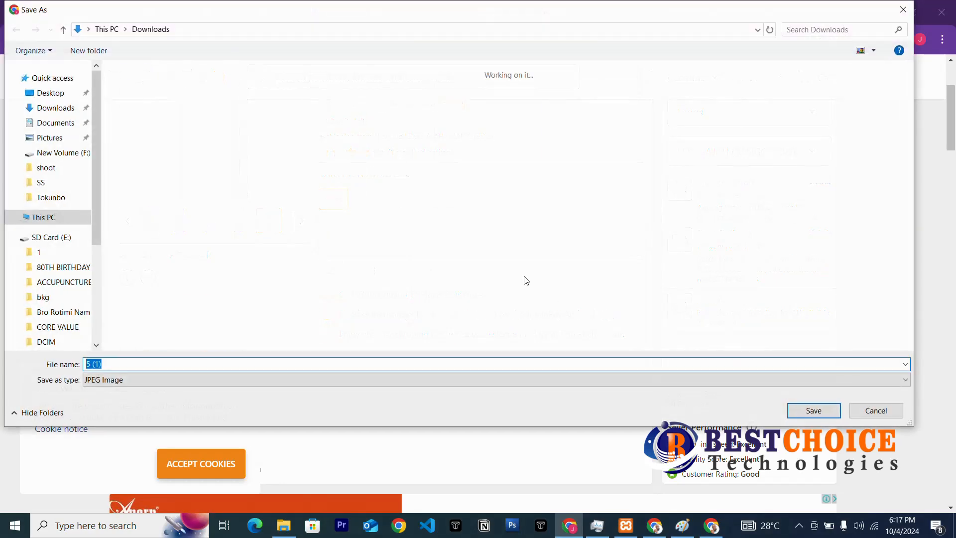
{"action": "left_click", "coordinate": [812, 411]}
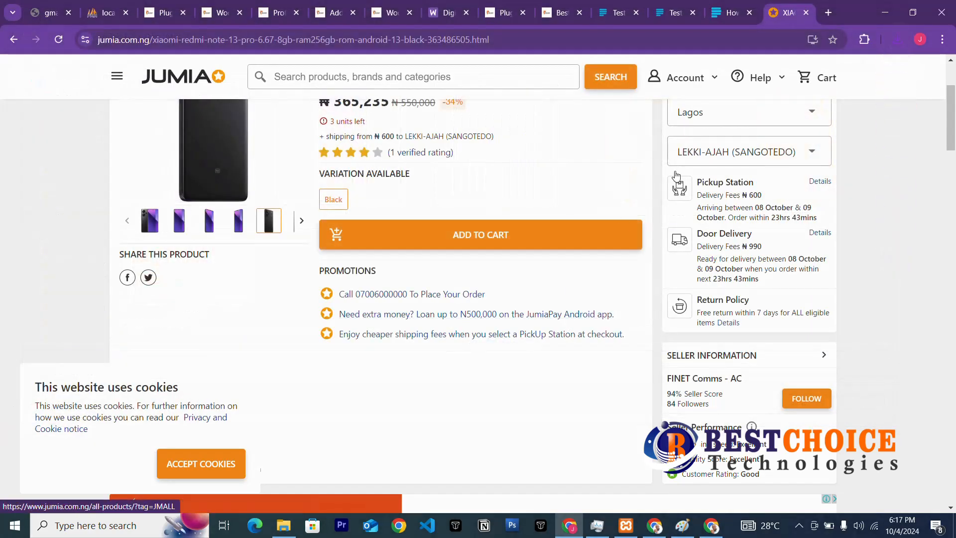
{"action": "scroll", "coordinate": [572, 324], "scroll_direction": "up", "scroll_amount": 3}
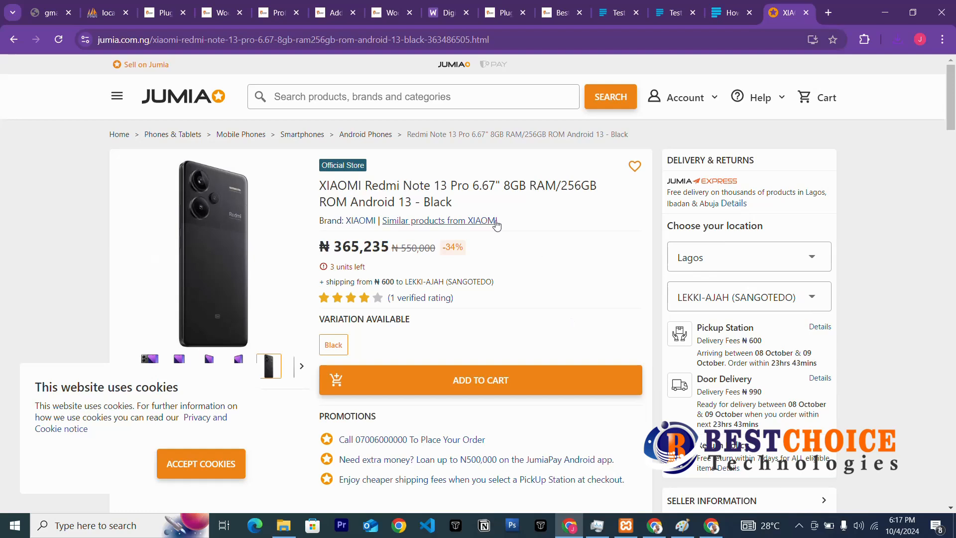
{"action": "left_click_drag", "start_coordinate": [322, 185], "coordinate": [580, 198]}
{"action": "key", "text": "ctrl+c"}
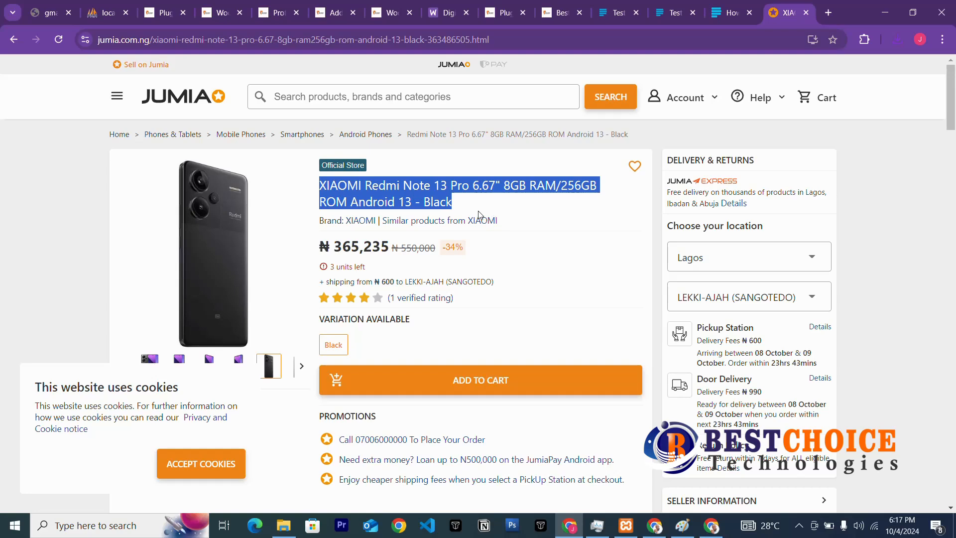
Paste the copied XIAOMI Redmi Note 13 Pro title as product name, advance the tour, return to Jumia.
{"action": "left_click", "coordinate": [316, 7]}
{"action": "key", "text": "ctrl+v"}
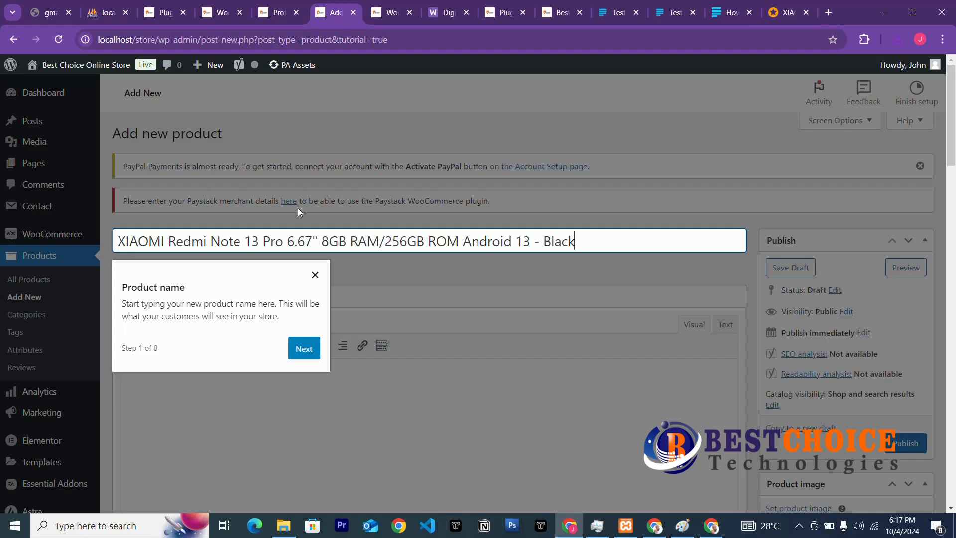
{"action": "left_click", "coordinate": [304, 348]}
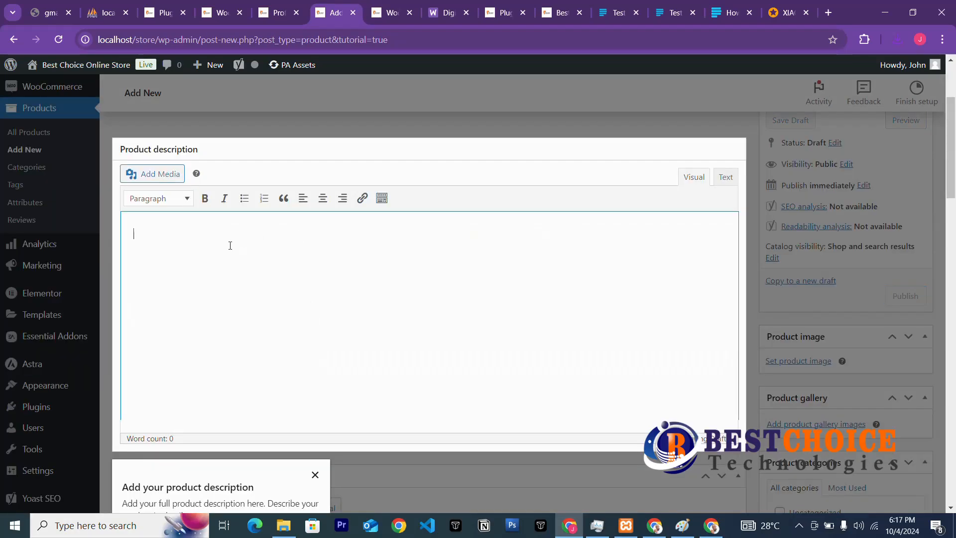
{"action": "scroll", "coordinate": [256, 297], "scroll_direction": "down", "scroll_amount": 12}
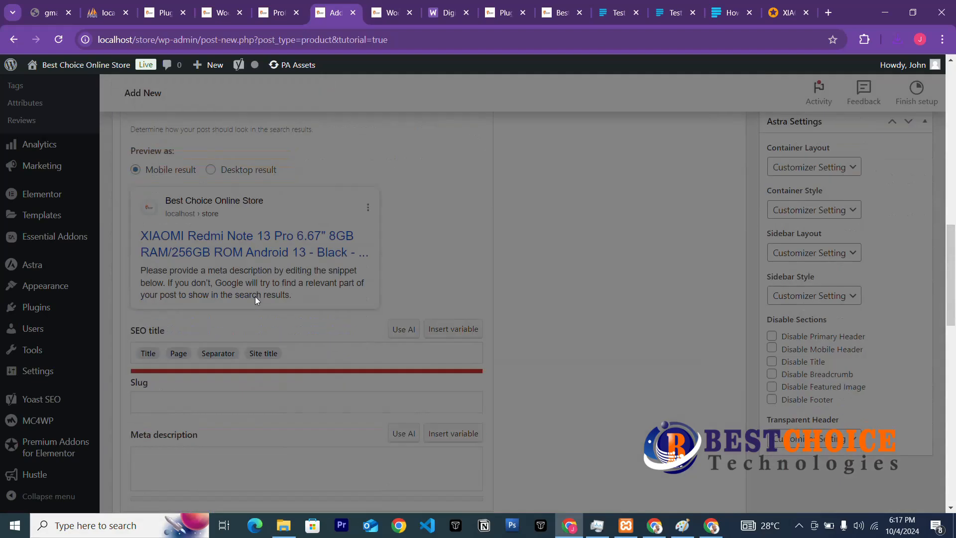
{"action": "scroll", "coordinate": [255, 300], "scroll_direction": "down", "scroll_amount": 15}
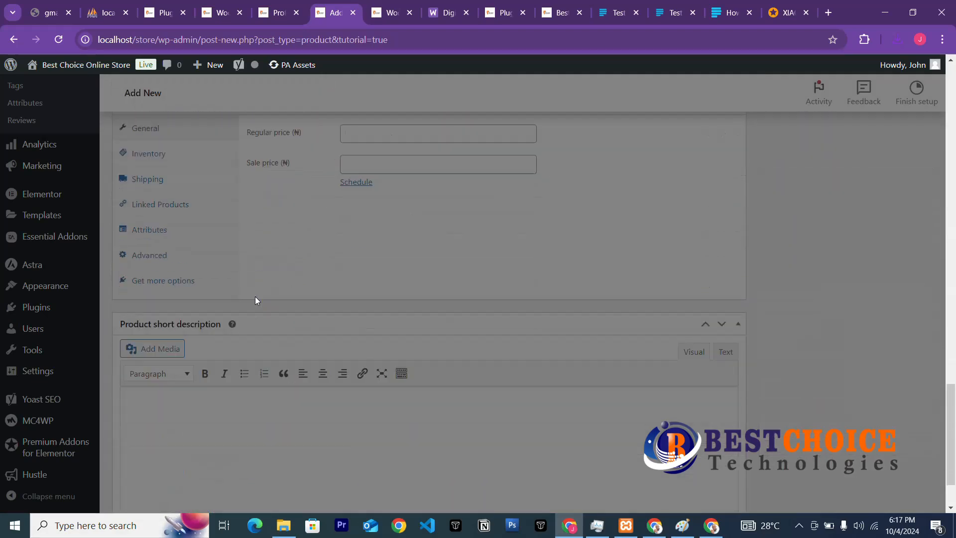
{"action": "scroll", "coordinate": [255, 297], "scroll_direction": "down", "scroll_amount": 1}
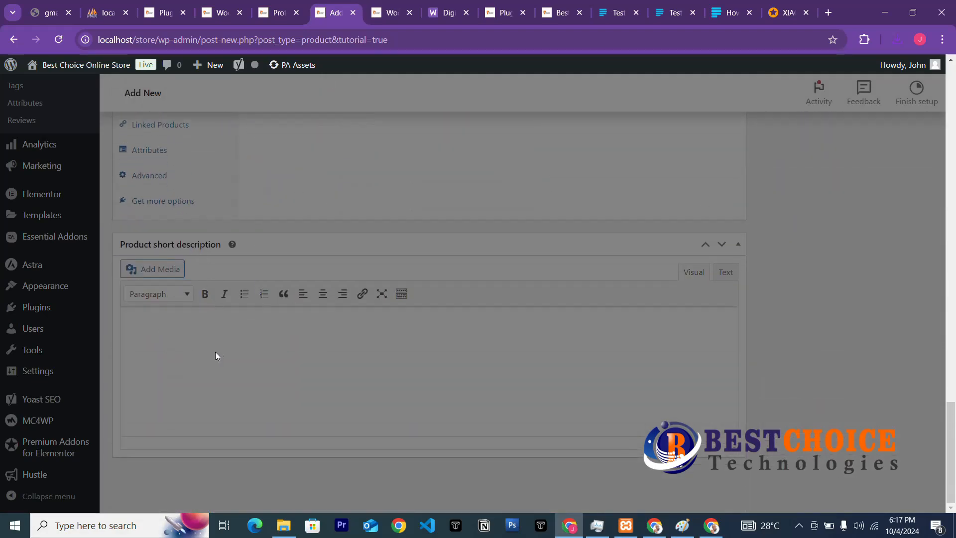
{"action": "scroll", "coordinate": [223, 348], "scroll_direction": "up", "scroll_amount": 20}
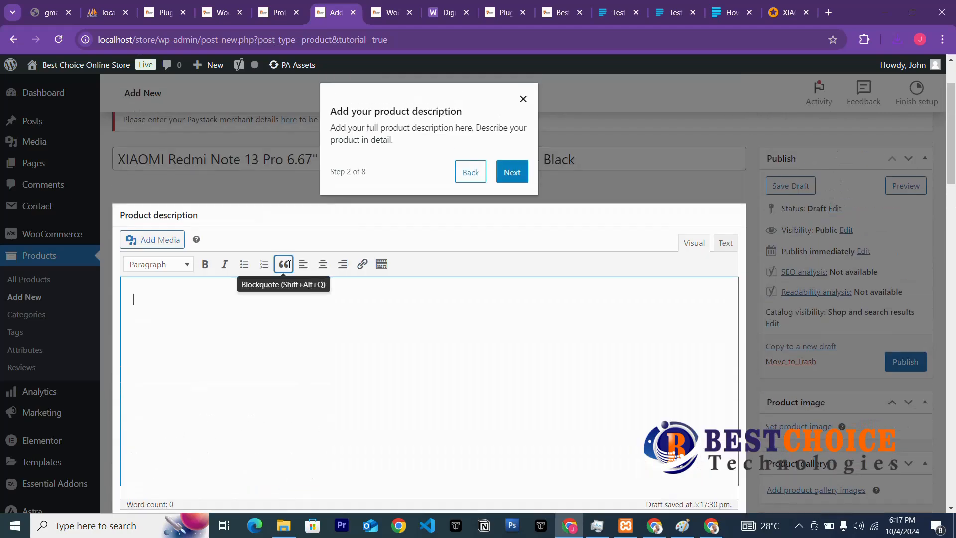
{"action": "left_click", "coordinate": [790, 12]}
{"action": "scroll", "coordinate": [422, 275], "scroll_direction": "down", "scroll_amount": 3}
{"action": "scroll", "coordinate": [422, 230], "scroll_direction": "up", "scroll_amount": 3}
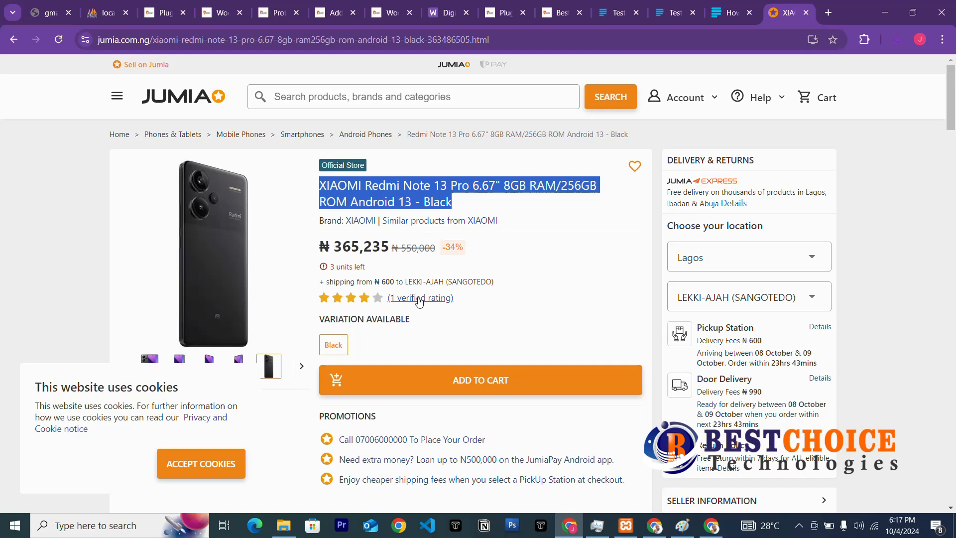
Scroll the Jumia product page and select the brand line under the title.
{"action": "scroll", "coordinate": [418, 301], "scroll_direction": "down", "scroll_amount": 5}
{"action": "scroll", "coordinate": [420, 302], "scroll_direction": "down", "scroll_amount": 8}
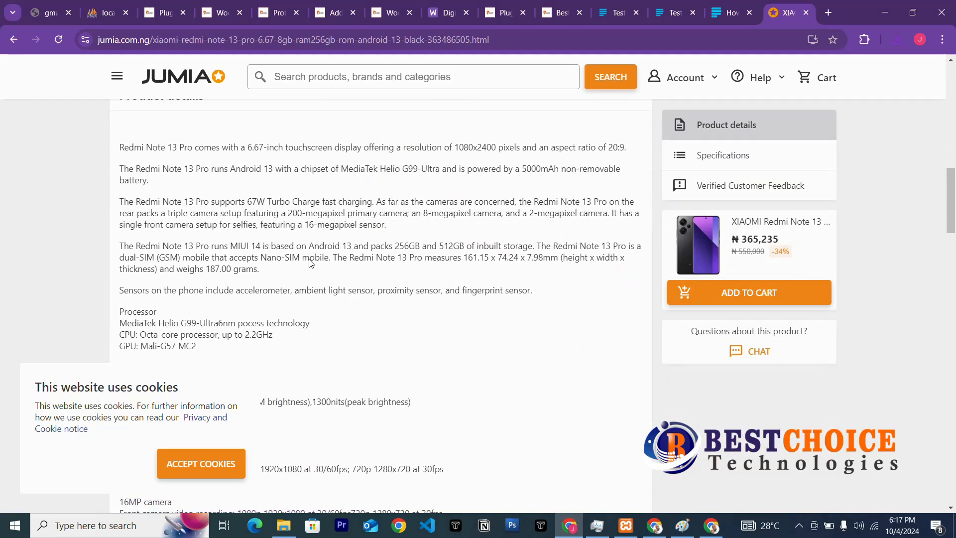
{"action": "scroll", "coordinate": [310, 271], "scroll_direction": "up", "scroll_amount": 3}
{"action": "scroll", "coordinate": [321, 285], "scroll_direction": "up", "scroll_amount": 2}
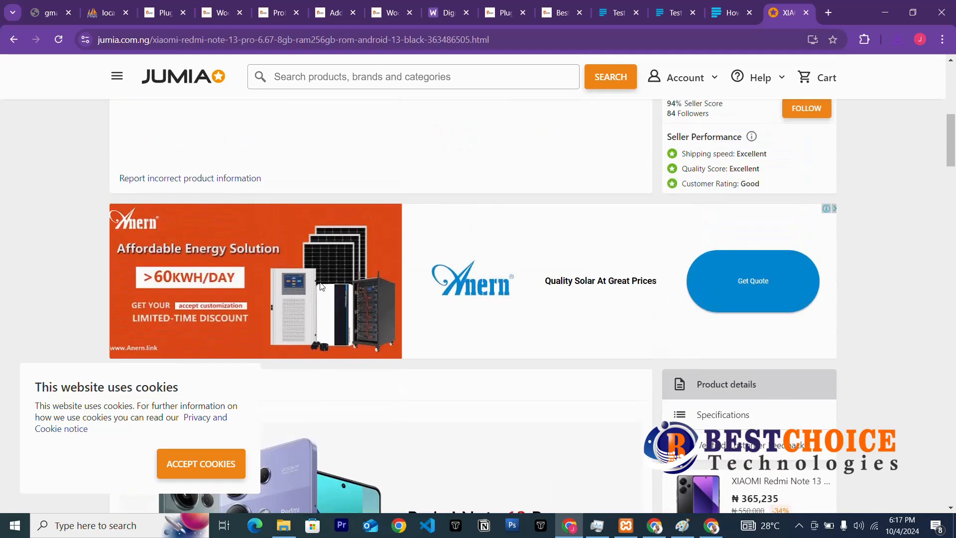
{"action": "scroll", "coordinate": [326, 283], "scroll_direction": "down", "scroll_amount": 4}
{"action": "scroll", "coordinate": [330, 281], "scroll_direction": "up", "scroll_amount": 13}
{"action": "scroll", "coordinate": [342, 285], "scroll_direction": "up", "scroll_amount": 1}
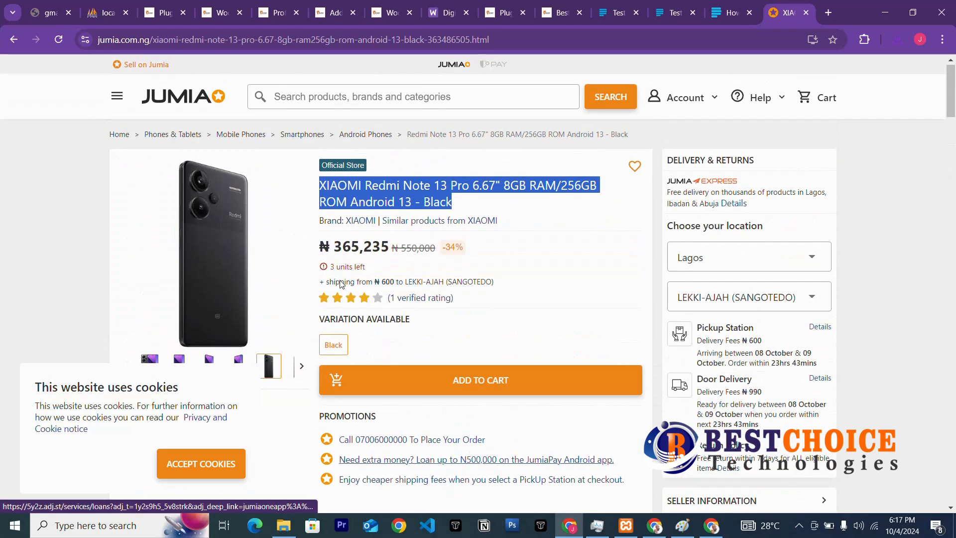
{"action": "left_click_drag", "start_coordinate": [314, 227], "coordinate": [509, 225]}
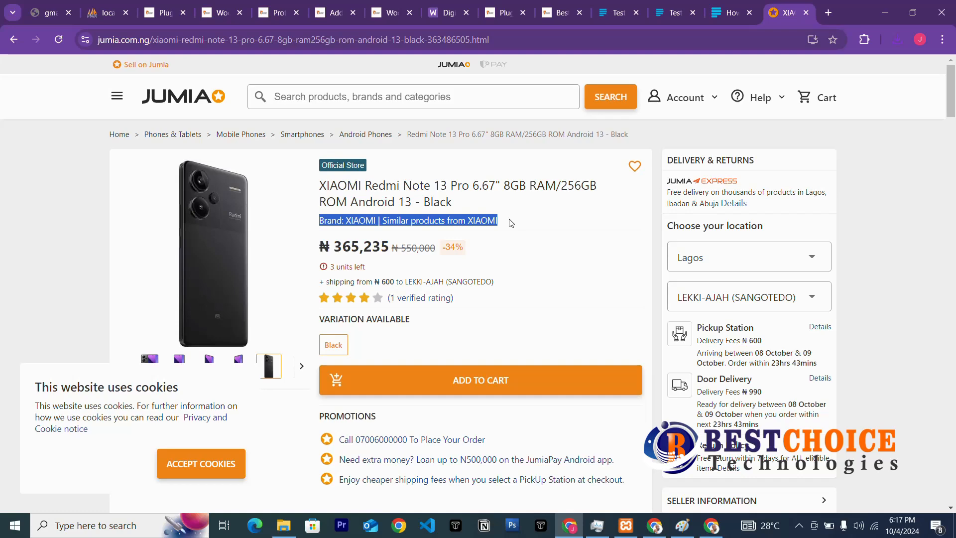
Highlight Jumia's product description text, then return to the empty WordPress product editor.
{"action": "left_click", "coordinate": [258, 18]}
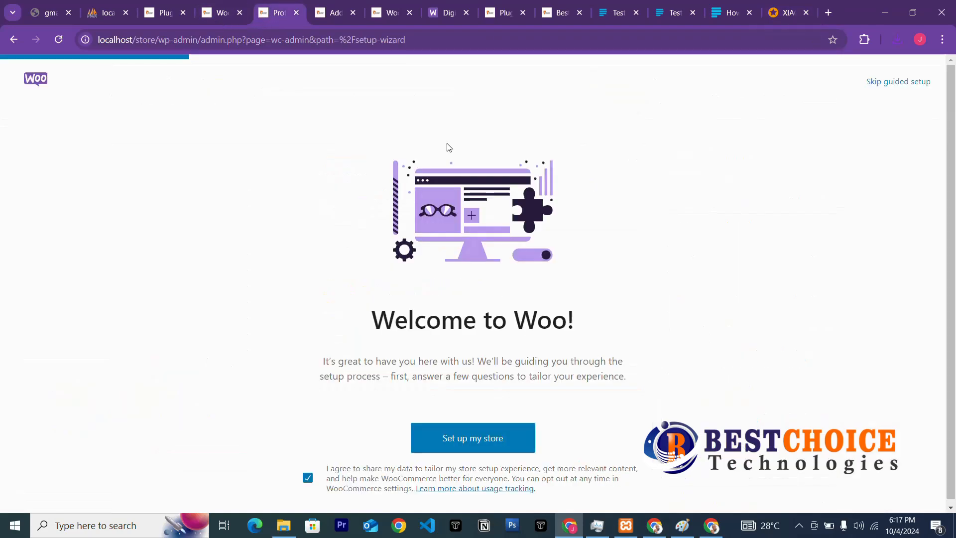
{"action": "left_click", "coordinate": [331, 12]}
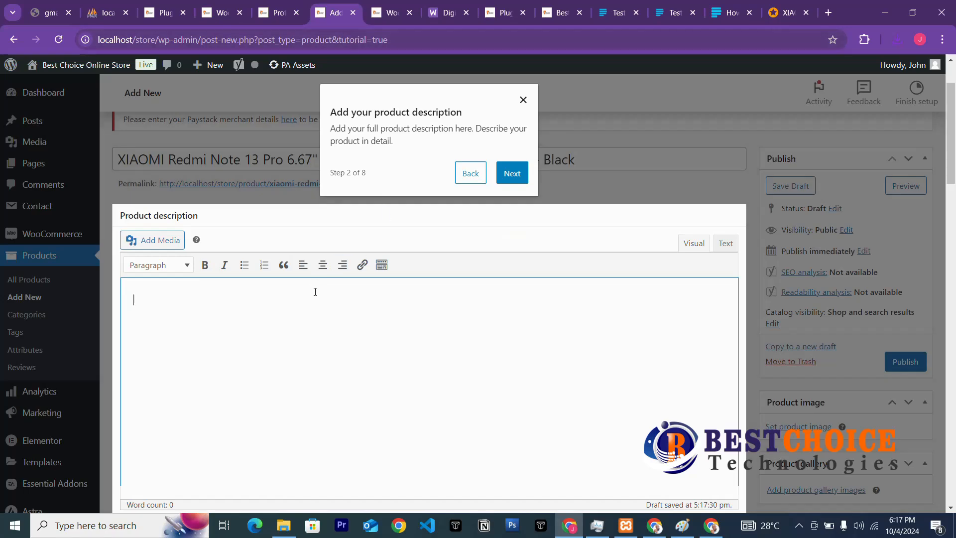
{"action": "left_click", "coordinate": [785, 12]}
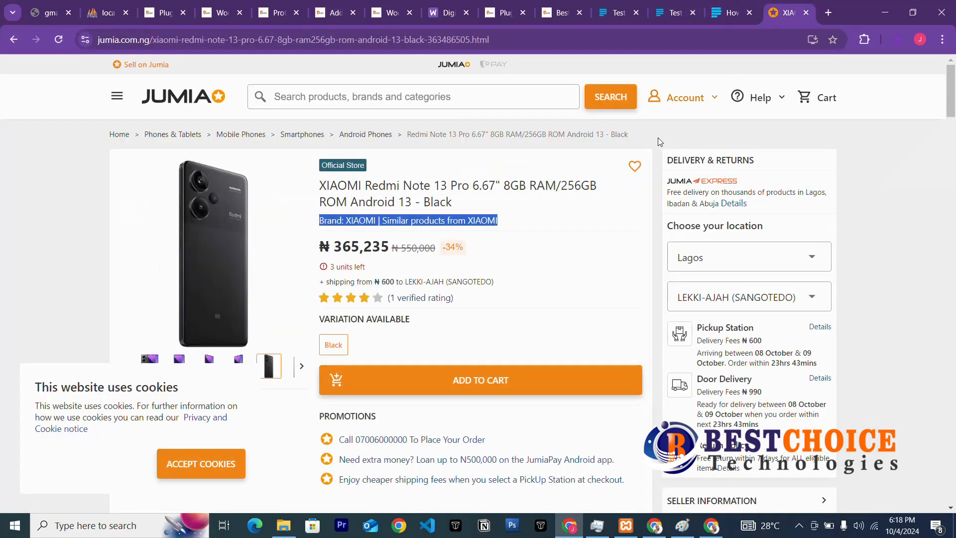
{"action": "scroll", "coordinate": [409, 230], "scroll_direction": "down", "scroll_amount": 5}
{"action": "scroll", "coordinate": [410, 230], "scroll_direction": "down", "scroll_amount": 15}
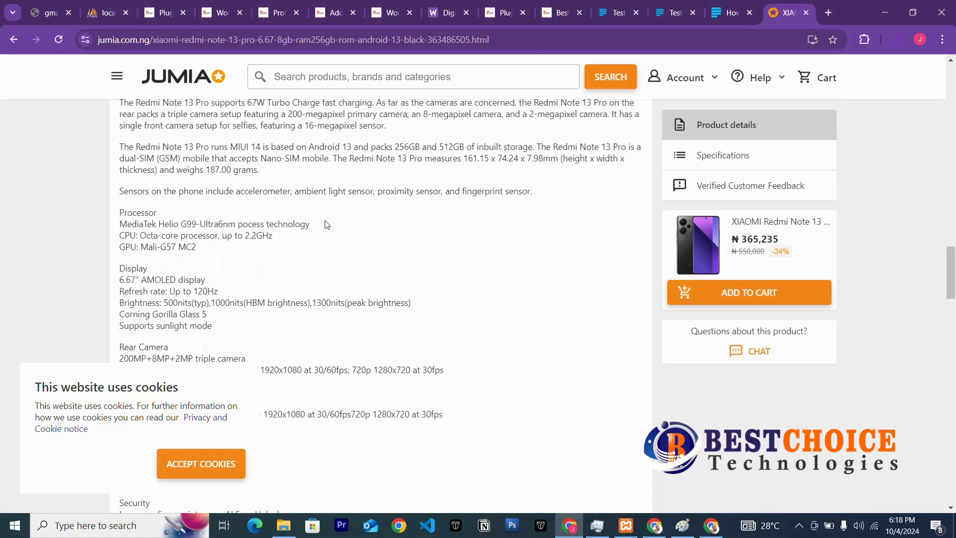
{"action": "left_click_drag", "start_coordinate": [120, 192], "coordinate": [255, 119]}
{"action": "scroll", "coordinate": [182, 328], "scroll_direction": "down", "scroll_amount": 3}
{"action": "scroll", "coordinate": [182, 326], "scroll_direction": "down", "scroll_amount": 6}
{"action": "scroll", "coordinate": [182, 328], "scroll_direction": "down", "scroll_amount": 6}
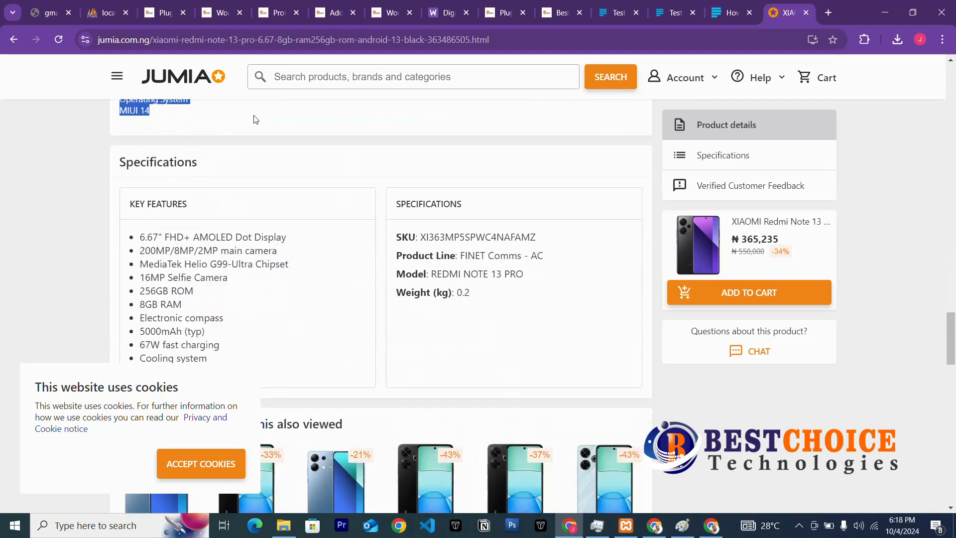
{"action": "scroll", "coordinate": [262, 237], "scroll_direction": "up", "scroll_amount": 6}
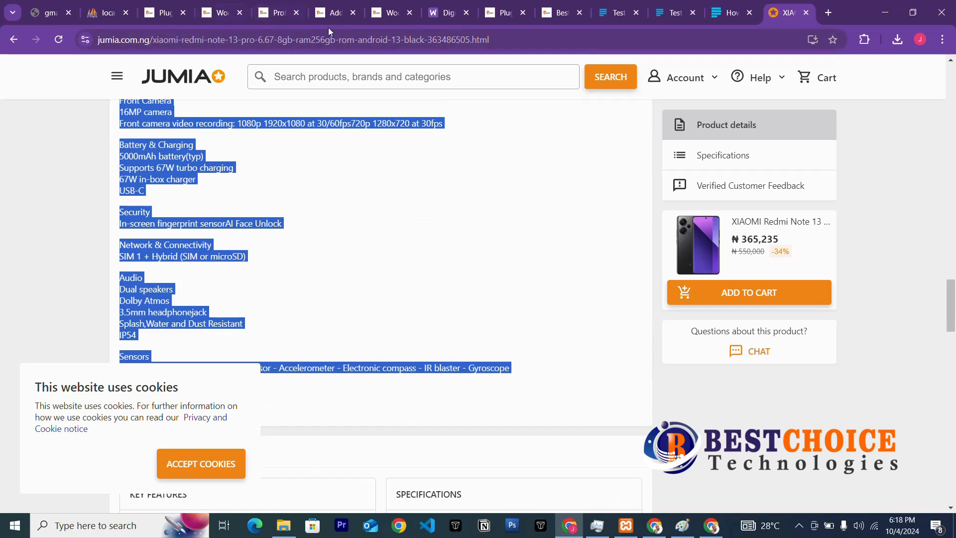
{"action": "left_click", "coordinate": [331, 13]}
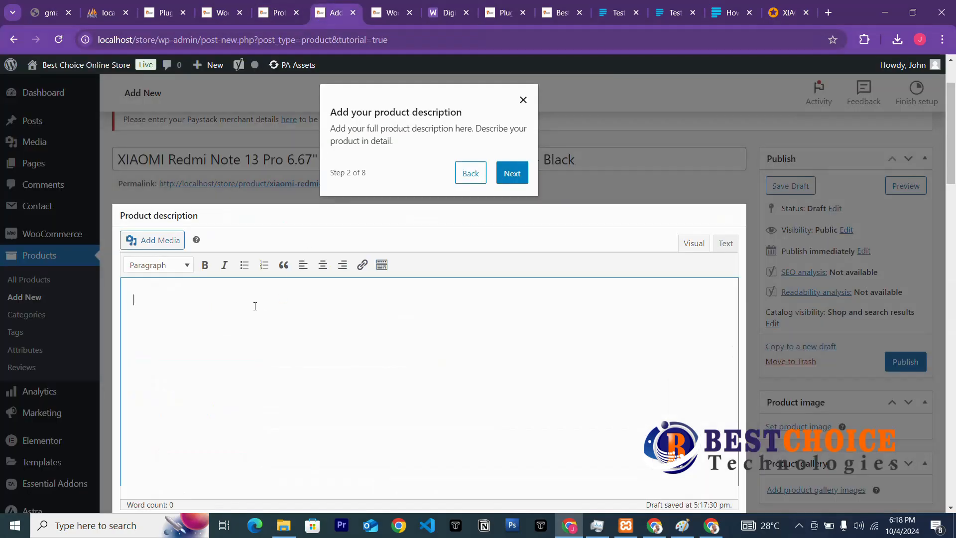
Paste the Jumia specification list into the description, advance the tour, and keep Simple product.
{"action": "key", "text": "ctrl+v"}
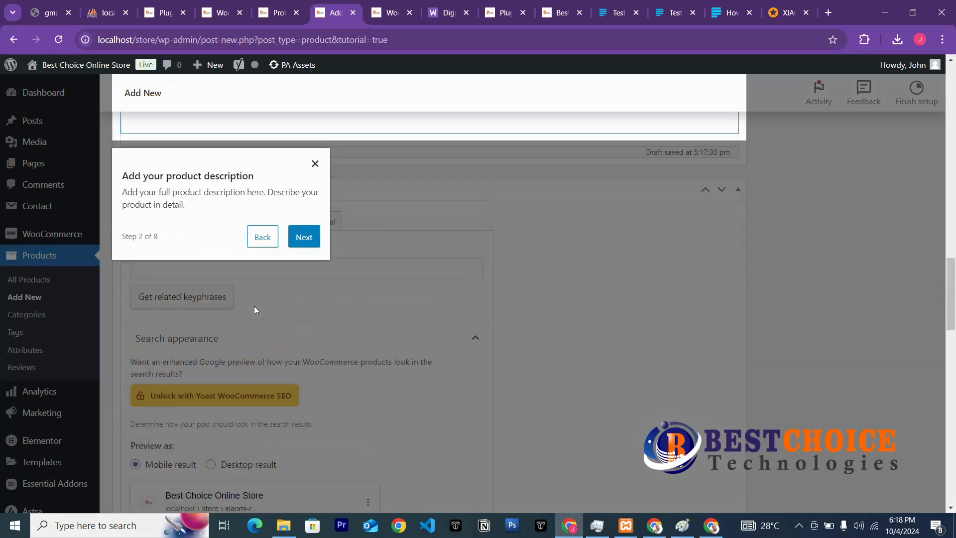
{"action": "left_click", "coordinate": [302, 352]}
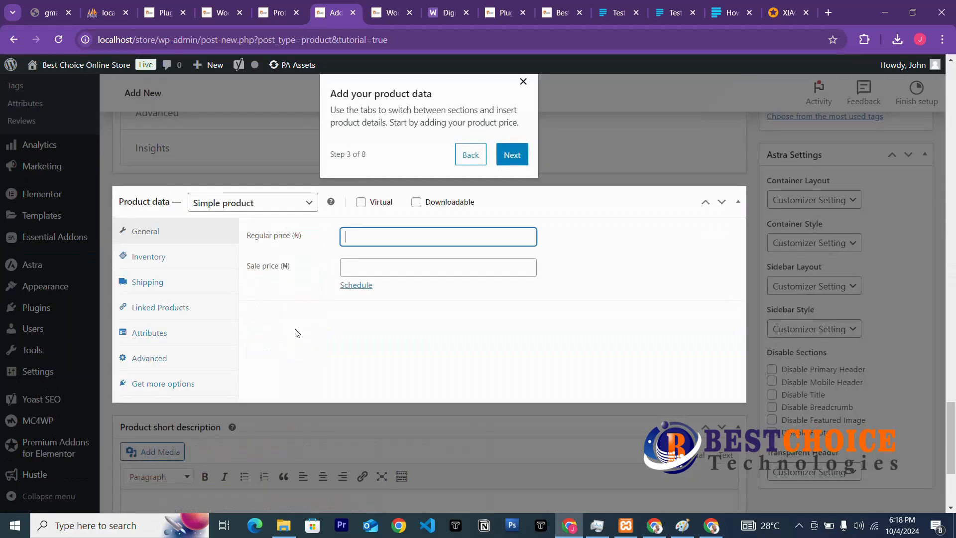
{"action": "left_click", "coordinate": [274, 207]}
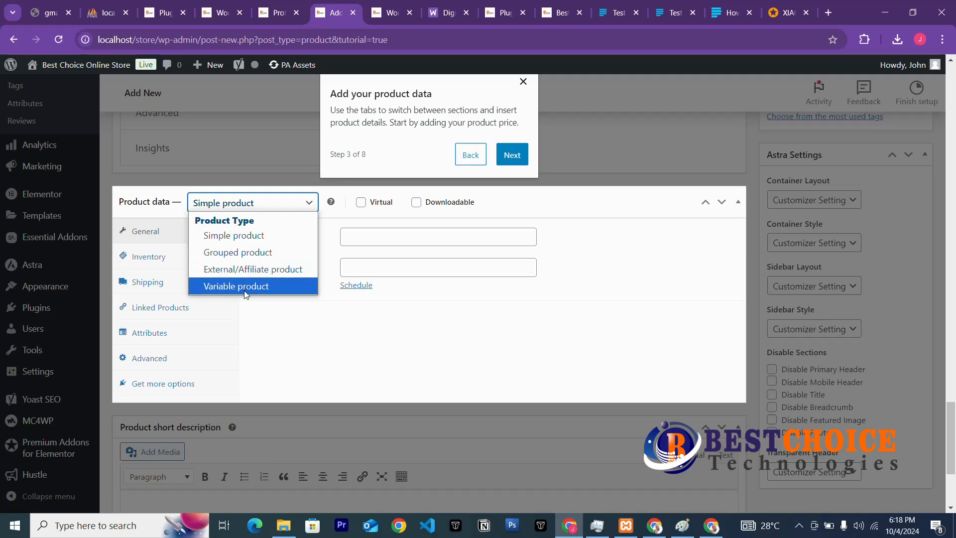
{"action": "left_click", "coordinate": [253, 240]}
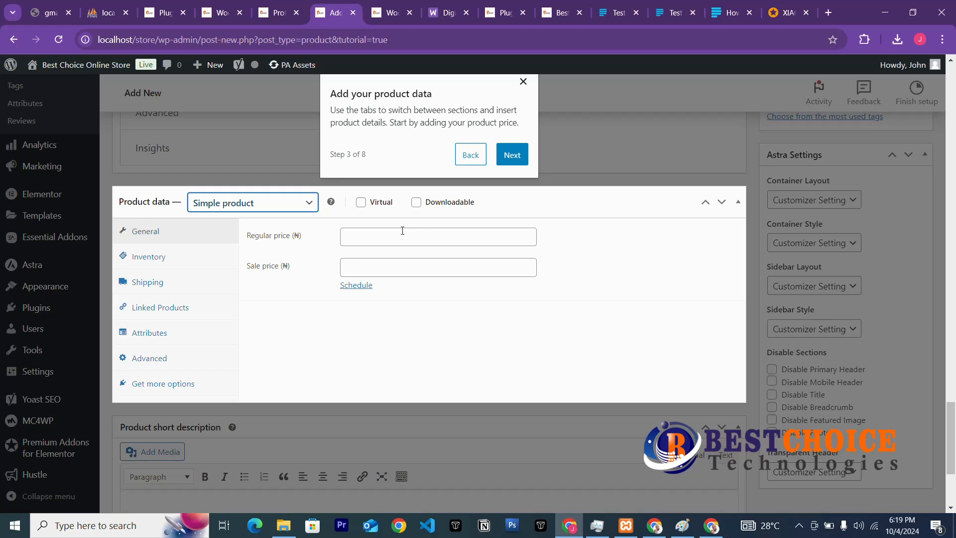
Clear the suggested 50000 from the Regular price field.
{"action": "left_click", "coordinate": [403, 231]}
{"action": "left_click", "coordinate": [421, 268]}
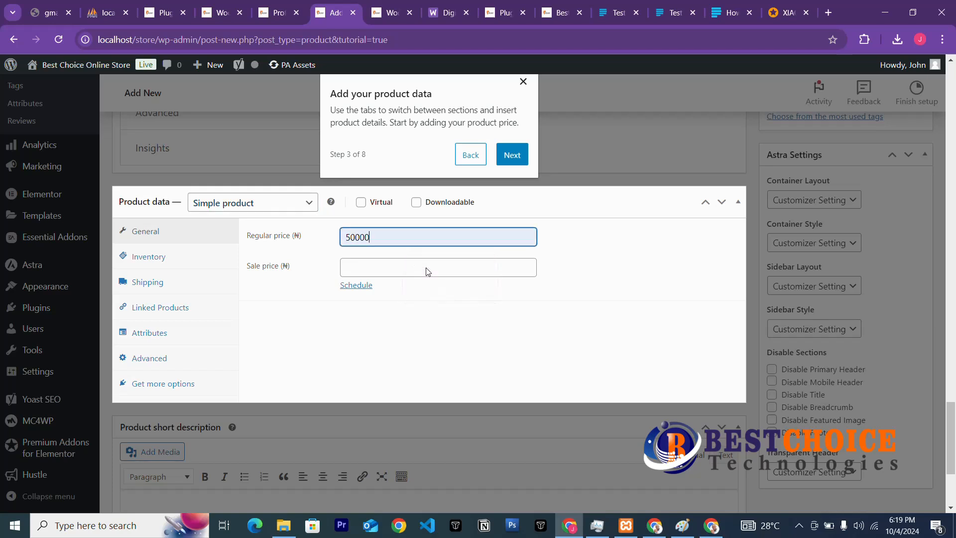
{"action": "left_click_drag", "start_coordinate": [391, 240], "coordinate": [319, 245]}
{"action": "key", "text": "BackSpace"}
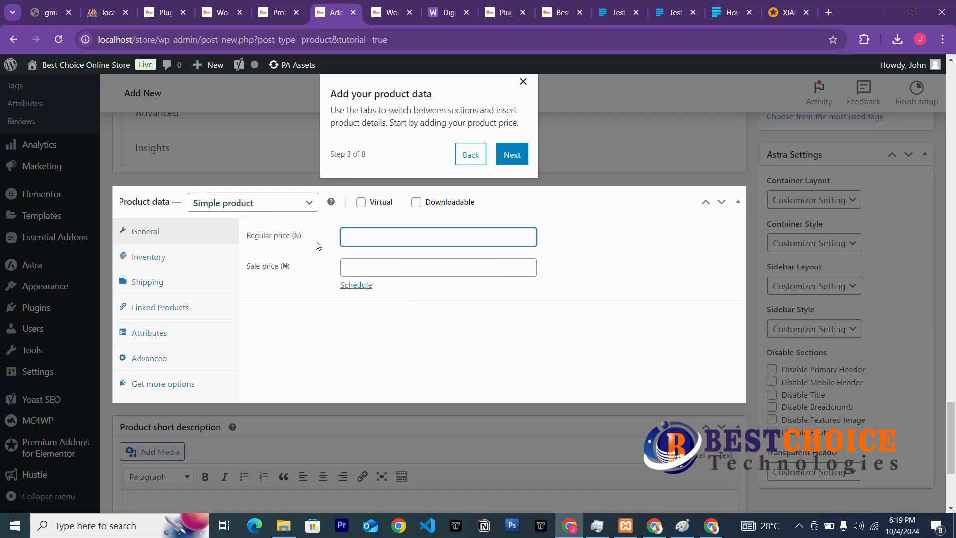
Copy Jumia's 365,235 price and paste it into the Sale price field.
{"action": "left_click", "coordinate": [771, 12]}
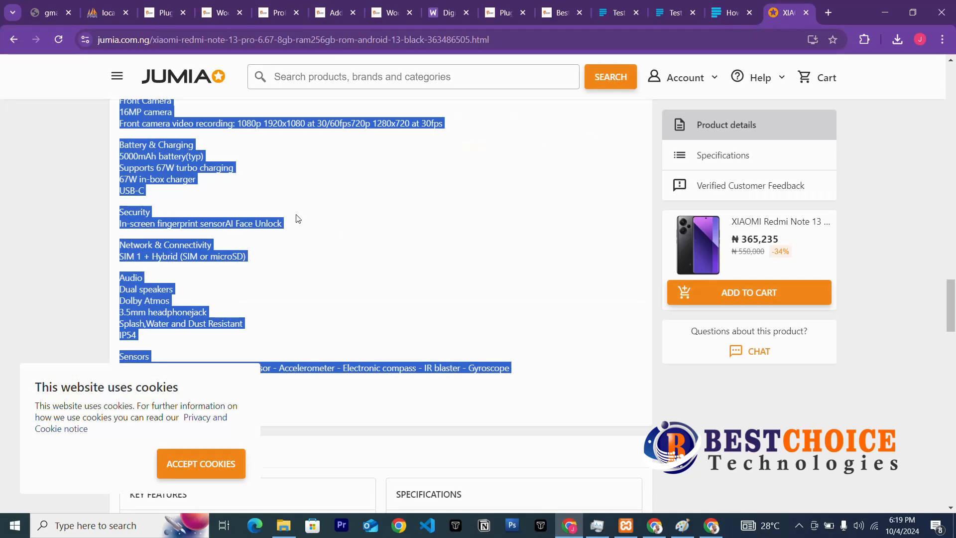
{"action": "scroll", "coordinate": [413, 196], "scroll_direction": "up", "scroll_amount": 10}
{"action": "scroll", "coordinate": [397, 264], "scroll_direction": "up", "scroll_amount": 10}
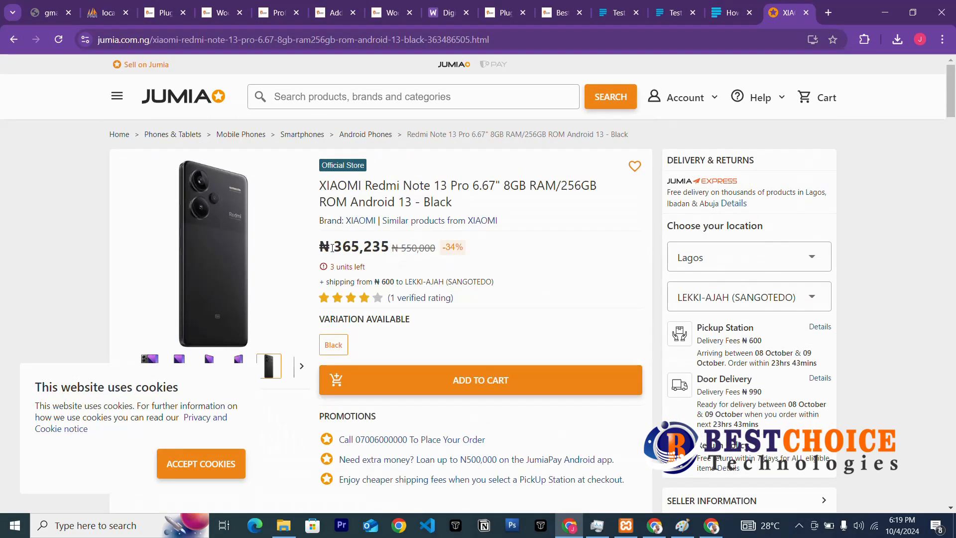
{"action": "left_click_drag", "start_coordinate": [333, 247], "coordinate": [389, 250]}
{"action": "key", "text": "ctrl+c"}
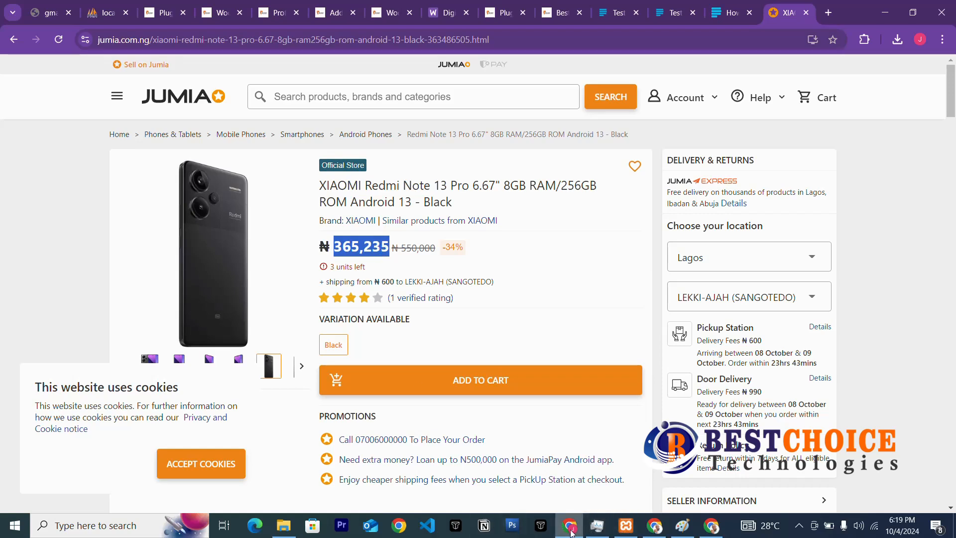
{"action": "left_click", "coordinate": [332, 12]}
{"action": "key", "text": "ctrl+v"}
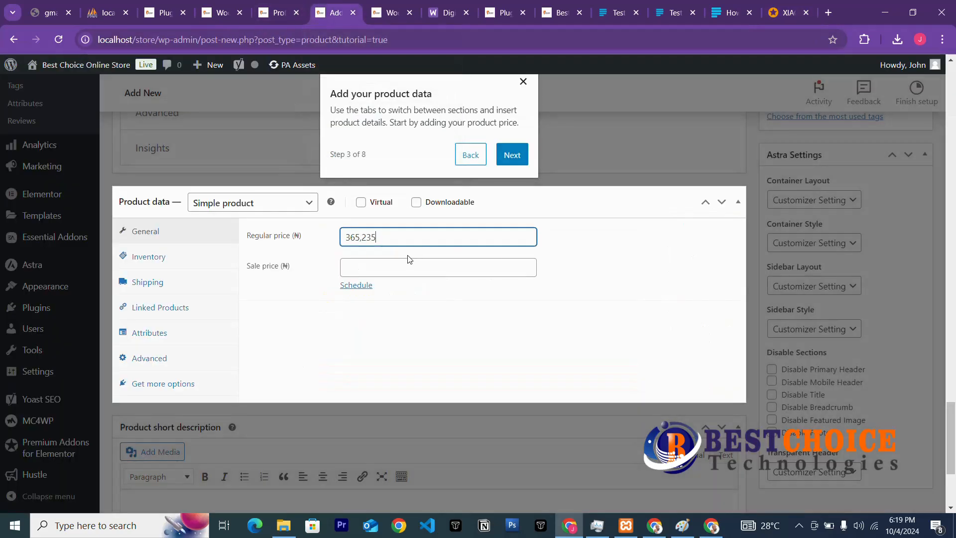
{"action": "left_click_drag", "start_coordinate": [401, 240], "coordinate": [263, 246]}
{"action": "key", "text": "ctrl+c"}
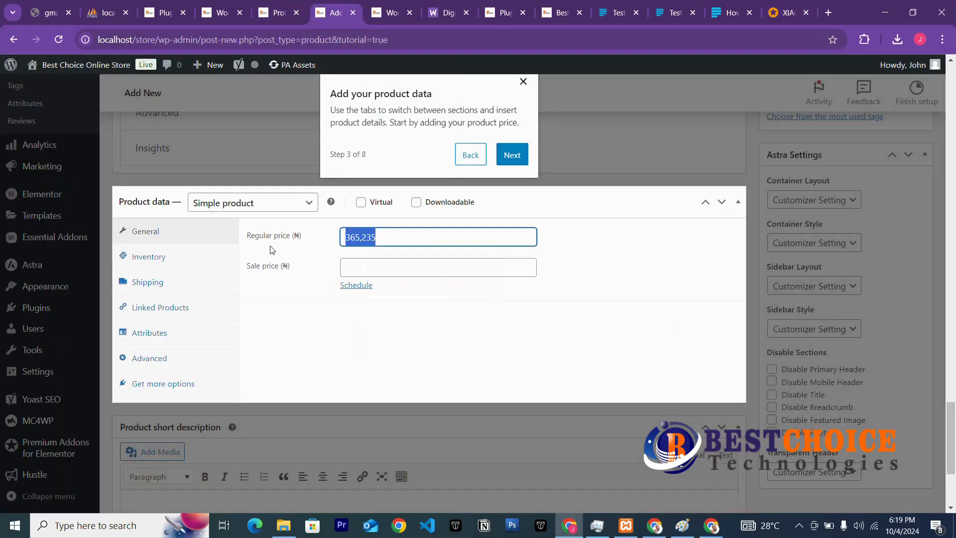
{"action": "key", "text": "BackSpace"}
{"action": "left_click", "coordinate": [352, 267]}
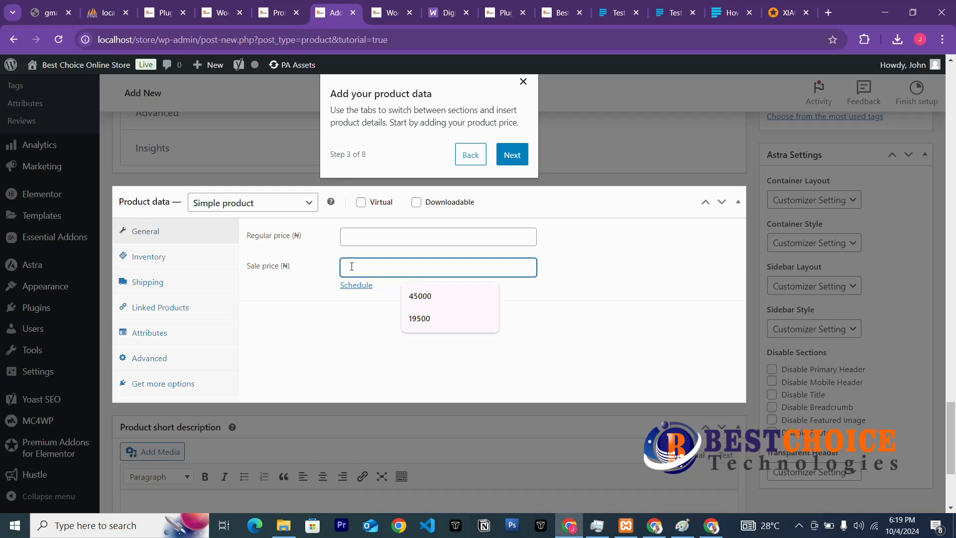
{"action": "key", "text": "ctrl+v"}
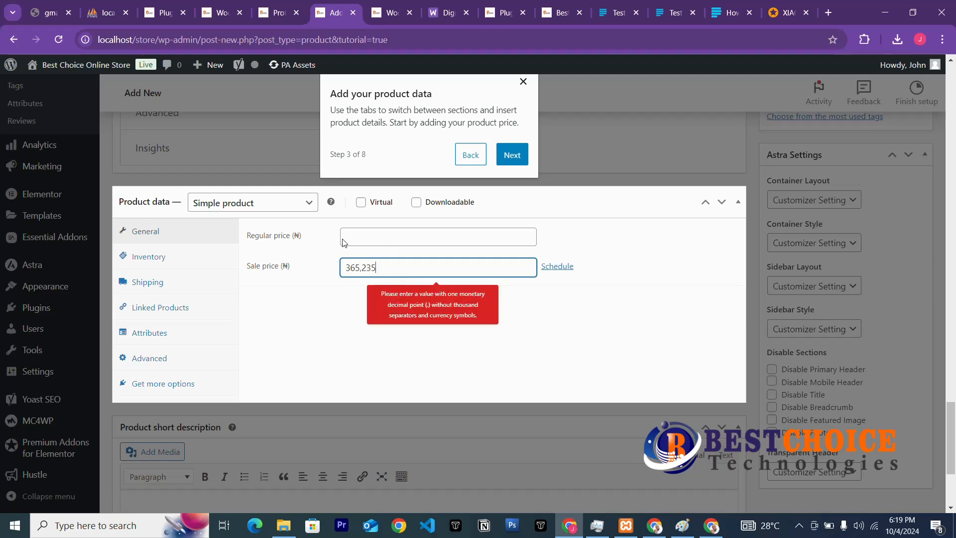
Enter 500000 as the regular price and 365235 as the sale price.
{"action": "left_click", "coordinate": [358, 234]}
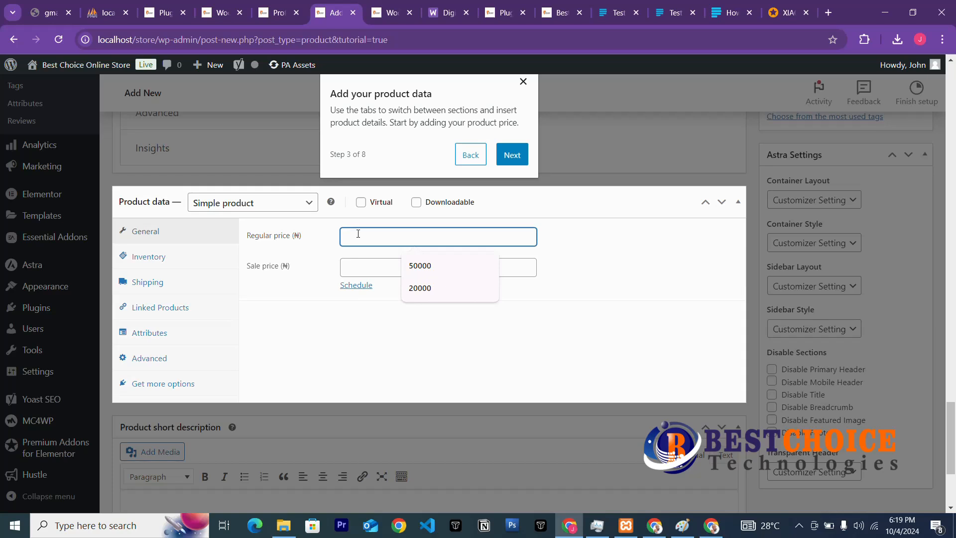
{"action": "type", "text": "500000"}
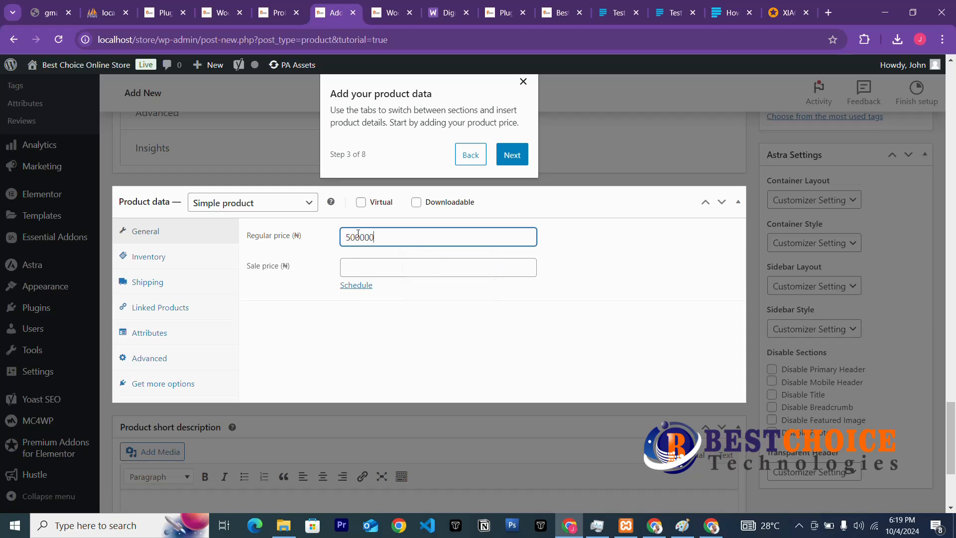
{"action": "left_click", "coordinate": [373, 269]}
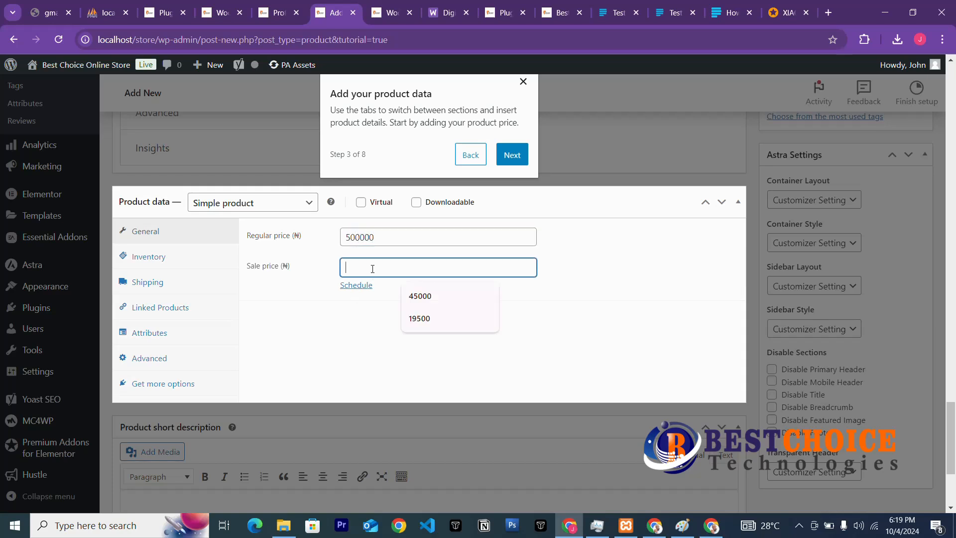
{"action": "type", "text": "365,235"}
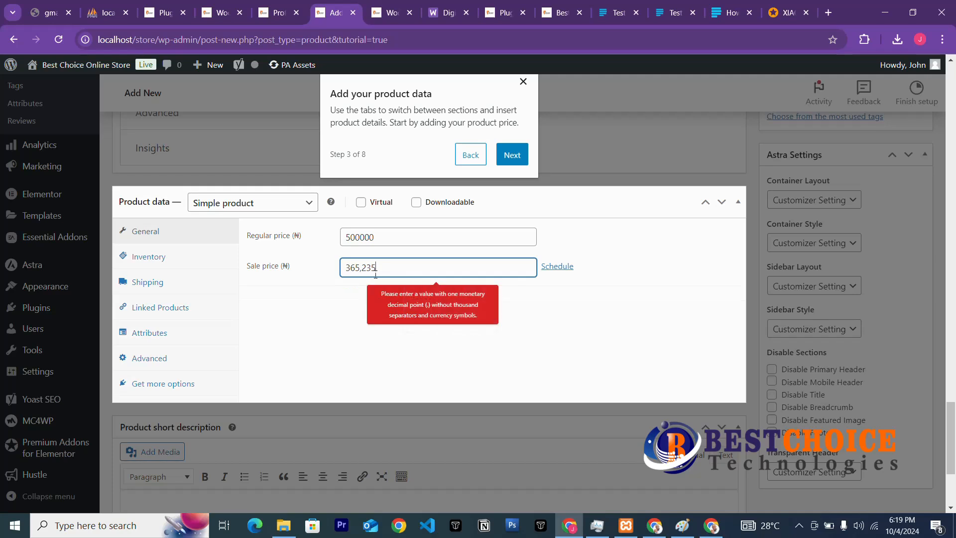
{"action": "left_click", "coordinate": [330, 279]}
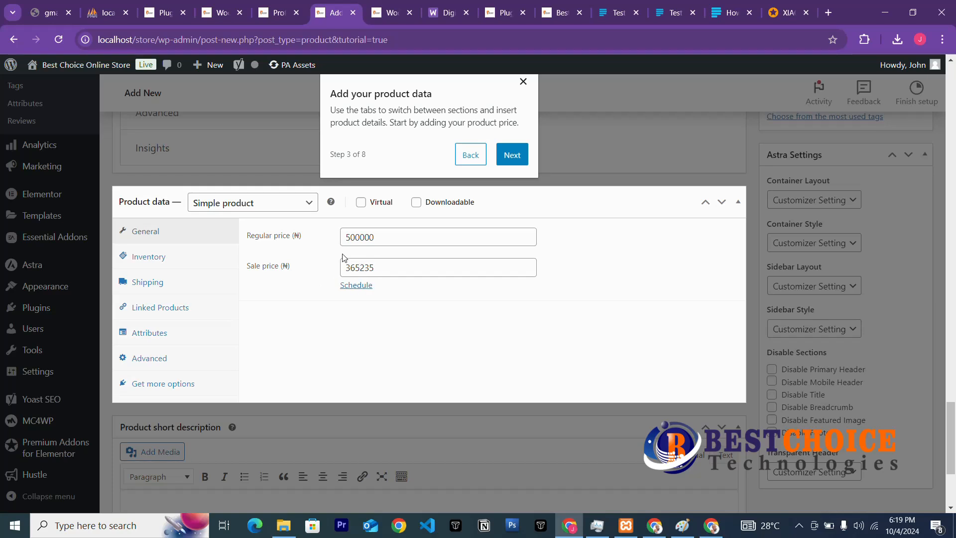
{"action": "scroll", "coordinate": [368, 237], "scroll_direction": "down", "scroll_amount": 3}
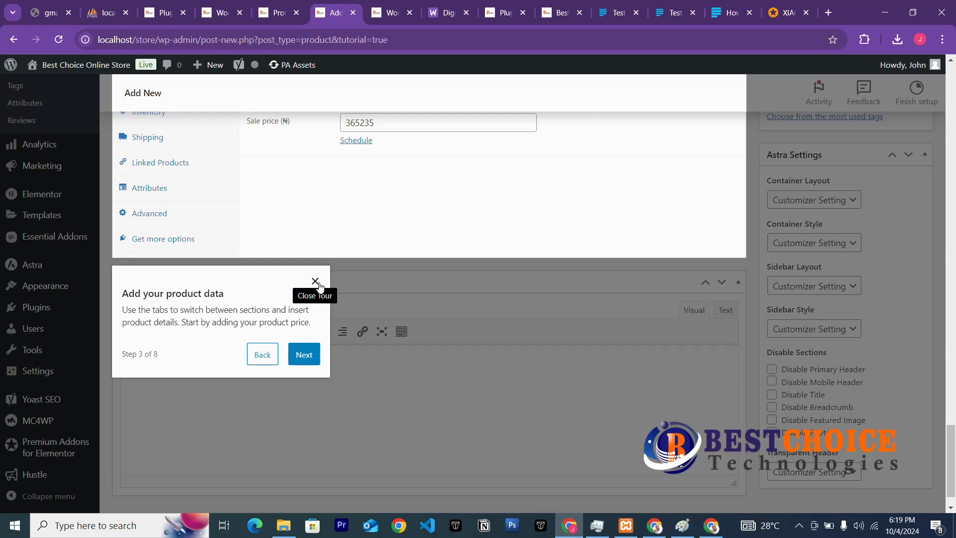
Enter RM200 as the product's SKU in the Inventory settings.
{"action": "scroll", "coordinate": [319, 286], "scroll_direction": "up", "scroll_amount": 3}
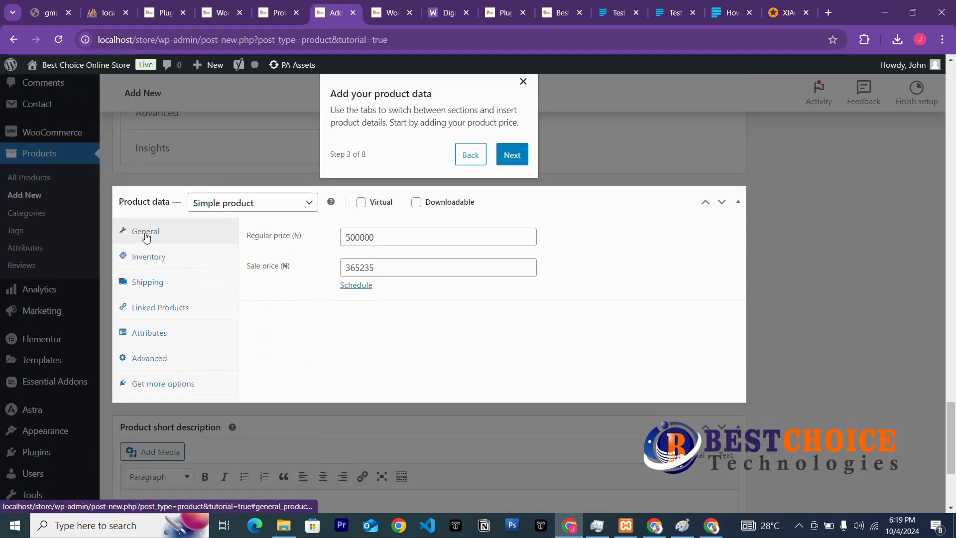
{"action": "left_click", "coordinate": [151, 260]}
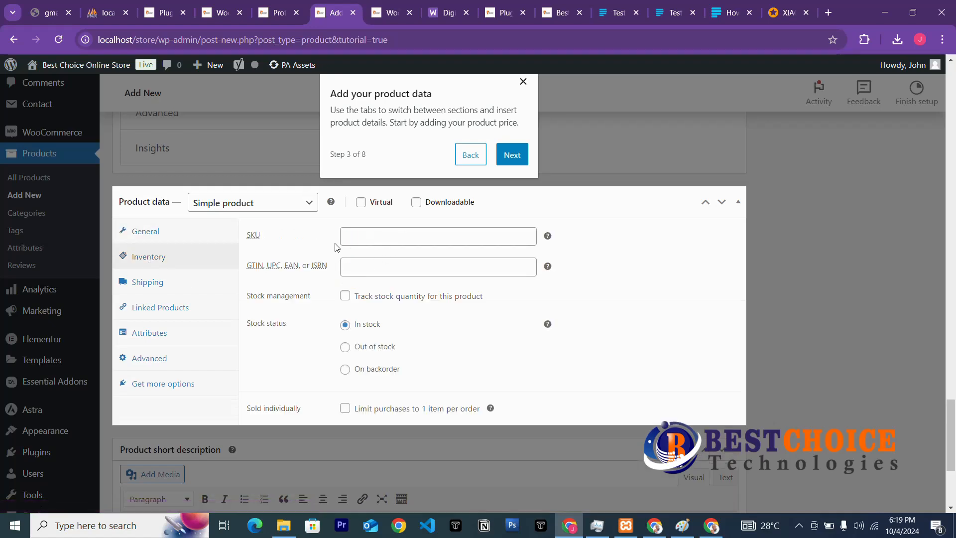
{"action": "left_click", "coordinate": [359, 239]}
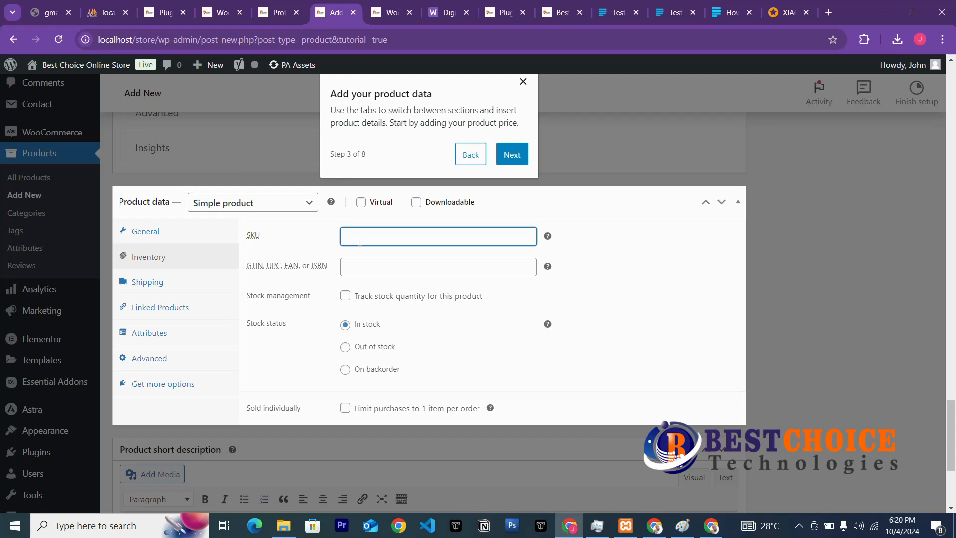
{"action": "type", "text": "S"}
{"action": "key", "text": "BackSpace"}
{"action": "type", "text": "RM"}
{"action": "key", "text": "BackSpace"}
{"action": "key", "text": "BackSpace"}
{"action": "type", "text": "200"}
{"action": "key", "text": "BackSpace"}
{"action": "key", "text": "BackSpace"}
{"action": "key", "text": "BackSpace"}
{"action": "type", "text": "RM200"}
{"action": "left_click", "coordinate": [407, 270]}
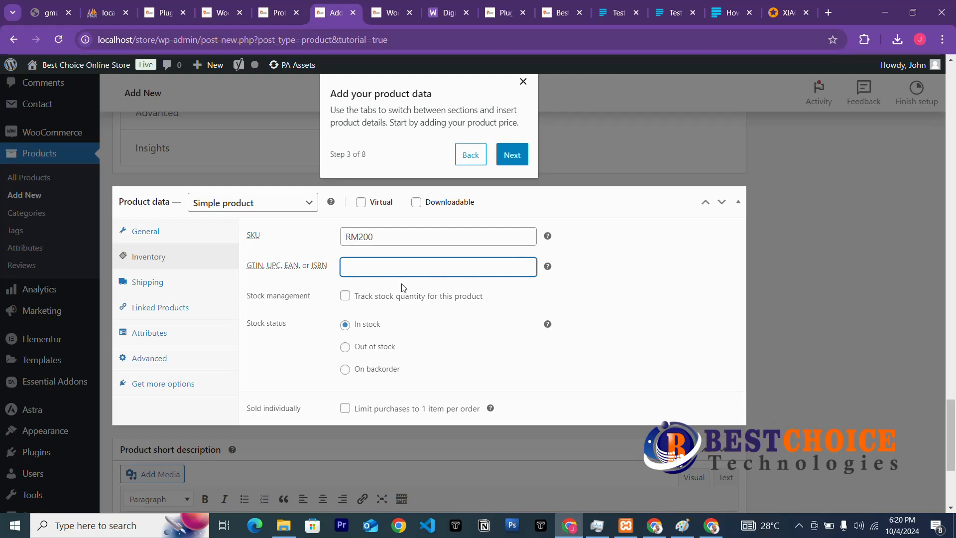
Track stock with quantity 400 and set backorders to 'Allow, but notify customer'.
{"action": "left_click", "coordinate": [345, 297]}
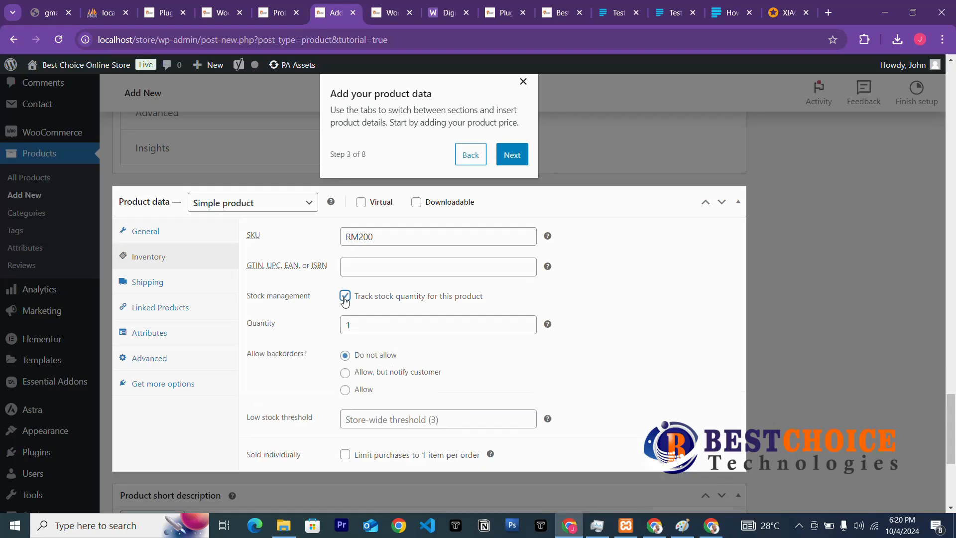
{"action": "left_click_drag", "start_coordinate": [367, 331], "coordinate": [332, 335]}
{"action": "type", "text": "4"}
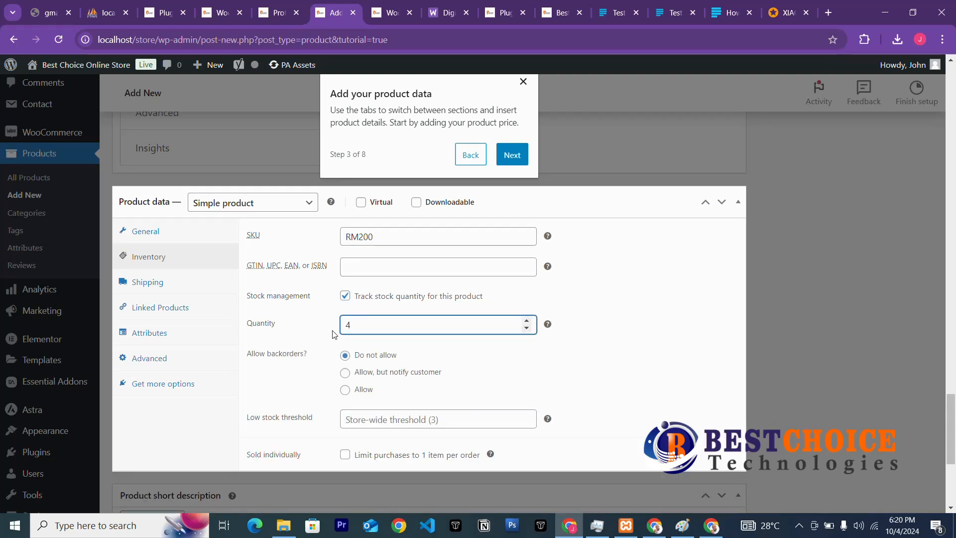
{"action": "type", "text": "00"}
{"action": "left_click", "coordinate": [446, 344]}
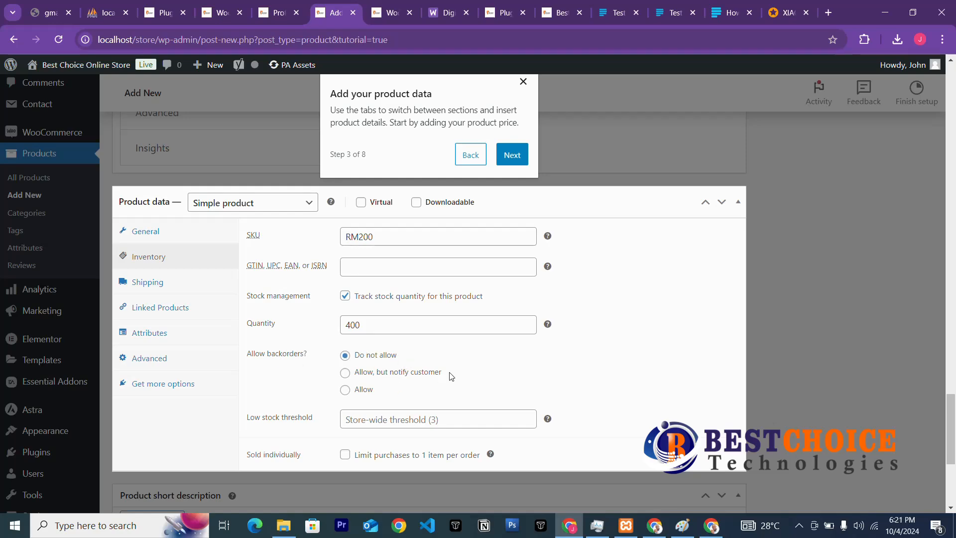
{"action": "scroll", "coordinate": [451, 376], "scroll_direction": "down", "scroll_amount": 3}
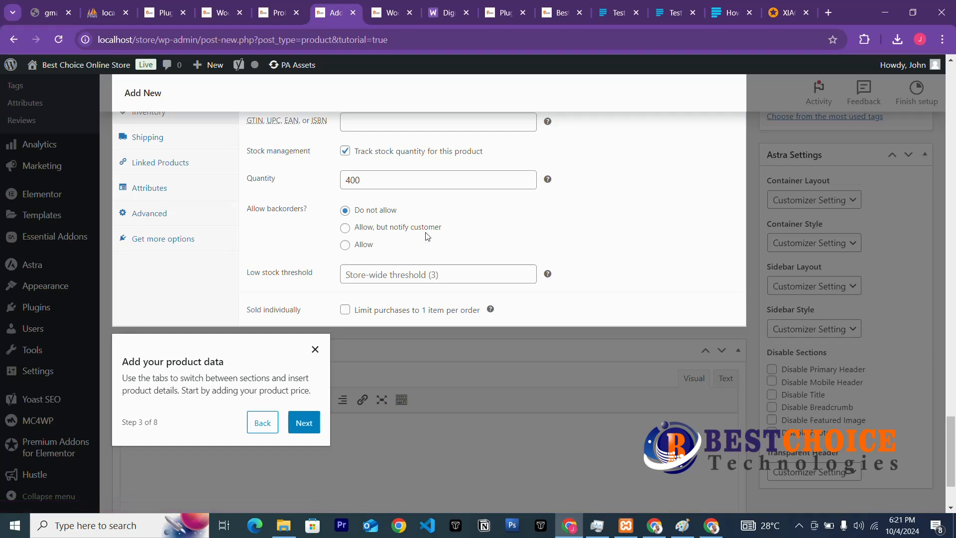
{"action": "left_click", "coordinate": [346, 229]}
{"action": "scroll", "coordinate": [388, 249], "scroll_direction": "down", "scroll_amount": 2}
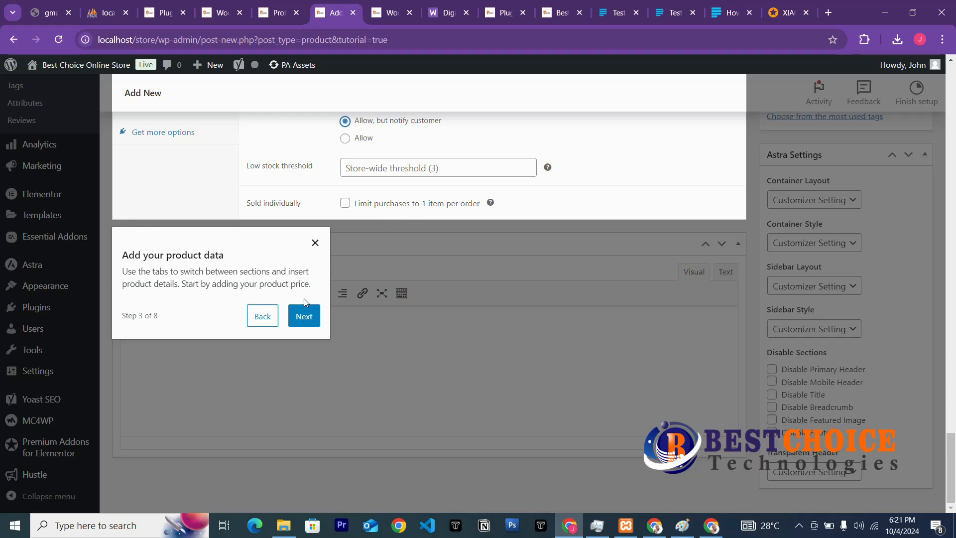
Copy 'Brand: XIAOMI | Similar products from XIAOMI' from Jumia into the product short description.
{"action": "left_click", "coordinate": [305, 317]}
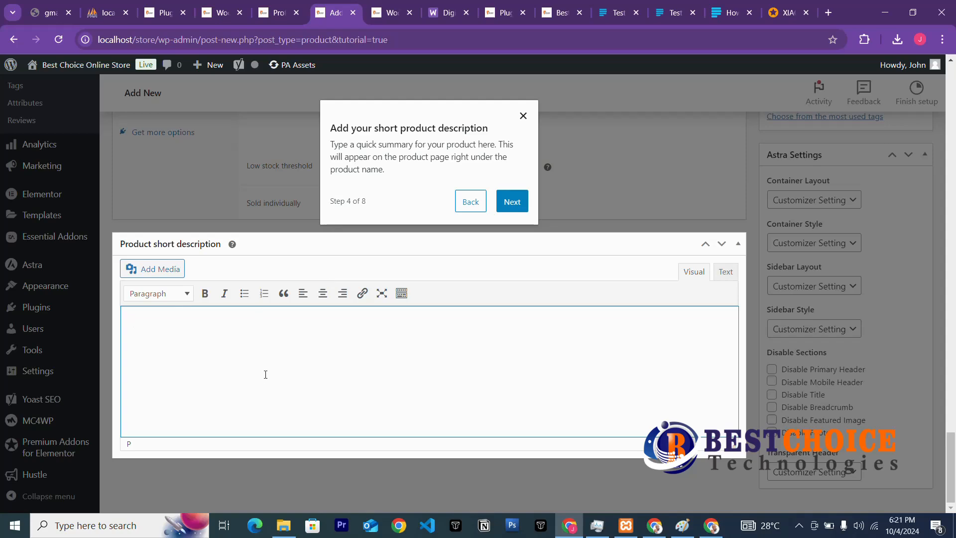
{"action": "left_click", "coordinate": [789, 12]}
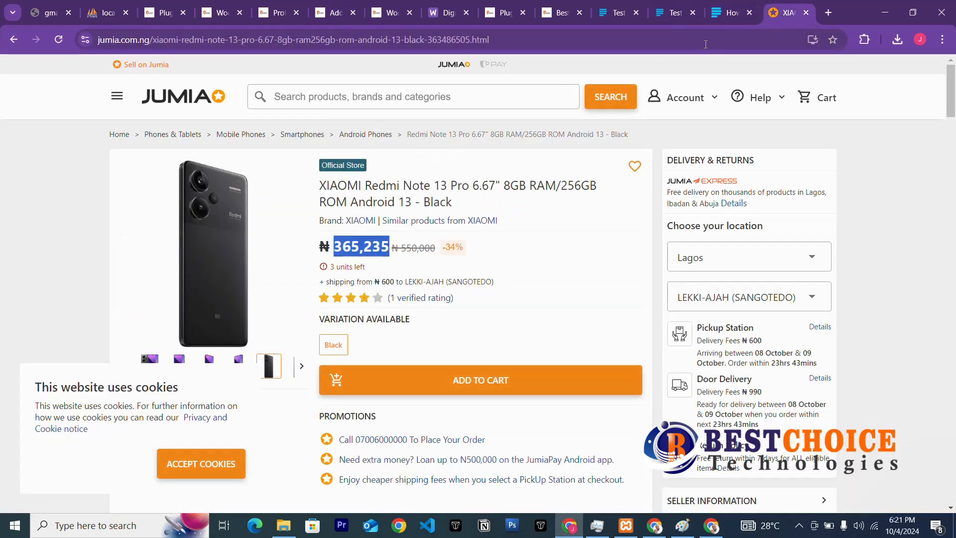
{"action": "left_click_drag", "start_coordinate": [319, 220], "coordinate": [502, 221]}
{"action": "key", "text": "ctrl+c"}
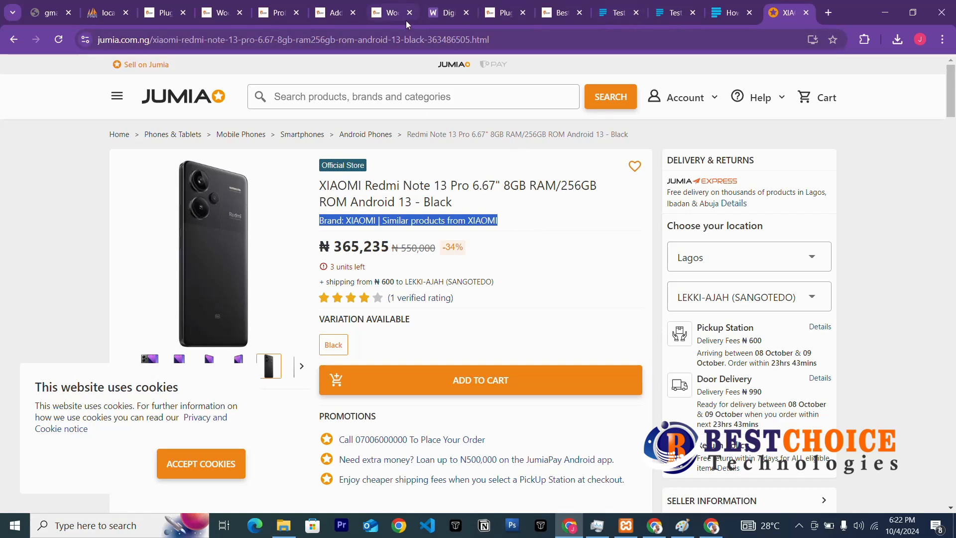
{"action": "left_click", "coordinate": [333, 14]}
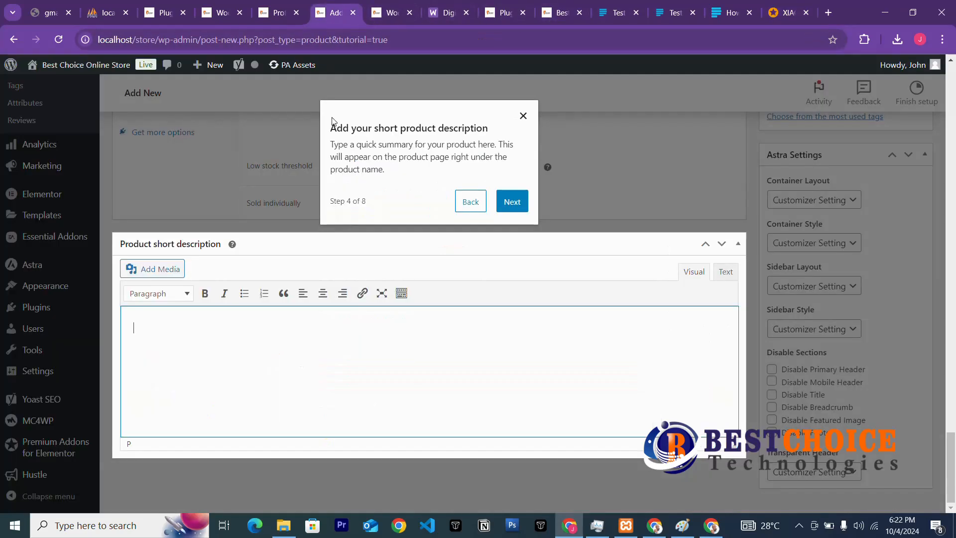
{"action": "key", "text": "ctrl+v"}
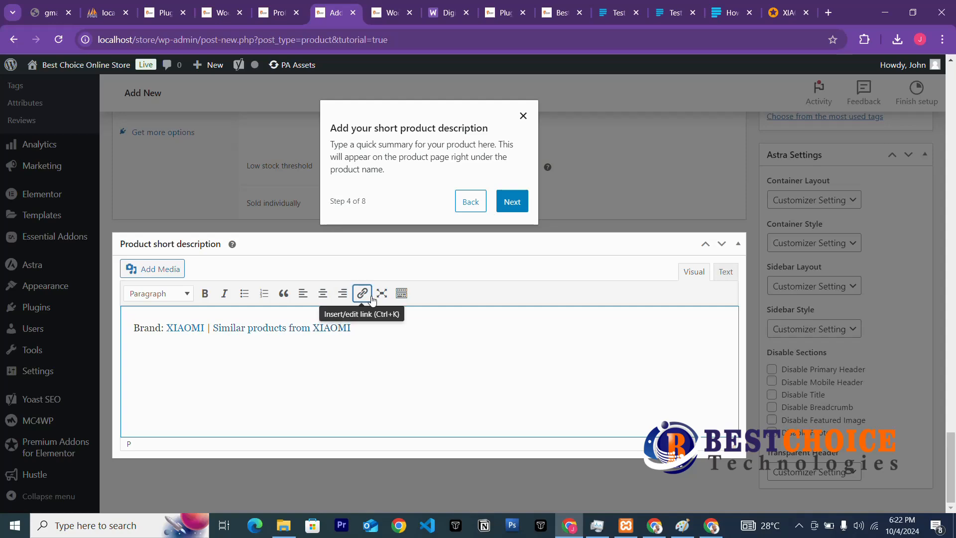
{"action": "scroll", "coordinate": [354, 293], "scroll_direction": "up", "scroll_amount": 5}
{"action": "scroll", "coordinate": [353, 293], "scroll_direction": "up", "scroll_amount": 3}
{"action": "scroll", "coordinate": [223, 286], "scroll_direction": "down", "scroll_amount": 5}
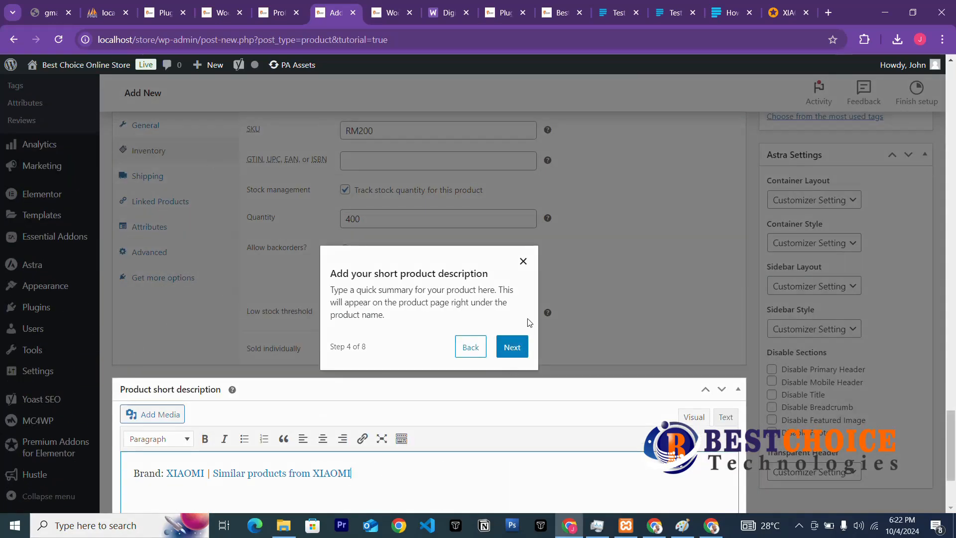
{"action": "scroll", "coordinate": [527, 320], "scroll_direction": "down", "scroll_amount": 3}
Dismiss the short-description tutorial tip and scroll to the Product image box.
{"action": "left_click", "coordinate": [512, 202]}
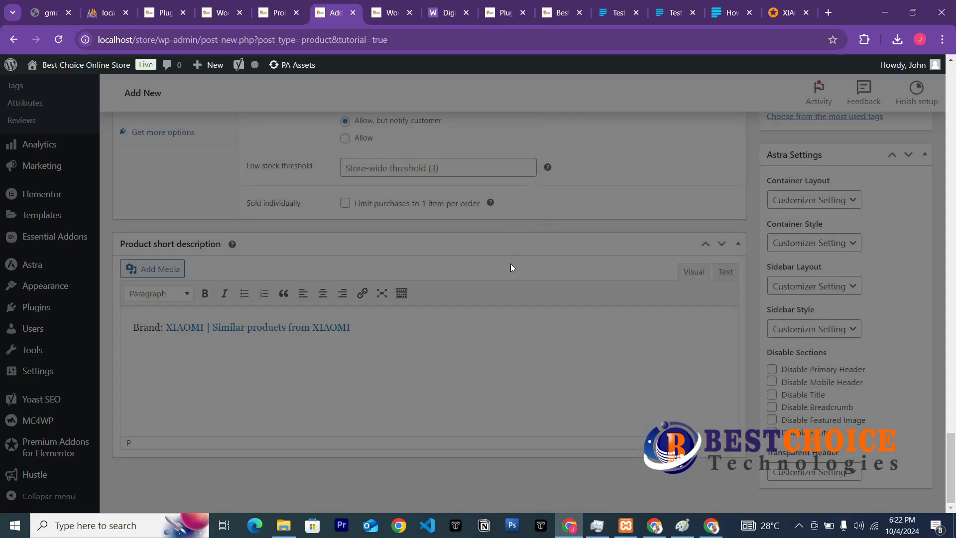
{"action": "scroll", "coordinate": [474, 309], "scroll_direction": "up", "scroll_amount": 3}
{"action": "scroll", "coordinate": [474, 310], "scroll_direction": "down", "scroll_amount": 3}
{"action": "scroll", "coordinate": [473, 306], "scroll_direction": "up", "scroll_amount": 6}
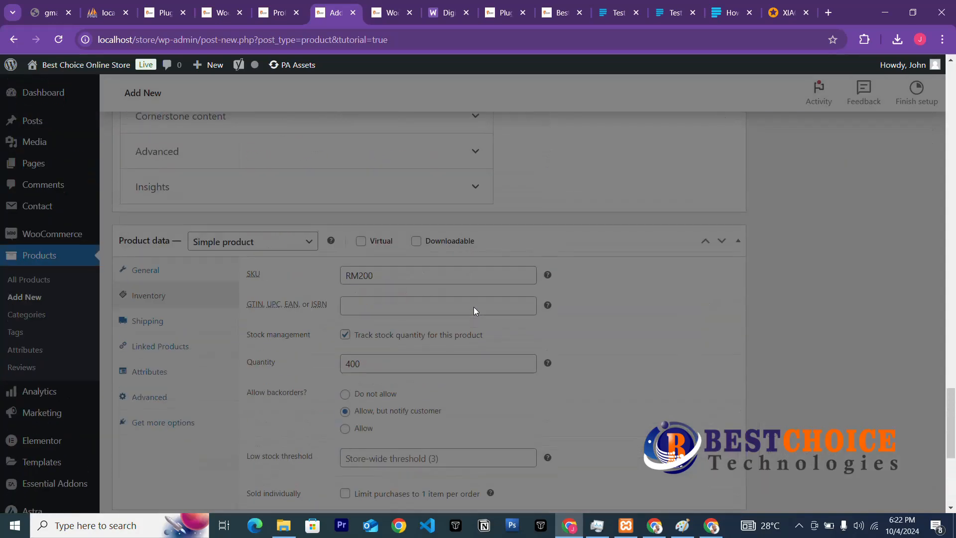
{"action": "scroll", "coordinate": [532, 274], "scroll_direction": "up", "scroll_amount": 10}
{"action": "scroll", "coordinate": [532, 274], "scroll_direction": "down", "scroll_amount": 14}
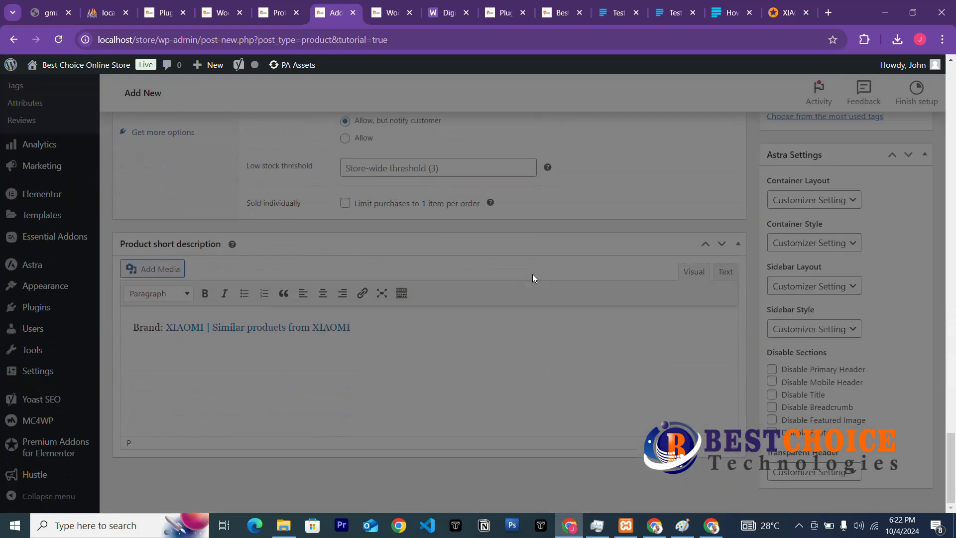
{"action": "scroll", "coordinate": [572, 252], "scroll_direction": "up", "scroll_amount": 10}
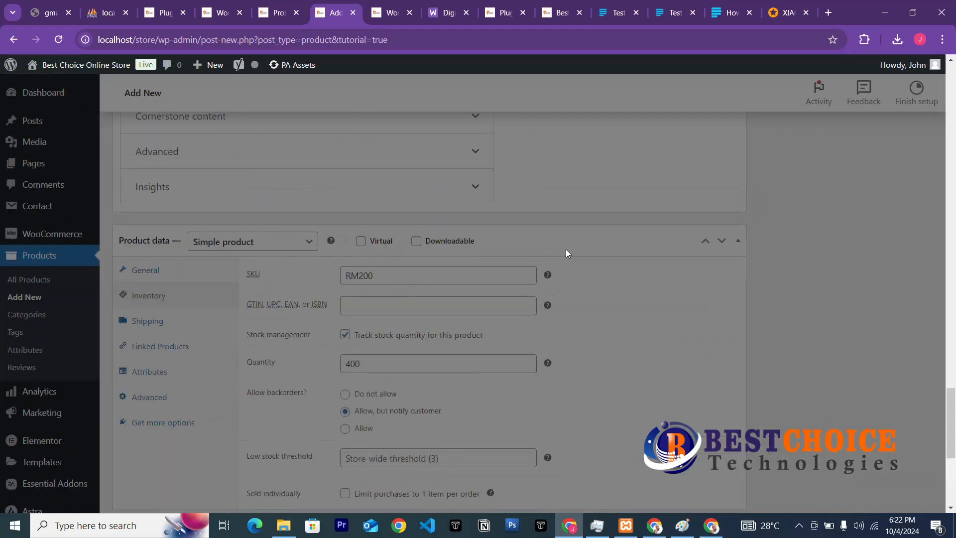
{"action": "scroll", "coordinate": [559, 256], "scroll_direction": "up", "scroll_amount": 12}
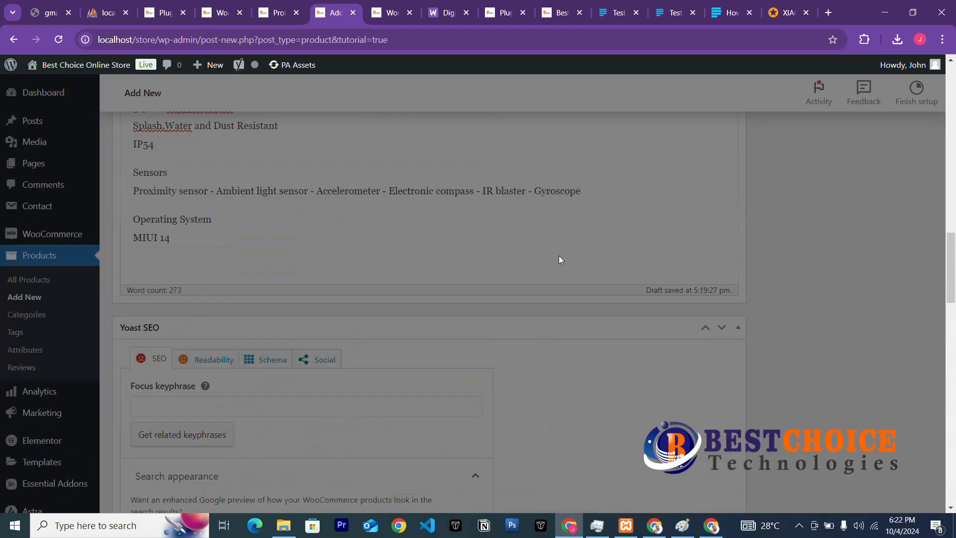
{"action": "scroll", "coordinate": [559, 256], "scroll_direction": "up", "scroll_amount": 9}
{"action": "scroll", "coordinate": [558, 256], "scroll_direction": "down", "scroll_amount": 5}
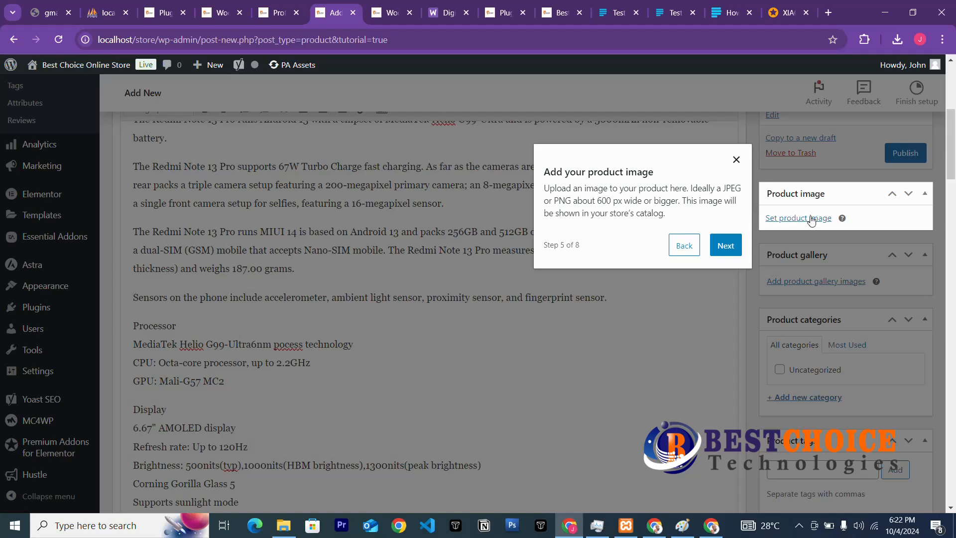
Upload the four phone images (2 (3), 3, 1 (2), 5 (1)) to the Media Library.
{"action": "left_click", "coordinate": [811, 220]}
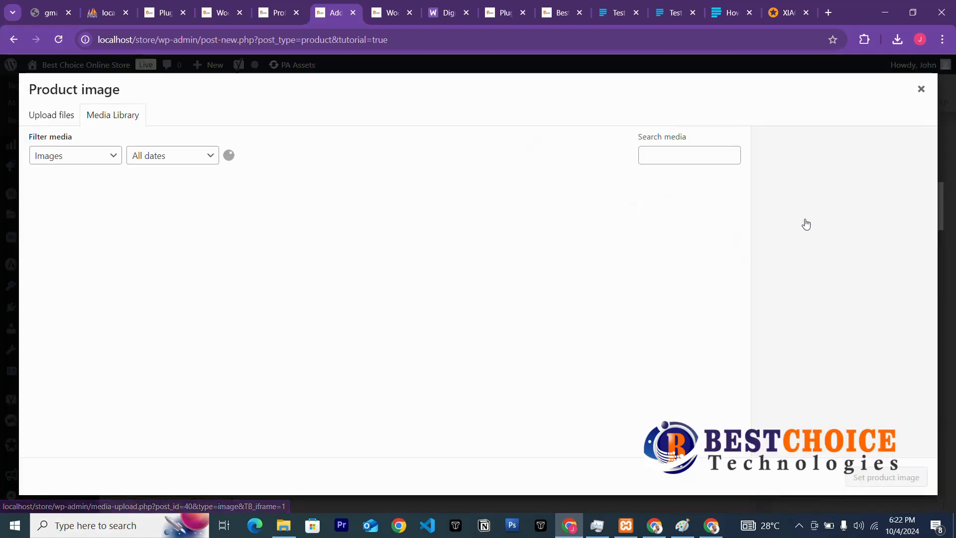
{"action": "left_click", "coordinate": [65, 116]}
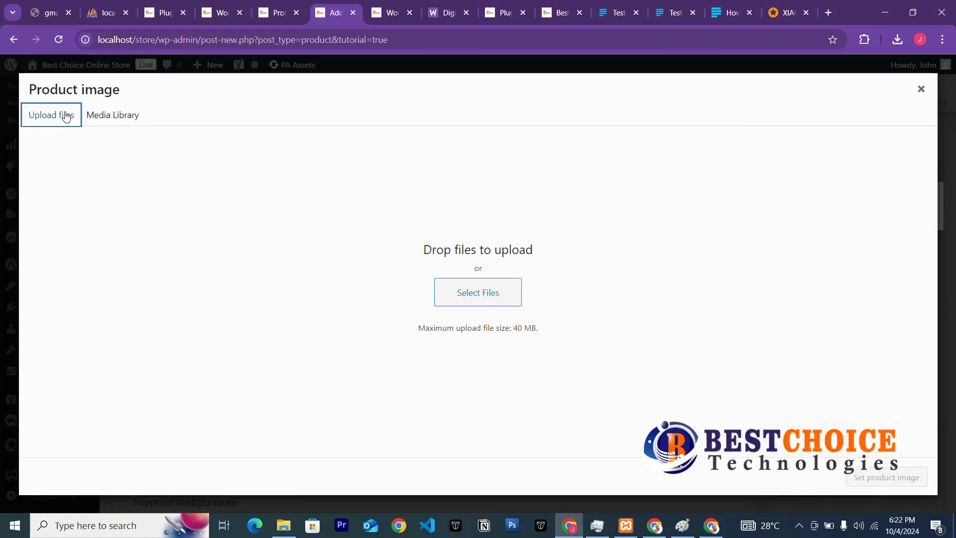
{"action": "left_click", "coordinate": [487, 293]}
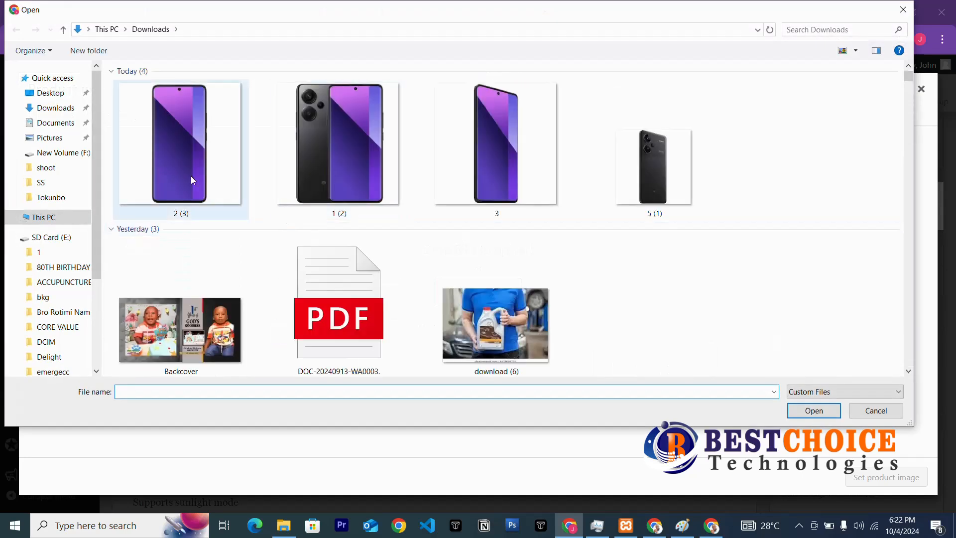
{"action": "left_click", "coordinate": [242, 178]}
{"action": "left_click", "coordinate": [352, 181], "text": "ctrl"}
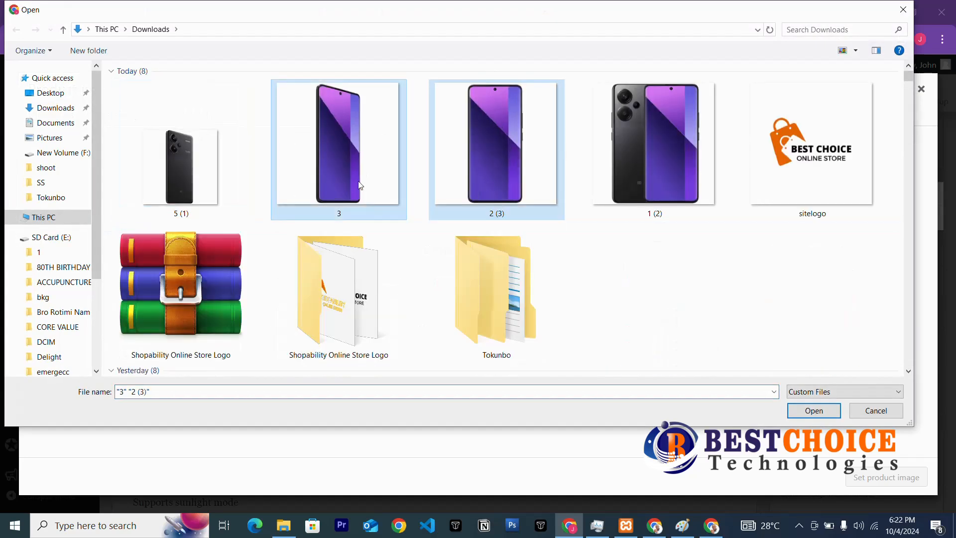
{"action": "left_click", "coordinate": [551, 165], "text": "ctrl"}
{"action": "left_click", "coordinate": [671, 159], "text": "ctrl"}
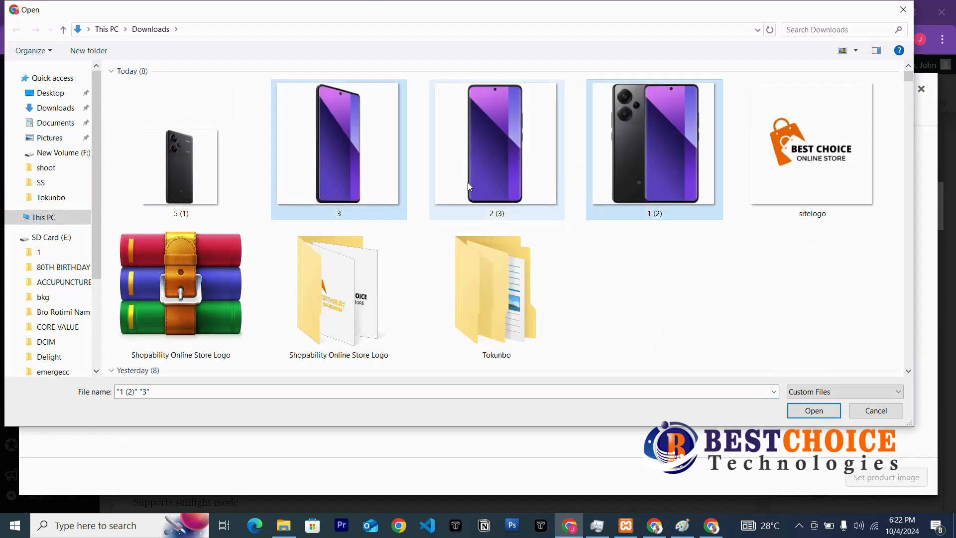
{"action": "left_click", "coordinate": [177, 205]}
{"action": "left_click", "coordinate": [632, 164], "text": "shift"}
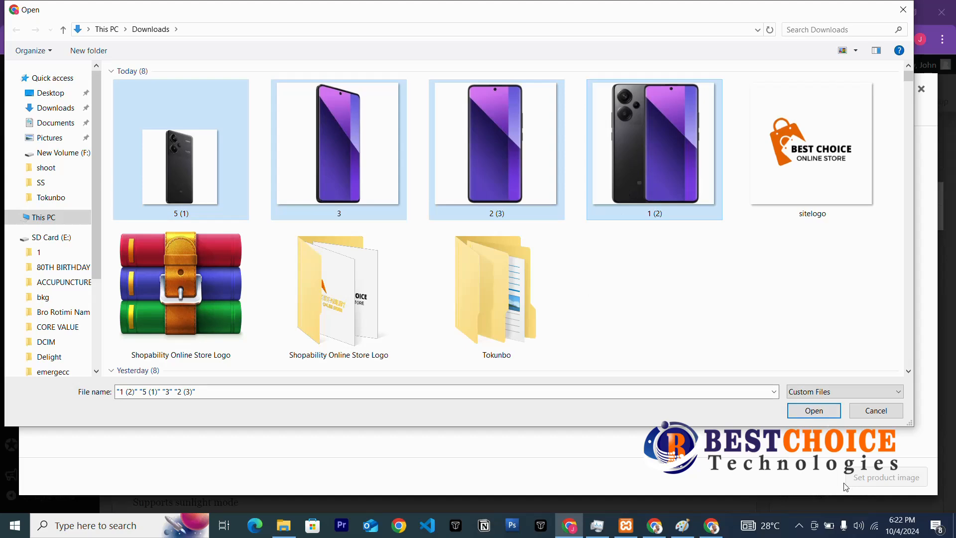
{"action": "left_click", "coordinate": [814, 411]}
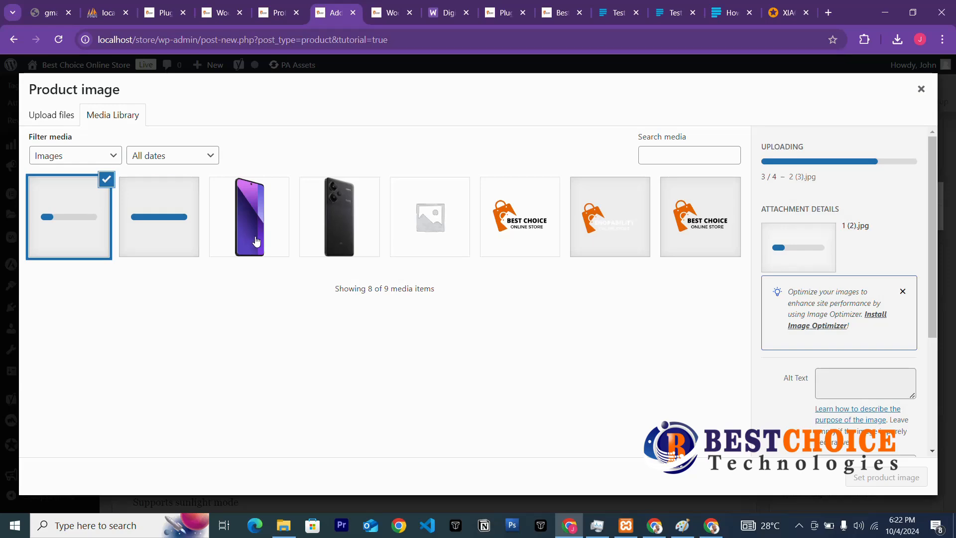
Set the purple front-facing phone photo as the product image.
{"action": "left_click", "coordinate": [154, 242]}
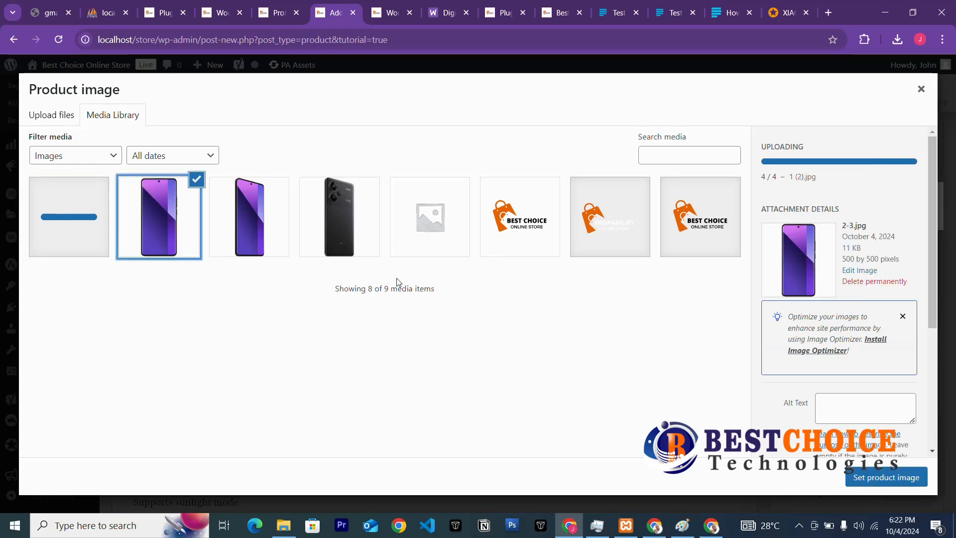
{"action": "left_click", "coordinate": [237, 243]}
{"action": "left_click", "coordinate": [175, 224]}
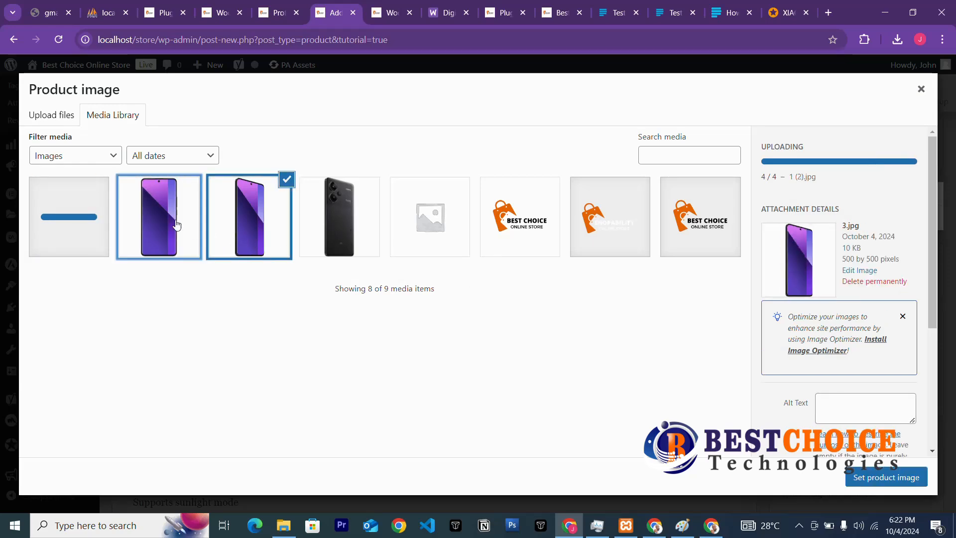
{"action": "left_click", "coordinate": [871, 477]}
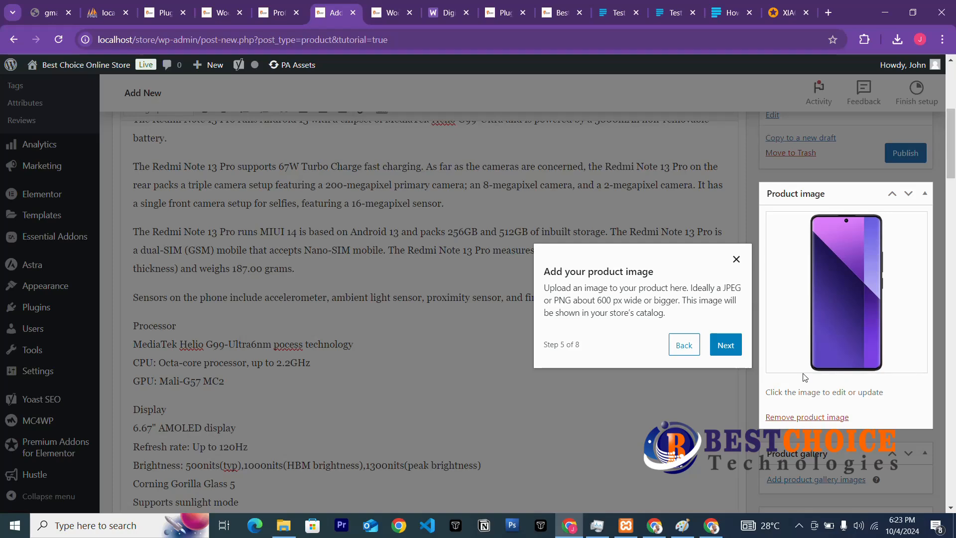
Close the product tutorial popup.
{"action": "left_click", "coordinate": [684, 345]}
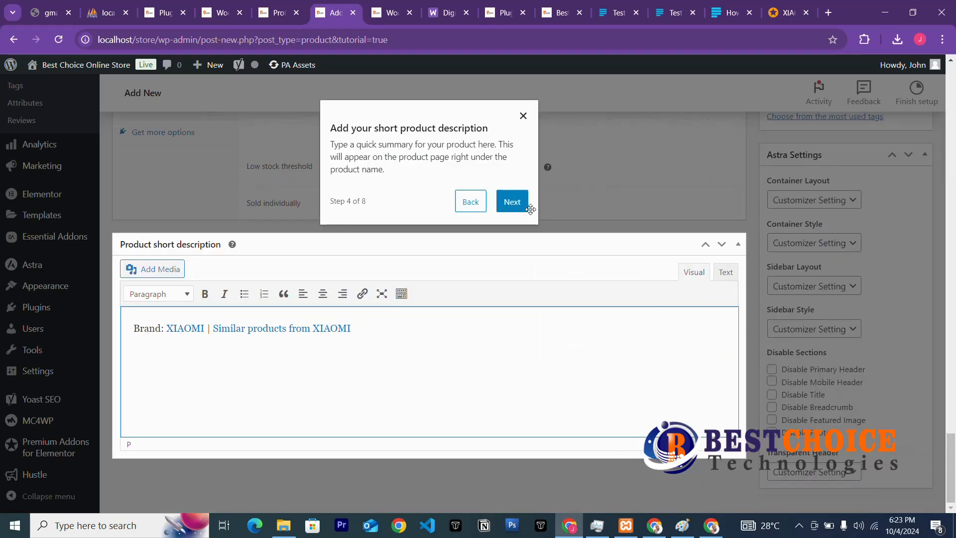
{"action": "left_click", "coordinate": [524, 115]}
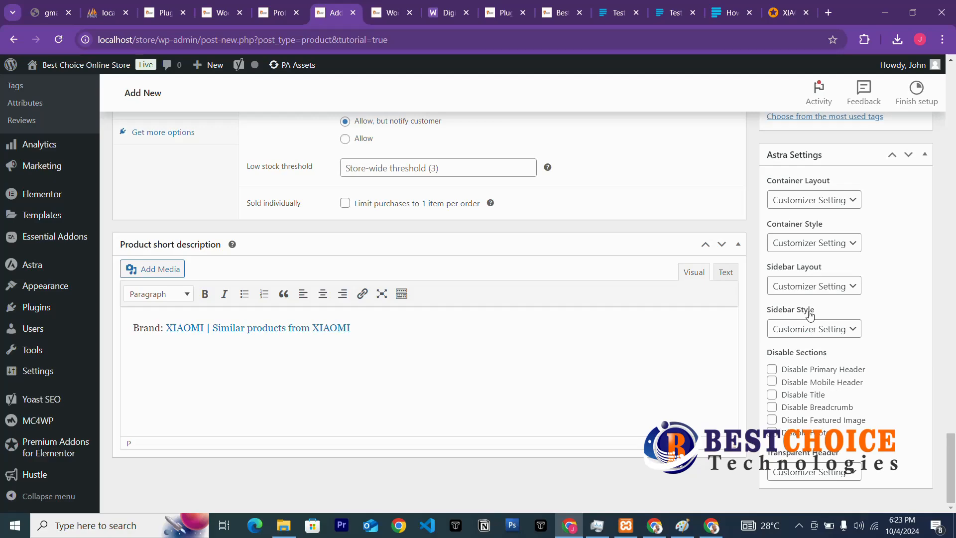
{"action": "scroll", "coordinate": [804, 305], "scroll_direction": "up", "scroll_amount": 20}
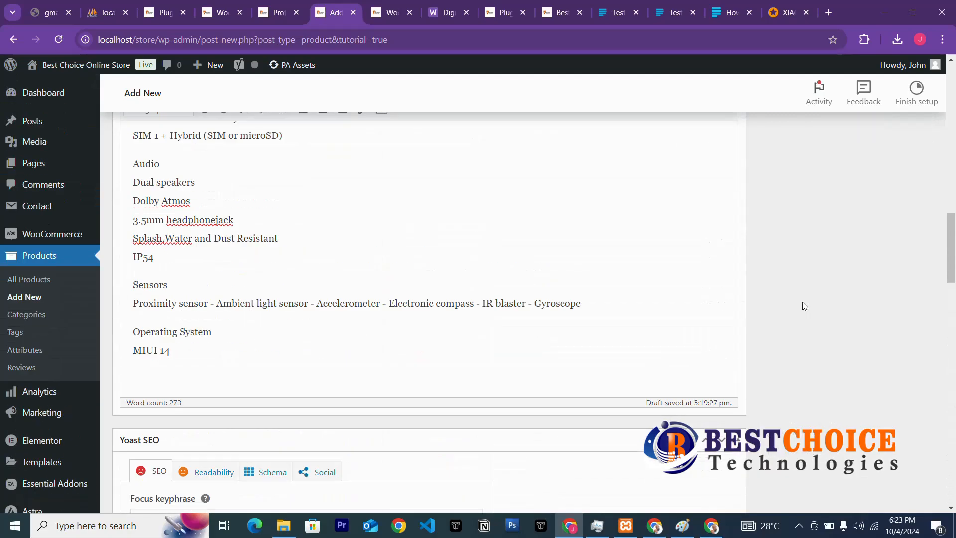
{"action": "scroll", "coordinate": [804, 306], "scroll_direction": "up", "scroll_amount": 10}
{"action": "scroll", "coordinate": [802, 302], "scroll_direction": "down", "scroll_amount": 5}
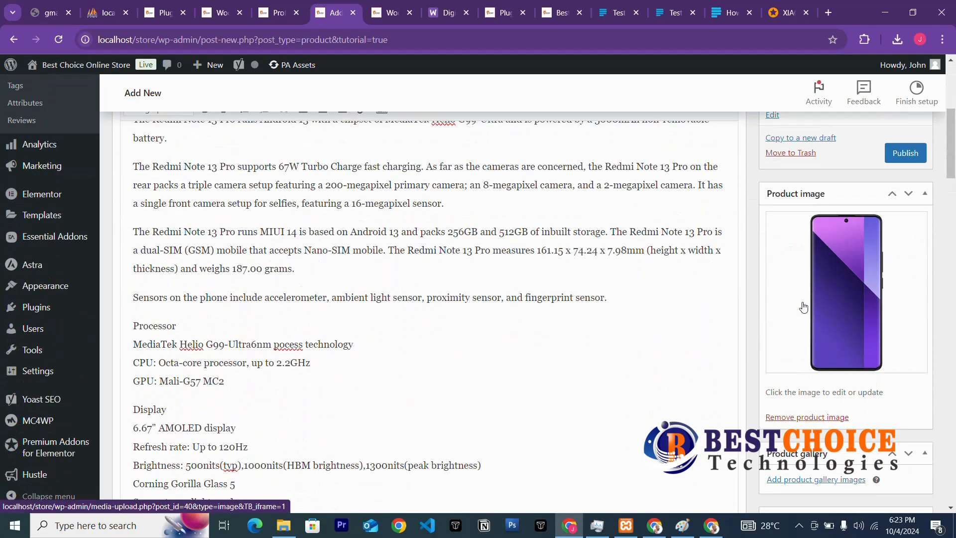
{"action": "scroll", "coordinate": [803, 307], "scroll_direction": "down", "scroll_amount": 5}
Fill the product gallery with three phone photos: two purple views and the black phone.
{"action": "left_click", "coordinate": [815, 335]}
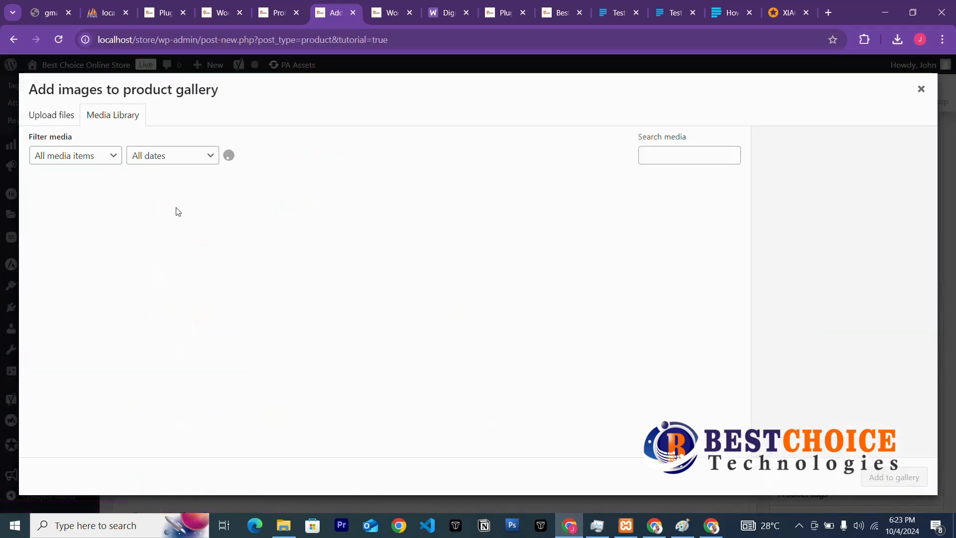
{"action": "left_click", "coordinate": [76, 207]}
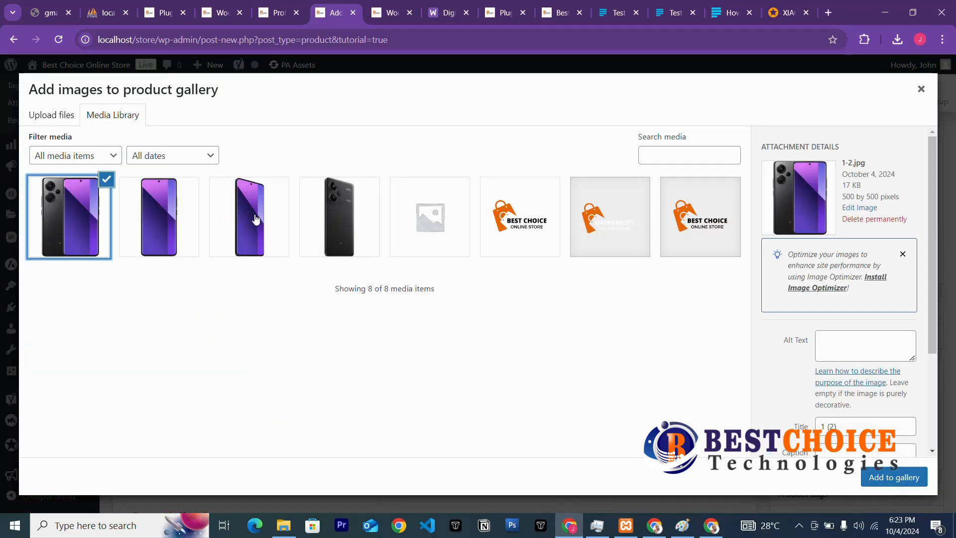
{"action": "left_click", "coordinate": [190, 229]}
{"action": "left_click", "coordinate": [247, 233]}
{"action": "left_click", "coordinate": [322, 229]}
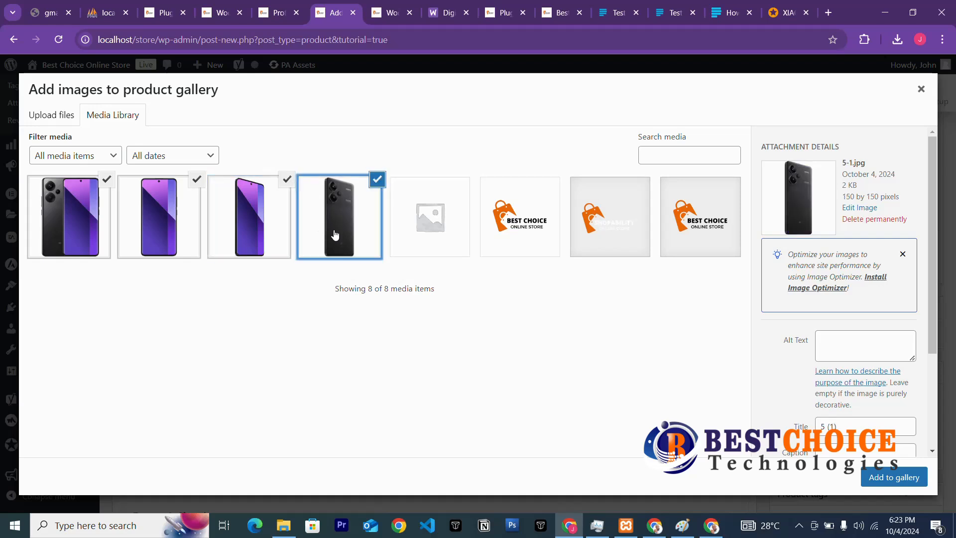
{"action": "left_click", "coordinate": [93, 237]}
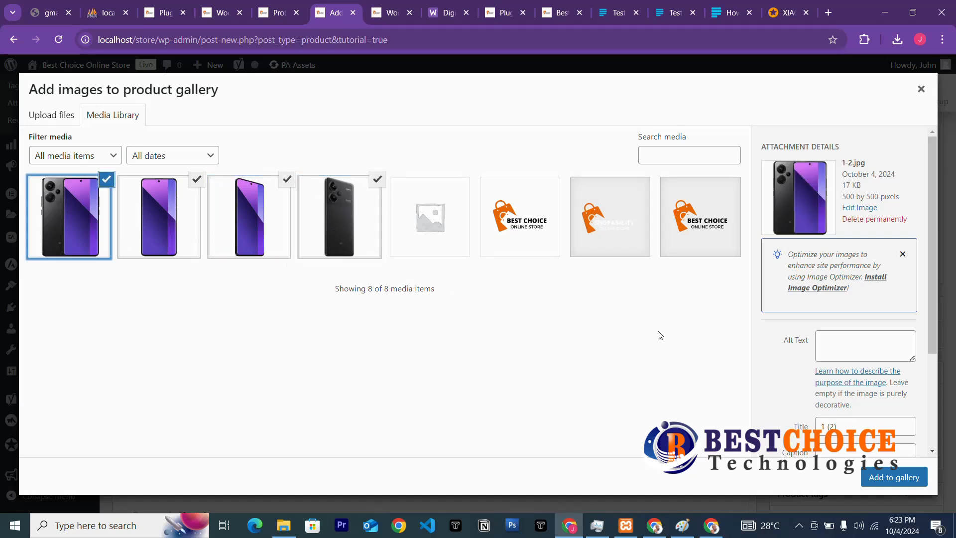
{"action": "left_click", "coordinate": [105, 187]}
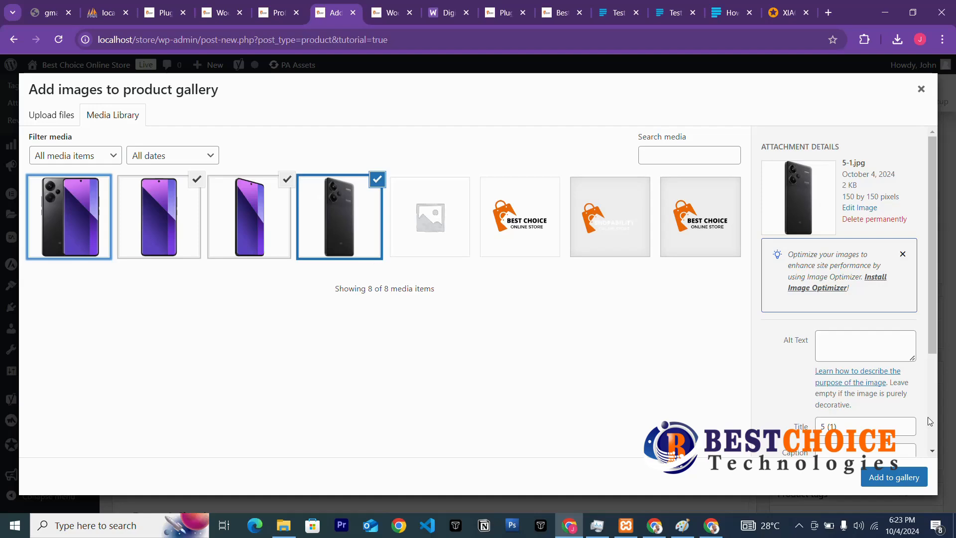
{"action": "left_click", "coordinate": [897, 477]}
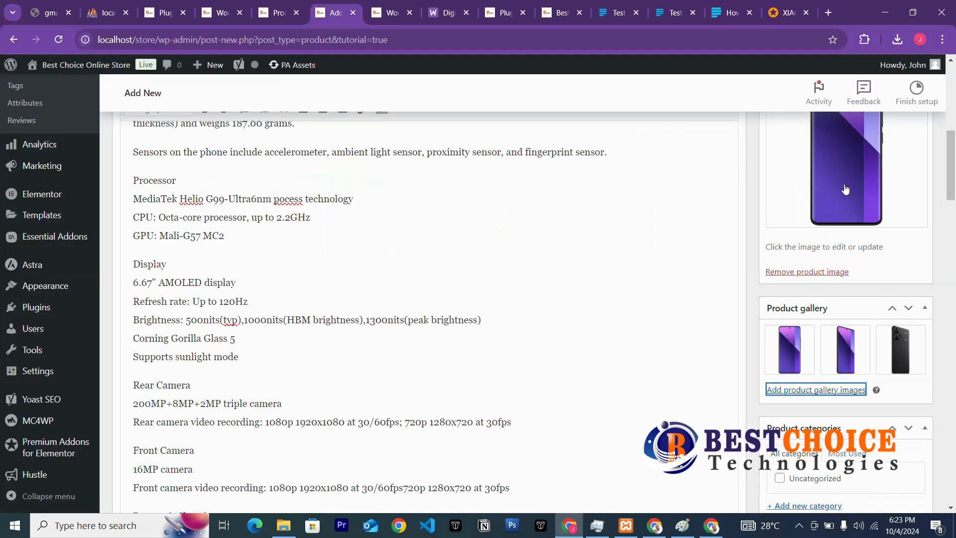
Replace the main product image with the black-and-purple phone photo.
{"action": "scroll", "coordinate": [845, 186], "scroll_direction": "up", "scroll_amount": 2}
{"action": "left_click", "coordinate": [885, 254]}
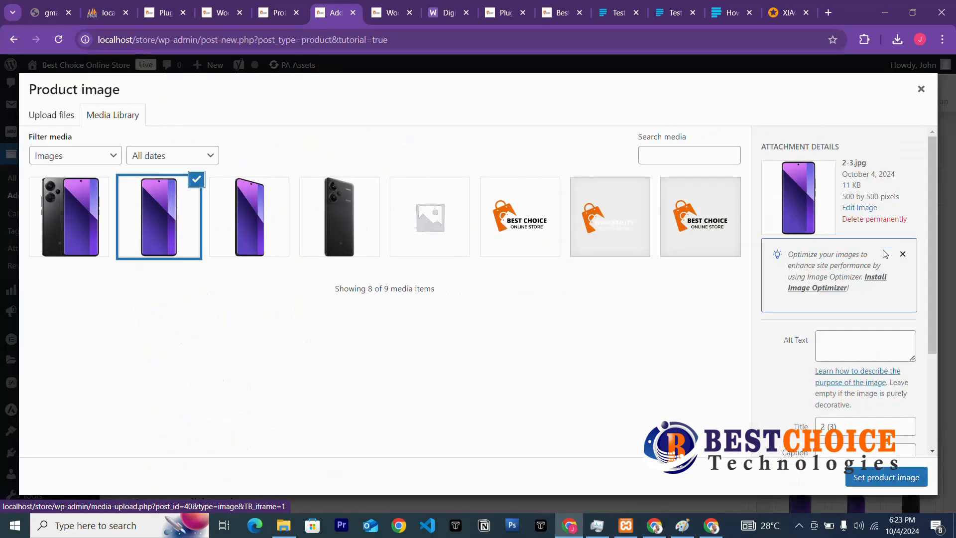
{"action": "left_click", "coordinate": [83, 202]}
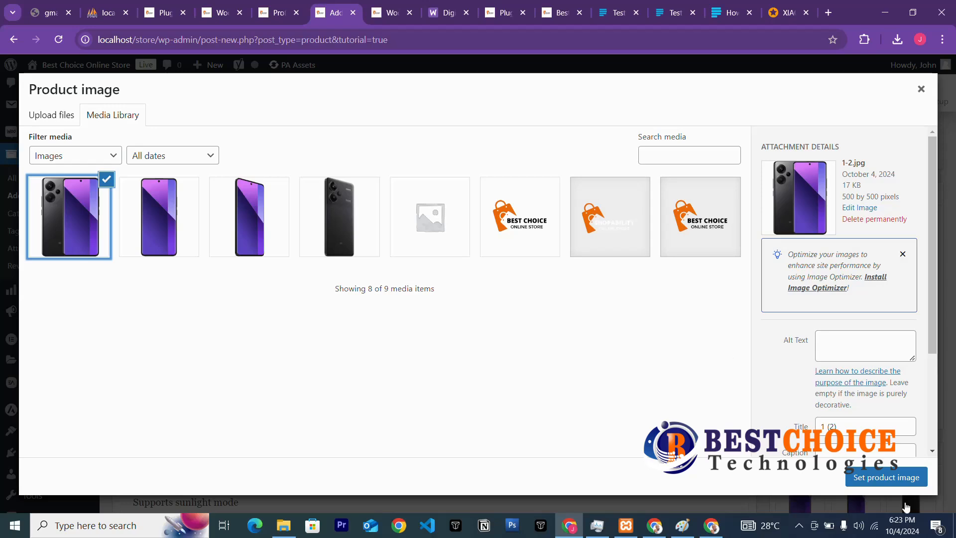
{"action": "left_click", "coordinate": [891, 478]}
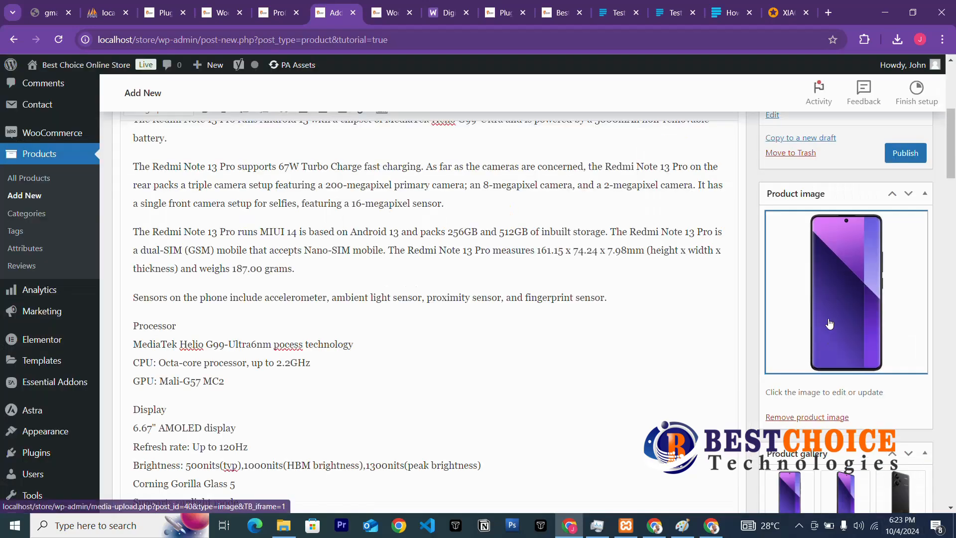
{"action": "scroll", "coordinate": [829, 323], "scroll_direction": "down", "scroll_amount": 5}
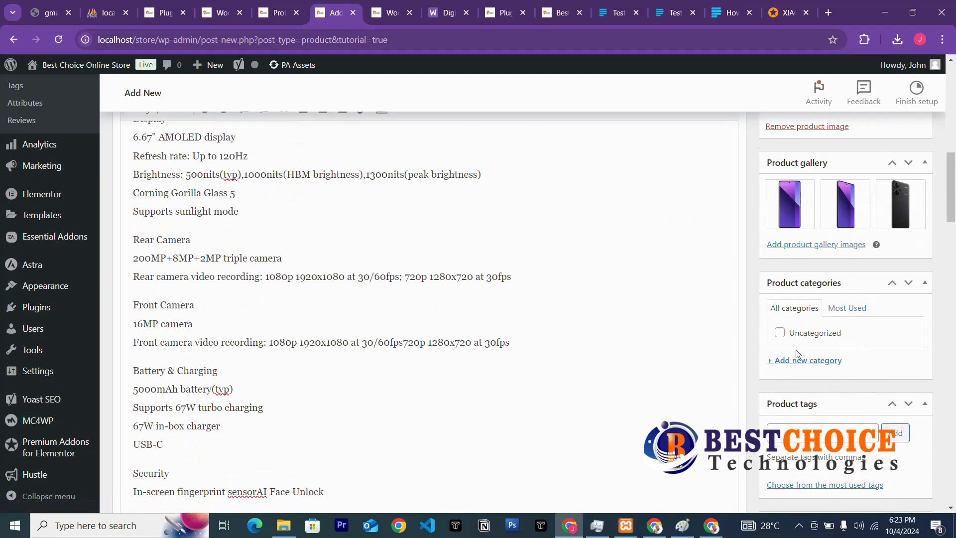
Create and assign a new Phone category, and add the product tag phones.
{"action": "left_click", "coordinate": [796, 362]}
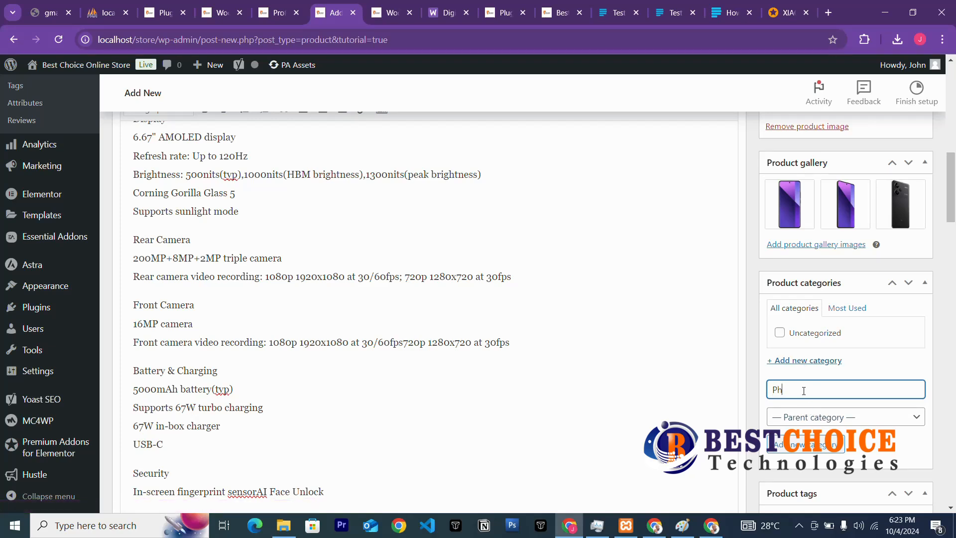
{"action": "left_click", "coordinate": [806, 448]}
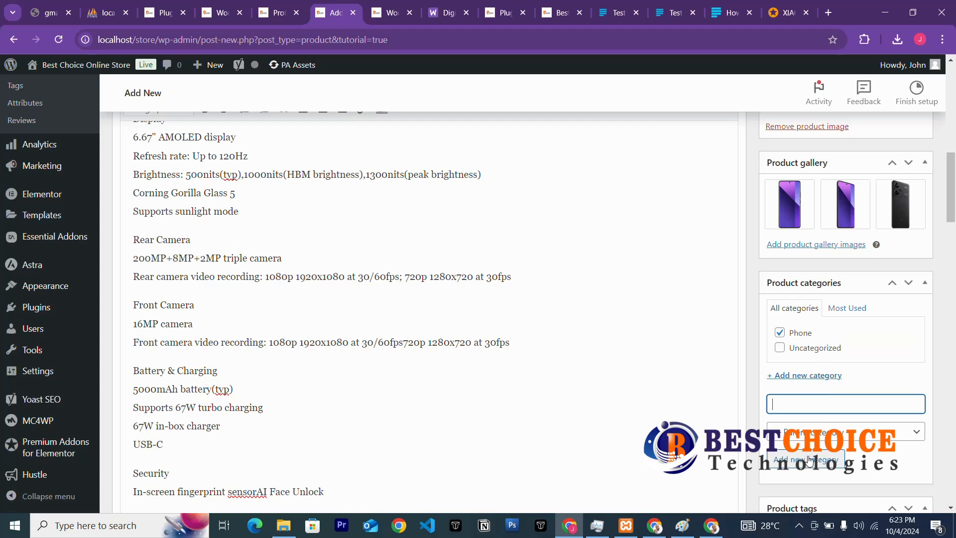
{"action": "scroll", "coordinate": [809, 459], "scroll_direction": "down", "scroll_amount": 3}
{"action": "left_click", "coordinate": [801, 397]}
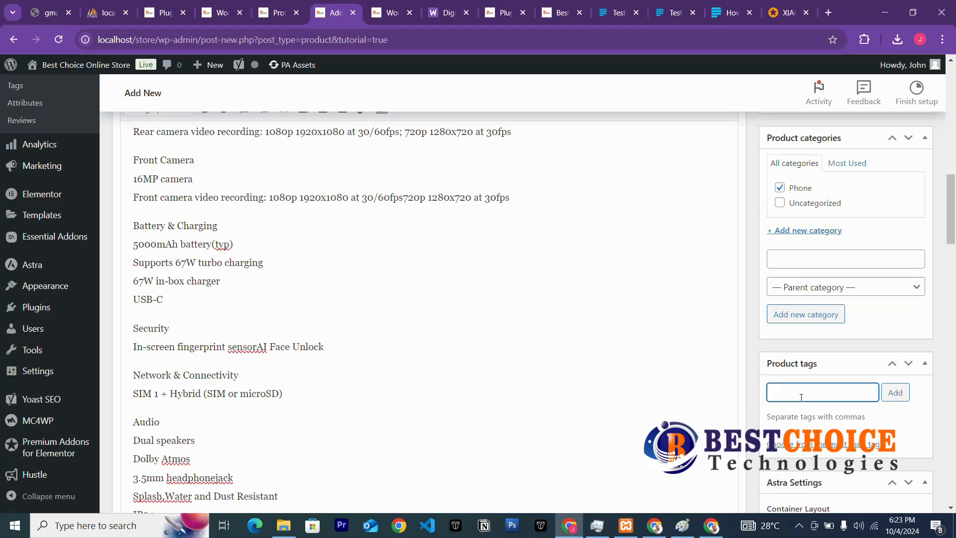
{"action": "type", "text": "phones"}
{"action": "left_click", "coordinate": [894, 393]}
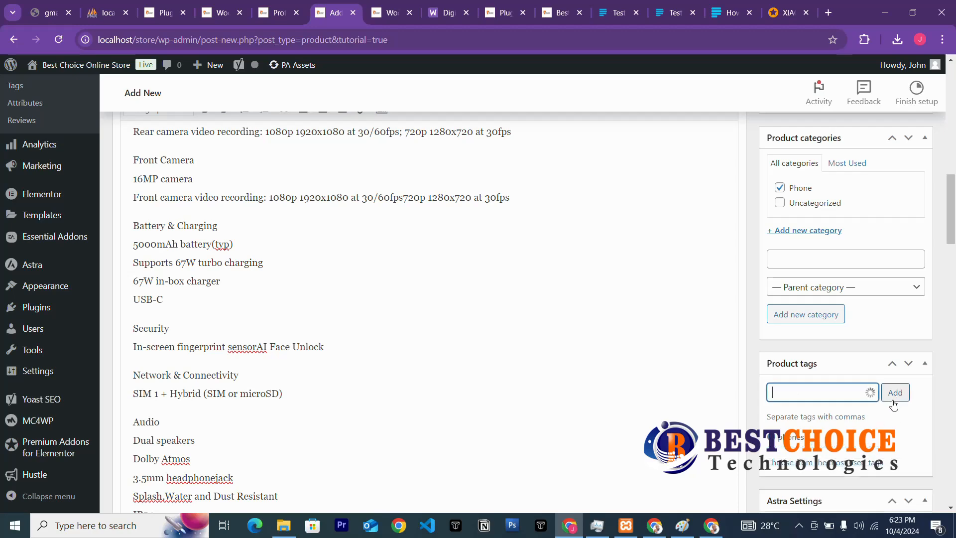
{"action": "scroll", "coordinate": [894, 406], "scroll_direction": "down", "scroll_amount": 3}
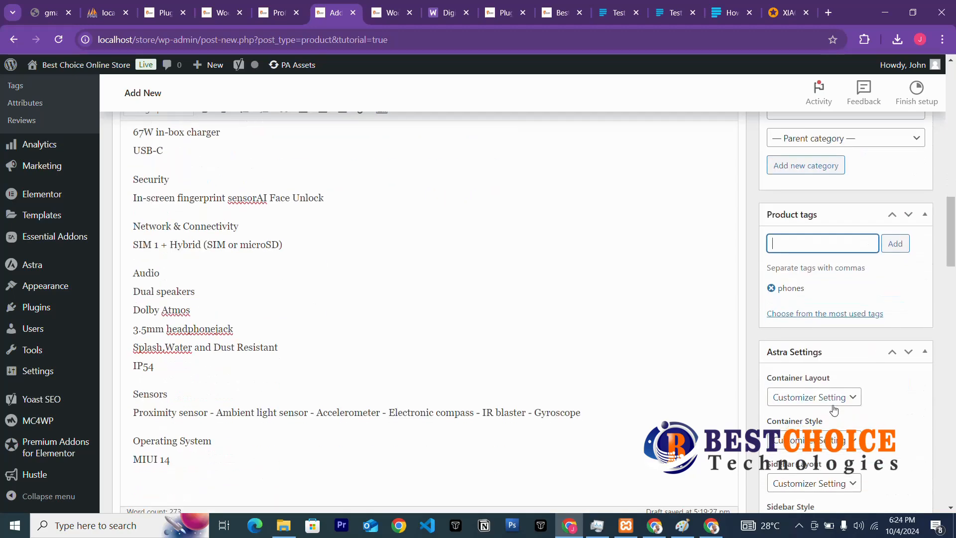
Review the Yoast SEO Google preview, then switch to the Jumia Redmi Note 13 Pro description.
{"action": "scroll", "coordinate": [834, 388], "scroll_direction": "down", "scroll_amount": 3}
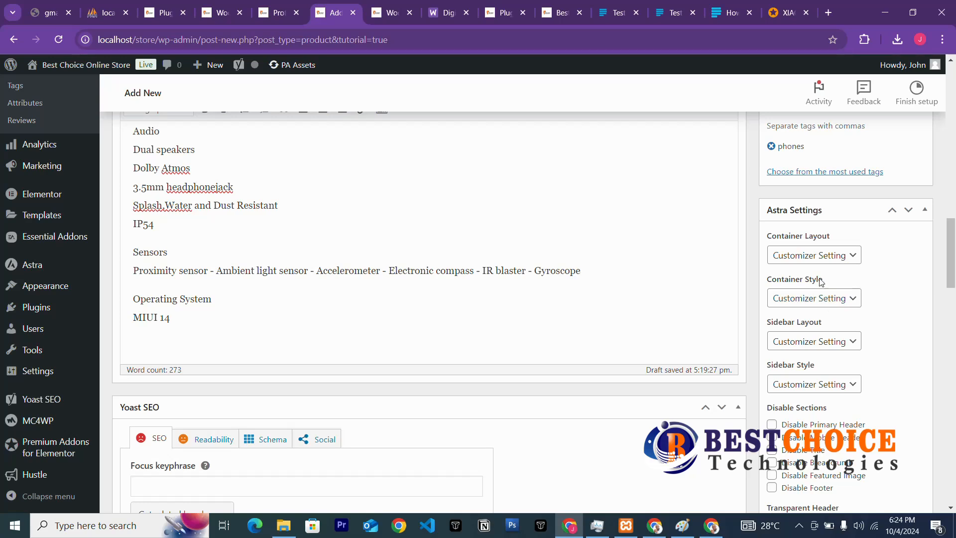
{"action": "scroll", "coordinate": [843, 312], "scroll_direction": "down", "scroll_amount": 5}
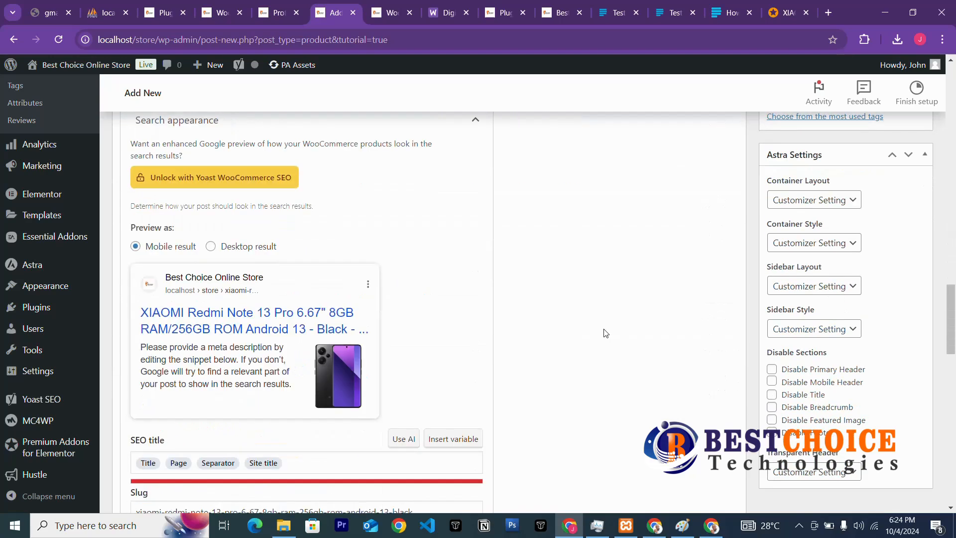
{"action": "scroll", "coordinate": [606, 333], "scroll_direction": "down", "scroll_amount": 3}
{"action": "scroll", "coordinate": [323, 369], "scroll_direction": "down", "scroll_amount": 6}
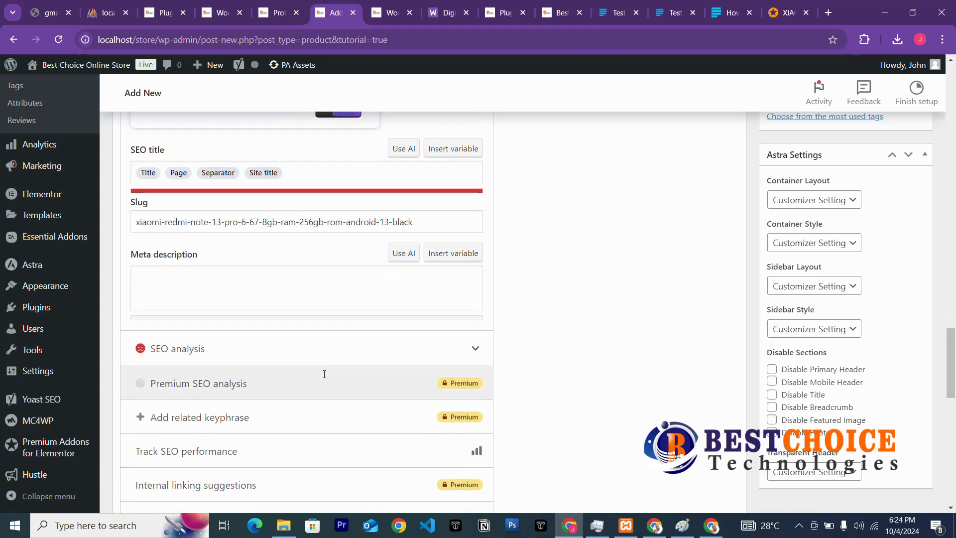
{"action": "scroll", "coordinate": [282, 355], "scroll_direction": "up", "scroll_amount": 3}
{"action": "scroll", "coordinate": [252, 309], "scroll_direction": "down", "scroll_amount": 3}
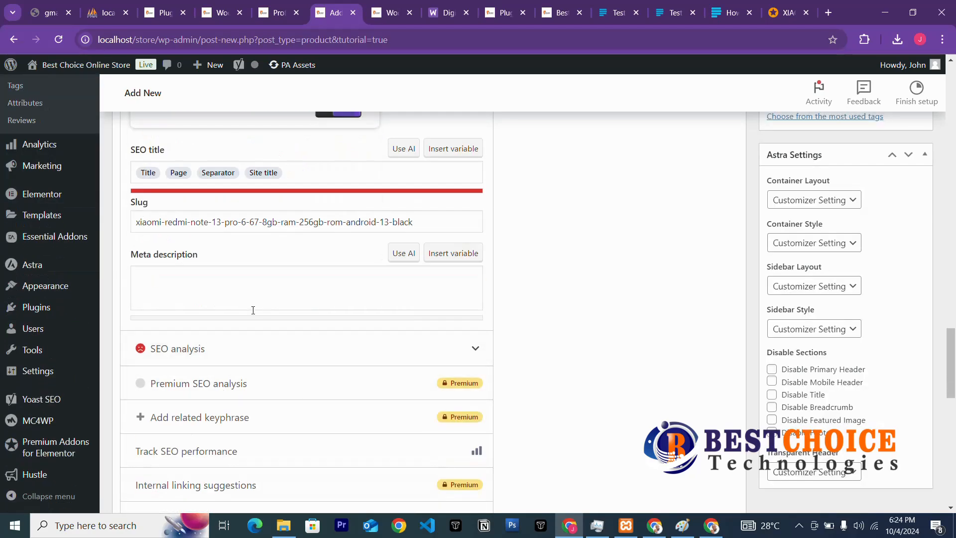
{"action": "scroll", "coordinate": [211, 306], "scroll_direction": "up", "scroll_amount": 3}
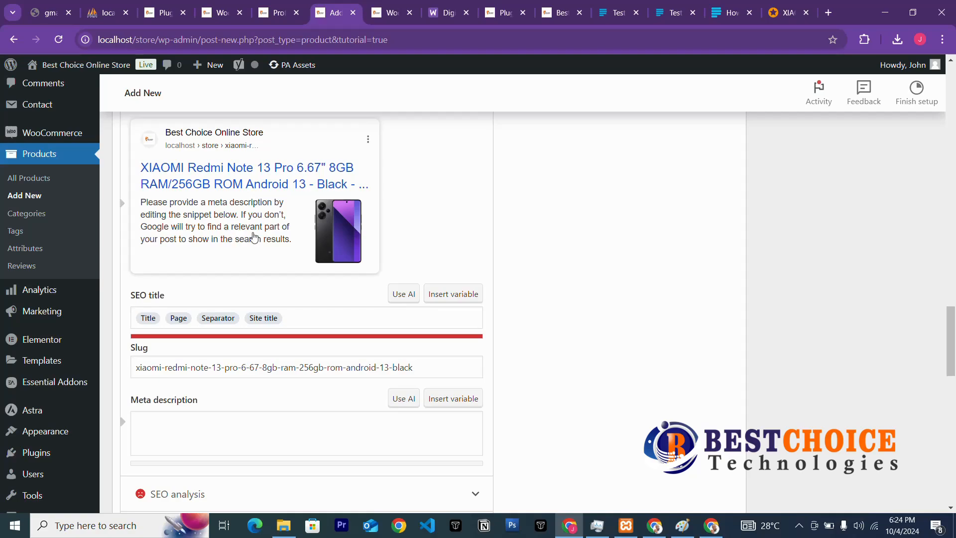
{"action": "left_click", "coordinate": [788, 13]}
{"action": "scroll", "coordinate": [523, 264], "scroll_direction": "down", "scroll_amount": 10}
Copy the Jumia paragraph about 67W charging and the cameras, then return to WordPress.
{"action": "scroll", "coordinate": [348, 277], "scroll_direction": "down", "scroll_amount": 15}
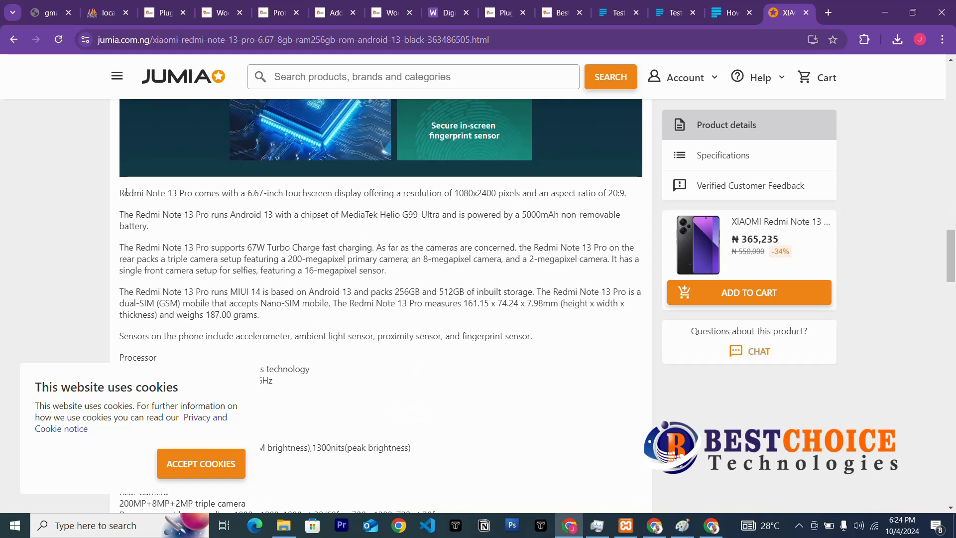
{"action": "left_click_drag", "start_coordinate": [122, 191], "coordinate": [604, 230]}
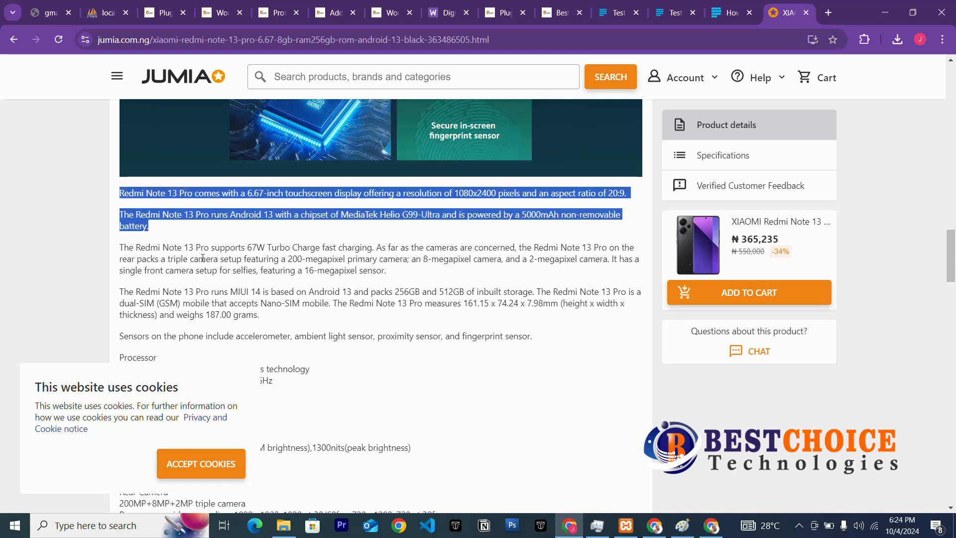
{"action": "left_click", "coordinate": [147, 254]}
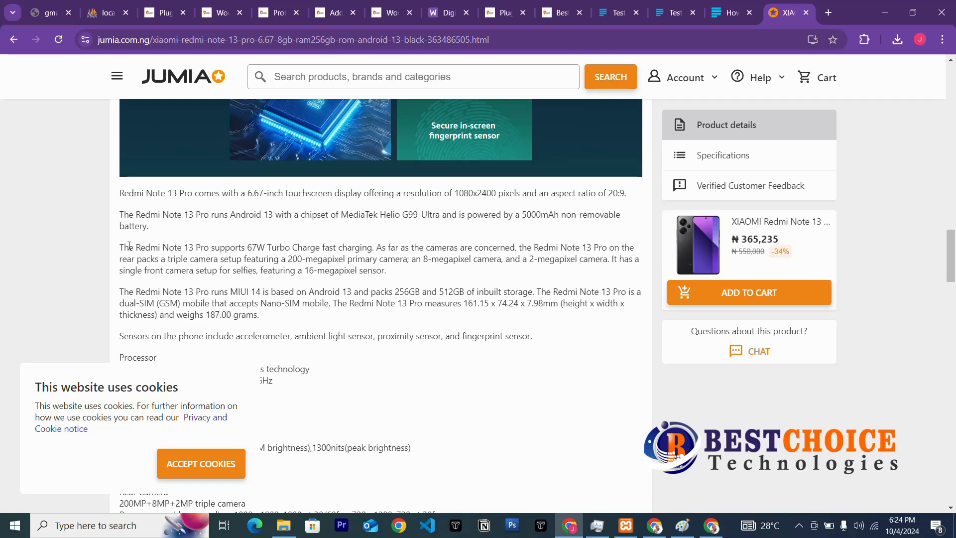
{"action": "left_click_drag", "start_coordinate": [129, 245], "coordinate": [402, 268]}
{"action": "key", "text": "ctrl+c"}
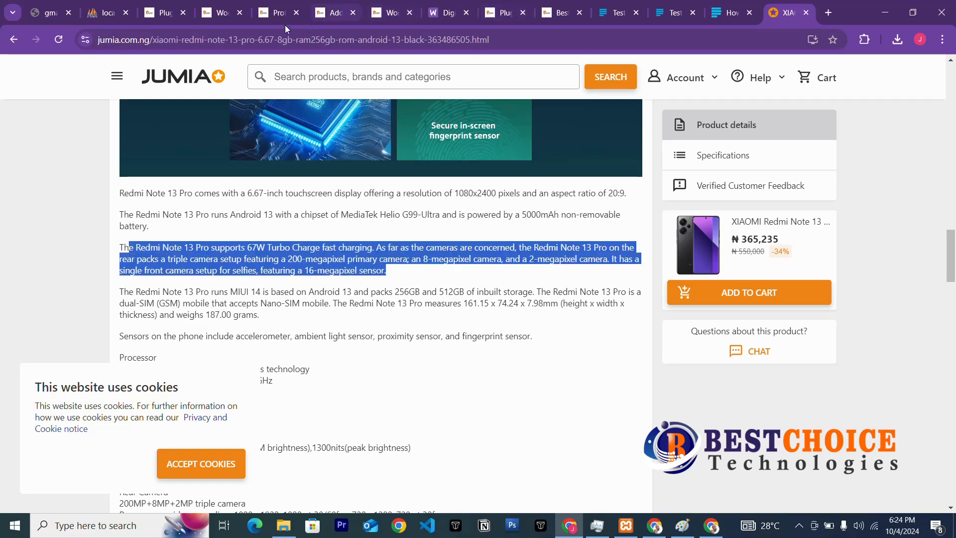
{"action": "left_click", "coordinate": [332, 15]}
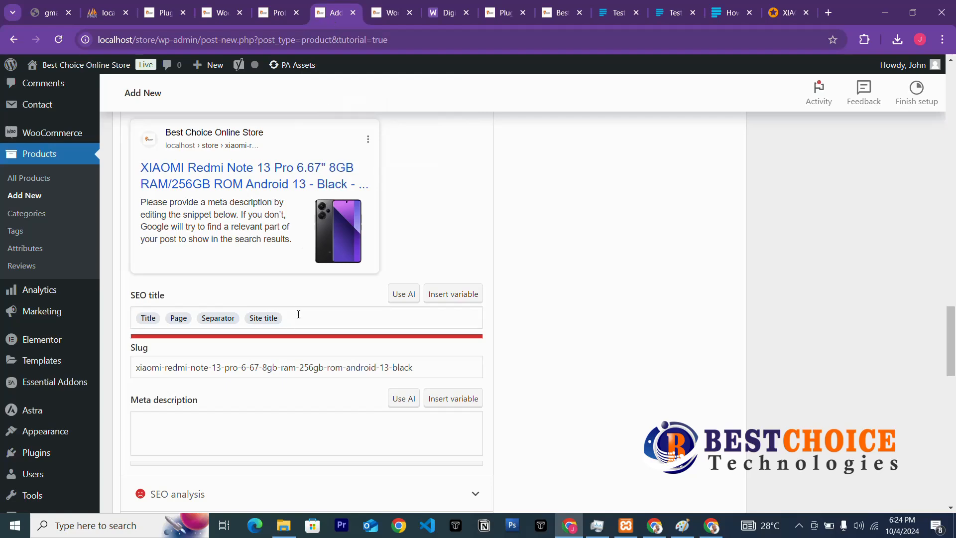
Paste the charging paragraph as meta description, trimmed to the 67W Turbo Charge and cameras text.
{"action": "scroll", "coordinate": [297, 316], "scroll_direction": "down", "scroll_amount": 3}
{"action": "left_click", "coordinate": [229, 270]}
{"action": "key", "text": "ctrl+v"}
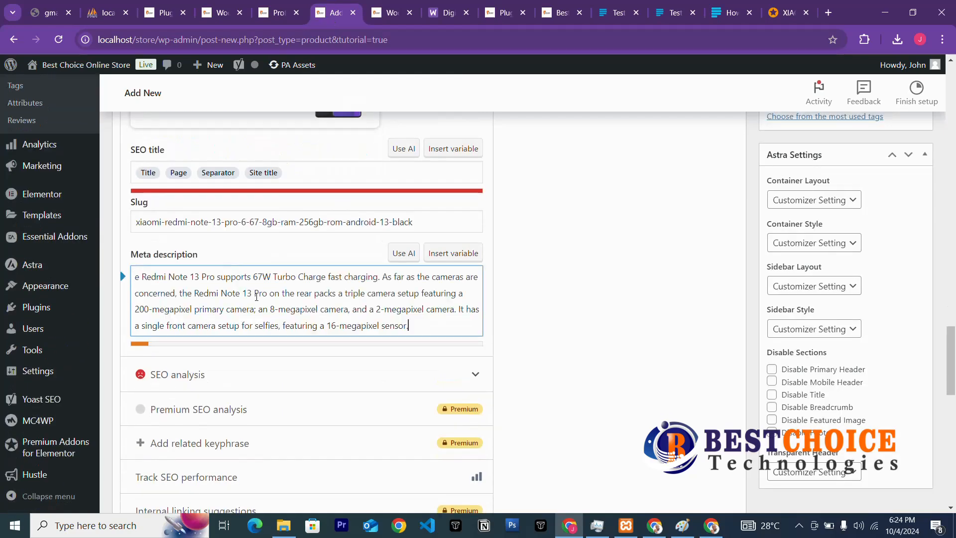
{"action": "left_click_drag", "start_coordinate": [420, 325], "coordinate": [257, 290]}
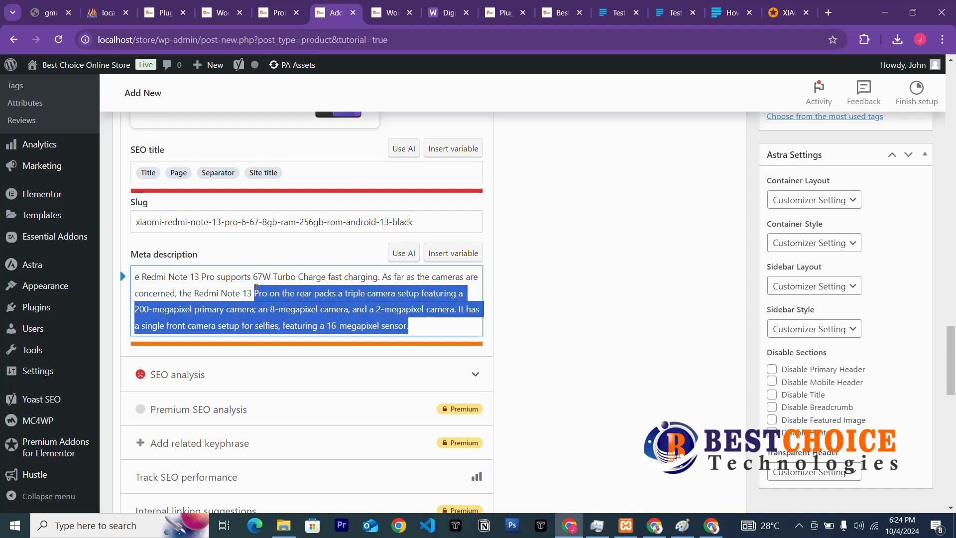
{"action": "key", "text": "BackSpace"}
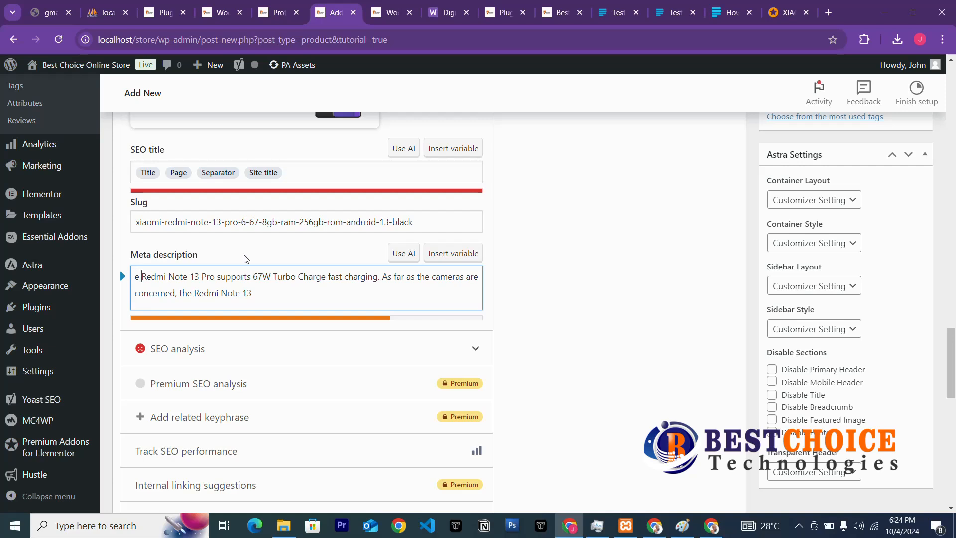
{"action": "key", "text": "Delete"}
{"action": "key", "text": "Delete"}
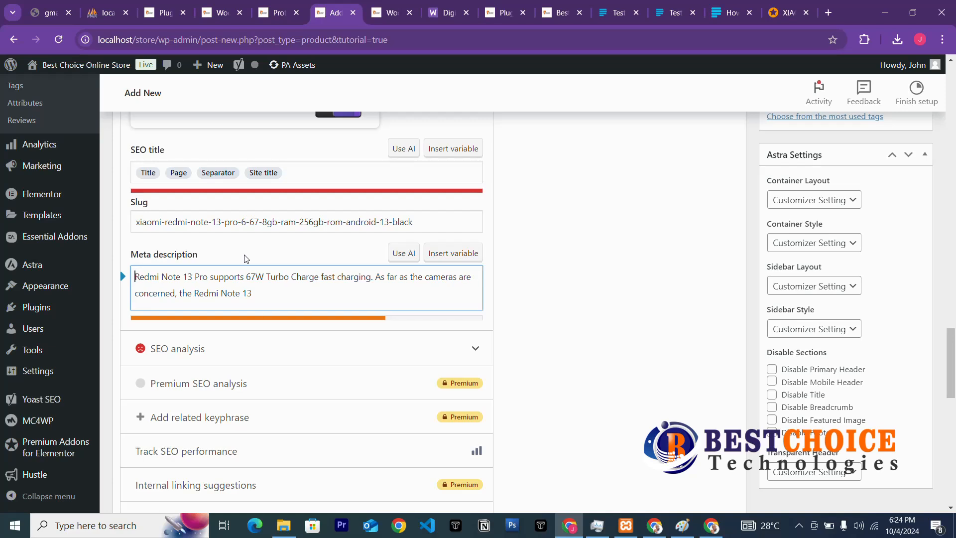
{"action": "left_click", "coordinate": [457, 322]}
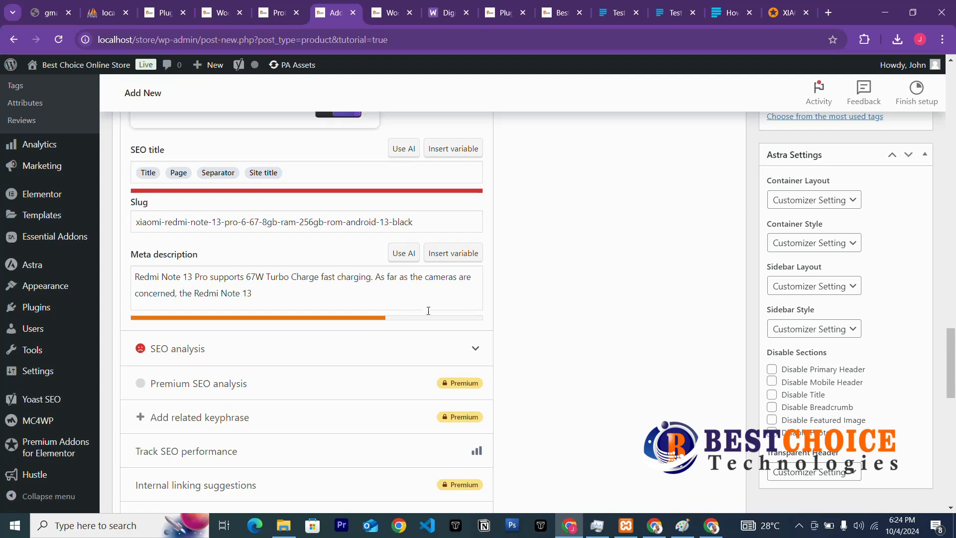
{"action": "left_click", "coordinate": [380, 300]}
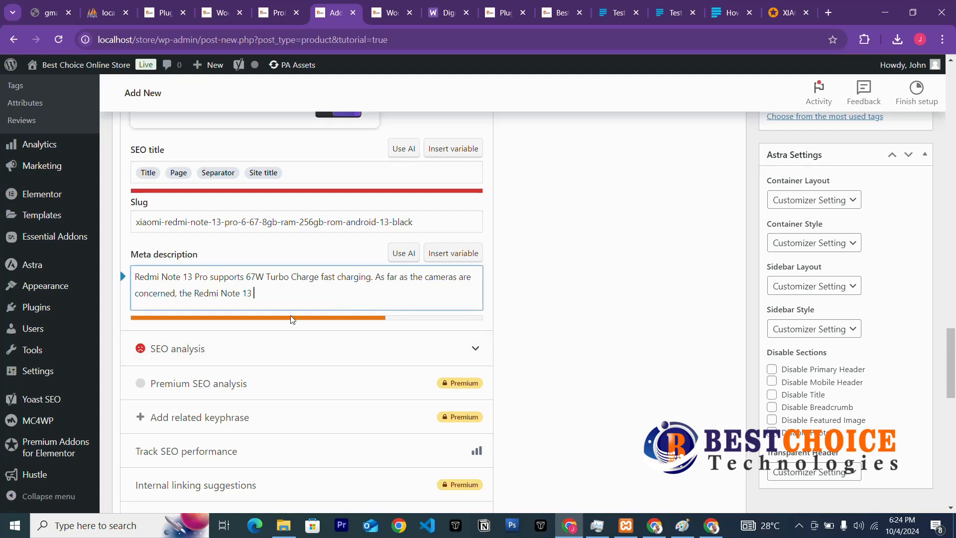
{"action": "scroll", "coordinate": [291, 363], "scroll_direction": "up", "scroll_amount": 5}
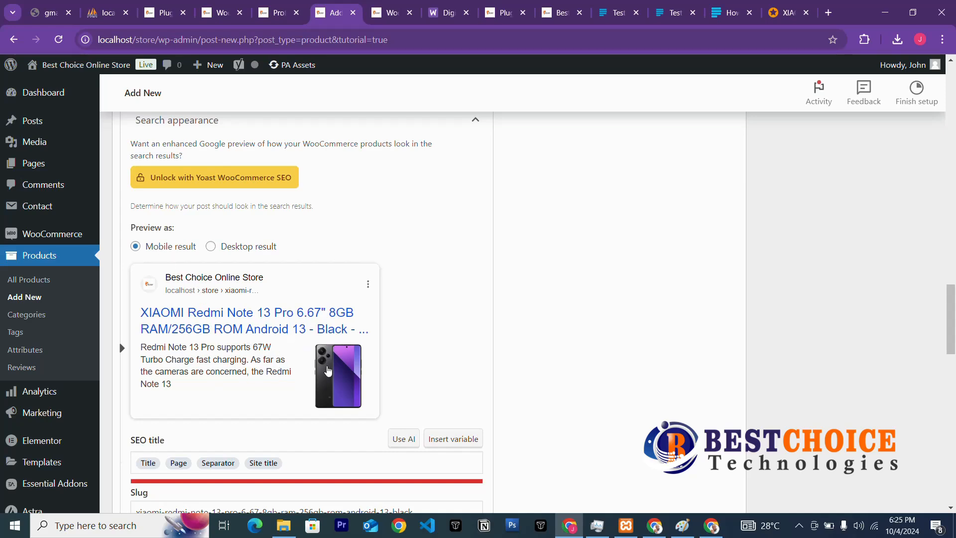
Scroll past the Yoast SEO section down to the Product data Inventory settings.
{"action": "scroll", "coordinate": [329, 370], "scroll_direction": "down", "scroll_amount": 3}
{"action": "scroll", "coordinate": [328, 370], "scroll_direction": "down", "scroll_amount": 3}
{"action": "scroll", "coordinate": [289, 362], "scroll_direction": "up", "scroll_amount": 3}
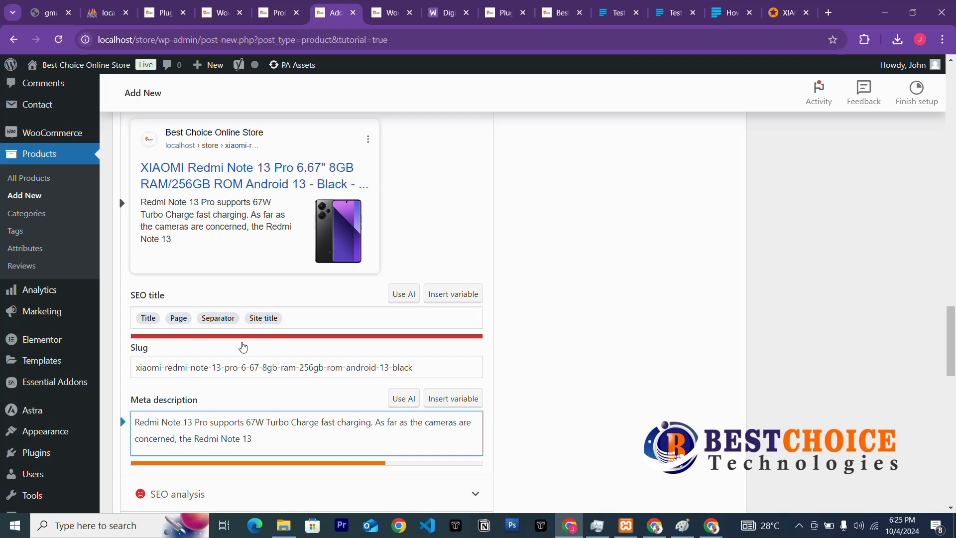
{"action": "scroll", "coordinate": [265, 385], "scroll_direction": "down", "scroll_amount": 3}
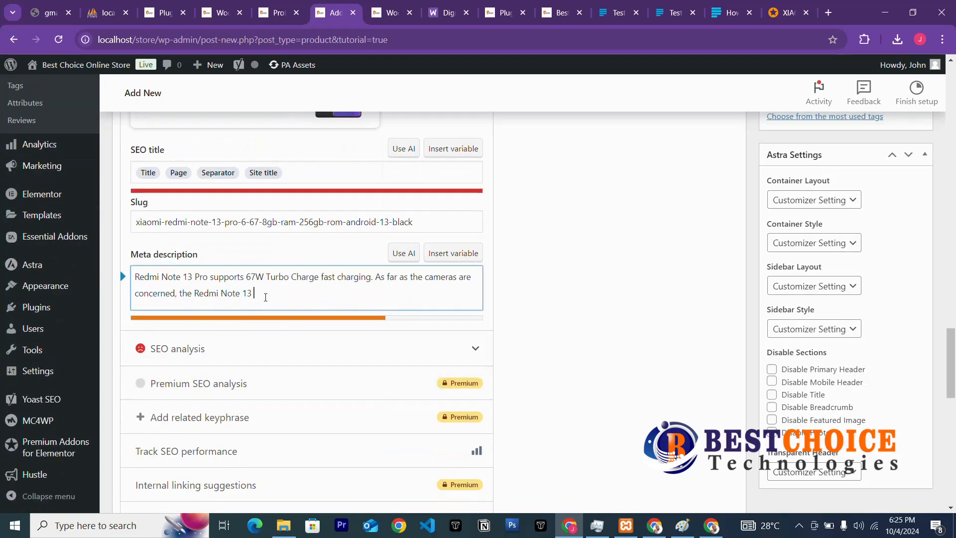
{"action": "scroll", "coordinate": [379, 209], "scroll_direction": "up", "scroll_amount": 3}
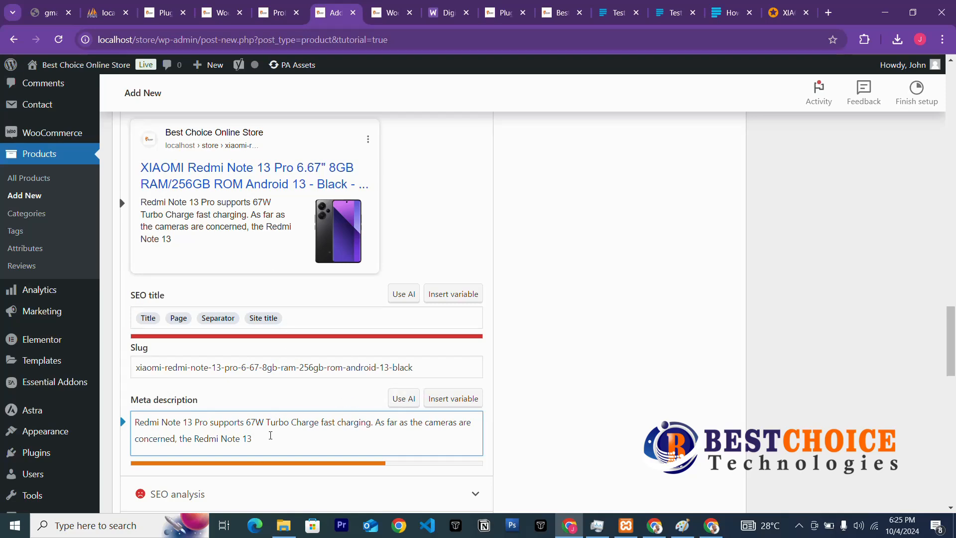
{"action": "scroll", "coordinate": [287, 415], "scroll_direction": "down", "scroll_amount": 3}
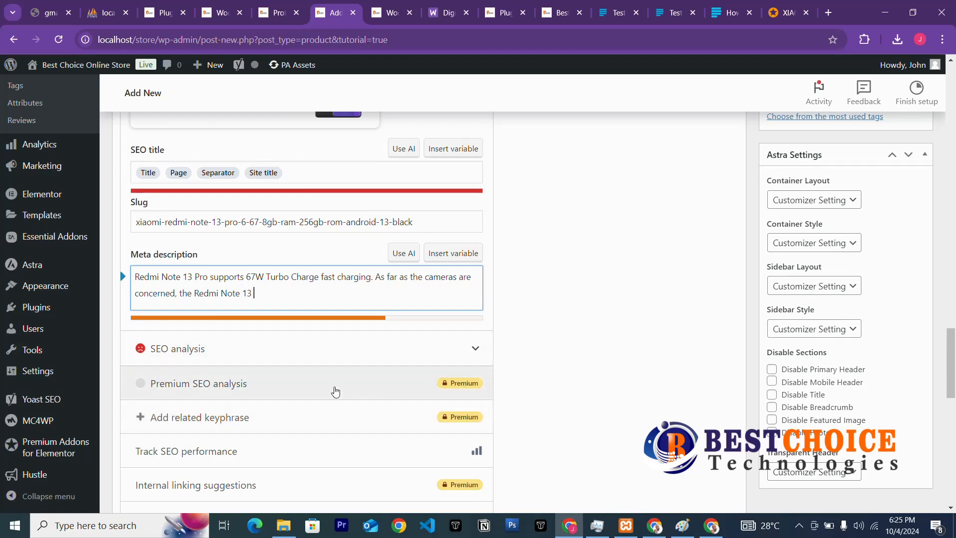
{"action": "scroll", "coordinate": [335, 395], "scroll_direction": "down", "scroll_amount": 3}
{"action": "scroll", "coordinate": [335, 399], "scroll_direction": "down", "scroll_amount": 6}
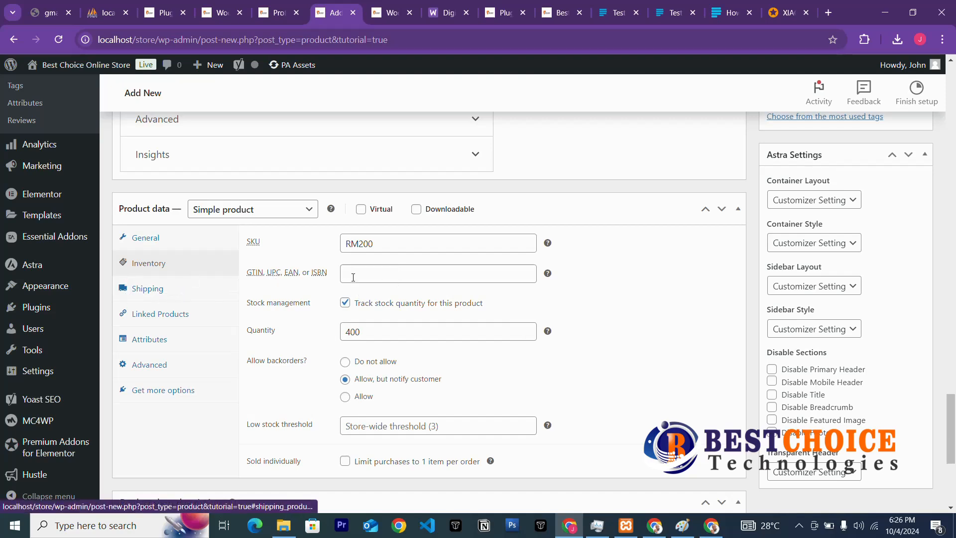
Set the product's shipping weight to 2 kg and shipping class to Frigile.
{"action": "scroll", "coordinate": [399, 394], "scroll_direction": "down", "scroll_amount": 3}
{"action": "scroll", "coordinate": [244, 285], "scroll_direction": "up", "scroll_amount": 3}
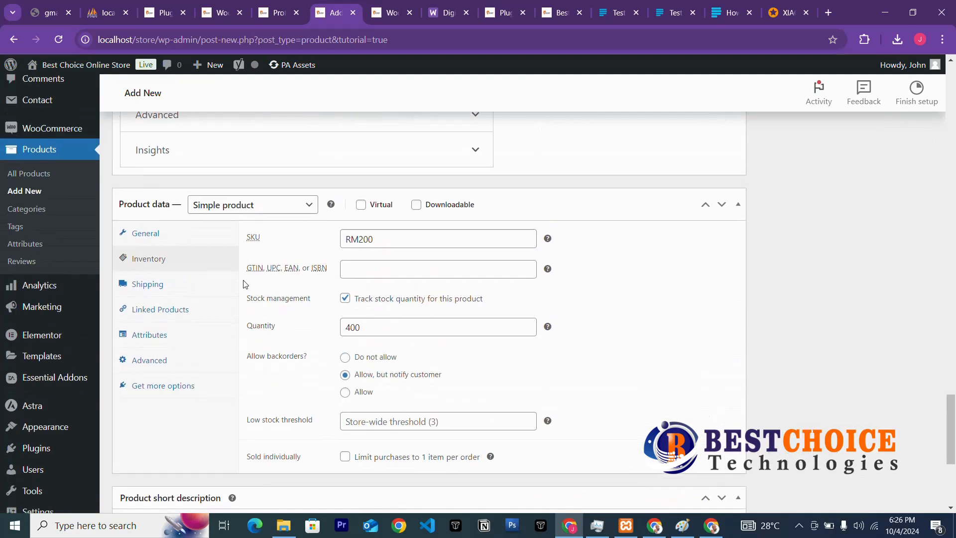
{"action": "left_click", "coordinate": [148, 292]}
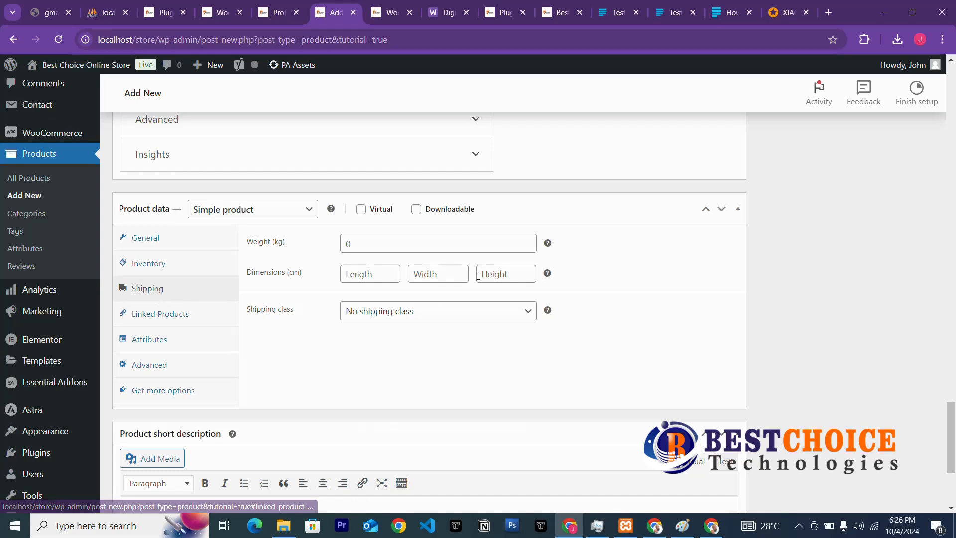
{"action": "left_click", "coordinate": [362, 248]}
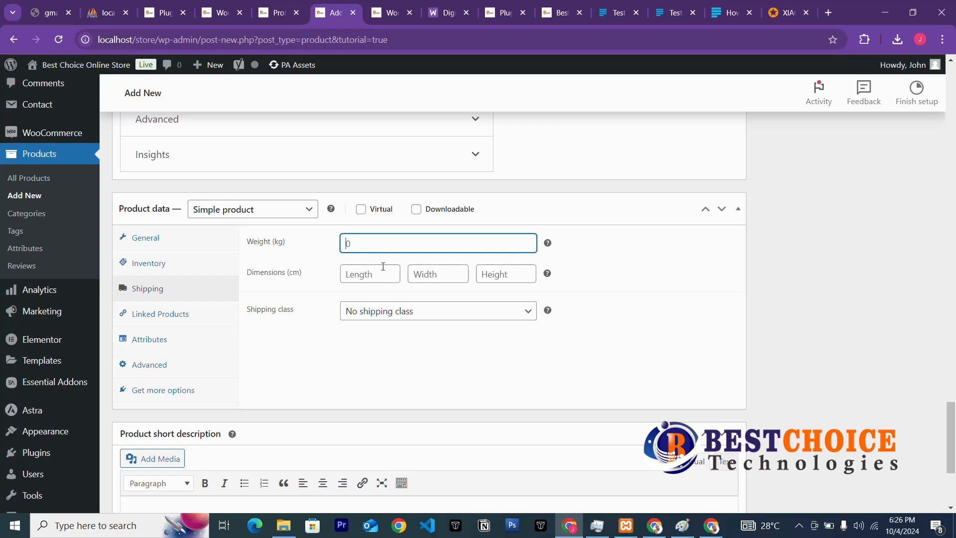
{"action": "type", "text": "2kg"}
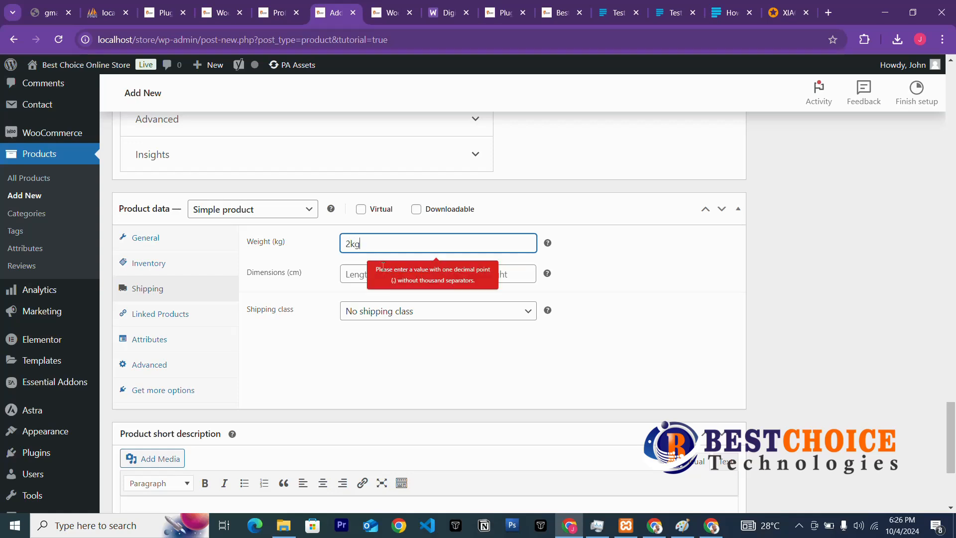
{"action": "left_click", "coordinate": [320, 262]}
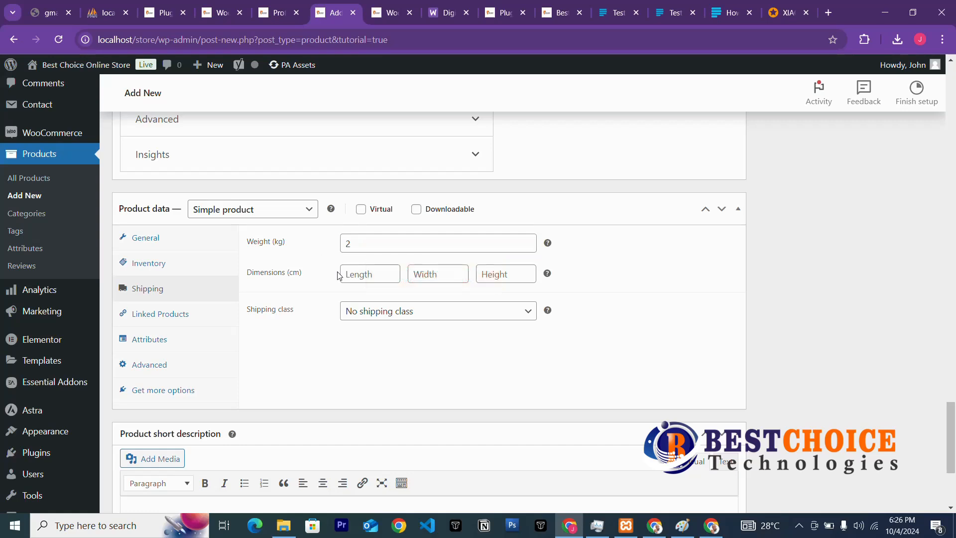
{"action": "left_click", "coordinate": [364, 236]}
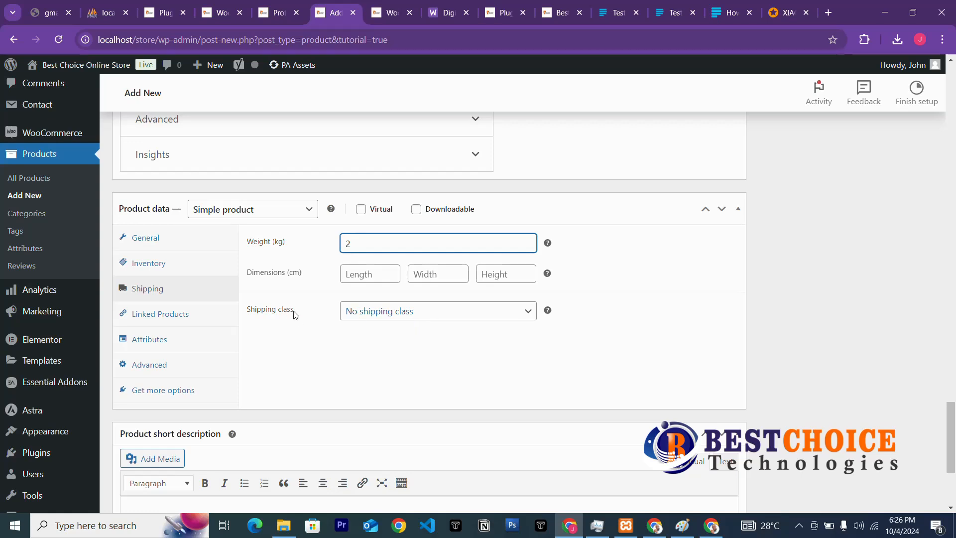
{"action": "left_click", "coordinate": [451, 312]}
{"action": "left_click", "coordinate": [383, 341]}
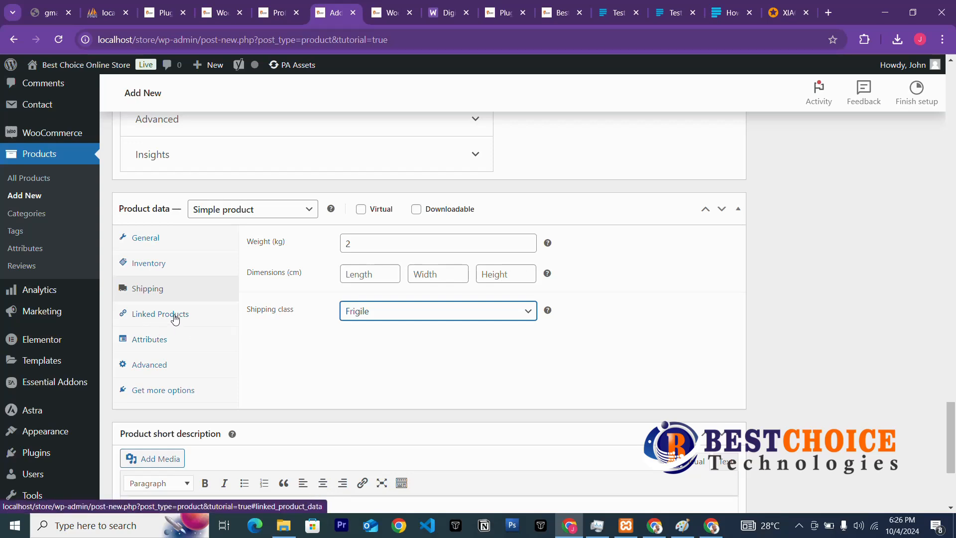
{"action": "left_click", "coordinate": [152, 367]}
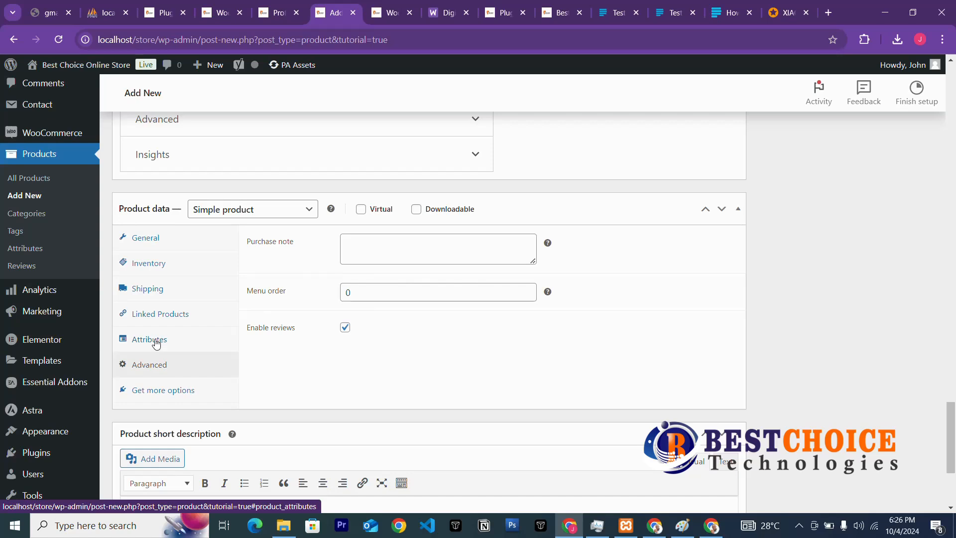
Add a new custom attribute entry in the product's Attributes settings.
{"action": "left_click", "coordinate": [156, 343]}
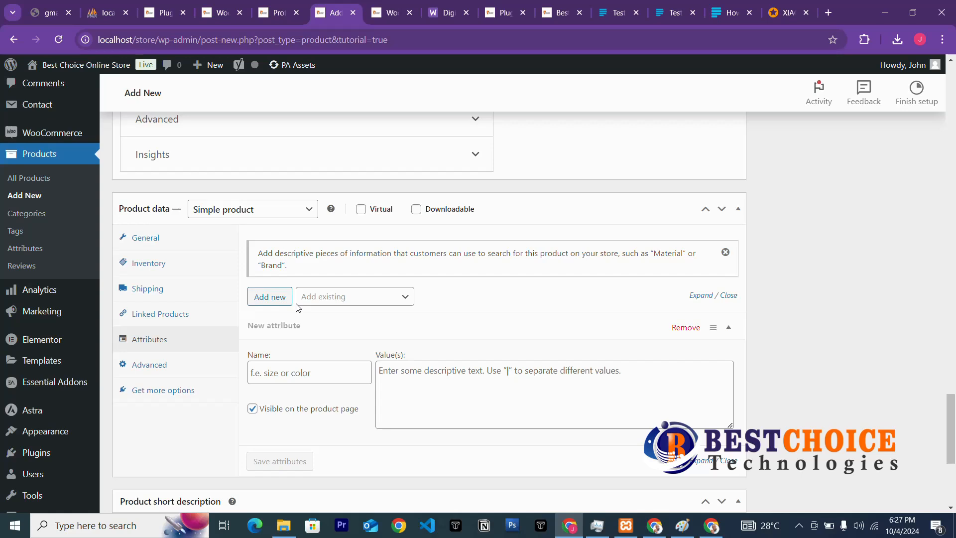
{"action": "left_click", "coordinate": [271, 305]}
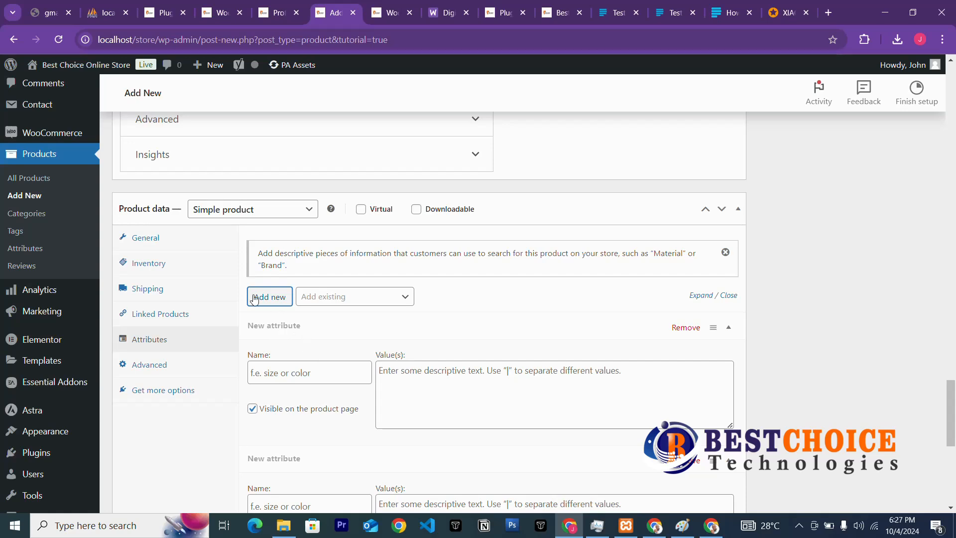
Name the new attribute 'color' with values Blue | Black | Gray, visible on the product page.
{"action": "left_click", "coordinate": [344, 299]}
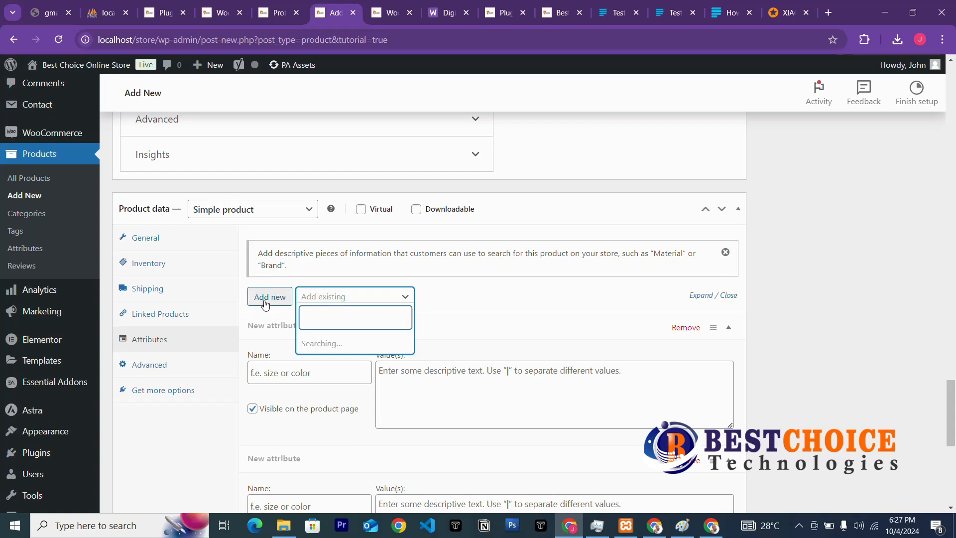
{"action": "left_click", "coordinate": [316, 380]}
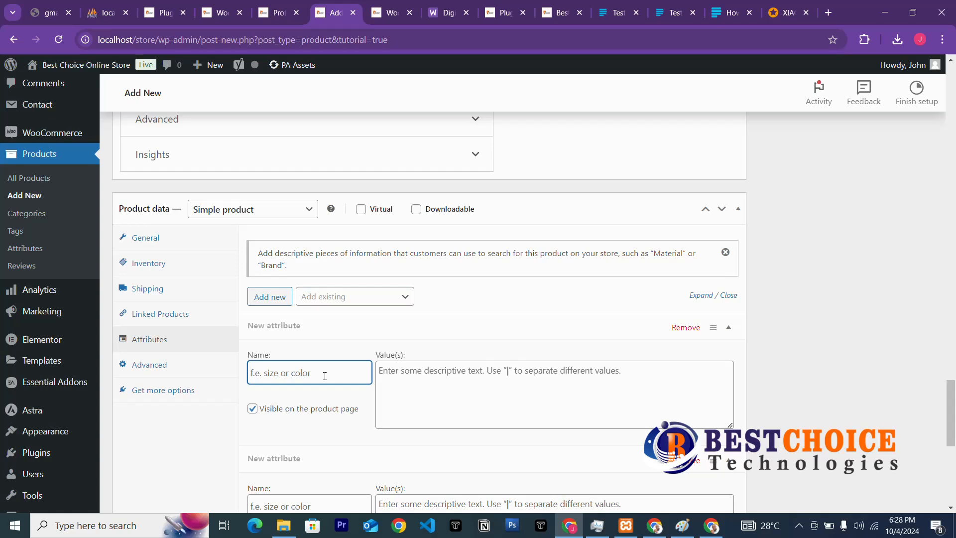
{"action": "type", "text": "color"}
{"action": "left_click", "coordinate": [475, 373]}
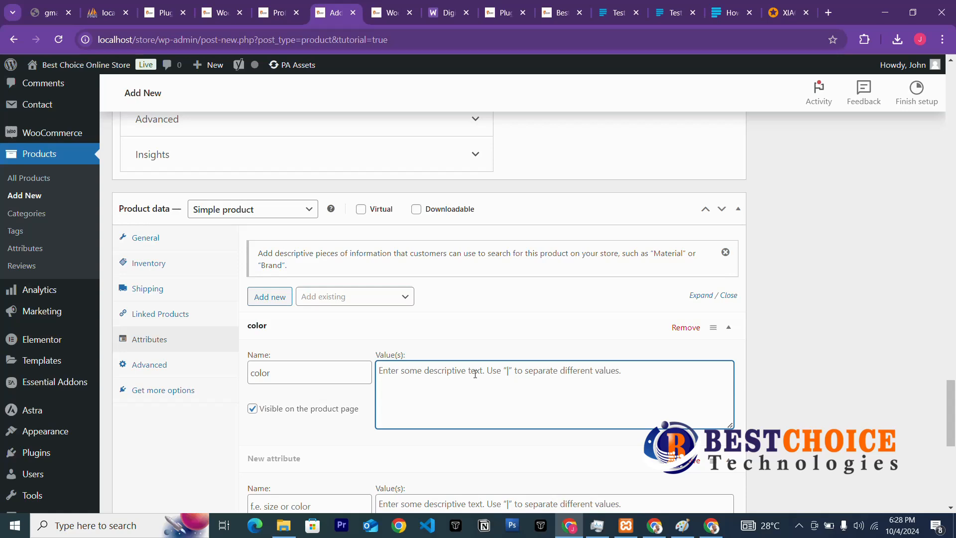
{"action": "type", "text": "Blue"}
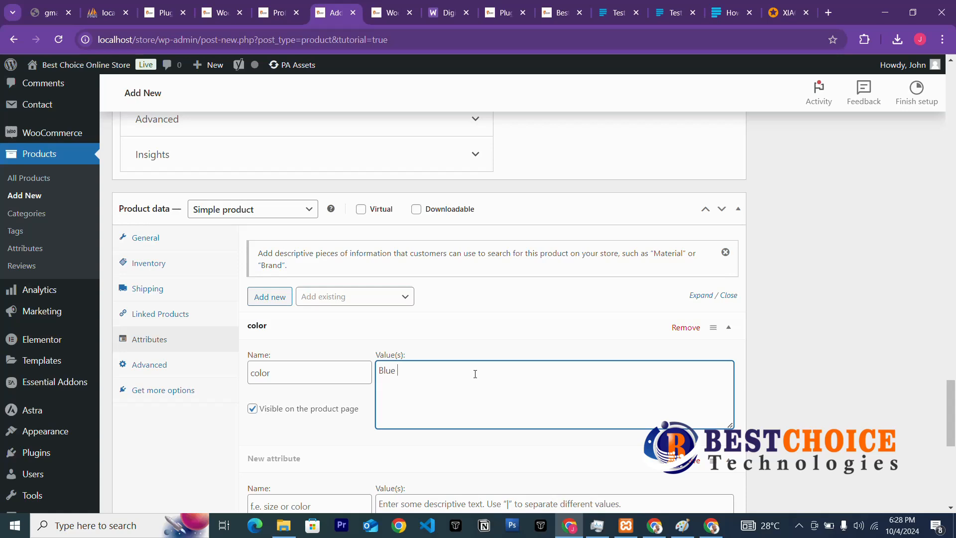
{"action": "type", "text": " | Black"}
{"action": "type", "text": "| Gray"}
{"action": "left_click", "coordinate": [320, 396]}
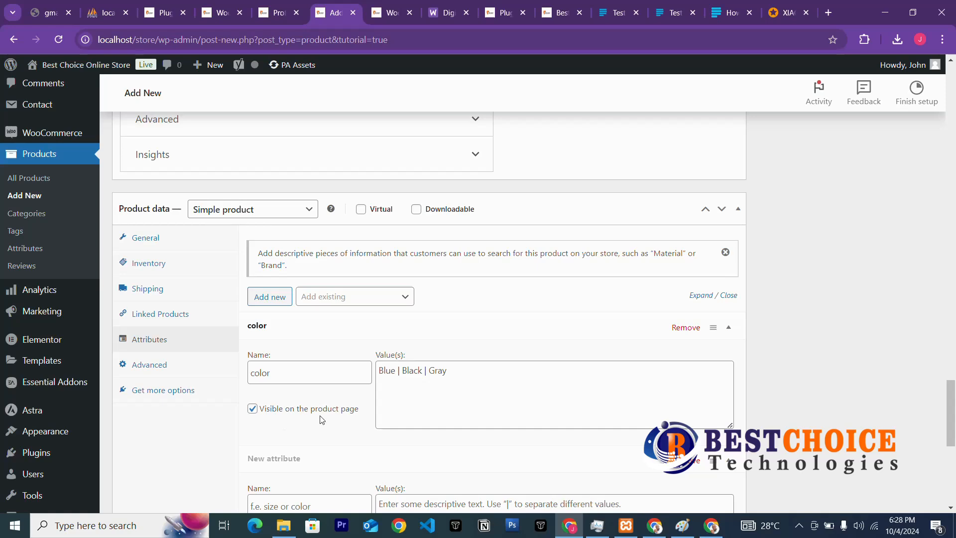
{"action": "scroll", "coordinate": [472, 421], "scroll_direction": "down", "scroll_amount": 3}
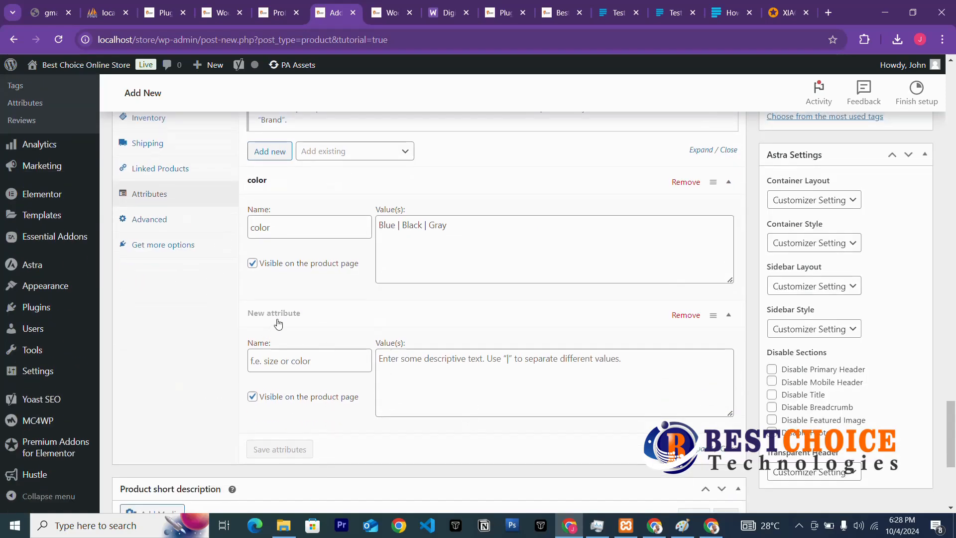
Look over the attribute entries, including the blank second attribute below color.
{"action": "left_click", "coordinate": [301, 363]}
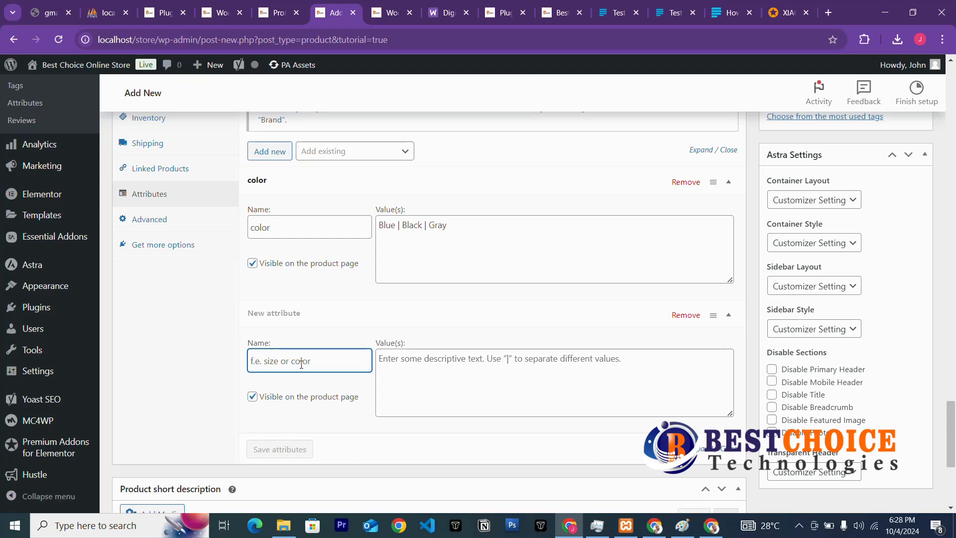
{"action": "scroll", "coordinate": [541, 346], "scroll_direction": "down", "scroll_amount": 3}
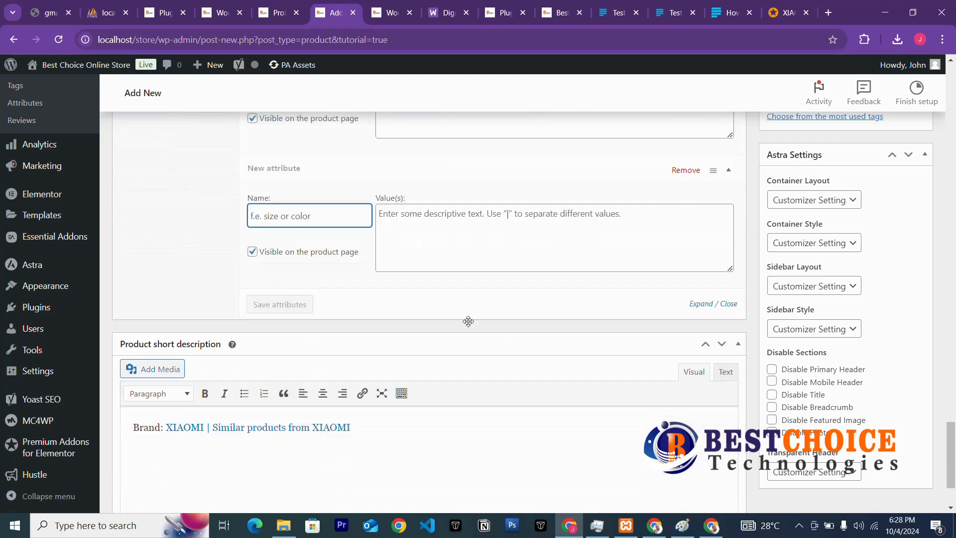
{"action": "scroll", "coordinate": [417, 327], "scroll_direction": "up", "scroll_amount": 3}
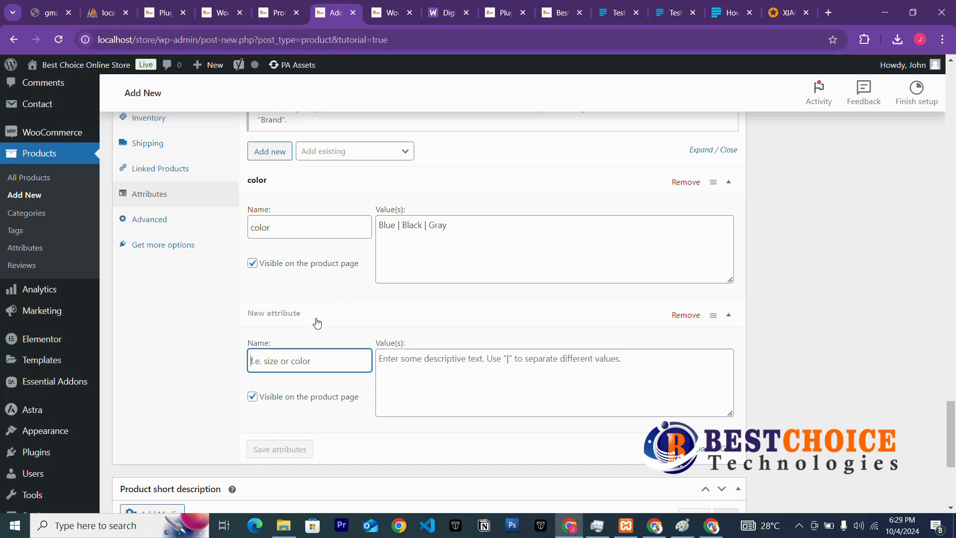
{"action": "scroll", "coordinate": [316, 323], "scroll_direction": "down", "scroll_amount": 3}
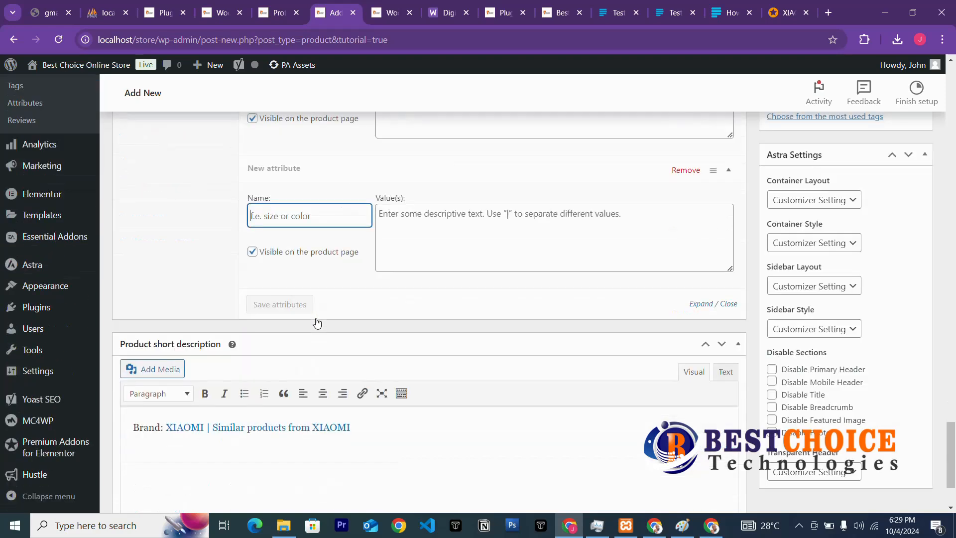
{"action": "scroll", "coordinate": [316, 323], "scroll_direction": "up", "scroll_amount": 3}
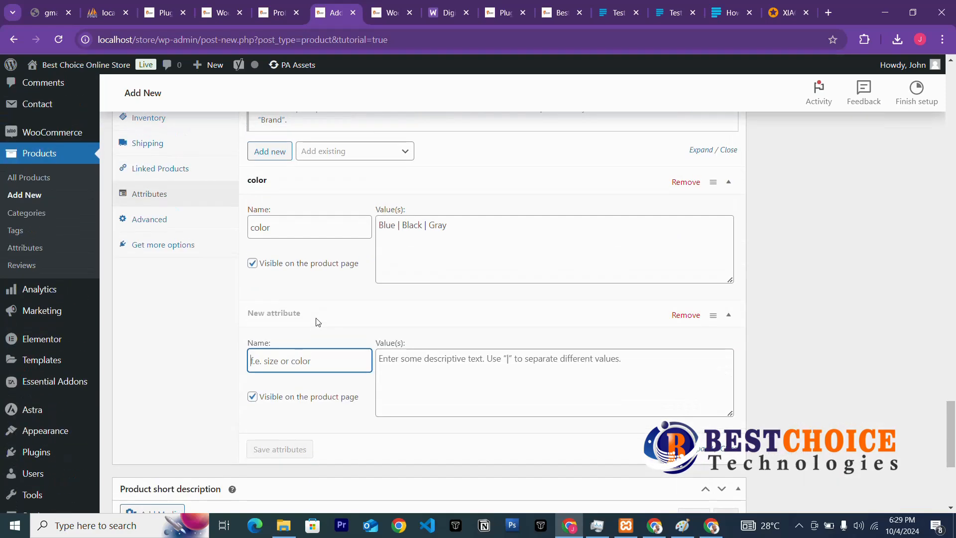
{"action": "scroll", "coordinate": [317, 323], "scroll_direction": "up", "scroll_amount": 3}
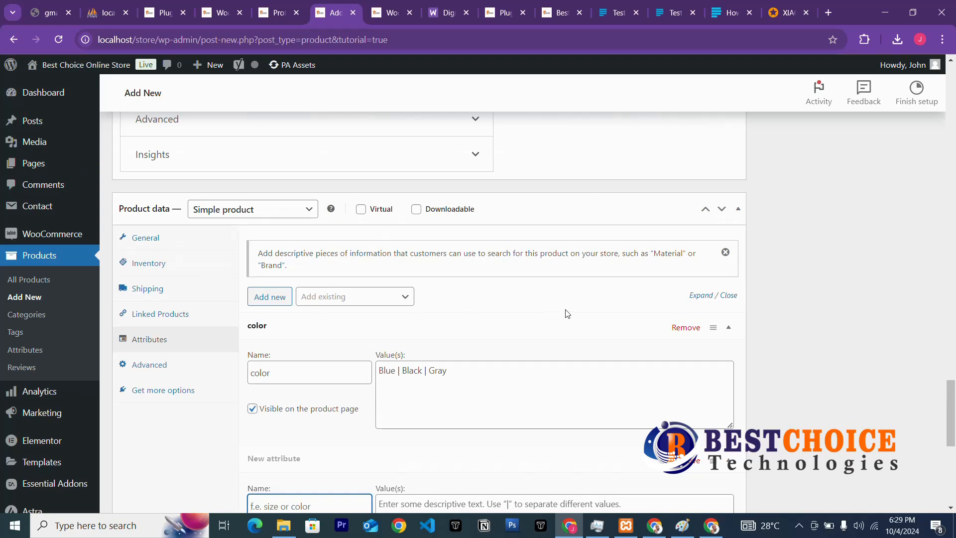
{"action": "scroll", "coordinate": [495, 315], "scroll_direction": "down", "scroll_amount": 6}
{"action": "scroll", "coordinate": [481, 320], "scroll_direction": "down", "scroll_amount": 2}
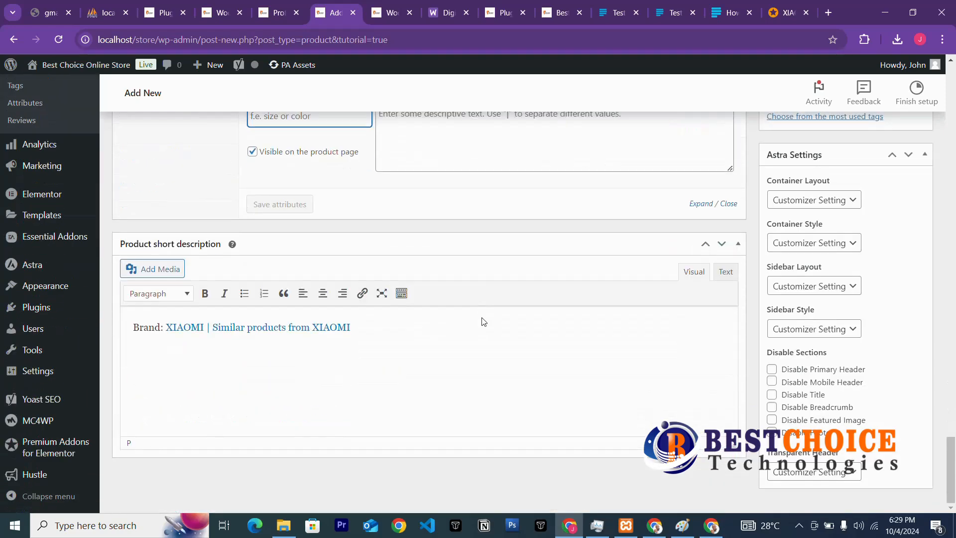
{"action": "scroll", "coordinate": [546, 322], "scroll_direction": "up", "scroll_amount": 6}
{"action": "scroll", "coordinate": [547, 324], "scroll_direction": "up", "scroll_amount": 5}
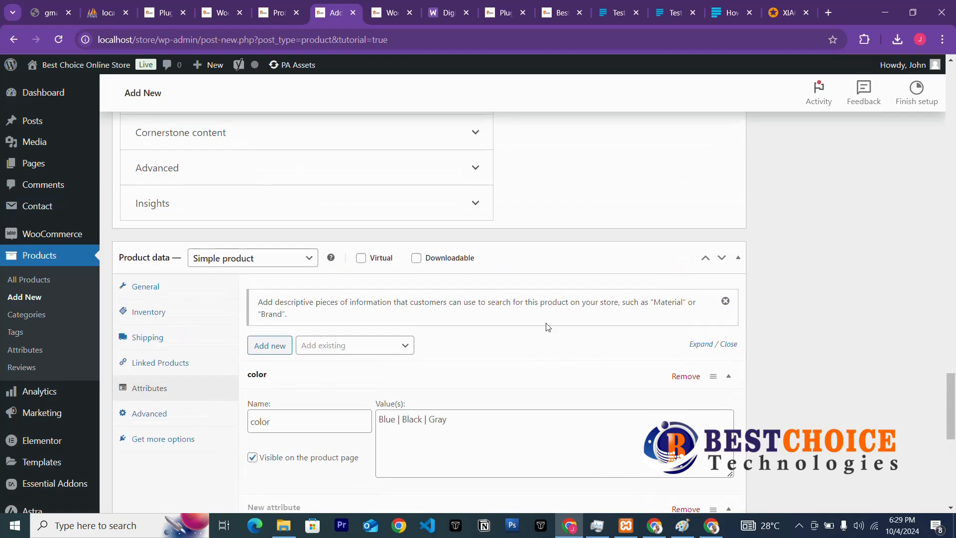
{"action": "scroll", "coordinate": [548, 327], "scroll_direction": "down", "scroll_amount": 3}
{"action": "scroll", "coordinate": [548, 327], "scroll_direction": "down", "scroll_amount": 3}
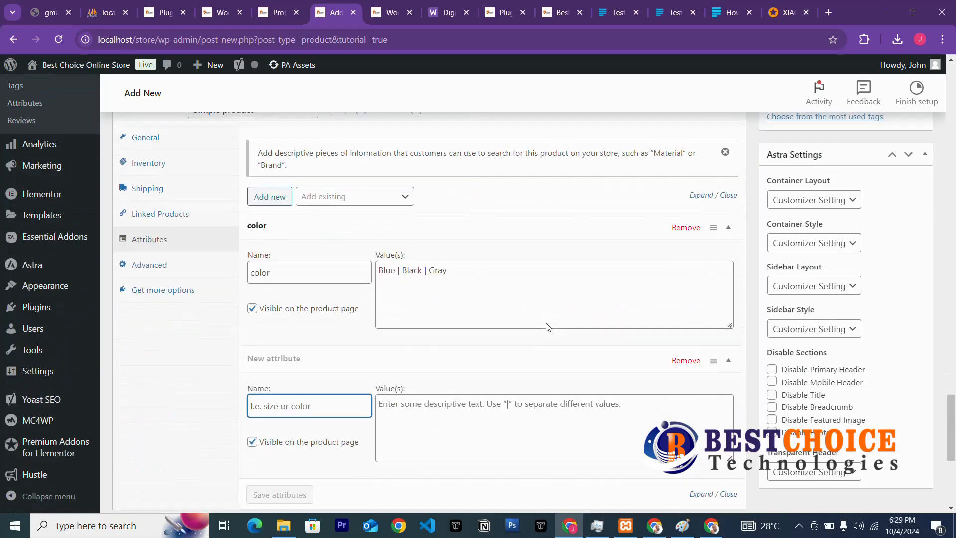
{"action": "scroll", "coordinate": [682, 246], "scroll_direction": "up", "scroll_amount": 8}
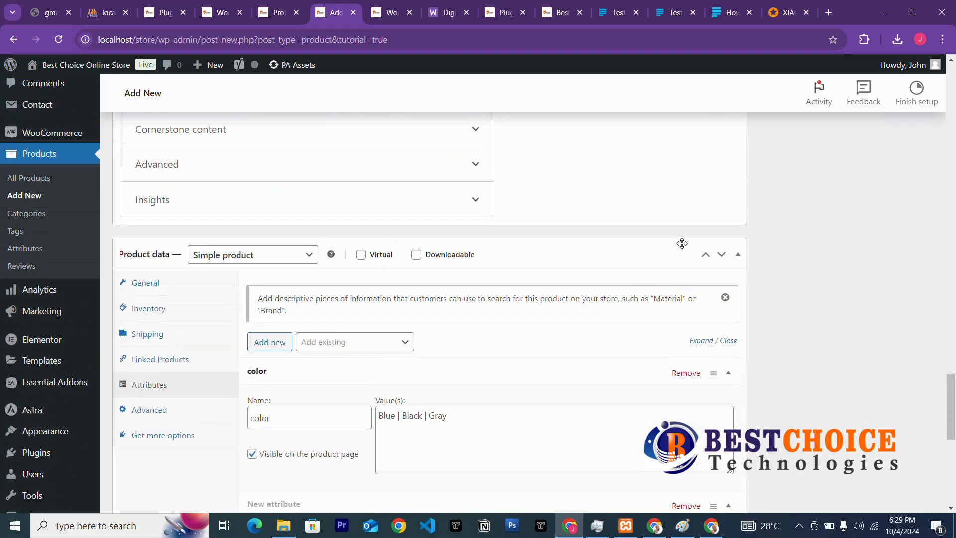
{"action": "scroll", "coordinate": [683, 248], "scroll_direction": "up", "scroll_amount": 3}
{"action": "scroll", "coordinate": [682, 247], "scroll_direction": "down", "scroll_amount": 15}
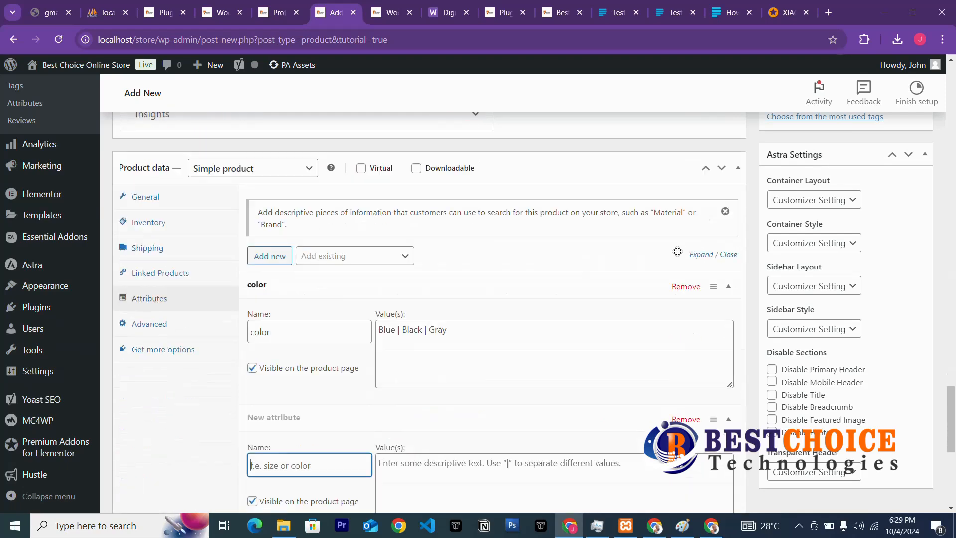
Recheck the color values Blue | Black | Gray and show the Advanced product settings.
{"action": "left_click", "coordinate": [451, 287]}
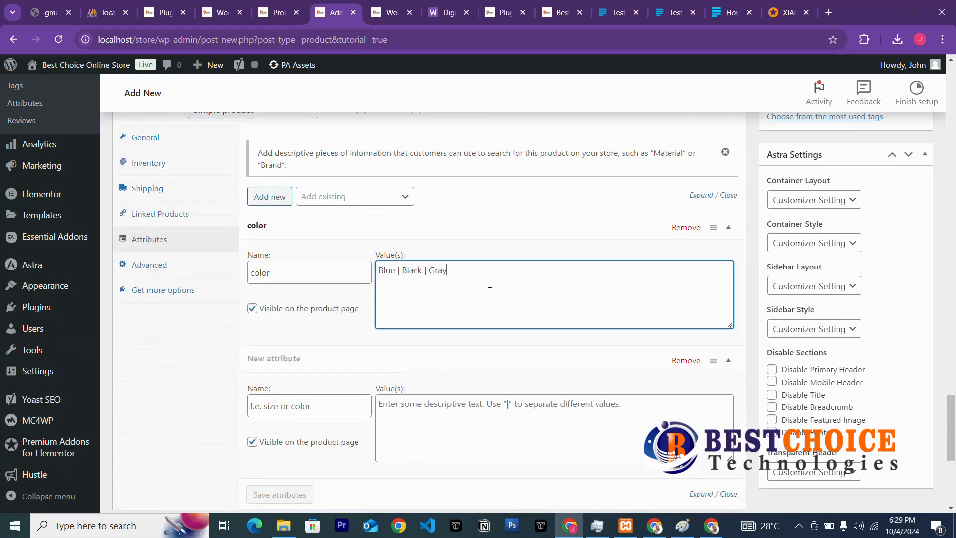
{"action": "left_click", "coordinate": [353, 334]}
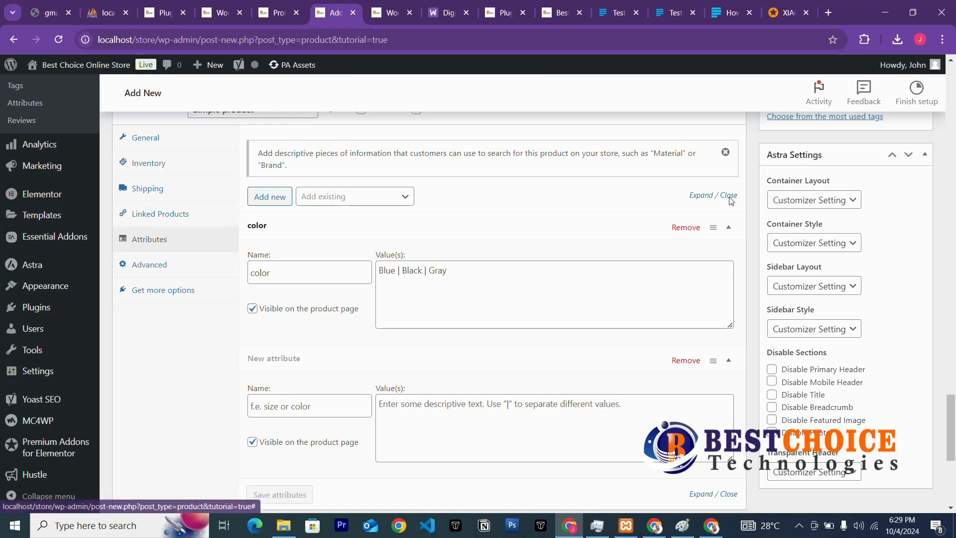
{"action": "scroll", "coordinate": [758, 150], "scroll_direction": "up", "scroll_amount": 3}
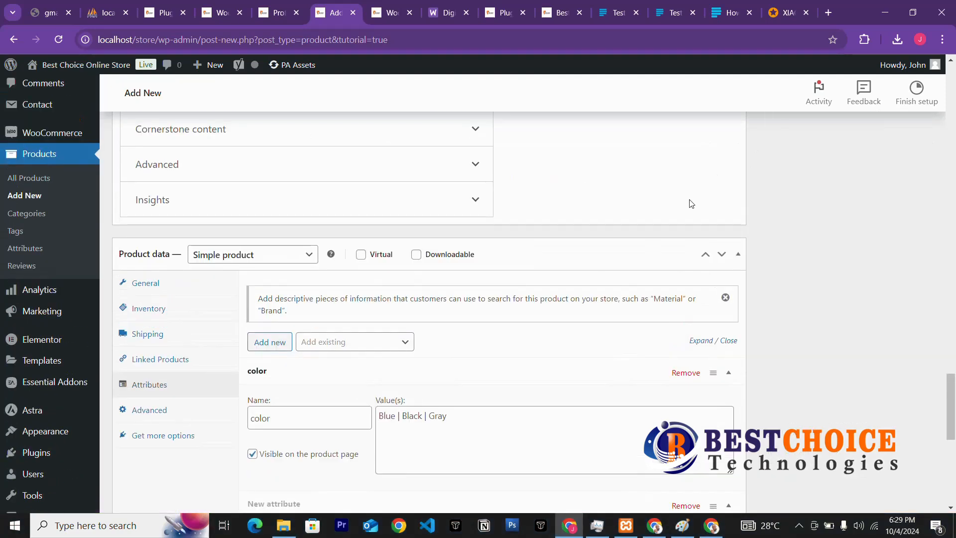
{"action": "left_click", "coordinate": [156, 414]}
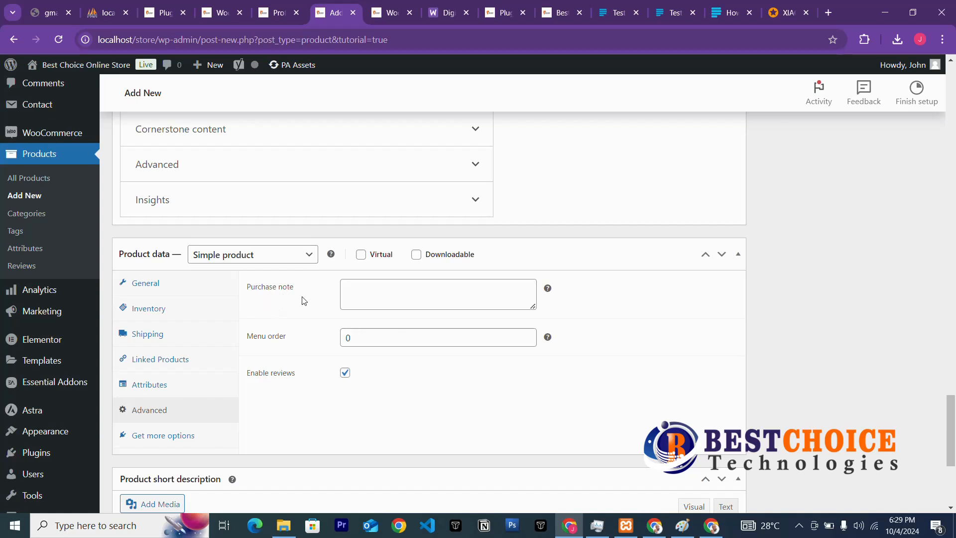
Enter the purchase note 'Thanks for your patronage. We are happy!', fixing typos along the way.
{"action": "left_click", "coordinate": [362, 289]}
{"action": "type", "text": "T"}
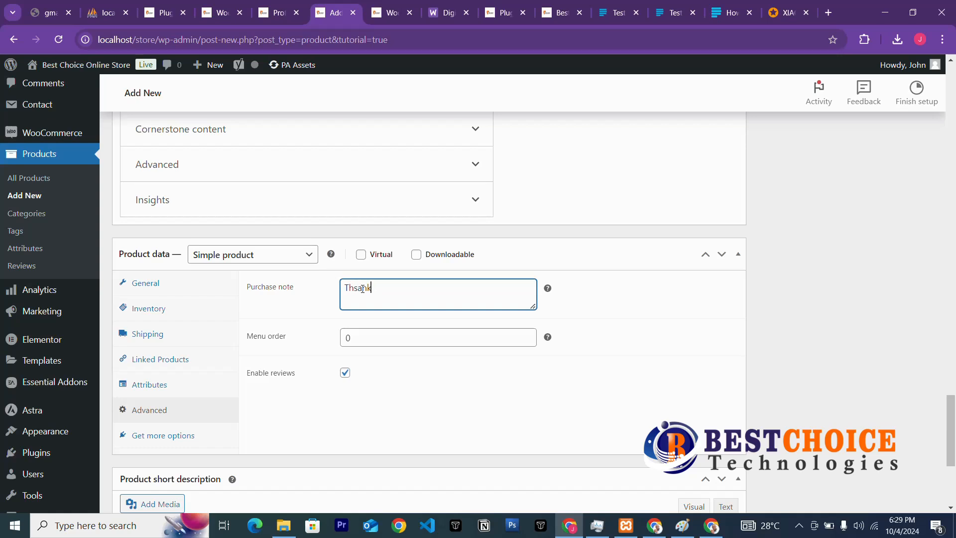
{"action": "type", "text": "ha"}
{"action": "key", "text": "BackSpace"}
{"action": "key", "text": "BackSpace"}
{"action": "type", "text": "your paronage"}
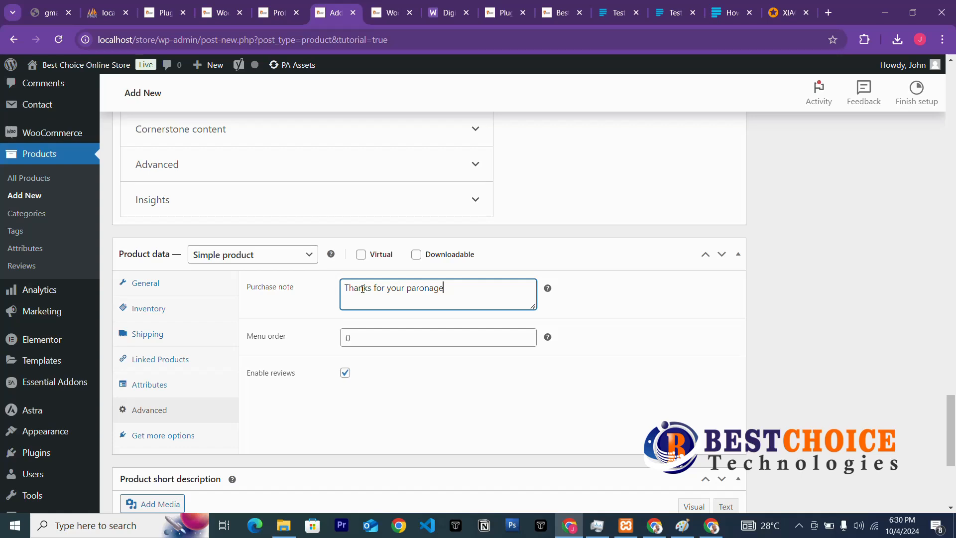
{"action": "key", "text": "BackSpace"}
{"action": "key", "text": "BackSpace"}
{"action": "type", "text": "."}
Review the product's Get more options, General, Shipping, Linked Products and Attributes sections.
{"action": "scroll", "coordinate": [313, 396], "scroll_direction": "down", "scroll_amount": 3}
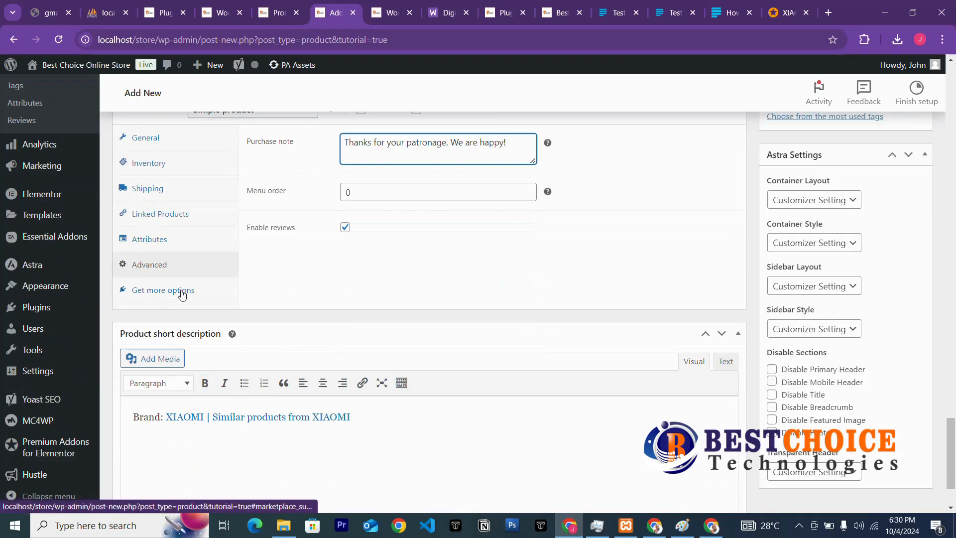
{"action": "left_click", "coordinate": [185, 294]}
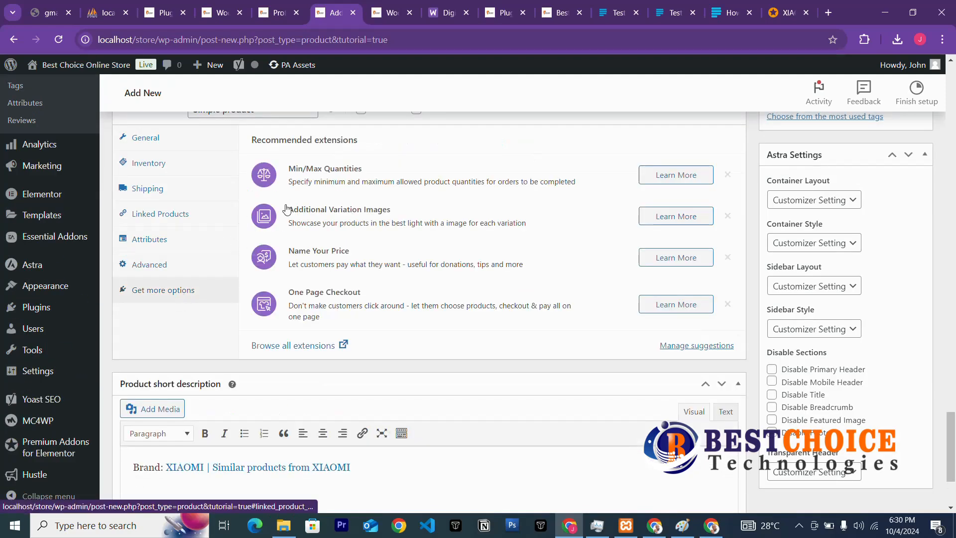
{"action": "scroll", "coordinate": [185, 226], "scroll_direction": "up", "scroll_amount": 3}
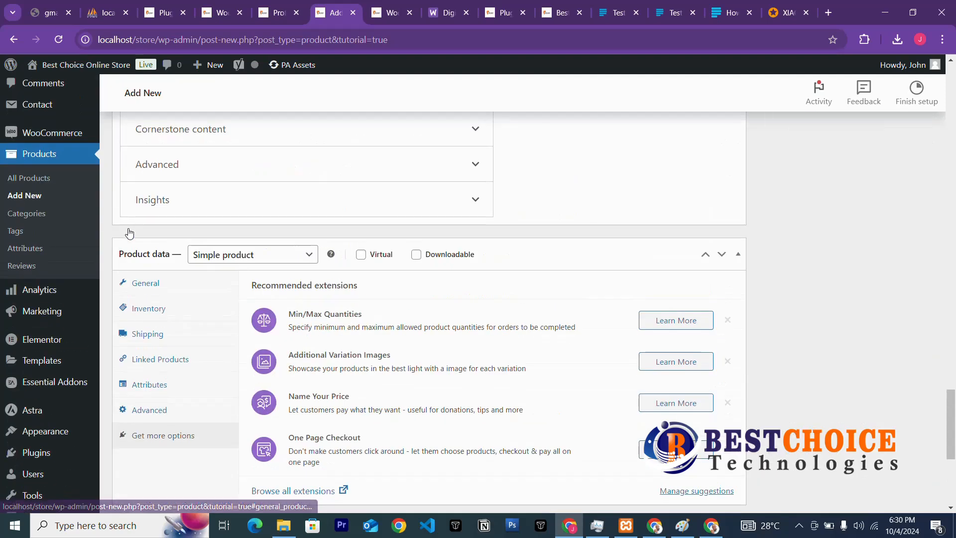
{"action": "left_click", "coordinate": [157, 291]}
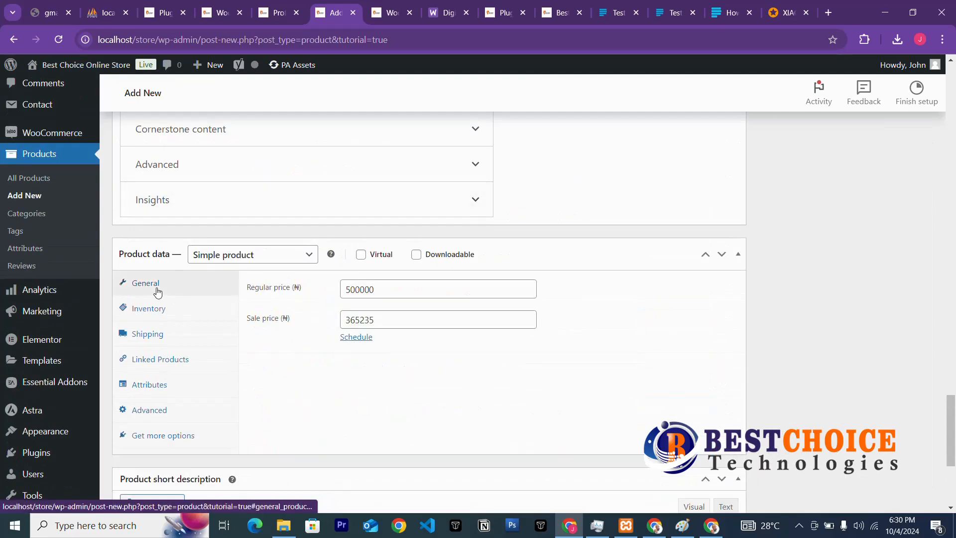
{"action": "left_click", "coordinate": [149, 334]}
{"action": "left_click", "coordinate": [159, 358]}
{"action": "left_click", "coordinate": [155, 383]}
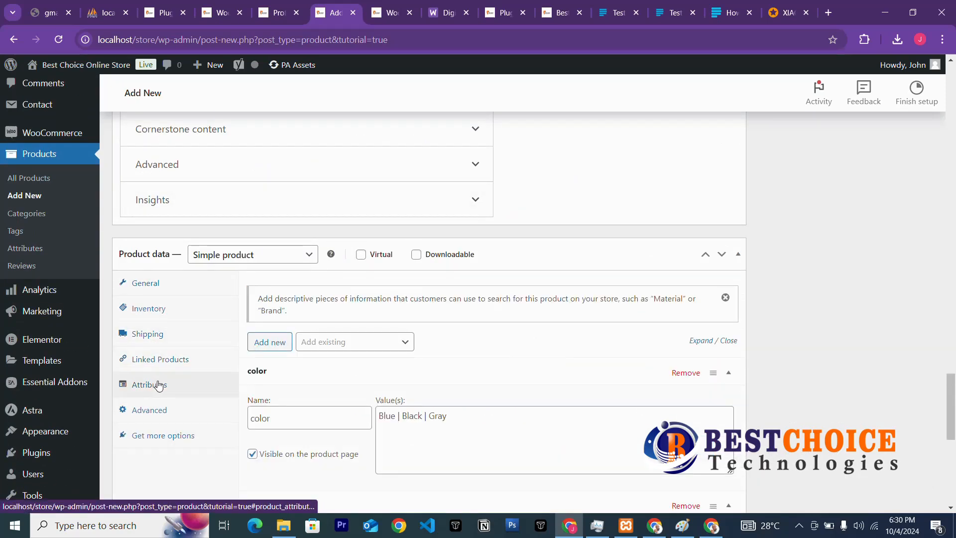
Publish the XIAOMI Redmi Note 13 Pro product.
{"action": "scroll", "coordinate": [320, 391], "scroll_direction": "down", "scroll_amount": 3}
{"action": "scroll", "coordinate": [944, 172], "scroll_direction": "up", "scroll_amount": 6}
{"action": "scroll", "coordinate": [813, 229], "scroll_direction": "up", "scroll_amount": 10}
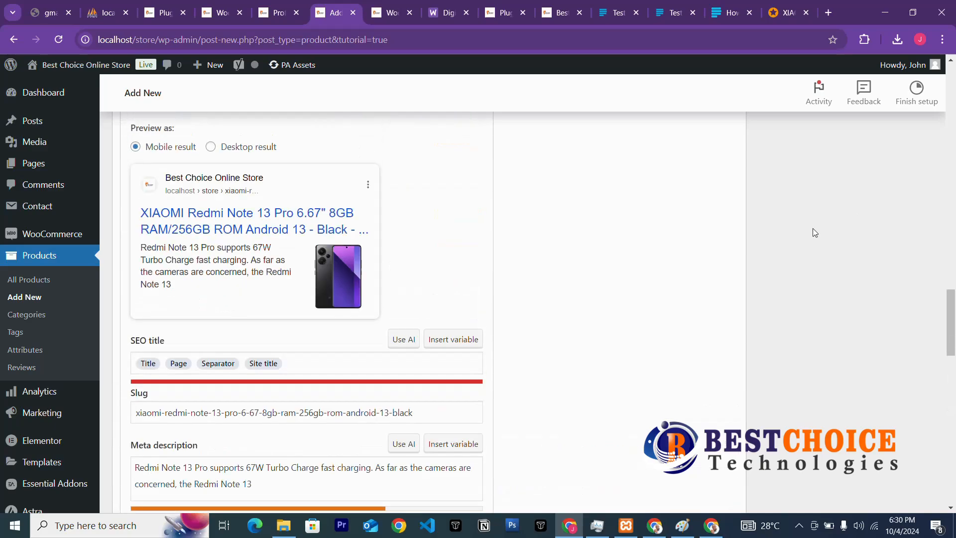
{"action": "scroll", "coordinate": [790, 240], "scroll_direction": "up", "scroll_amount": 15}
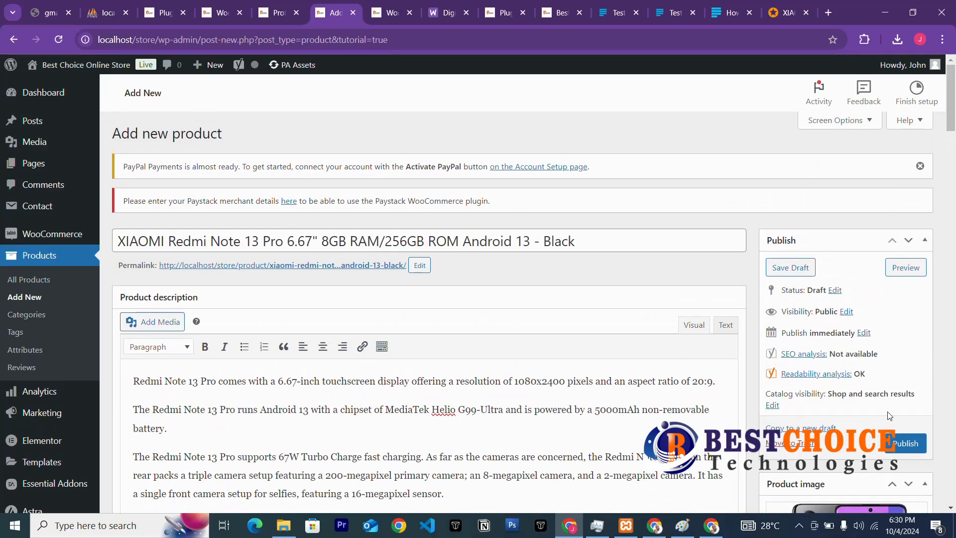
{"action": "scroll", "coordinate": [890, 417], "scroll_direction": "down", "scroll_amount": 3}
{"action": "left_click", "coordinate": [906, 298]}
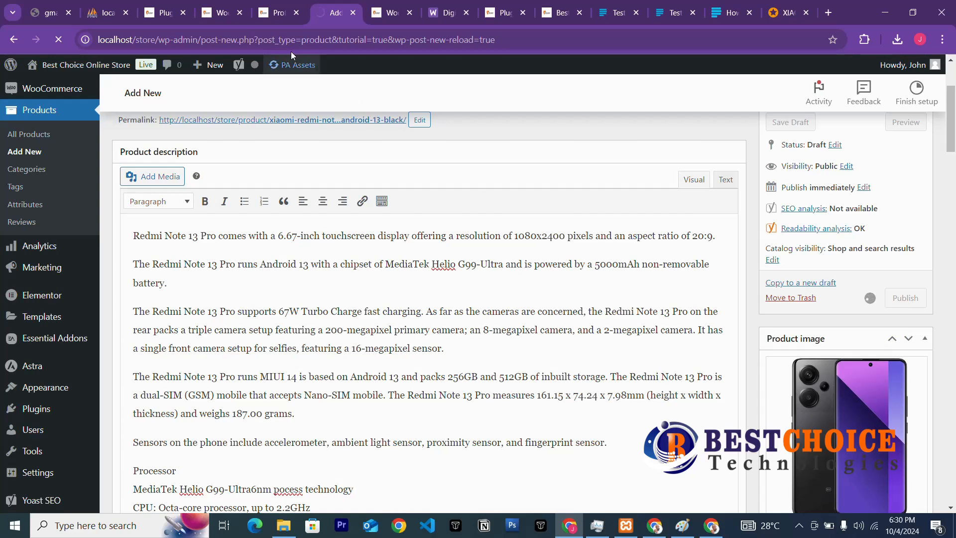
Reorder the browser tabs and display All Products, listing the XIAOMI Redmi Note 13 Pro with 400 in stock.
{"action": "left_click", "coordinate": [274, 14]}
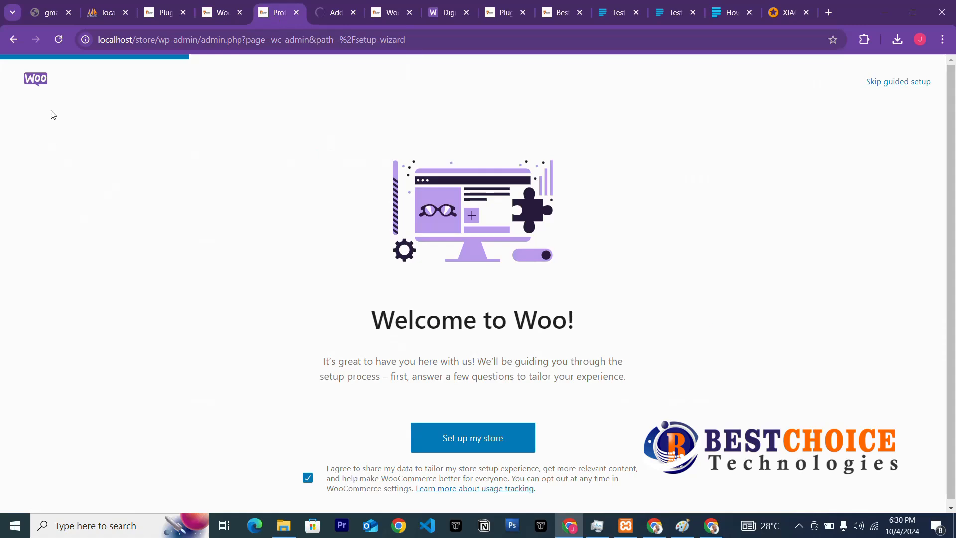
{"action": "left_click", "coordinate": [223, 13]}
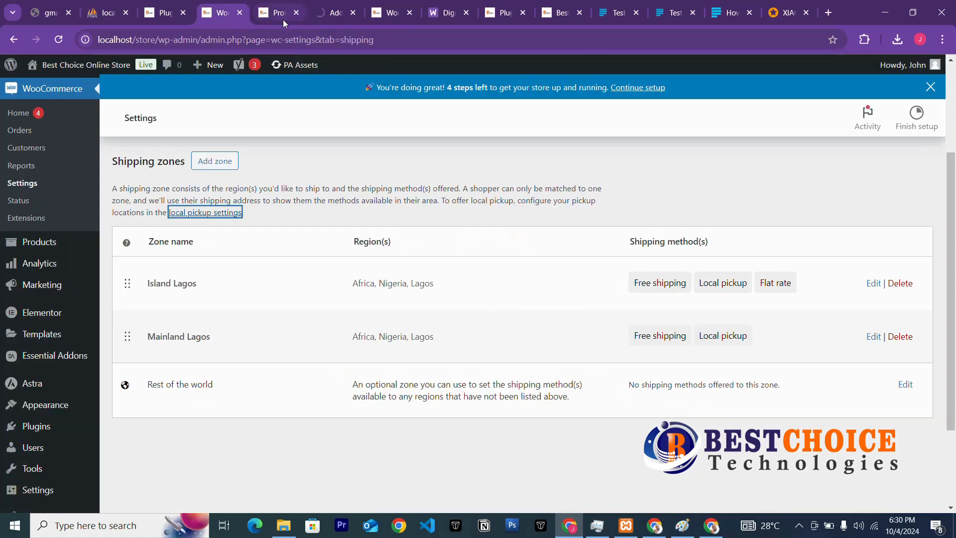
{"action": "left_click_drag", "start_coordinate": [283, 14], "coordinate": [219, 14]}
{"action": "left_click", "coordinate": [270, 13]}
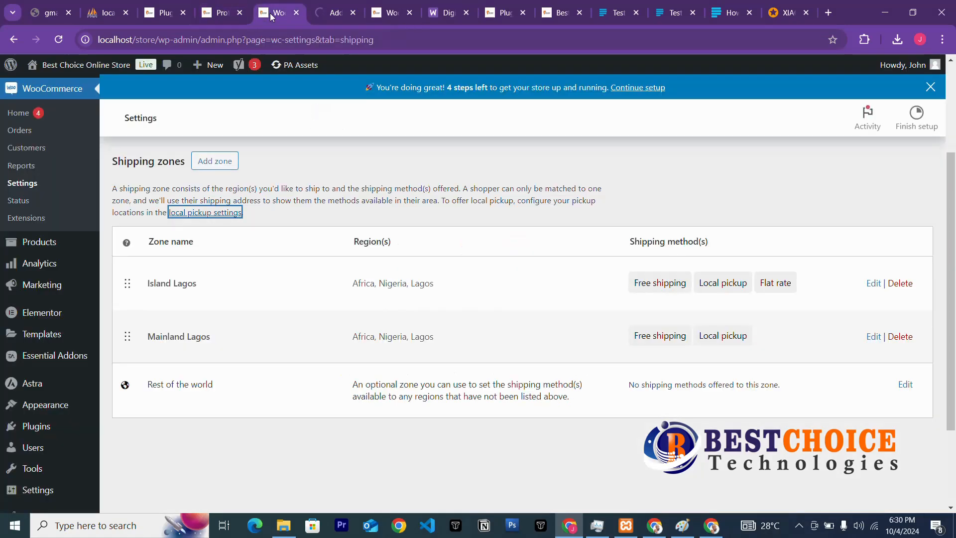
{"action": "left_click", "coordinate": [40, 243]}
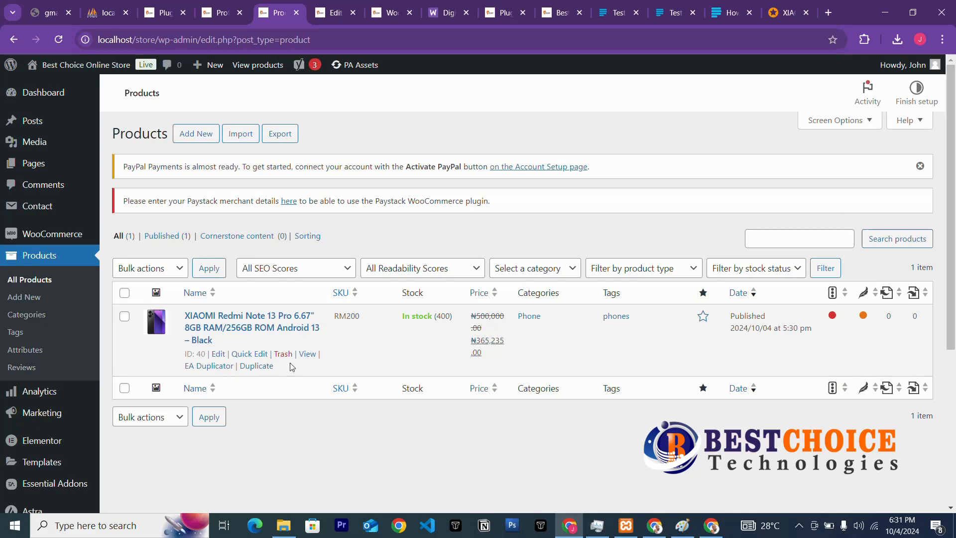
Open the XIAOMI Redmi Note 13 Pro storefront page in a new browser tab.
{"action": "right_click", "coordinate": [307, 354]}
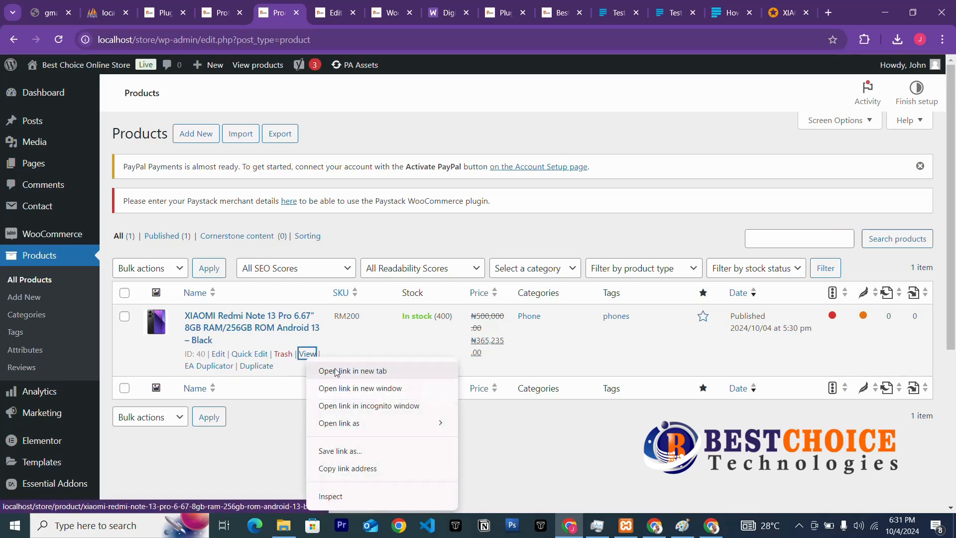
{"action": "left_click", "coordinate": [337, 371]}
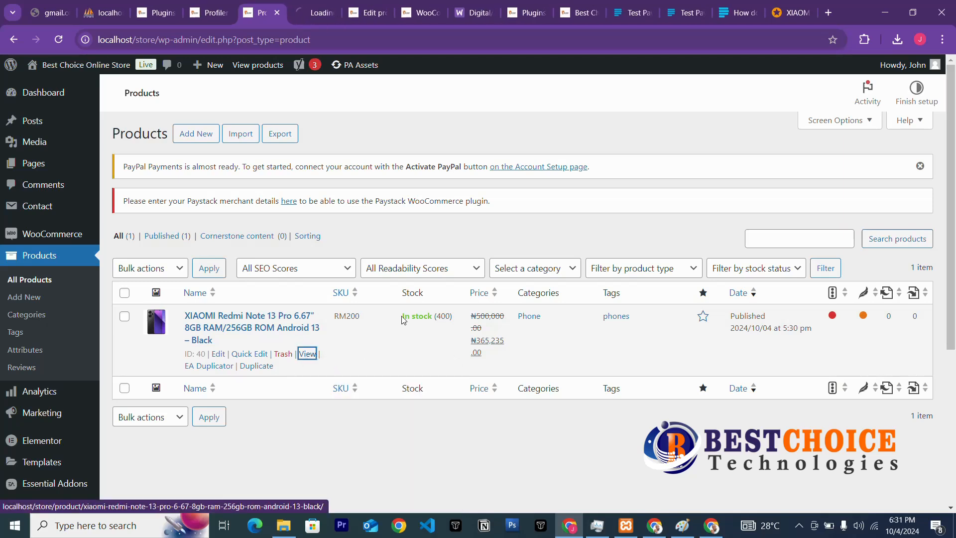
{"action": "left_click", "coordinate": [320, 15]}
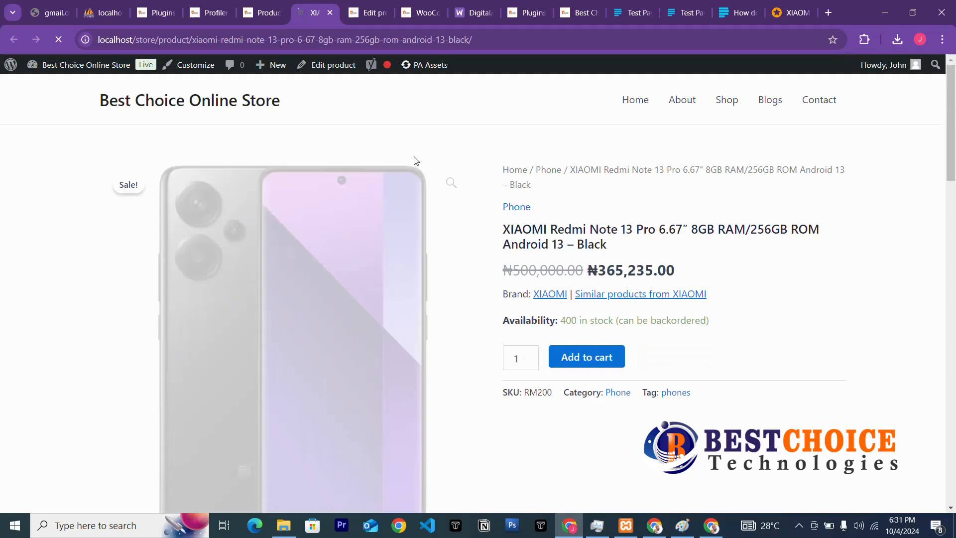
Cycle through the product gallery images, including the black phone back, ending on the first.
{"action": "scroll", "coordinate": [466, 255], "scroll_direction": "down", "scroll_amount": 5}
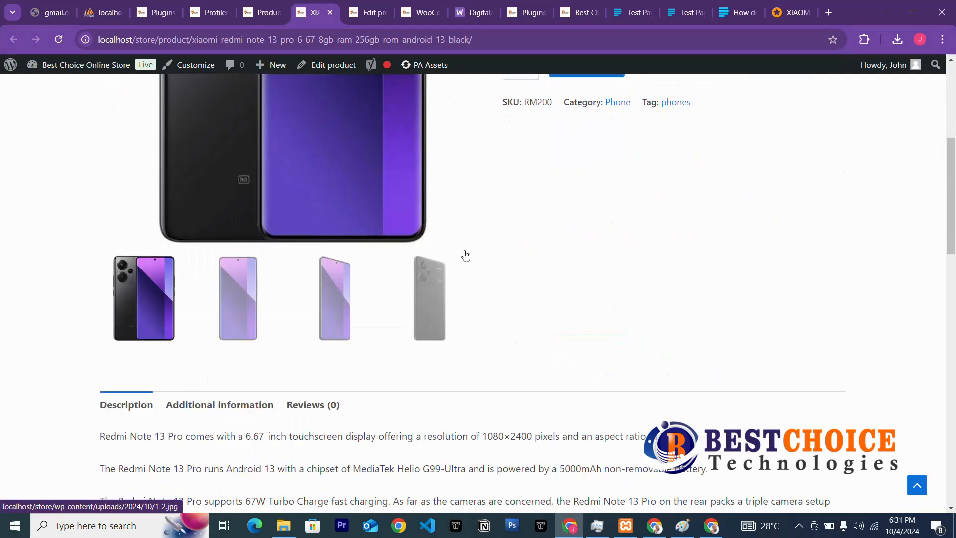
{"action": "left_click", "coordinate": [337, 304]}
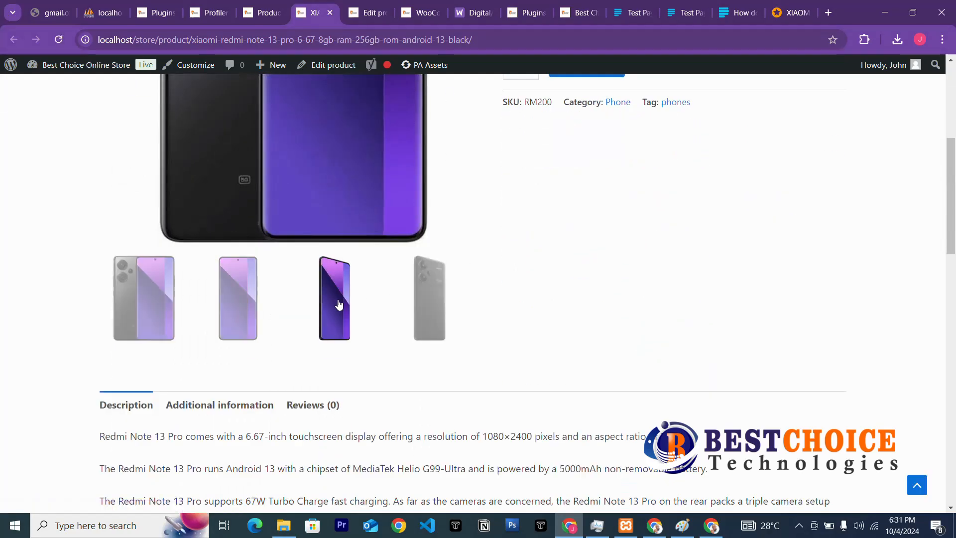
{"action": "left_click", "coordinate": [253, 310]}
{"action": "left_click", "coordinate": [181, 310]}
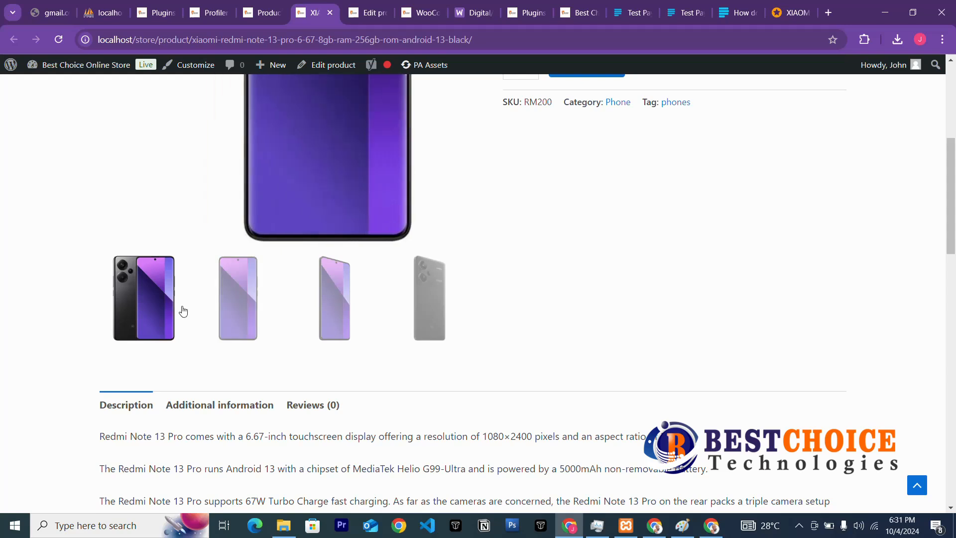
{"action": "left_click", "coordinate": [256, 314]}
{"action": "left_click", "coordinate": [421, 305]}
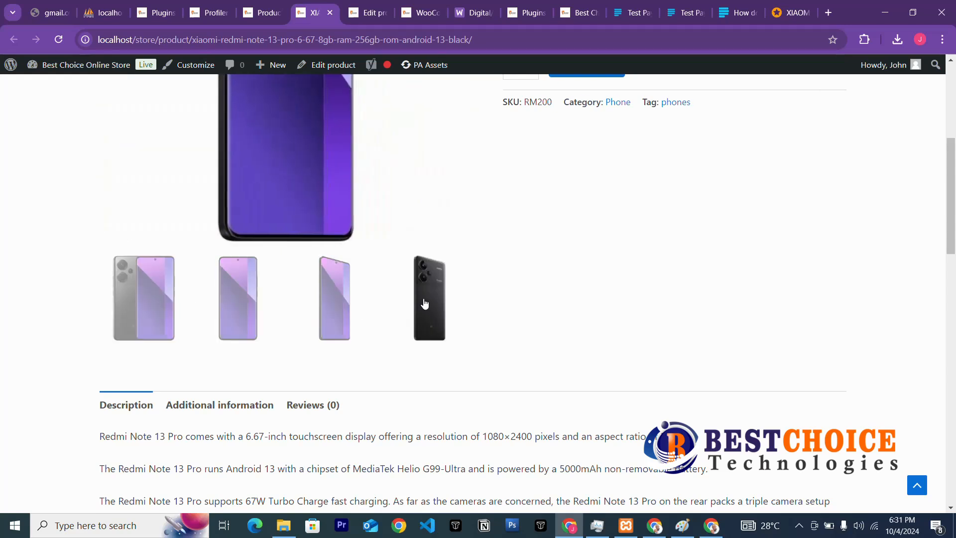
{"action": "left_click", "coordinate": [343, 319]}
{"action": "left_click", "coordinate": [247, 320]}
{"action": "left_click", "coordinate": [167, 316]}
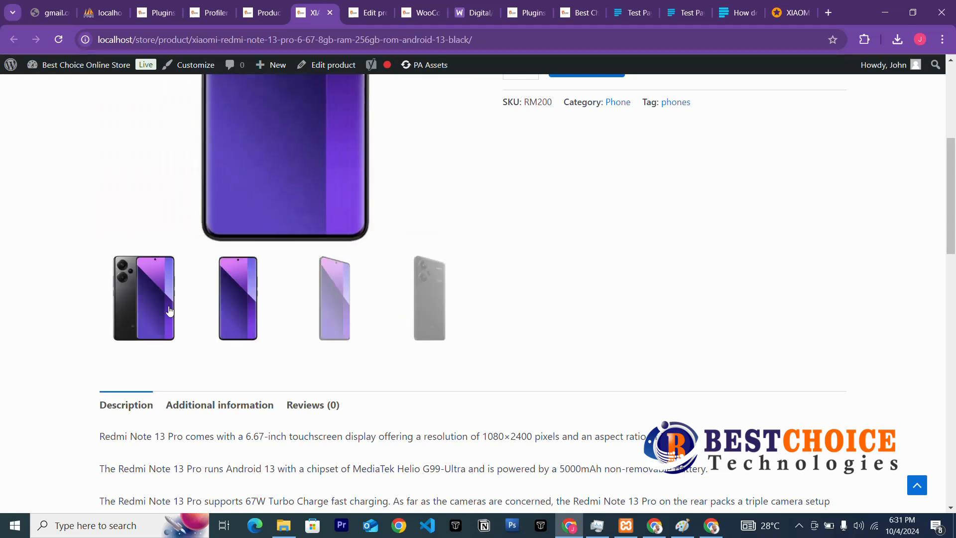
Scroll the product page, view more gallery photos, and go to the store's Shop page.
{"action": "scroll", "coordinate": [419, 303], "scroll_direction": "up", "scroll_amount": 3}
{"action": "scroll", "coordinate": [433, 301], "scroll_direction": "up", "scroll_amount": 3}
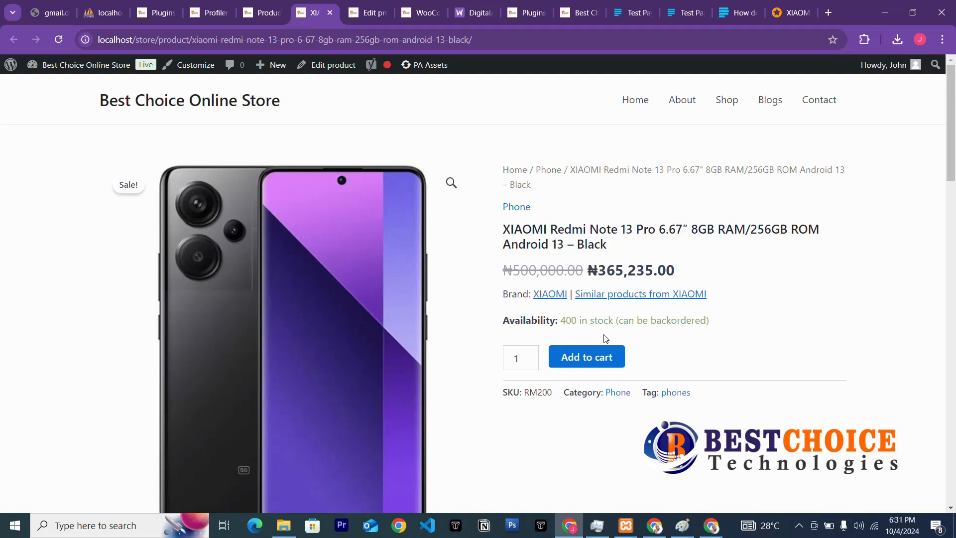
{"action": "scroll", "coordinate": [605, 338], "scroll_direction": "down", "scroll_amount": 8}
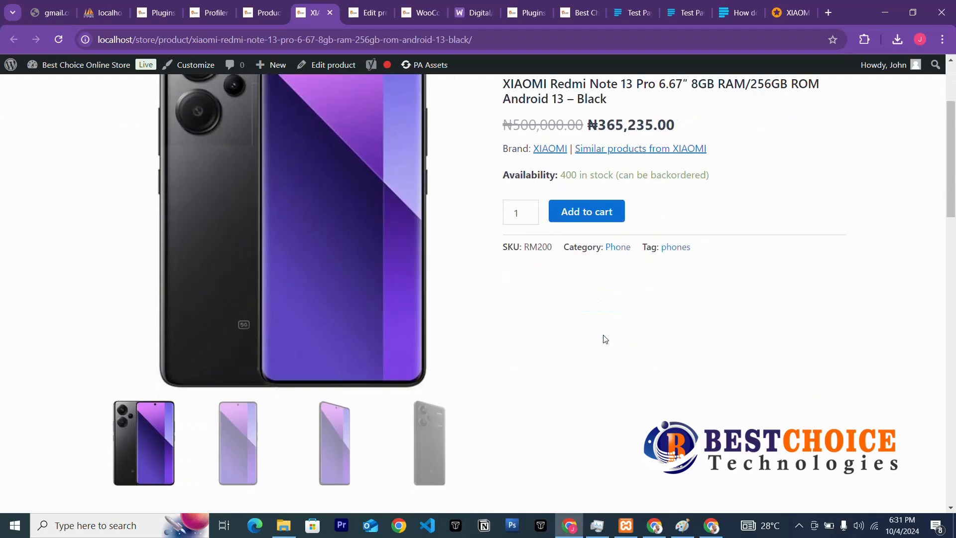
{"action": "scroll", "coordinate": [606, 339], "scroll_direction": "down", "scroll_amount": 15}
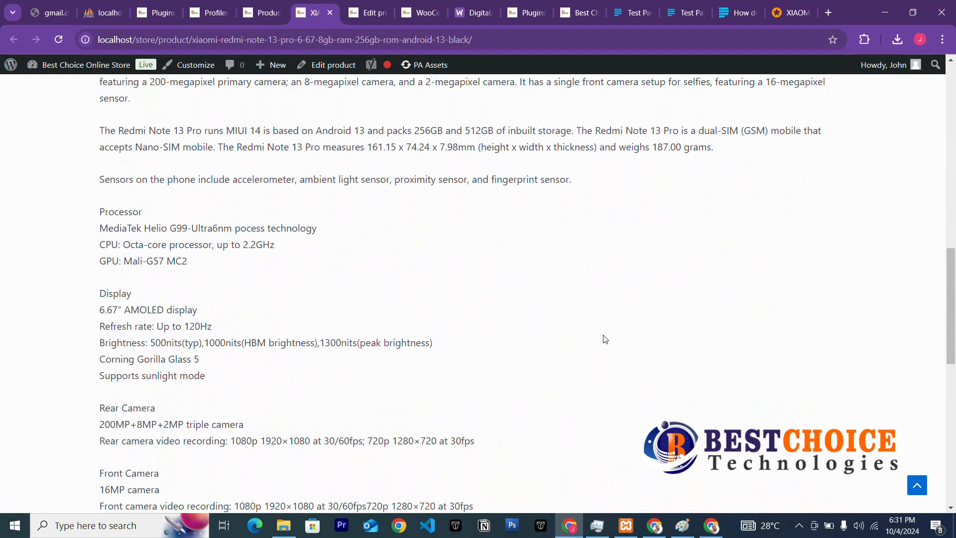
{"action": "scroll", "coordinate": [606, 339], "scroll_direction": "up", "scroll_amount": 20}
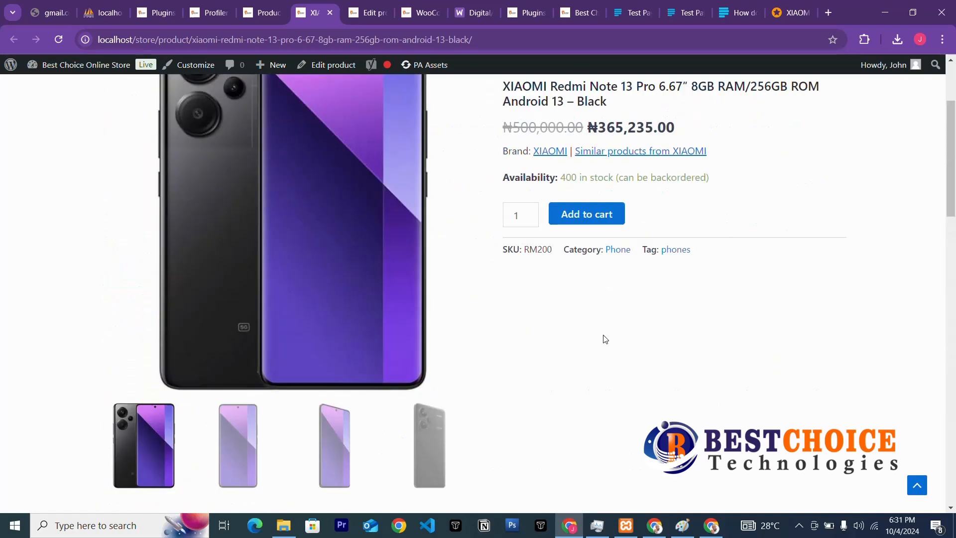
{"action": "scroll", "coordinate": [606, 339], "scroll_direction": "up", "scroll_amount": 3}
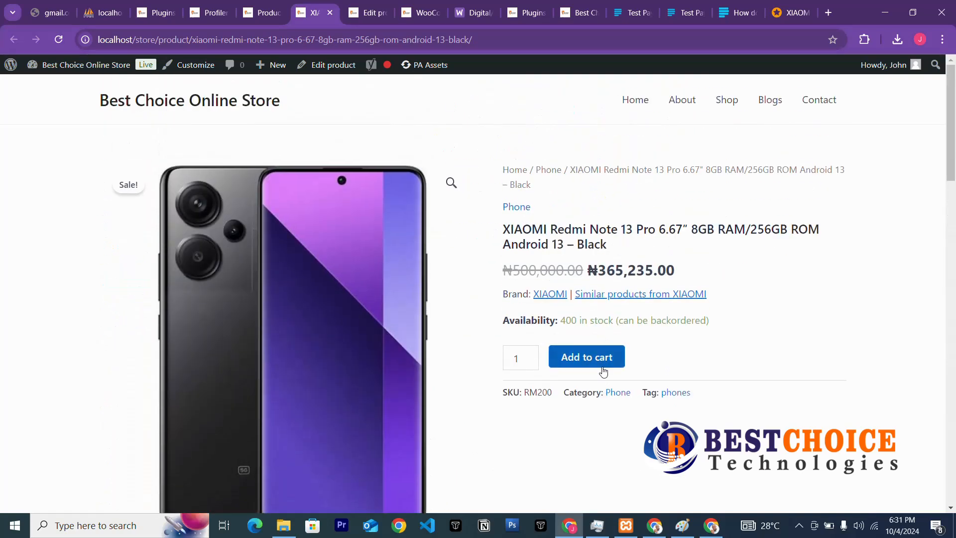
{"action": "scroll", "coordinate": [581, 413], "scroll_direction": "down", "scroll_amount": 3}
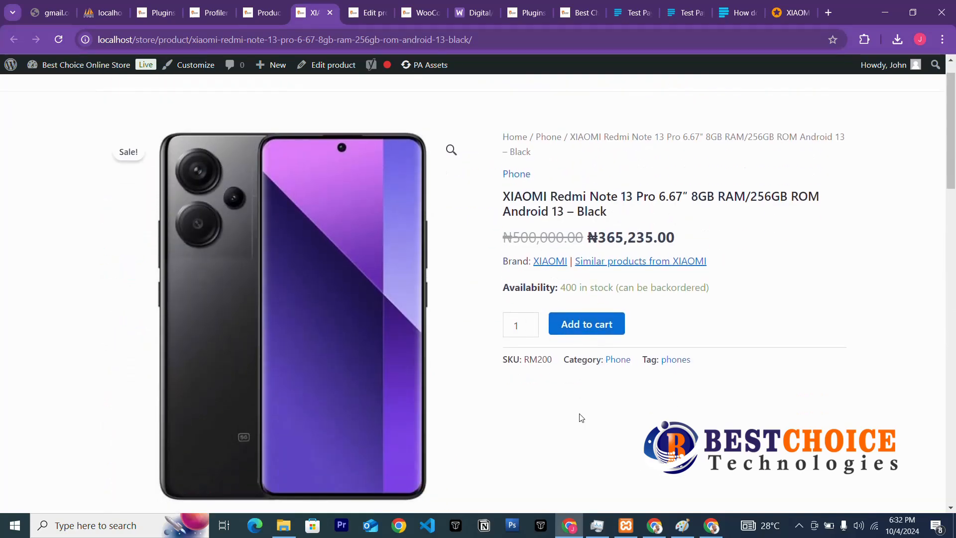
{"action": "scroll", "coordinate": [436, 319], "scroll_direction": "down", "scroll_amount": 3}
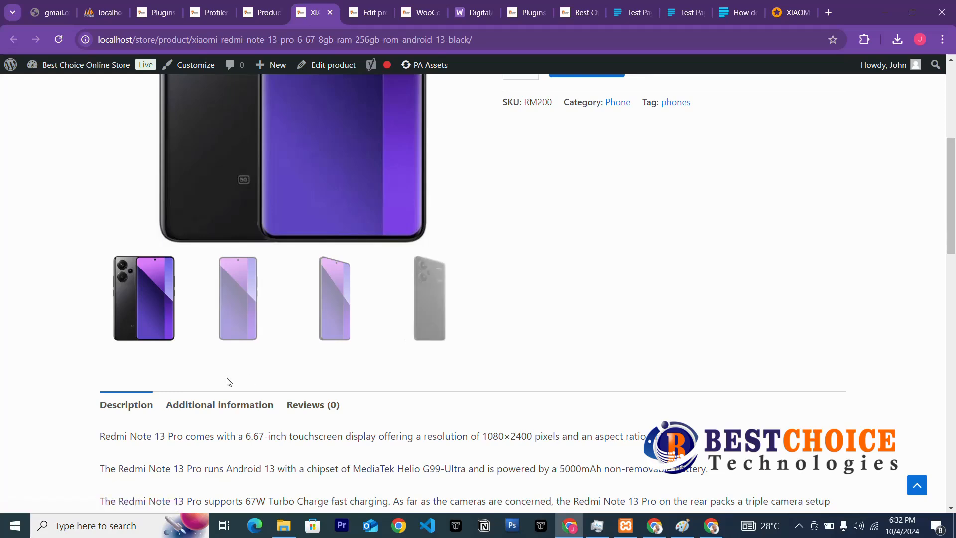
{"action": "left_click", "coordinate": [425, 305]}
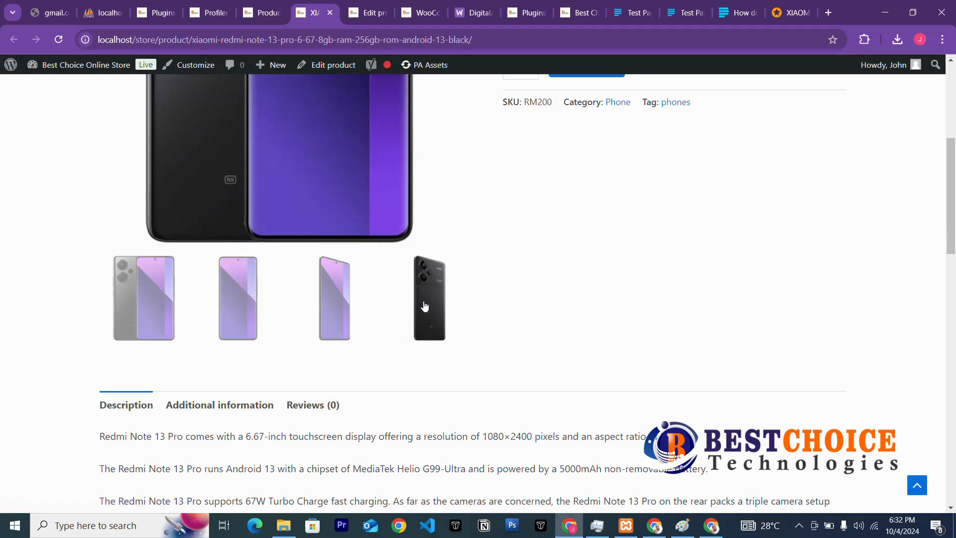
{"action": "left_click", "coordinate": [338, 317]}
{"action": "scroll", "coordinate": [433, 279], "scroll_direction": "up", "scroll_amount": 6}
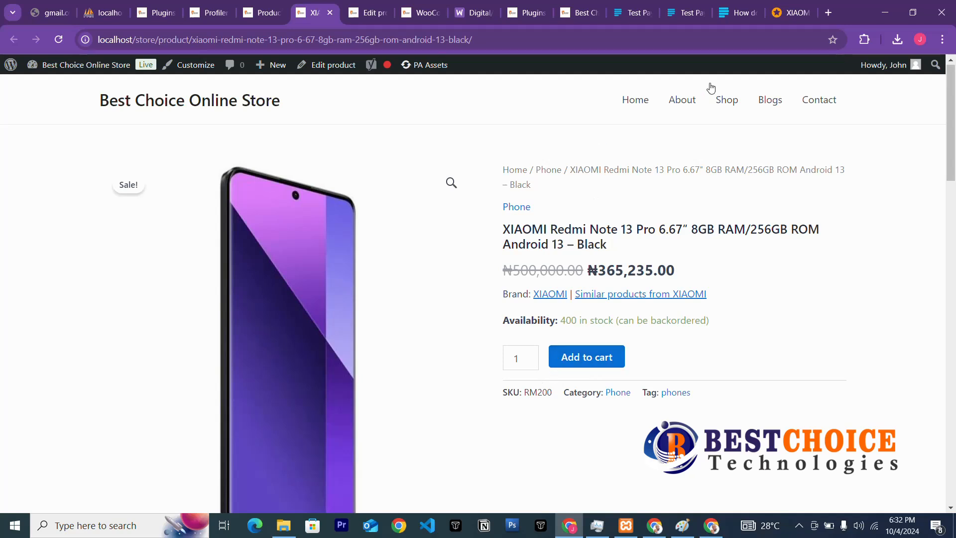
{"action": "left_click", "coordinate": [728, 105]}
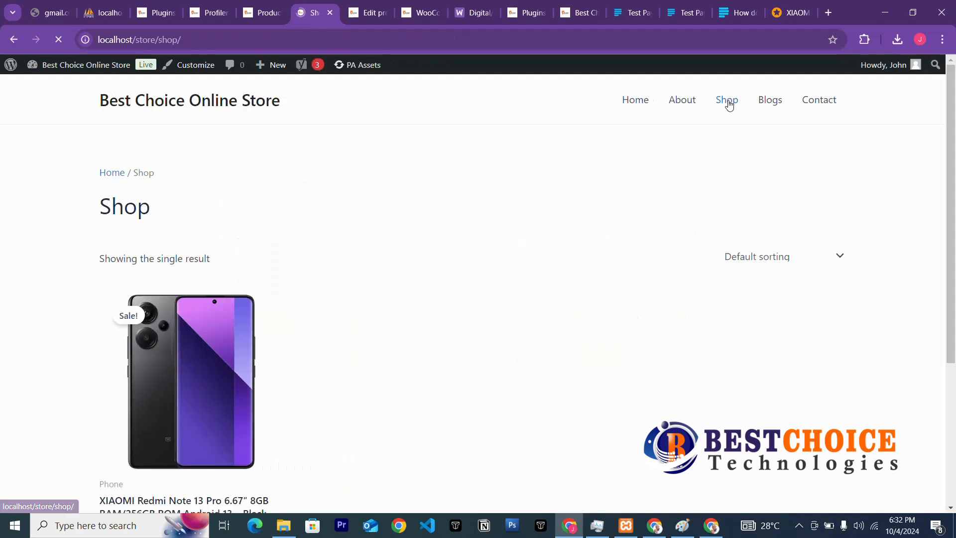
Scroll the Shop page's single-product listing, then return to the admin Products list tab.
{"action": "scroll", "coordinate": [384, 285], "scroll_direction": "down", "scroll_amount": 3}
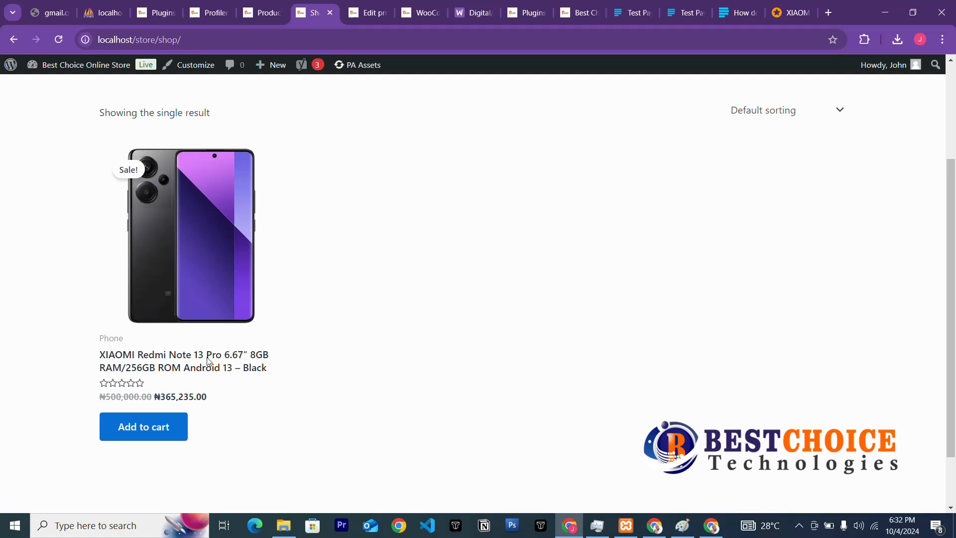
{"action": "scroll", "coordinate": [189, 363], "scroll_direction": "down", "scroll_amount": 2}
{"action": "scroll", "coordinate": [175, 378], "scroll_direction": "up", "scroll_amount": 3}
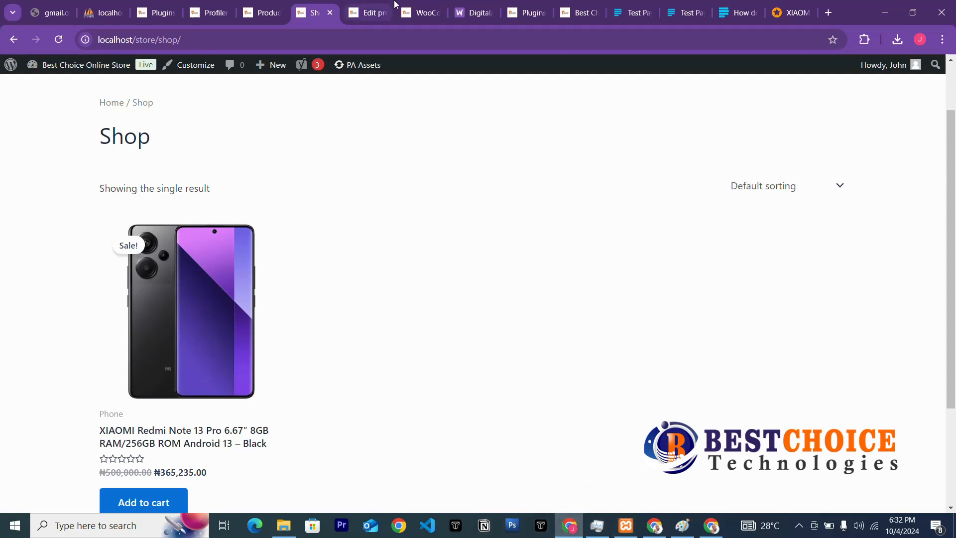
{"action": "left_click", "coordinate": [263, 12]}
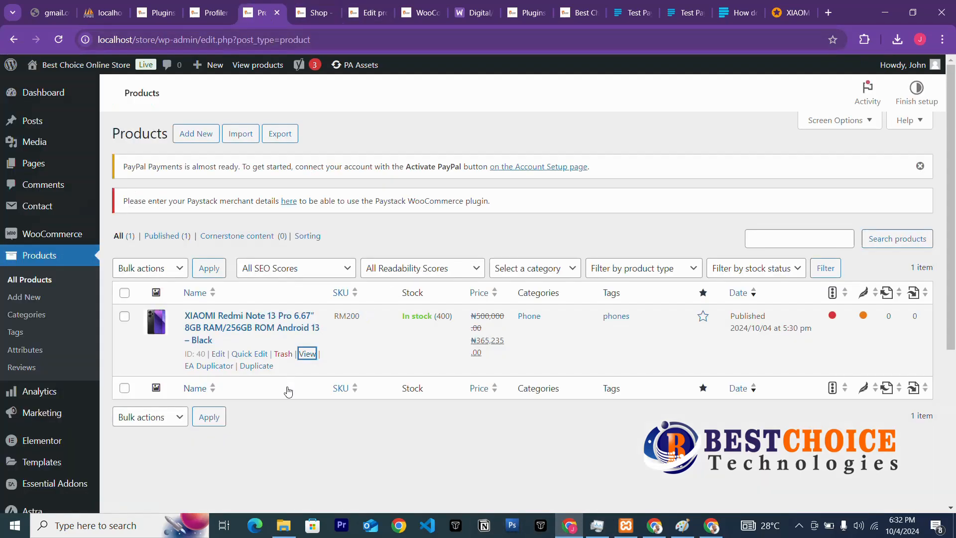
Duplicate the XIAOMI Redmi Note 13 Pro and bring up the draft copy's edit page.
{"action": "left_click", "coordinate": [262, 367]}
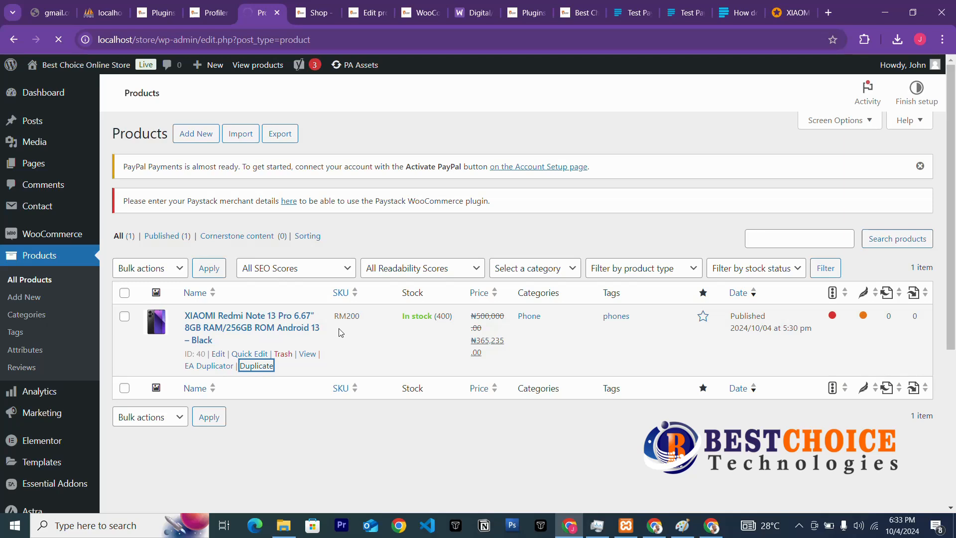
{"action": "left_click", "coordinate": [319, 14]}
{"action": "scroll", "coordinate": [286, 192], "scroll_direction": "down", "scroll_amount": 2}
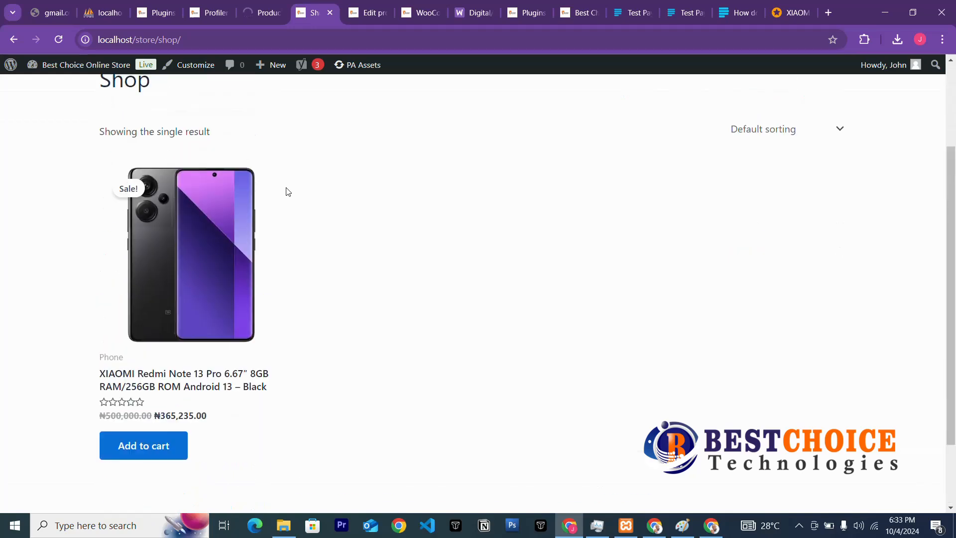
{"action": "scroll", "coordinate": [286, 192], "scroll_direction": "up", "scroll_amount": 2}
{"action": "left_click", "coordinate": [261, 13]}
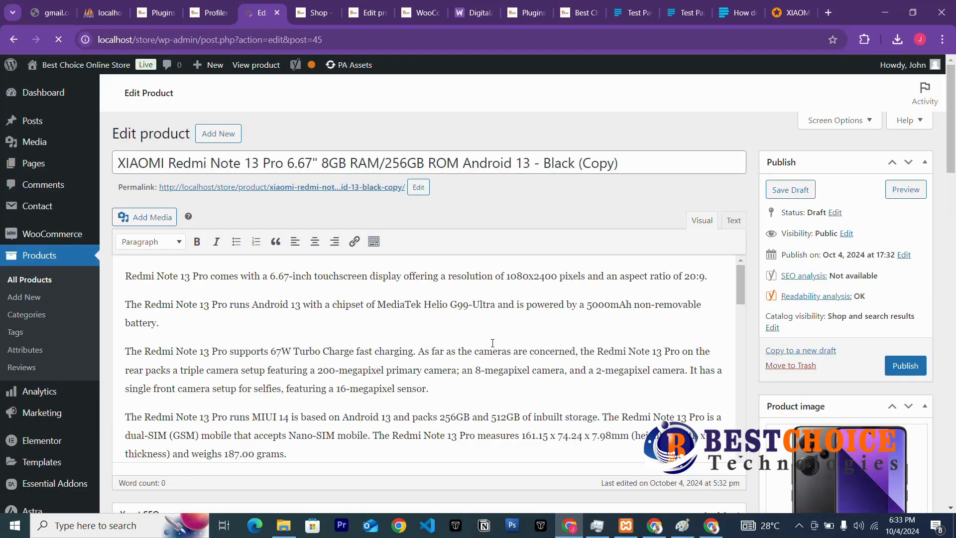
Show the draft copy's Attributes, holding the color attribute, and add a blank new attribute.
{"action": "scroll", "coordinate": [684, 377], "scroll_direction": "down", "scroll_amount": 13}
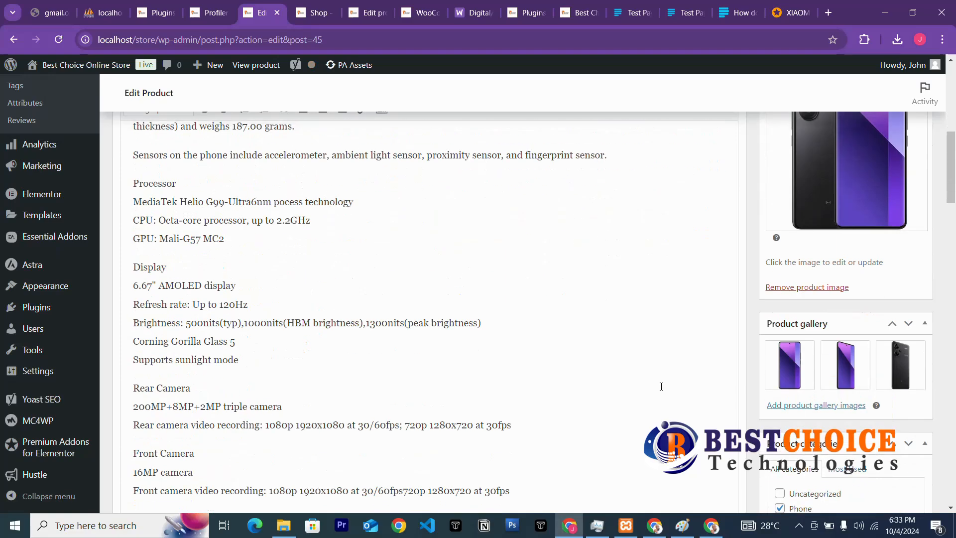
{"action": "scroll", "coordinate": [661, 386], "scroll_direction": "down", "scroll_amount": 15}
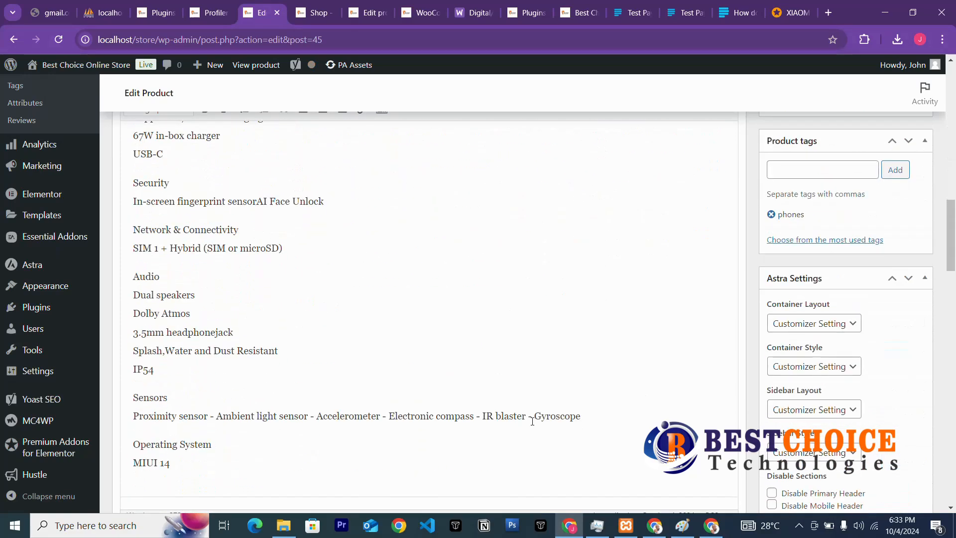
{"action": "scroll", "coordinate": [478, 413], "scroll_direction": "down", "scroll_amount": 12}
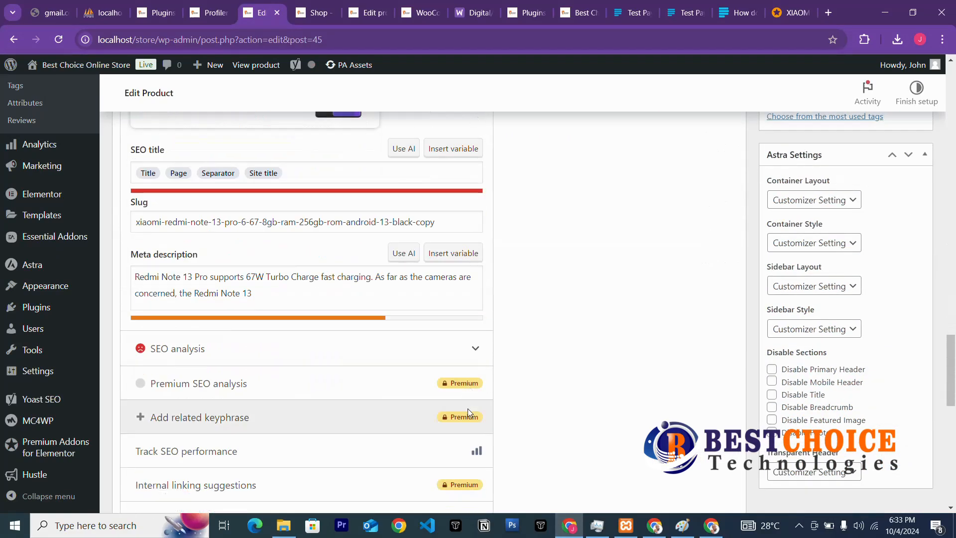
{"action": "scroll", "coordinate": [469, 412], "scroll_direction": "up", "scroll_amount": 18}
{"action": "scroll", "coordinate": [470, 412], "scroll_direction": "up", "scroll_amount": 20}
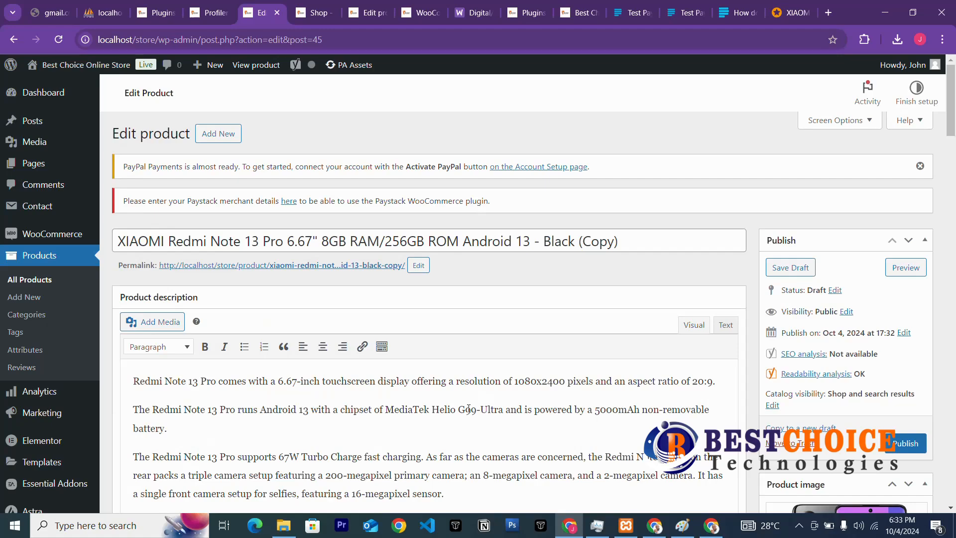
{"action": "scroll", "coordinate": [469, 408], "scroll_direction": "down", "scroll_amount": 20}
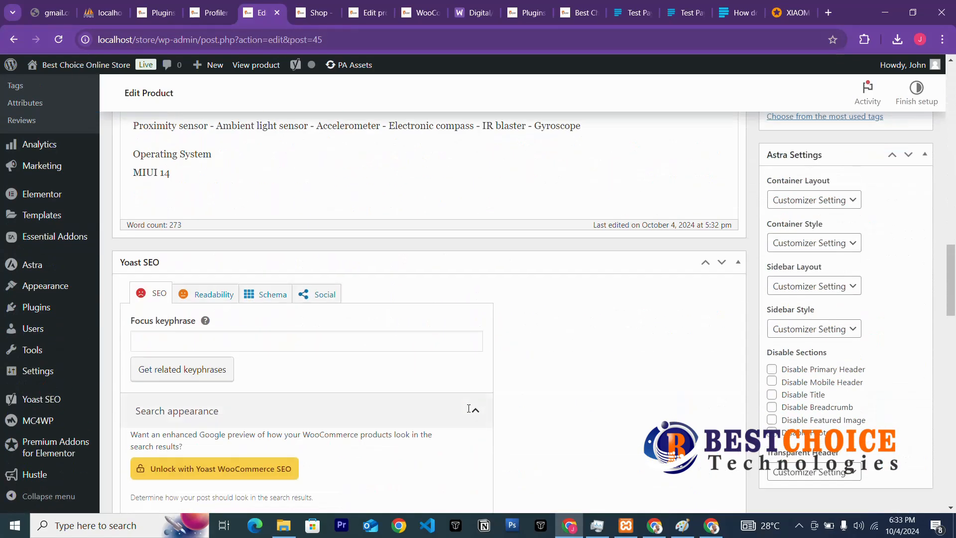
{"action": "scroll", "coordinate": [469, 413], "scroll_direction": "down", "scroll_amount": 15}
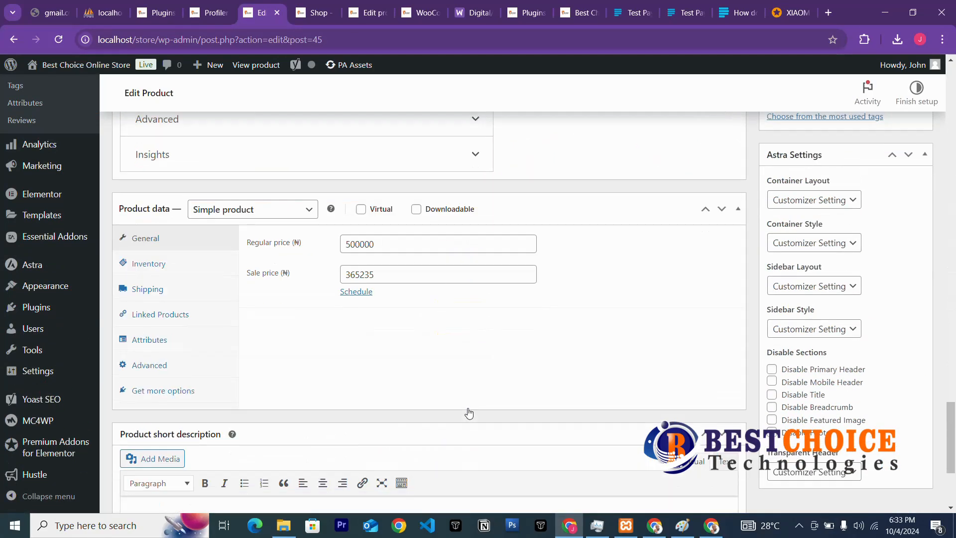
{"action": "left_click", "coordinate": [158, 343]}
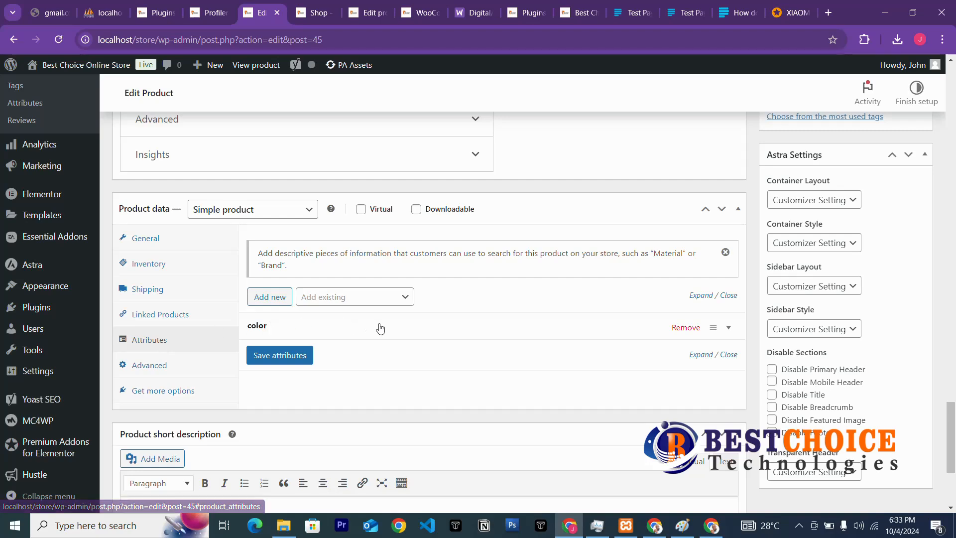
{"action": "scroll", "coordinate": [406, 329], "scroll_direction": "up", "scroll_amount": 3}
{"action": "scroll", "coordinate": [406, 328], "scroll_direction": "down", "scroll_amount": 3}
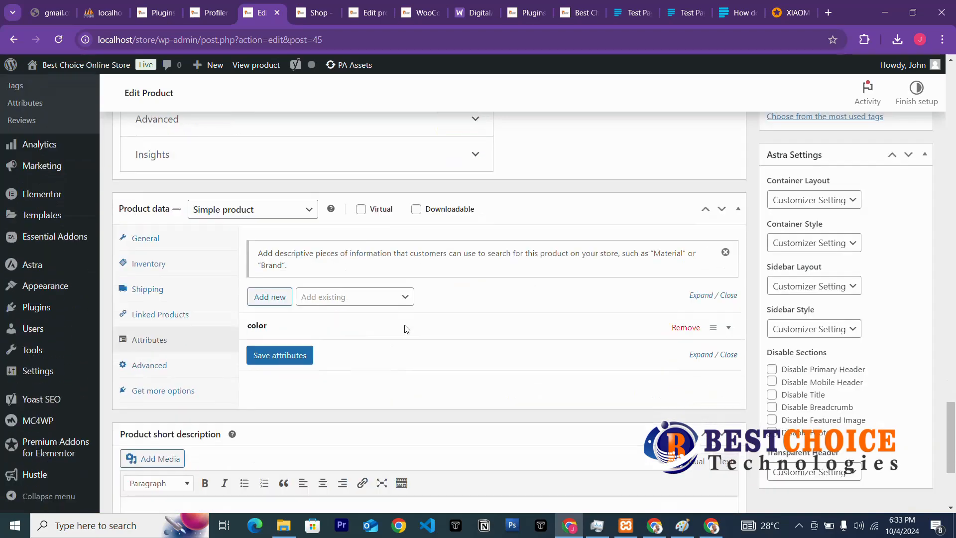
{"action": "left_click", "coordinate": [285, 300]}
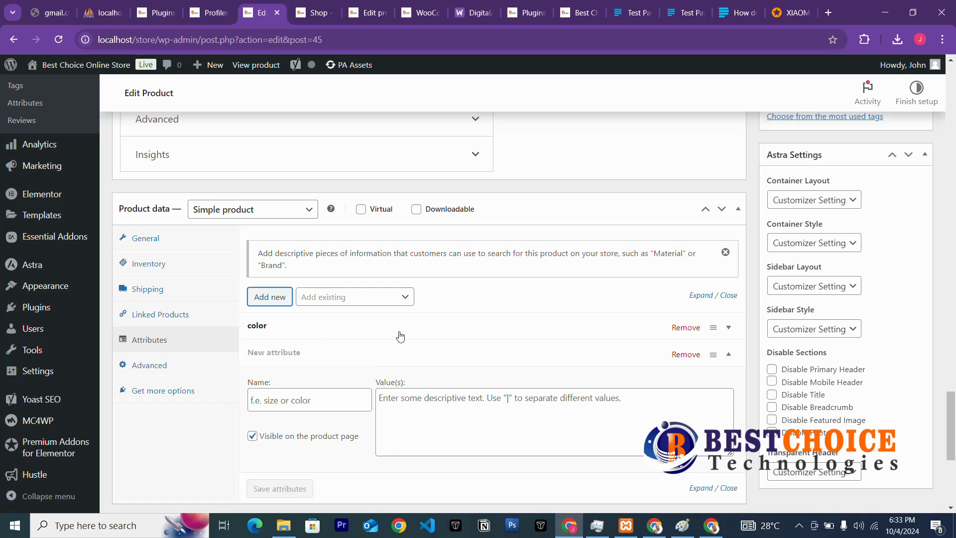
Expand the color attribute to check its Blue | Black | Gray values.
{"action": "left_click", "coordinate": [261, 327]}
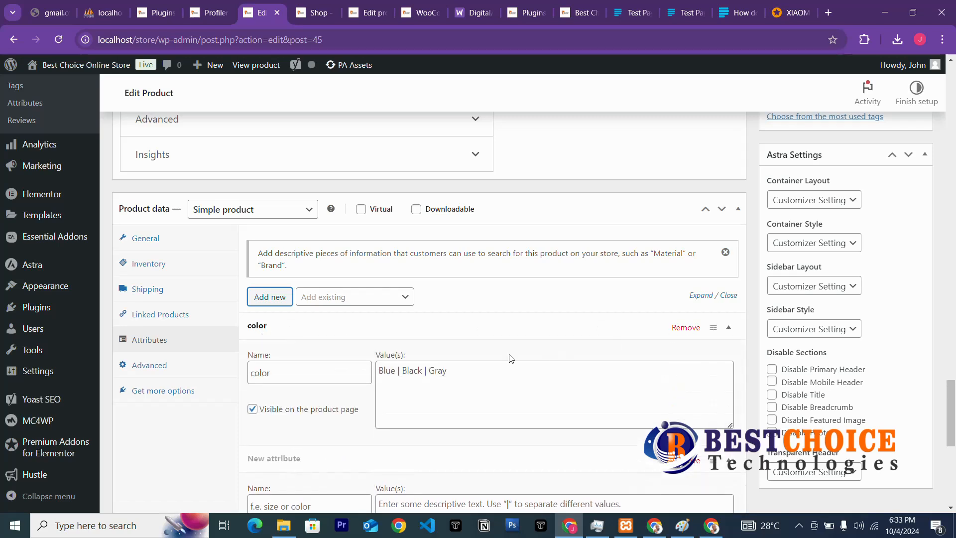
{"action": "scroll", "coordinate": [359, 367], "scroll_direction": "down", "scroll_amount": 3}
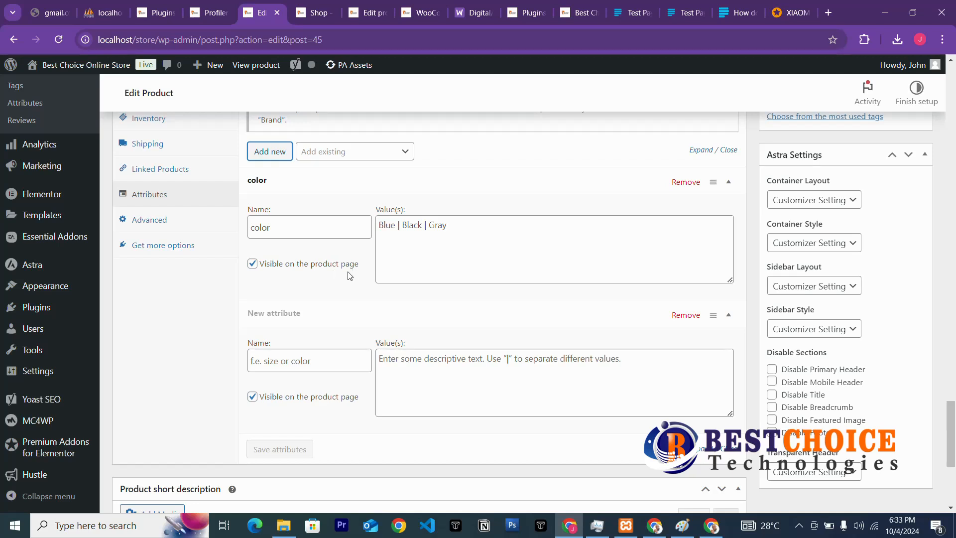
{"action": "left_click", "coordinate": [253, 264]}
Add a 'size' attribute with value L and save the attributes.
{"action": "left_click", "coordinate": [270, 365]}
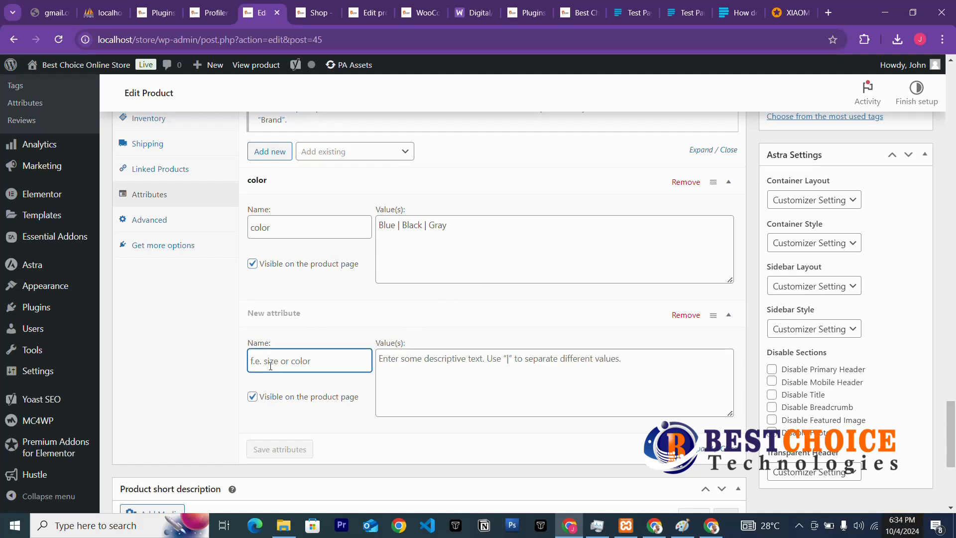
{"action": "type", "text": "Cl"}
{"action": "key", "text": "BackSpace"}
{"action": "key", "text": "BackSpace"}
{"action": "key", "text": "BackSpace"}
{"action": "type", "text": "s"}
{"action": "left_click", "coordinate": [427, 361]}
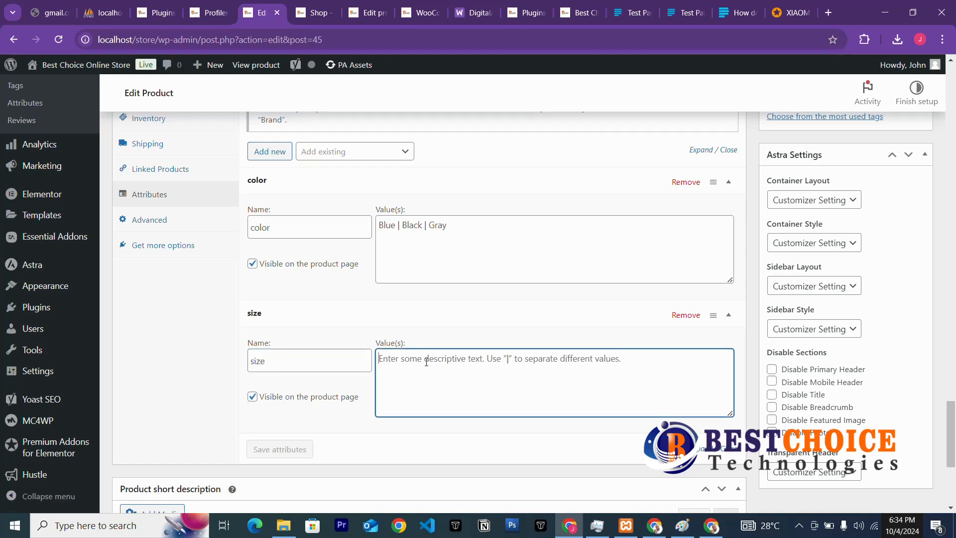
{"action": "type", "text": "L"}
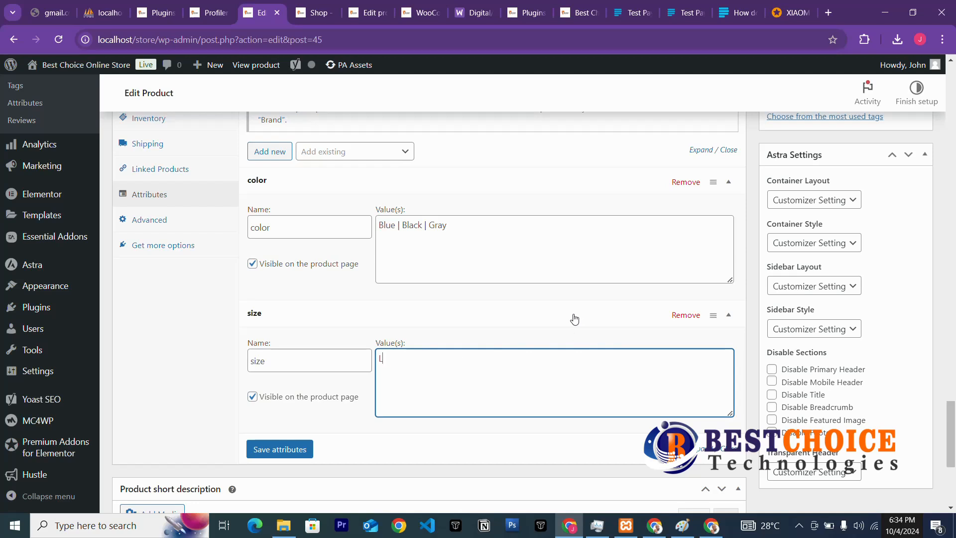
{"action": "left_click", "coordinate": [282, 452]}
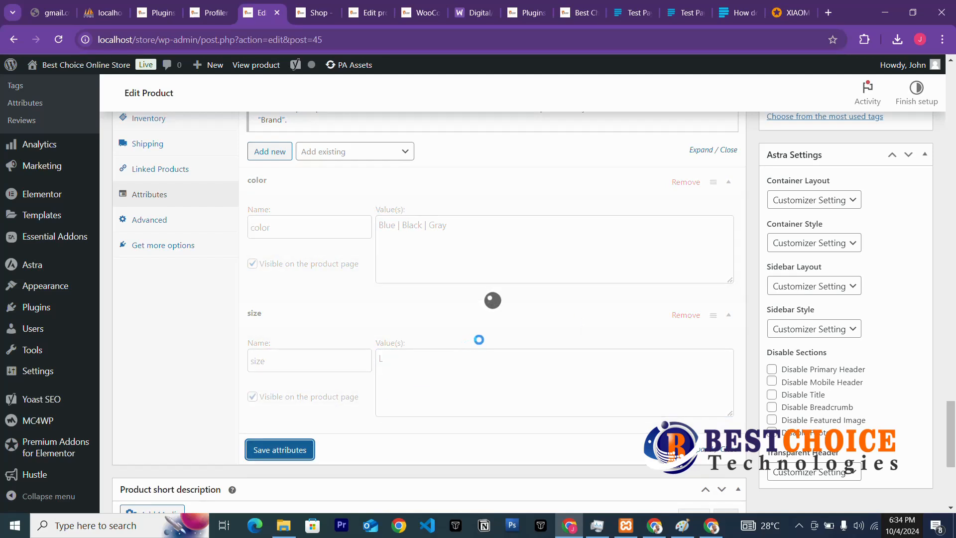
Strip '- Black (Copy)' from the duplicate's title, leaving XIAOMI Redmi Note 13 Pro 6.67" 8GB RAM/256GB ROM Android 13, and publish.
{"action": "scroll", "coordinate": [685, 246], "scroll_direction": "up", "scroll_amount": 20}
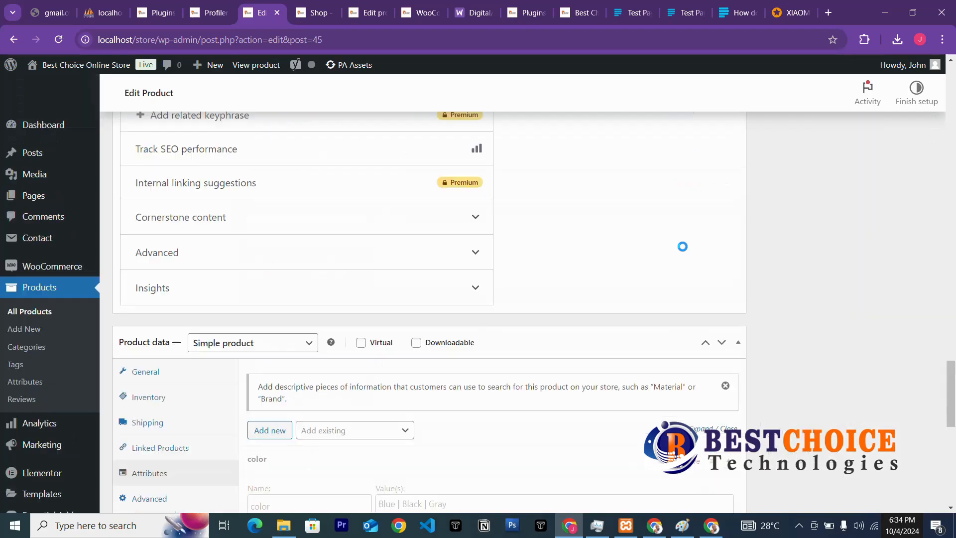
{"action": "scroll", "coordinate": [239, 337], "scroll_direction": "down", "scroll_amount": 3}
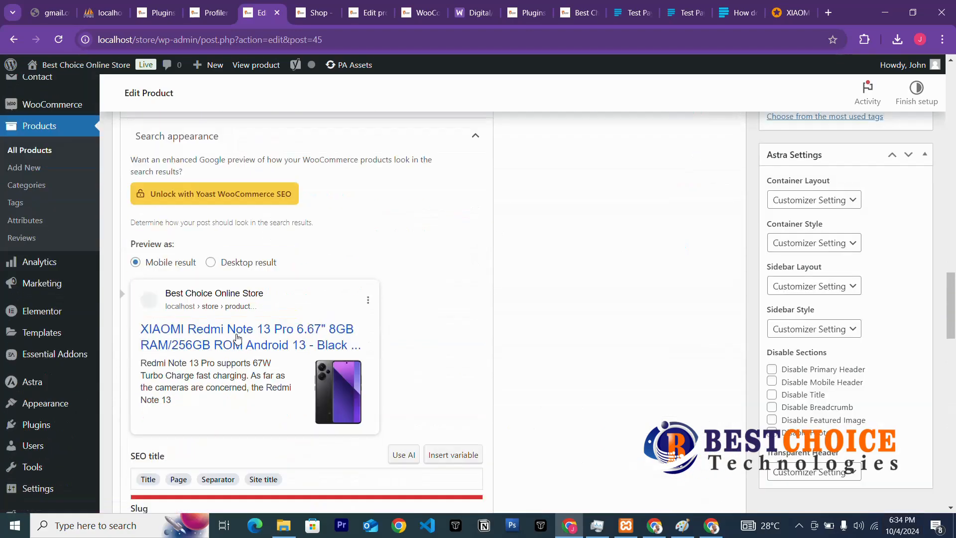
{"action": "scroll", "coordinate": [242, 332], "scroll_direction": "up", "scroll_amount": 12}
{"action": "scroll", "coordinate": [265, 296], "scroll_direction": "up", "scroll_amount": 10}
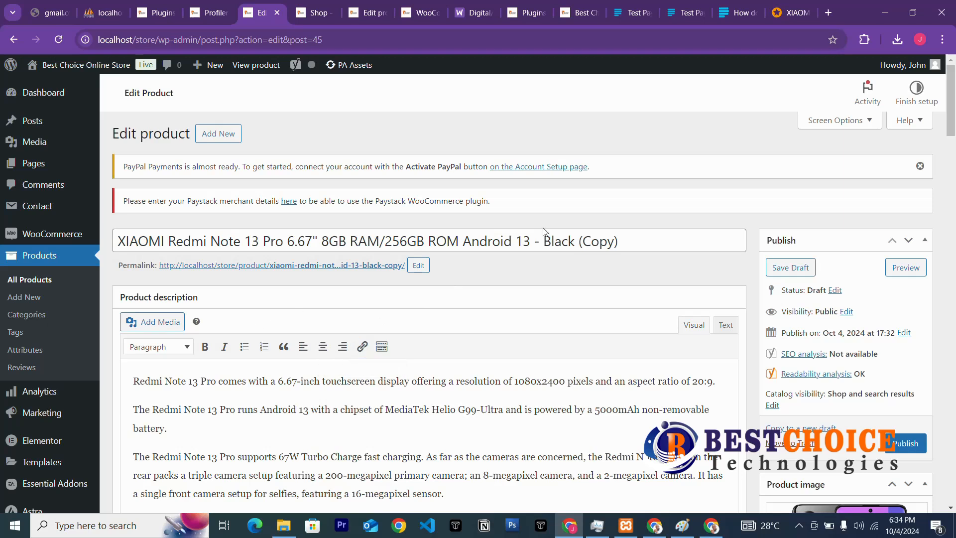
{"action": "left_click", "coordinate": [628, 243]}
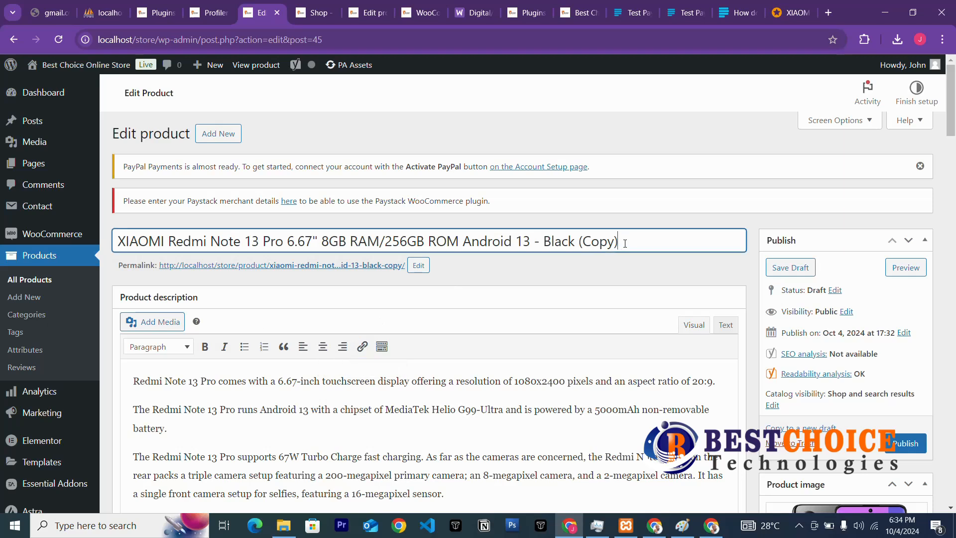
{"action": "key", "text": "BackSpace"}
{"action": "key", "text": "BackSpace"}
{"action": "key", "text": "BackSpace"}
{"action": "key", "text": "BackSpace"}
{"action": "key", "text": "BackSpace"}
{"action": "key", "text": "BackSpace"}
{"action": "key", "text": "BackSpace"}
{"action": "key", "text": "BackSpace"}
{"action": "left_click", "coordinate": [903, 447]}
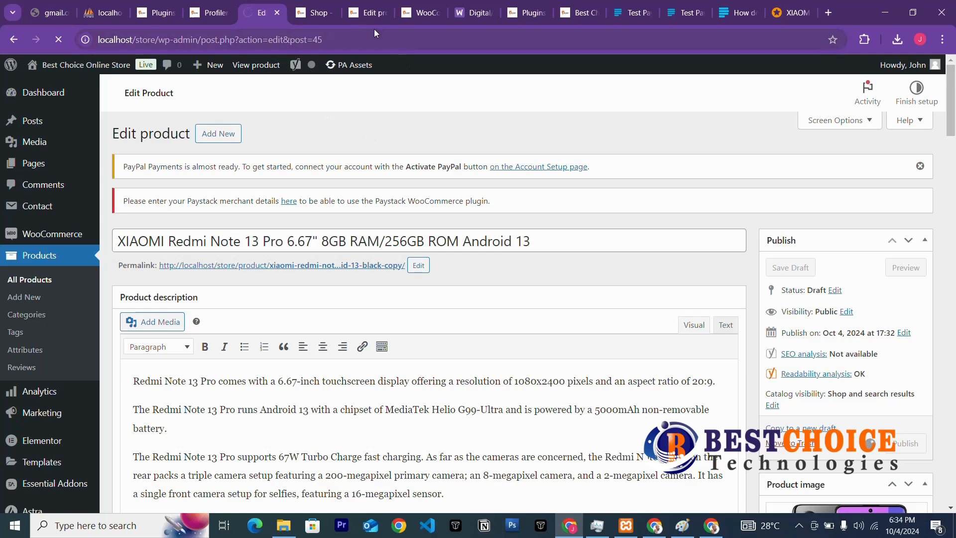
Reload the storefront Shop page so the newly published XIAOMI phone appears.
{"action": "left_click", "coordinate": [306, 14]}
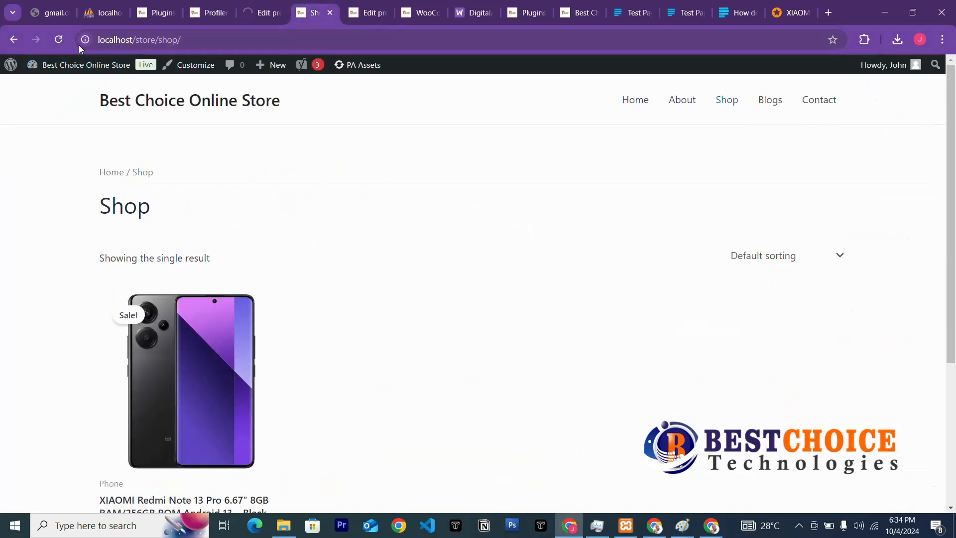
{"action": "left_click", "coordinate": [50, 38]}
{"action": "left_click", "coordinate": [262, 13]}
{"action": "left_click", "coordinate": [314, 15]}
{"action": "left_click", "coordinate": [264, 17]}
{"action": "left_click", "coordinate": [314, 13]}
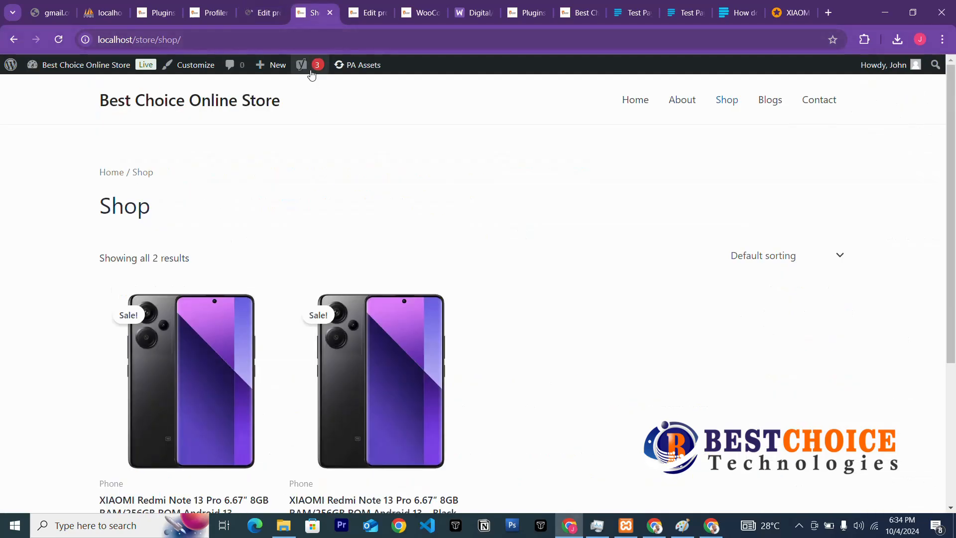
Add both the Black and the Android 13 Redmi Note 13 Pro models to the cart.
{"action": "scroll", "coordinate": [376, 256], "scroll_direction": "down", "scroll_amount": 4}
{"action": "scroll", "coordinate": [376, 256], "scroll_direction": "up", "scroll_amount": 3}
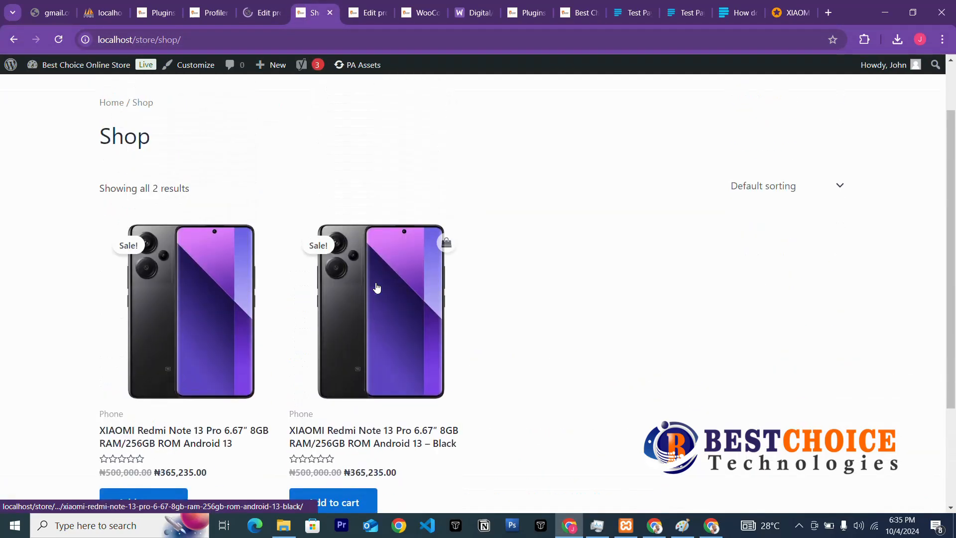
{"action": "scroll", "coordinate": [375, 284], "scroll_direction": "down", "scroll_amount": 3}
{"action": "left_click", "coordinate": [335, 356]}
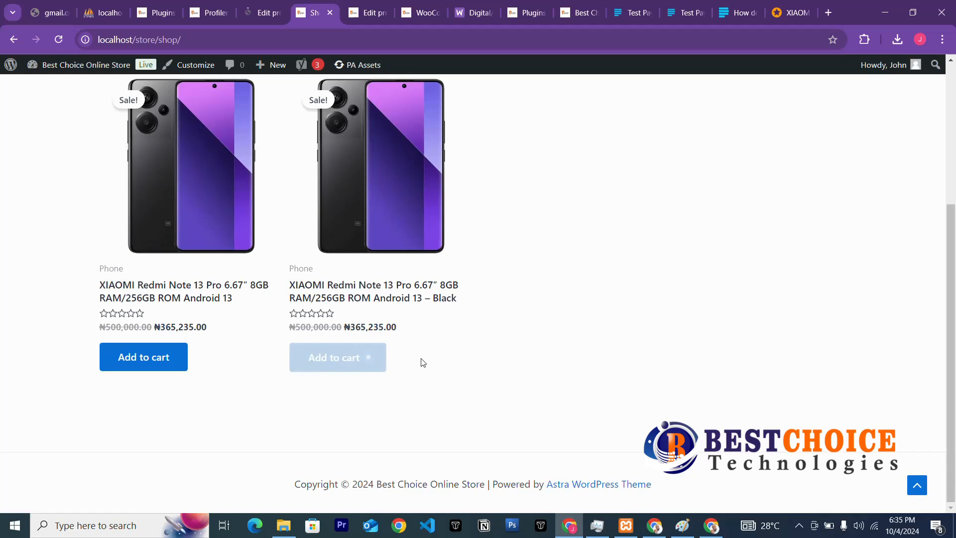
{"action": "scroll", "coordinate": [418, 364], "scroll_direction": "up", "scroll_amount": 3}
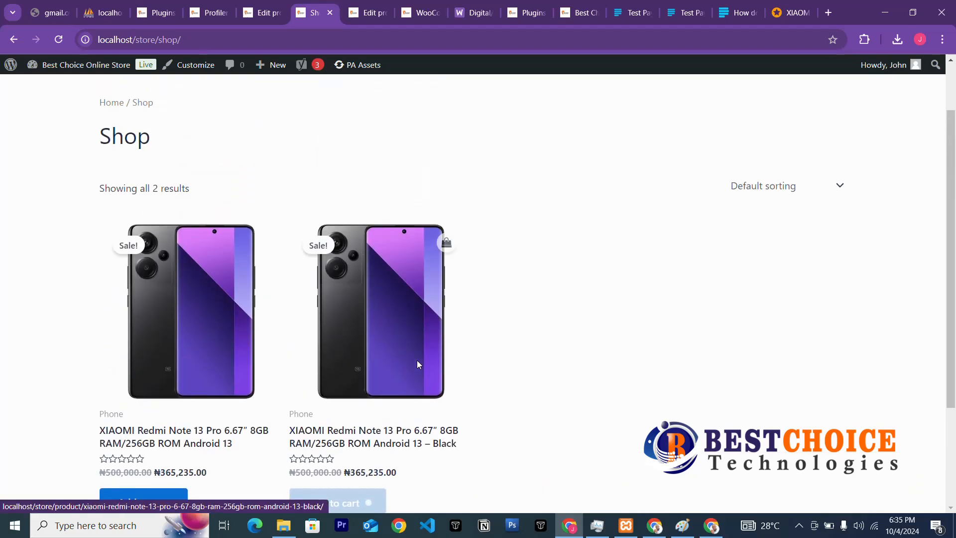
{"action": "scroll", "coordinate": [417, 363], "scroll_direction": "down", "scroll_amount": 3}
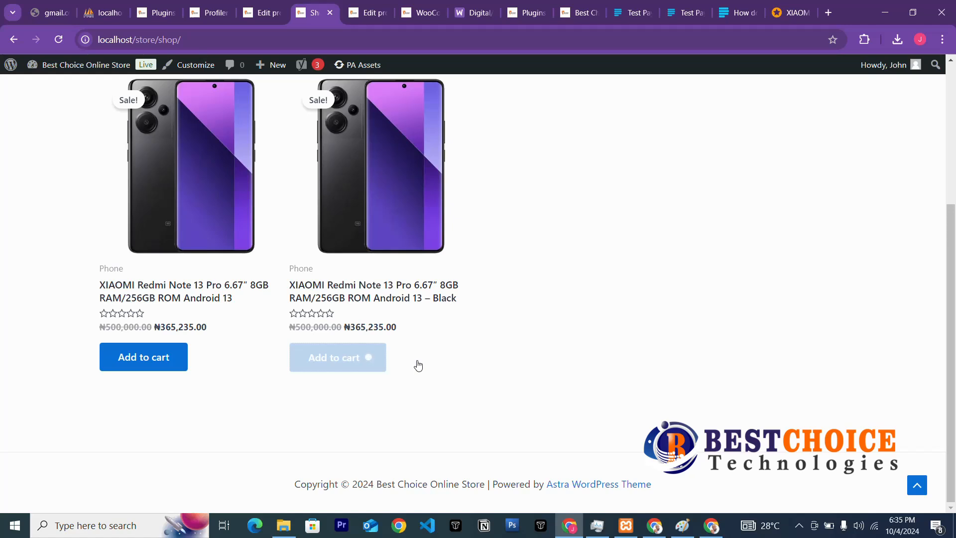
{"action": "scroll", "coordinate": [418, 363], "scroll_direction": "up", "scroll_amount": 3}
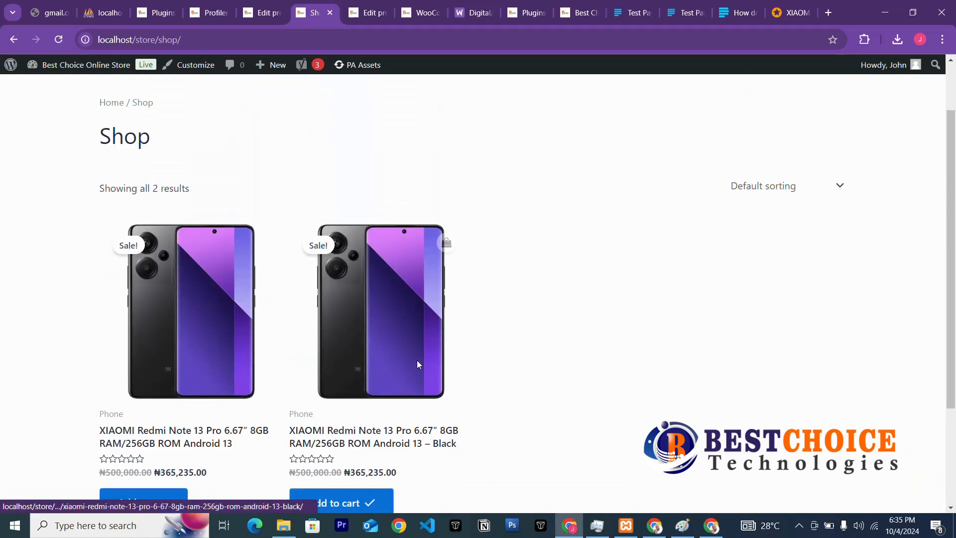
{"action": "scroll", "coordinate": [413, 366], "scroll_direction": "down", "scroll_amount": 3}
{"action": "left_click", "coordinate": [150, 357]}
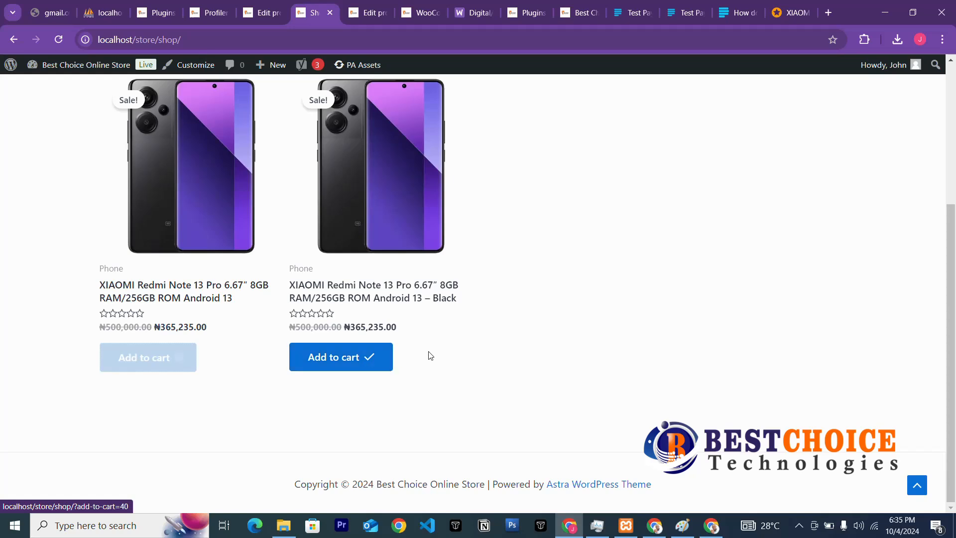
Open the Black model's product page, priced ₦365,235.00 with 400 in stock.
{"action": "scroll", "coordinate": [431, 351], "scroll_direction": "up", "scroll_amount": 3}
{"action": "scroll", "coordinate": [431, 351], "scroll_direction": "up", "scroll_amount": 2}
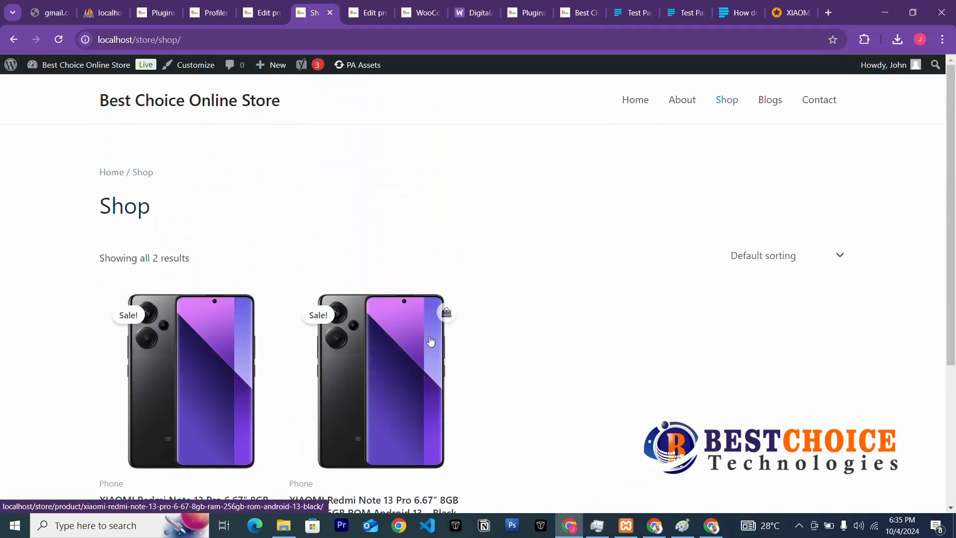
{"action": "scroll", "coordinate": [547, 391], "scroll_direction": "down", "scroll_amount": 4}
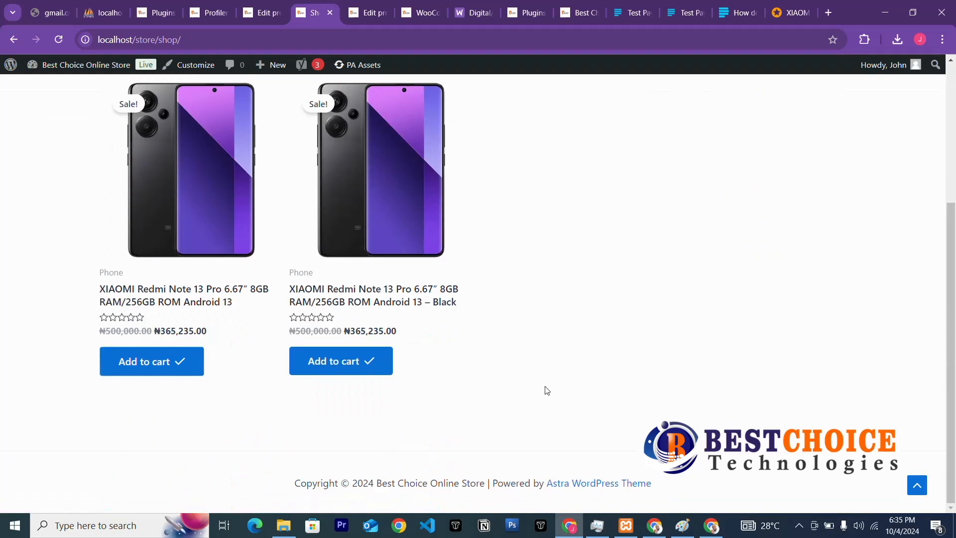
{"action": "scroll", "coordinate": [451, 417], "scroll_direction": "up", "scroll_amount": 4}
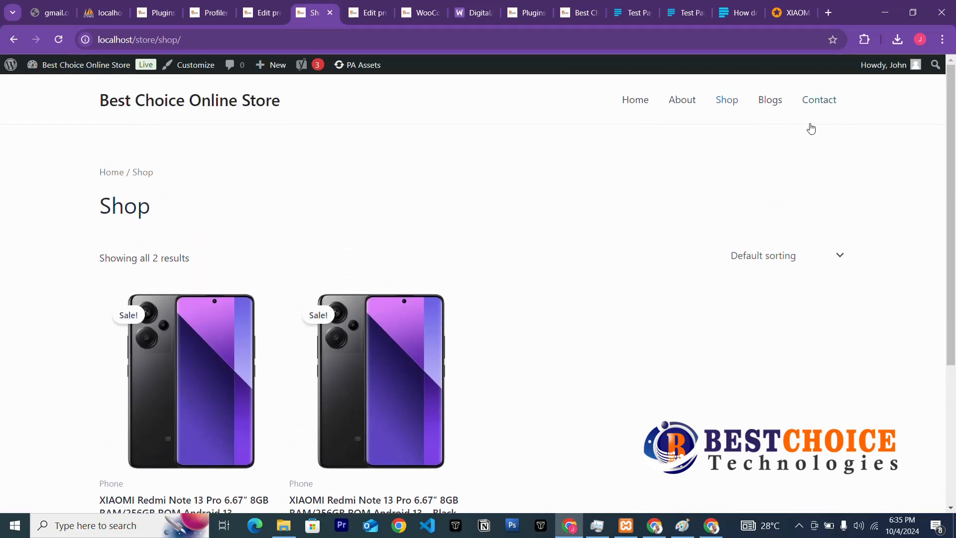
{"action": "scroll", "coordinate": [471, 411], "scroll_direction": "down", "scroll_amount": 2}
{"action": "scroll", "coordinate": [471, 410], "scroll_direction": "down", "scroll_amount": 1}
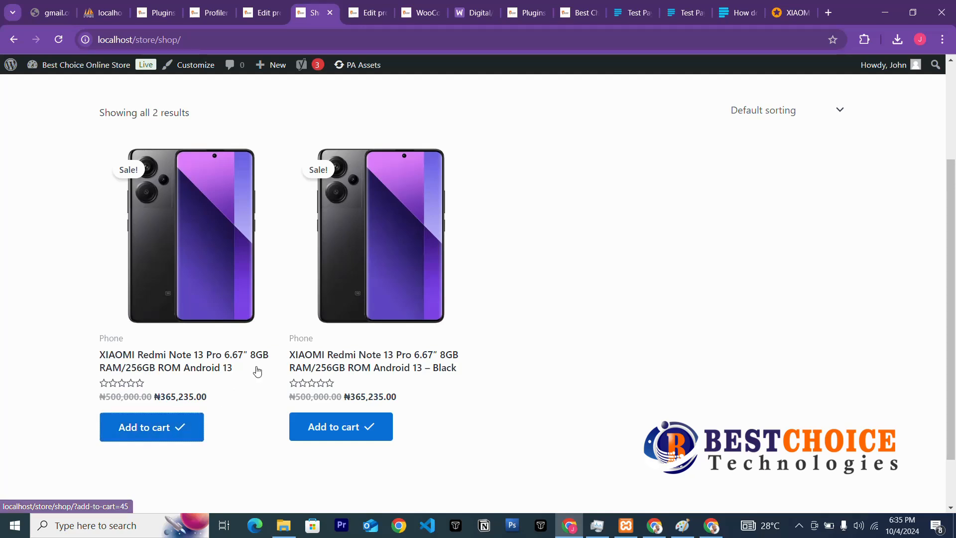
{"action": "left_click", "coordinate": [352, 355]}
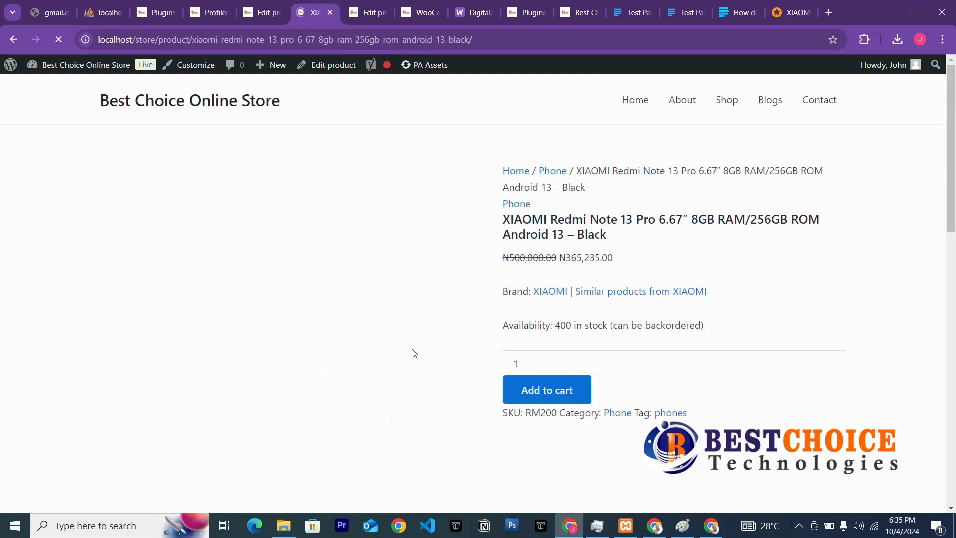
Add a second Black Redmi Note 13 Pro to the cart from its product page.
{"action": "left_click", "coordinate": [588, 360]}
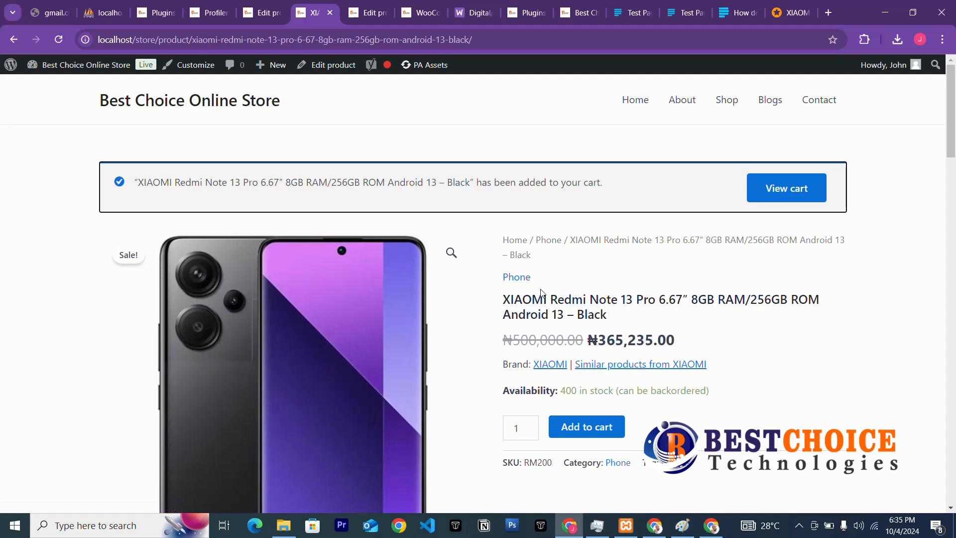
{"action": "scroll", "coordinate": [563, 252], "scroll_direction": "down", "scroll_amount": 3}
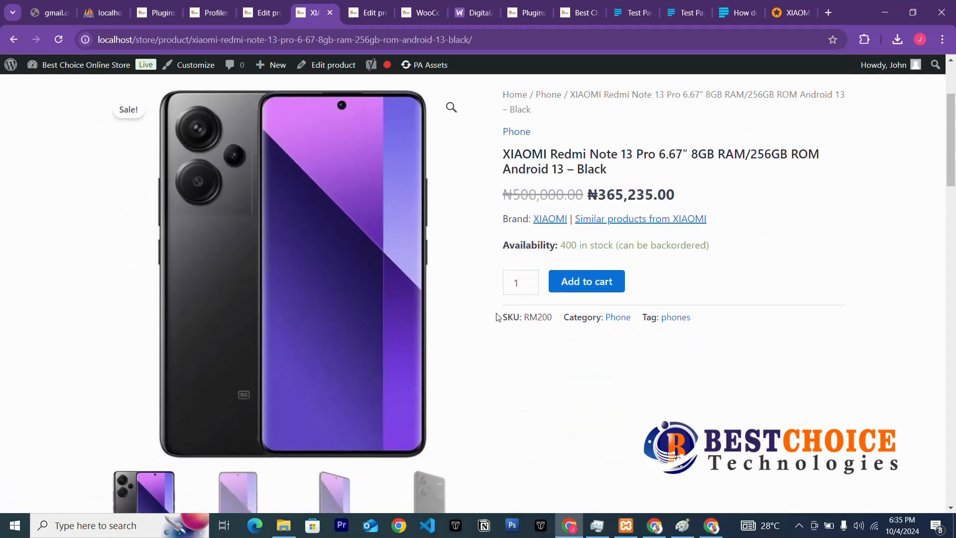
{"action": "scroll", "coordinate": [554, 276], "scroll_direction": "down", "scroll_amount": 3}
{"action": "scroll", "coordinate": [554, 276], "scroll_direction": "down", "scroll_amount": 15}
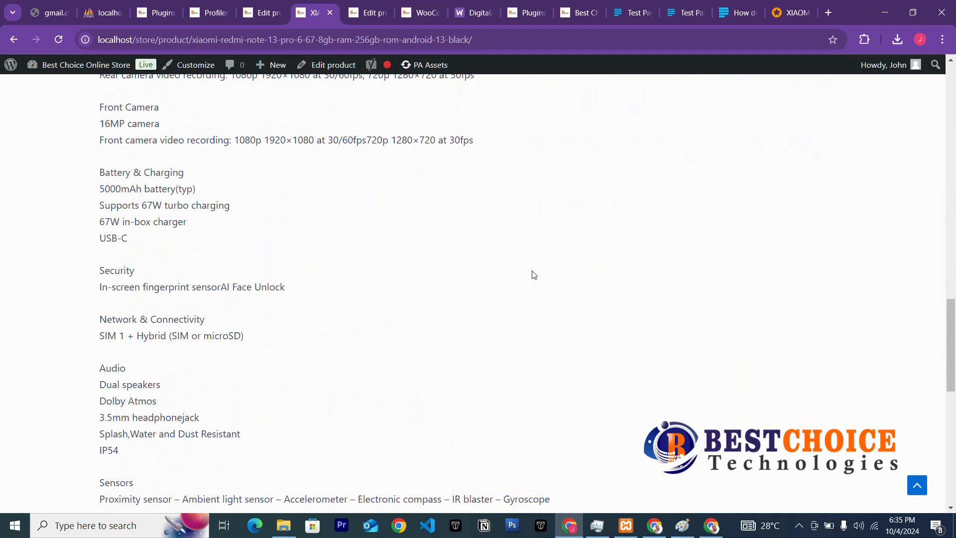
{"action": "scroll", "coordinate": [534, 274], "scroll_direction": "up", "scroll_amount": 13}
{"action": "scroll", "coordinate": [532, 274], "scroll_direction": "down", "scroll_amount": 15}
{"action": "scroll", "coordinate": [532, 274], "scroll_direction": "up", "scroll_amount": 5}
{"action": "scroll", "coordinate": [458, 302], "scroll_direction": "down", "scroll_amount": 5}
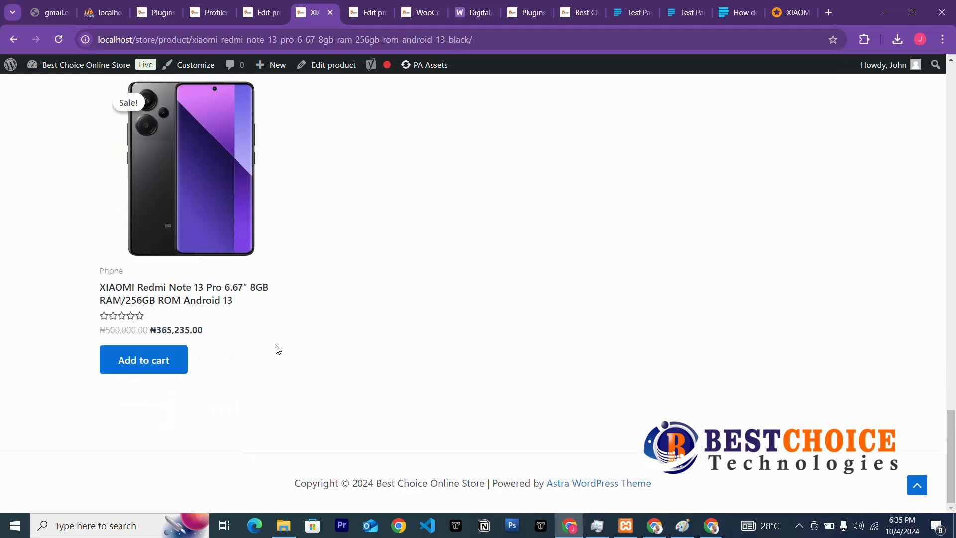
Add another Android 13 phone from related products and view the cart, subtotal ₦1,460,940.00.
{"action": "left_click", "coordinate": [146, 372]}
{"action": "scroll", "coordinate": [536, 244], "scroll_direction": "up", "scroll_amount": 10}
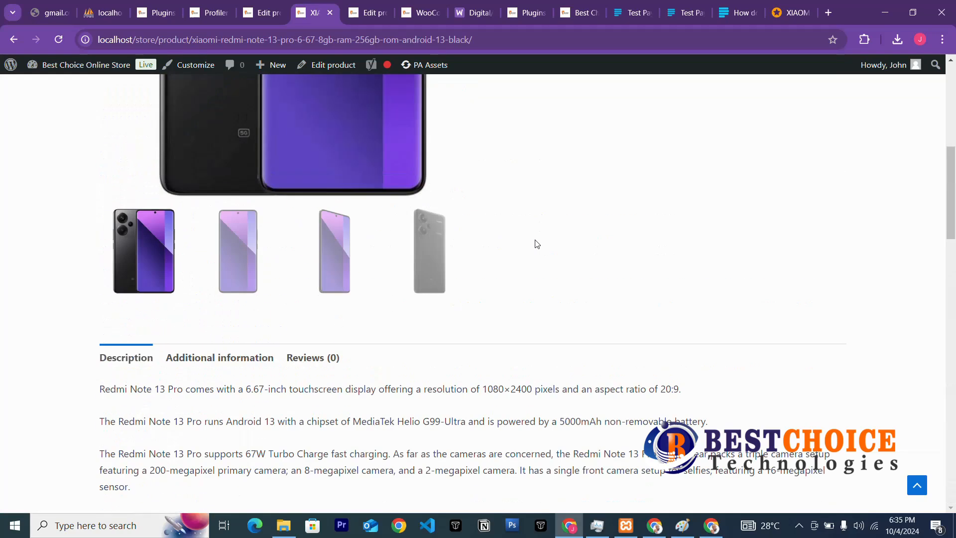
{"action": "scroll", "coordinate": [536, 246], "scroll_direction": "up", "scroll_amount": 8}
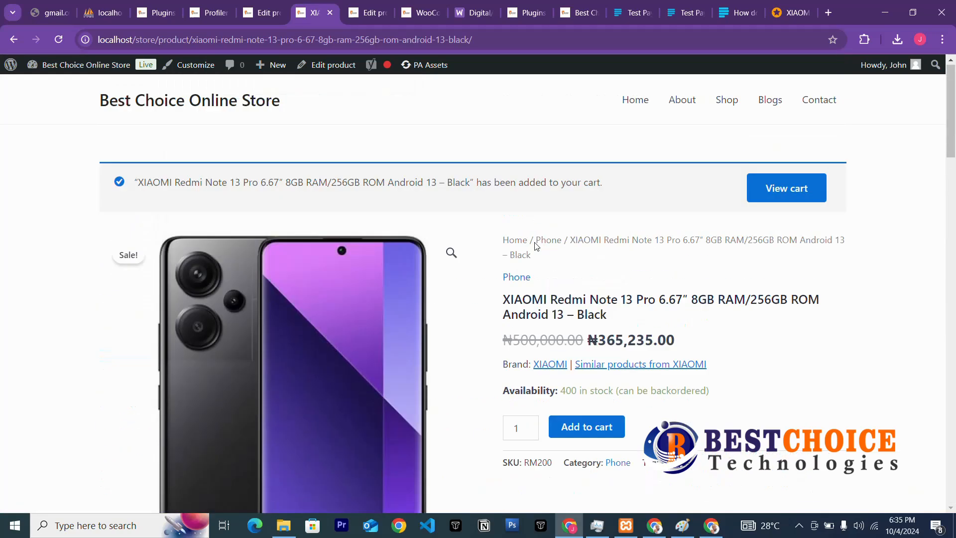
{"action": "left_click", "coordinate": [793, 191]}
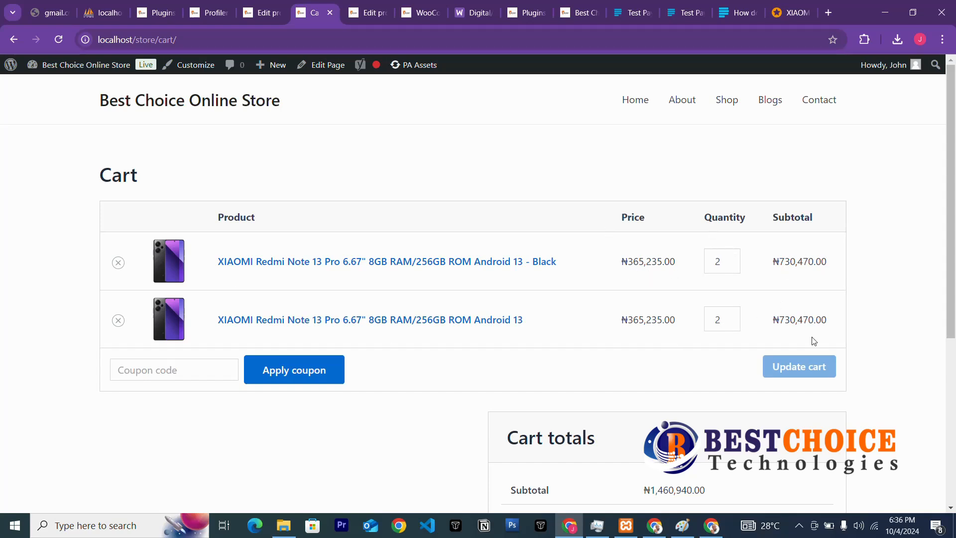
Reduce the Android 13 phone's quantity from 2 to 1 and update the cart to ₦1,095,705.00.
{"action": "left_click", "coordinate": [733, 324]}
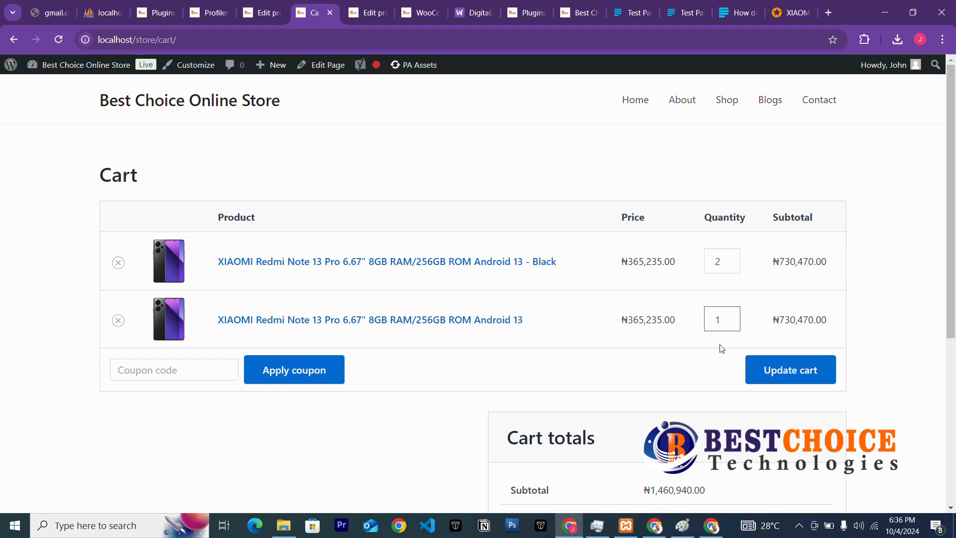
{"action": "left_click", "coordinate": [802, 367]}
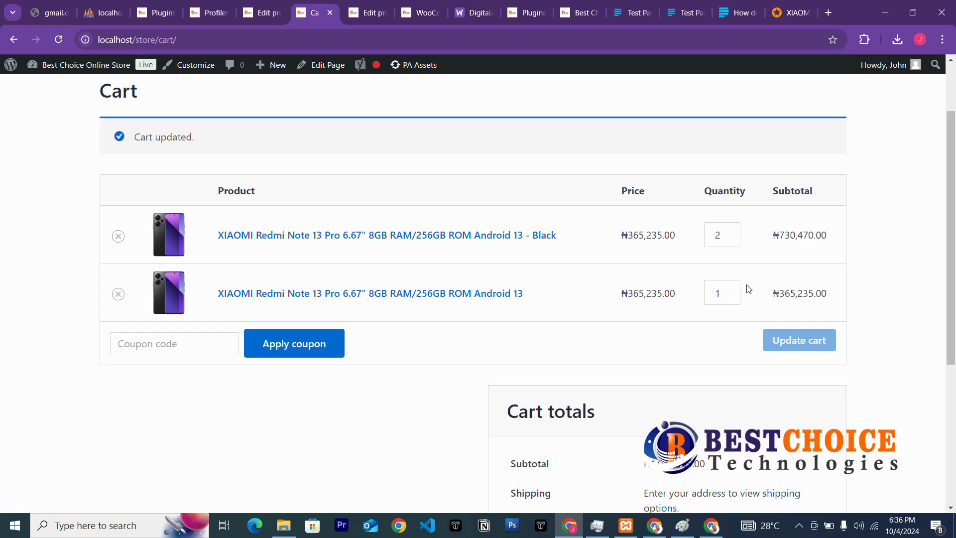
{"action": "scroll", "coordinate": [562, 296], "scroll_direction": "down", "scroll_amount": 3}
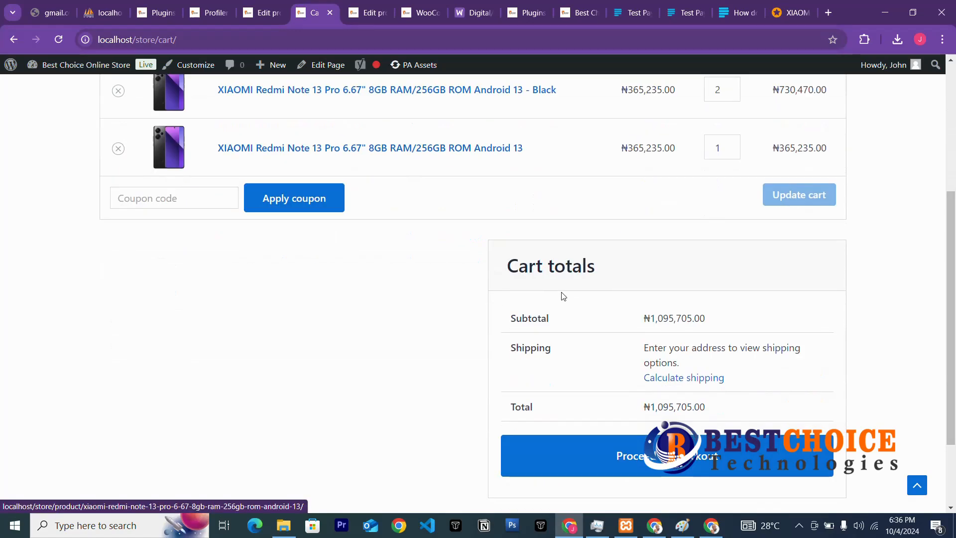
{"action": "scroll", "coordinate": [563, 296], "scroll_direction": "down", "scroll_amount": 2}
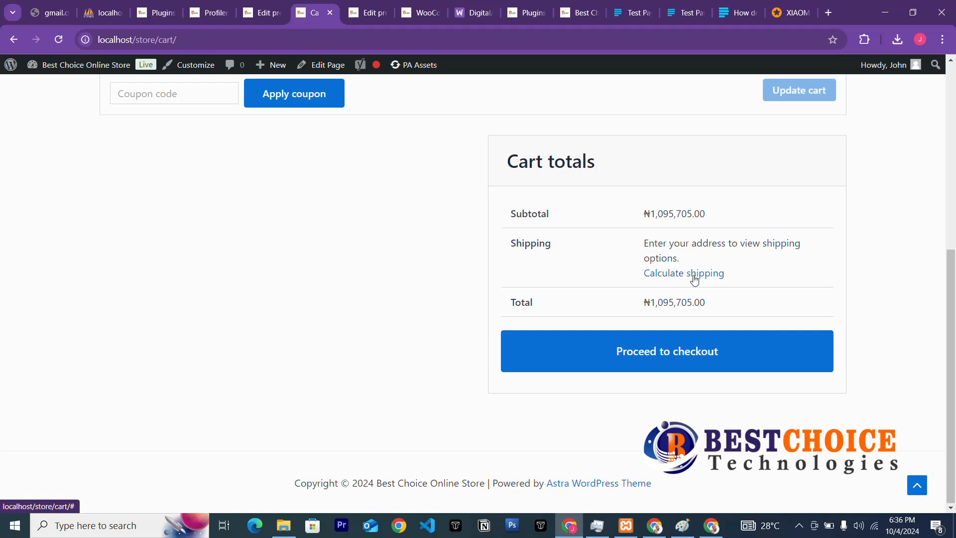
Calculate shipping to Nigeria, Lagos state, town Mainland.
{"action": "left_click", "coordinate": [689, 276]}
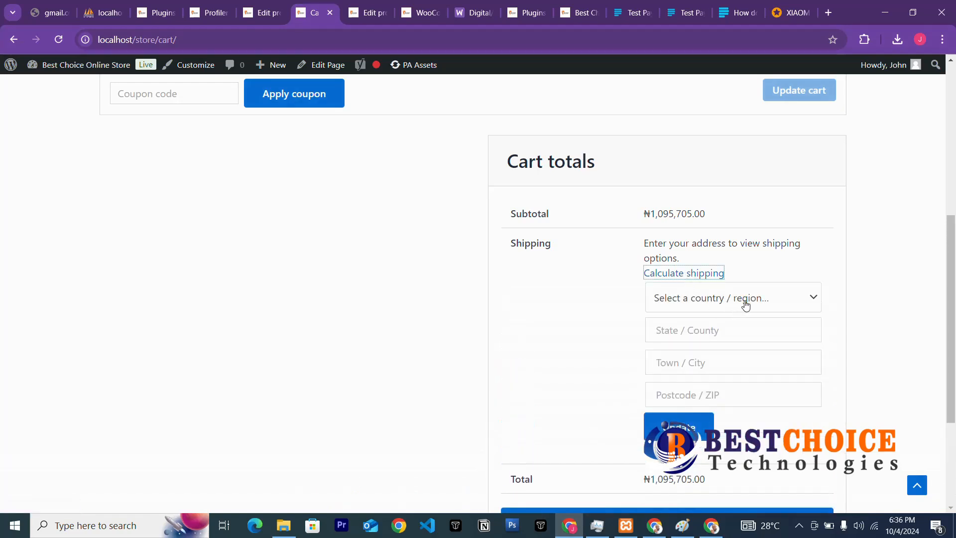
{"action": "left_click", "coordinate": [744, 304]}
{"action": "left_click", "coordinate": [699, 379]}
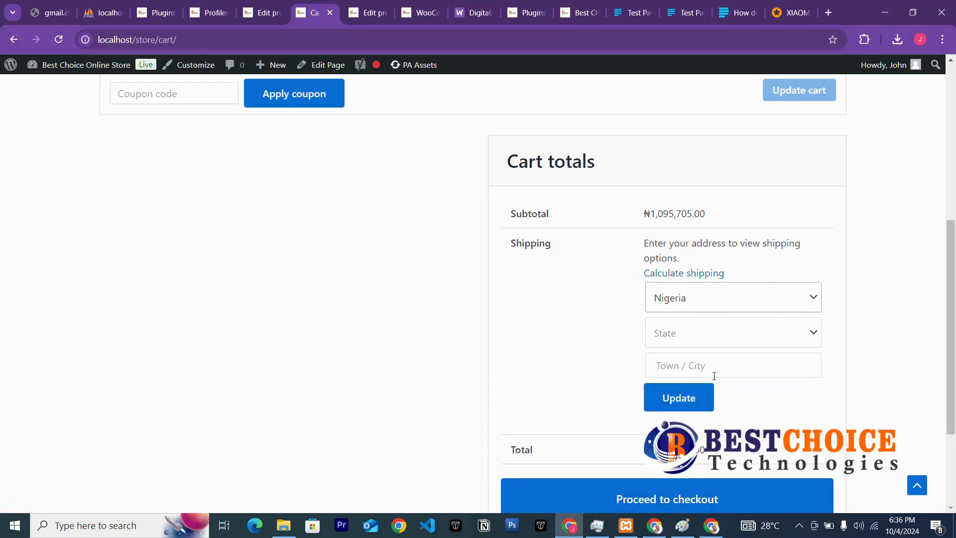
{"action": "left_click", "coordinate": [751, 333]}
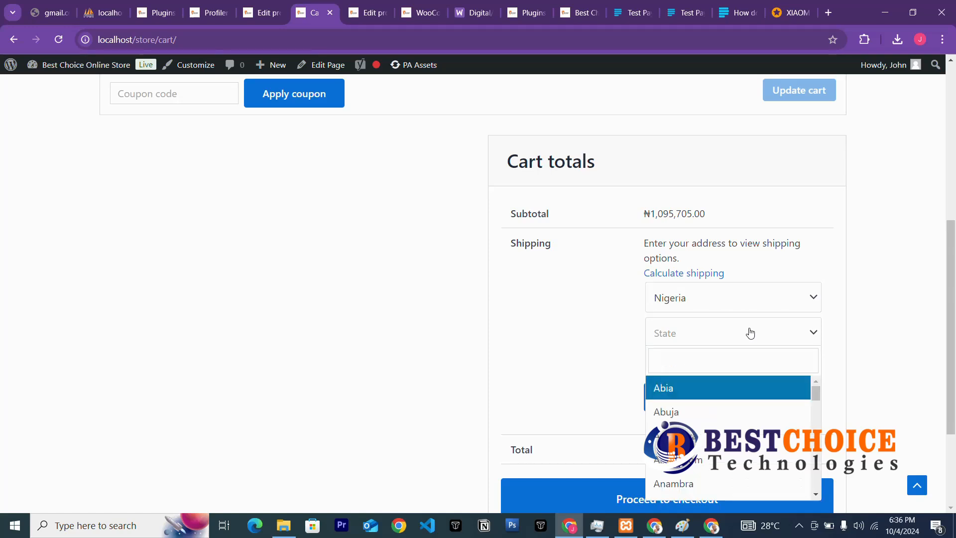
{"action": "scroll", "coordinate": [712, 396], "scroll_direction": "down", "scroll_amount": 12}
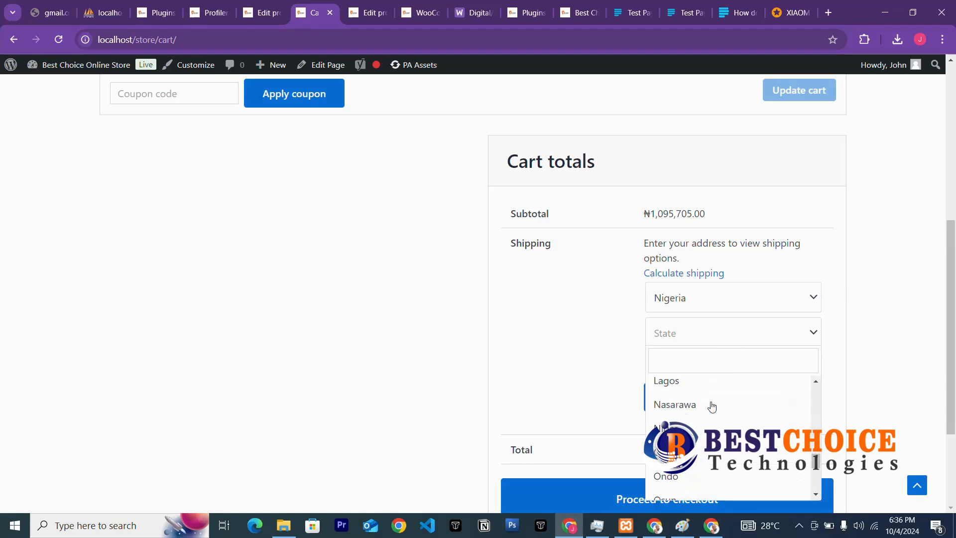
{"action": "left_click", "coordinate": [681, 382]}
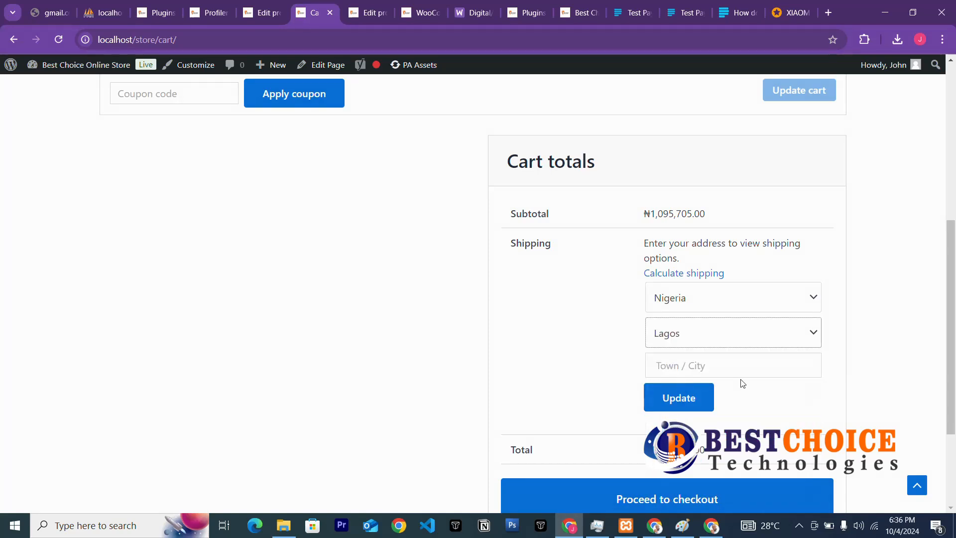
{"action": "left_click", "coordinate": [737, 368]}
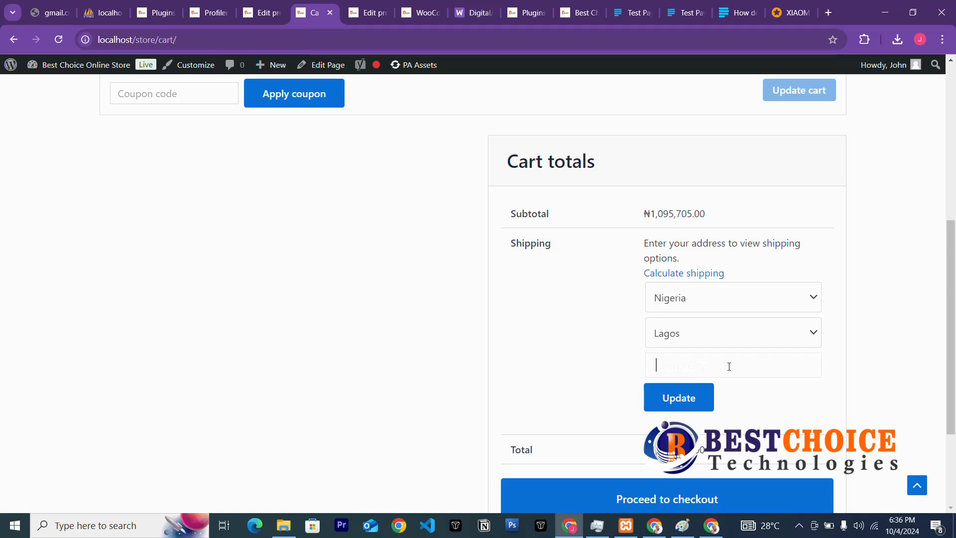
{"action": "type", "text": "Mainland"}
{"action": "left_click", "coordinate": [708, 390]}
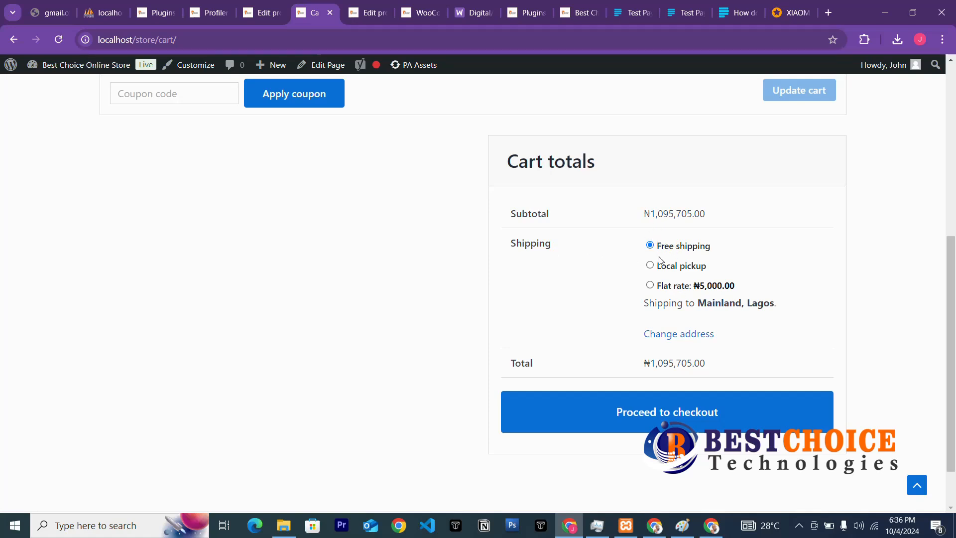
Choose the ₦5,000 flat rate, bringing the total to ₦1,100,705.00, and proceed to checkout.
{"action": "left_click", "coordinate": [650, 264]}
{"action": "left_click", "coordinate": [650, 286]}
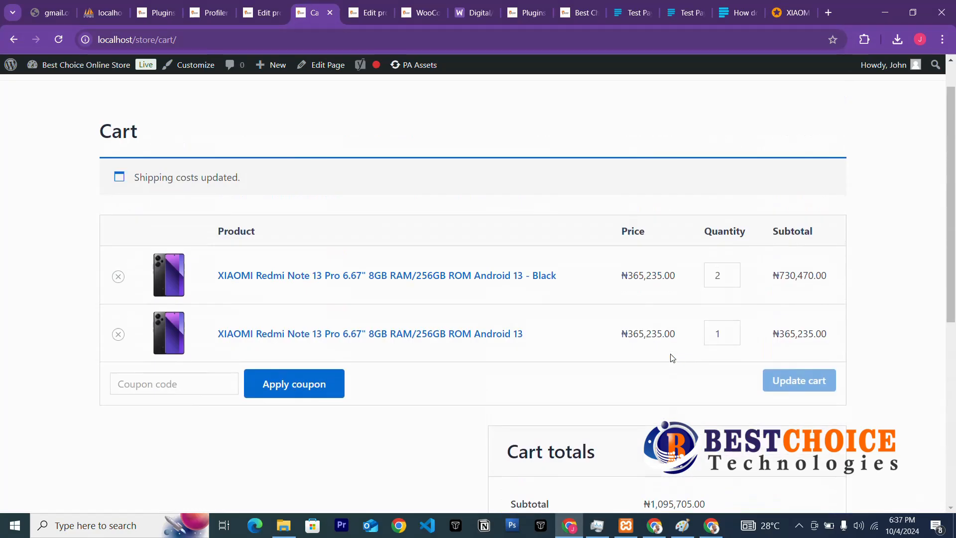
{"action": "scroll", "coordinate": [673, 357], "scroll_direction": "down", "scroll_amount": 6}
{"action": "scroll", "coordinate": [672, 358], "scroll_direction": "up", "scroll_amount": 5}
{"action": "scroll", "coordinate": [647, 361], "scroll_direction": "down", "scroll_amount": 3}
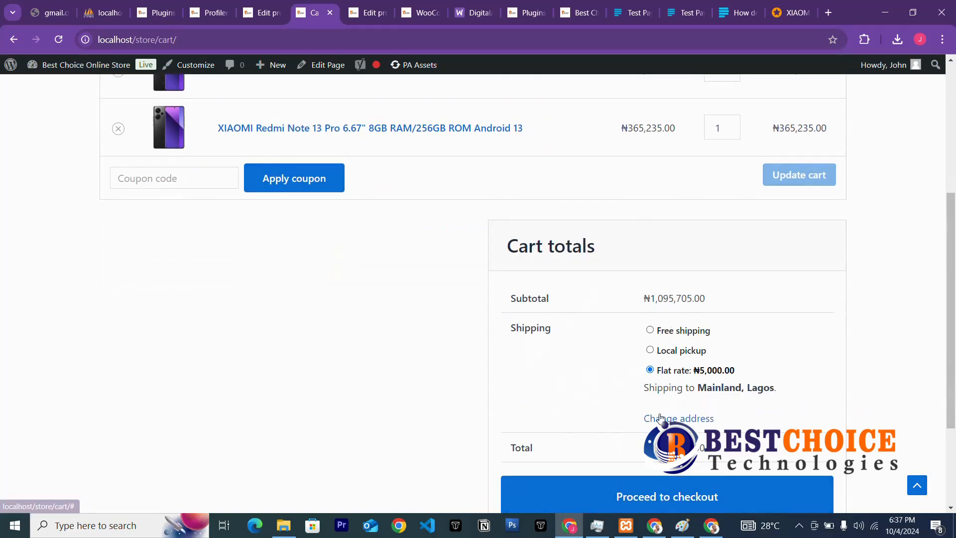
{"action": "scroll", "coordinate": [667, 416], "scroll_direction": "down", "scroll_amount": 3}
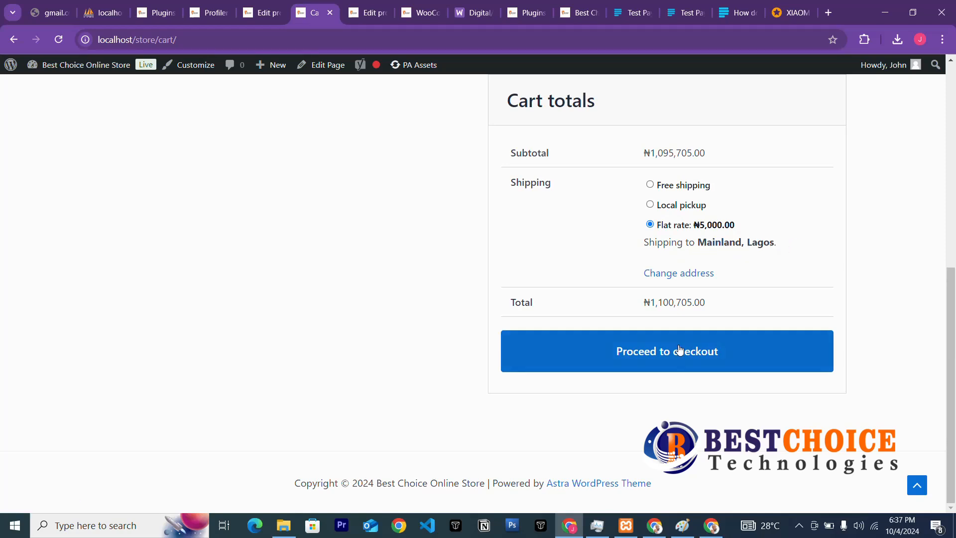
{"action": "left_click", "coordinate": [686, 365]}
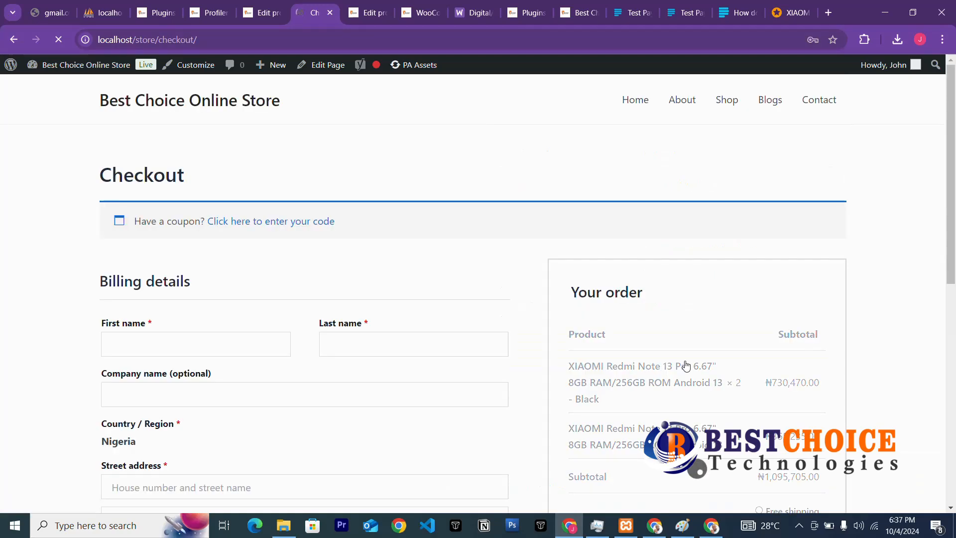
Enter the customer's first name in the billing details.
{"action": "scroll", "coordinate": [339, 247], "scroll_direction": "down", "scroll_amount": 3}
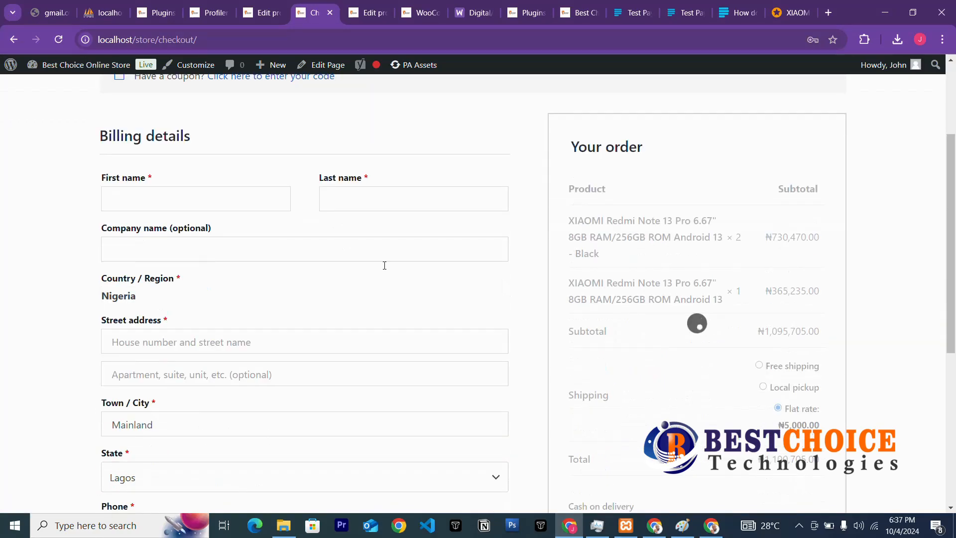
{"action": "scroll", "coordinate": [459, 300], "scroll_direction": "down", "scroll_amount": 3}
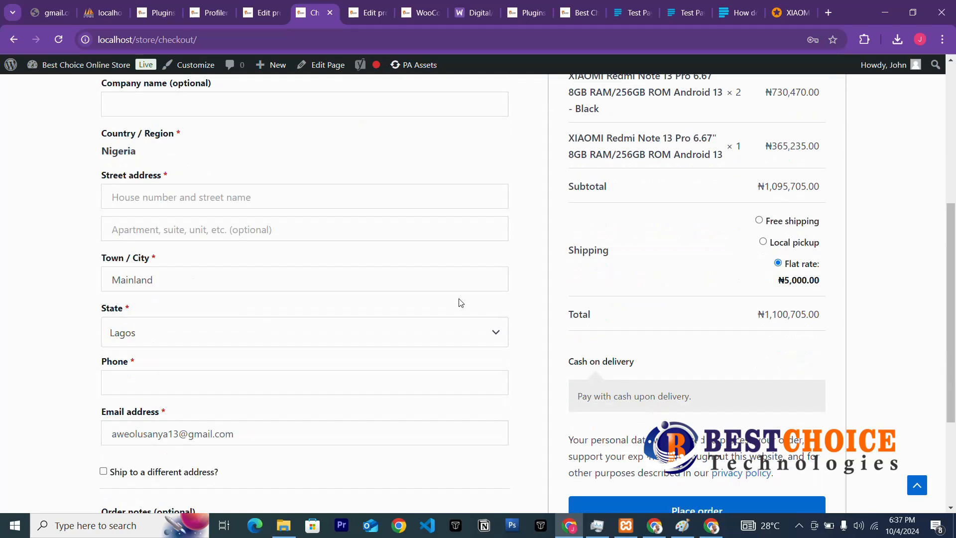
{"action": "scroll", "coordinate": [441, 307], "scroll_direction": "up", "scroll_amount": 6}
{"action": "scroll", "coordinate": [440, 307], "scroll_direction": "down", "scroll_amount": 3}
{"action": "left_click", "coordinate": [201, 203]}
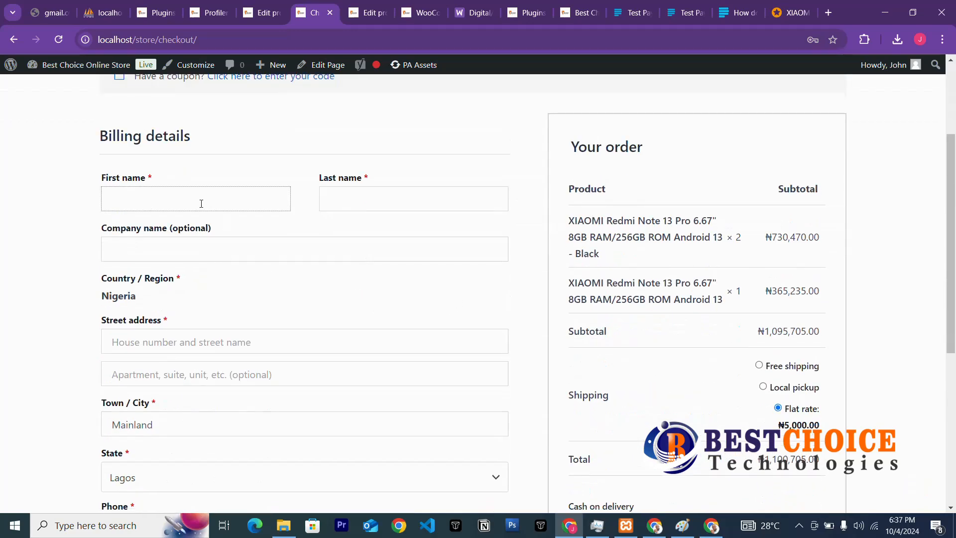
{"action": "type", "text": "John"}
{"action": "left_click", "coordinate": [368, 197]}
{"action": "left_click", "coordinate": [254, 242]}
Enter the customer's street address, correcting a typo in the street name.
{"action": "left_click", "coordinate": [187, 334]}
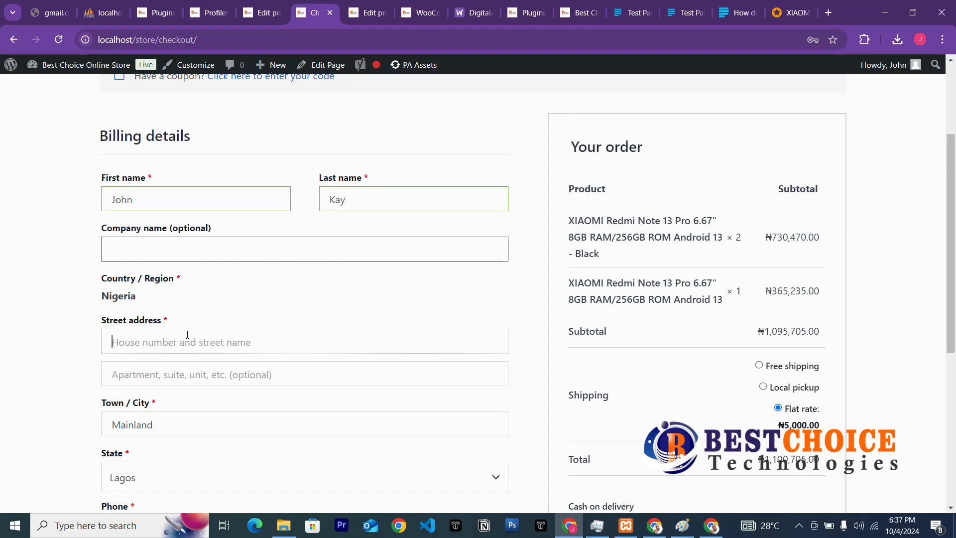
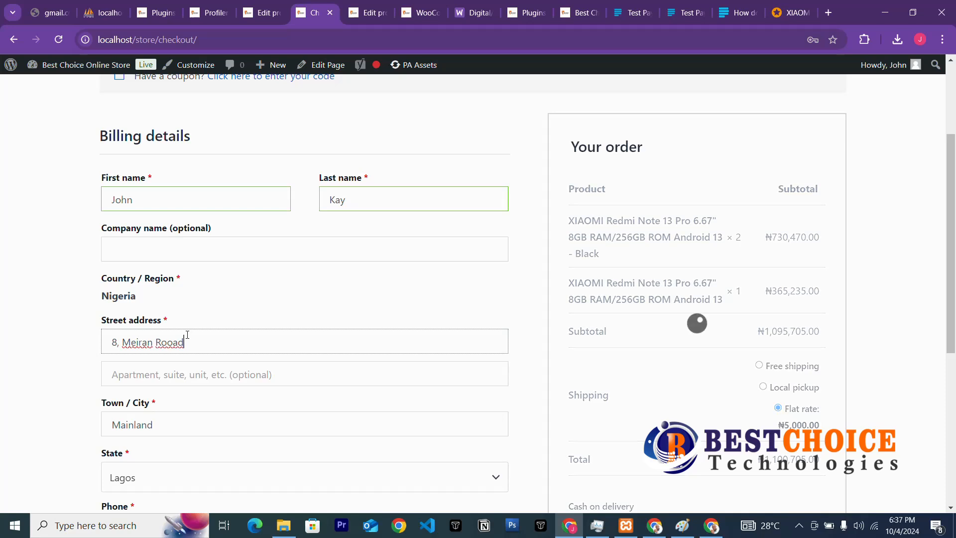
{"action": "type", "text": "ad"}
{"action": "left_click", "coordinate": [182, 420]}
Enter the billing phone number and reveal the separate shipping address form.
{"action": "scroll", "coordinate": [198, 413], "scroll_direction": "down", "scroll_amount": 3}
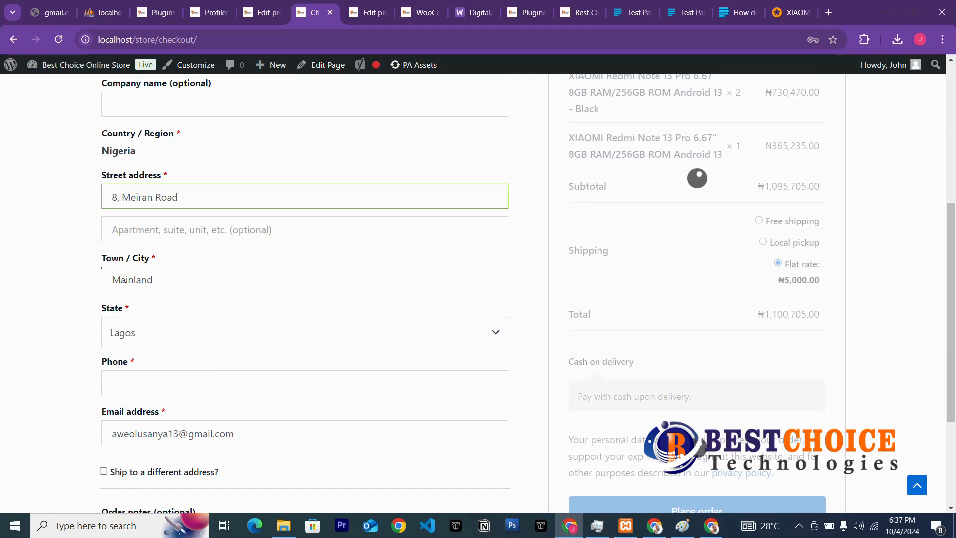
{"action": "scroll", "coordinate": [254, 333], "scroll_direction": "down", "scroll_amount": 3}
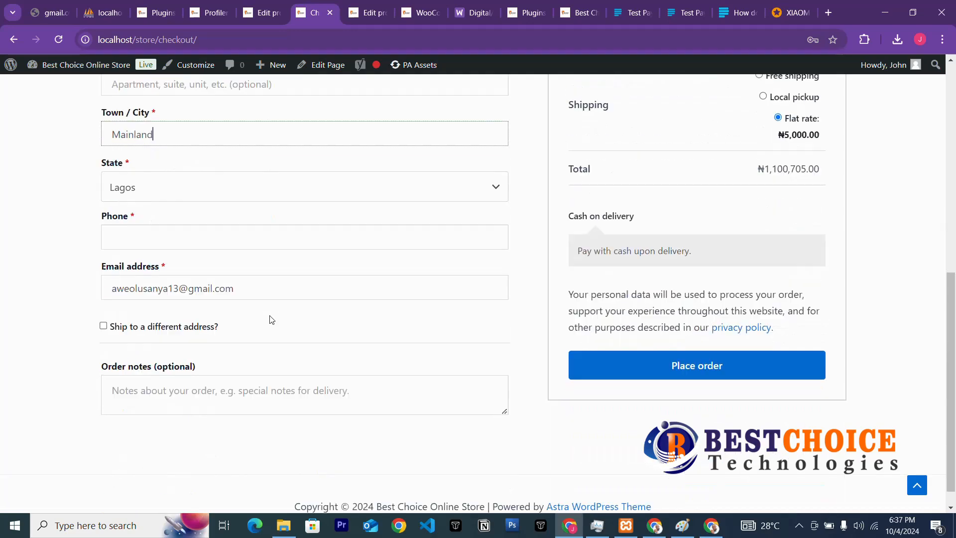
{"action": "left_click", "coordinate": [151, 244]}
{"action": "left_click", "coordinate": [104, 328]}
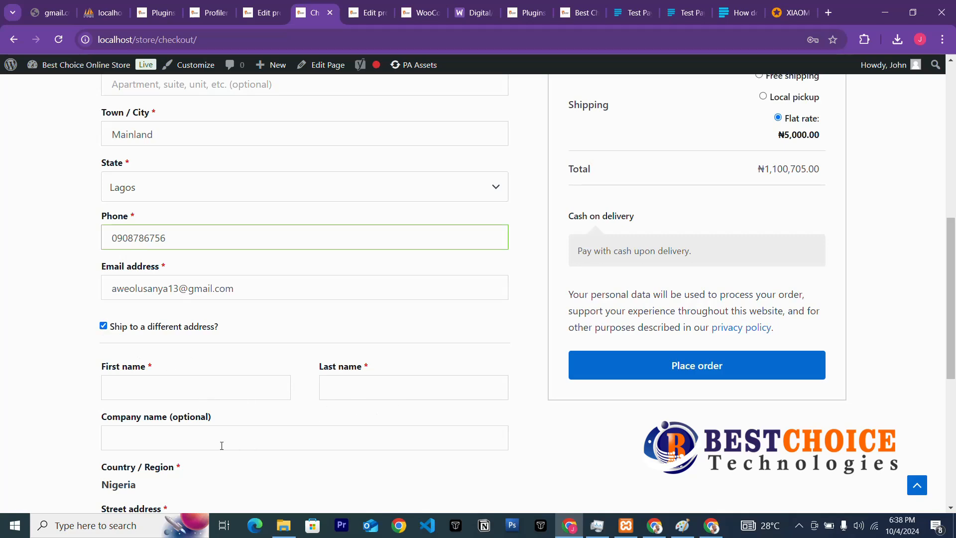
{"action": "scroll", "coordinate": [321, 404], "scroll_direction": "down", "scroll_amount": 3}
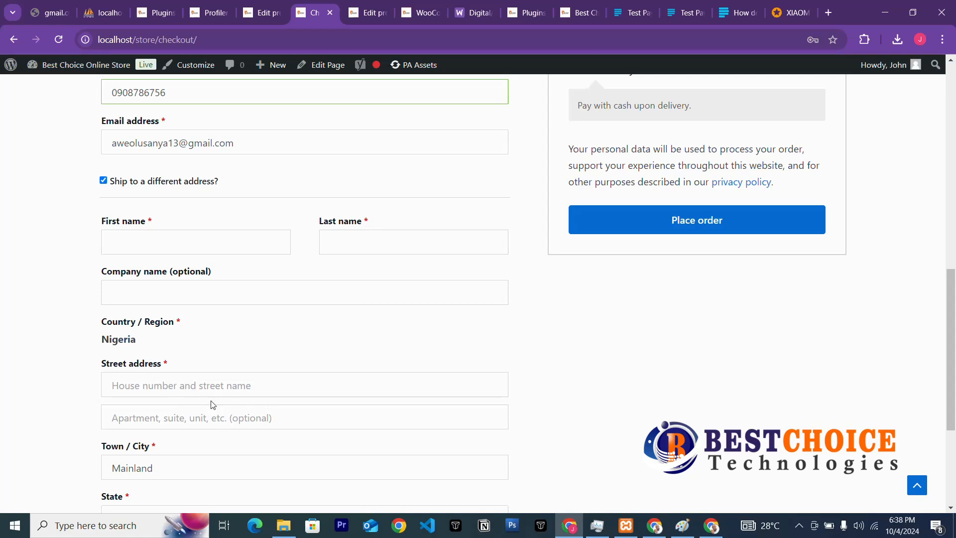
{"action": "scroll", "coordinate": [222, 453], "scroll_direction": "down", "scroll_amount": 3}
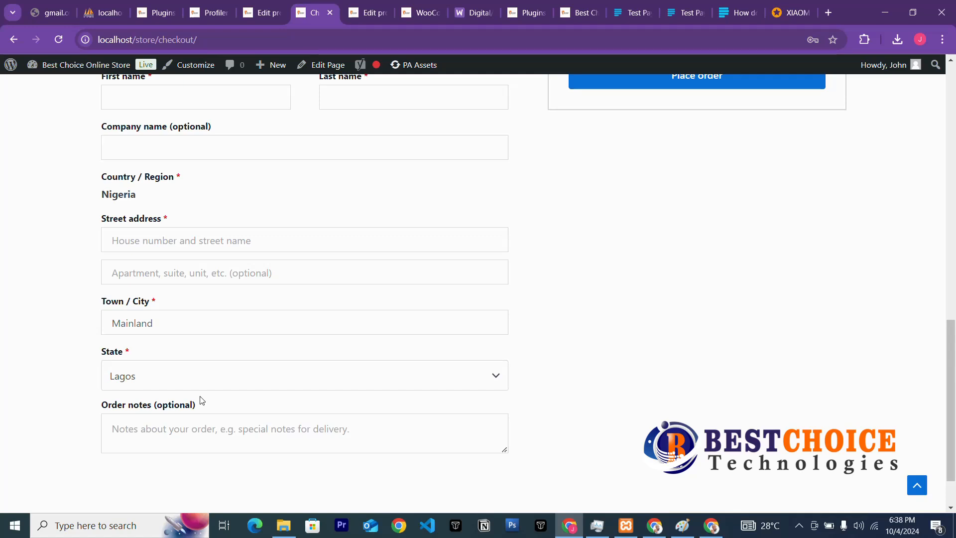
{"action": "scroll", "coordinate": [230, 312], "scroll_direction": "down", "scroll_amount": 1}
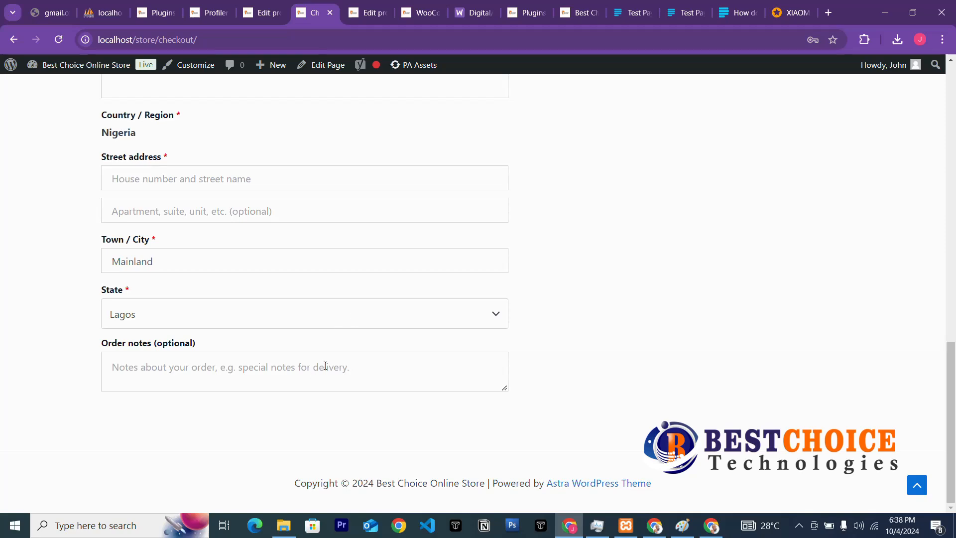
{"action": "scroll", "coordinate": [363, 299], "scroll_direction": "up", "scroll_amount": 5}
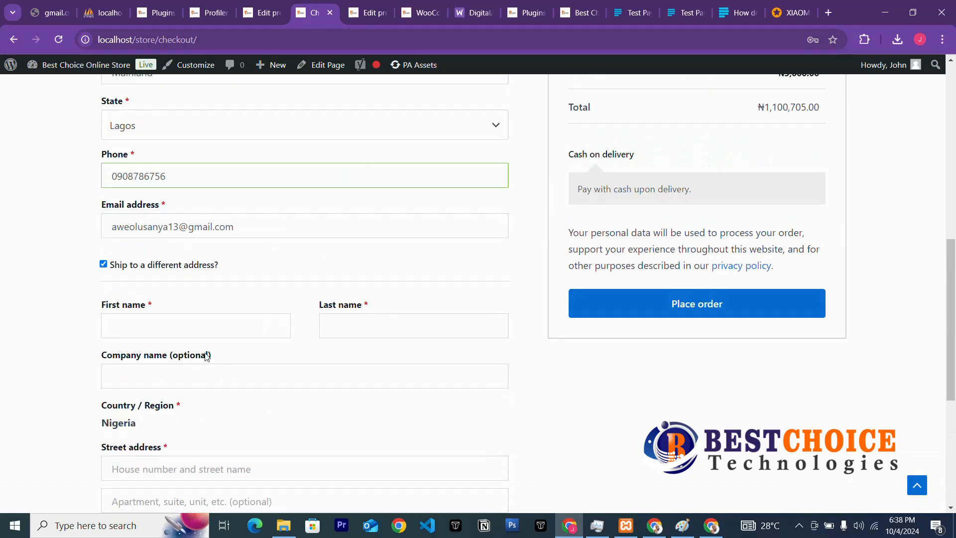
{"action": "scroll", "coordinate": [206, 355], "scroll_direction": "down", "scroll_amount": 3}
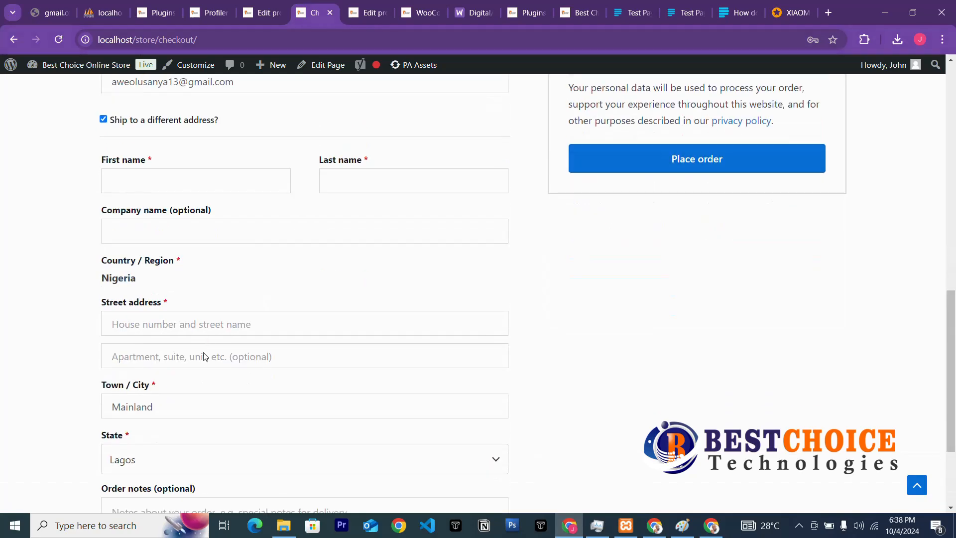
{"action": "left_click", "coordinate": [103, 119]}
{"action": "scroll", "coordinate": [636, 271], "scroll_direction": "up", "scroll_amount": 5}
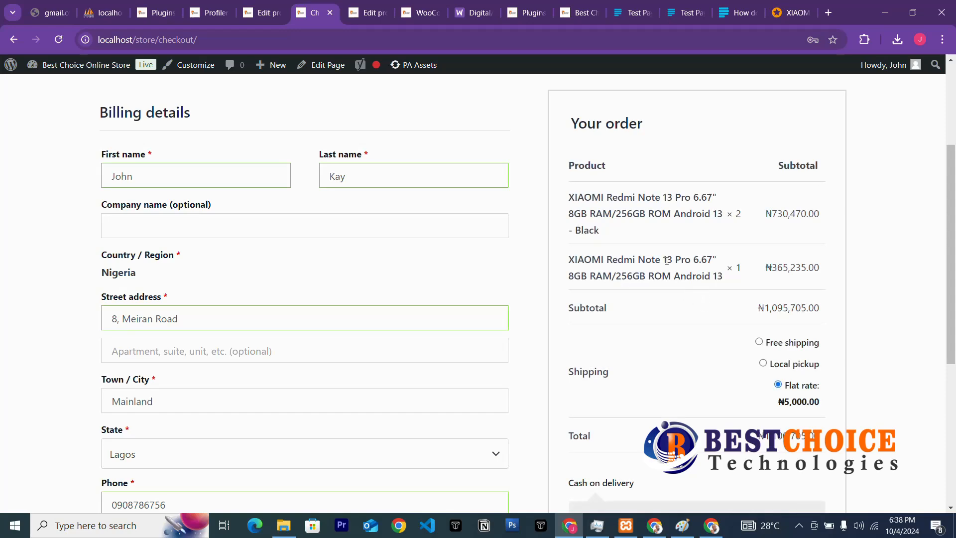
{"action": "scroll", "coordinate": [693, 278], "scroll_direction": "down", "scroll_amount": 3}
{"action": "scroll", "coordinate": [699, 288], "scroll_direction": "down", "scroll_amount": 3}
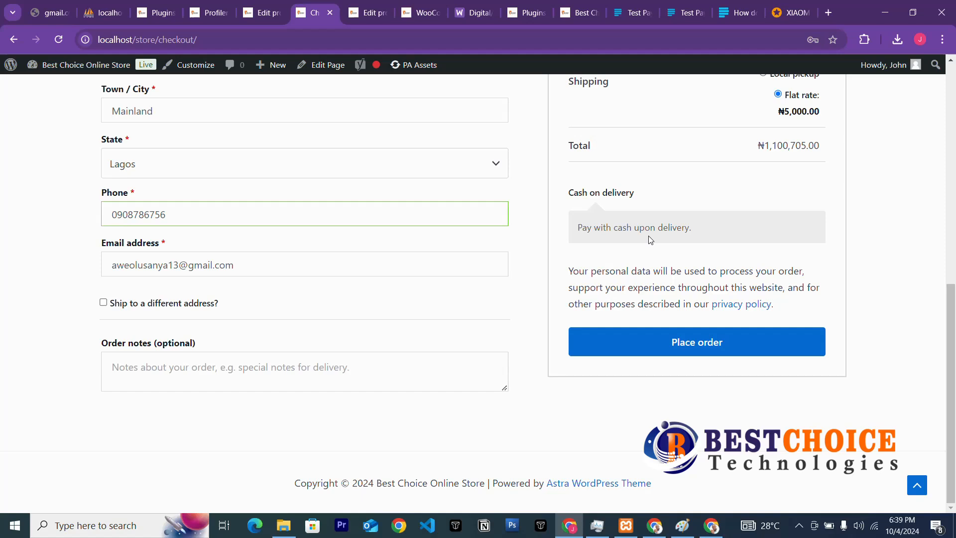
{"action": "left_click", "coordinate": [617, 15]}
{"action": "left_click", "coordinate": [677, 15]}
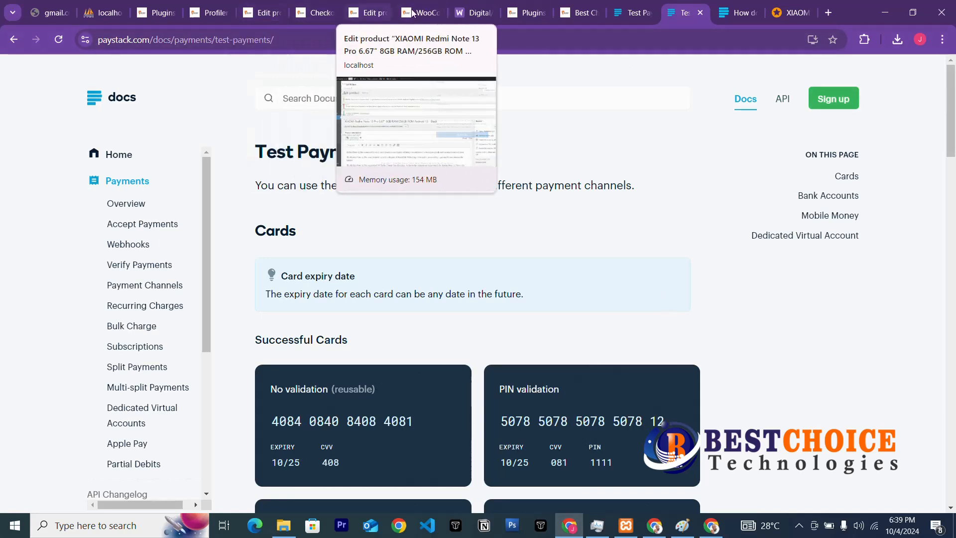
{"action": "left_click", "coordinate": [582, 14]}
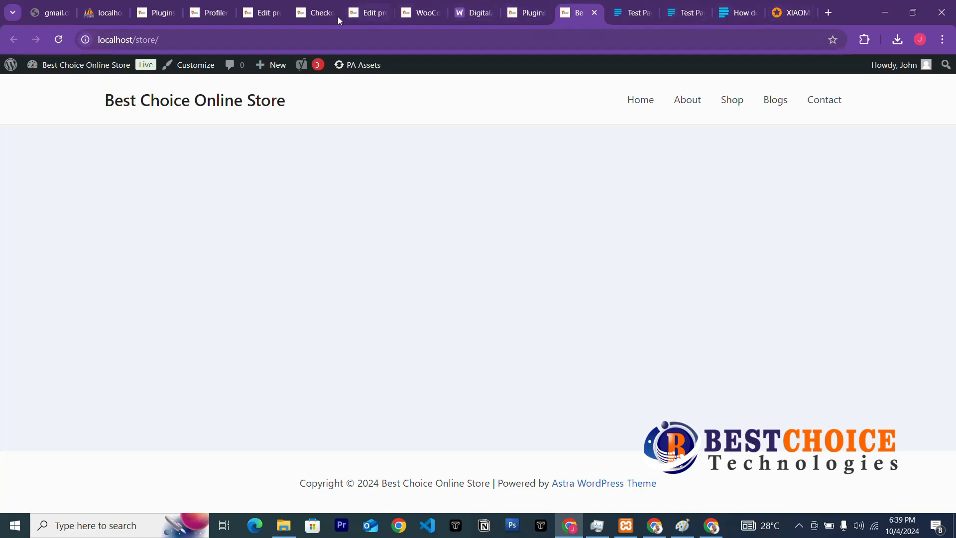
{"action": "left_click", "coordinate": [315, 11]}
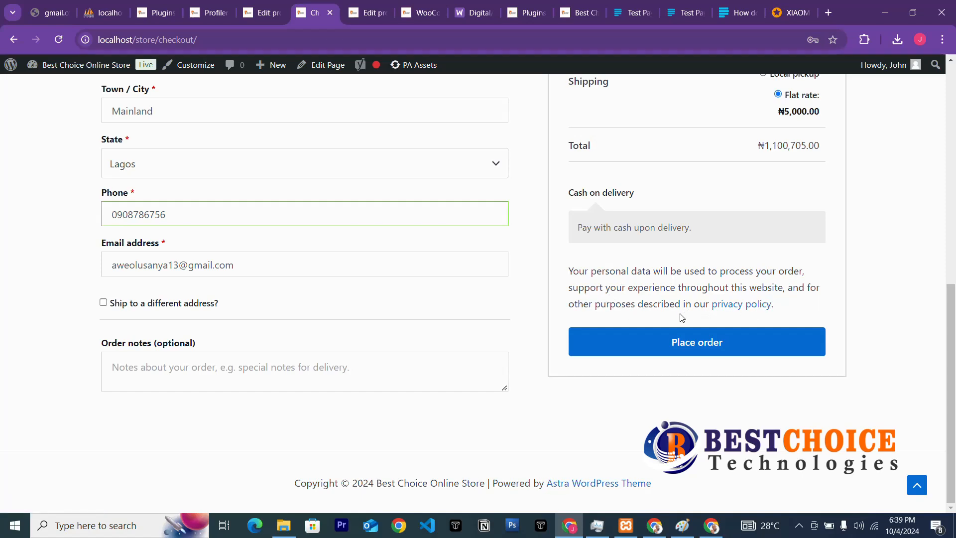
Place the cash-on-delivery order, decline Chrome's save-address prompt, and review the order-received page.
{"action": "left_click", "coordinate": [696, 342]}
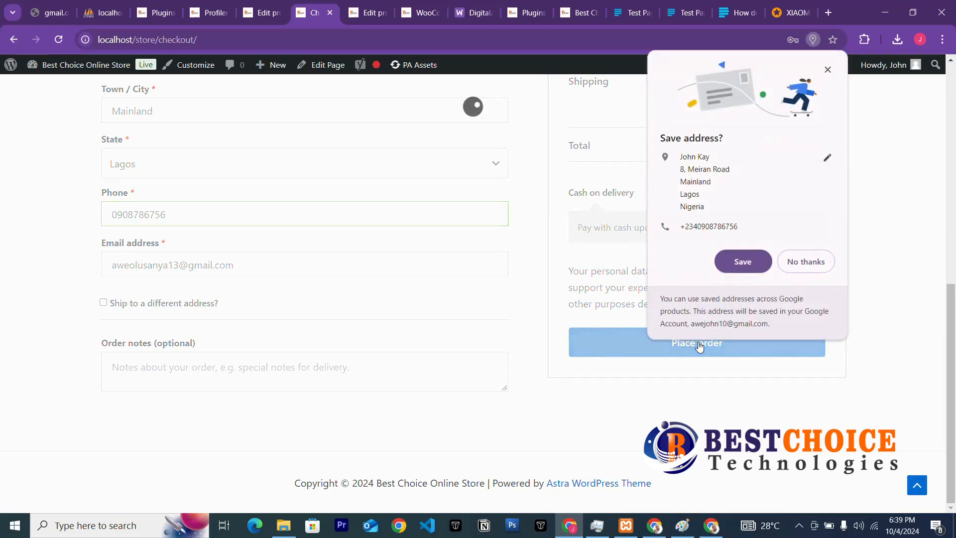
{"action": "left_click", "coordinate": [804, 262]}
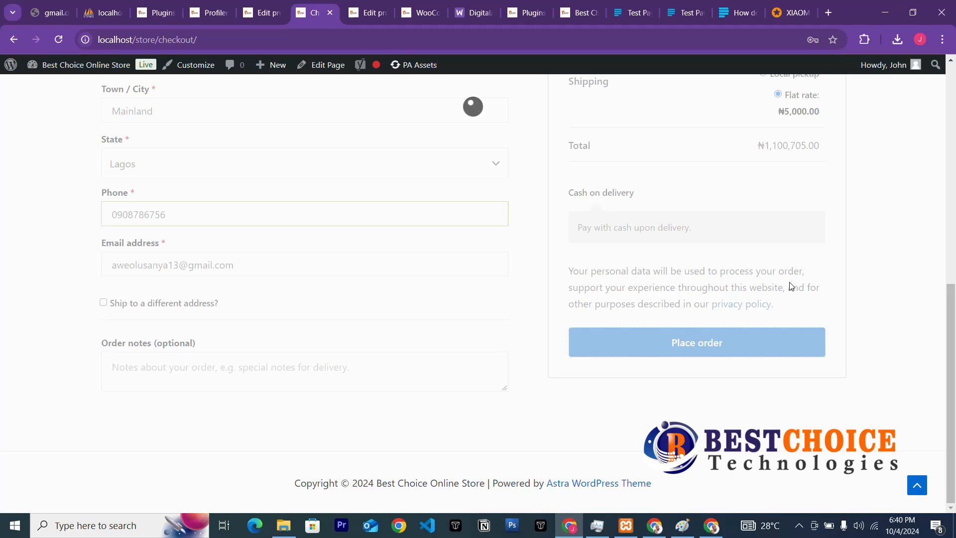
{"action": "scroll", "coordinate": [738, 226], "scroll_direction": "up", "scroll_amount": 8}
{"action": "scroll", "coordinate": [738, 226], "scroll_direction": "down", "scroll_amount": 5}
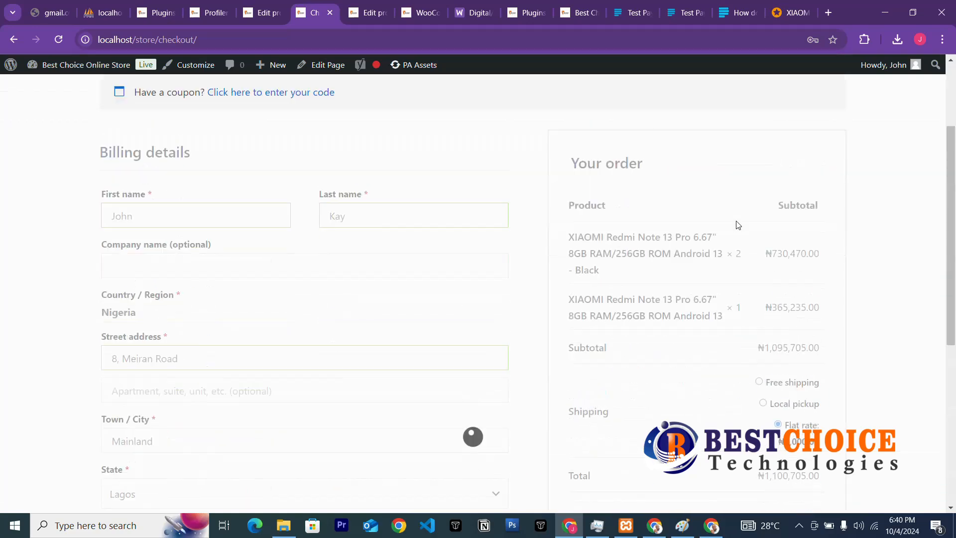
{"action": "scroll", "coordinate": [739, 226], "scroll_direction": "down", "scroll_amount": 3}
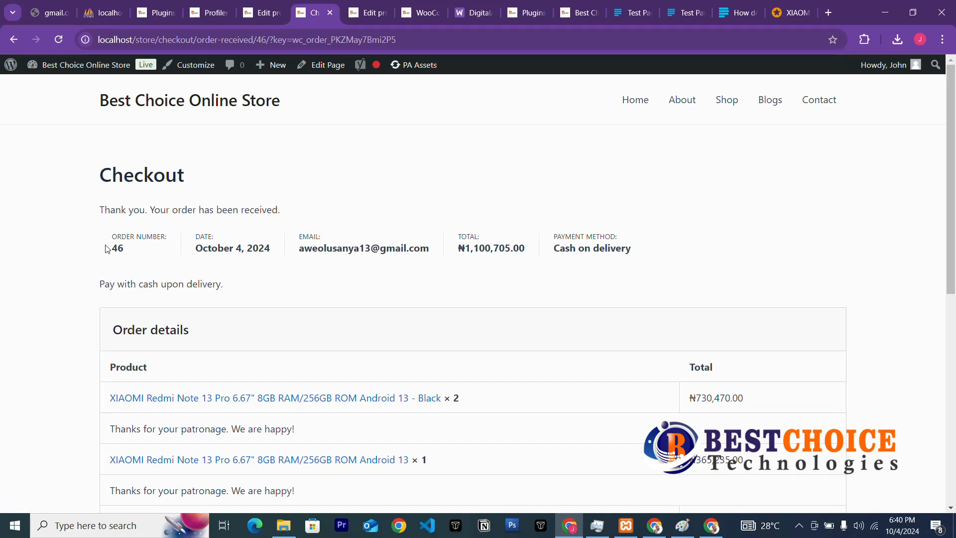
Highlight the order number, date October 4, 2024 and ₦1,100,705.00 total, then return to the product editor.
{"action": "mouse_move", "coordinate": [111, 248]}
{"action": "left_mouse_down"}
{"action": "mouse_move", "coordinate": [153, 260]}
{"action": "mouse_move", "coordinate": [129, 248]}
{"action": "left_mouse_up"}
{"action": "left_click_drag", "start_coordinate": [196, 247], "coordinate": [284, 249]}
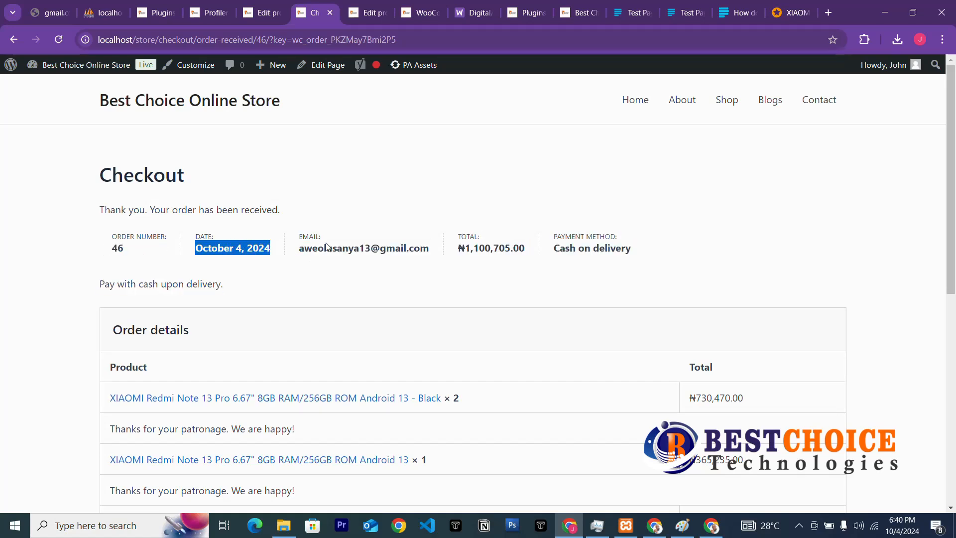
{"action": "left_click_drag", "start_coordinate": [459, 248], "coordinate": [639, 257]}
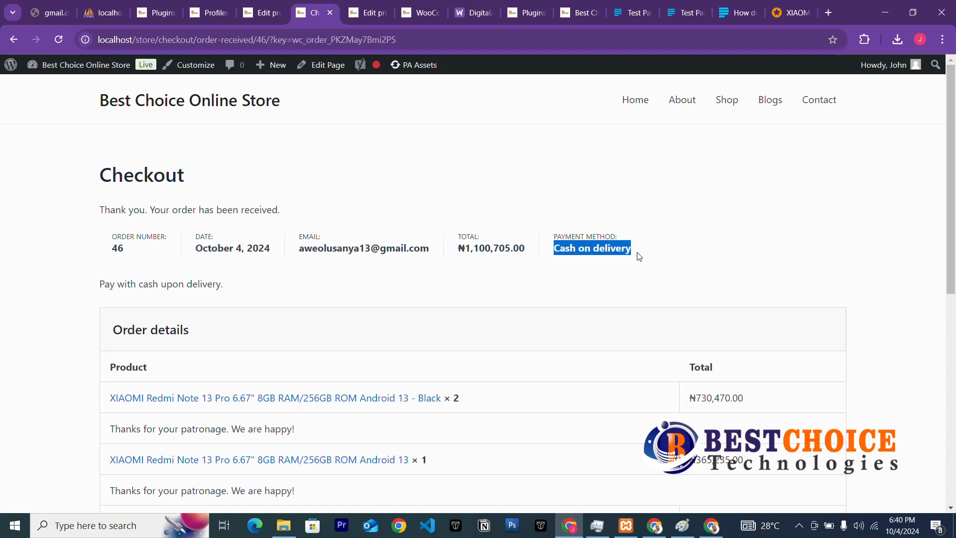
{"action": "scroll", "coordinate": [307, 308], "scroll_direction": "down", "scroll_amount": 3}
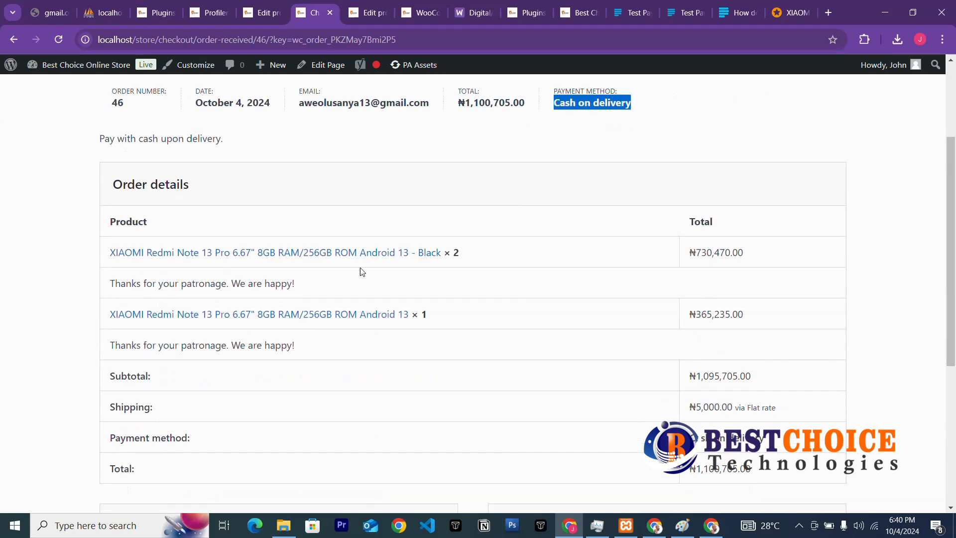
{"action": "scroll", "coordinate": [168, 257], "scroll_direction": "down", "scroll_amount": 5}
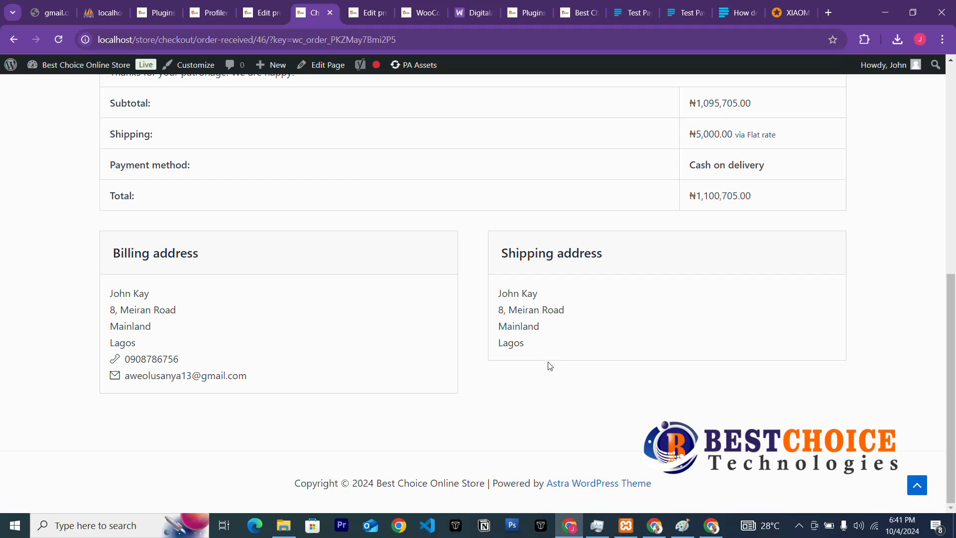
{"action": "scroll", "coordinate": [580, 378], "scroll_direction": "up", "scroll_amount": 5}
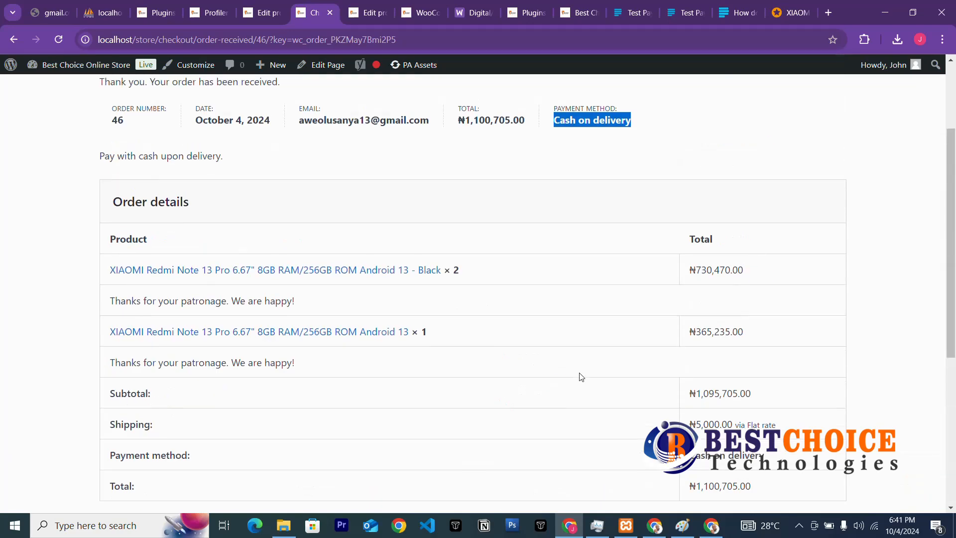
{"action": "scroll", "coordinate": [580, 378], "scroll_direction": "up", "scroll_amount": 2}
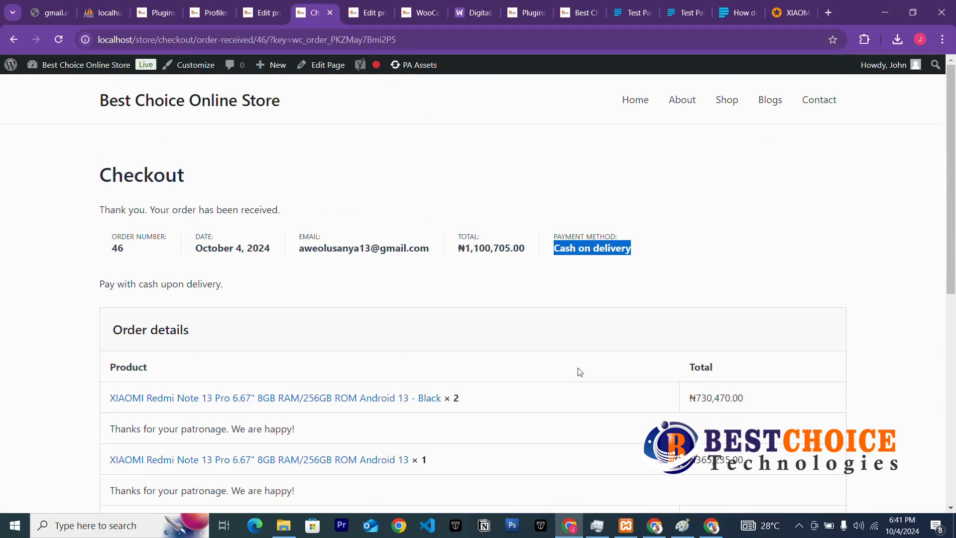
{"action": "left_click", "coordinate": [255, 14]}
{"action": "left_click", "coordinate": [58, 39]}
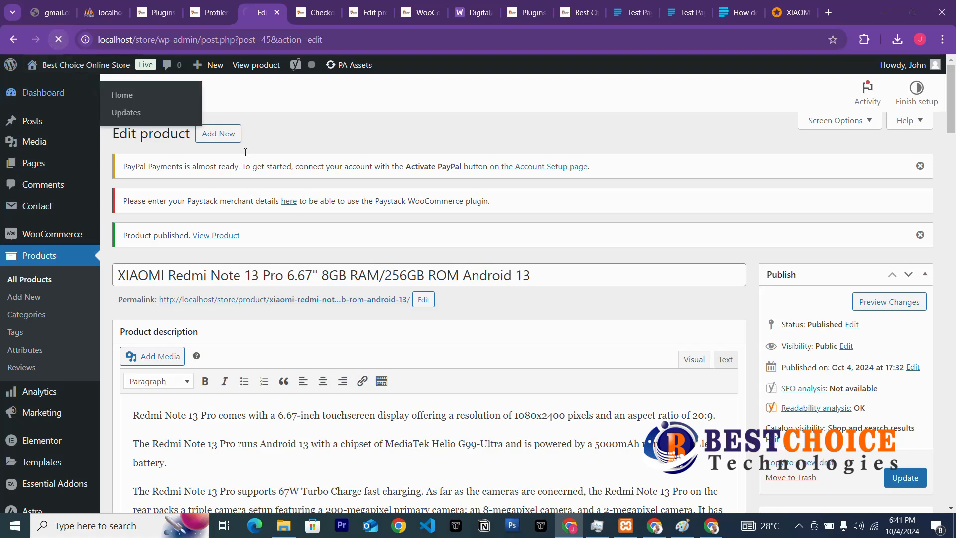
Open the WordPress admin Dashboard and reload it.
{"action": "left_click", "coordinate": [48, 96]}
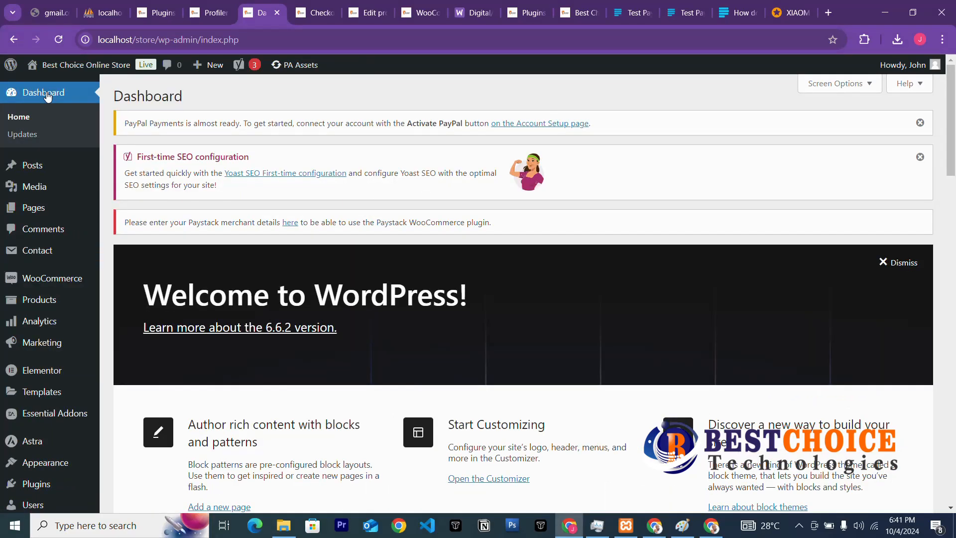
{"action": "scroll", "coordinate": [49, 251], "scroll_direction": "down", "scroll_amount": 5}
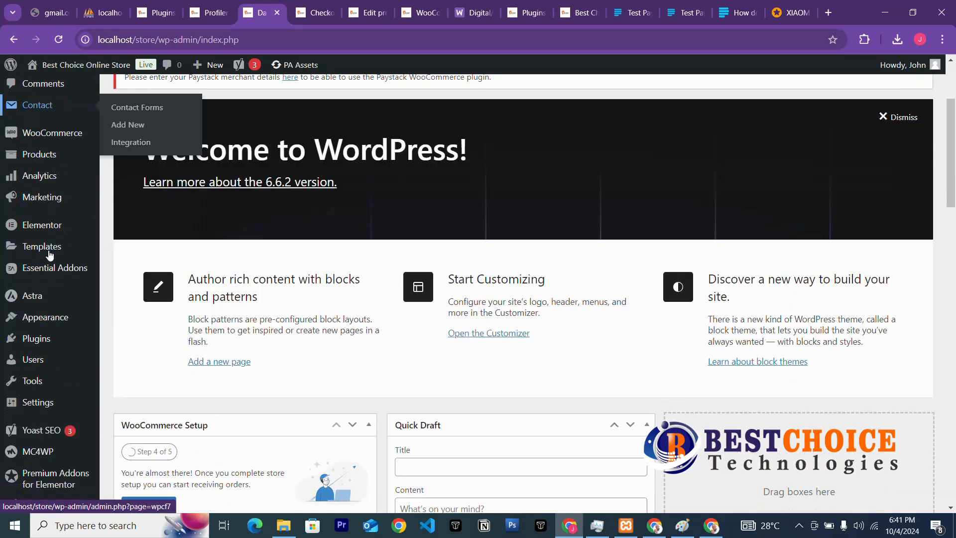
{"action": "scroll", "coordinate": [58, 312], "scroll_direction": "up", "scroll_amount": 5}
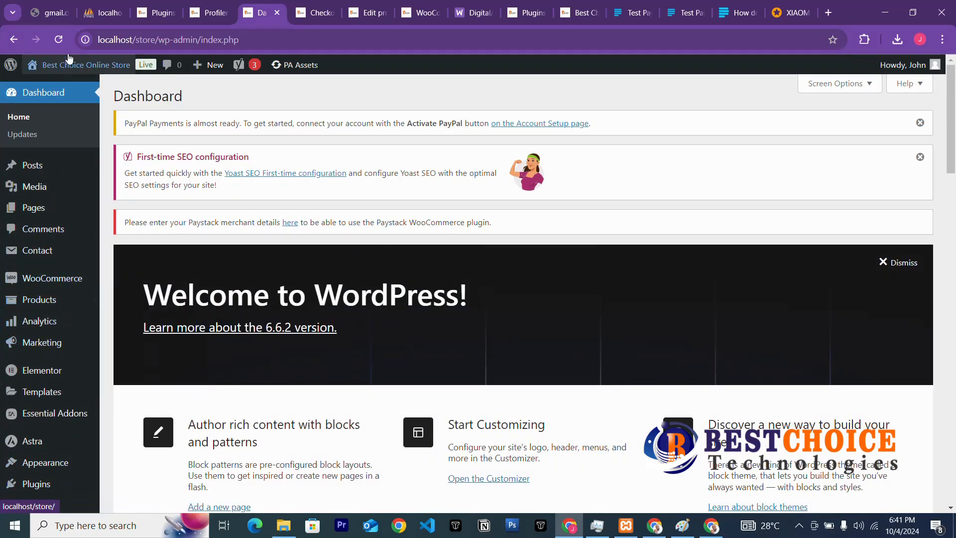
{"action": "left_click", "coordinate": [55, 42]}
Load WooCommerce's Orders list, then switch to the Gmail tab.
{"action": "mouse_move", "coordinate": [224, 67]}
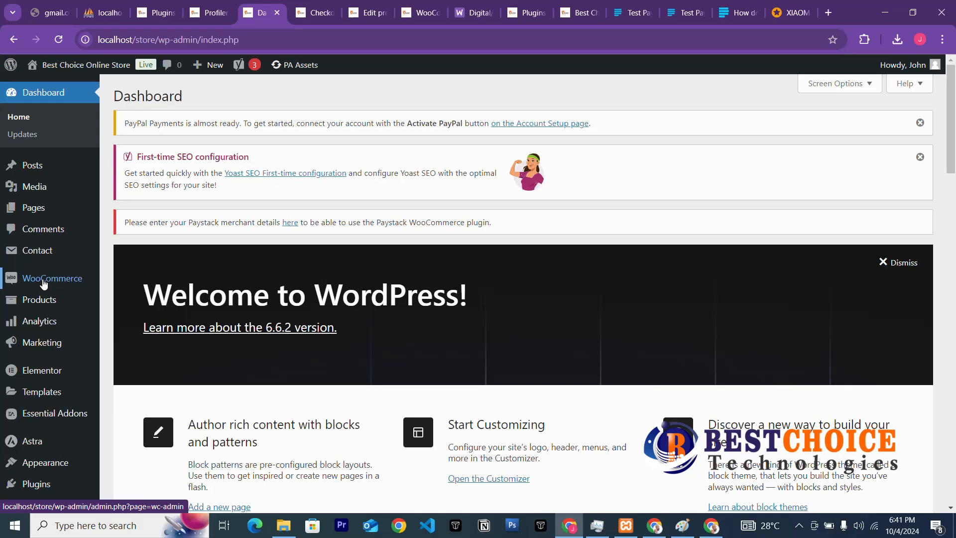
{"action": "mouse_move", "coordinate": [43, 283]}
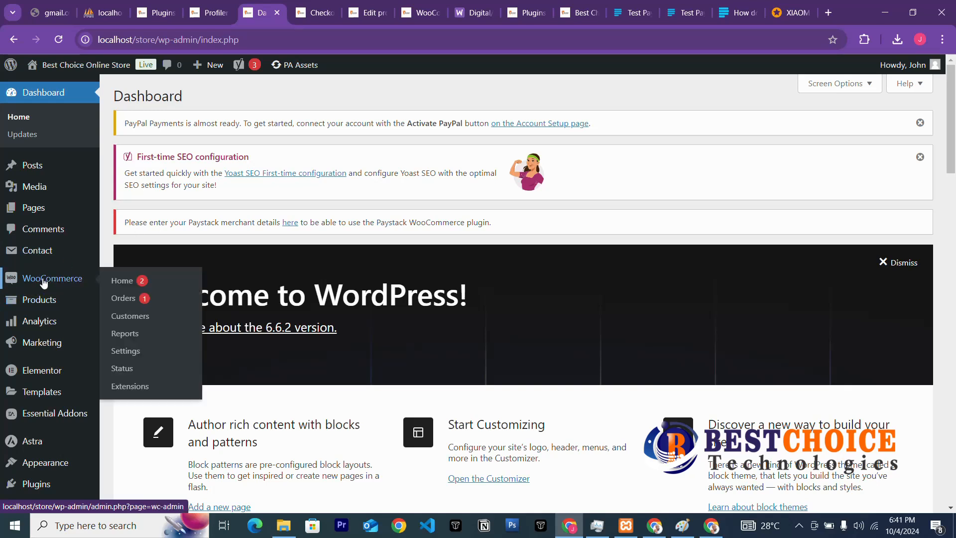
{"action": "left_click", "coordinate": [129, 304]}
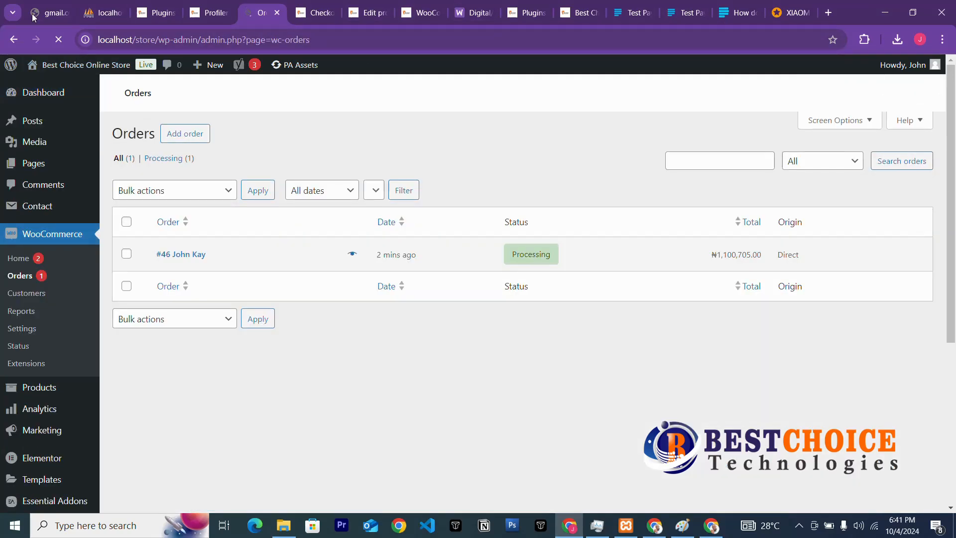
{"action": "left_click", "coordinate": [33, 16]}
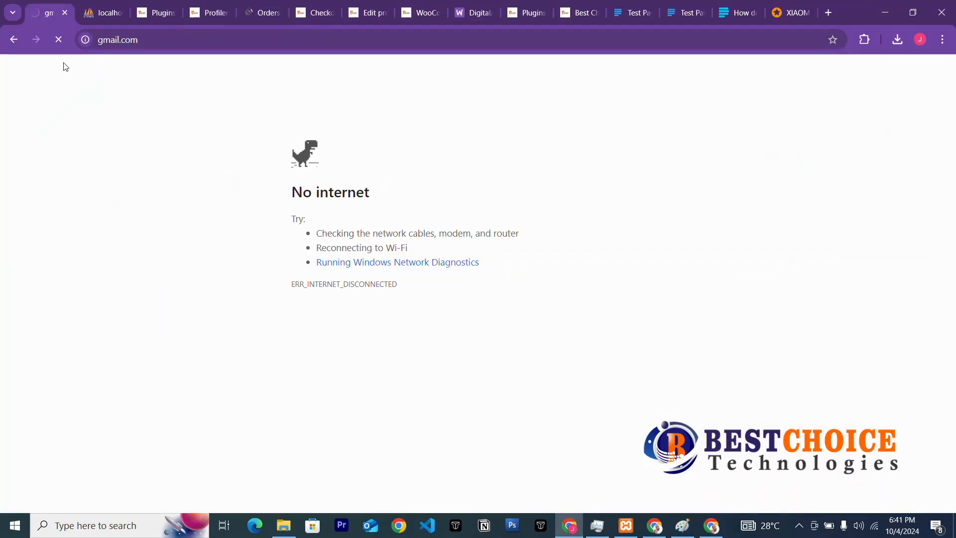
Check both Gmail inboxes for order emails, then return to Orders showing the order Processing at ₦1,100,705.00.
{"action": "left_click", "coordinate": [655, 526]}
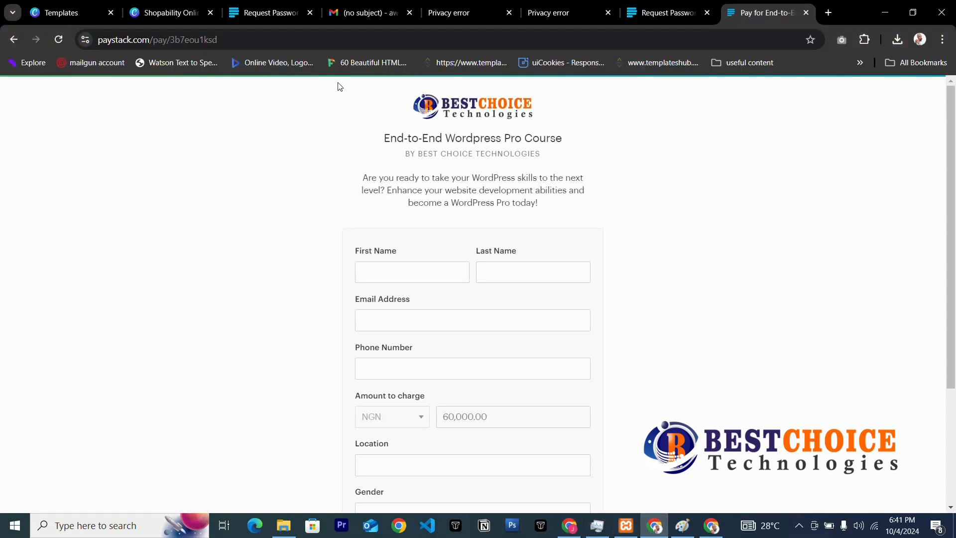
{"action": "left_click", "coordinate": [345, 15]}
{"action": "left_click", "coordinate": [54, 180]}
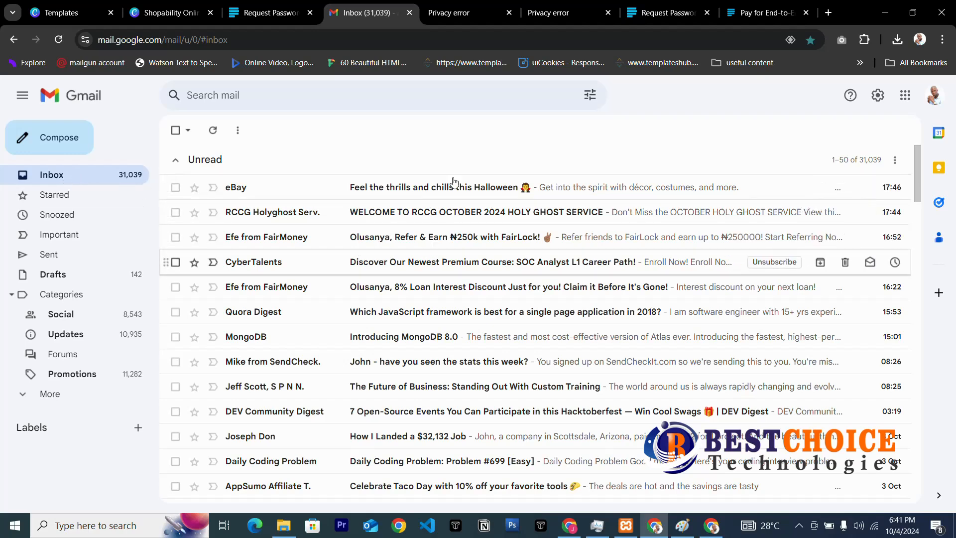
{"action": "mouse_move", "coordinate": [579, 526]}
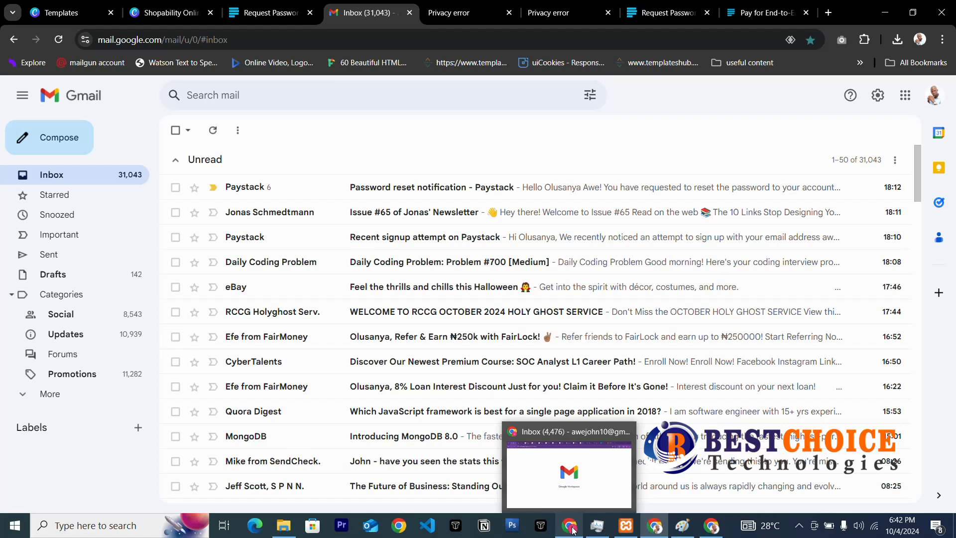
{"action": "left_click", "coordinate": [573, 529]}
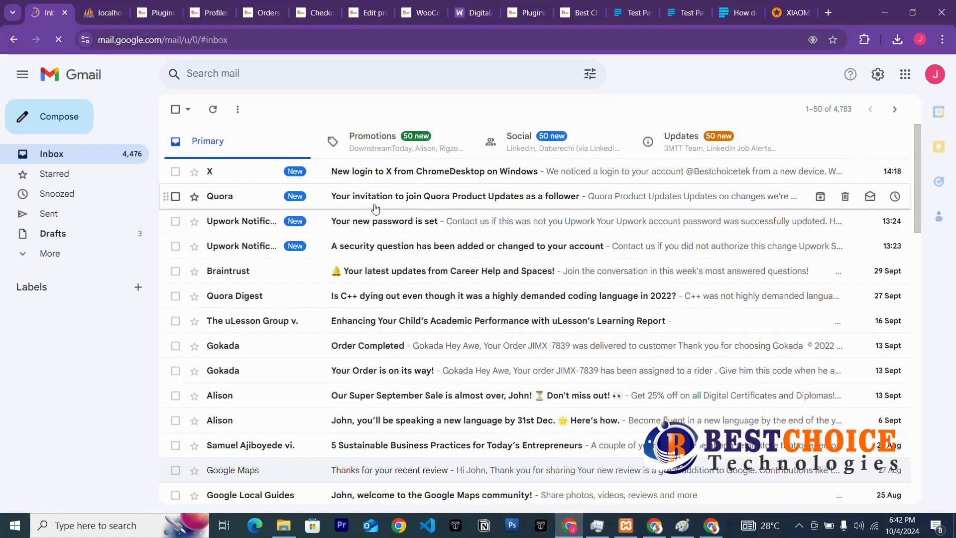
{"action": "left_click", "coordinate": [257, 15]}
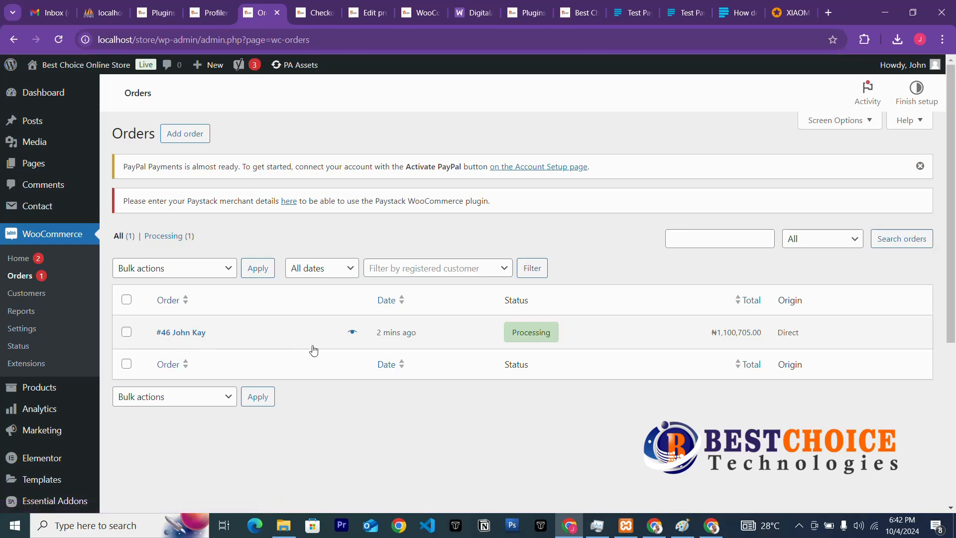
Apply the 'Change status to completed' bulk action to order #46 in the Orders list.
{"action": "mouse_move", "coordinate": [515, 340]}
{"action": "left_click", "coordinate": [127, 332]}
{"action": "left_click", "coordinate": [159, 272]}
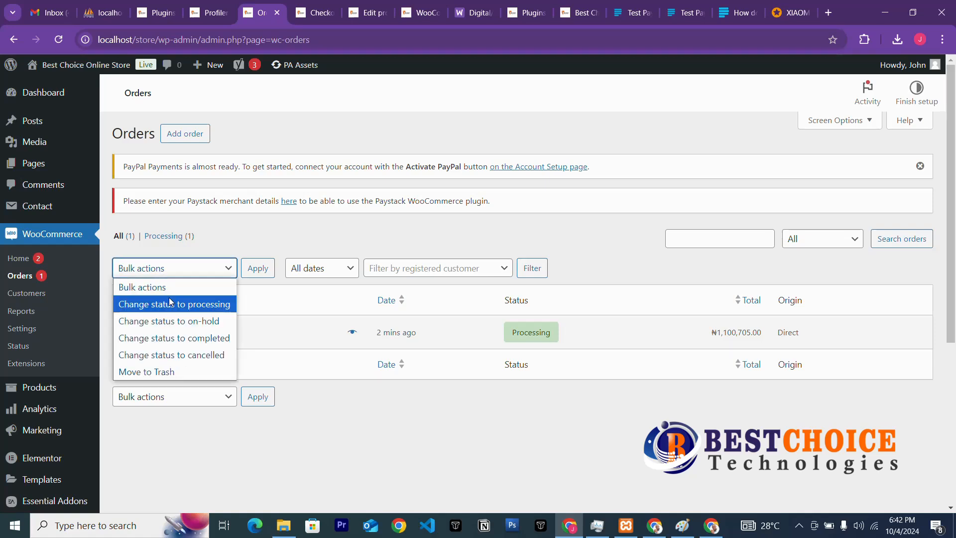
{"action": "left_click", "coordinate": [176, 339]}
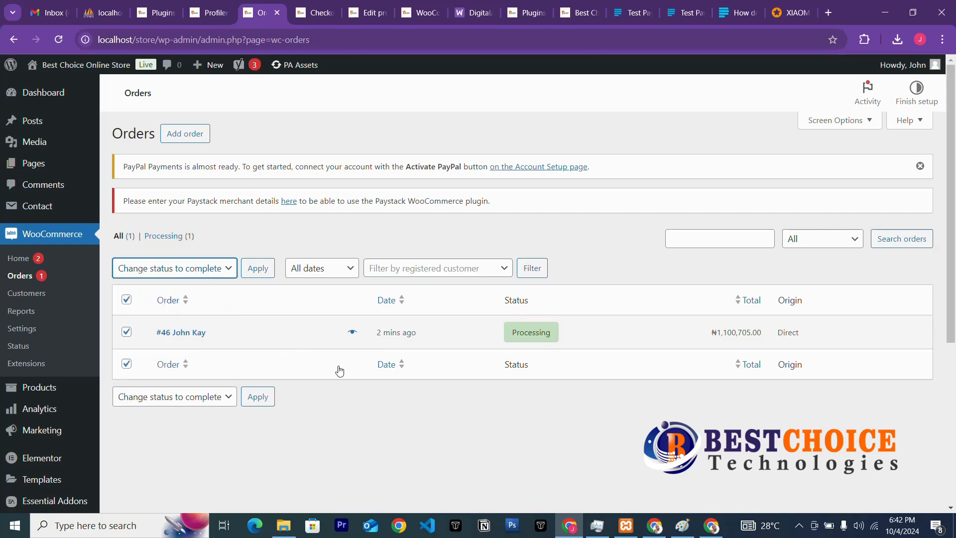
{"action": "left_click", "coordinate": [256, 272]}
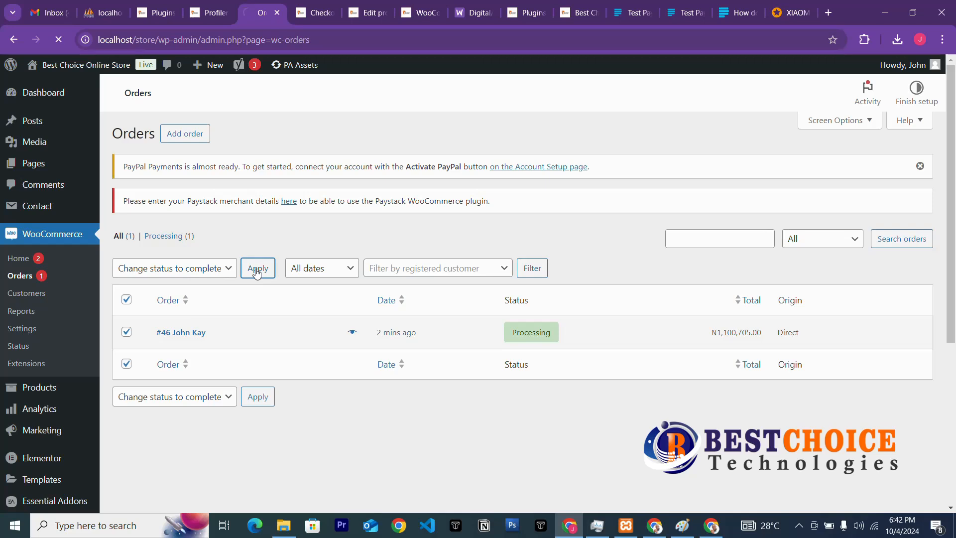